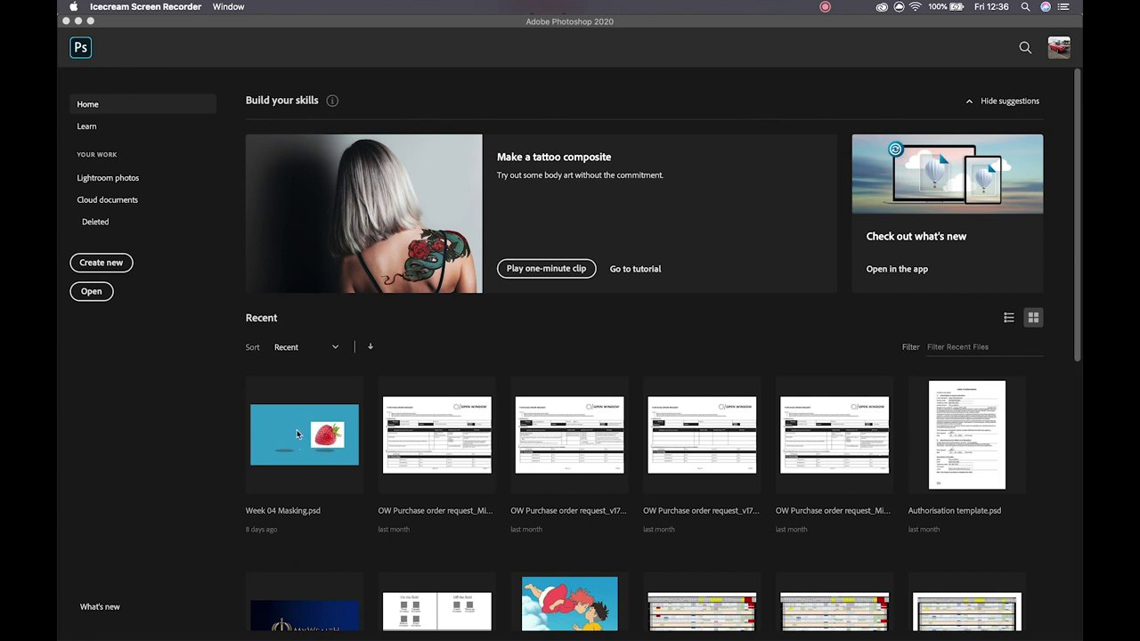
Start a new document from the HDTV 1080p preset with a resolution of 300 pixels per inch.
left_click(113, 265)
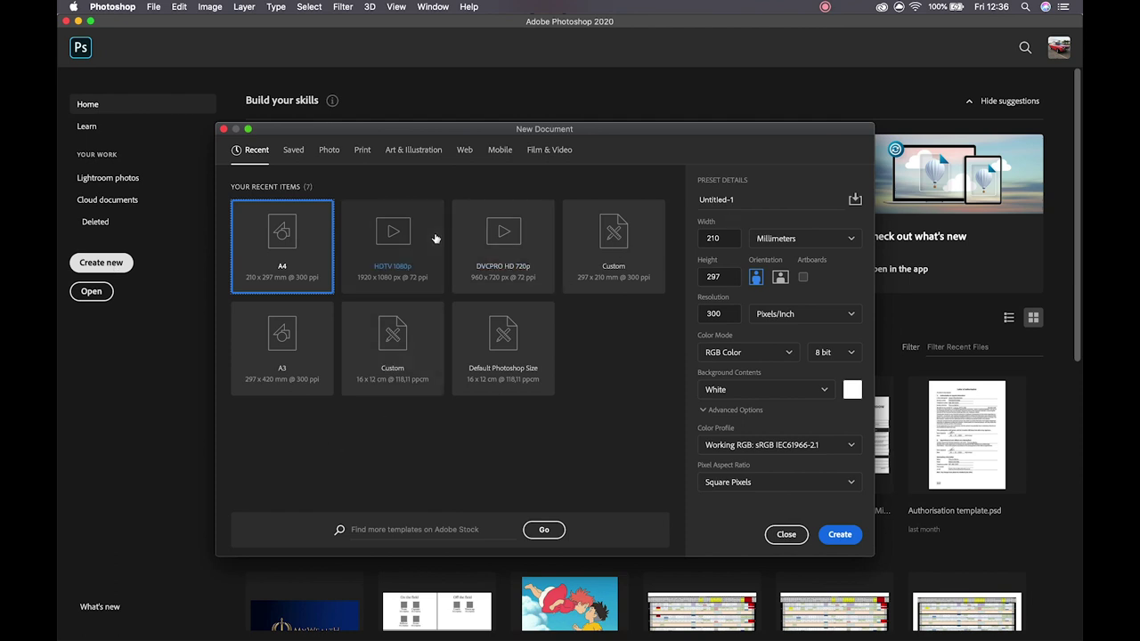
left_click(401, 233)
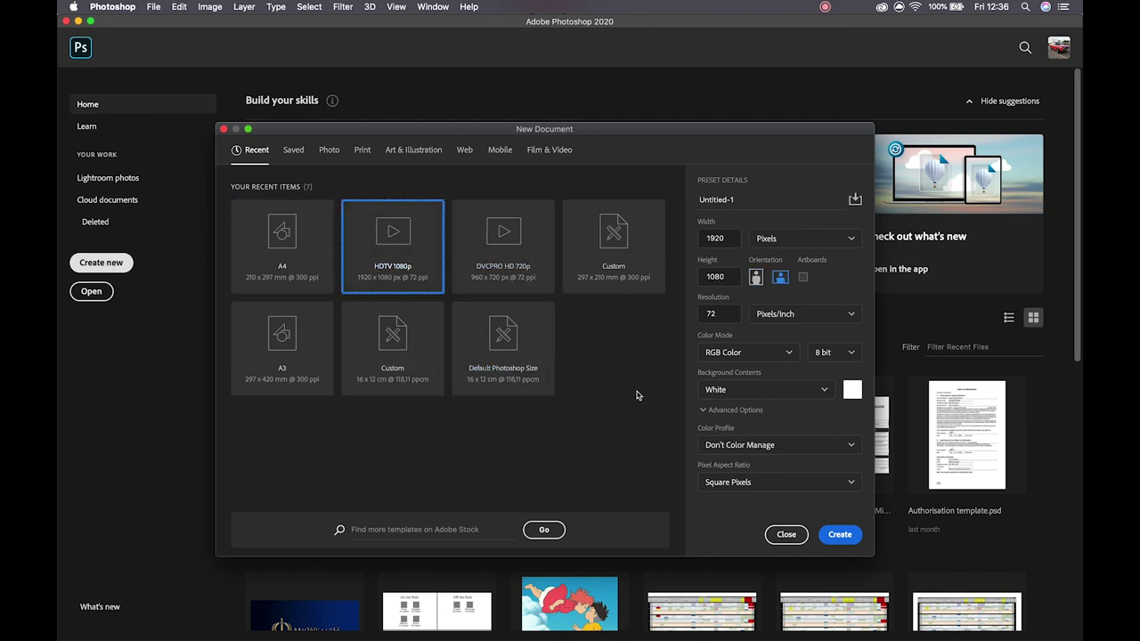
left_click(712, 313)
type("300")
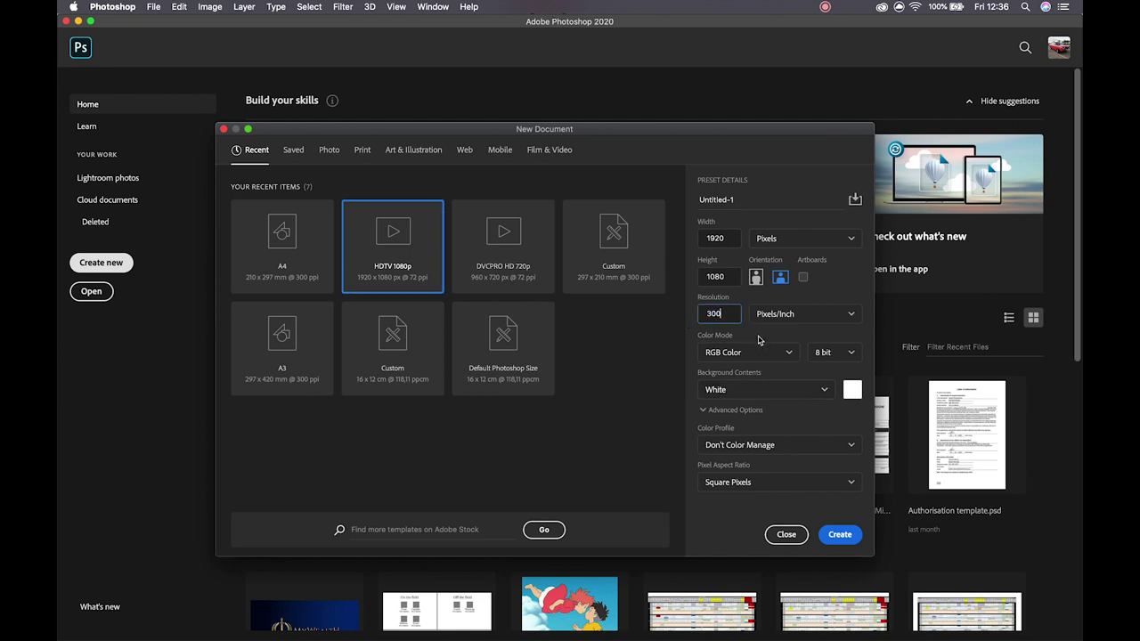
left_click(792, 314)
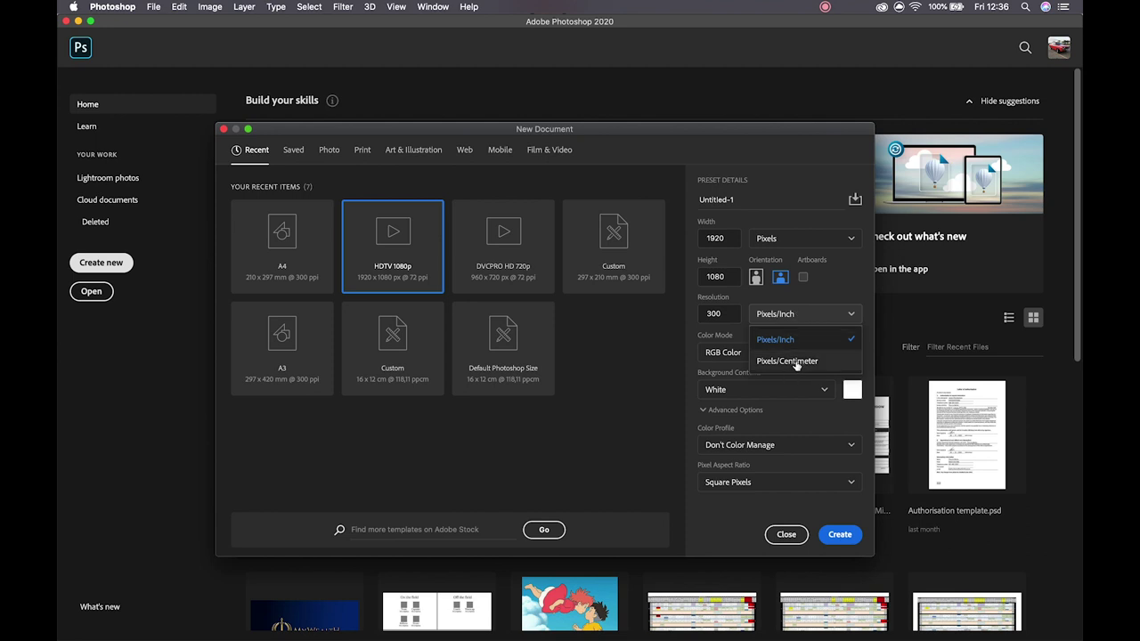
left_click(781, 343)
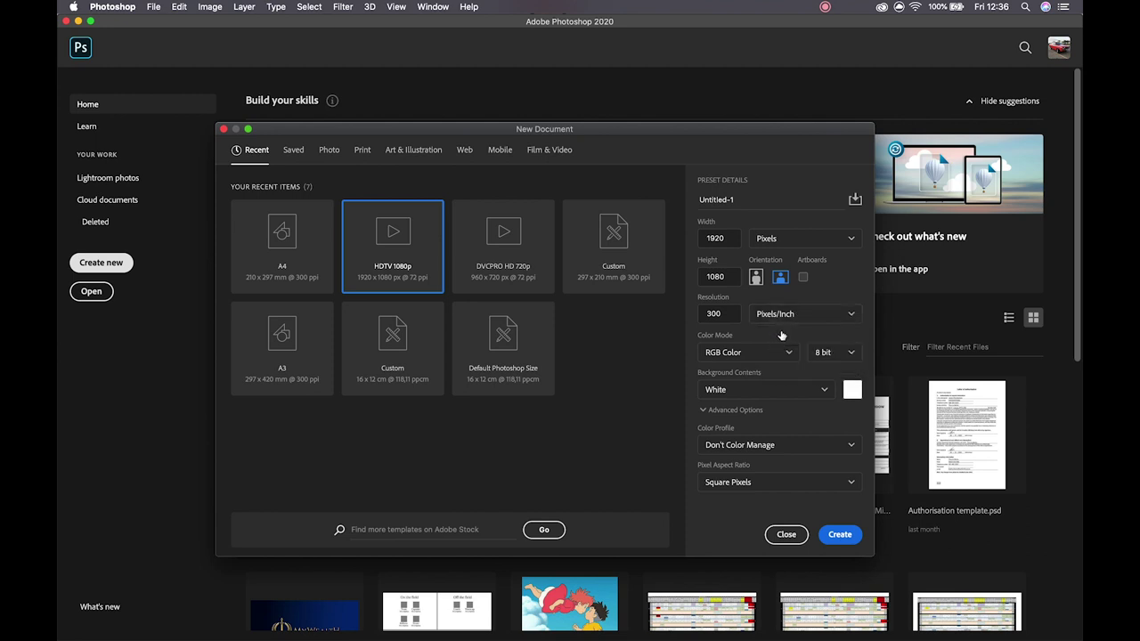
Create the document with dimensions in pixels, RGB Color mode and white background contents.
left_click(766, 239)
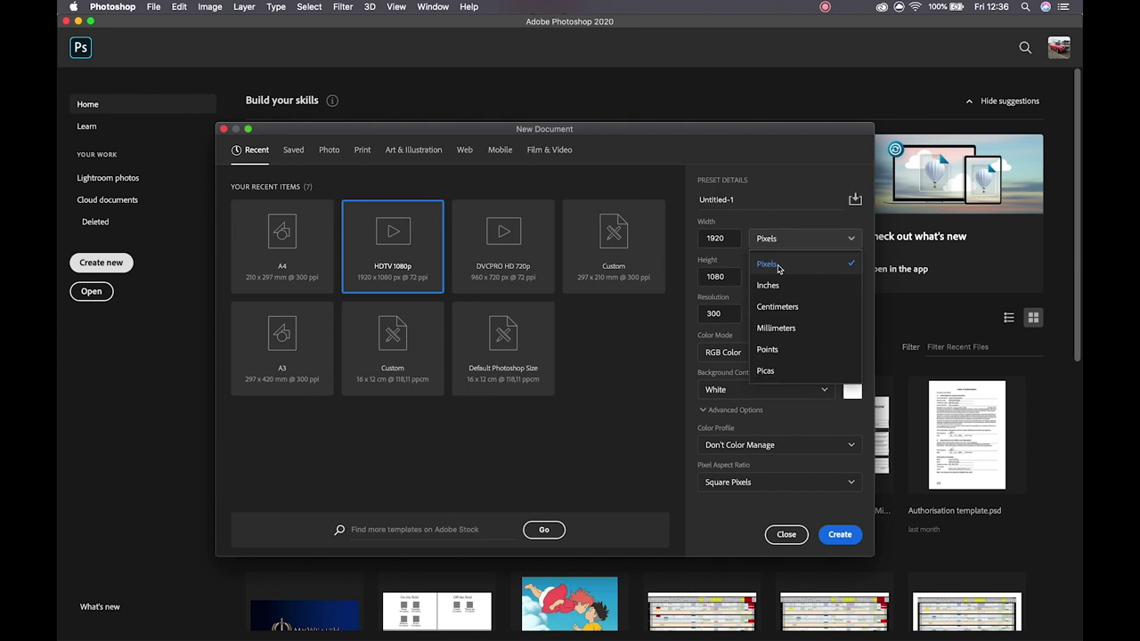
left_click(773, 266)
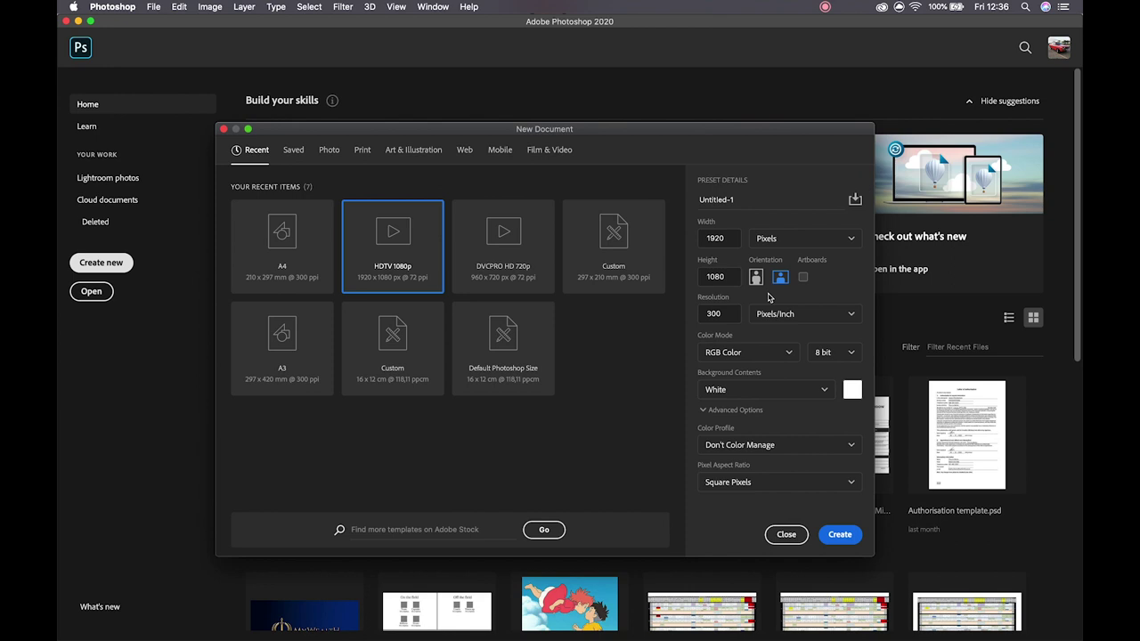
left_click(751, 357)
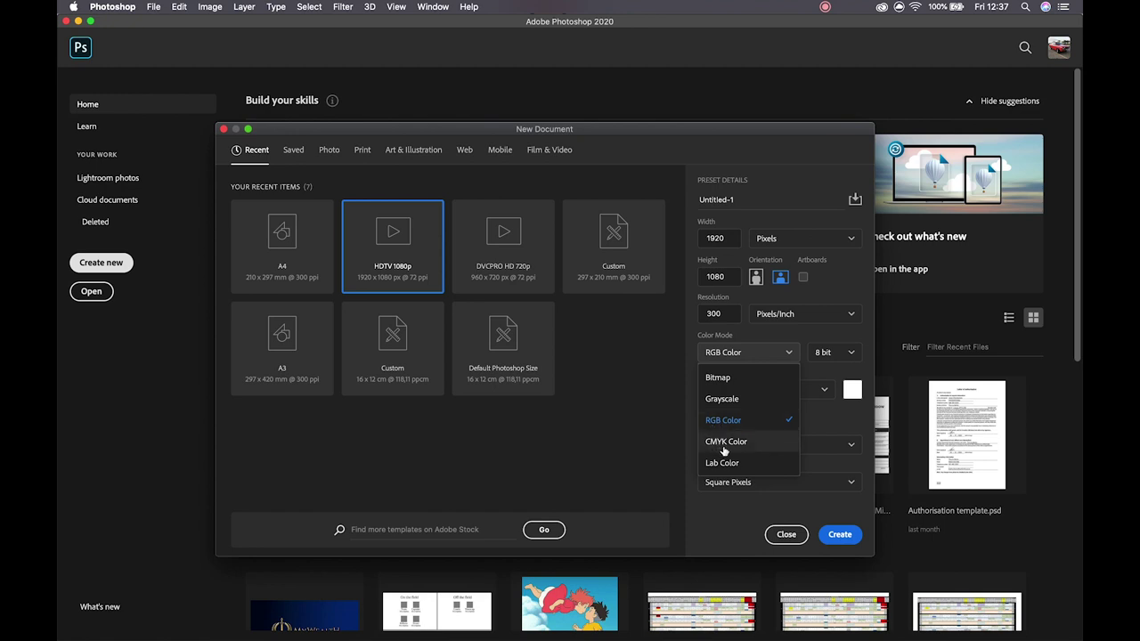
left_click(739, 516)
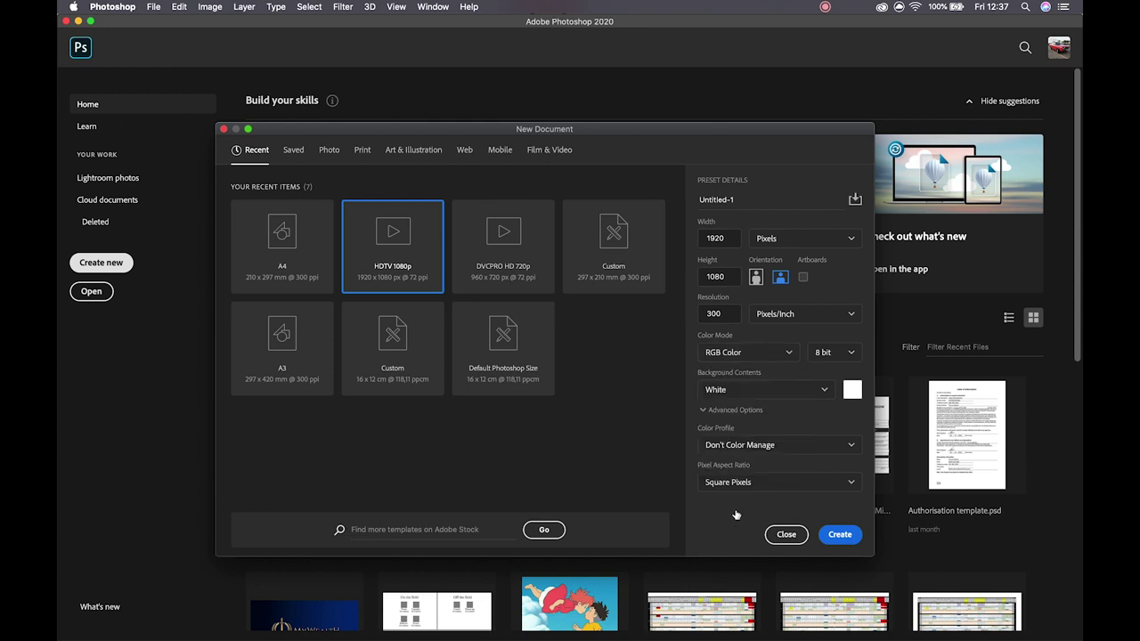
left_click(755, 395)
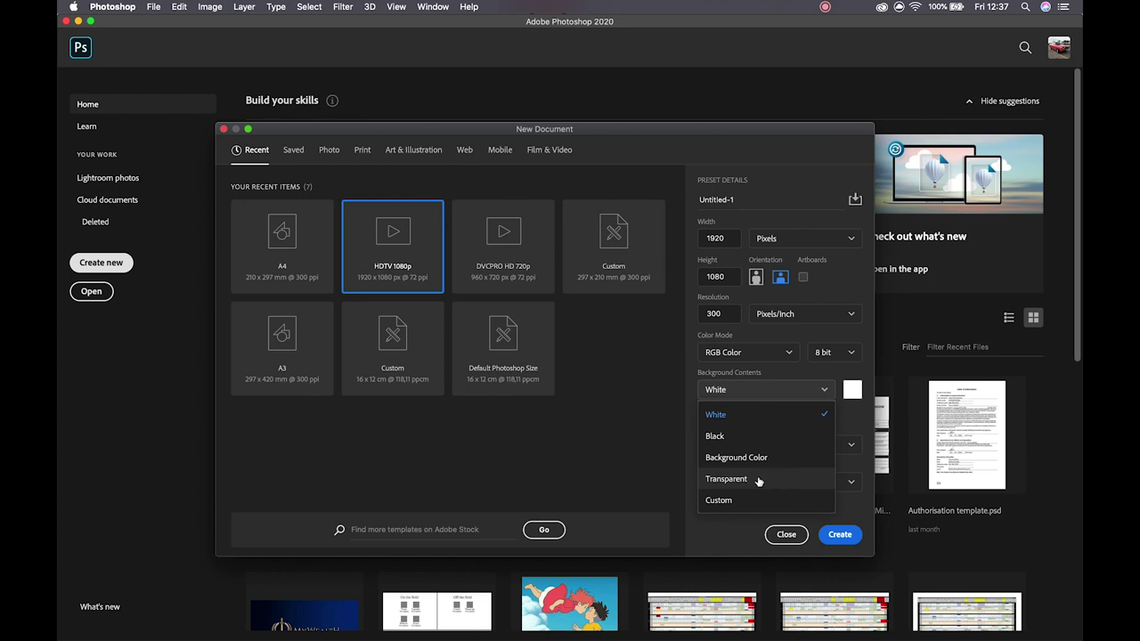
left_click(736, 415)
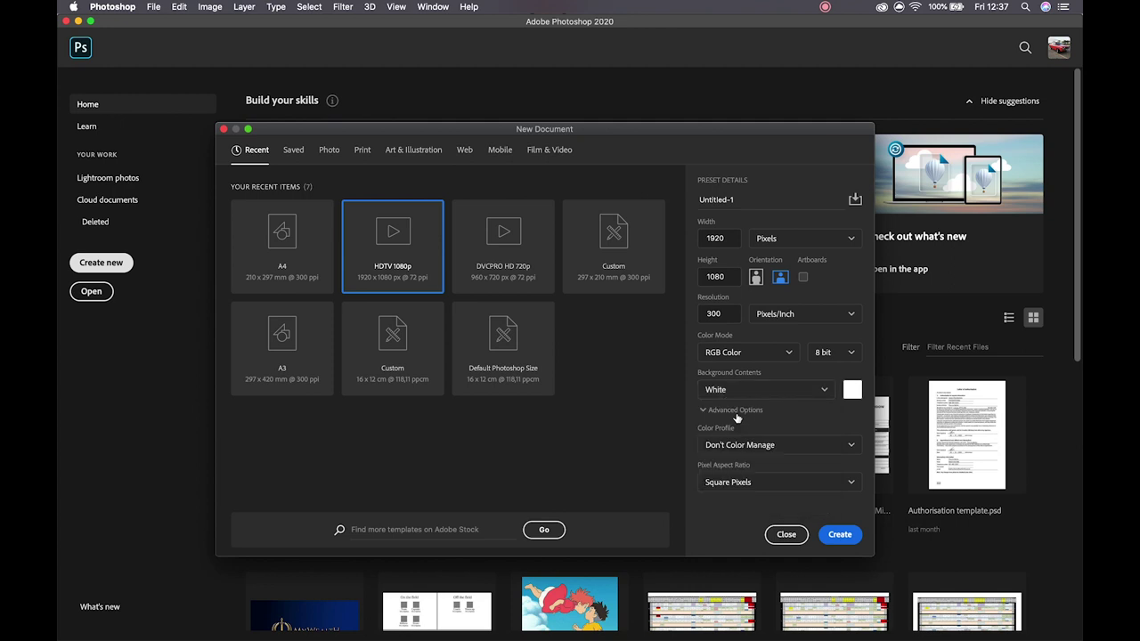
left_click(828, 533)
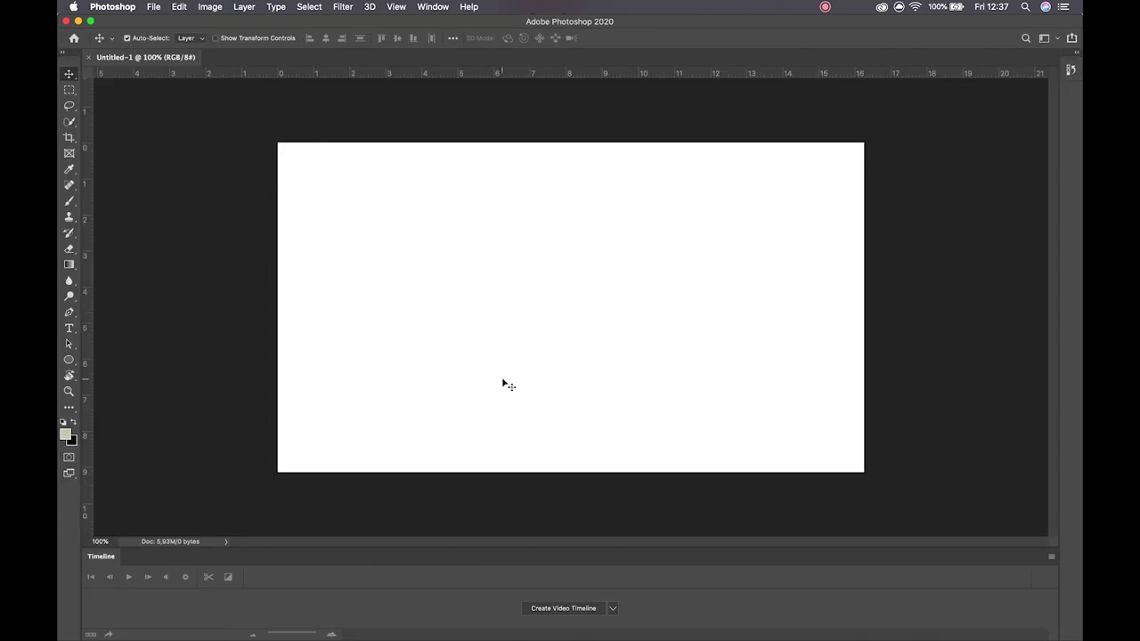
Switch the workspace to Graphic and Web.
left_click(434, 7)
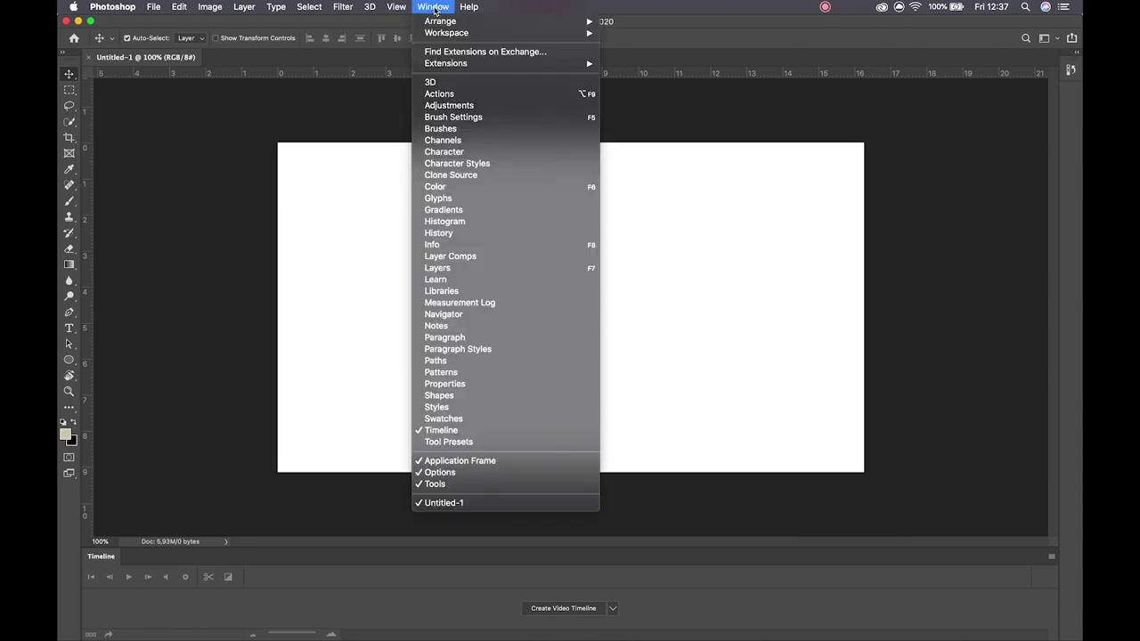
mouse_move(462, 33)
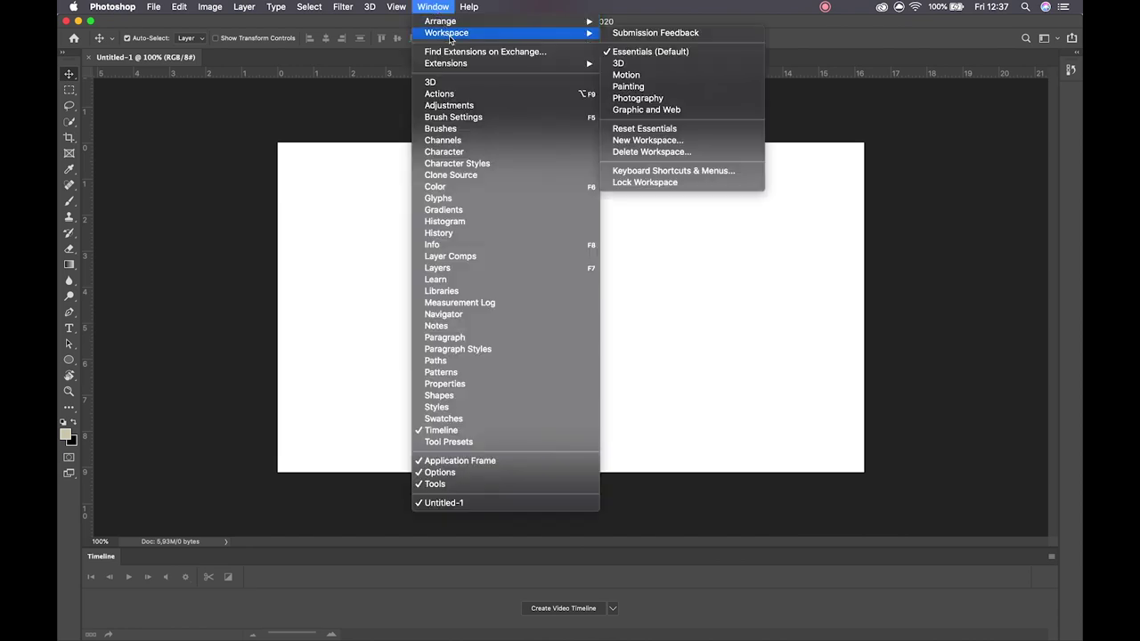
left_click(647, 110)
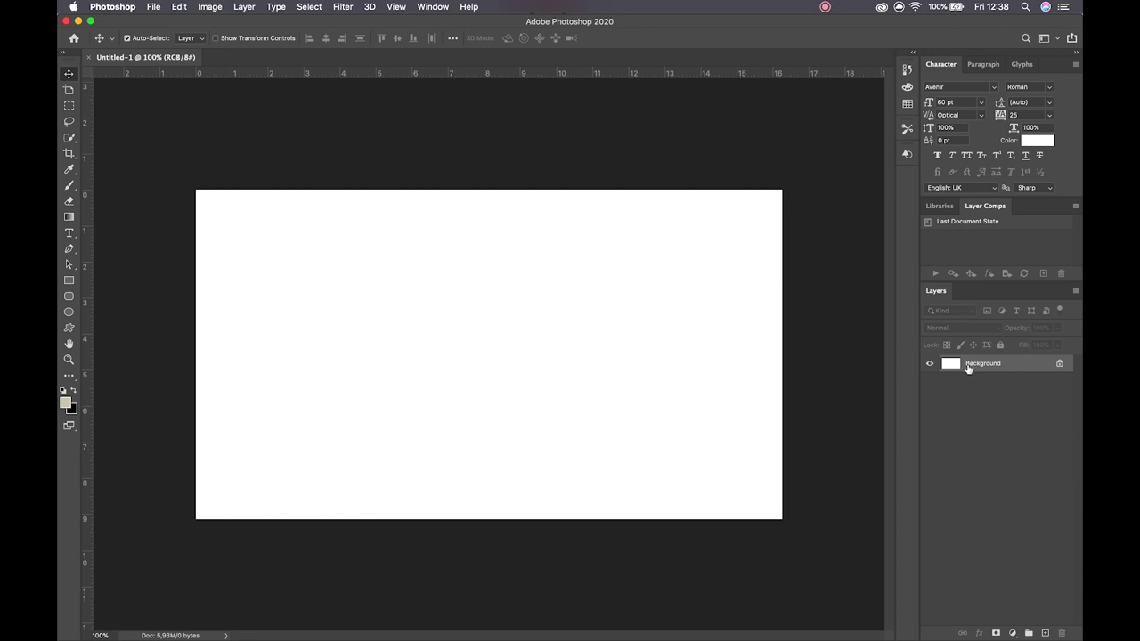
Convert the Background into a fully locked regular layer and rename it BG.
left_click(1059, 363)
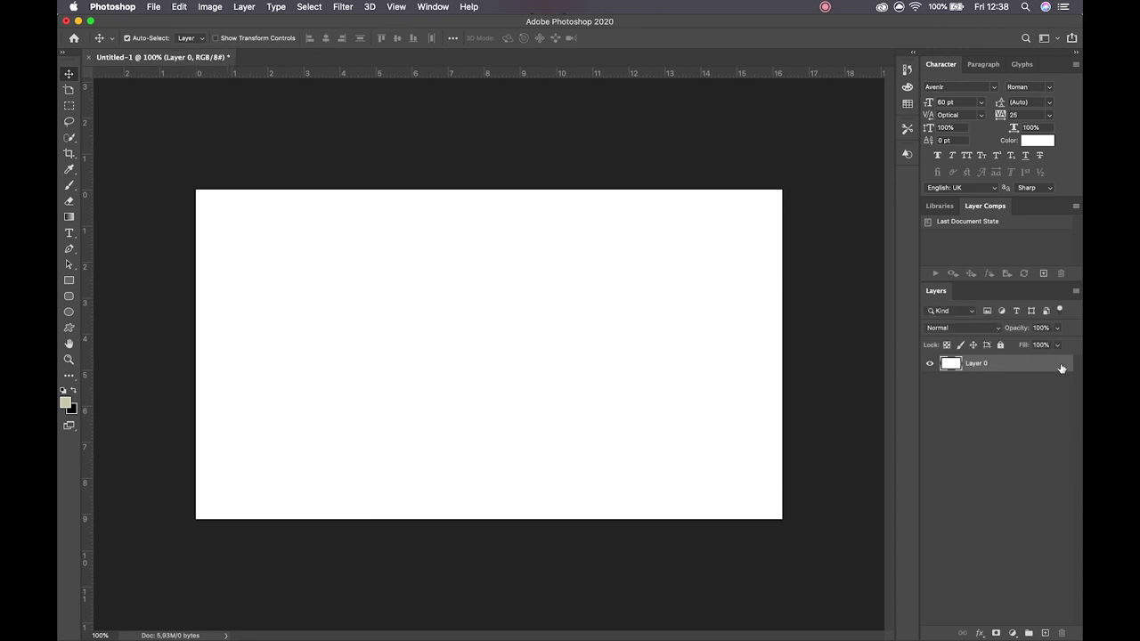
left_click(998, 347)
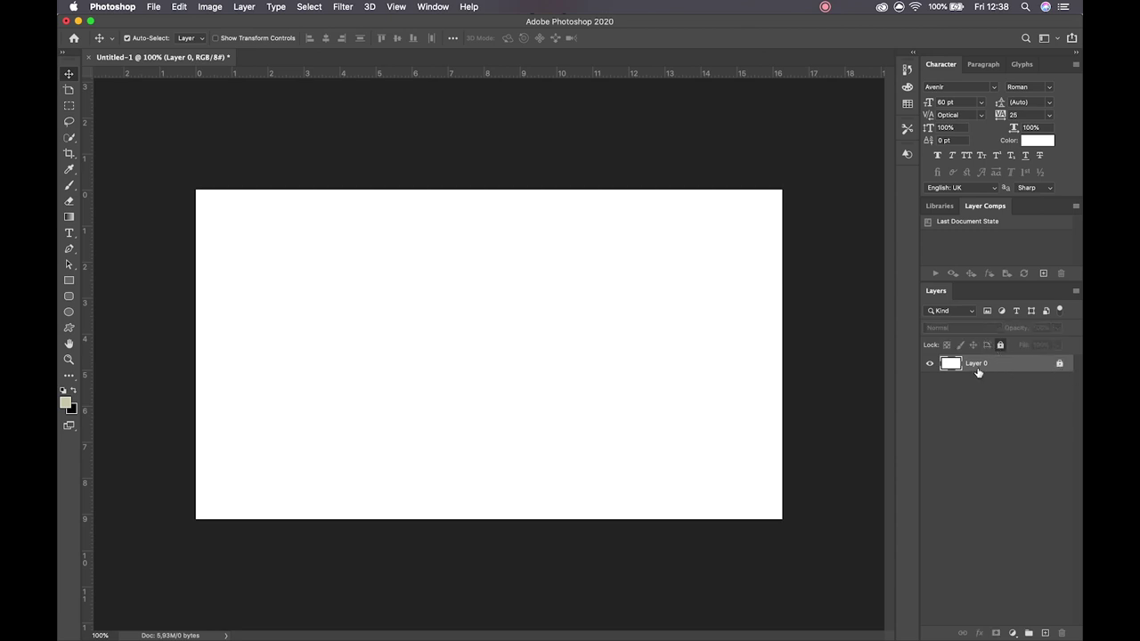
double_click(973, 364)
type("BG")
key("Return")
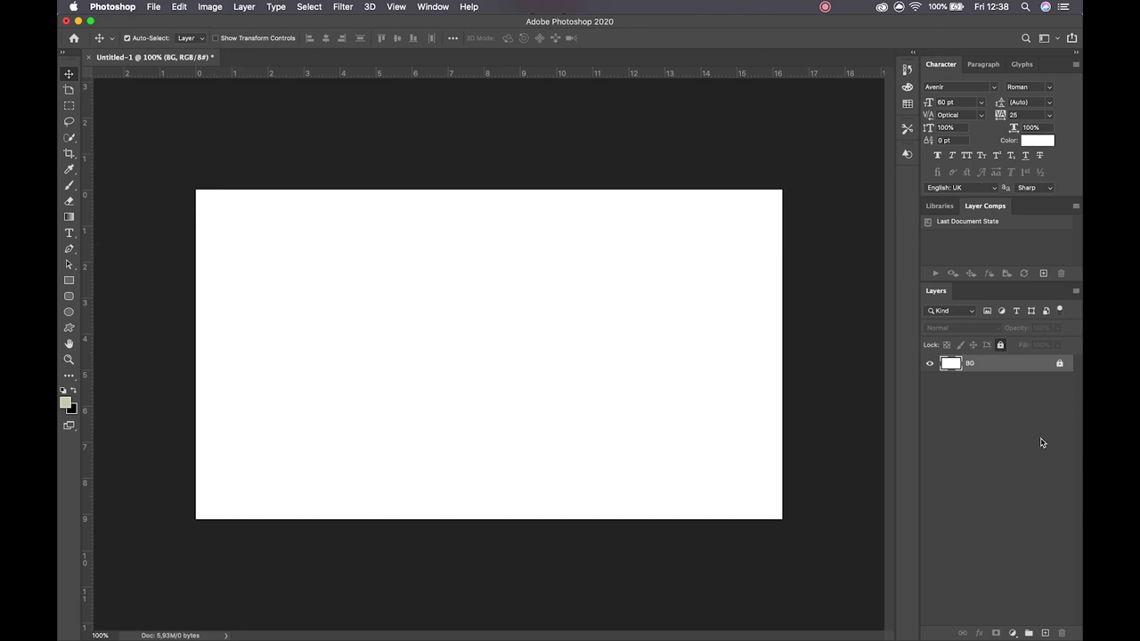
left_click(992, 417)
left_click(980, 371)
left_click(985, 389)
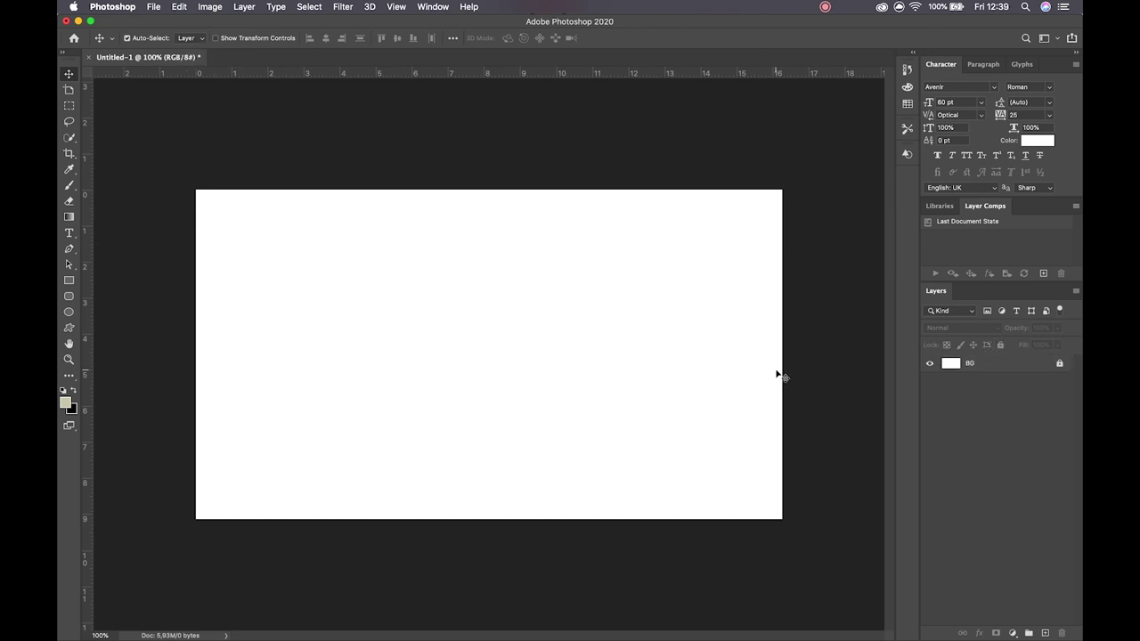
Add six empty layers above the BG layer.
left_click(1046, 632)
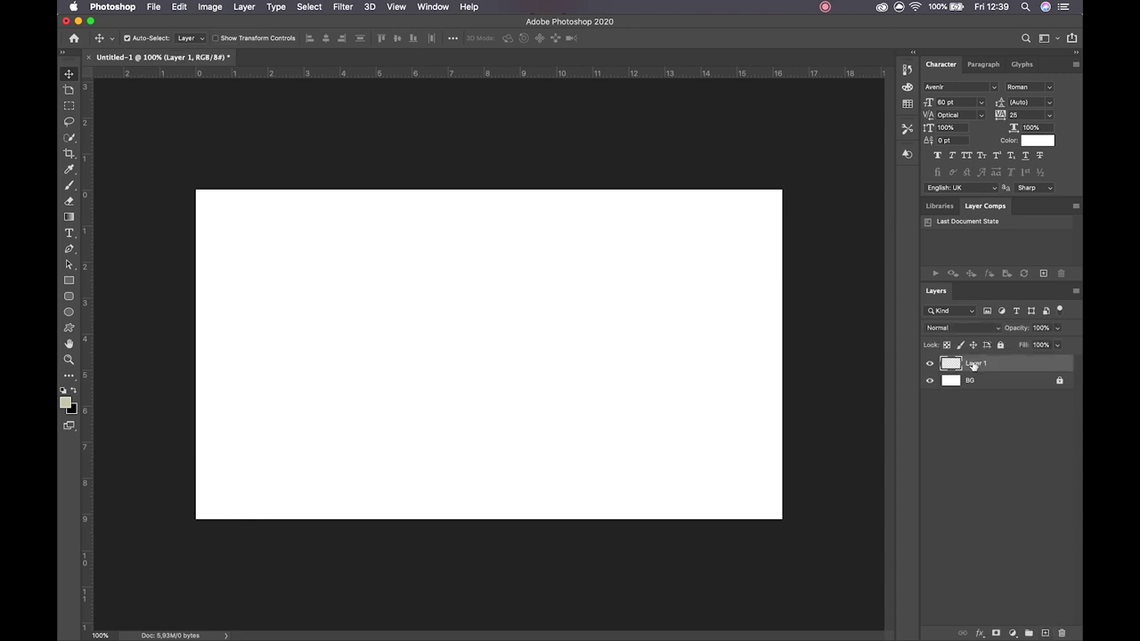
left_click(1046, 633)
left_click(1046, 633)
left_click(1046, 633)
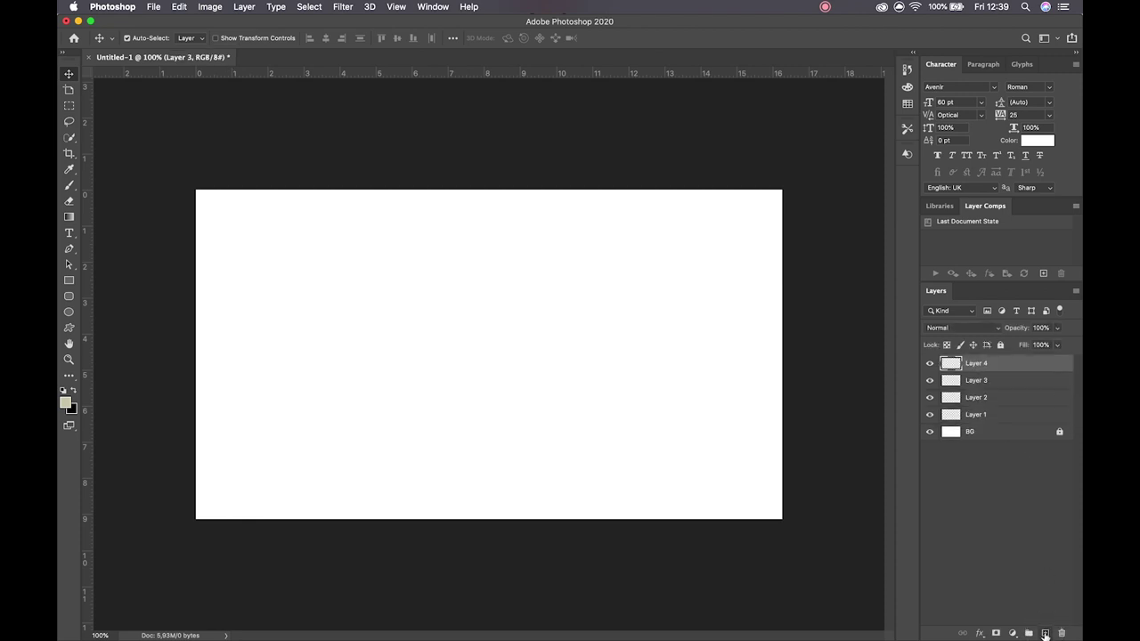
left_click(1046, 633)
left_click(1046, 633)
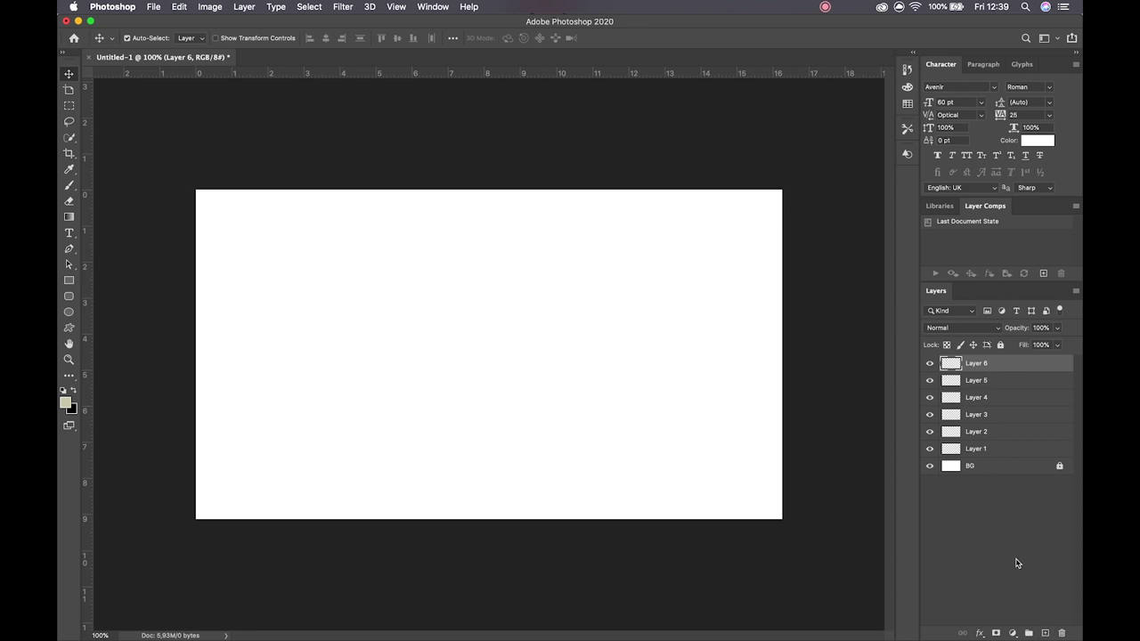
Delete the five uppermost empty layers, keeping only Layer 1 above BG.
left_click(1061, 633)
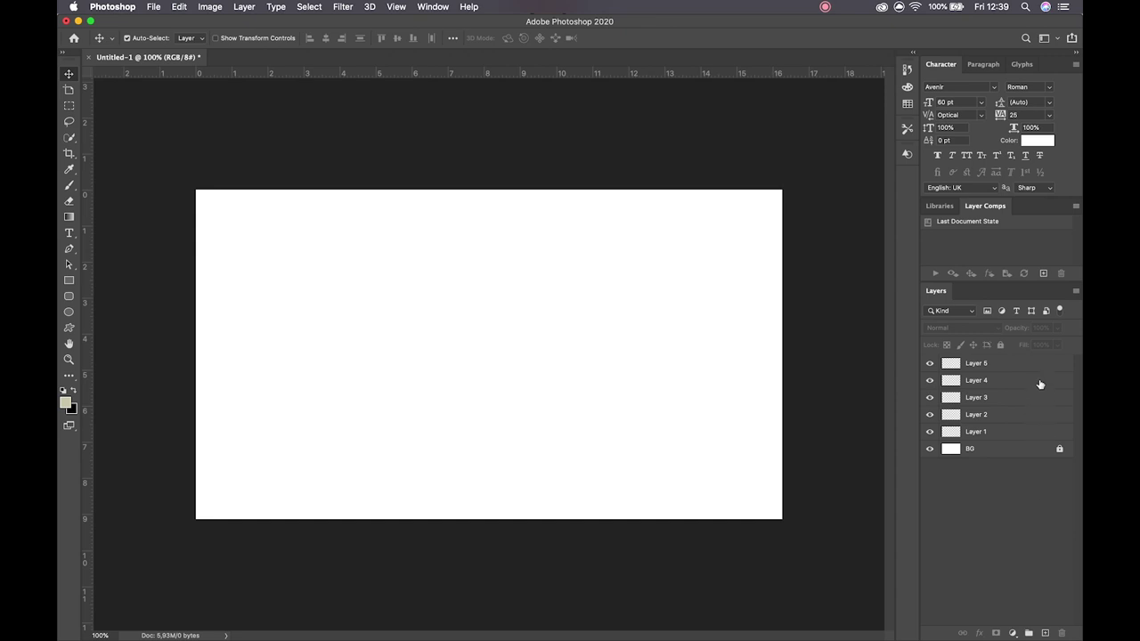
left_click(1038, 370)
left_click(1064, 633)
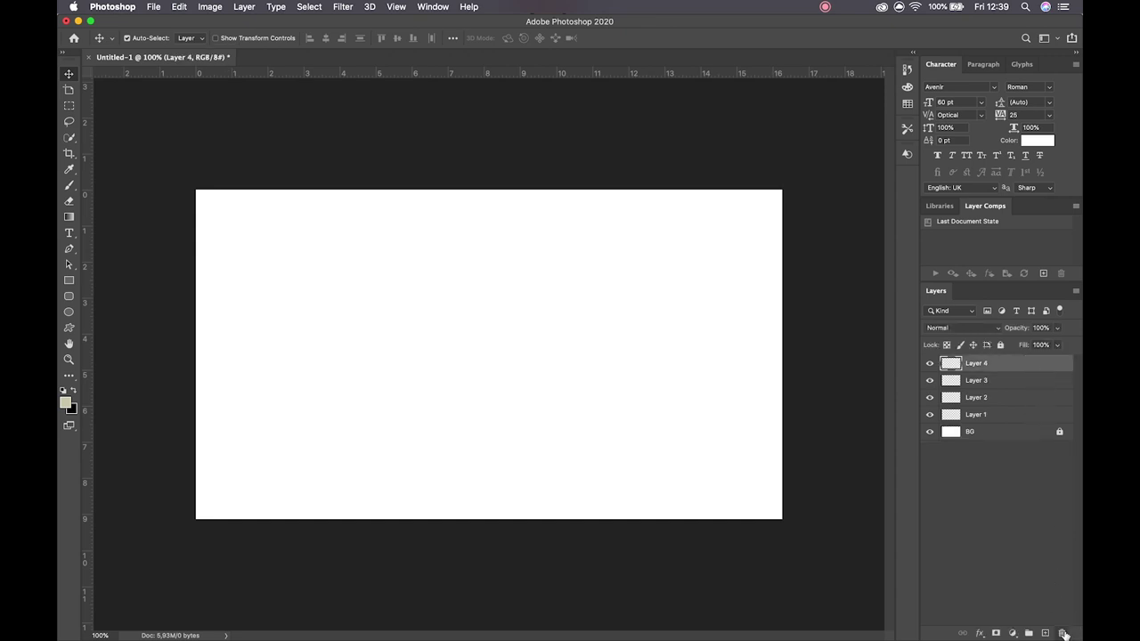
left_click(1061, 633)
left_click(1061, 633)
left_click(1062, 633)
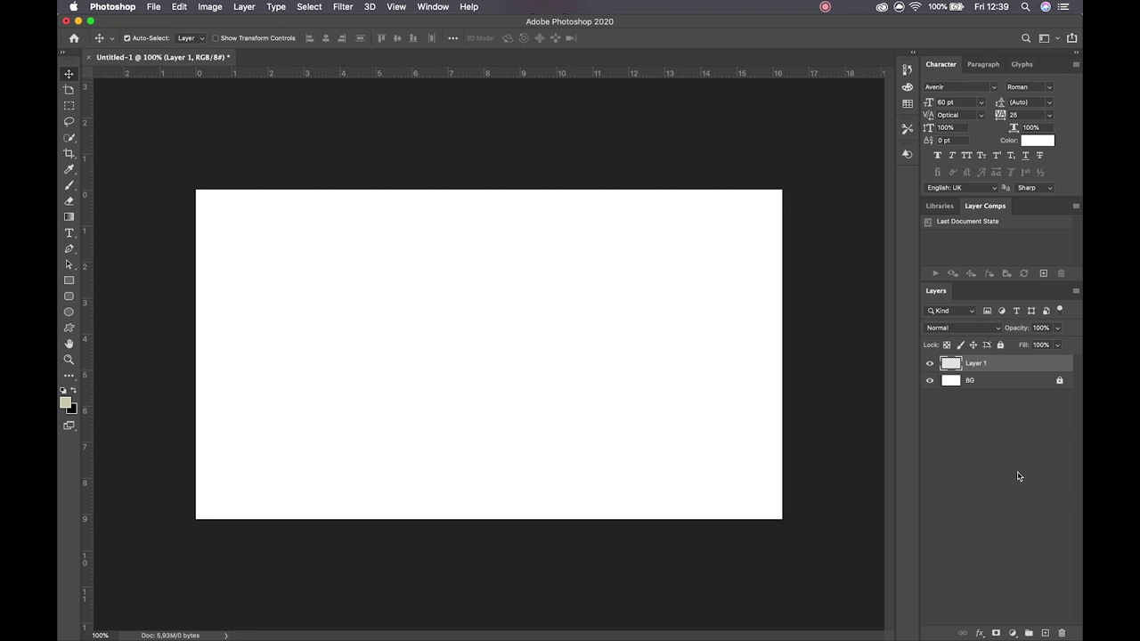
Create a new layer group above Layer 1 and rename it Example.
left_click(988, 406)
left_click(1004, 365)
left_click(1028, 633)
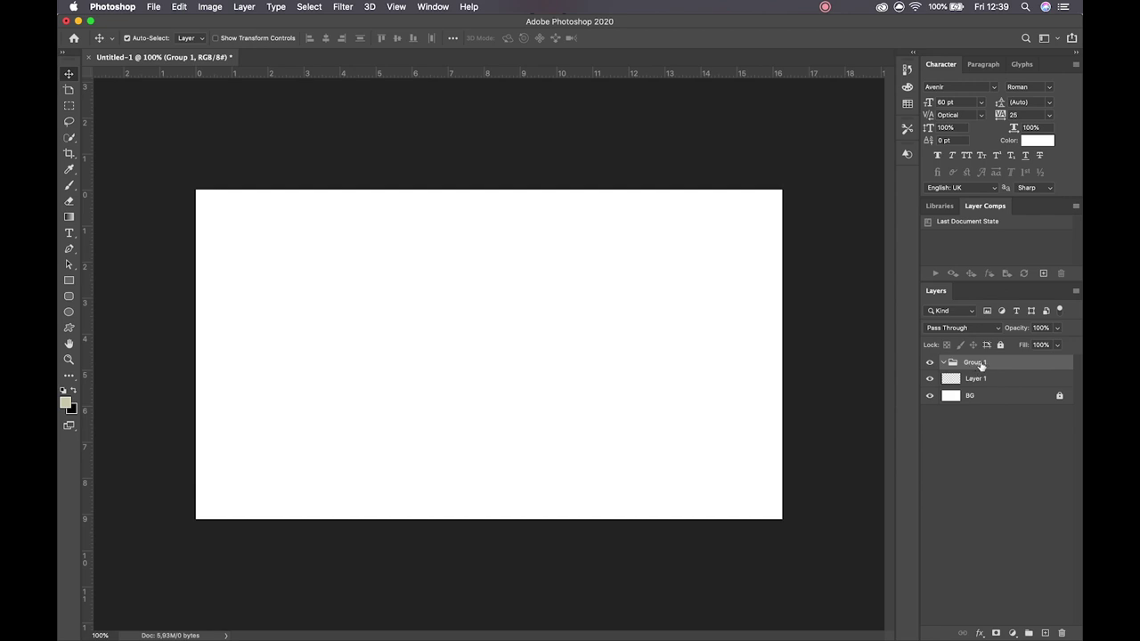
double_click(977, 363)
type("Example")
key("Return")
Move Layer 1 into the Example group, out above it, and back inside.
left_click(1008, 382)
left_click_drag(999, 383, 998, 364)
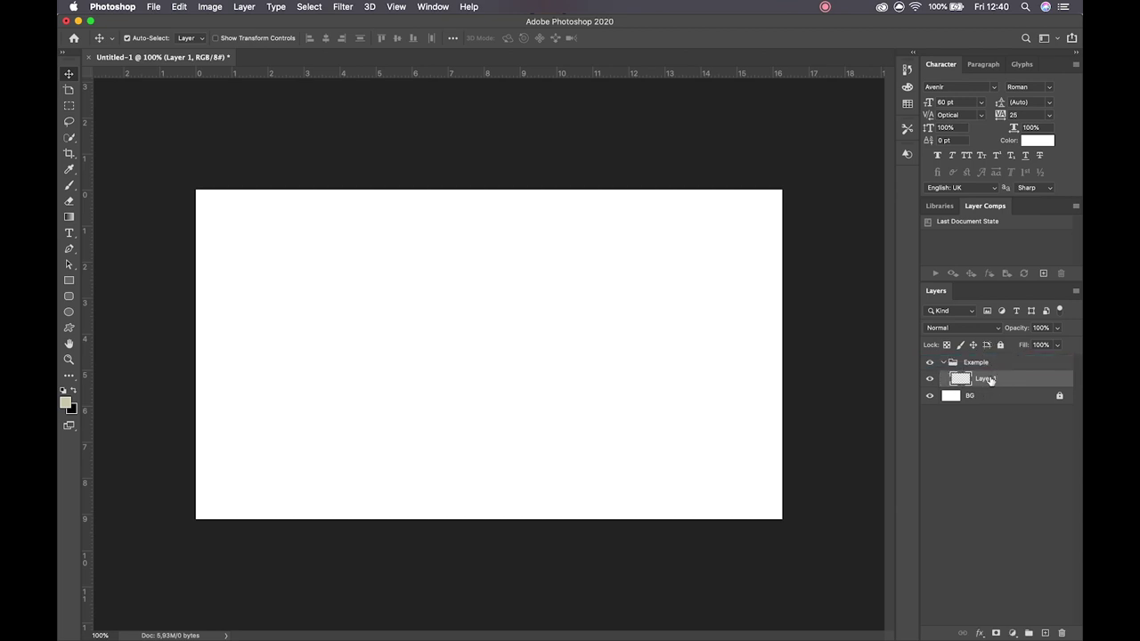
left_click_drag(1007, 382, 1003, 361)
left_click_drag(1003, 379, 999, 383)
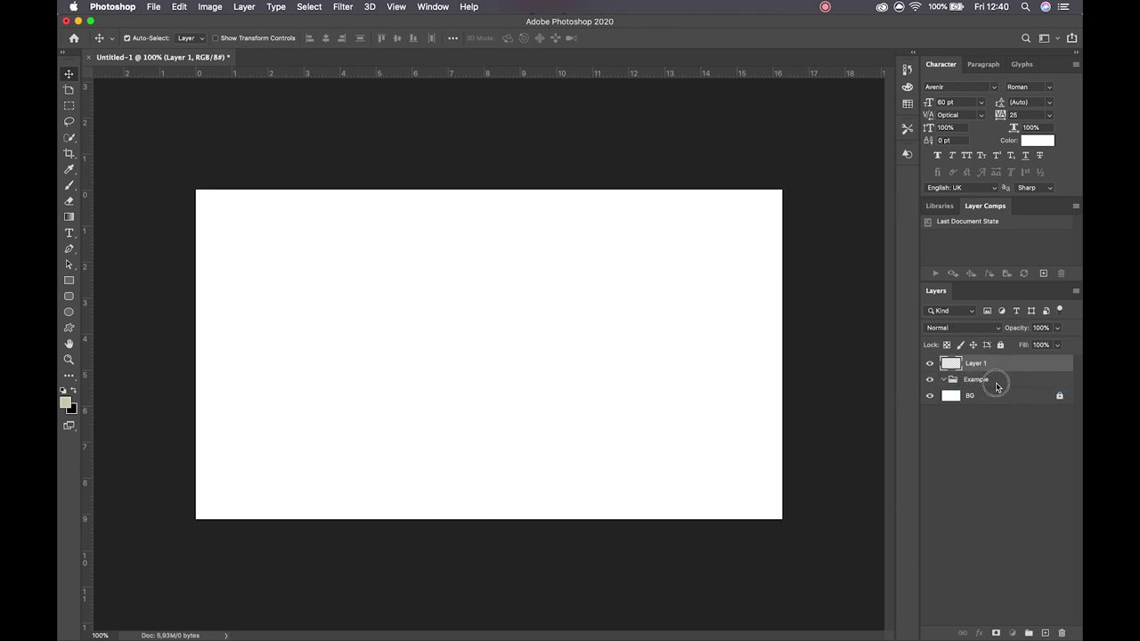
double_click(997, 385)
left_click(756, 226)
left_click_drag(999, 370, 999, 379)
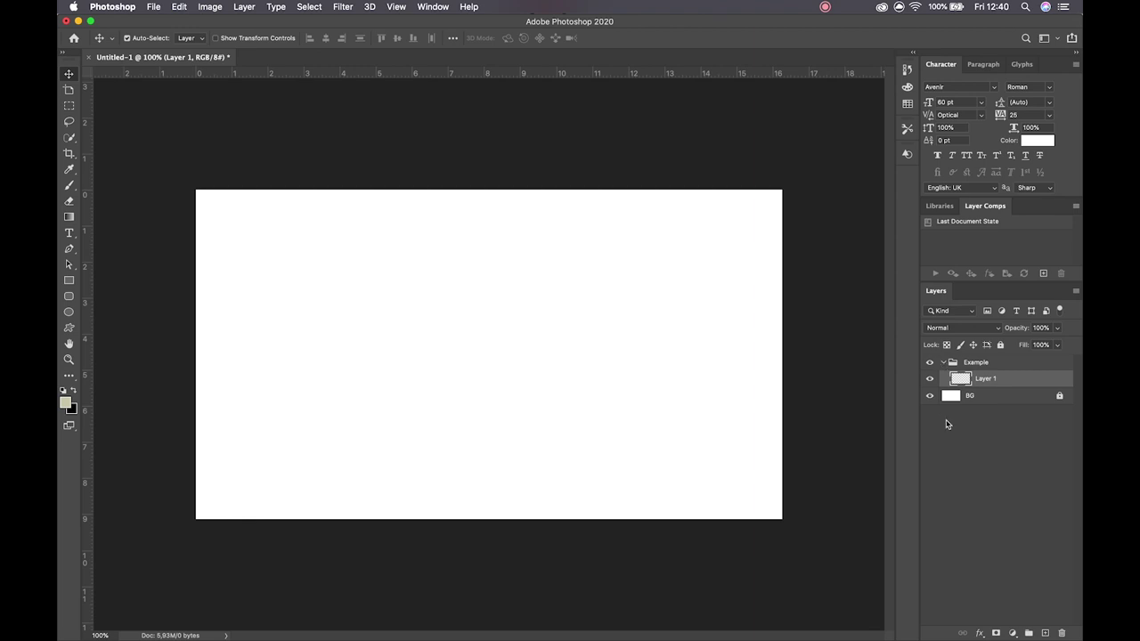
Add two more empty layers inside the Example group.
left_click(989, 362)
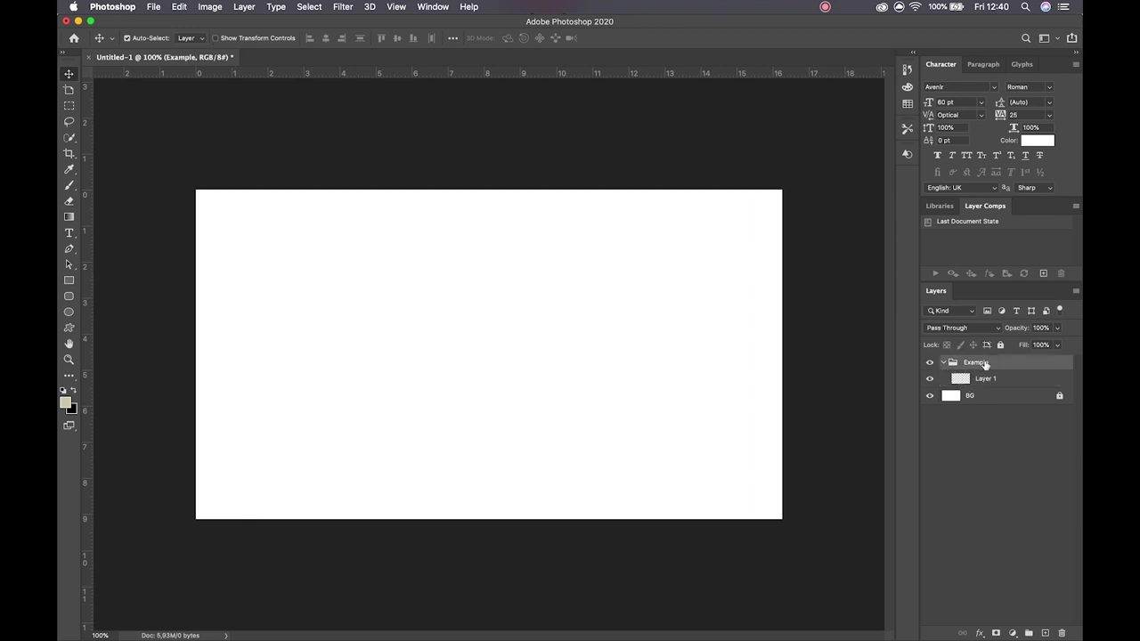
left_click(1044, 632)
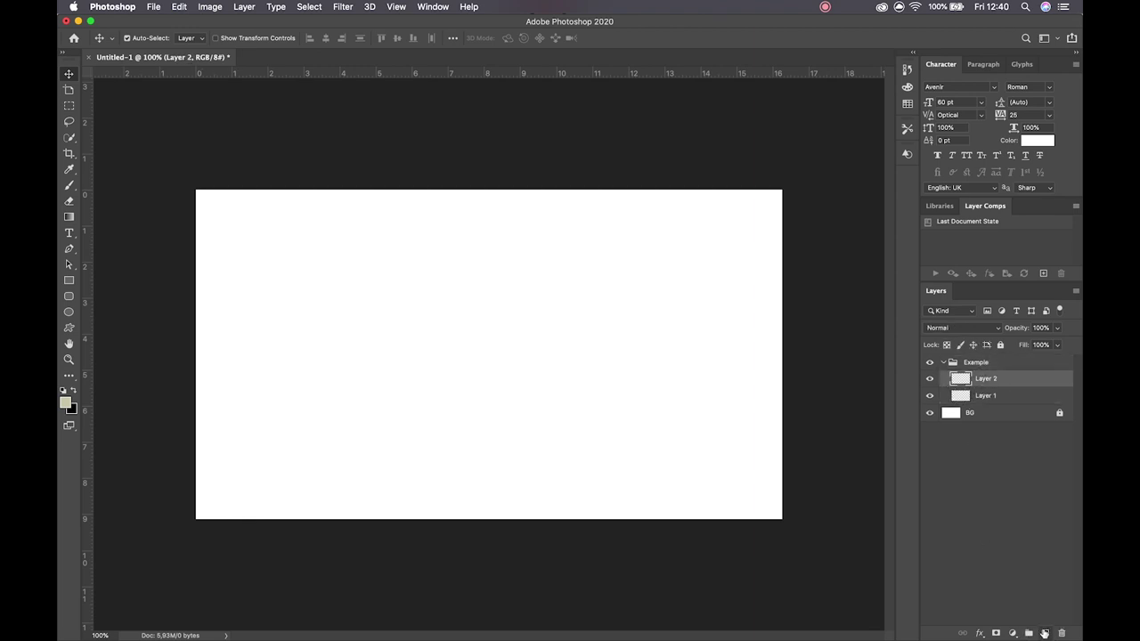
left_click(1044, 632)
left_click(988, 362)
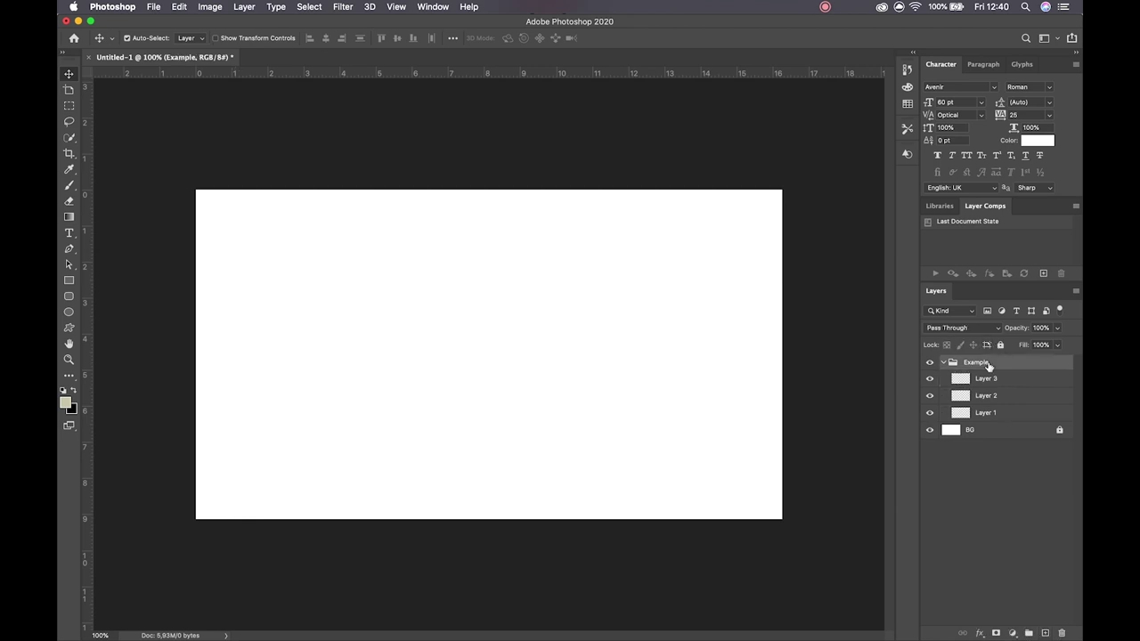
Delete the three layers inside the Example group and the group itself, leaving only the BG layer.
left_click(996, 379)
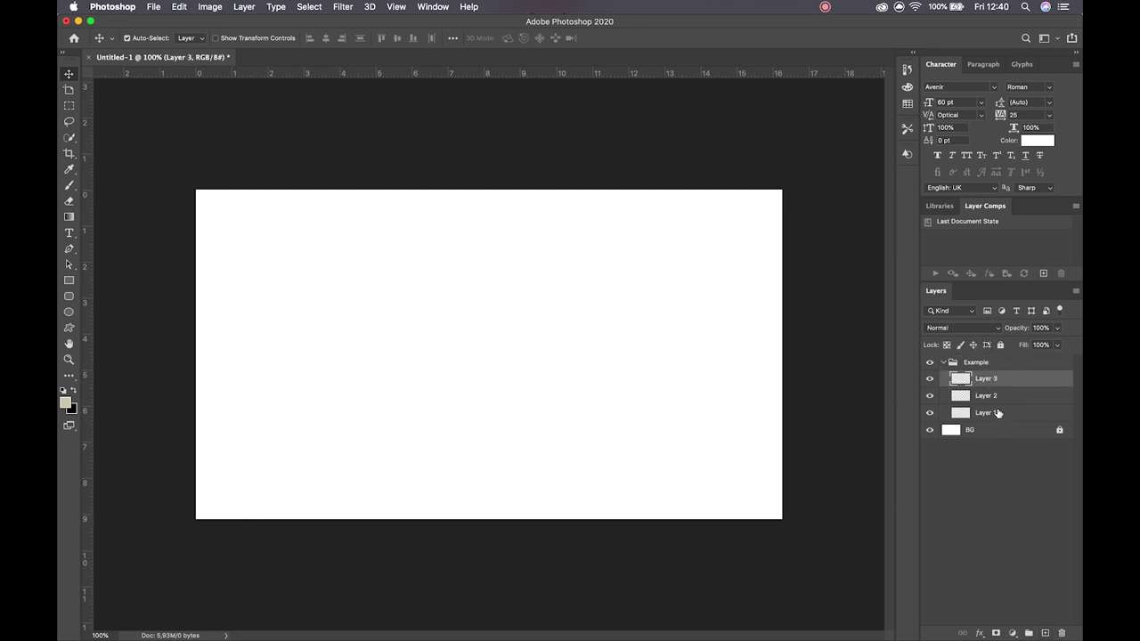
left_click(997, 413, "shift")
key("Delete")
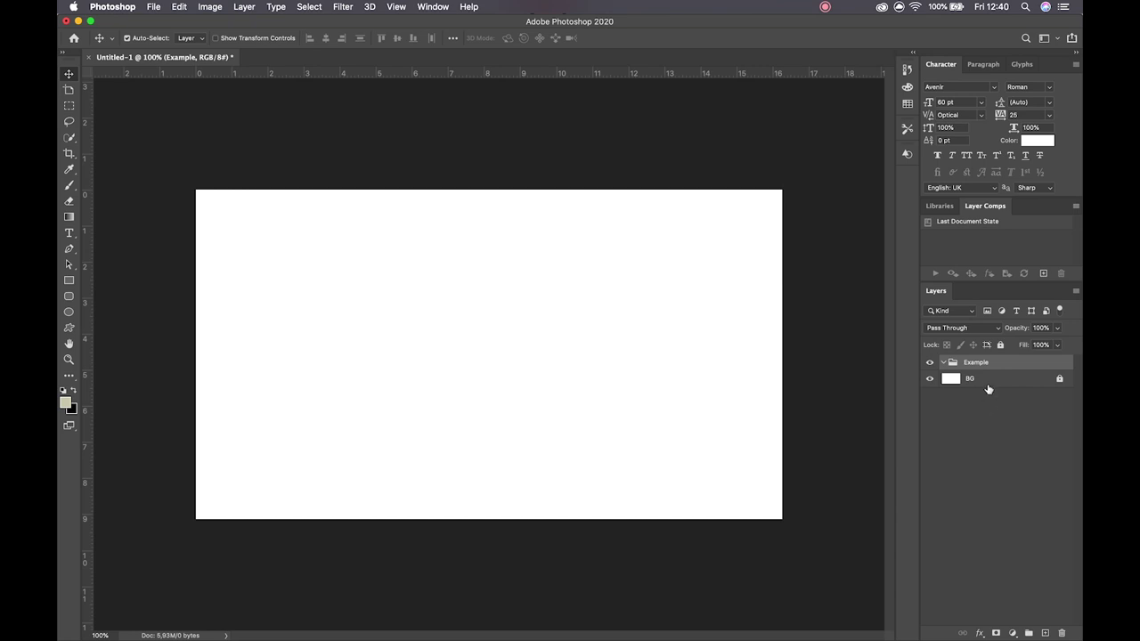
key("Delete")
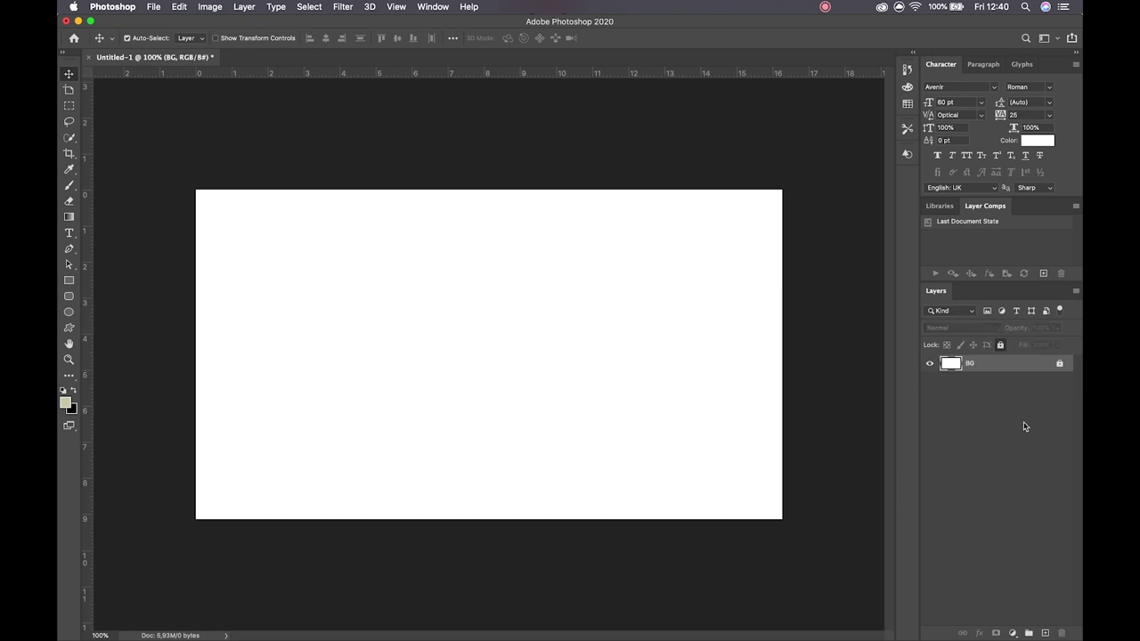
Add a new empty layer above BG and set the Rectangle tool to Shape mode.
left_click(1045, 633)
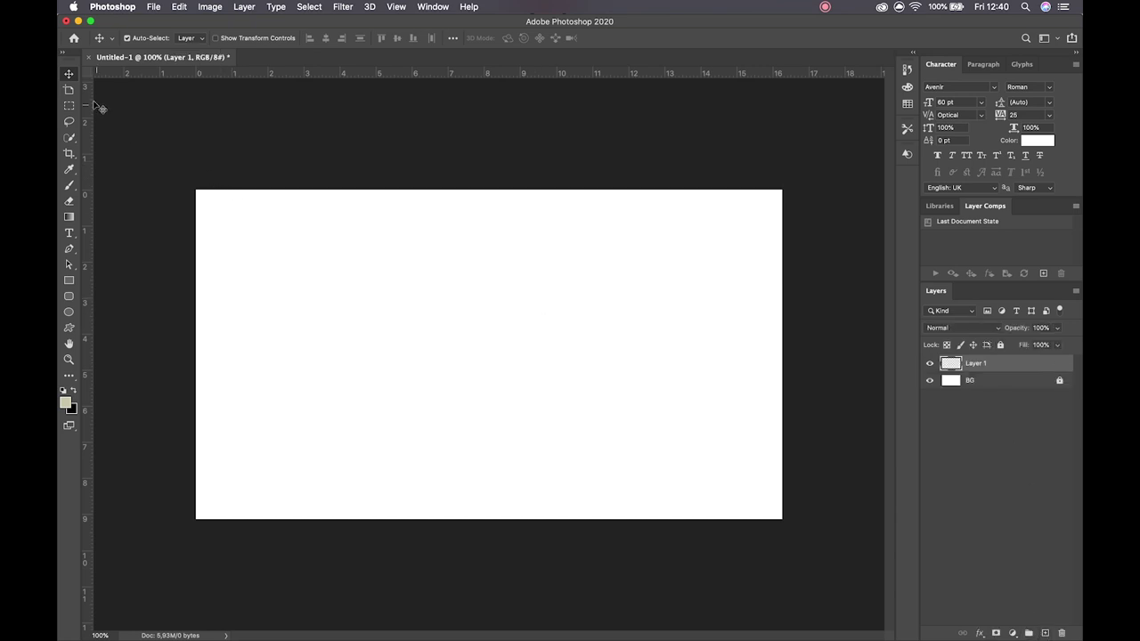
left_click(71, 281)
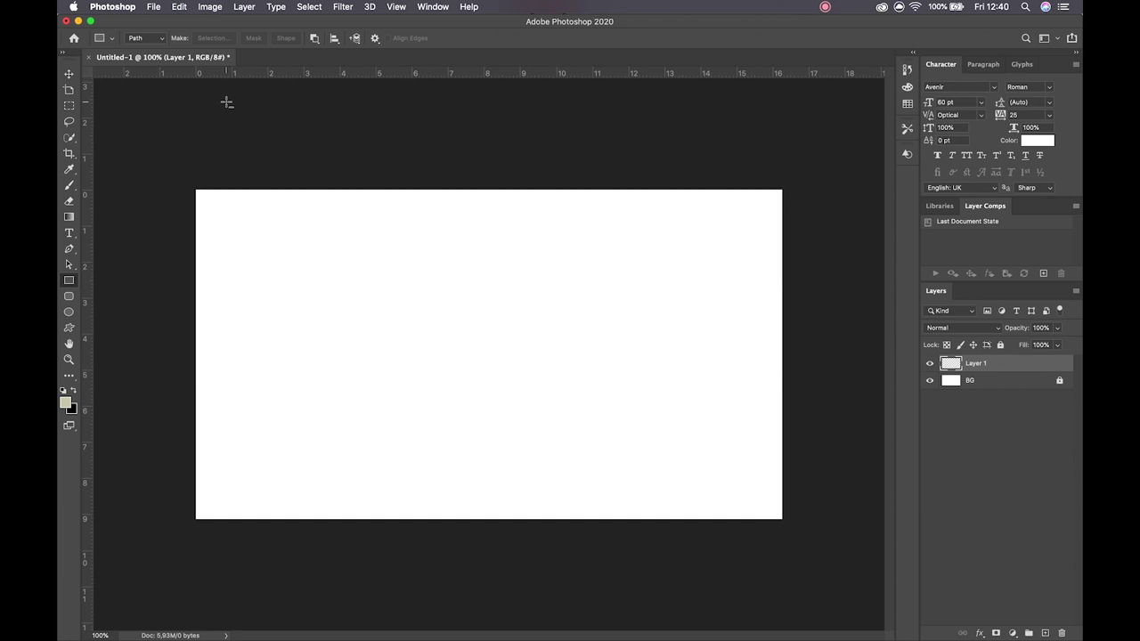
left_click(149, 40)
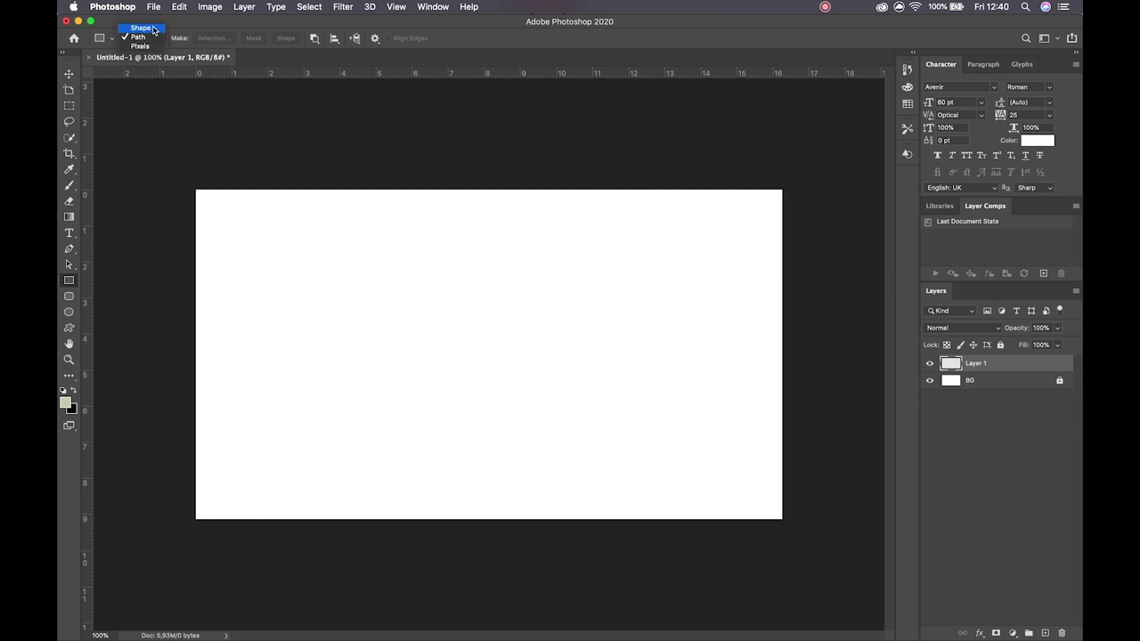
left_click(156, 30)
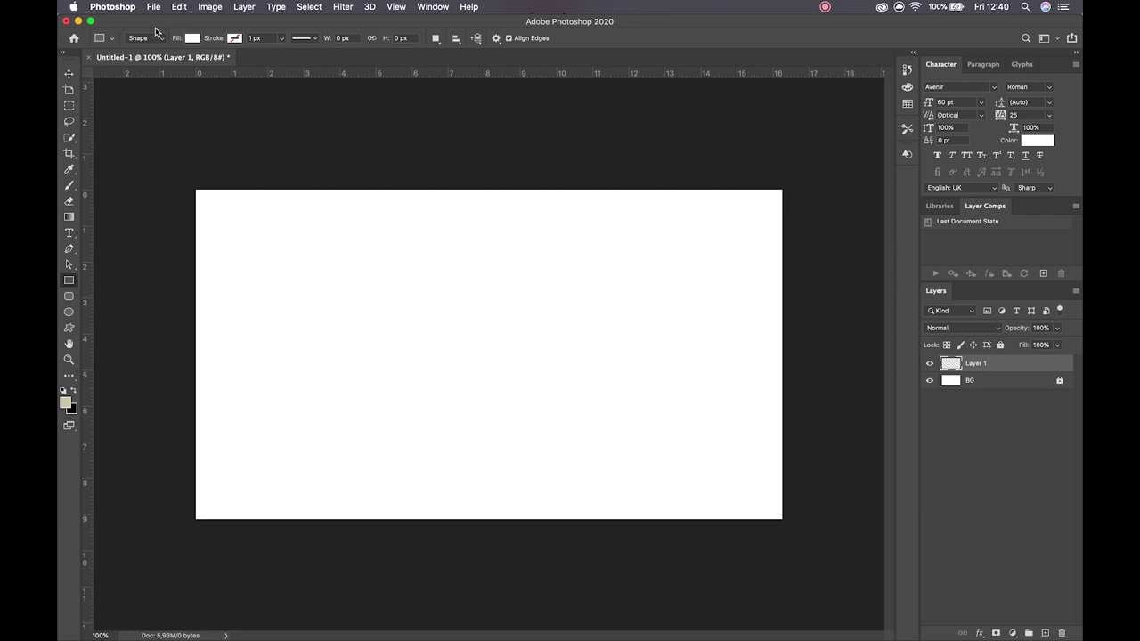
left_click(156, 40)
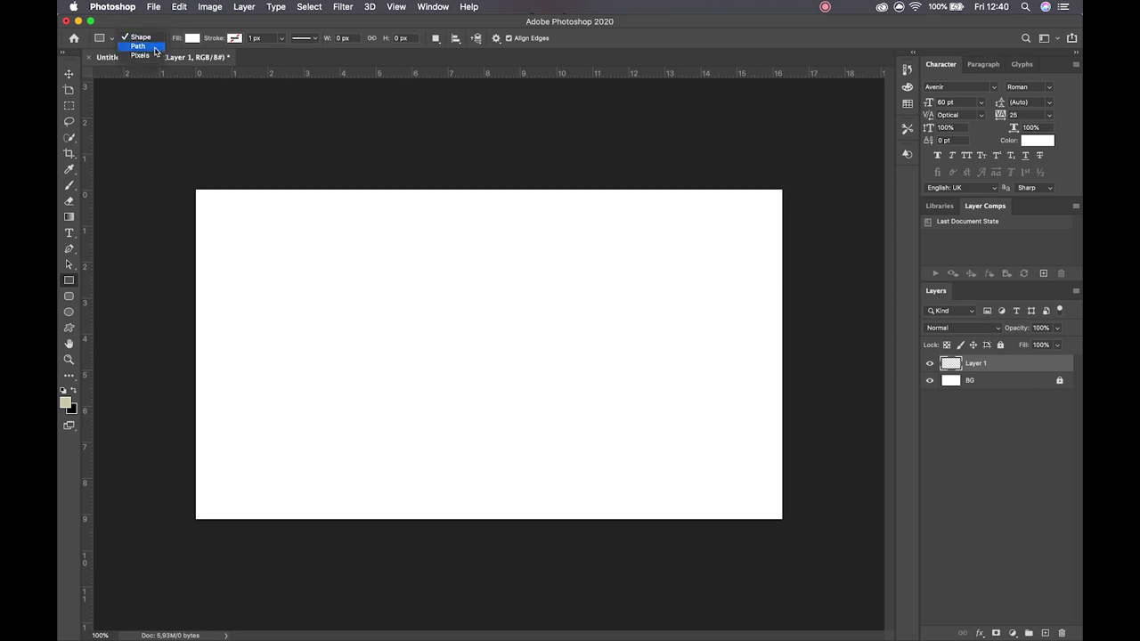
left_click(141, 36)
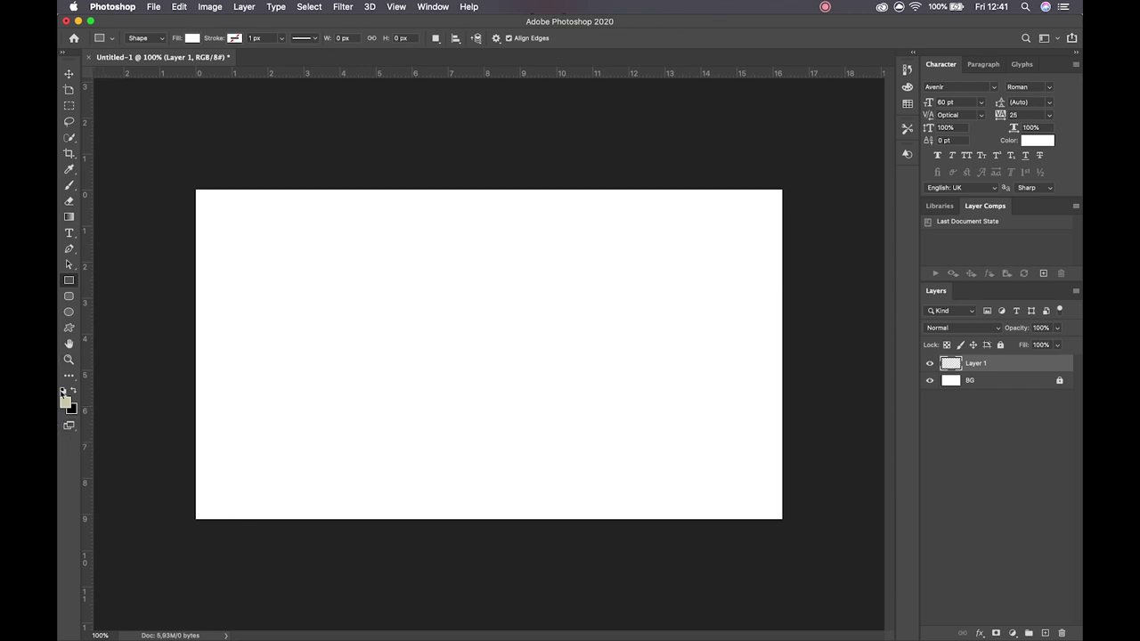
Examine the rectangle fill options, including the swatch folders, gradients and the custom color picker.
left_click(193, 39)
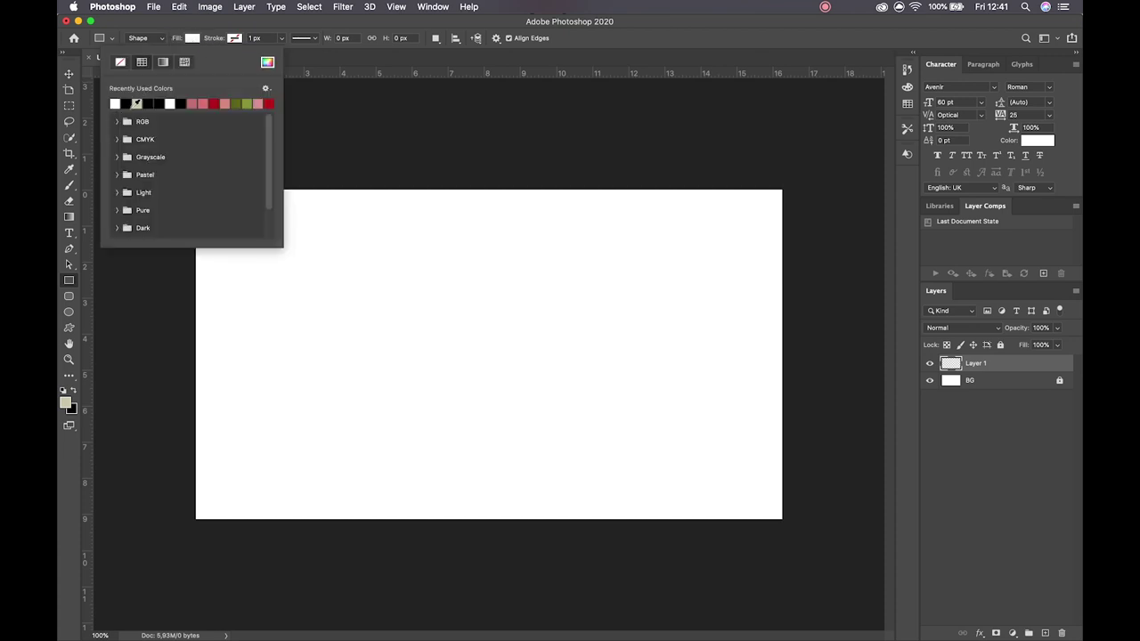
left_click(116, 121)
left_click(117, 121)
left_click(163, 63)
left_click(143, 63)
left_click(267, 62)
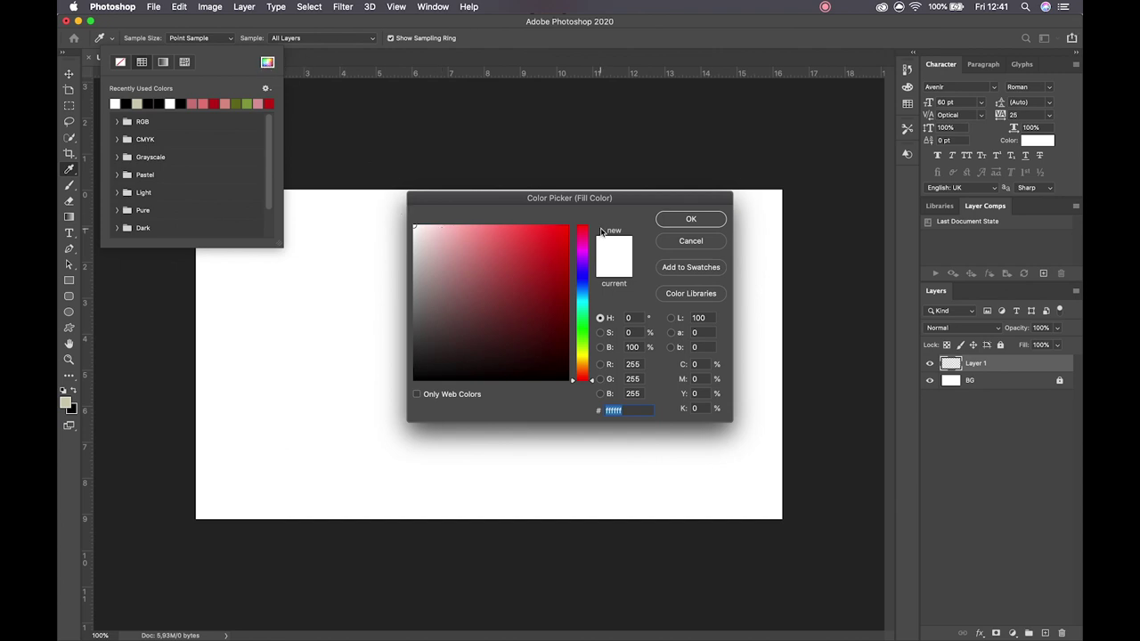
left_click(690, 241)
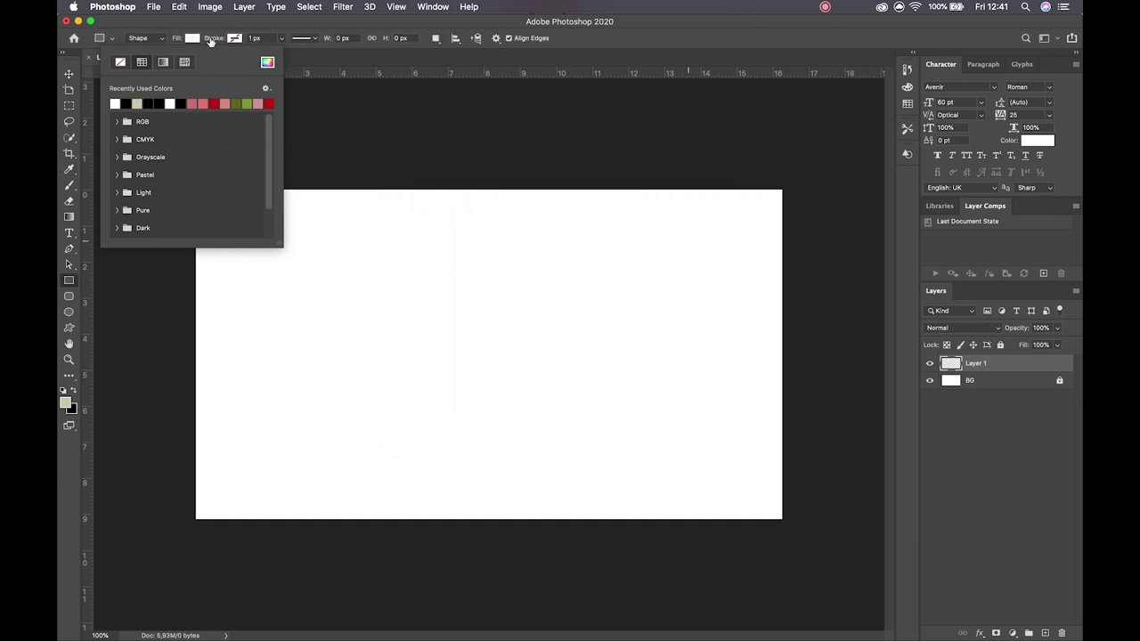
left_click(210, 40)
Give the Rectangle tool a black stroke with a width of 42.89 px.
left_click(235, 38)
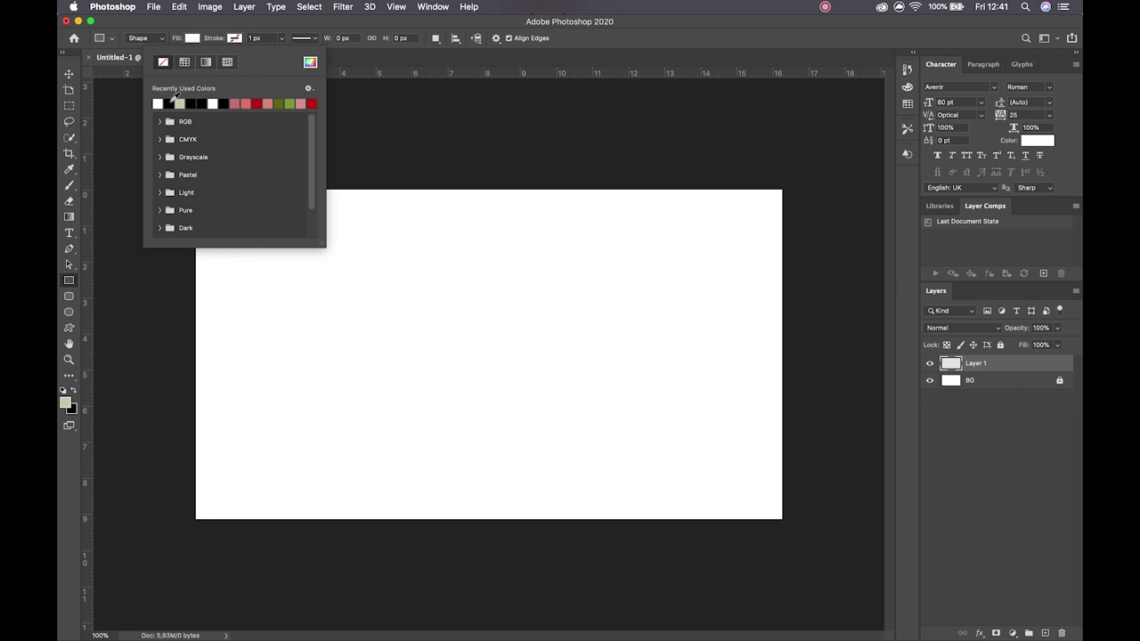
left_click(234, 40)
left_click(281, 38)
mouse_move(283, 53)
left_mouse_down()
mouse_move(310, 52)
mouse_move(291, 52)
left_mouse_up()
left_click(282, 39)
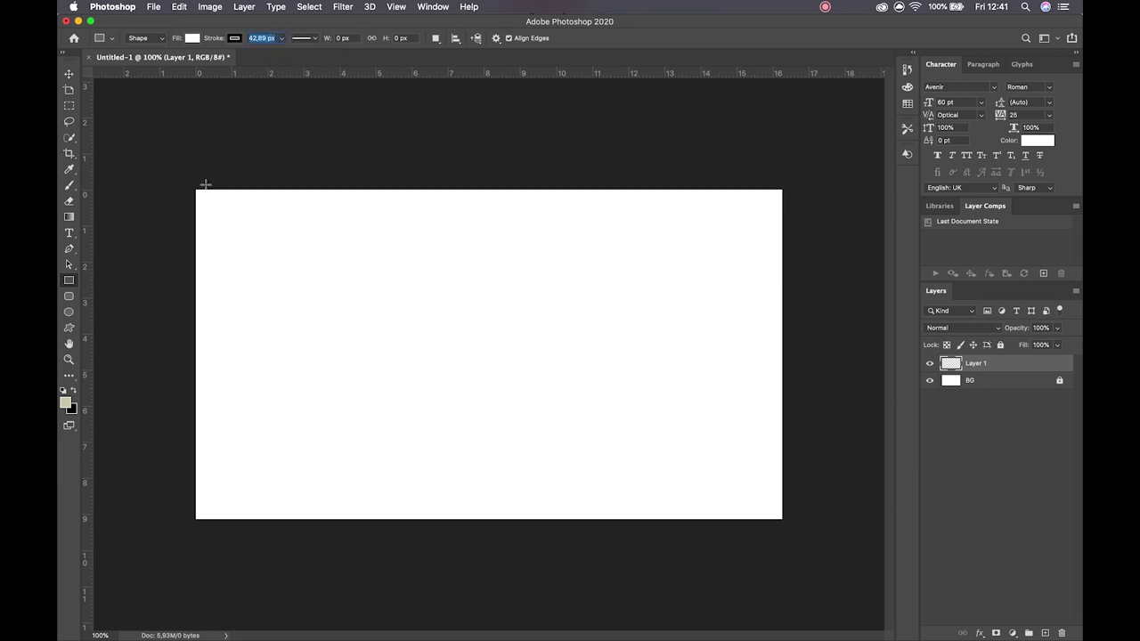
Swap the foreground and background colors back and forth repeatedly, ending with beige as the foreground.
left_click(75, 391)
left_click(75, 390)
left_click(75, 391)
left_click(74, 391)
left_click(75, 391)
left_click(75, 391)
left_click(75, 391)
left_click(75, 390)
left_click(75, 391)
left_click(75, 391)
left_click(75, 391)
left_click(75, 390)
left_click(75, 391)
left_click(75, 391)
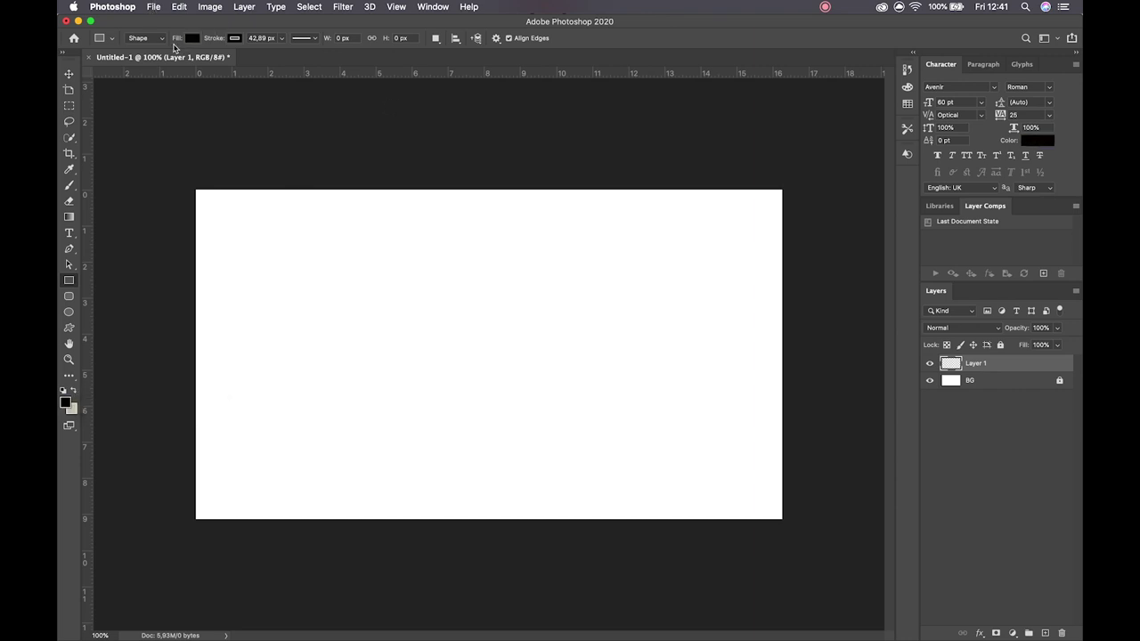
key("x")
Set the foreground color to a vivid purple with the color picker and return to the Rectangle tool.
left_click(69, 405)
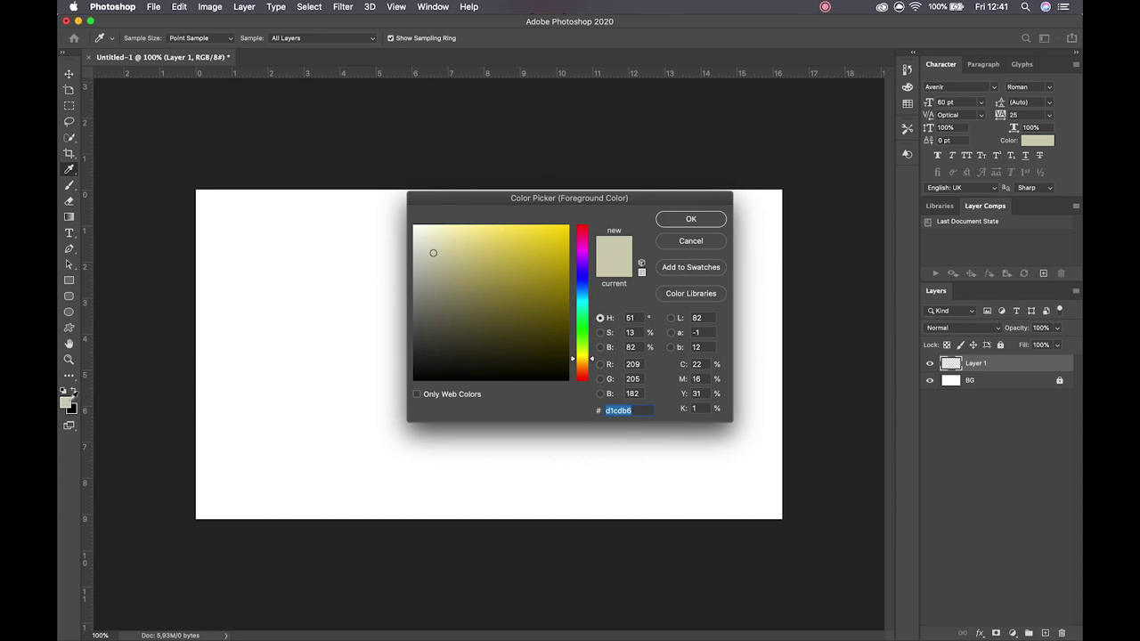
left_click(568, 235)
mouse_move(549, 267)
left_mouse_down()
mouse_move(532, 310)
mouse_move(503, 268)
left_mouse_up()
mouse_move(578, 271)
left_mouse_down()
mouse_move(580, 258)
mouse_move(561, 273)
mouse_move(555, 245)
left_mouse_up()
left_click(540, 231)
left_click(561, 235)
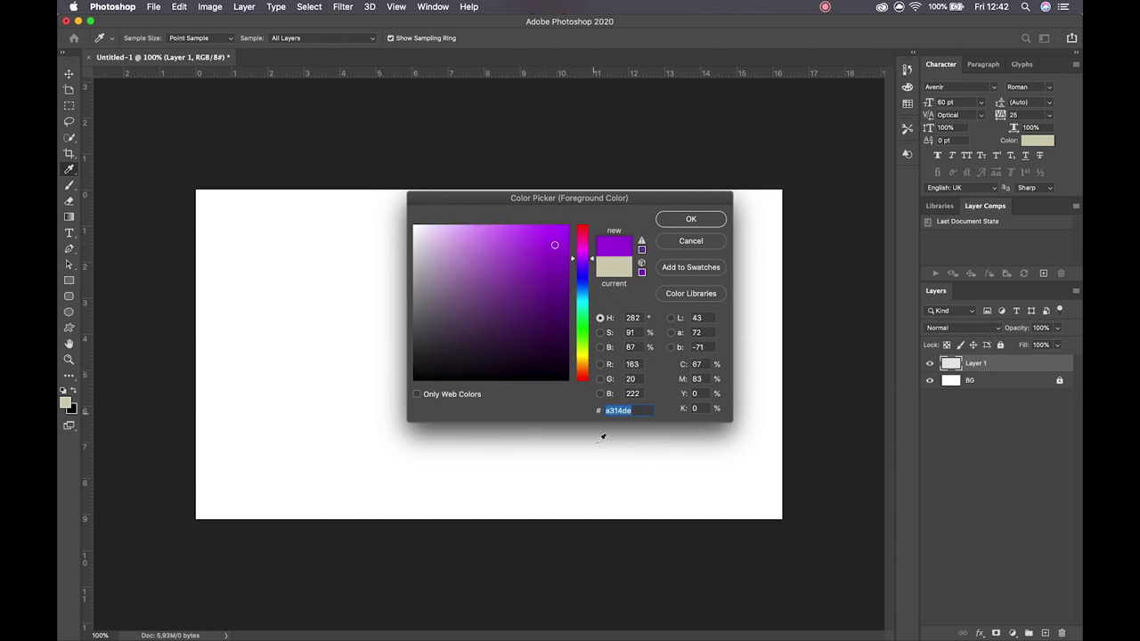
mouse_move(560, 261)
left_mouse_down()
mouse_move(542, 287)
mouse_move(551, 229)
left_mouse_up()
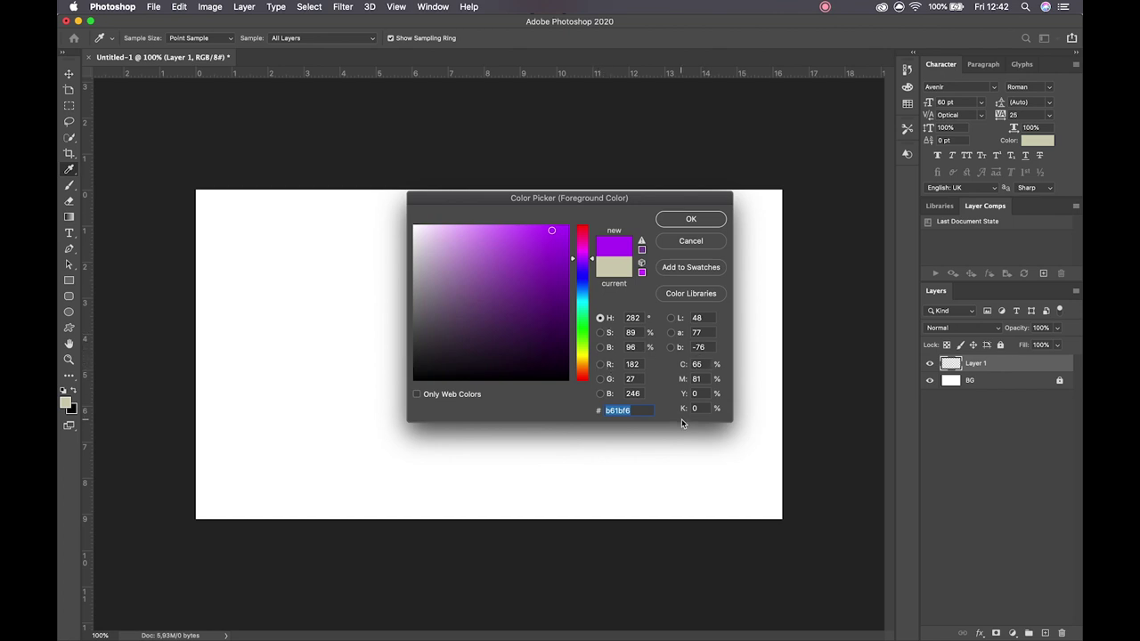
mouse_move(551, 230)
left_mouse_down()
mouse_move(550, 261)
mouse_move(553, 251)
left_mouse_up()
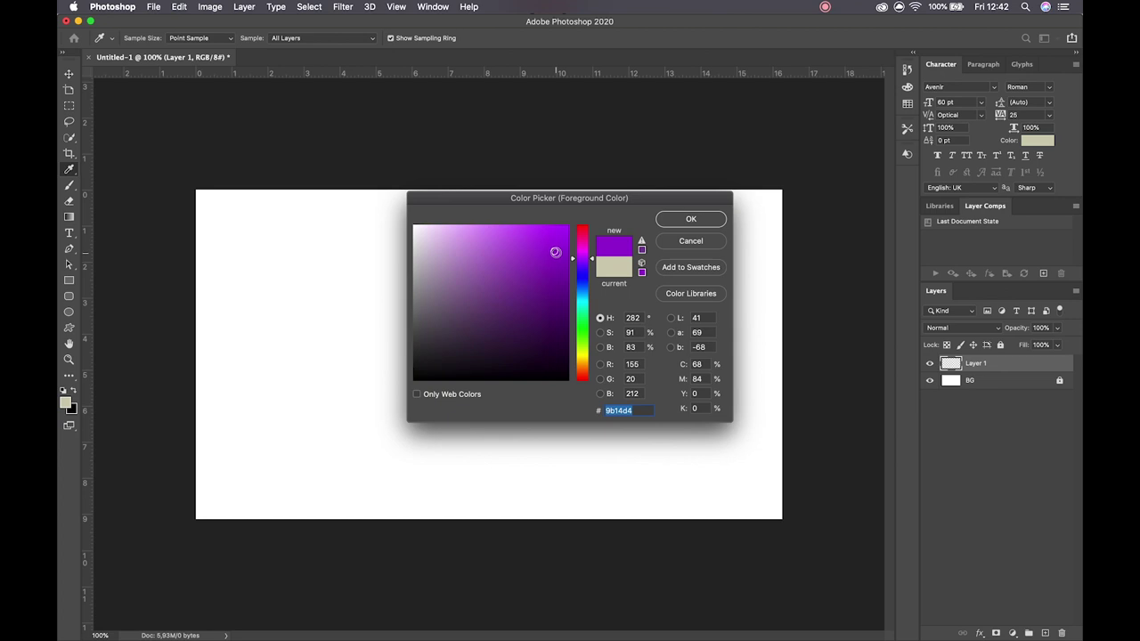
left_click(553, 246)
left_click_drag(553, 246, 551, 242)
left_click(690, 219)
key("u")
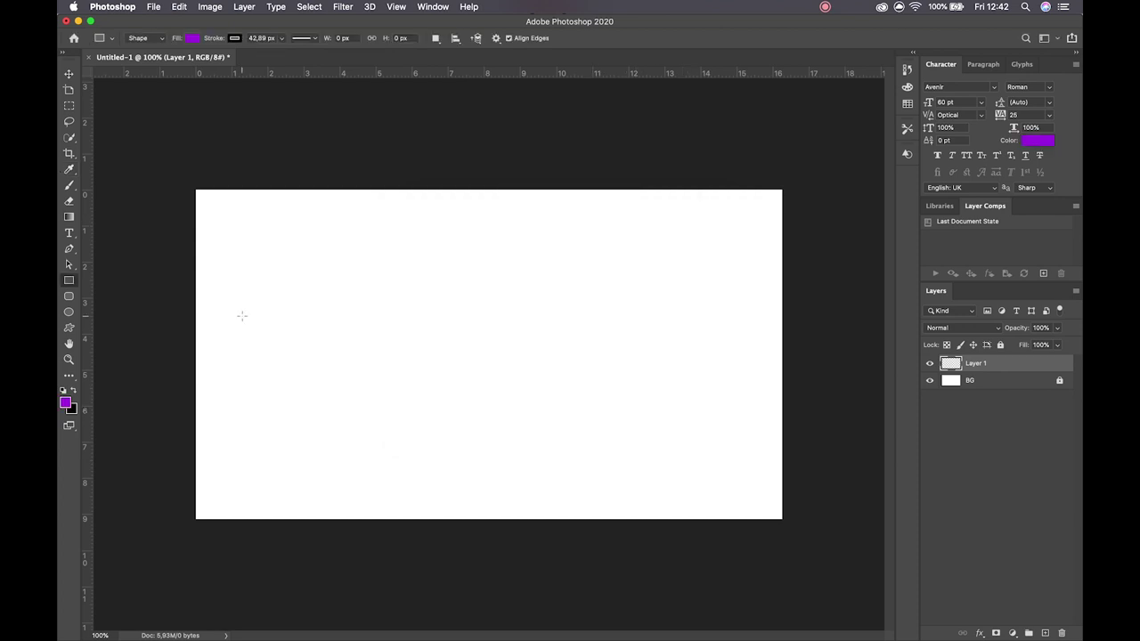
Set the background color to a dark blue-violet with the color picker and return to the Rectangle tool.
left_click(72, 409)
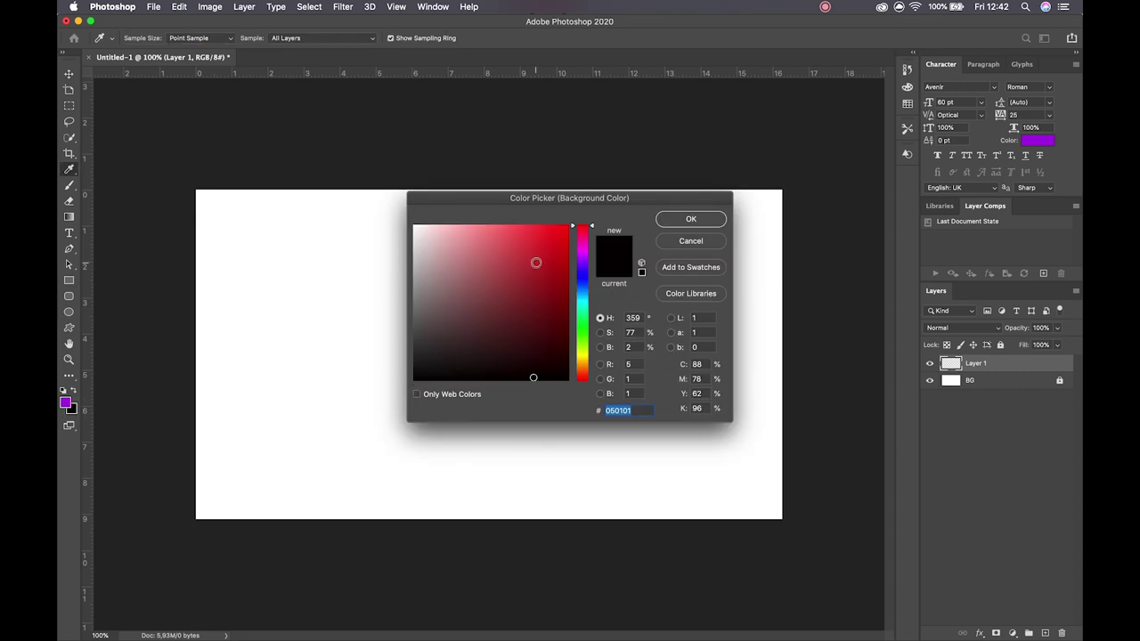
left_click(544, 236)
left_click(583, 283)
left_click(585, 264)
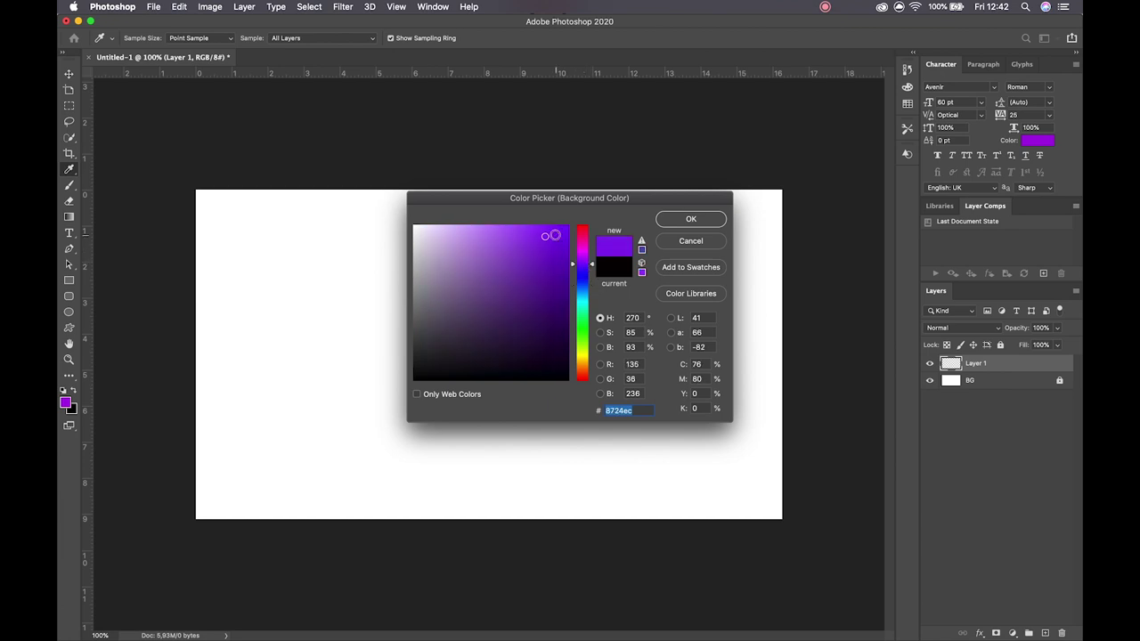
left_click_drag(542, 244, 560, 287)
left_click(709, 222)
key("u")
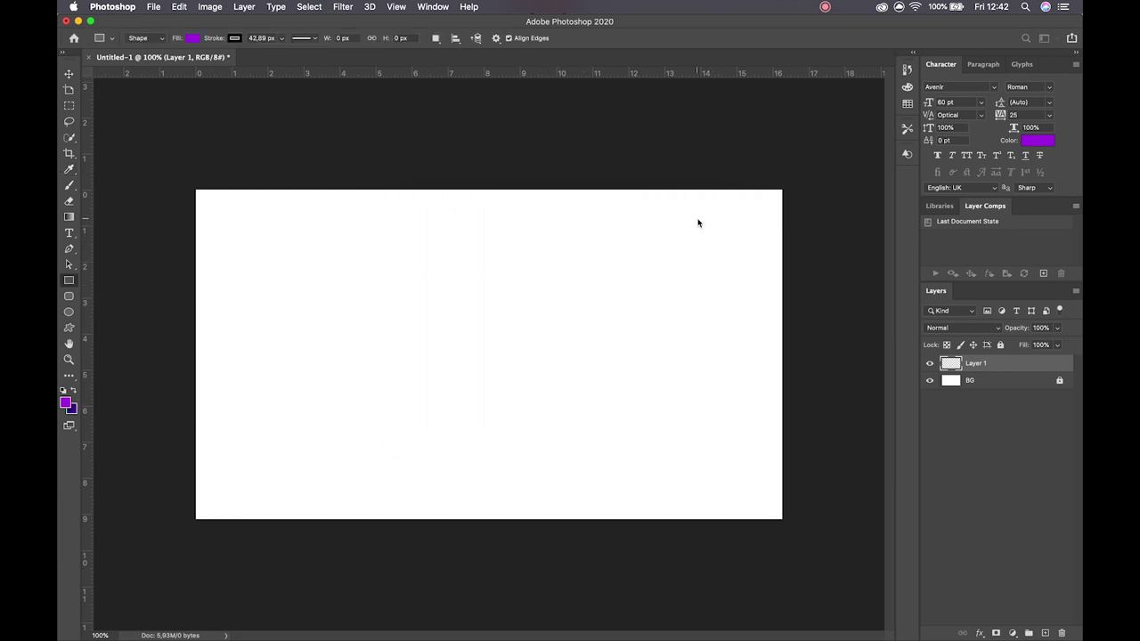
Draw a square about 282 x 282 px in the left half of the canvas and recolor its stroke dark purple.
left_click_drag(250, 271, 336, 357)
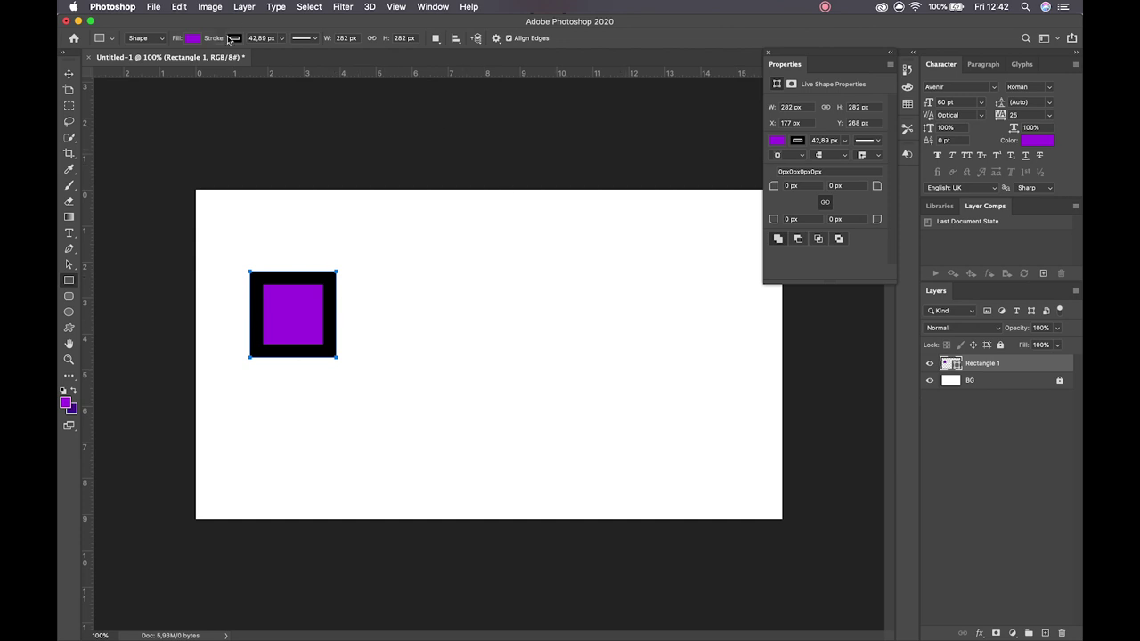
left_click(234, 39)
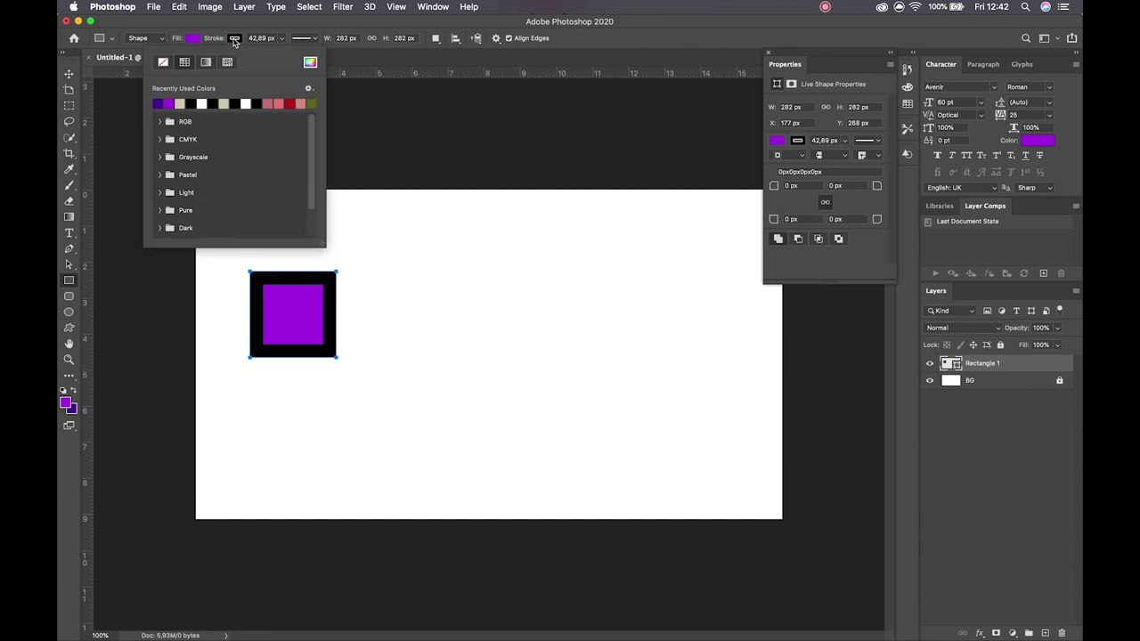
left_click(310, 62)
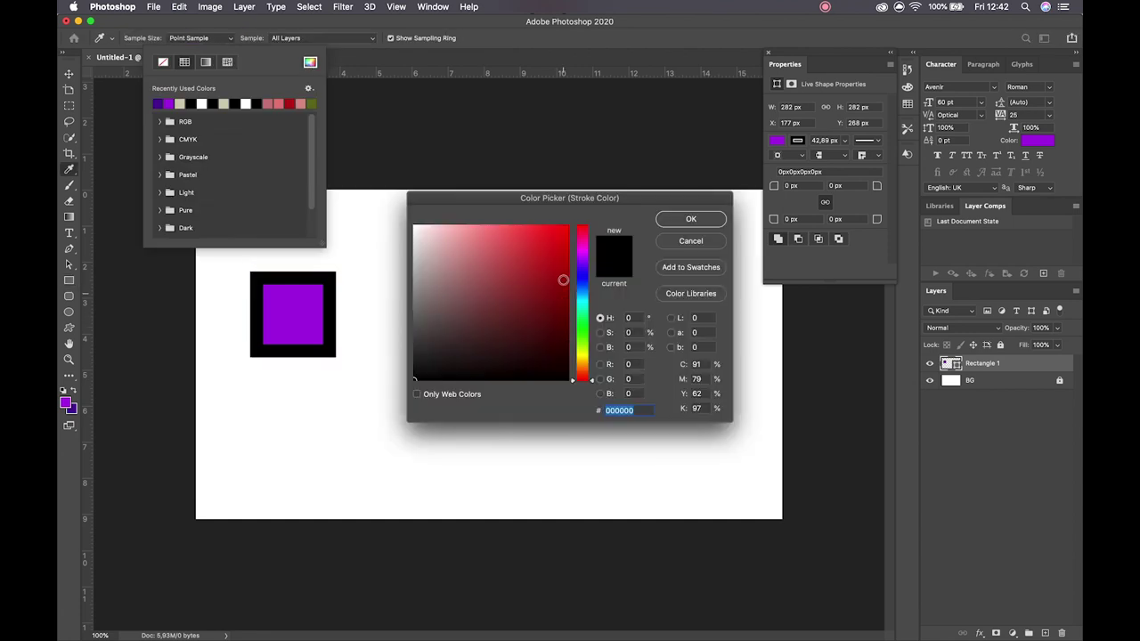
left_click(583, 268)
mouse_move(584, 268)
left_mouse_down()
mouse_move(583, 258)
mouse_move(555, 293)
mouse_move(559, 316)
left_mouse_up()
left_click(689, 219)
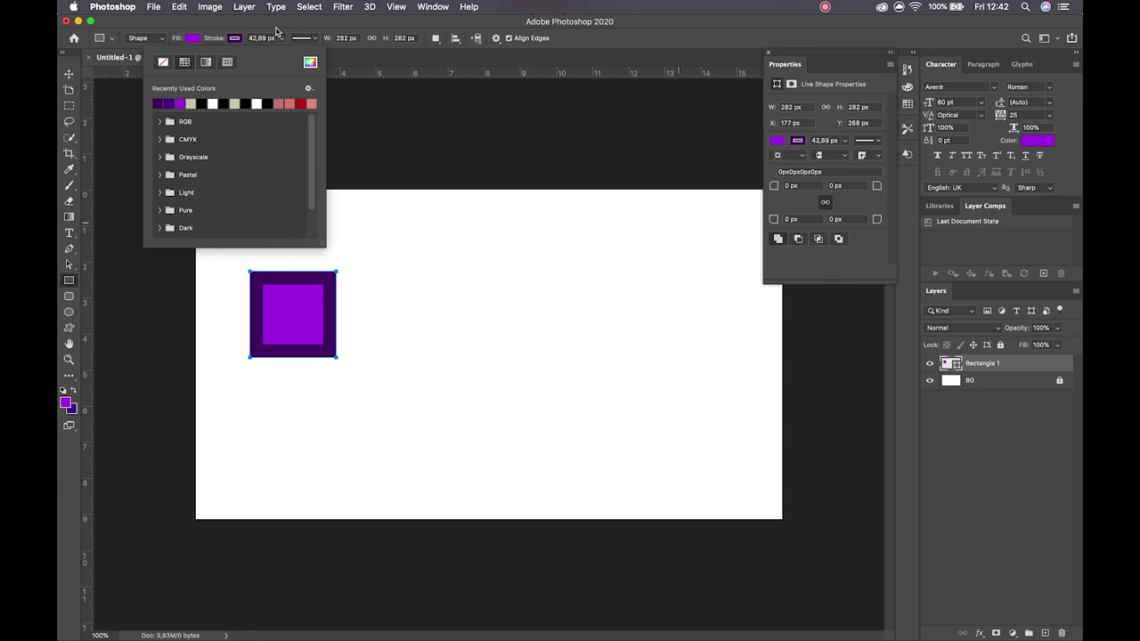
left_click(795, 72)
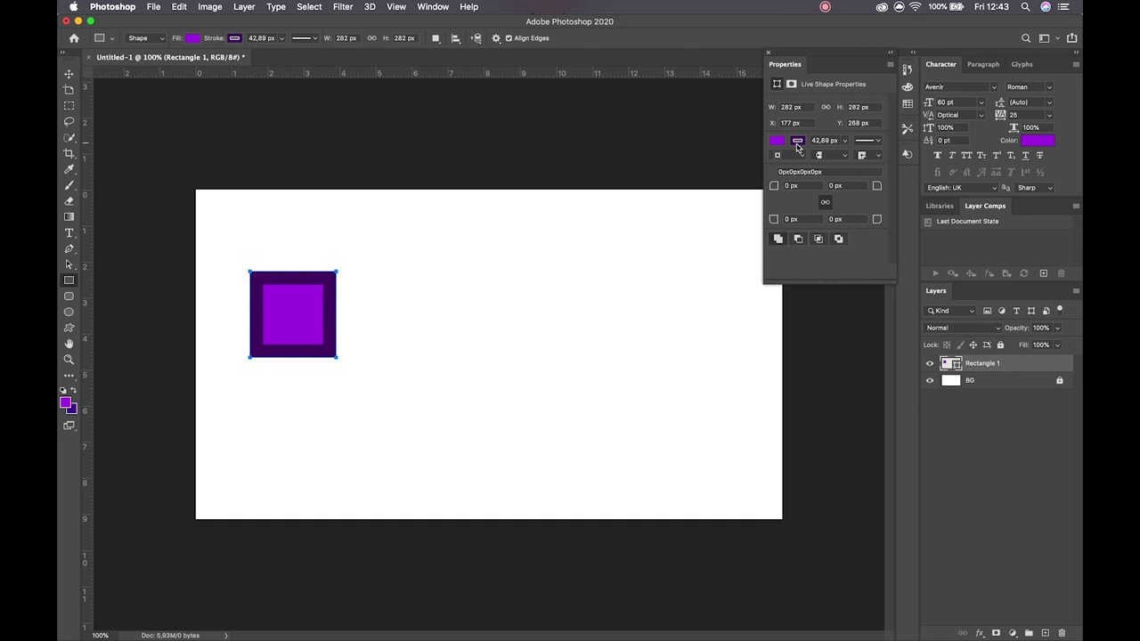
Try the dashed and dotted line styles on the square's stroke and restore the solid line.
left_click(844, 141)
left_click_drag(839, 153, 844, 157)
left_click(844, 143)
left_click(879, 142)
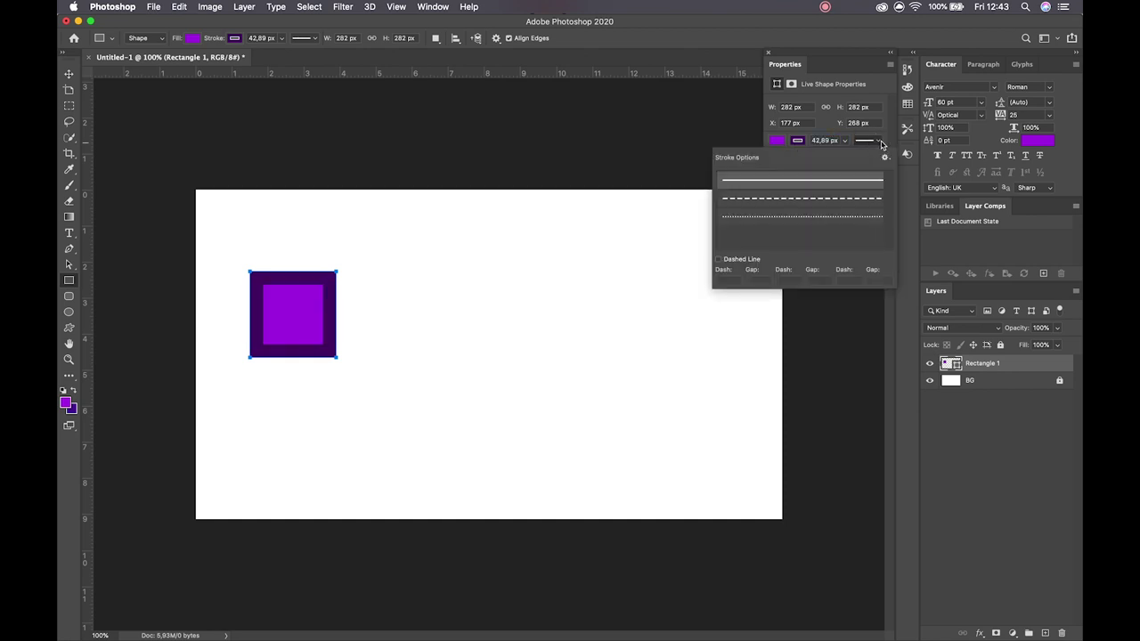
left_click(831, 198)
left_click(848, 219)
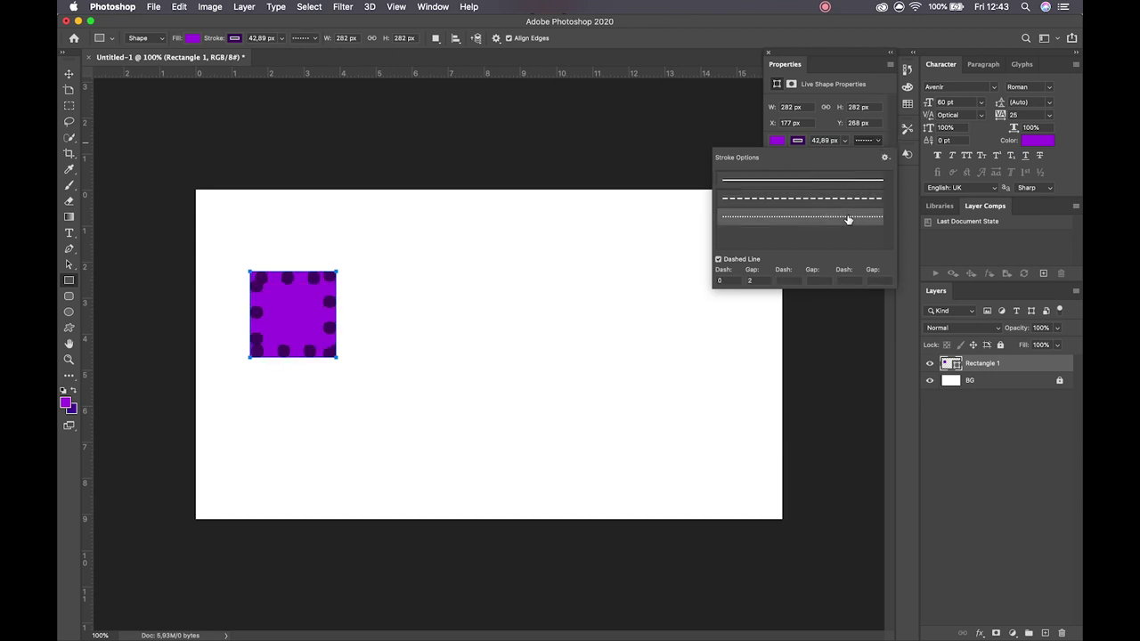
left_click(845, 197)
left_click(850, 182)
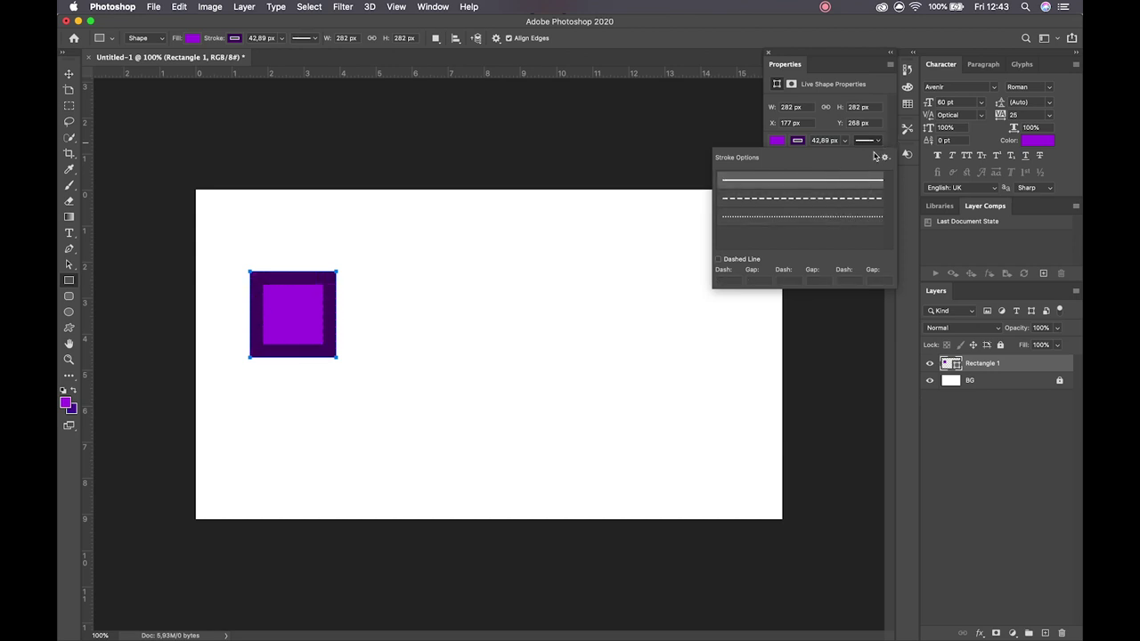
left_click(878, 143)
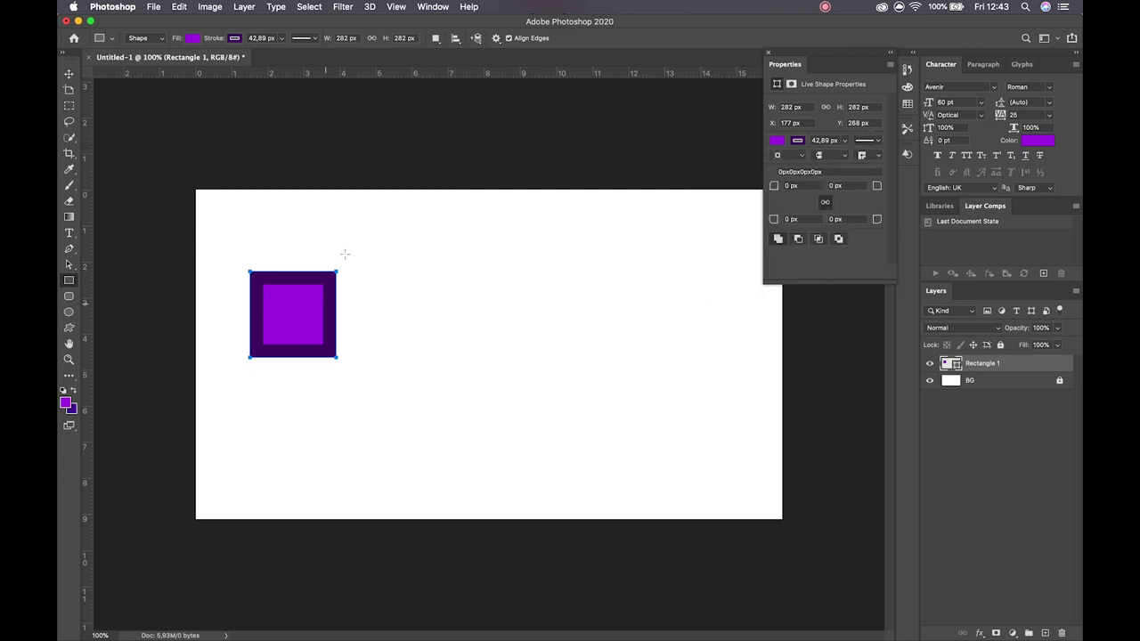
Reduce the square's stroke width to 18.33 px.
left_click(844, 141)
left_click_drag(840, 159, 842, 158)
key("Return")
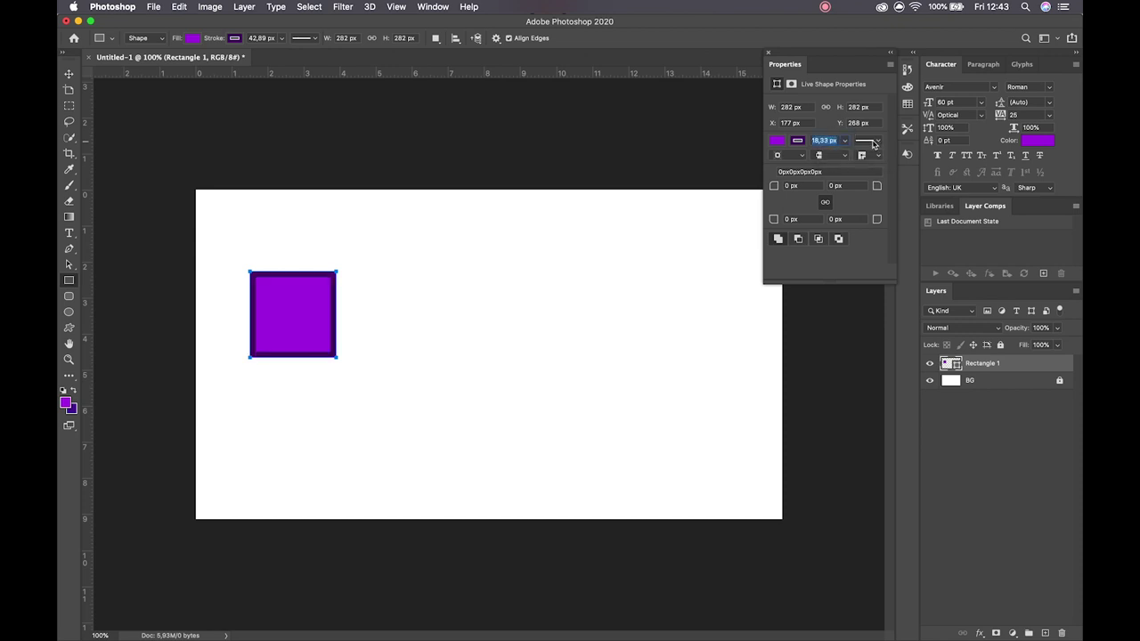
Preview the dashed and dotted styles on the thinner stroke and switch it back to solid.
left_click(874, 145)
left_click(834, 197)
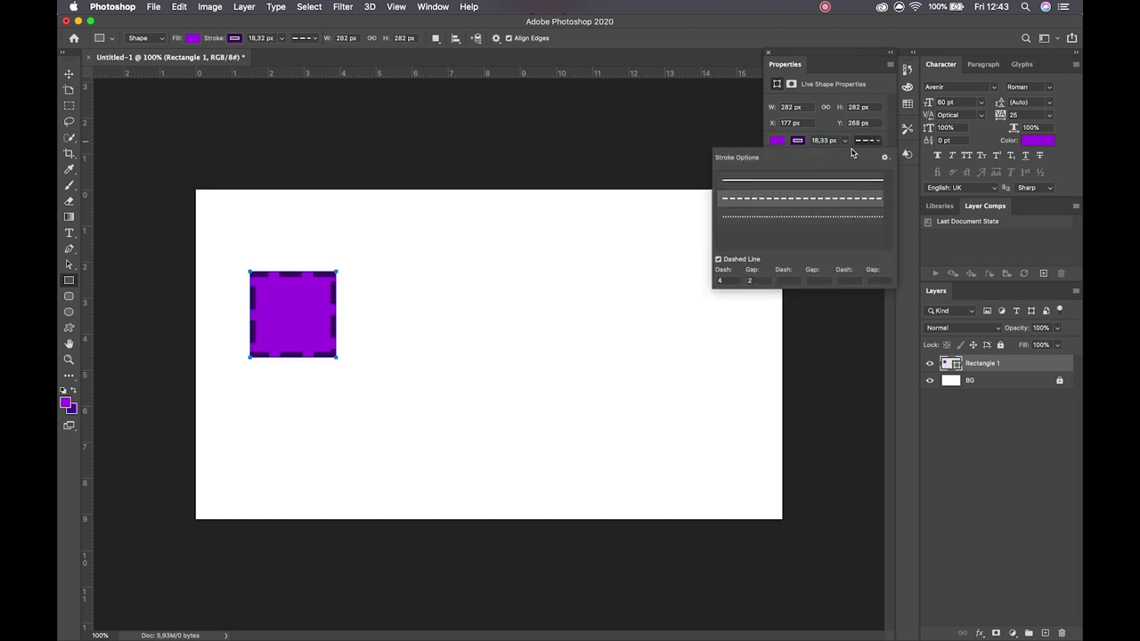
left_click(843, 217)
left_click(851, 195)
left_click(849, 180)
left_click(874, 145)
Check the available line cap types for the square's stroke without changing the current one.
left_click(840, 157)
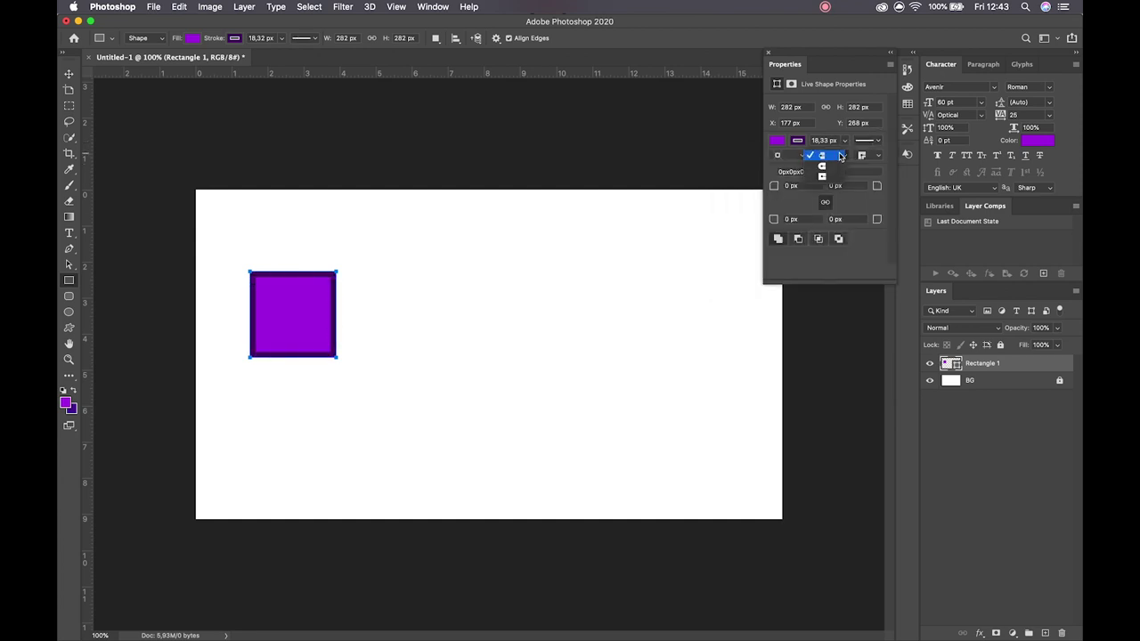
left_click(419, 279)
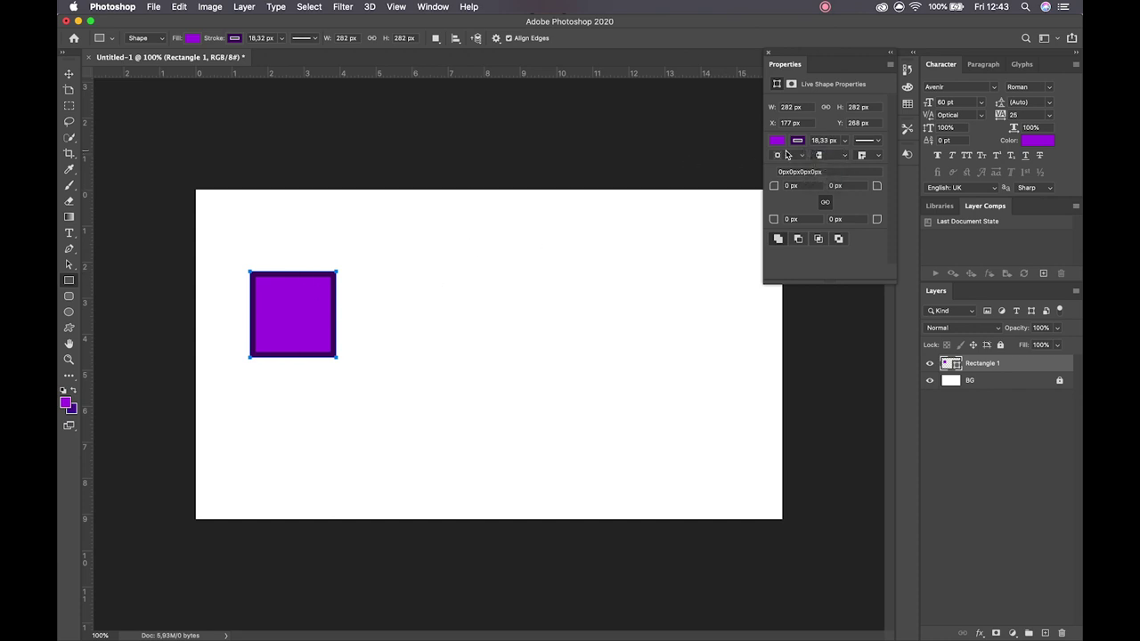
left_click(829, 157)
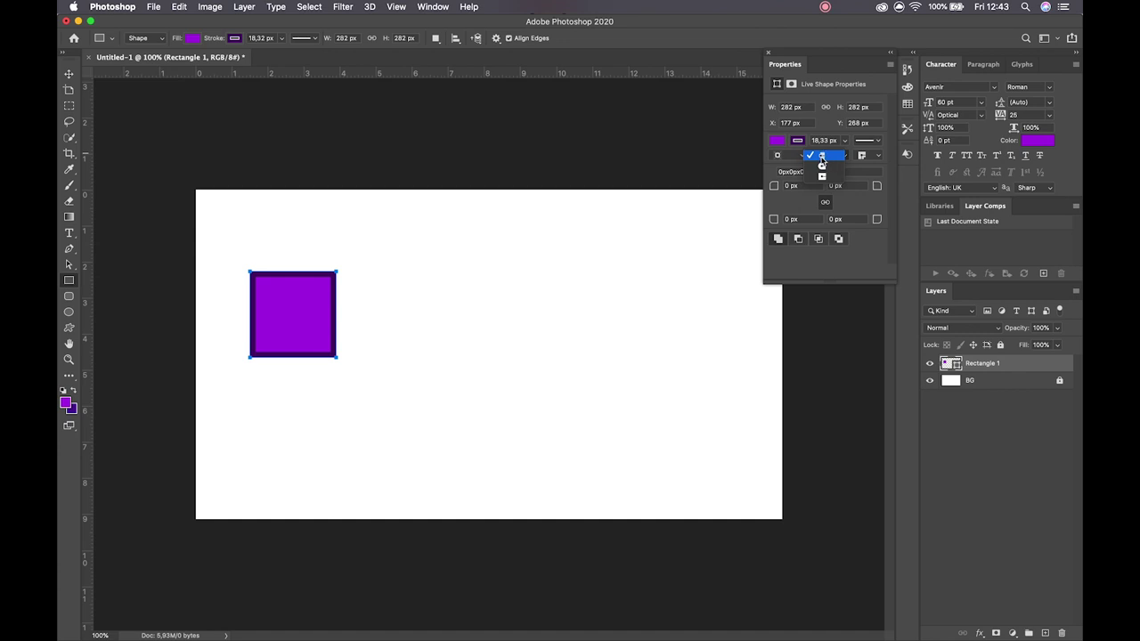
left_click(461, 275)
left_click(454, 255)
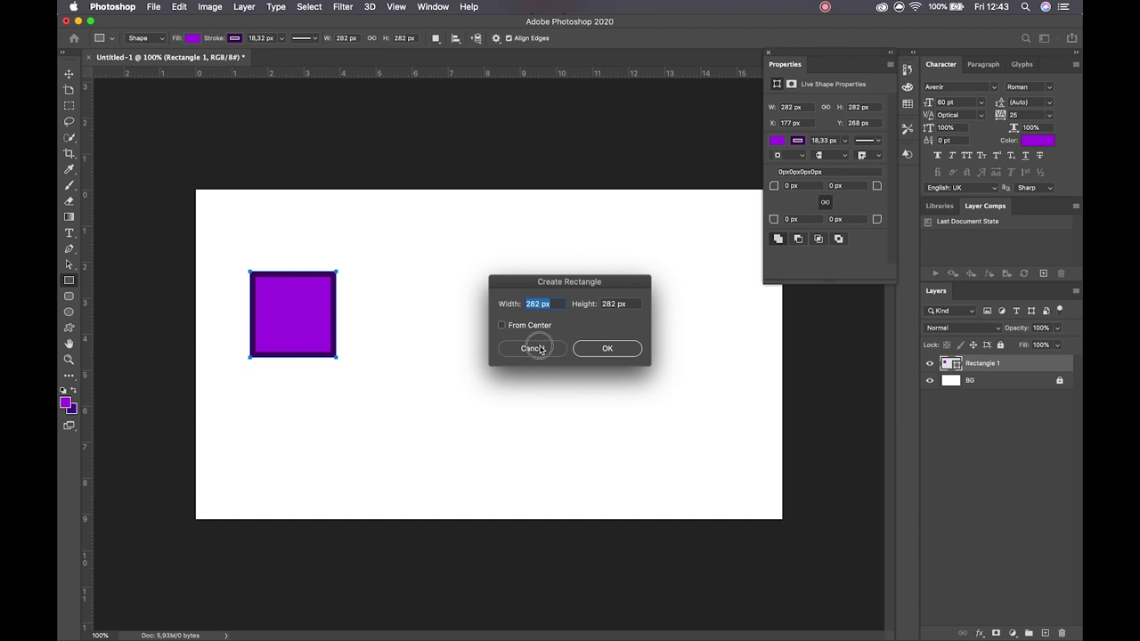
Try drawing a straight horizontal path beside the square with the Pen tool and selecting it.
left_click(539, 350)
key("p")
left_click(417, 257)
left_click(634, 257)
key("v")
left_click(490, 211)
left_click(521, 257)
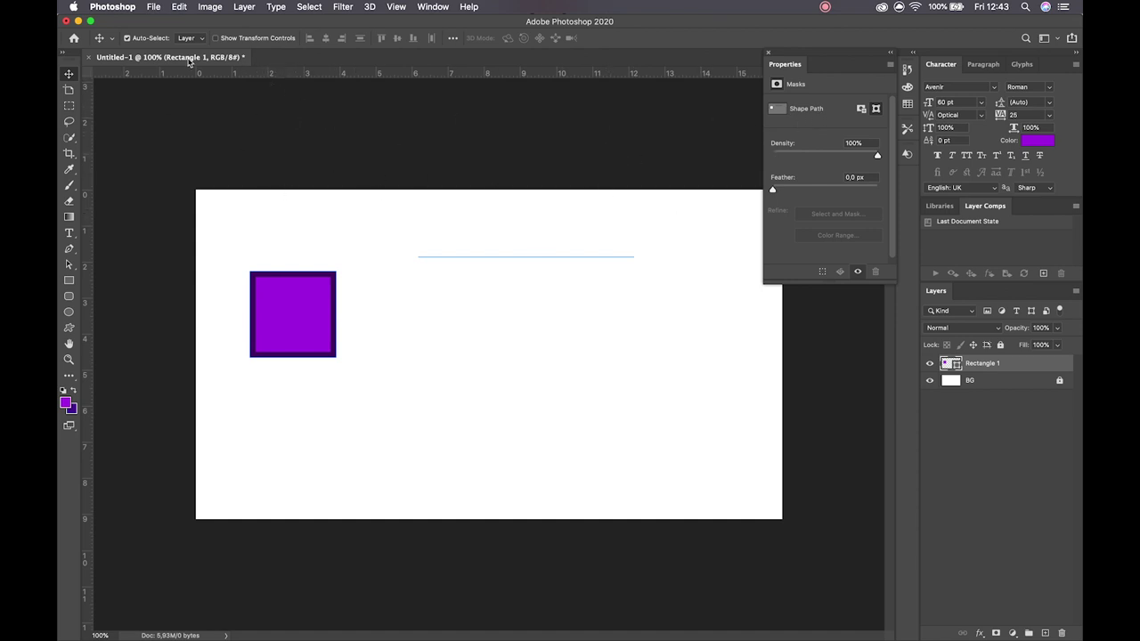
Try to delete the drawn line, and undo the deletion of the square's layer along with the line.
left_click_drag(491, 235, 557, 318)
key("Delete")
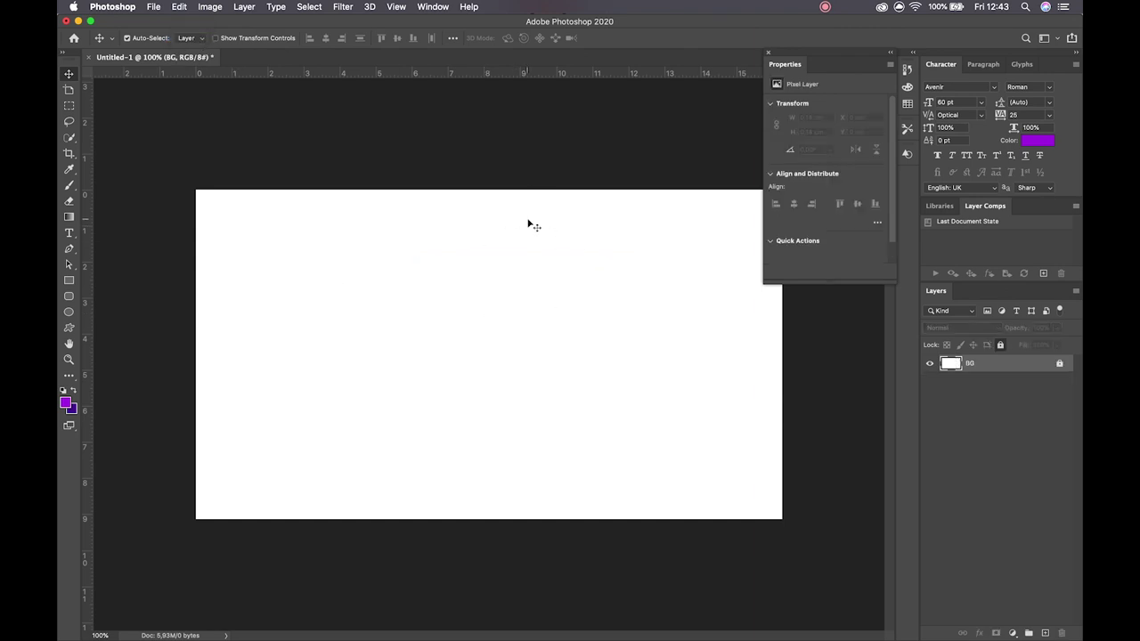
key("super+z")
key("super")
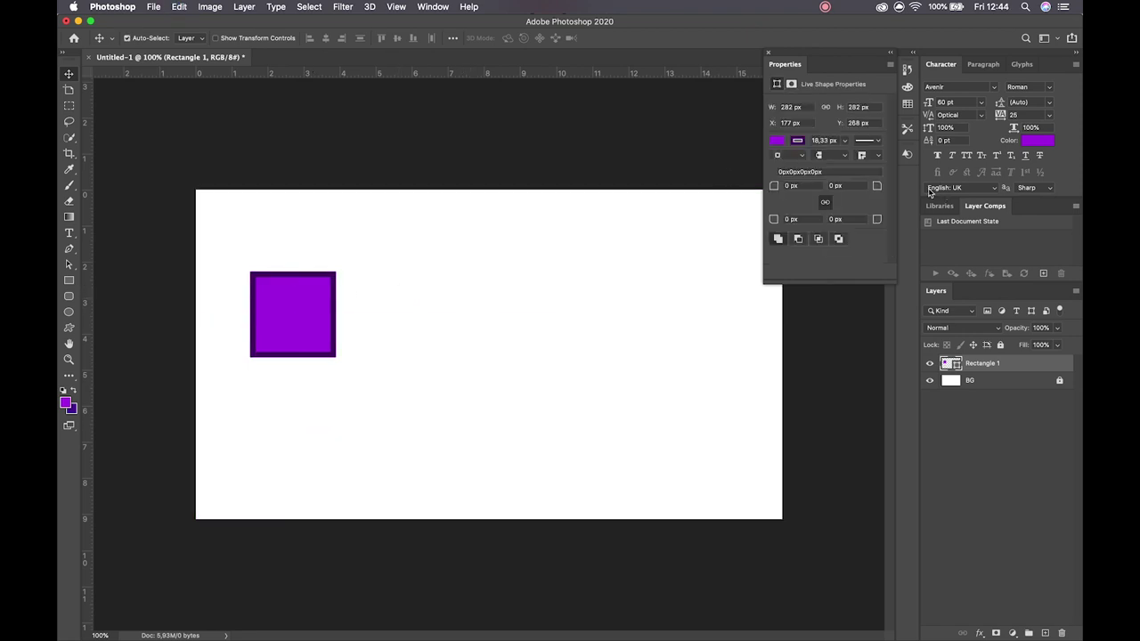
Examine the line cap options and the upper-right corner of the square's stroke up close.
left_click(837, 157)
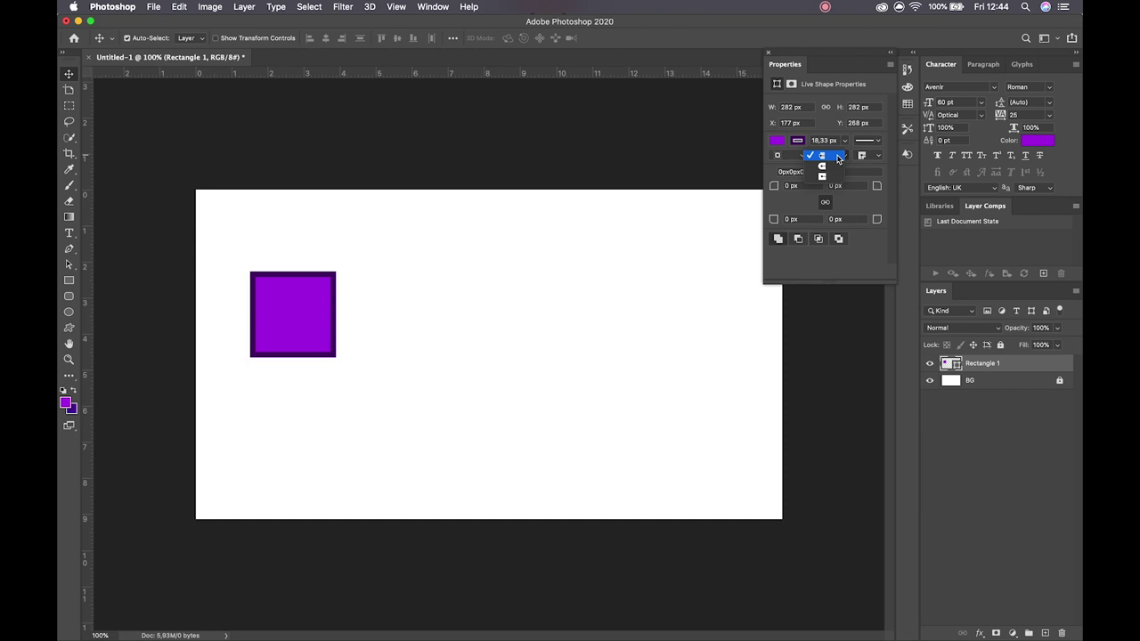
left_click(336, 278)
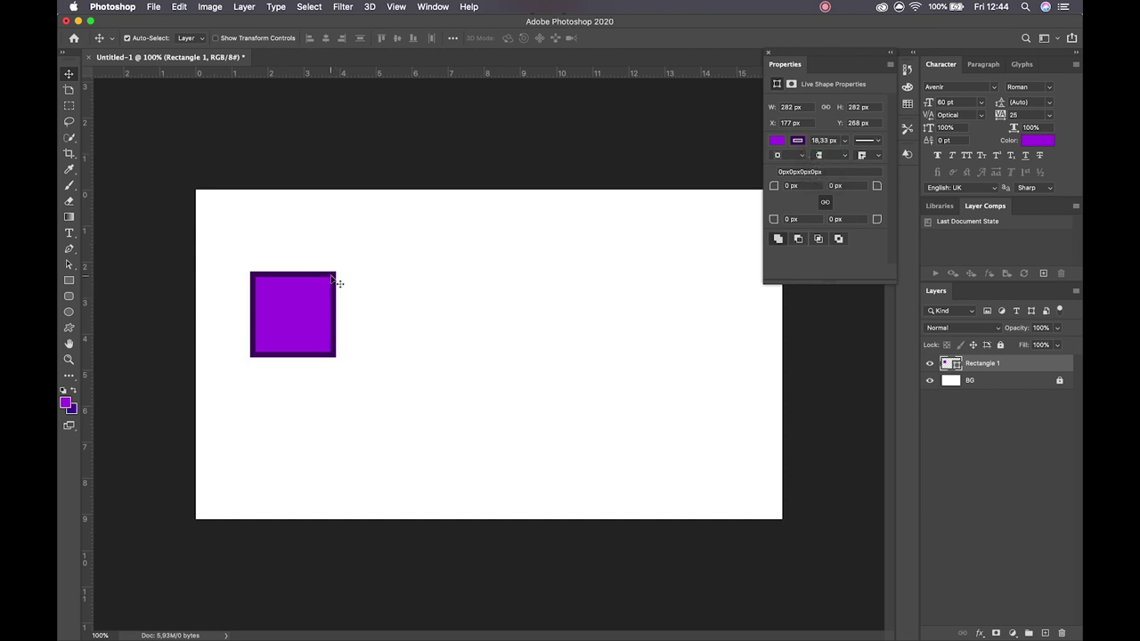
key("z")
left_click(336, 278)
left_click(337, 278)
left_click_drag(330, 272, 489, 279)
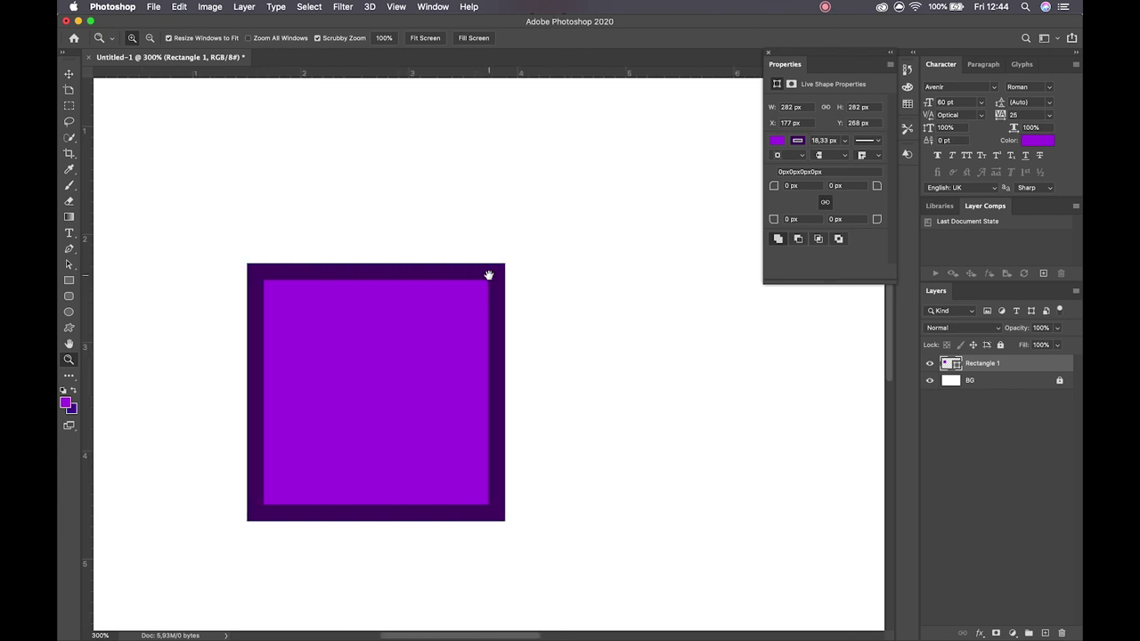
key("super+t")
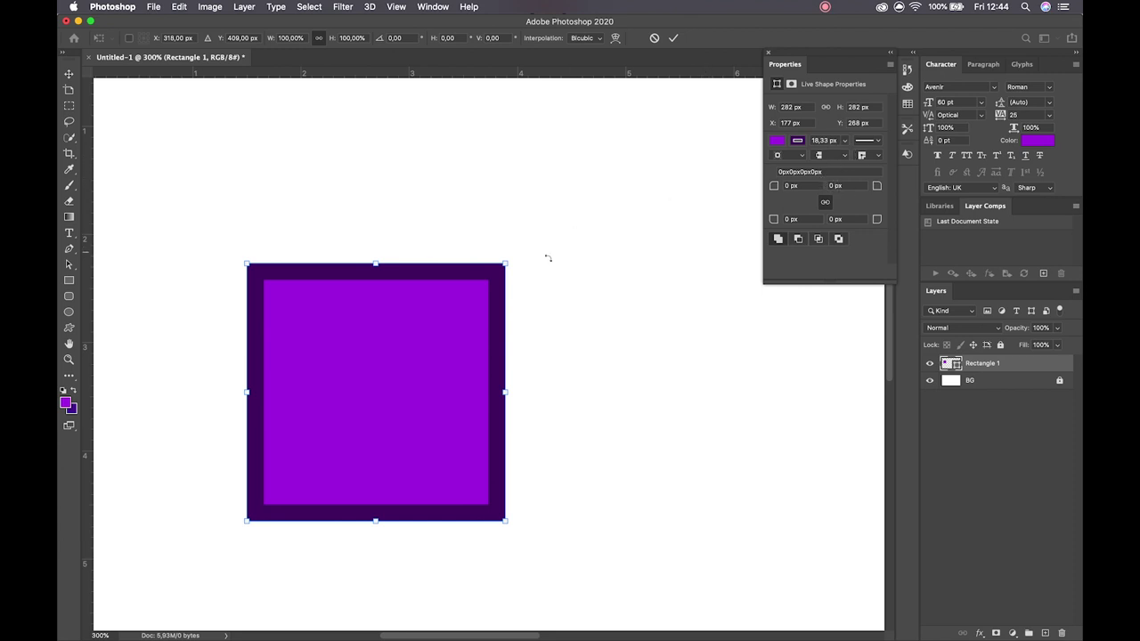
key("Return")
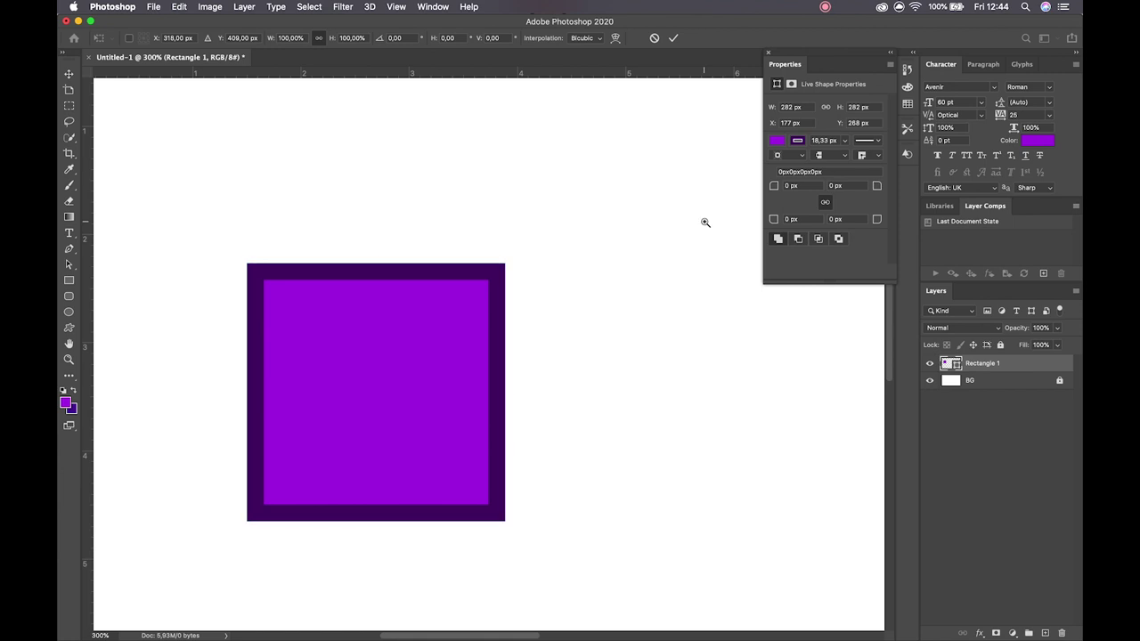
Try the round and square line cap types on the square's stroke.
key("z")
left_click(818, 155)
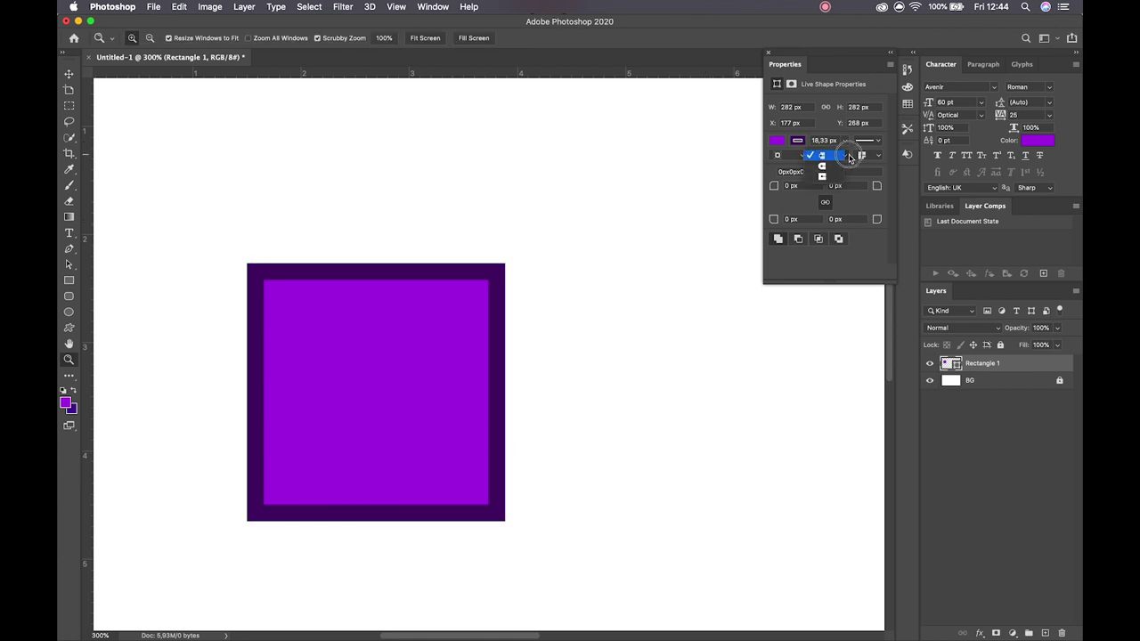
left_click(828, 170)
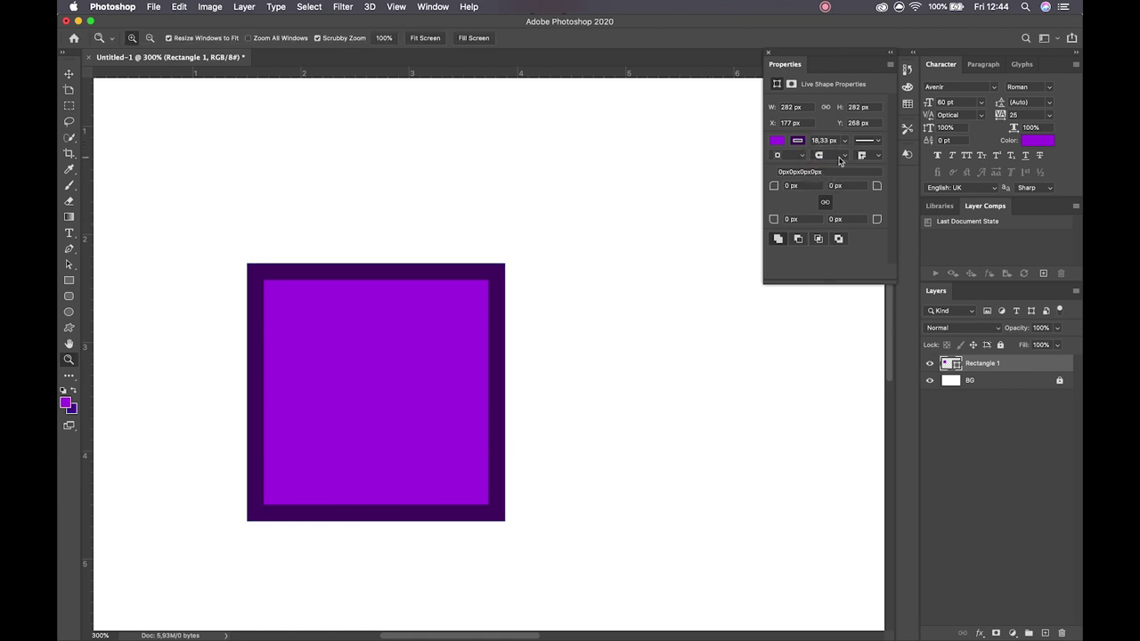
left_click(838, 157)
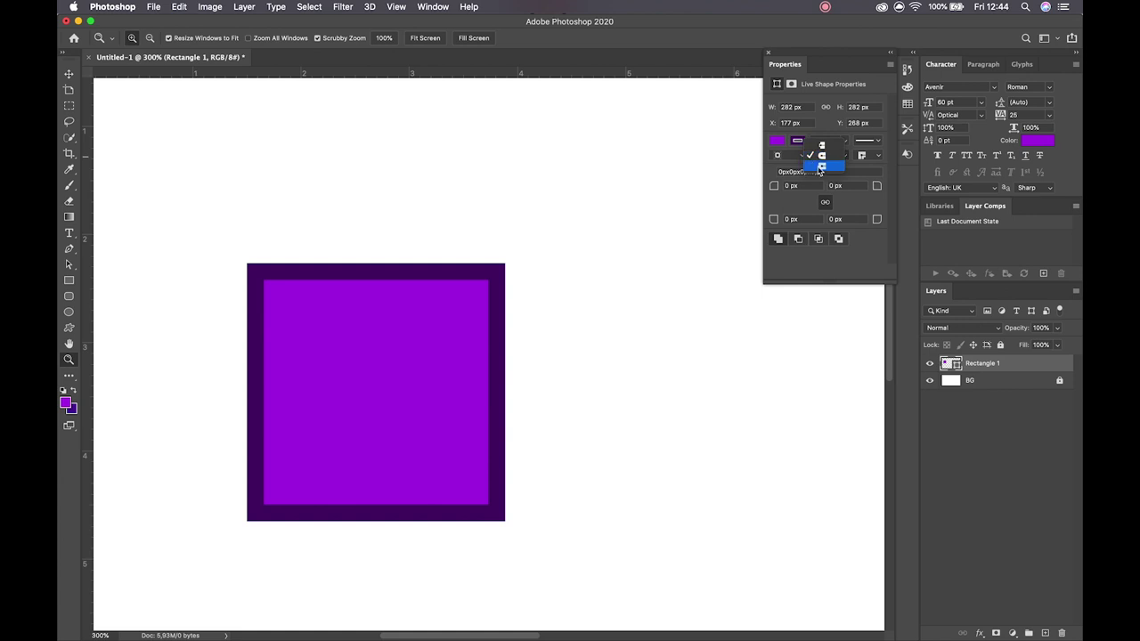
left_click(822, 169)
Try the alternative corner join types on the square's stroke, including bevel and miter.
left_click(865, 156)
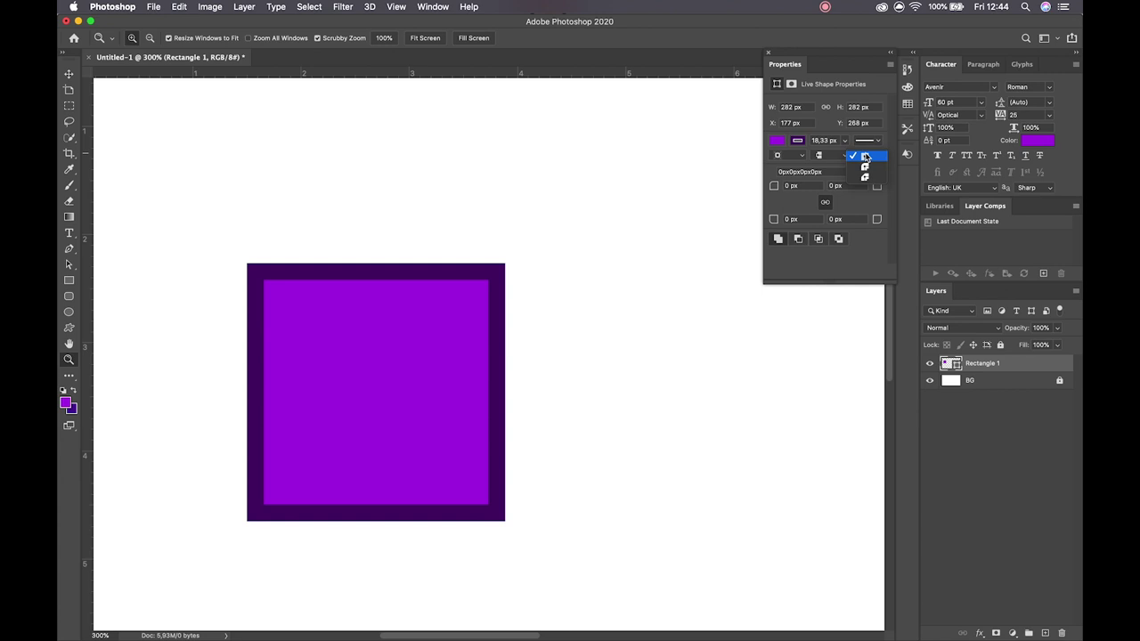
left_click(860, 174)
left_click(868, 160)
left_click(865, 166)
left_click(866, 156)
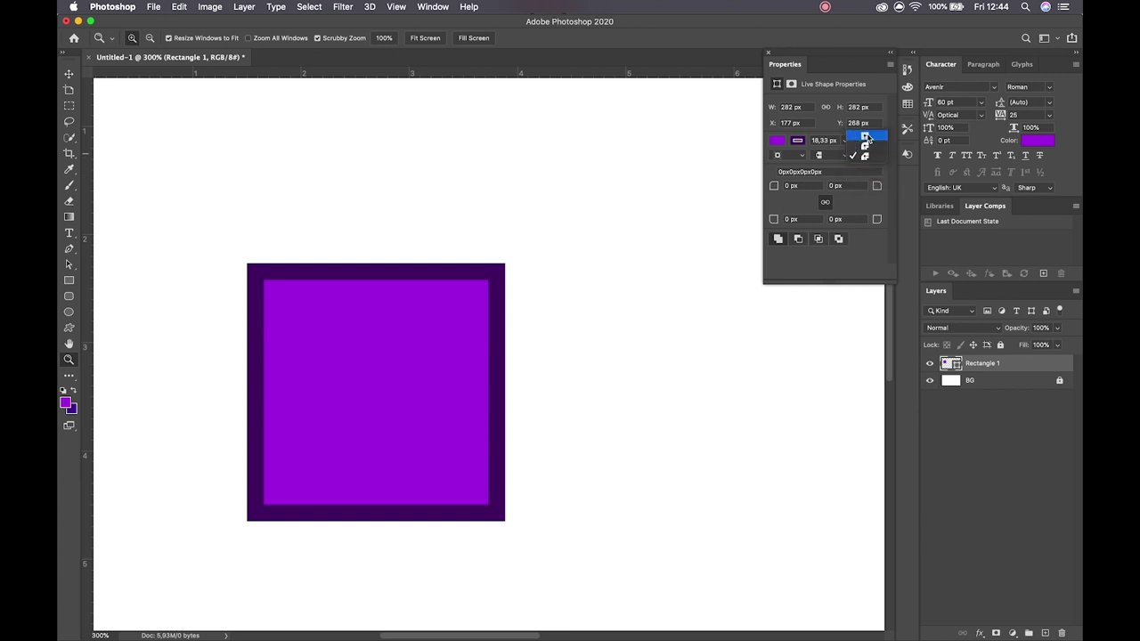
left_click(868, 136)
left_click(871, 157)
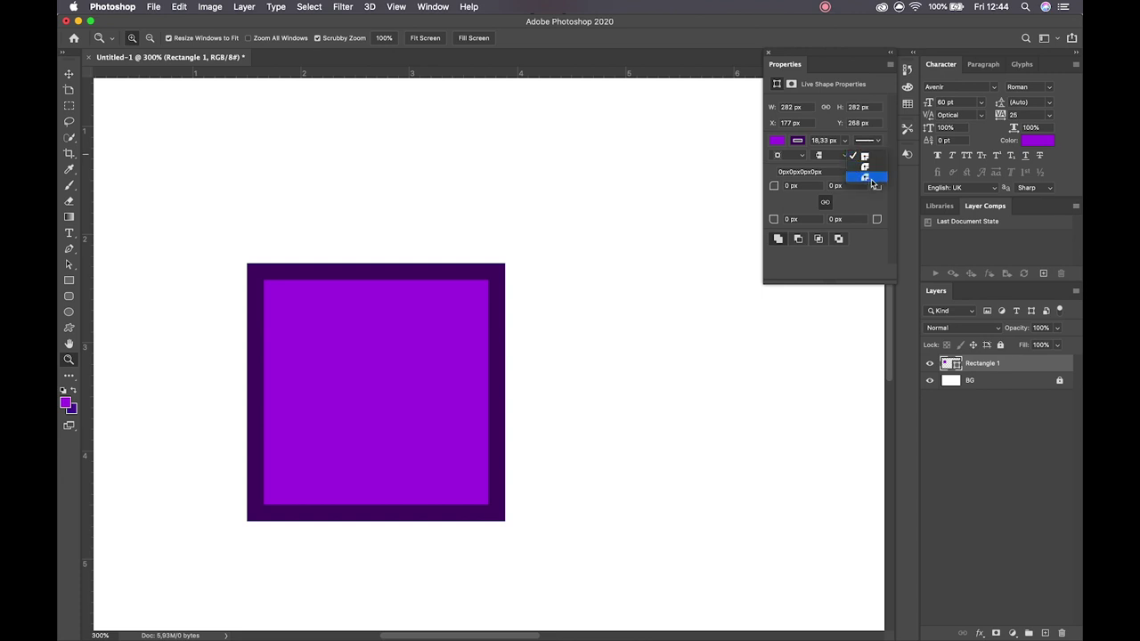
left_click(865, 177)
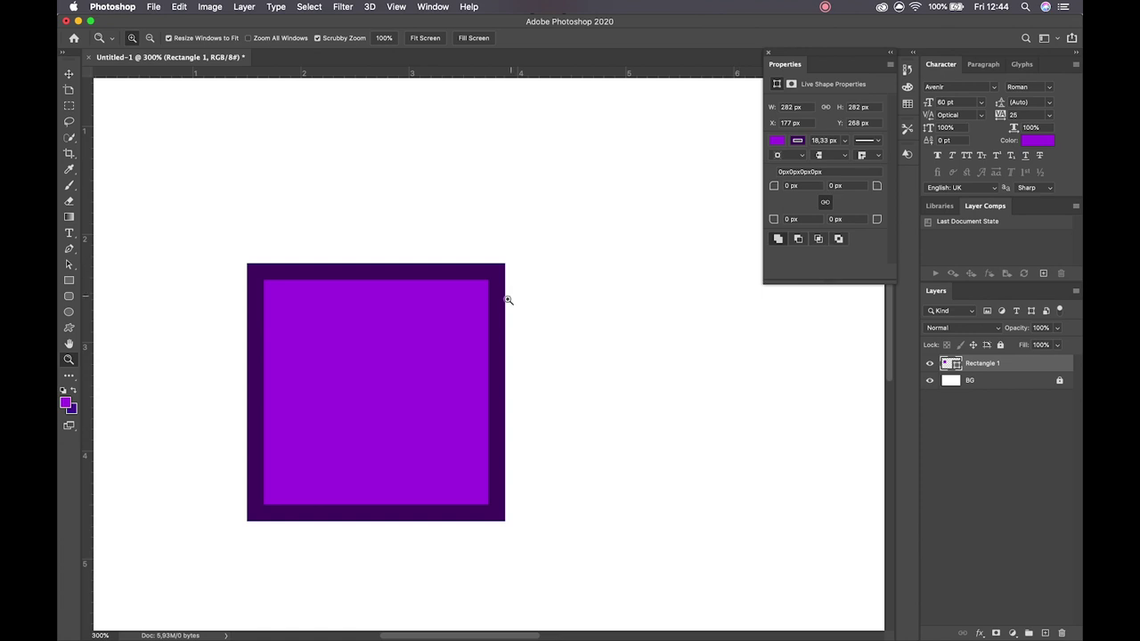
Move the square toward the middle of the canvas, to about X 717 px, Y 370 px.
key("super")
left_click(589, 276, "alt")
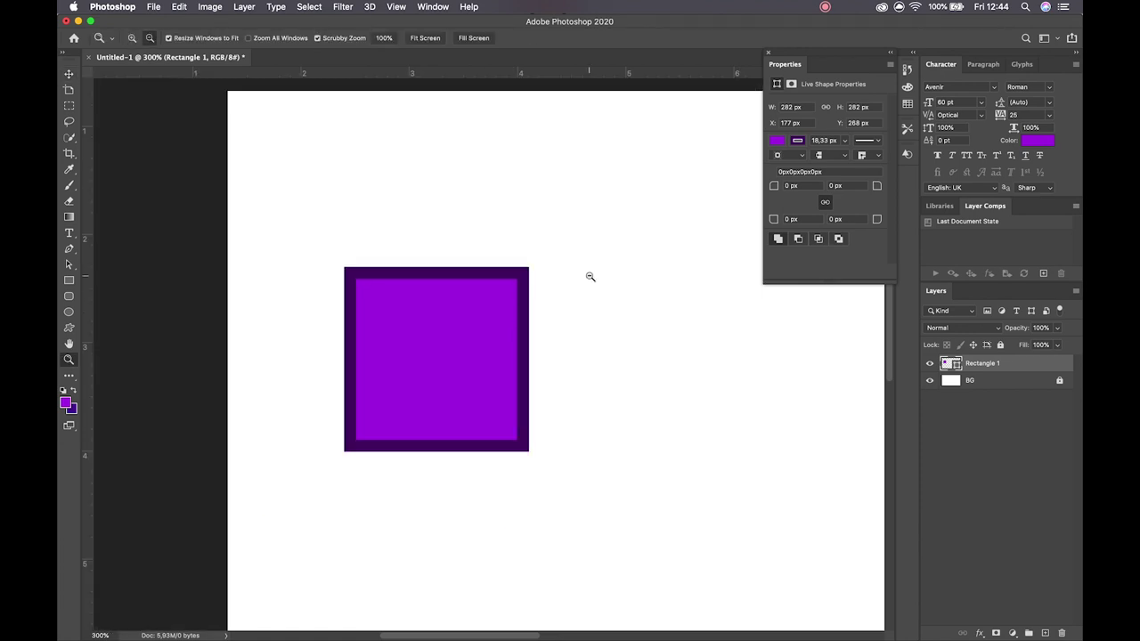
key("v")
left_click_drag(304, 332, 483, 356)
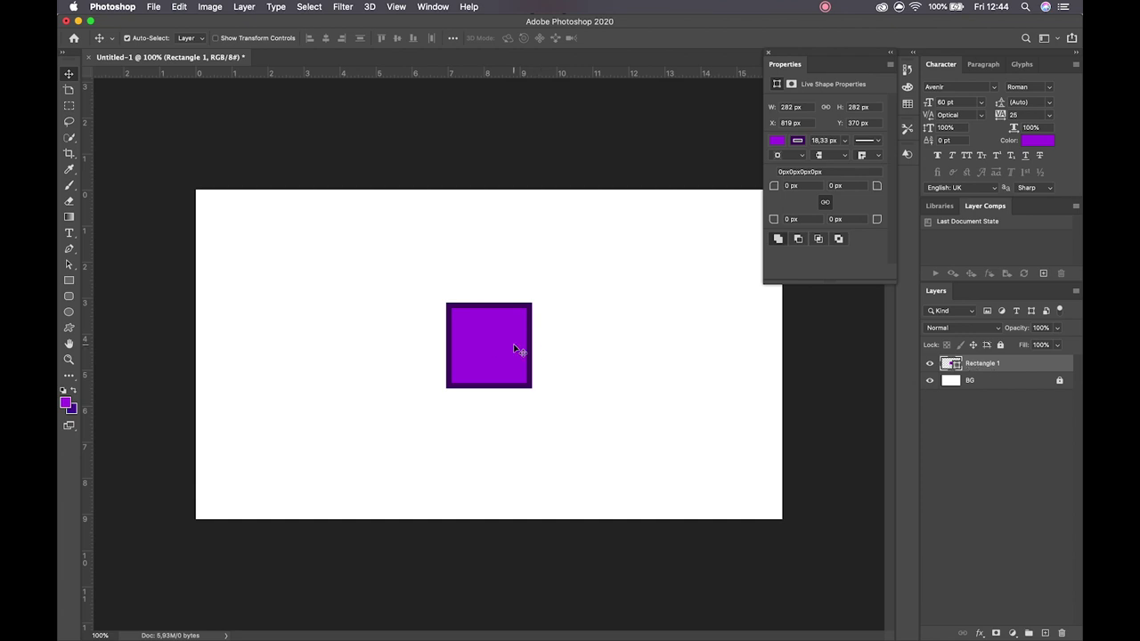
left_click_drag(516, 350, 483, 348)
Try distorting the square by its upper-right corner, undo that, and scale the square up to about 566 x 552 px.
key("super+t")
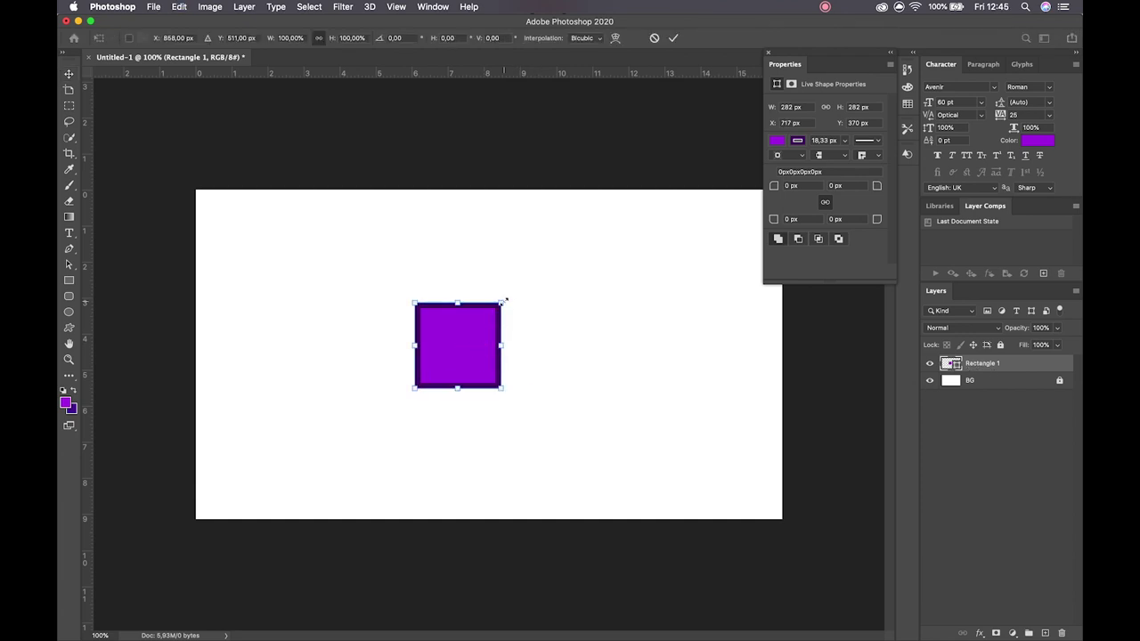
left_click_drag(501, 304, 585, 305)
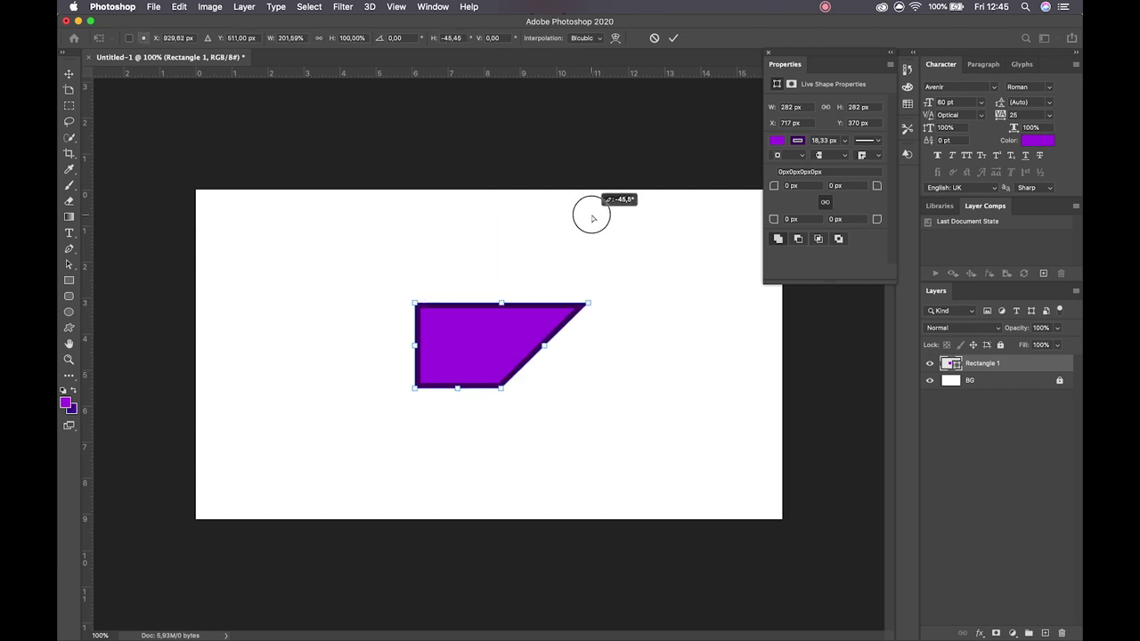
key("super+z")
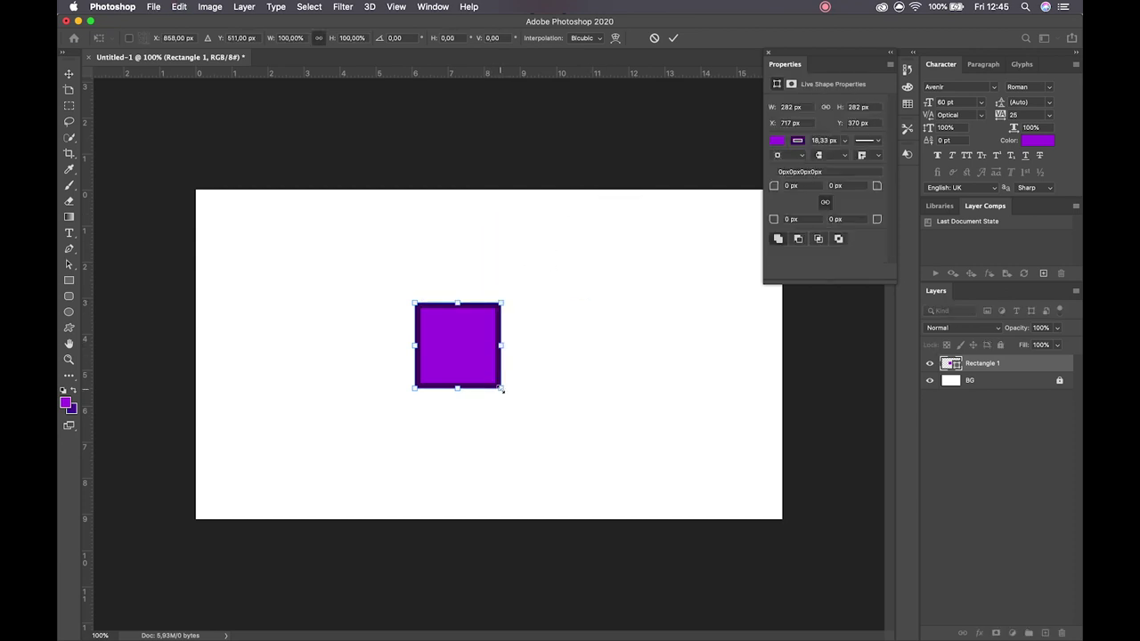
left_click_drag(501, 389, 579, 465)
mouse_move(414, 303)
left_mouse_down()
mouse_move(353, 243)
mouse_move(313, 285)
mouse_move(341, 255)
mouse_move(432, 282)
mouse_move(373, 274)
mouse_move(379, 258)
mouse_move(444, 332)
mouse_move(401, 296)
left_mouse_up()
Reshape the square by moving its two upper corner points with Direct Selection, accepting conversion to a regular path and suppressing further warnings.
left_click_drag(69, 265, 129, 279)
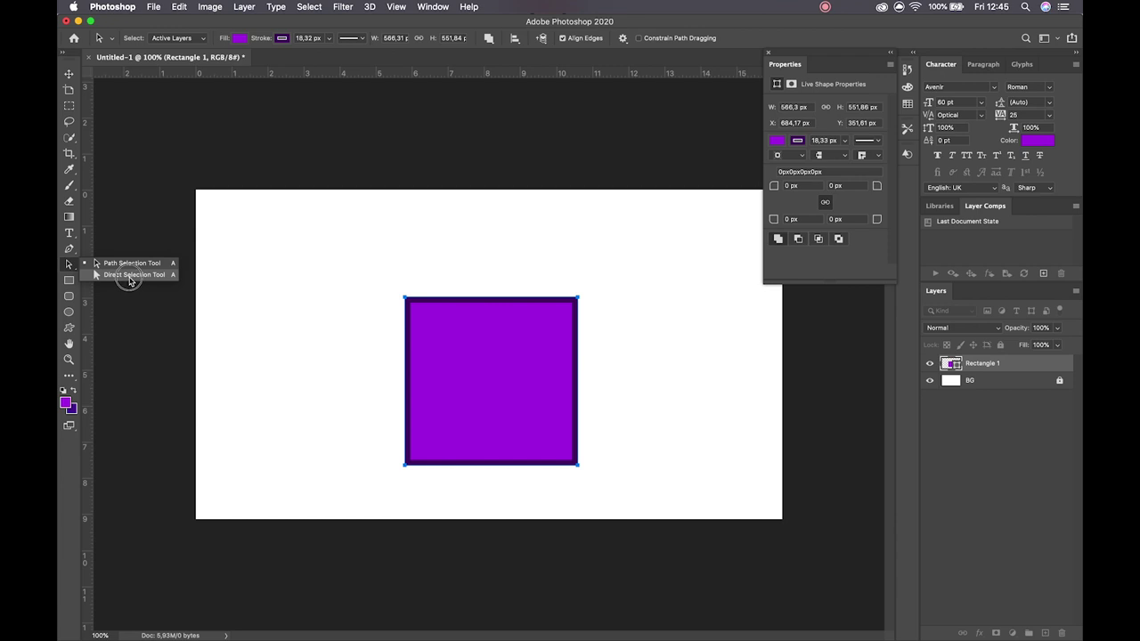
left_click_drag(129, 280, 129, 281)
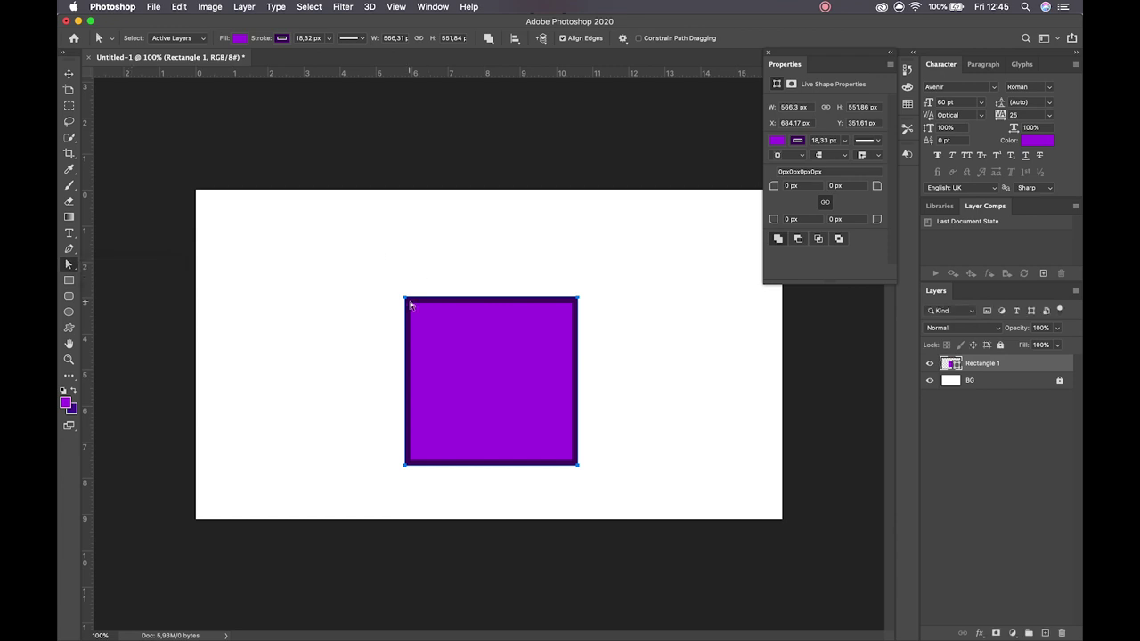
left_click_drag(406, 300, 380, 266)
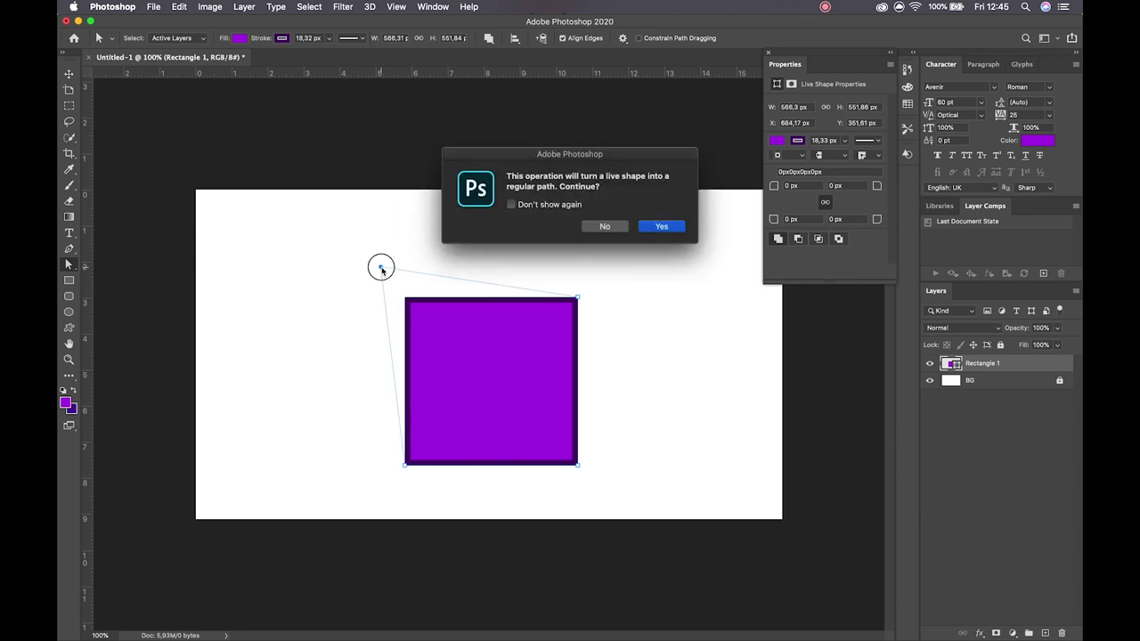
left_click(511, 204)
left_click(661, 226)
mouse_move(380, 269)
left_mouse_down()
mouse_move(354, 357)
mouse_move(434, 346)
mouse_move(415, 257)
mouse_move(380, 255)
left_mouse_up()
left_click(578, 308)
Move the whole four-sided shape to the left half of the canvas with the Path Selection tool and deselect its path.
left_click_drag(69, 264, 125, 273)
left_click_drag(380, 256, 368, 278)
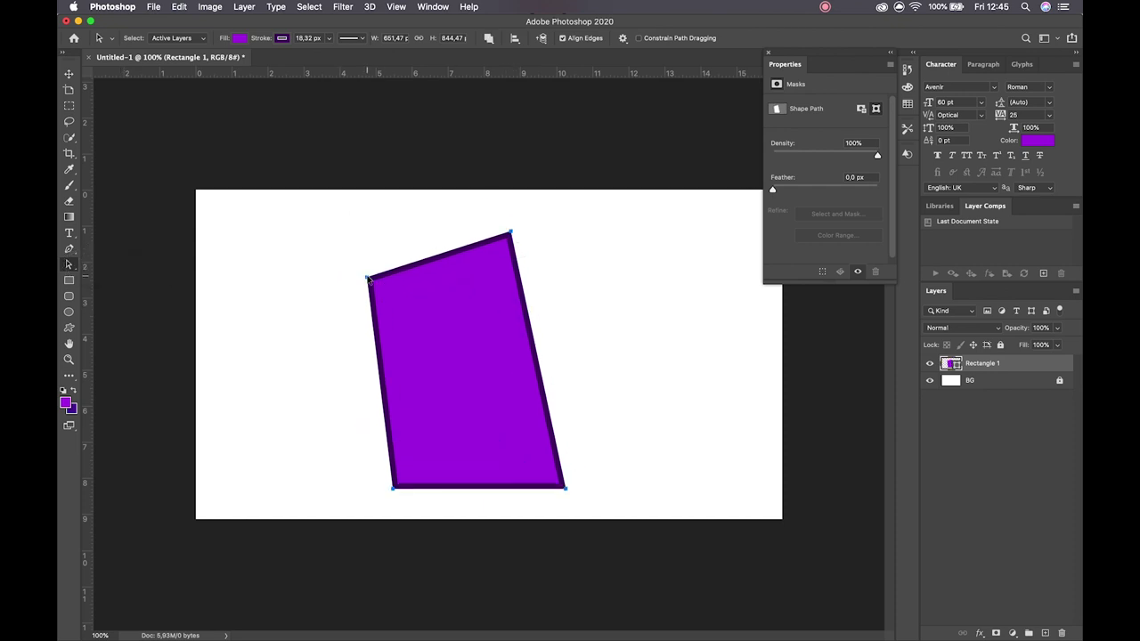
left_click_drag(496, 293, 467, 309)
left_click_drag(446, 388, 285, 363)
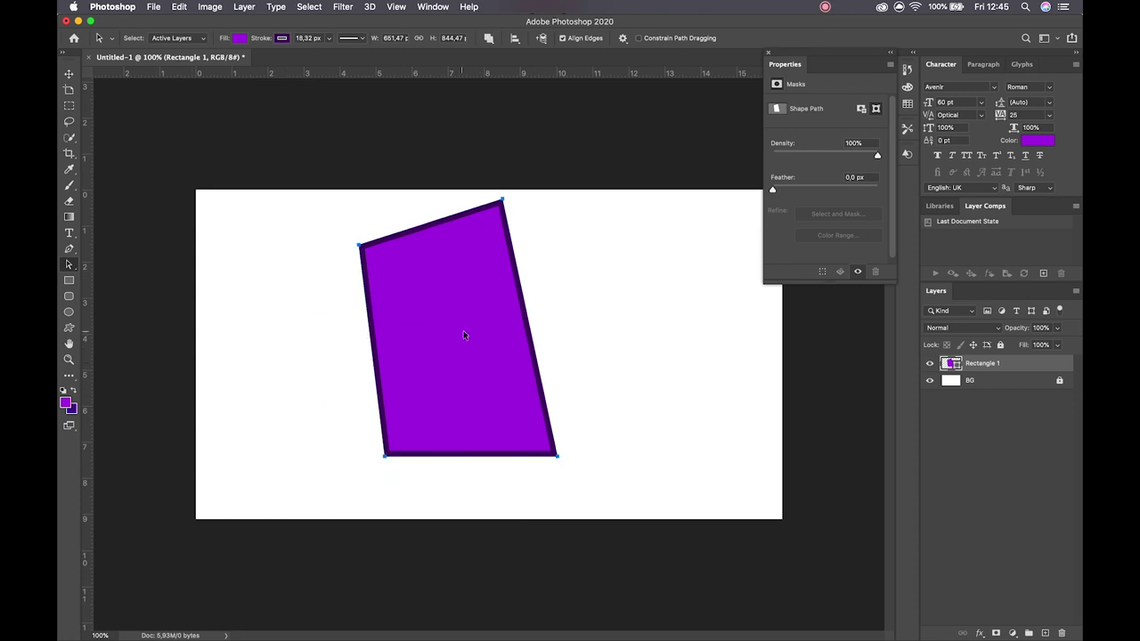
left_click_drag(466, 333, 348, 333)
left_click(496, 350)
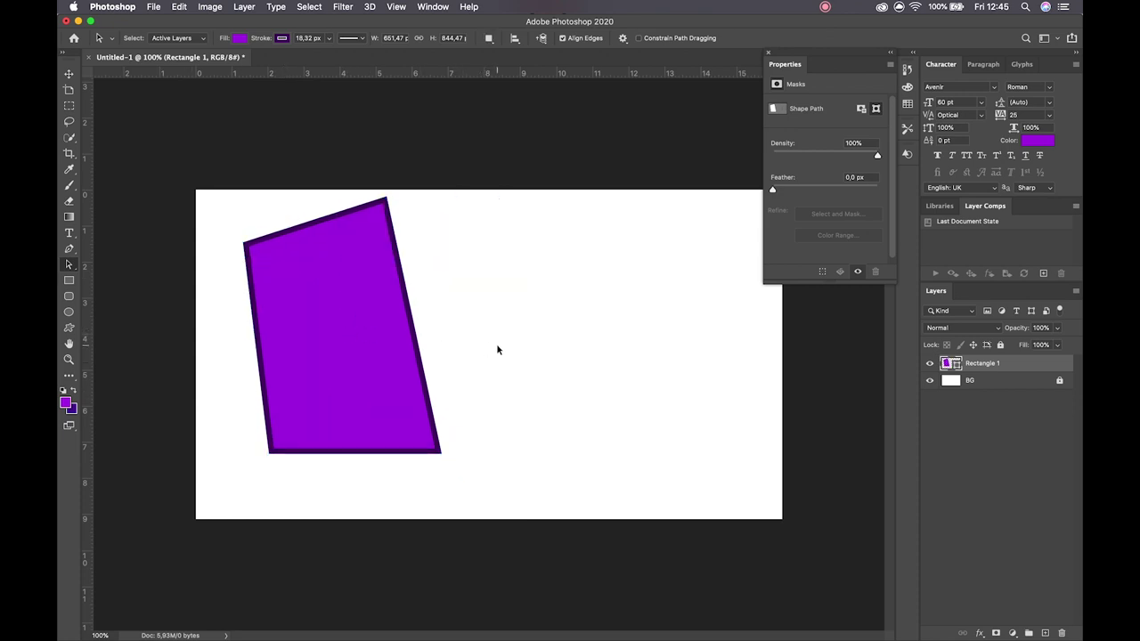
Rasterize the Rectangle 1 layer, try selecting the shape's edge, and delete the layer.
right_click(1018, 361)
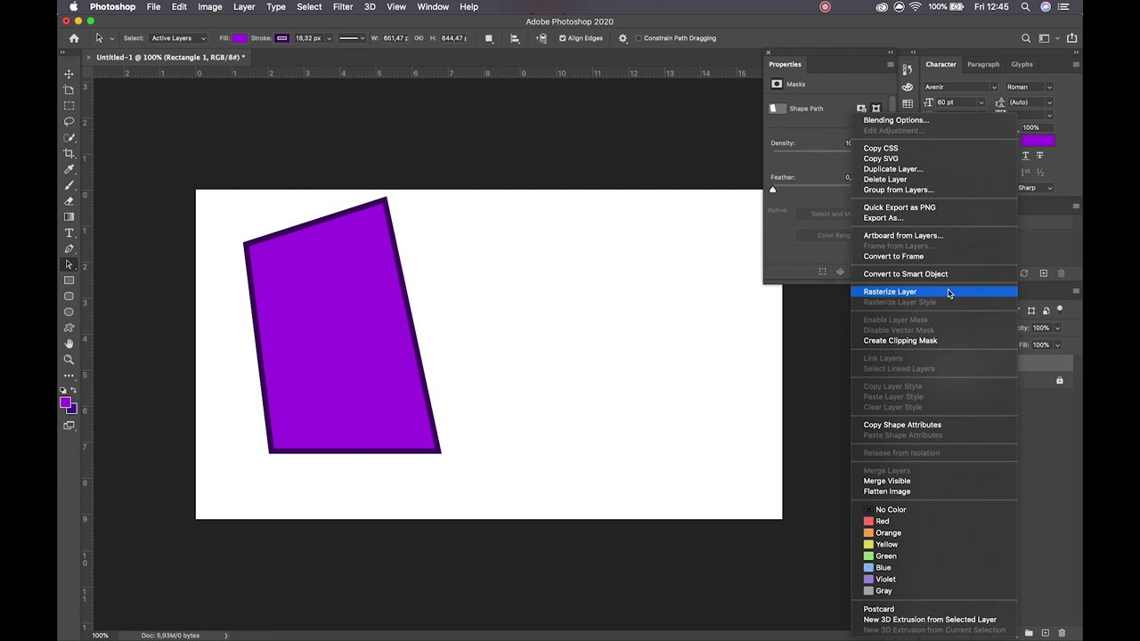
left_click(948, 294)
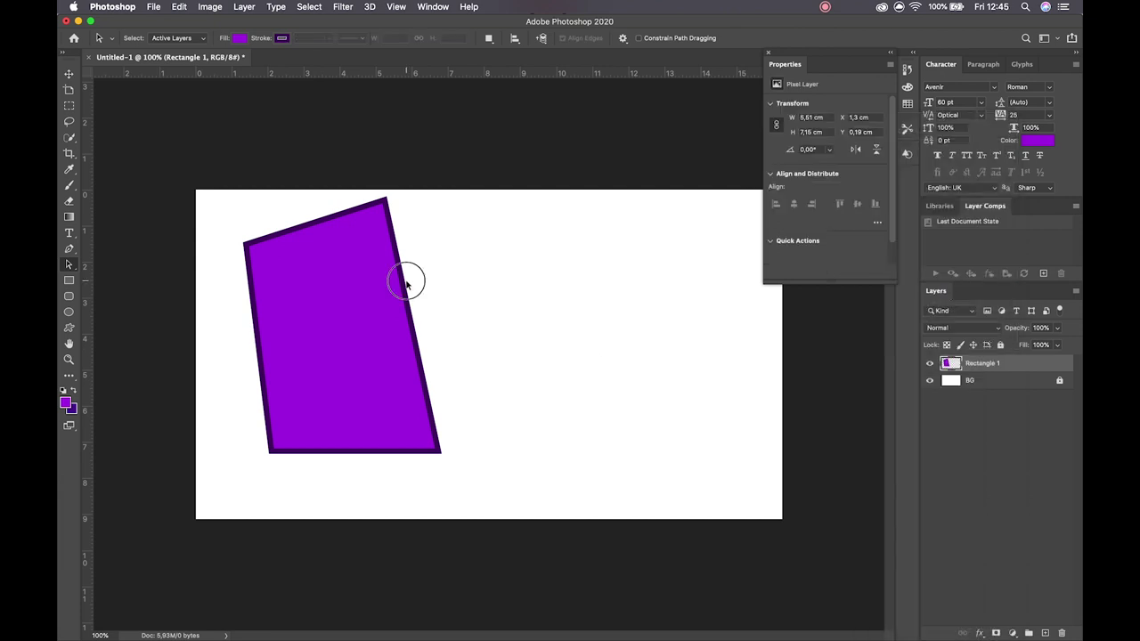
left_click(409, 357)
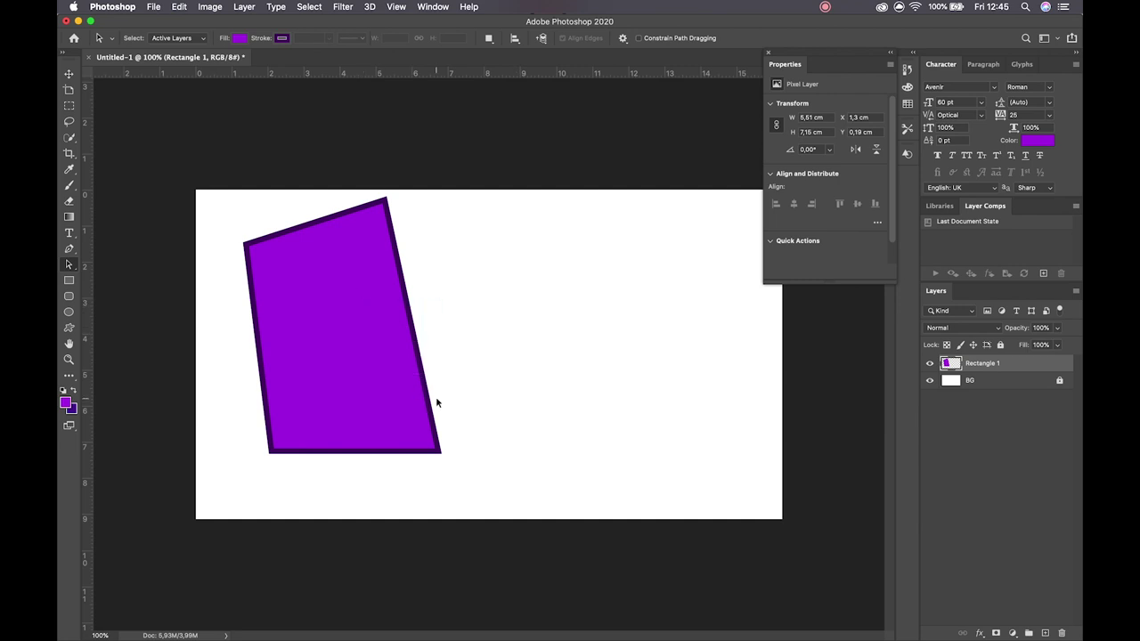
key("Delete")
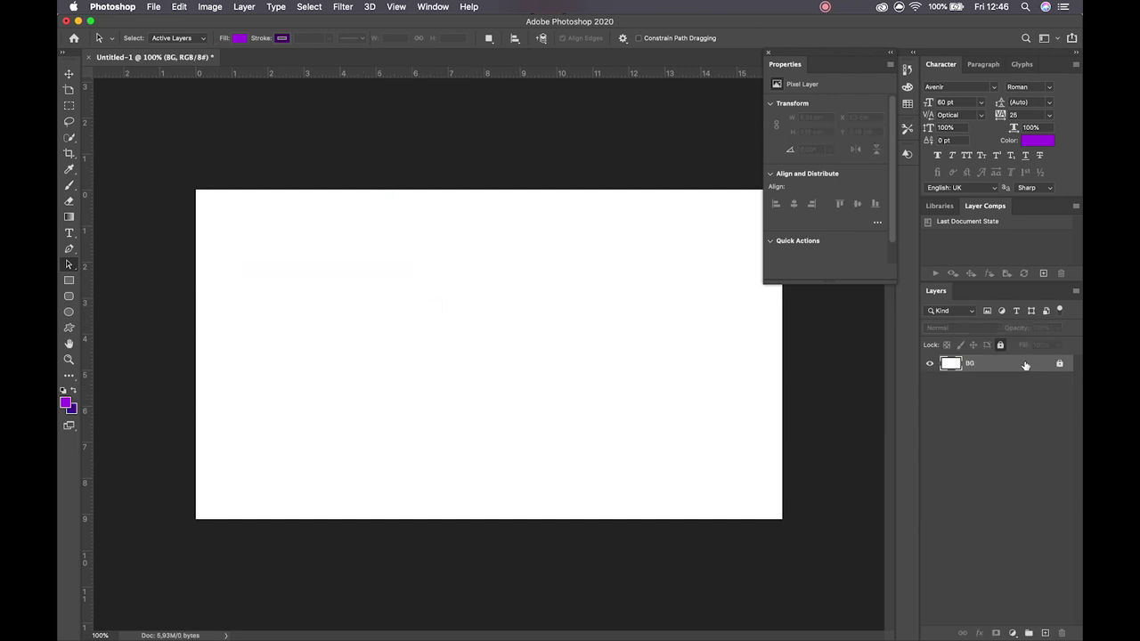
Draw a rounded rectangle with a 10 px corner radius in the middle of the canvas and delete it.
left_click(71, 297)
mouse_move(345, 283)
left_mouse_down()
mouse_move(409, 374)
mouse_move(481, 431)
left_mouse_up()
key("Delete")
Draw a circle about 186 px in diameter near the canvas's top centre with the Ellipse tool.
key("shift+u")
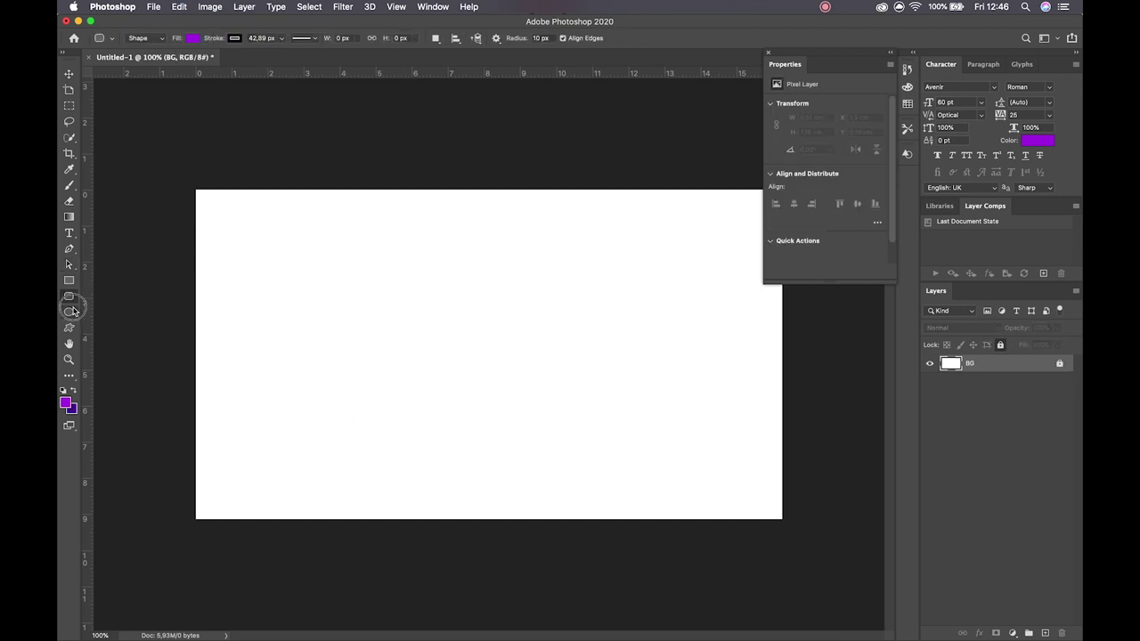
left_click_drag(414, 229, 492, 286)
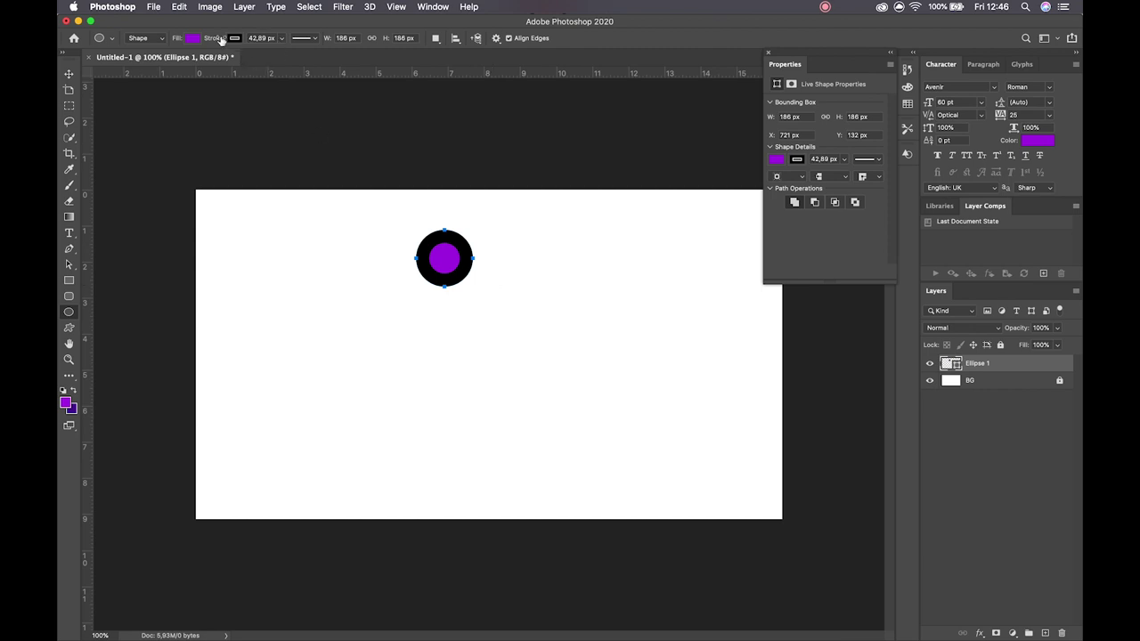
Set the circle's stroke width to 8 px and its stroke alignment to center.
left_click_drag(213, 40, 190, 42)
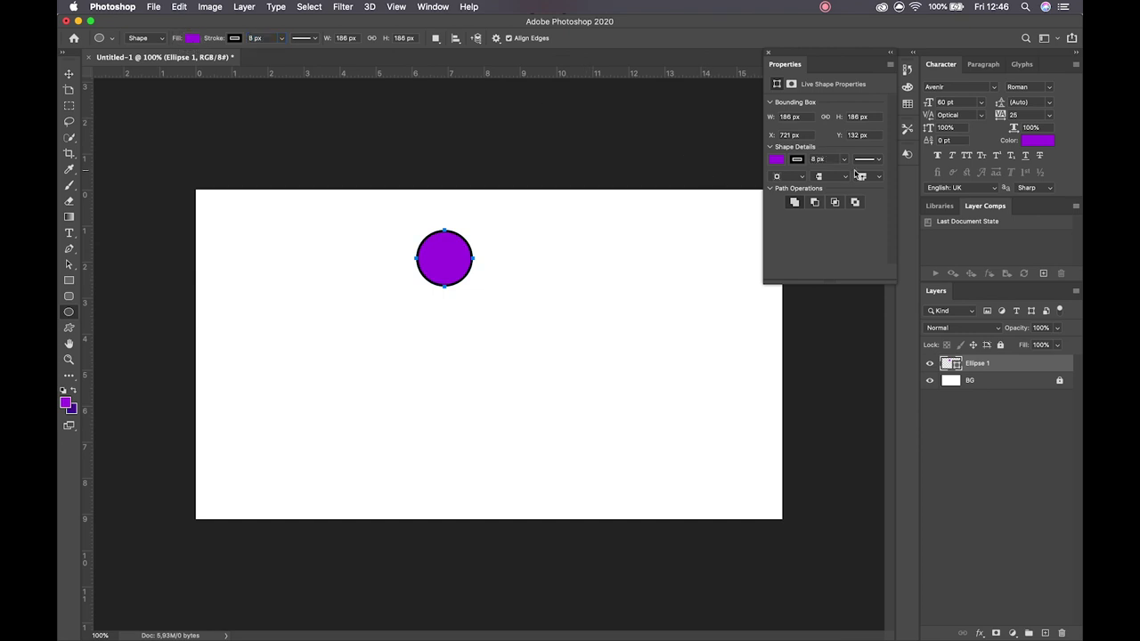
left_click(790, 177)
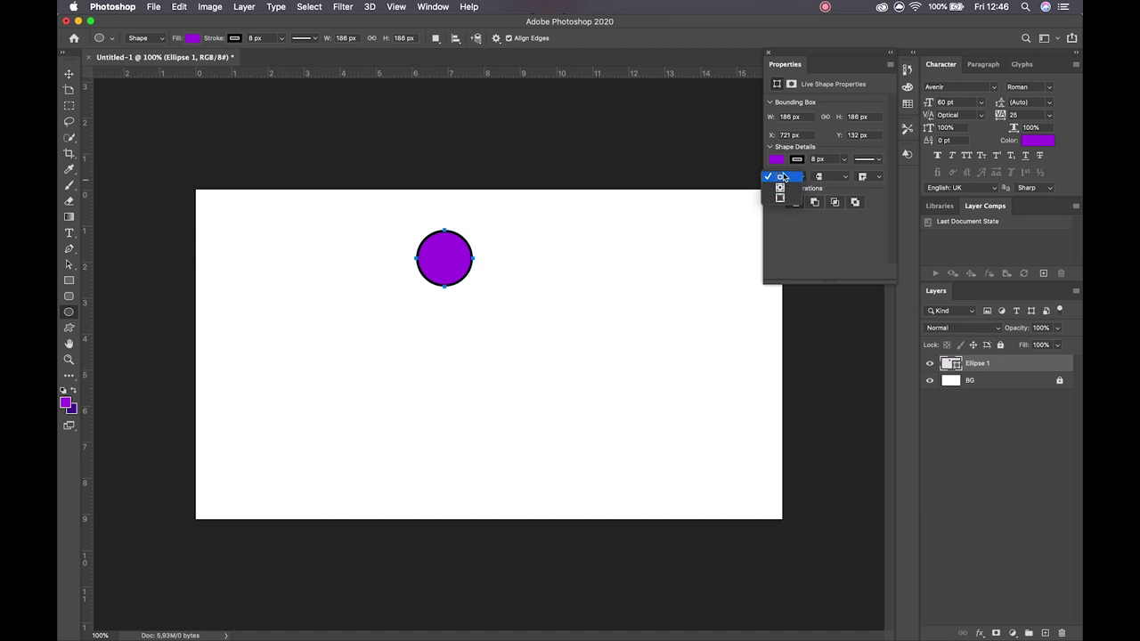
left_click(789, 188)
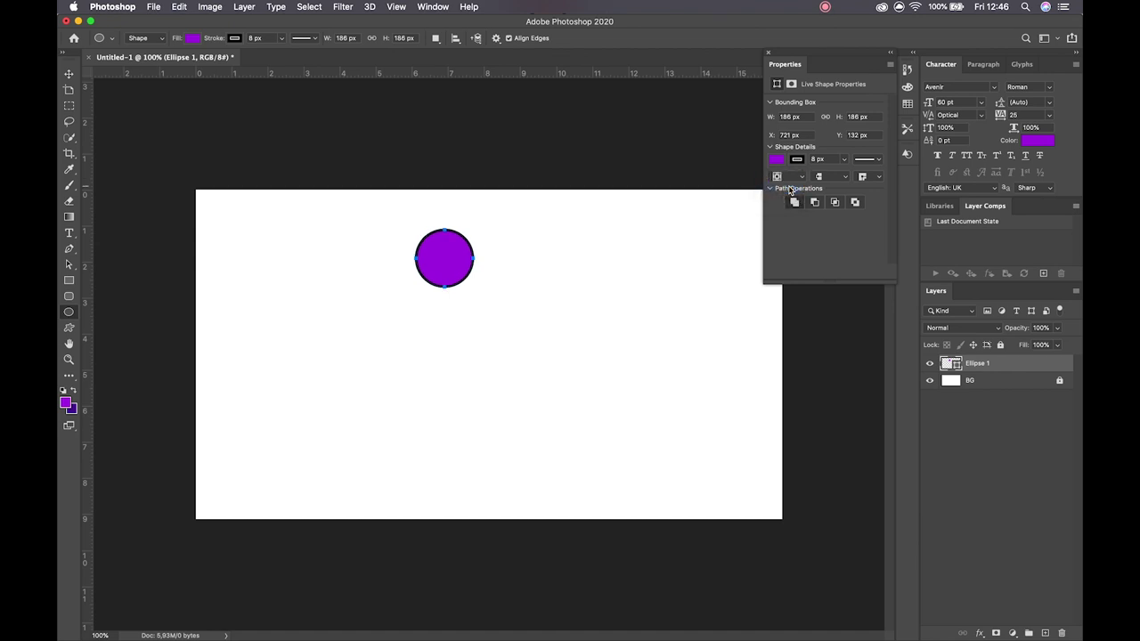
Align the circle's stroke outside, widen it to 82 px, and compare the center alignment before setting it to inside.
left_click(789, 177)
left_click(796, 189)
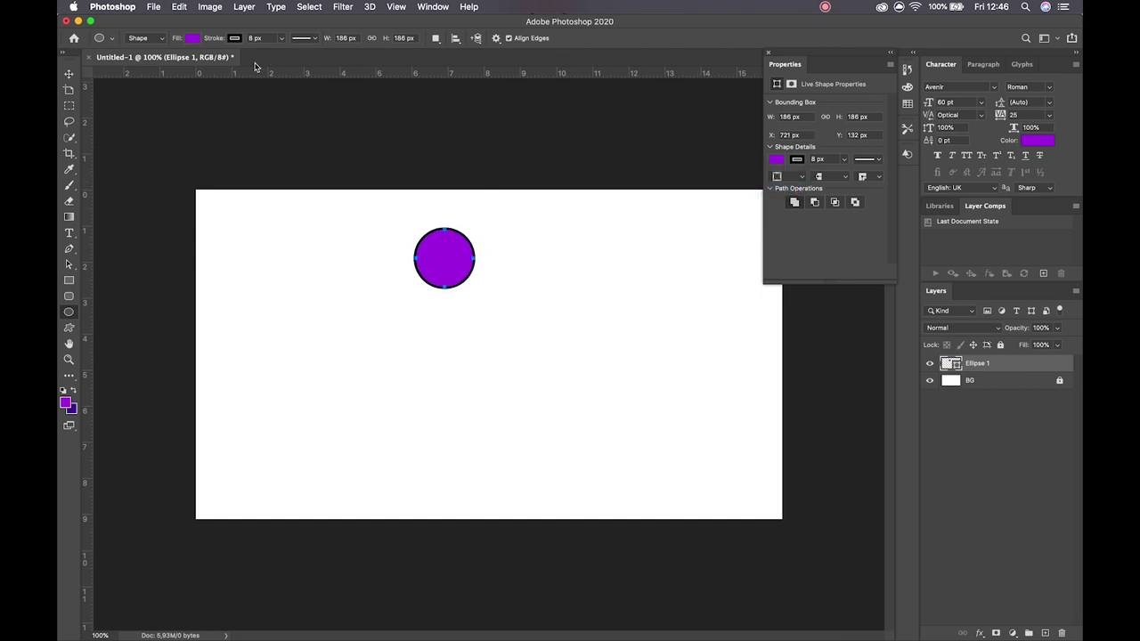
mouse_move(265, 38)
left_mouse_down()
mouse_move(279, 38)
mouse_move(260, 38)
left_mouse_up()
left_click(789, 178)
left_click(789, 169)
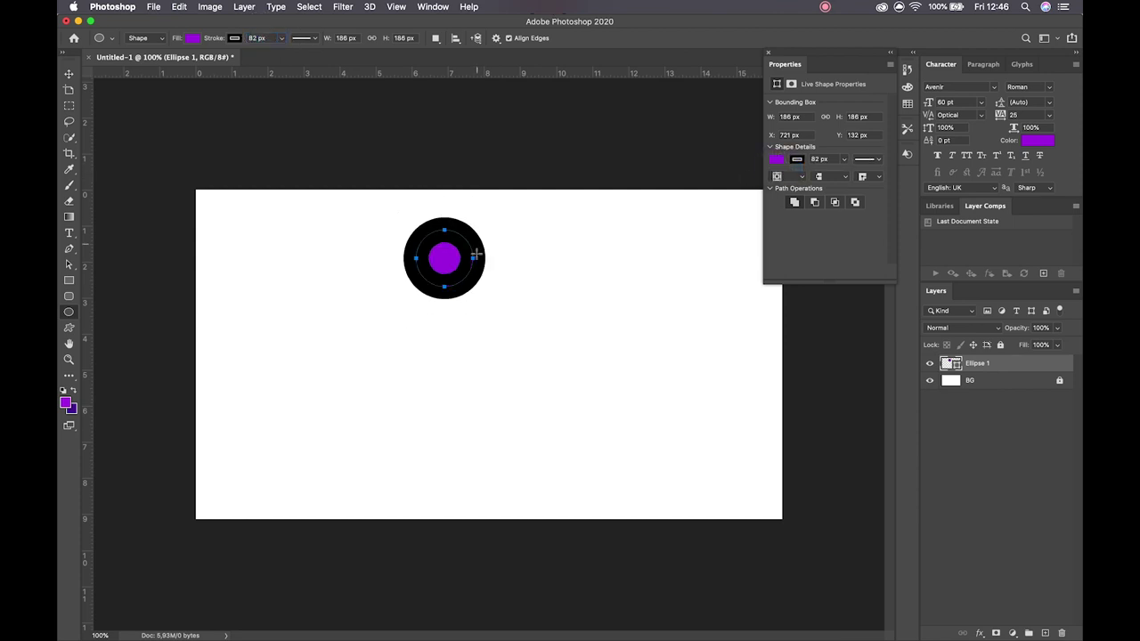
left_click(789, 177)
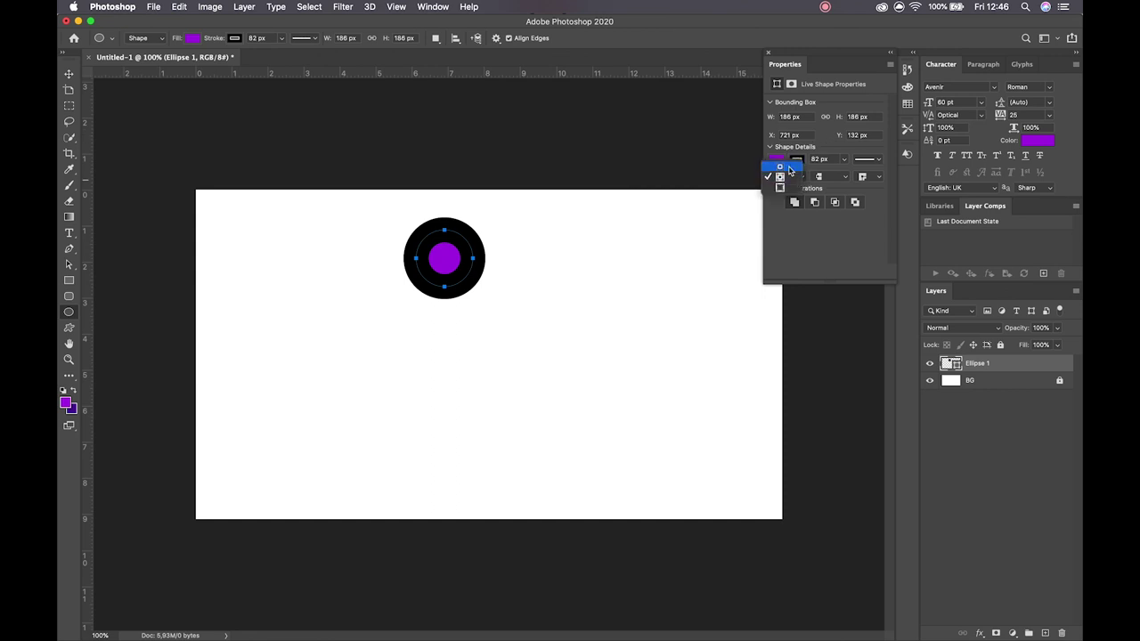
left_click(787, 169)
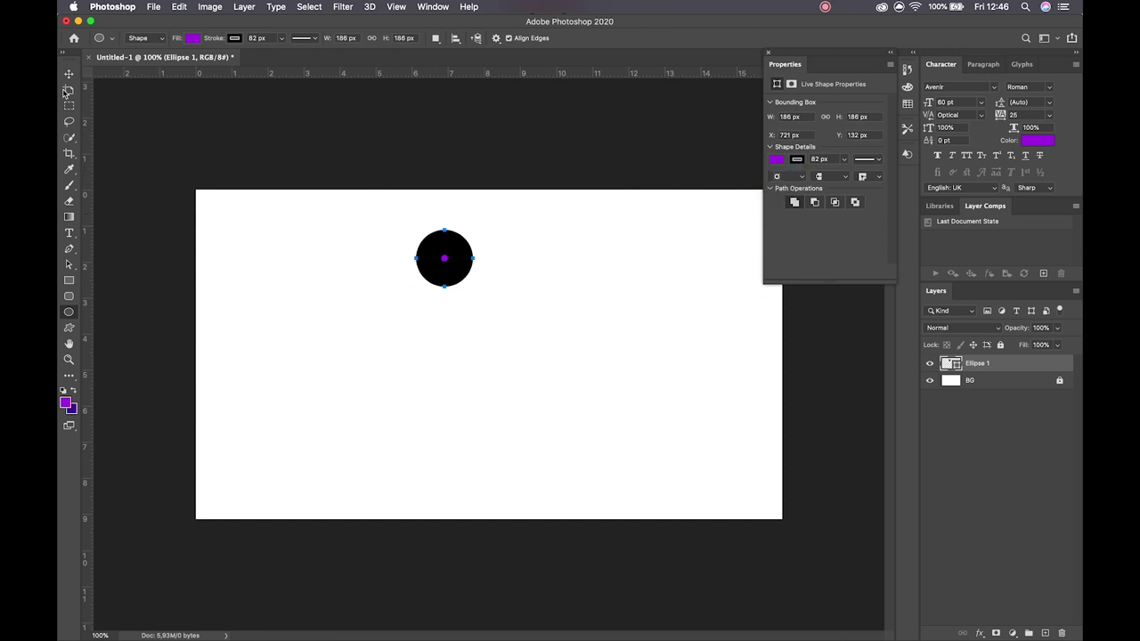
Select the circle on the canvas with the Move tool and delete it.
left_click(68, 75)
left_click(245, 246)
left_click(449, 267)
key("Delete")
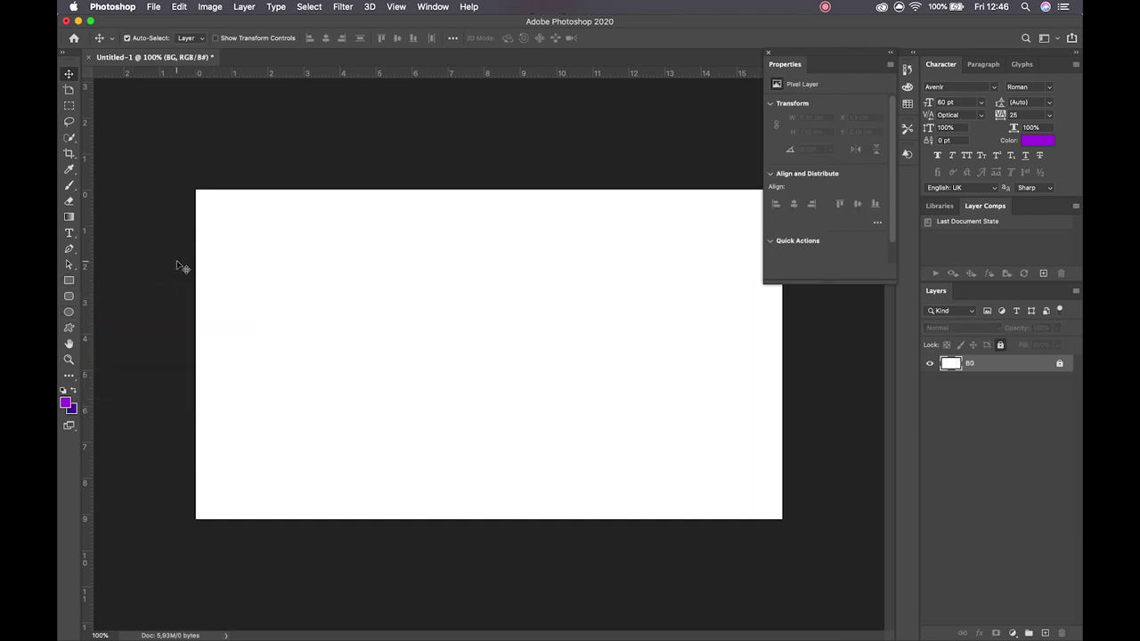
Draw a closed four-point curved path in the upper middle of the canvas with the Pen tool in Path mode, and discard it.
key("p")
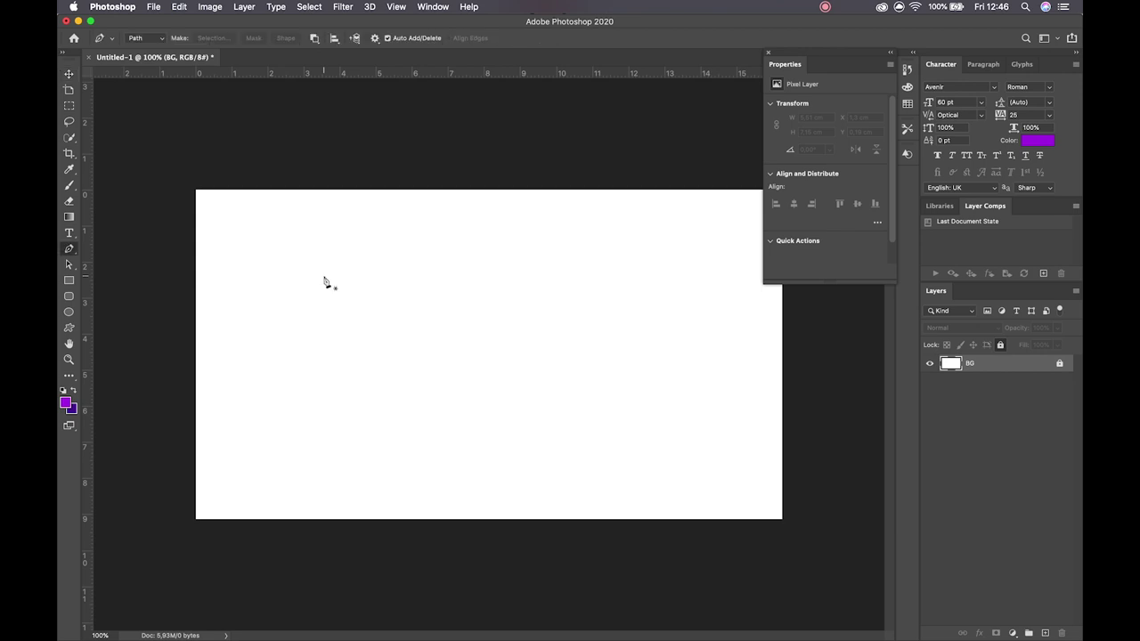
left_click(491, 239)
left_click_drag(431, 289, 433, 355)
left_click_drag(546, 342, 550, 326)
left_click_drag(530, 251, 511, 244)
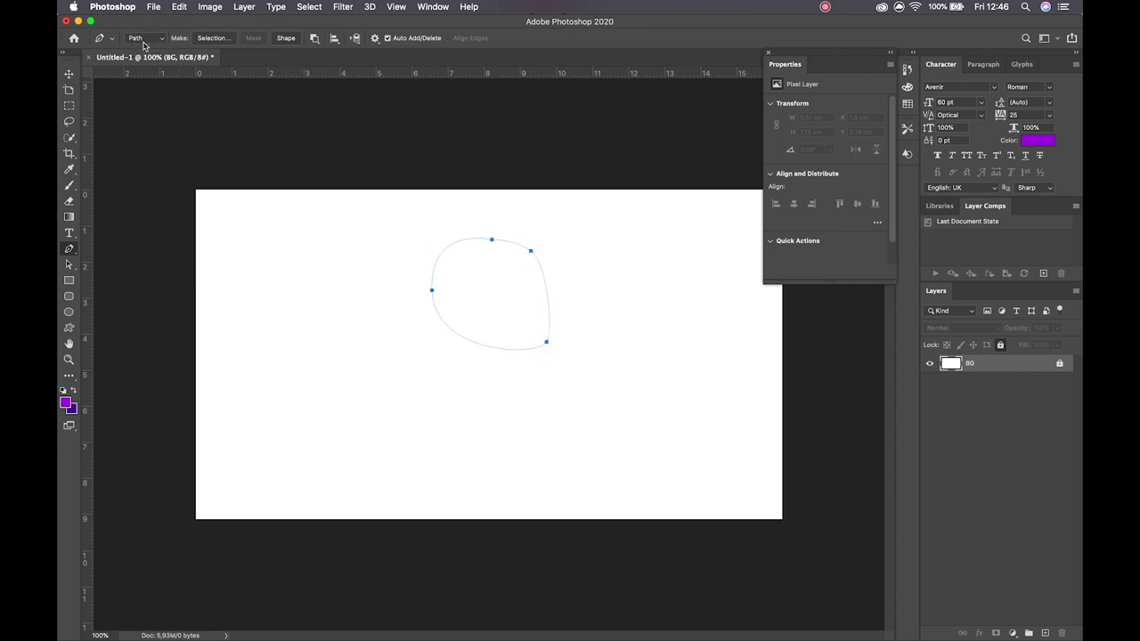
key("v")
left_click(437, 242)
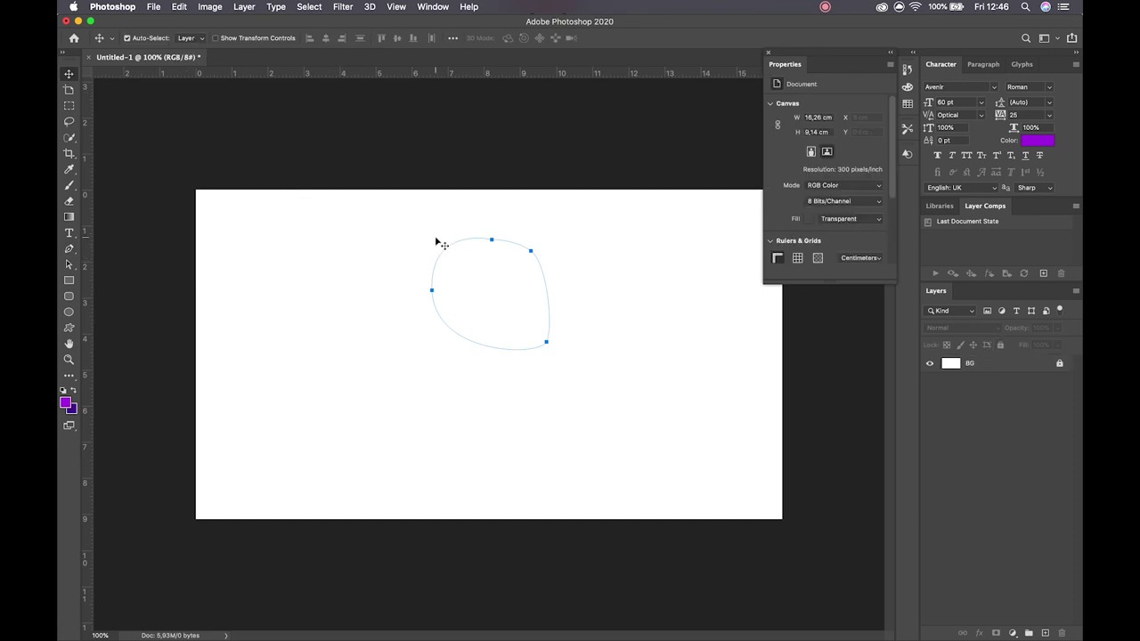
key("Escape")
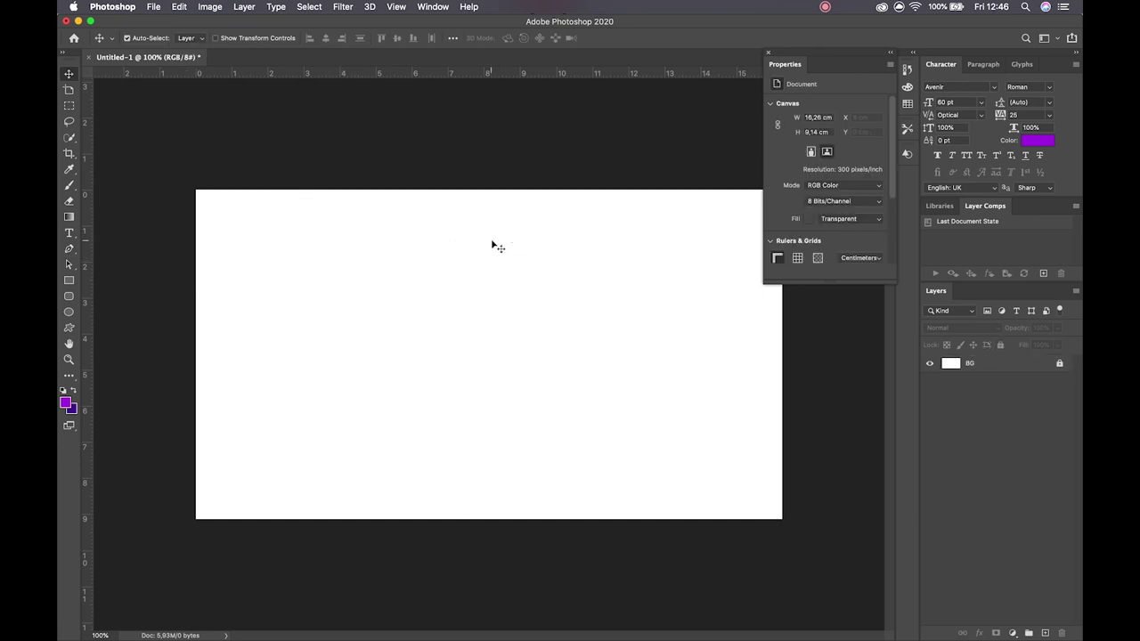
Switch the Pen tool to Shape mode, start a shape near the canvas's centre, undo its curved second point, and set the stroke to 10.89 px.
key("p")
left_click(139, 38)
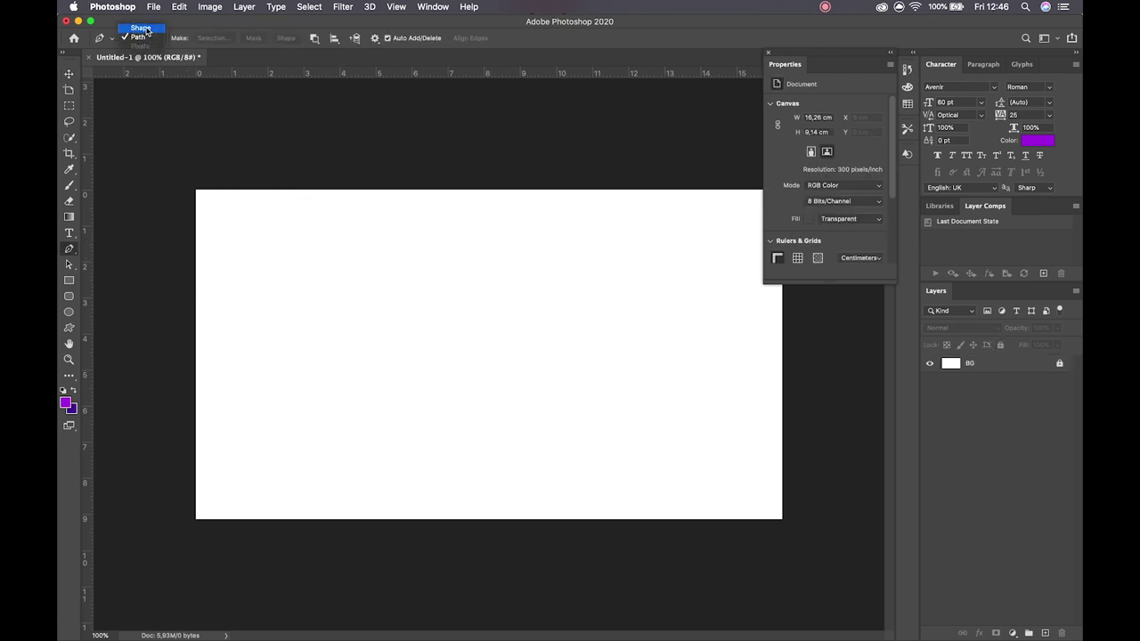
left_click(142, 30)
left_click(409, 323)
left_click_drag(387, 385, 402, 420)
key("super+z")
left_click_drag(244, 42, 198, 37)
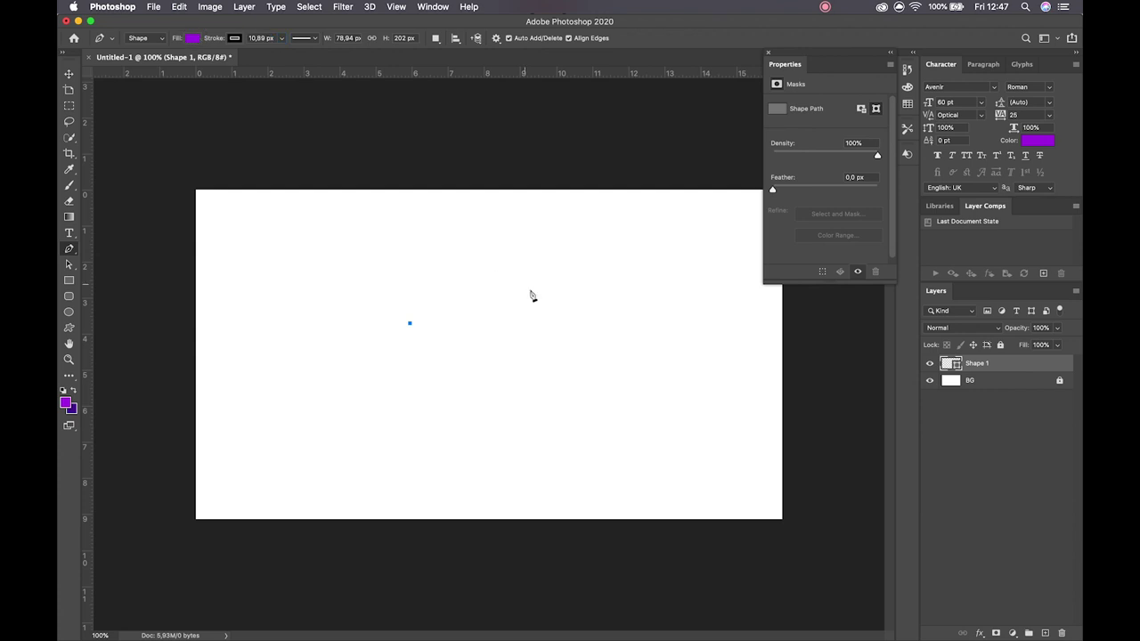
Add five straight-edged corner points clockwise around the canvas's middle to build an angular purple shape.
left_click(503, 255)
left_click(599, 309)
left_click(504, 425)
left_click(385, 389)
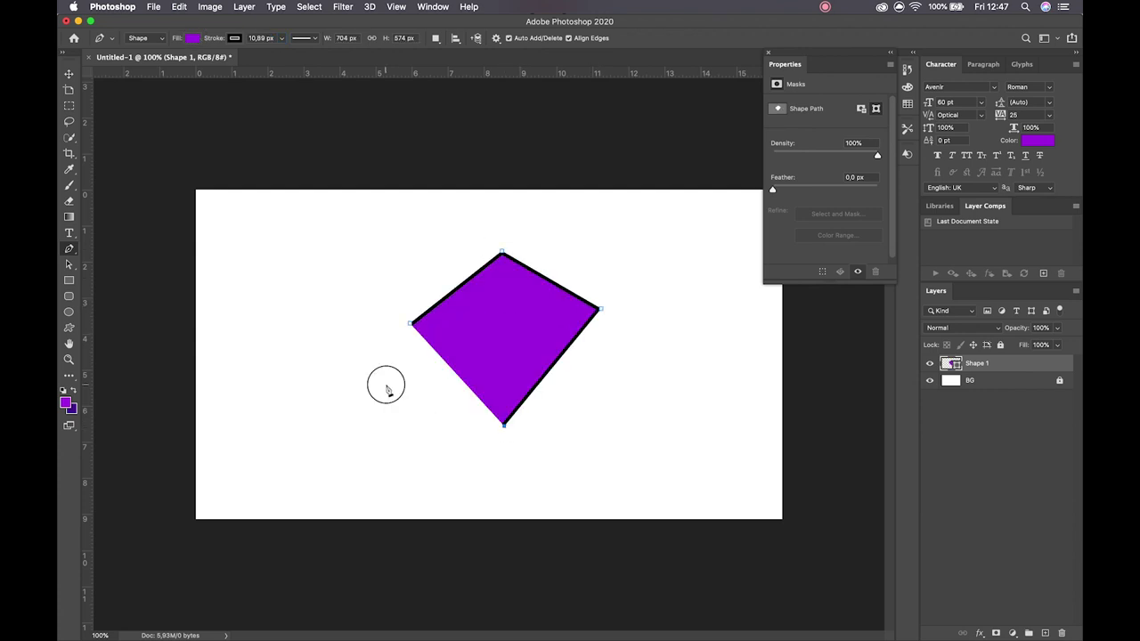
left_click(348, 291)
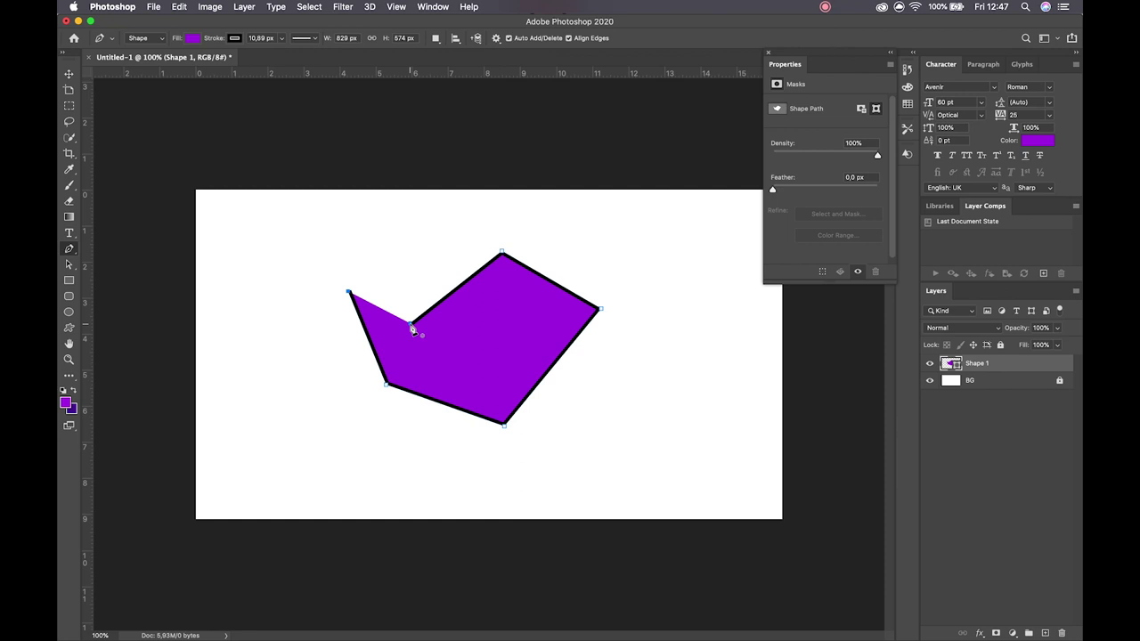
Extend the shape with a curved upper-left edge and a straight top edge, and close it at its first anchor.
left_click(411, 325)
left_click_drag(394, 243, 444, 239)
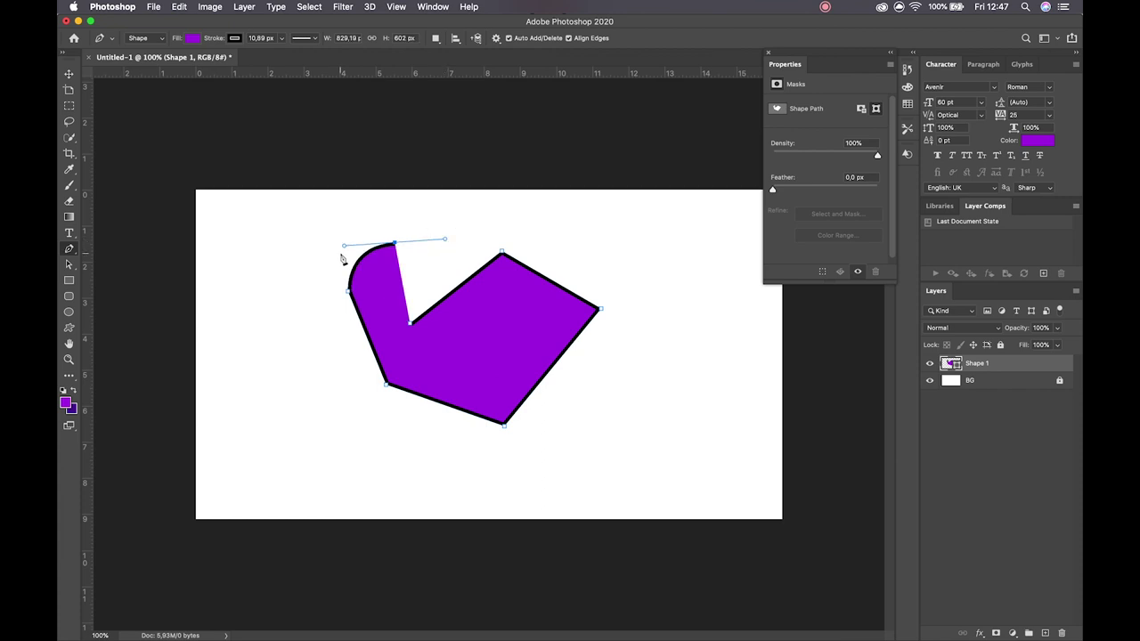
left_click(467, 240)
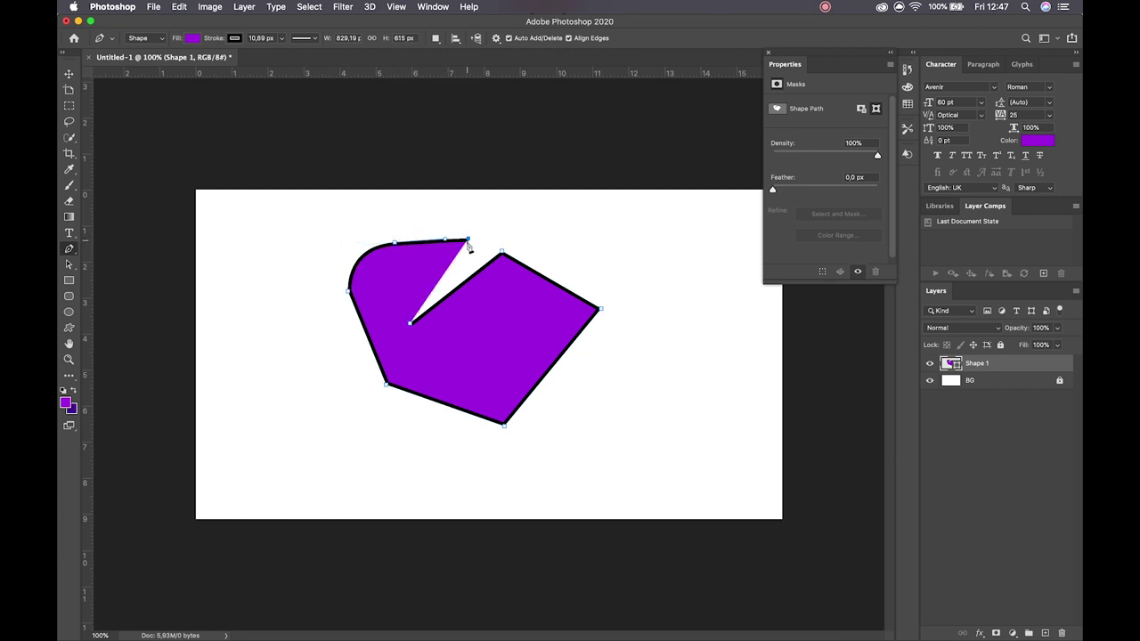
left_click(411, 323)
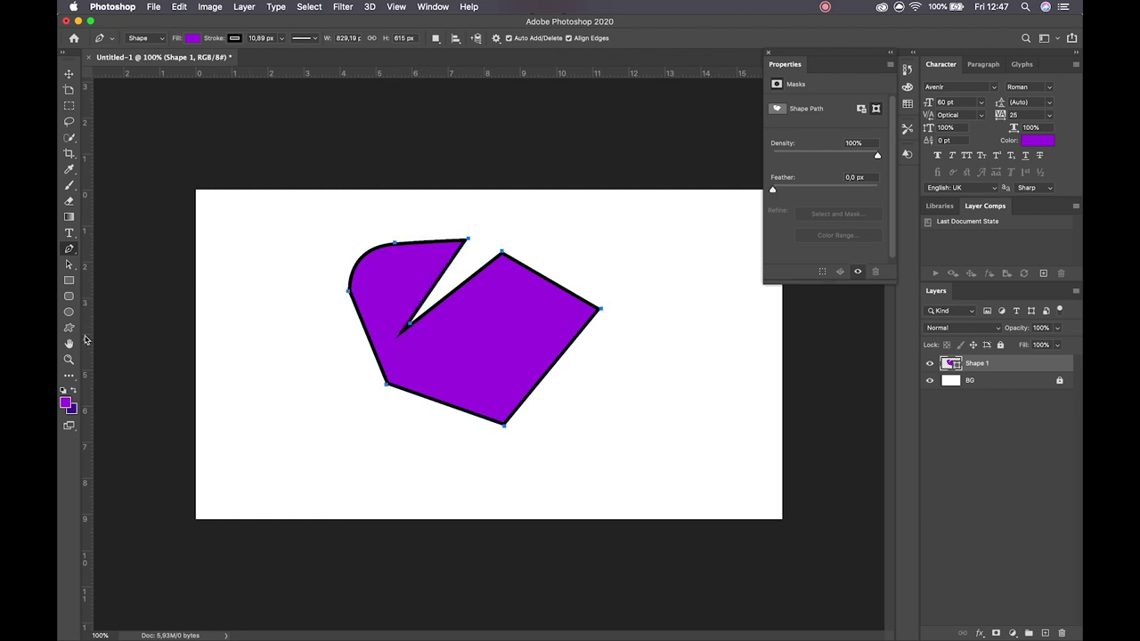
Bend the shape's upper-left curve by adjusting the direction handles of its rounded anchor with the Direct Selection tool.
left_click(68, 264)
left_click(467, 240)
left_click_drag(446, 239, 435, 210)
left_click_drag(357, 276, 355, 229)
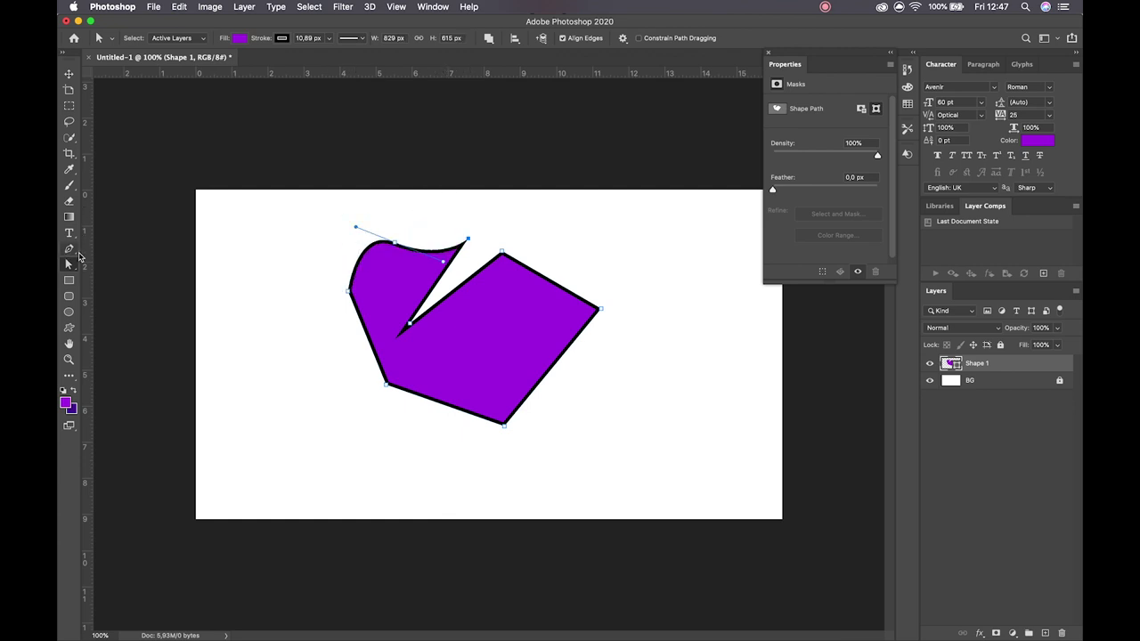
Add anchor points on the upper-left curve and the left edge, pull the left one outward, and delete the anchor between them.
left_click(70, 250)
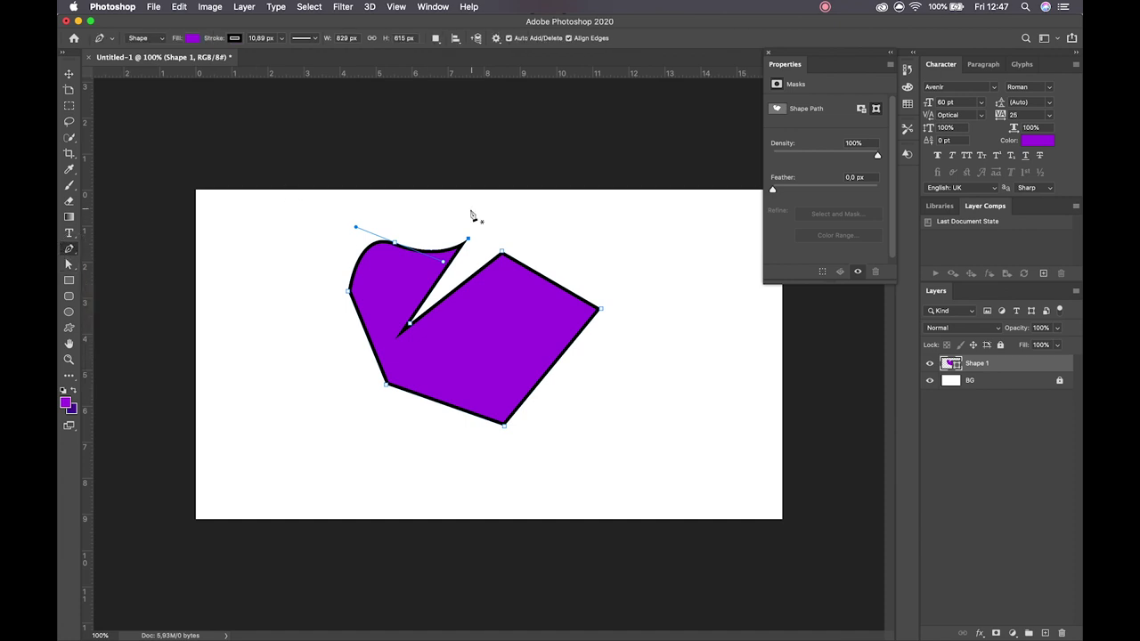
left_click(69, 249)
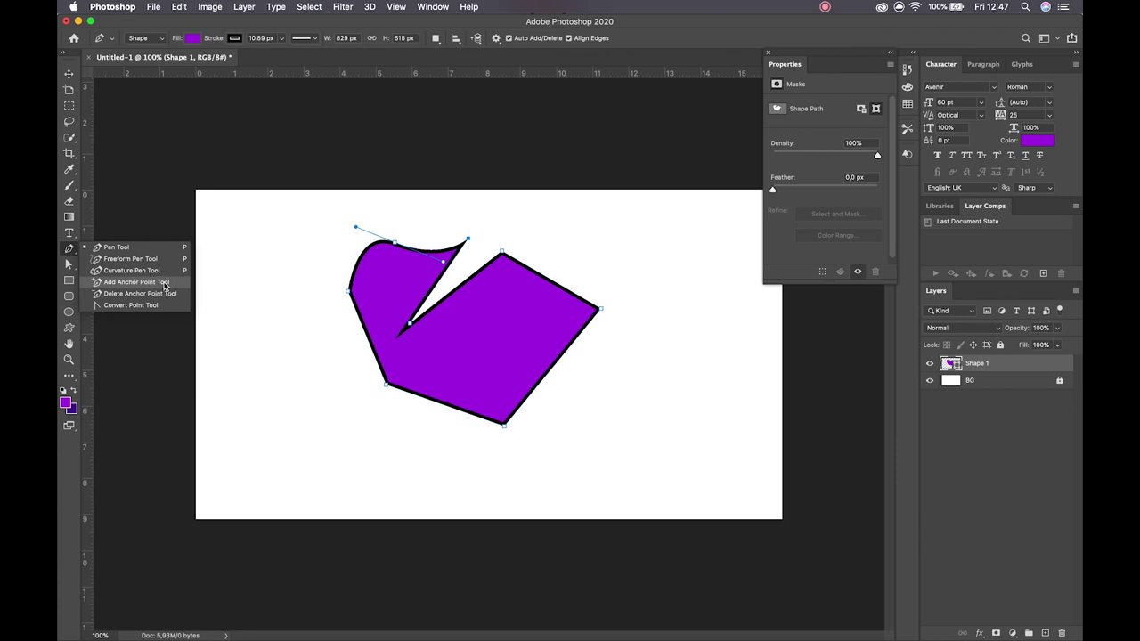
left_click(164, 285)
left_click(364, 259)
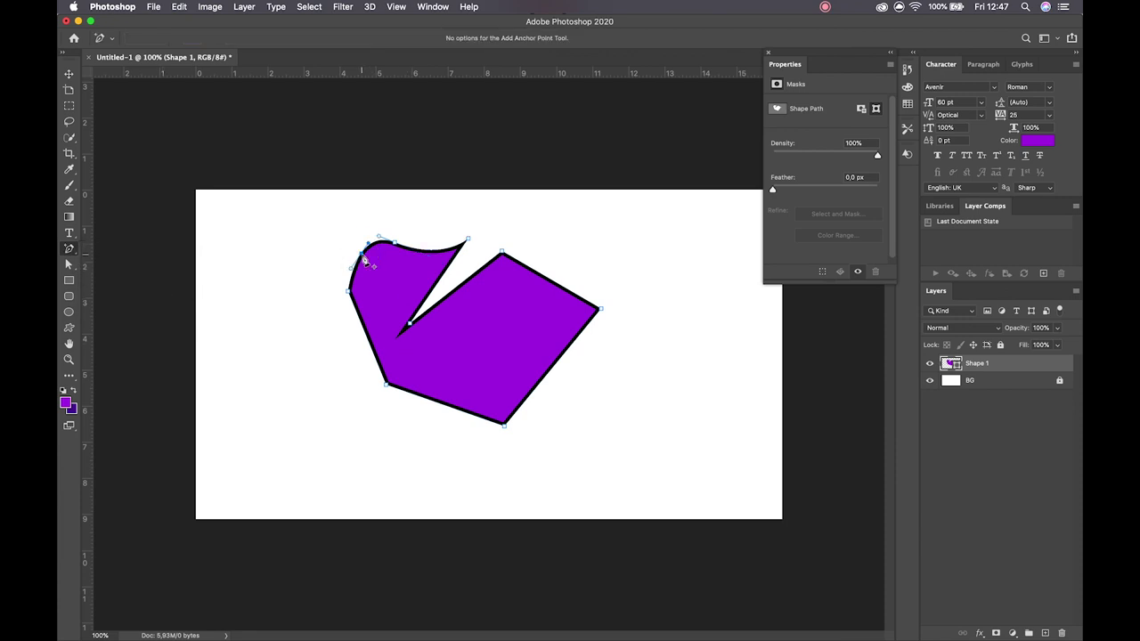
left_click_drag(371, 348, 345, 356)
left_click_drag(70, 248, 127, 292)
left_click(348, 291)
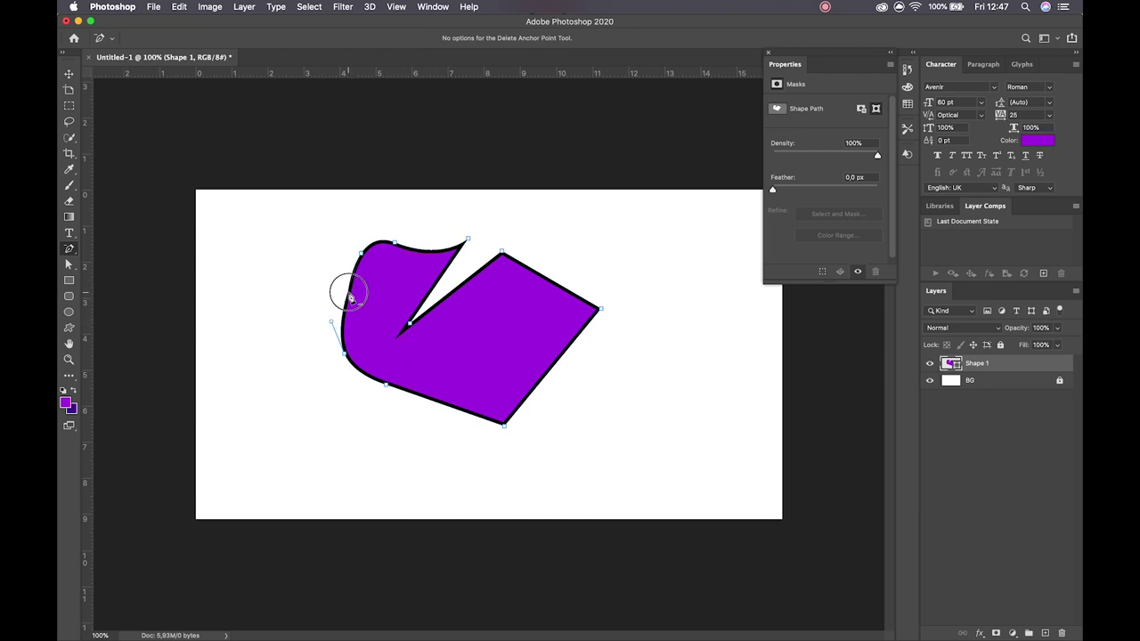
Try editing the shape's upper-left anchor with the Direct Selection tool and undo the change.
key("a")
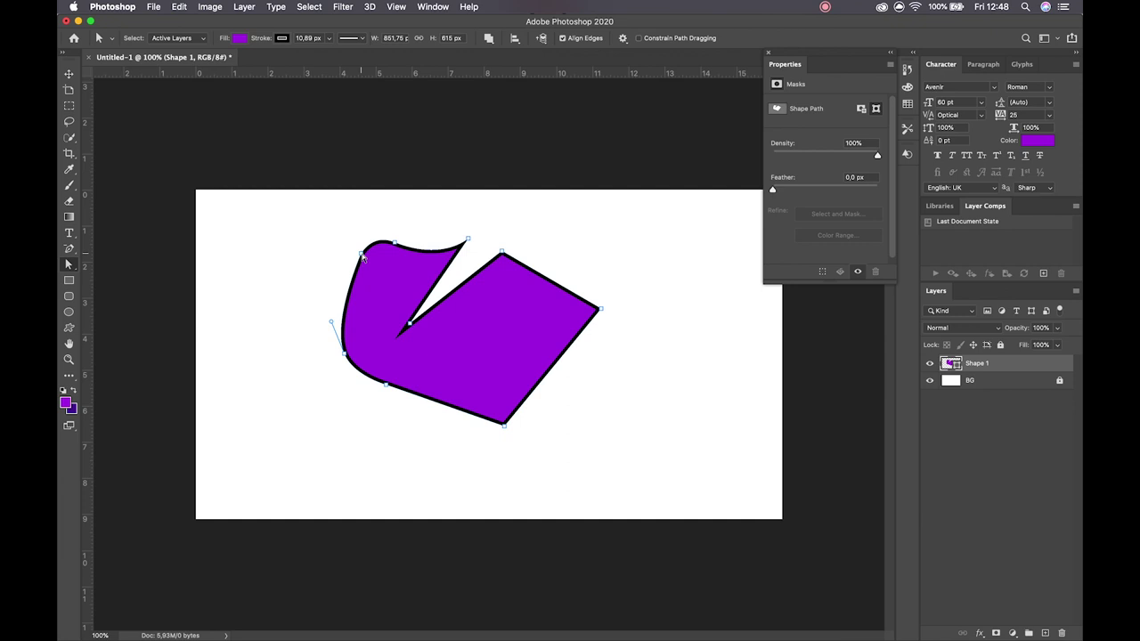
left_click(361, 255, "alt")
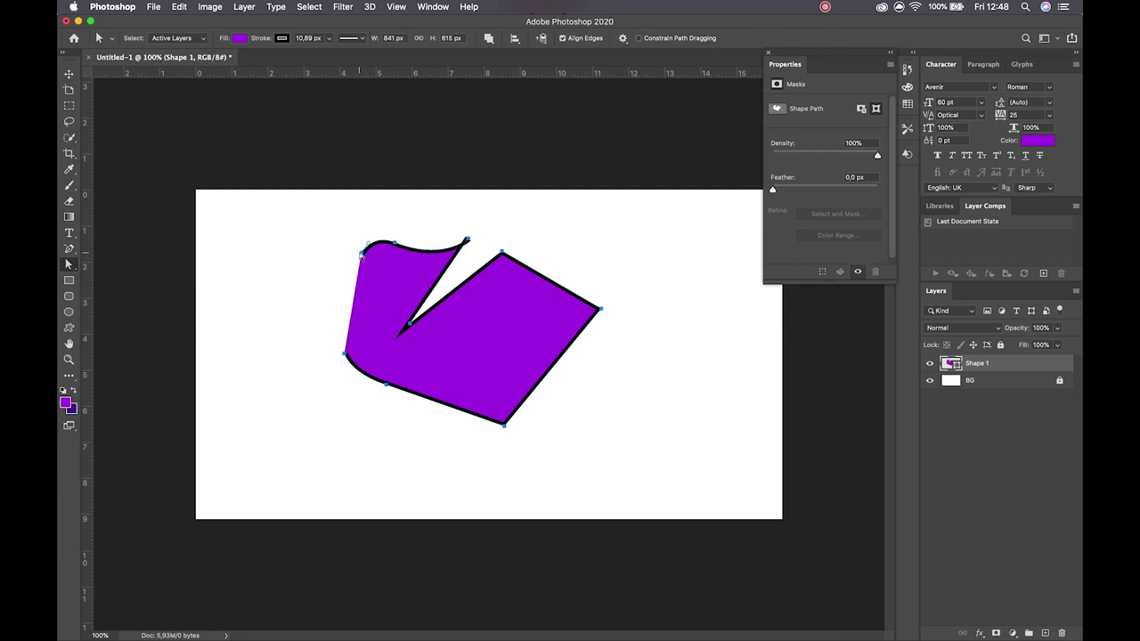
key("super+z")
Use the Convert Point tool to curve the upper-left and top-peak anchors, and try a curve on the tip before making it a corner again.
left_click_drag(73, 255, 154, 305)
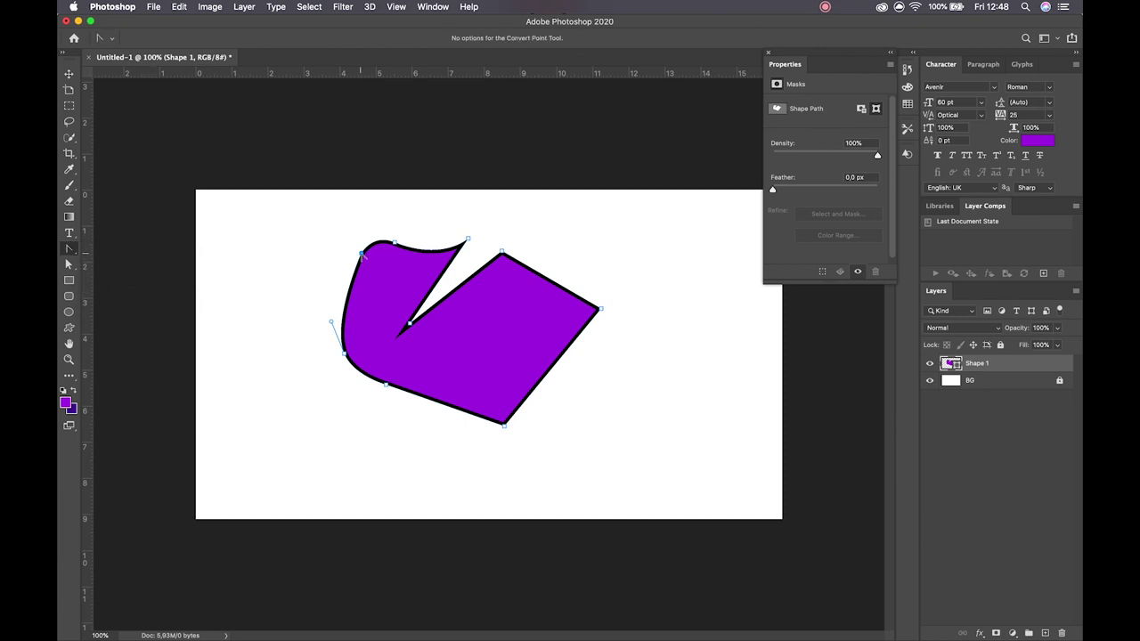
left_click_drag(362, 254, 393, 280)
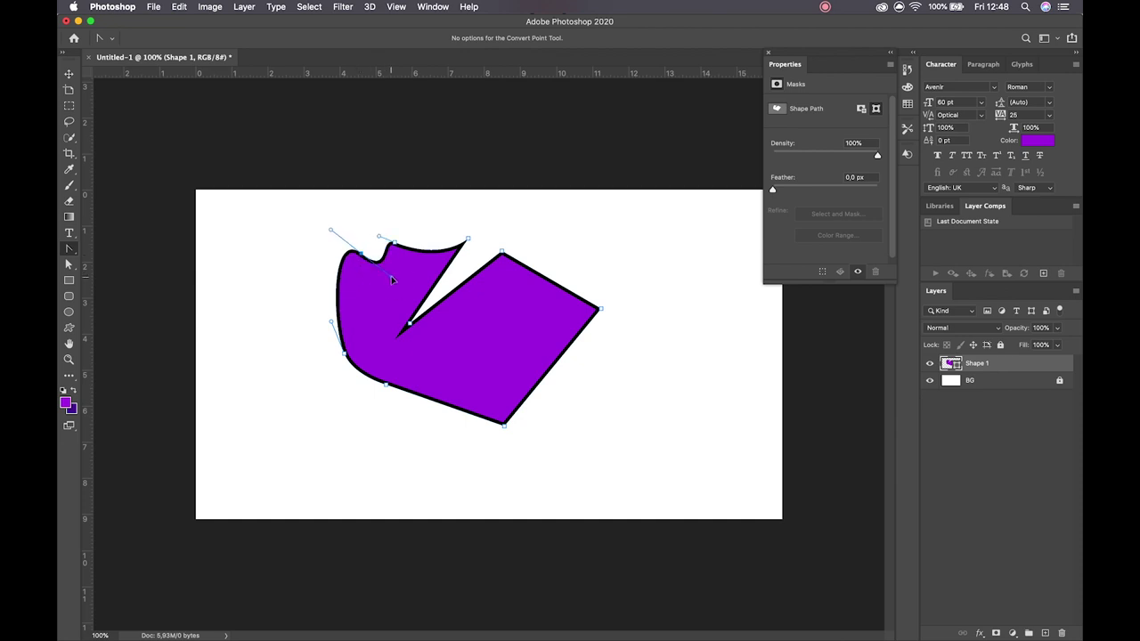
left_click_drag(467, 240, 486, 255)
left_click(467, 240)
left_click_drag(501, 253, 473, 367)
Delete the purple shape and restore the standard Pen tool in place of the Convert Point tool.
key("v")
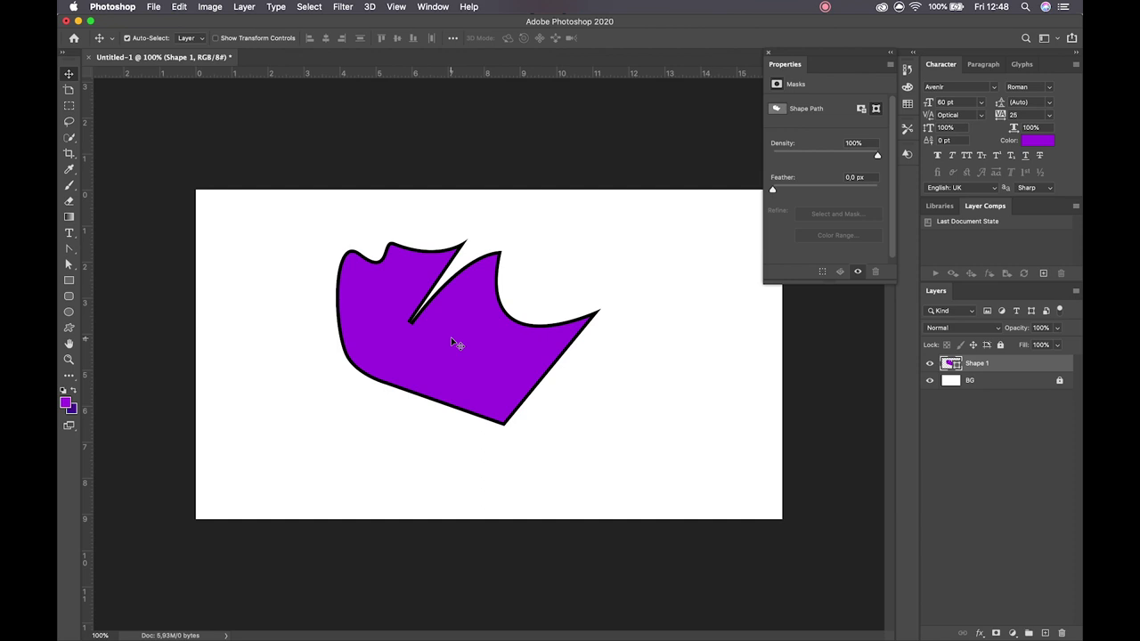
key("Delete")
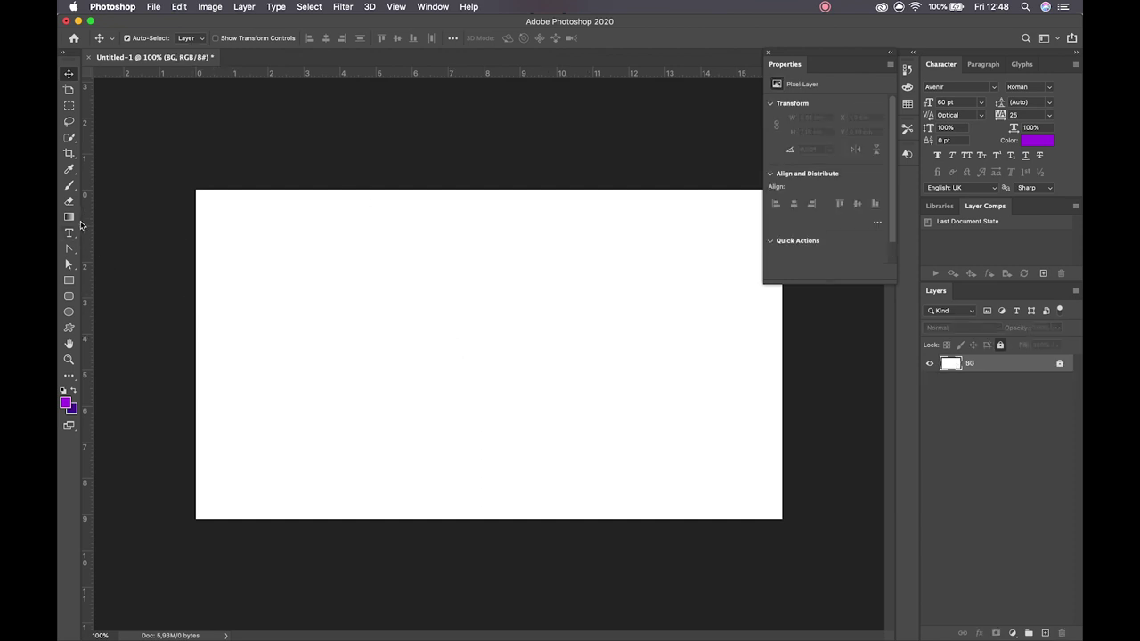
left_click(69, 254)
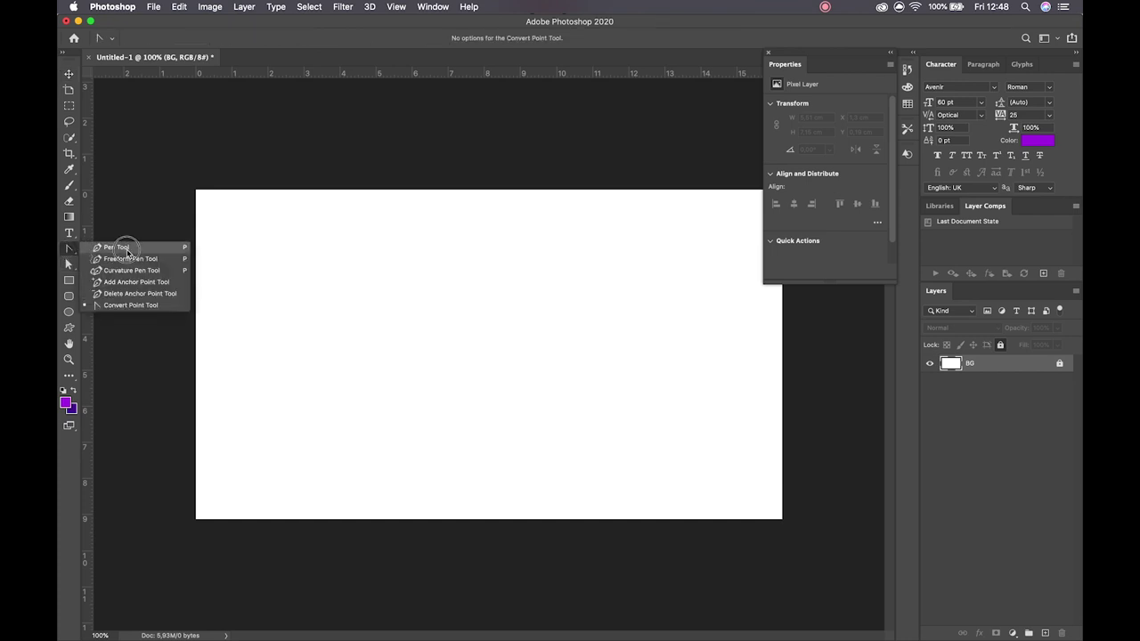
left_click(124, 247)
key("v")
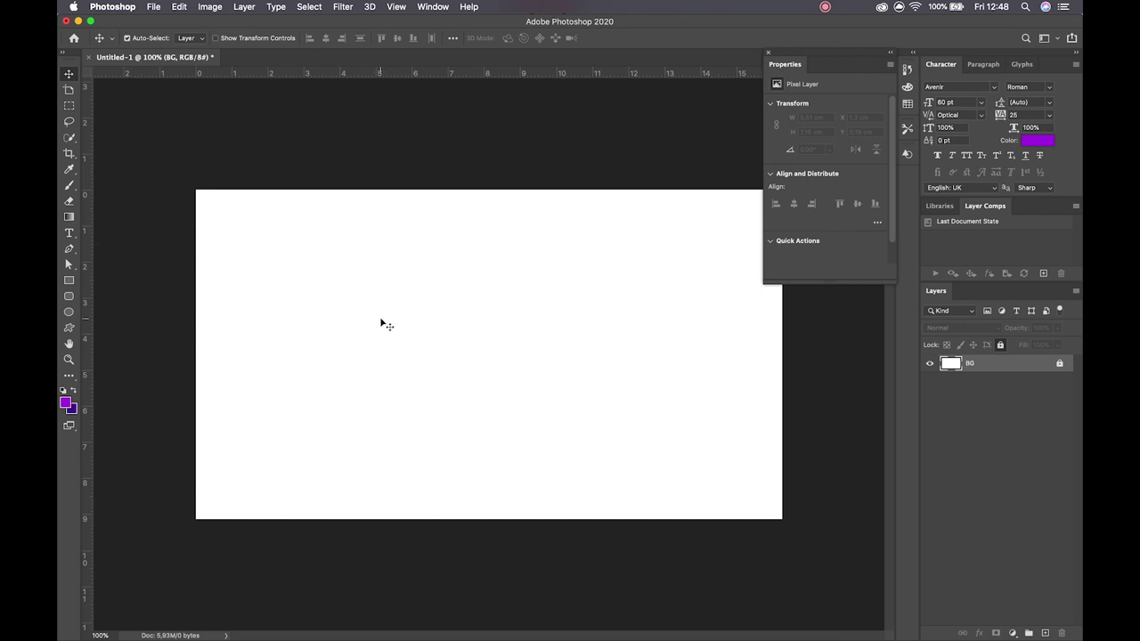
Zoom the canvas in to 300%, out to 66.67%, and back in, trying the Zoom tool's zoom-out mode.
key("z")
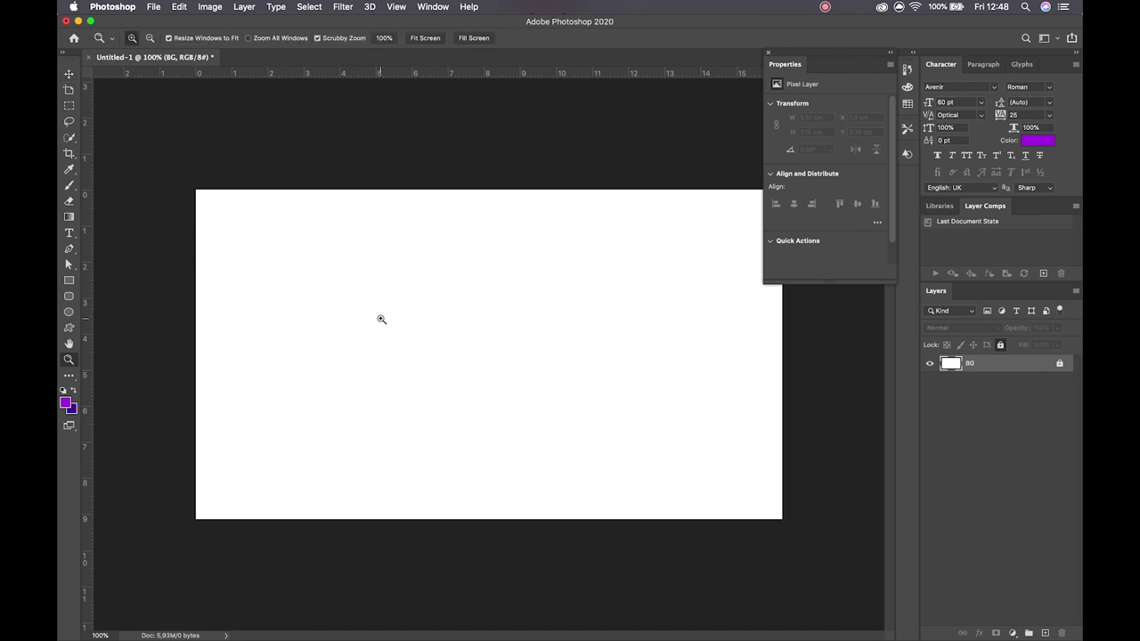
left_click_drag(275, 235, 330, 292)
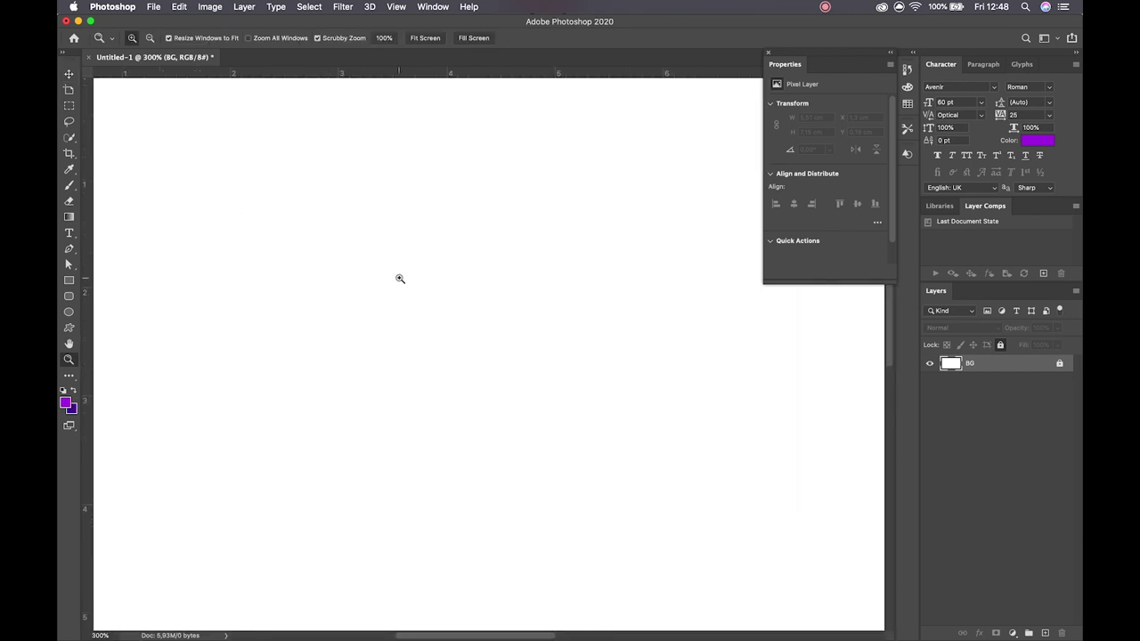
key("alt")
left_click(379, 231)
left_click(380, 232)
left_click(379, 231)
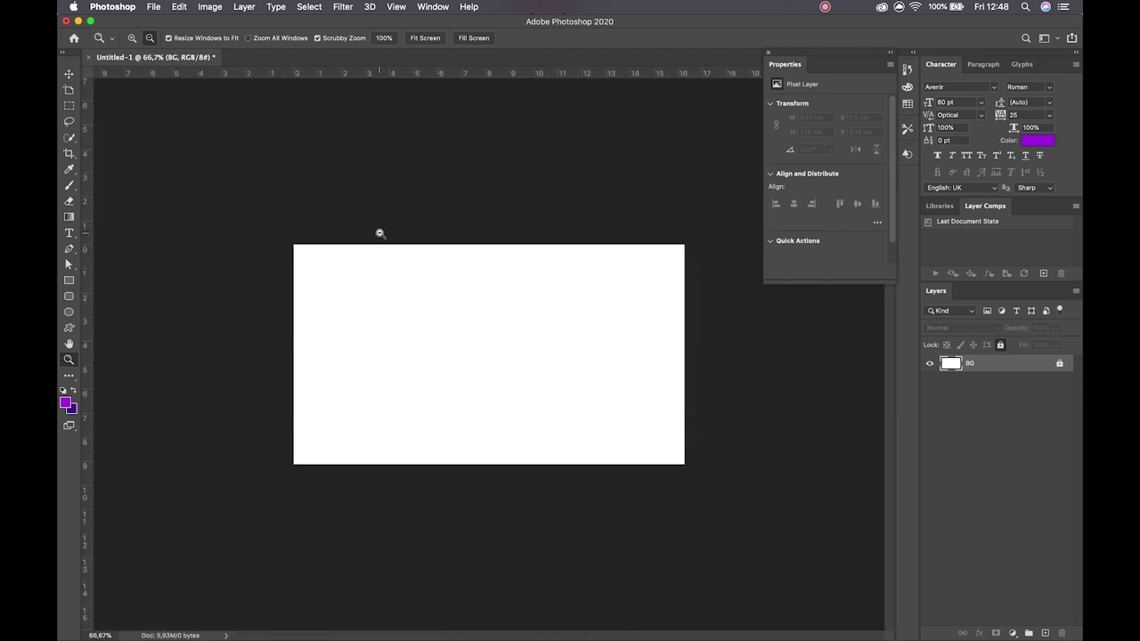
key("alt")
left_click(512, 322)
left_click(513, 321)
left_click(150, 38)
left_click(357, 254)
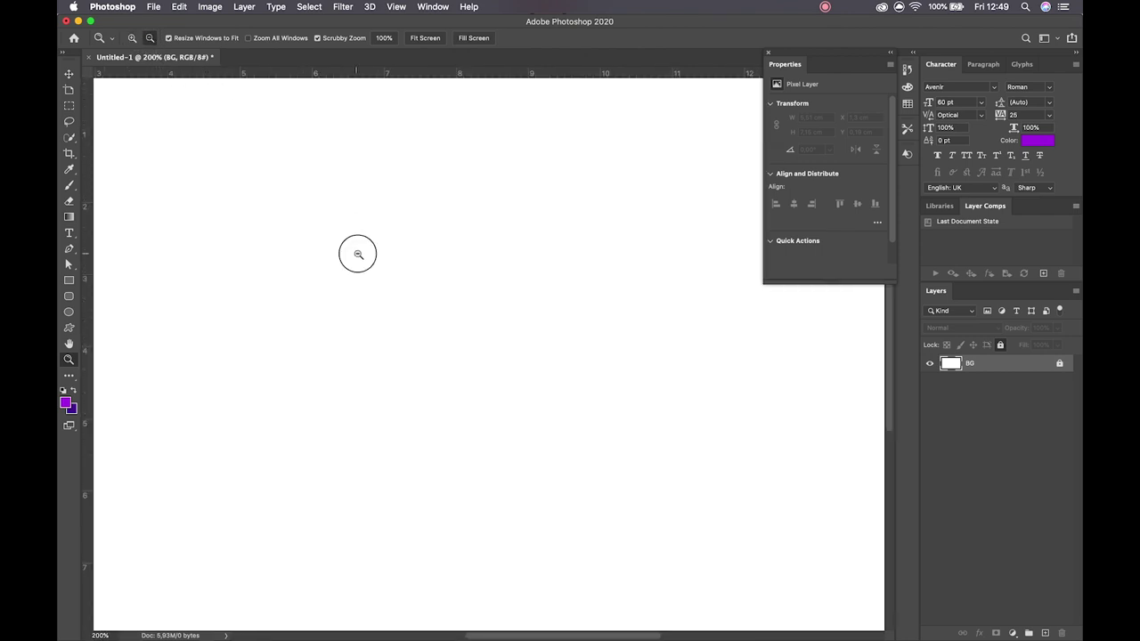
Zoom in and out repeatedly around the canvas's middle, return to about 100%, and switch to the Move tool.
scroll(475, 312, "down", 2)
scroll(473, 310, "up", 6)
scroll(472, 316, "up", 3)
scroll(472, 316, "down", 3)
scroll(468, 319, "up", 3)
scroll(468, 319, "down", 3)
scroll(468, 318, "up", 3)
scroll(469, 319, "down", 2)
scroll(468, 319, "up", 3)
scroll(468, 319, "down", 3)
scroll(468, 319, "up", 2)
scroll(468, 319, "up", 2)
scroll(468, 319, "down", 3)
scroll(468, 318, "up", 3)
scroll(468, 318, "down", 3)
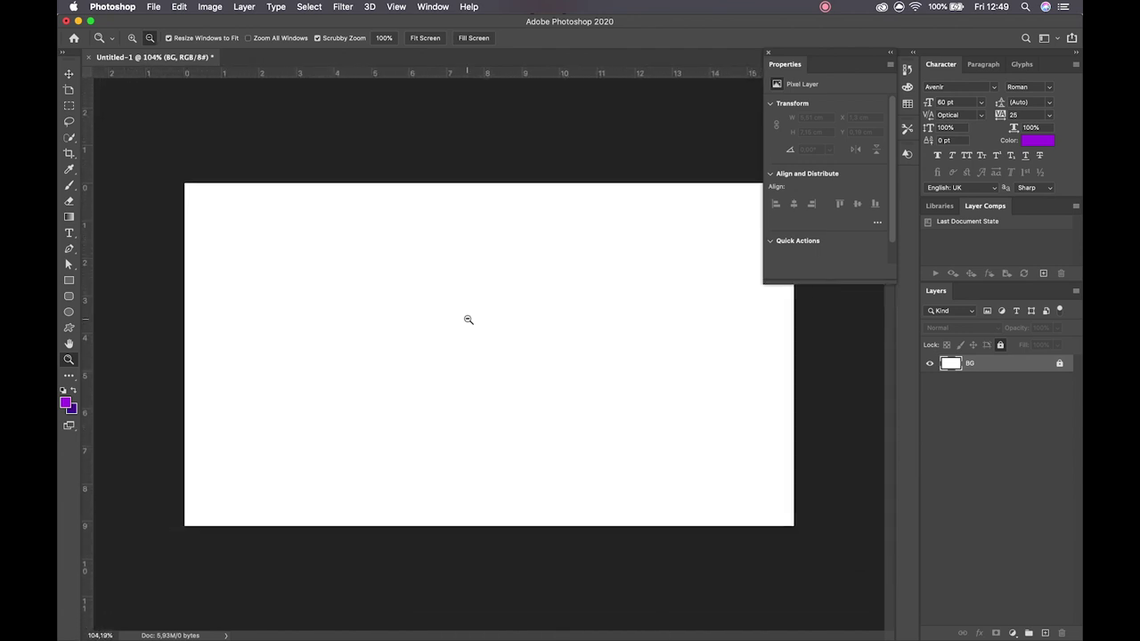
scroll(468, 319, "down", 1)
key("v")
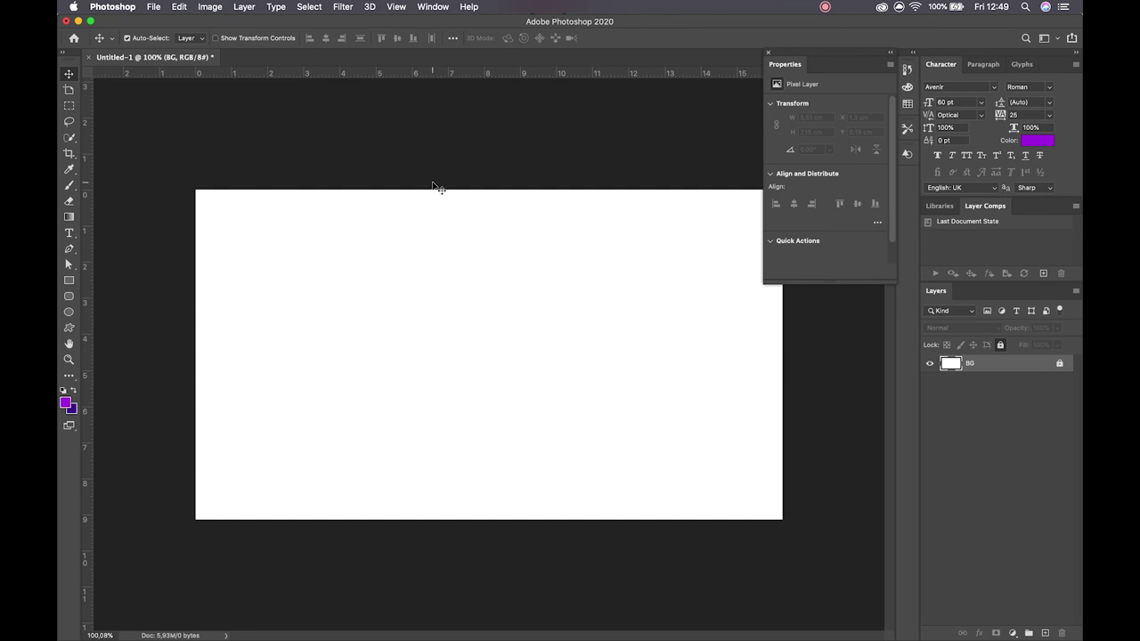
Zoom in to about 178%, pan around the canvas with the Hand tool, zoom out to about 126%, and briefly try the Rotate View tool.
key("space")
left_click_drag(422, 207, 303, 376)
scroll(414, 291, "up", 5)
key("space")
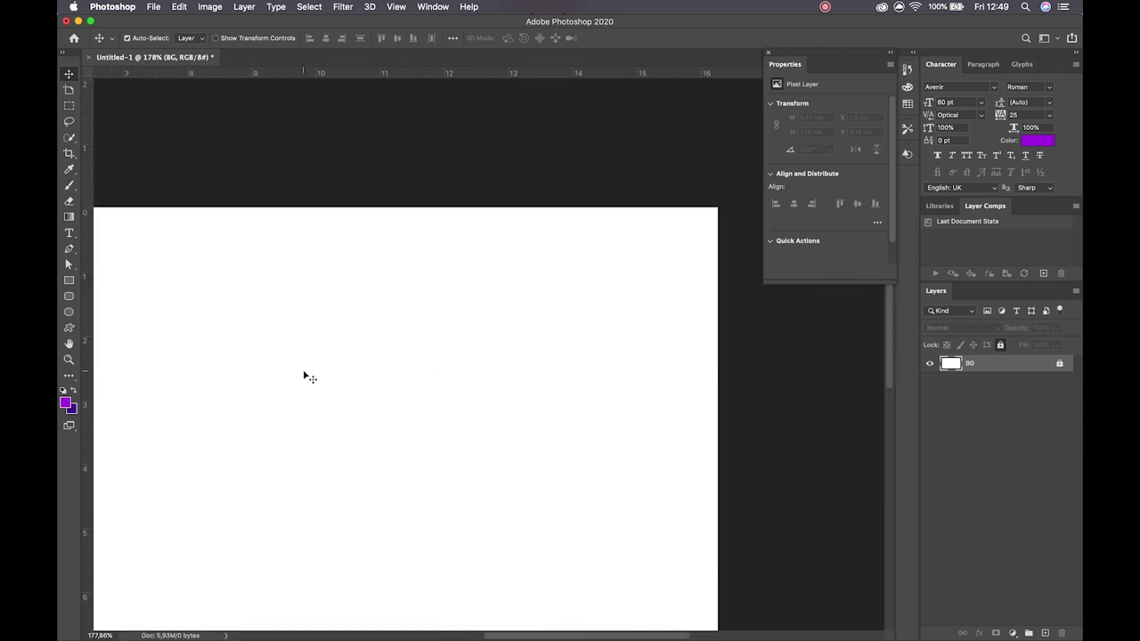
key("space")
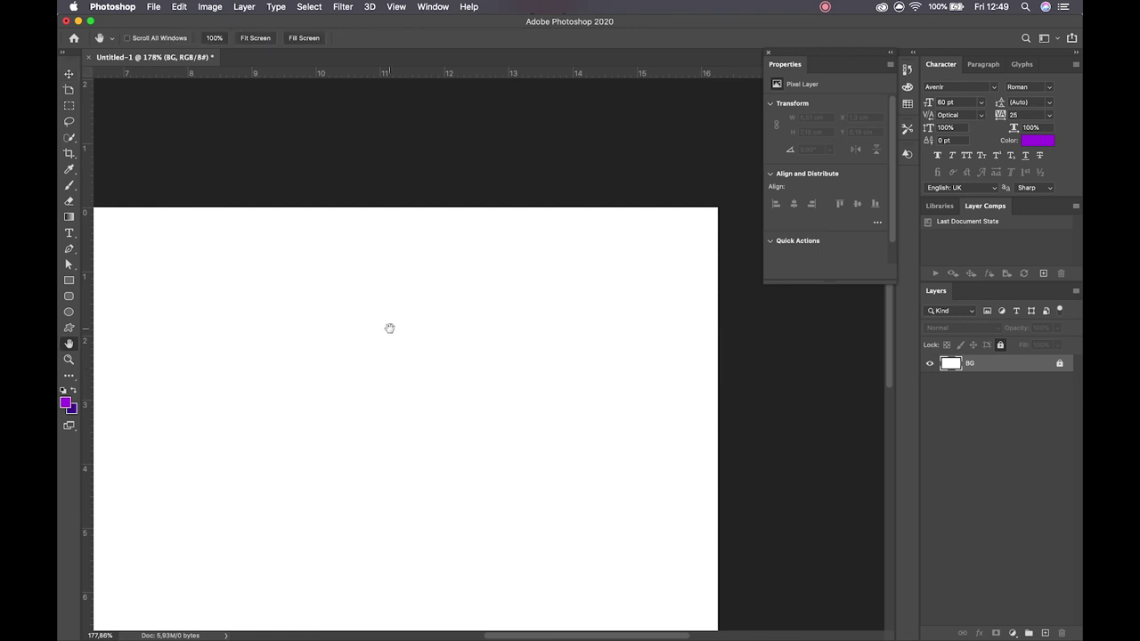
left_click_drag(410, 313, 354, 190)
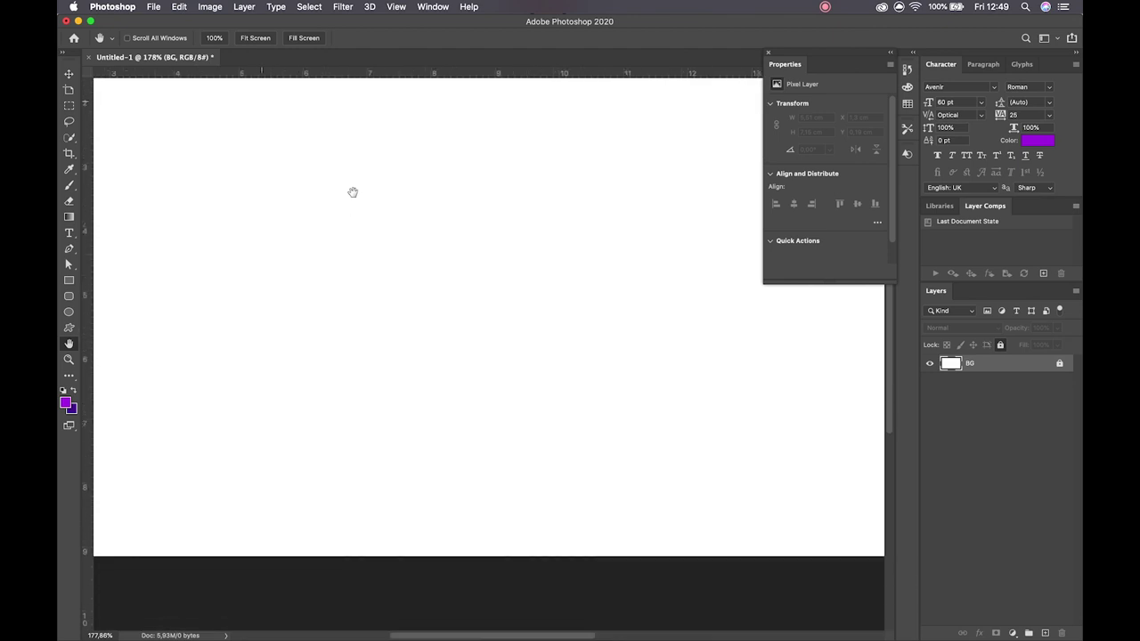
left_click_drag(348, 148, 348, 366)
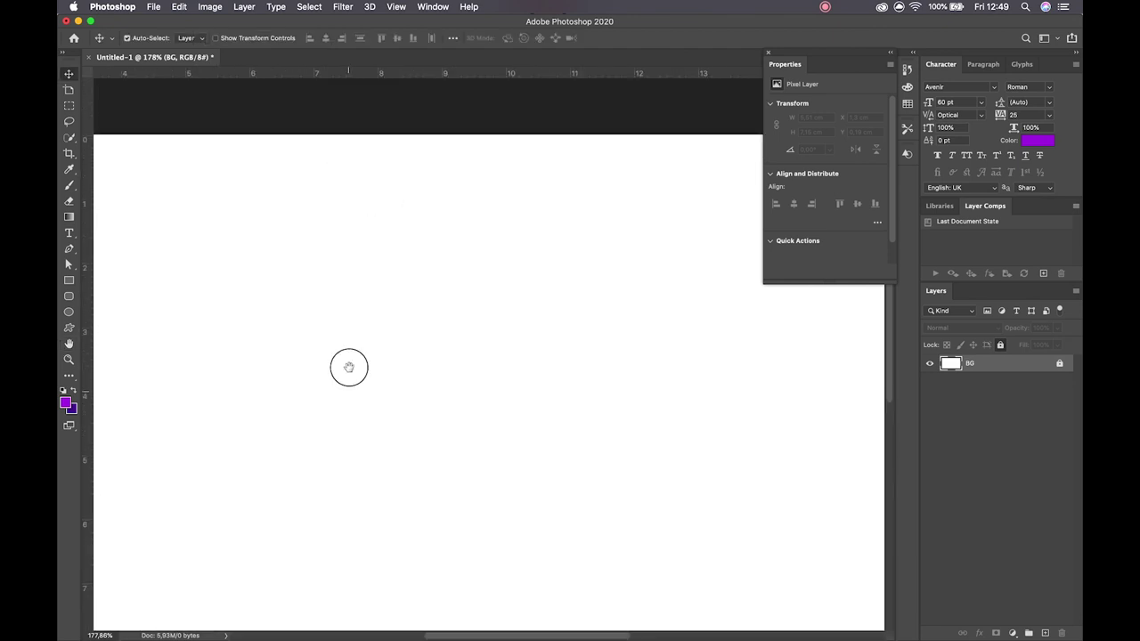
left_click_drag(275, 242, 532, 260)
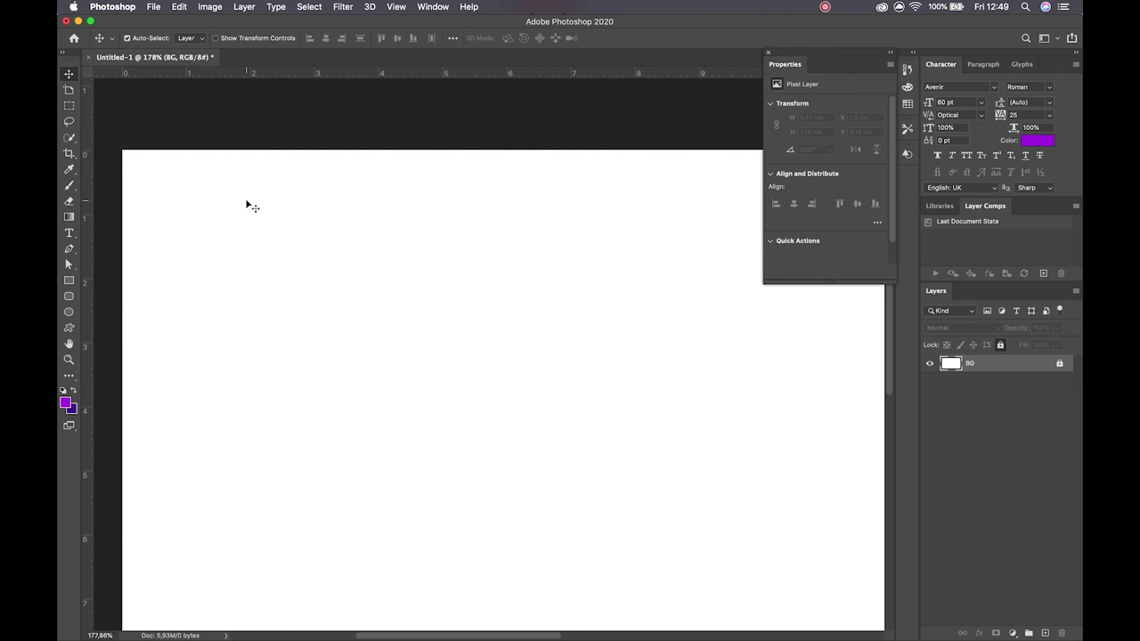
scroll(424, 208, "down", 5)
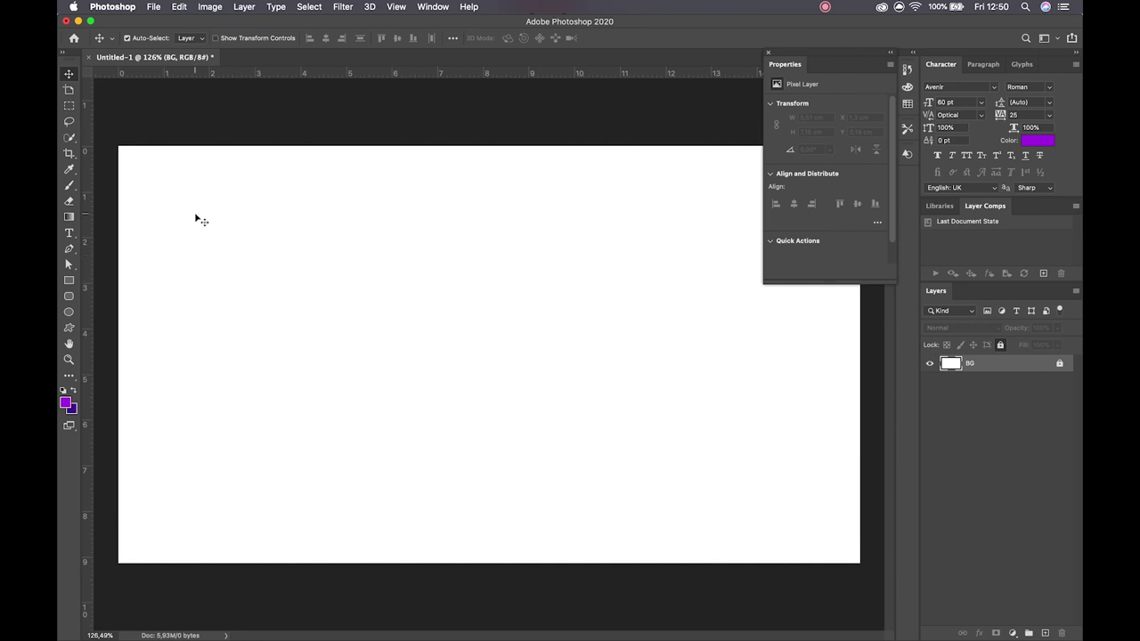
key("r")
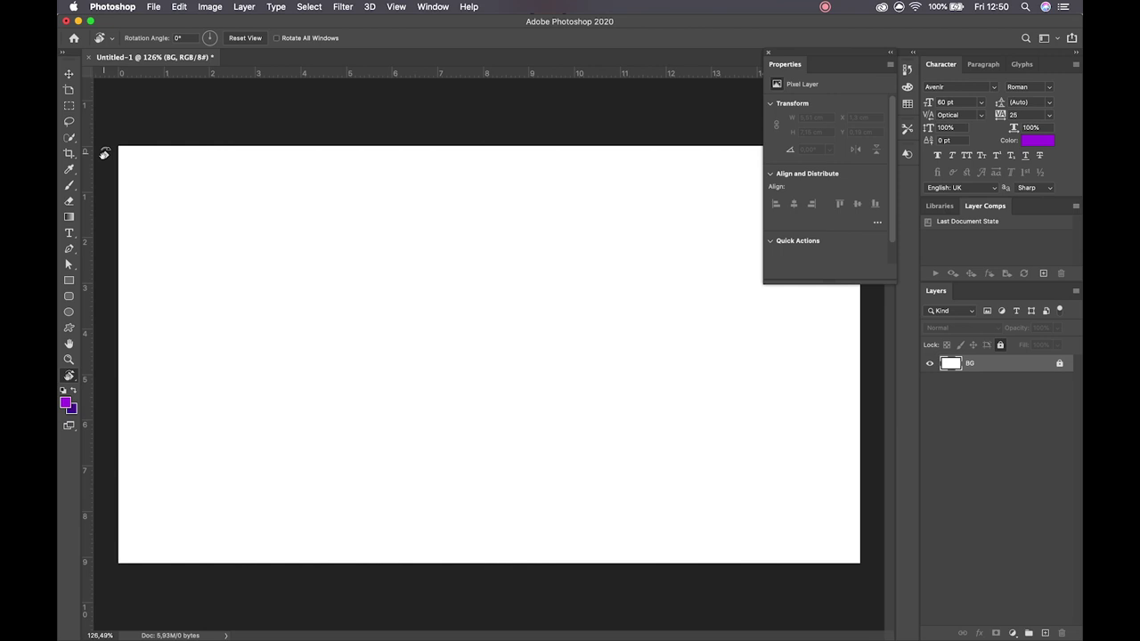
key("v")
Deselect the BG layer and place OW Merch.png from the Desktop as an embedded smart object at its default size and position.
left_click(265, 236)
left_click(389, 127)
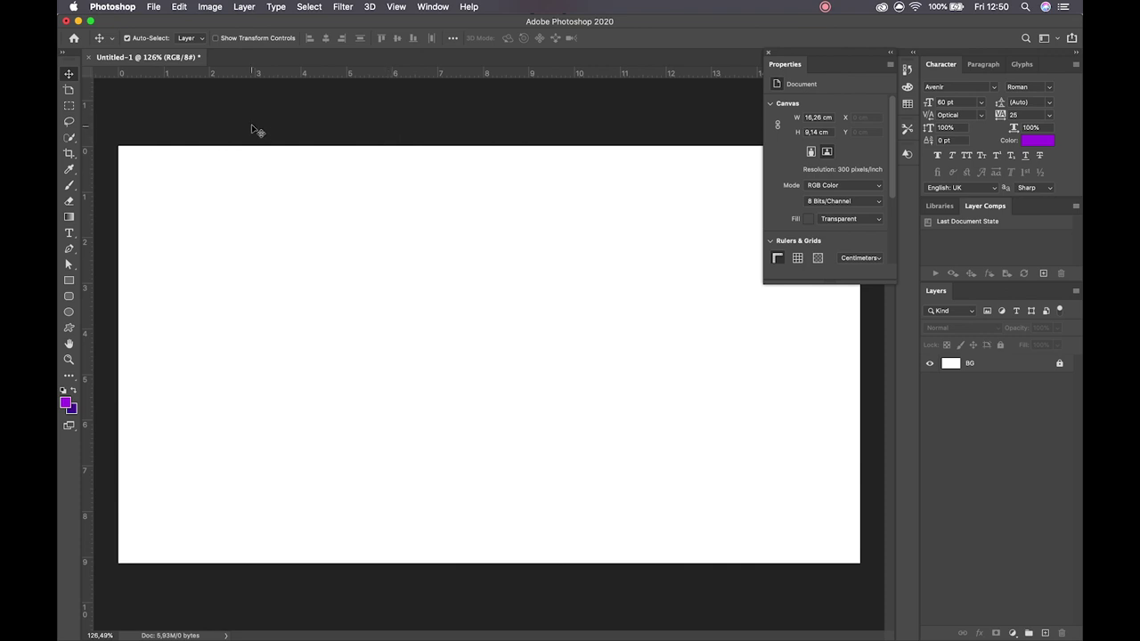
left_click(156, 7)
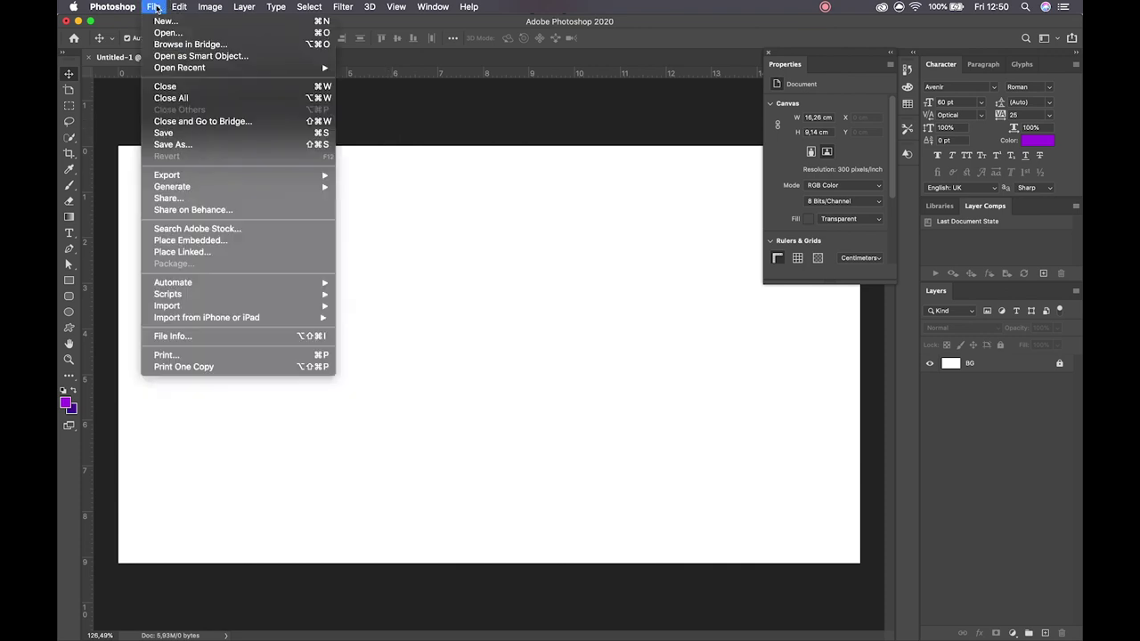
left_click(218, 242)
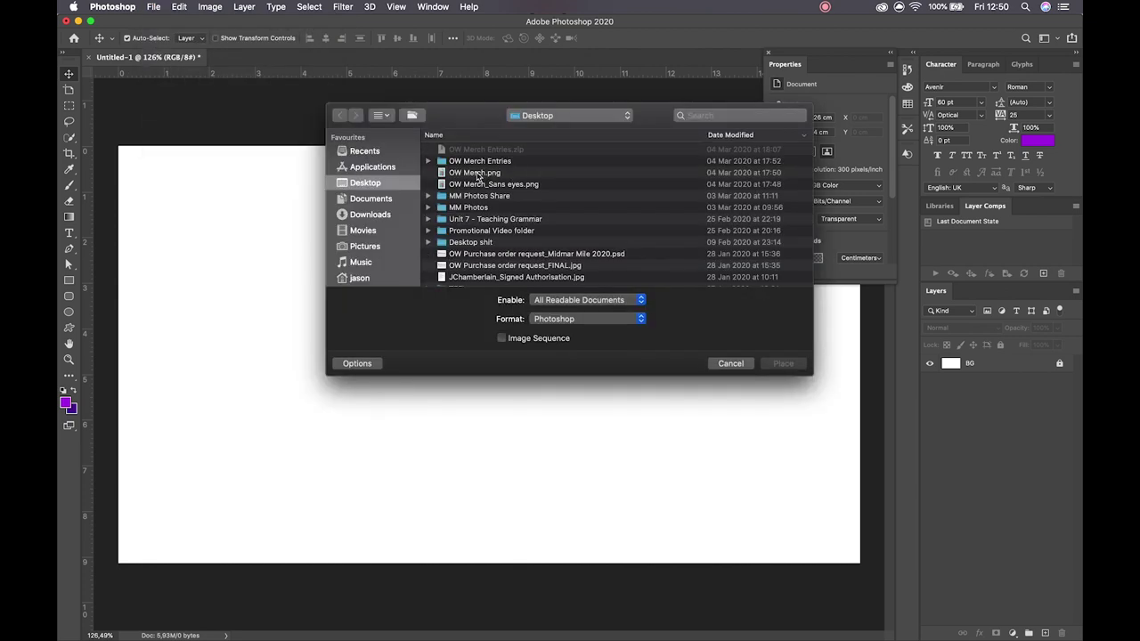
left_click(478, 174)
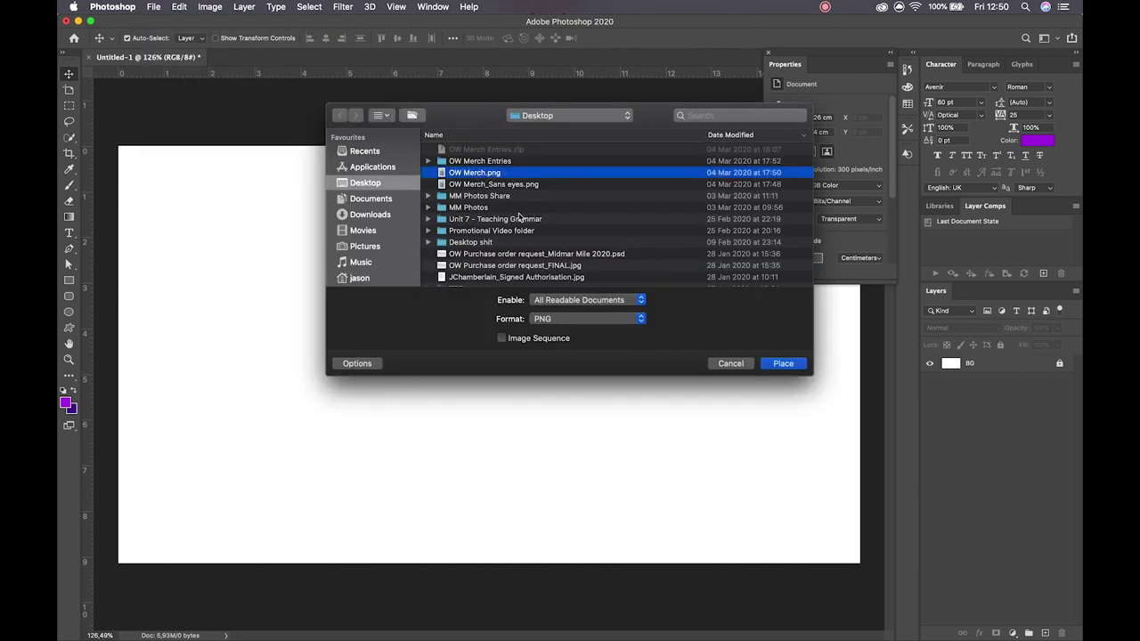
left_click(776, 365)
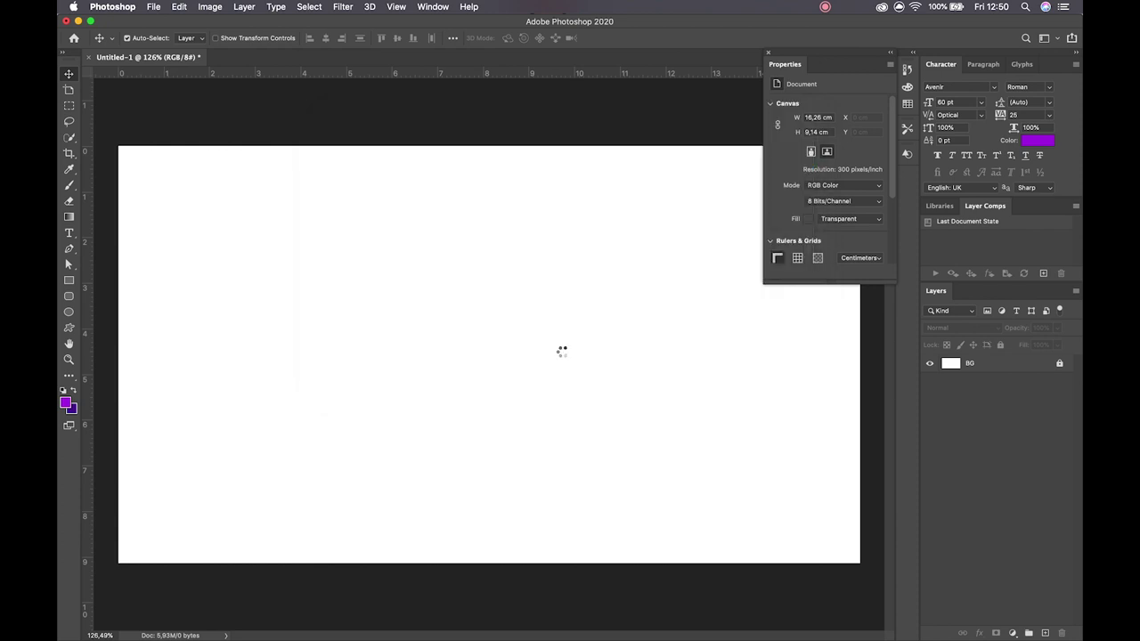
key("Return")
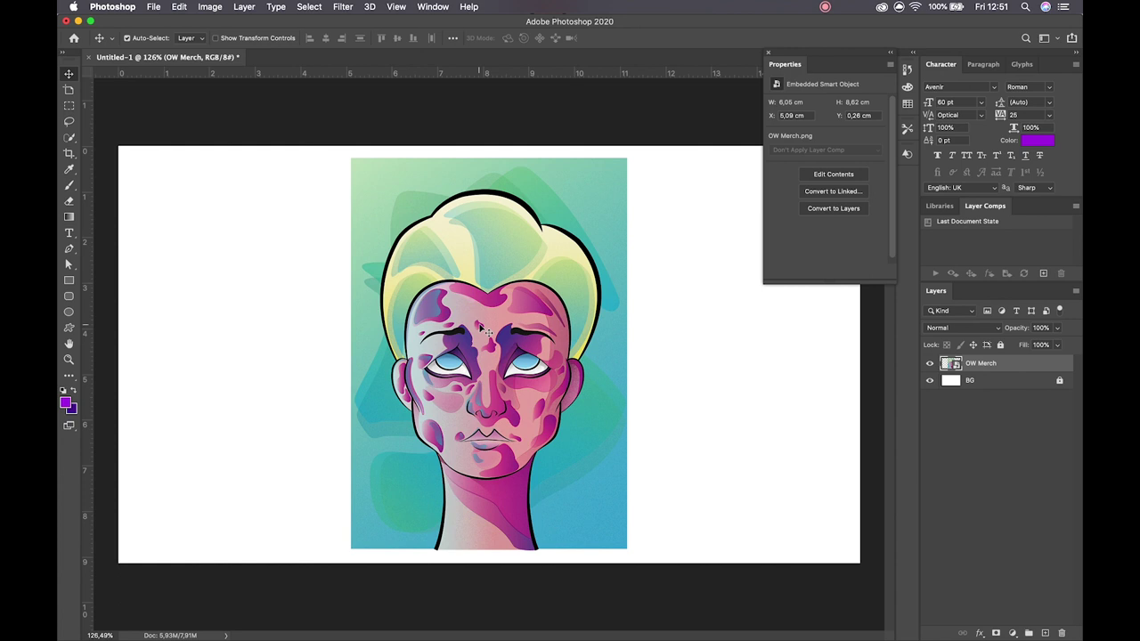
Start placing a linked file and look through the Promotional Video folder on the Desktop for a suitable image.
left_click(154, 6)
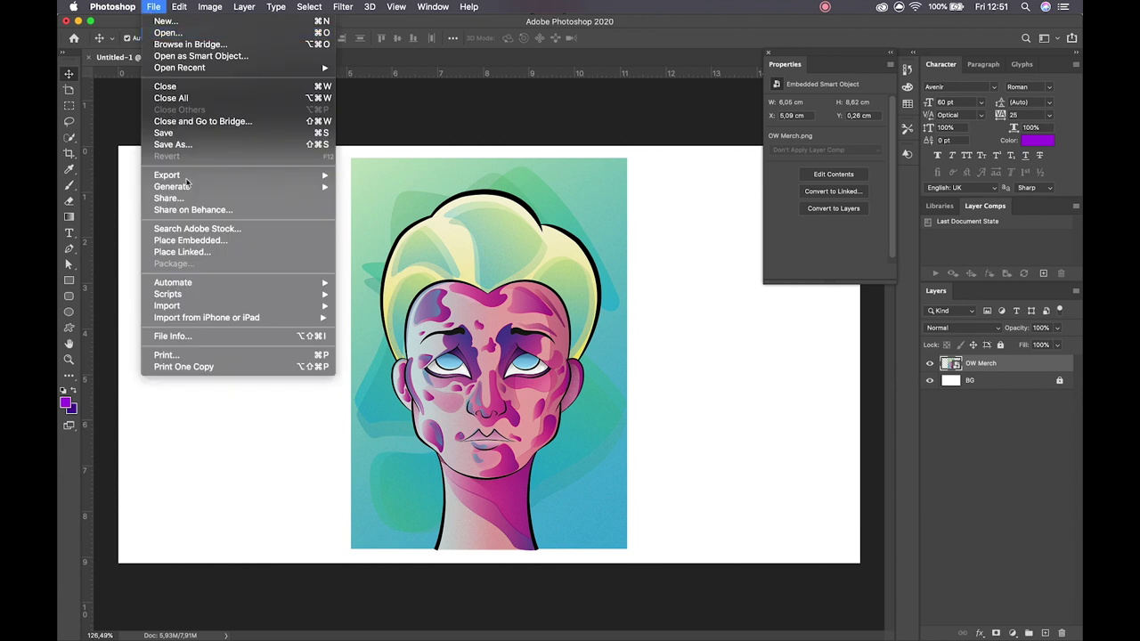
left_click(192, 252)
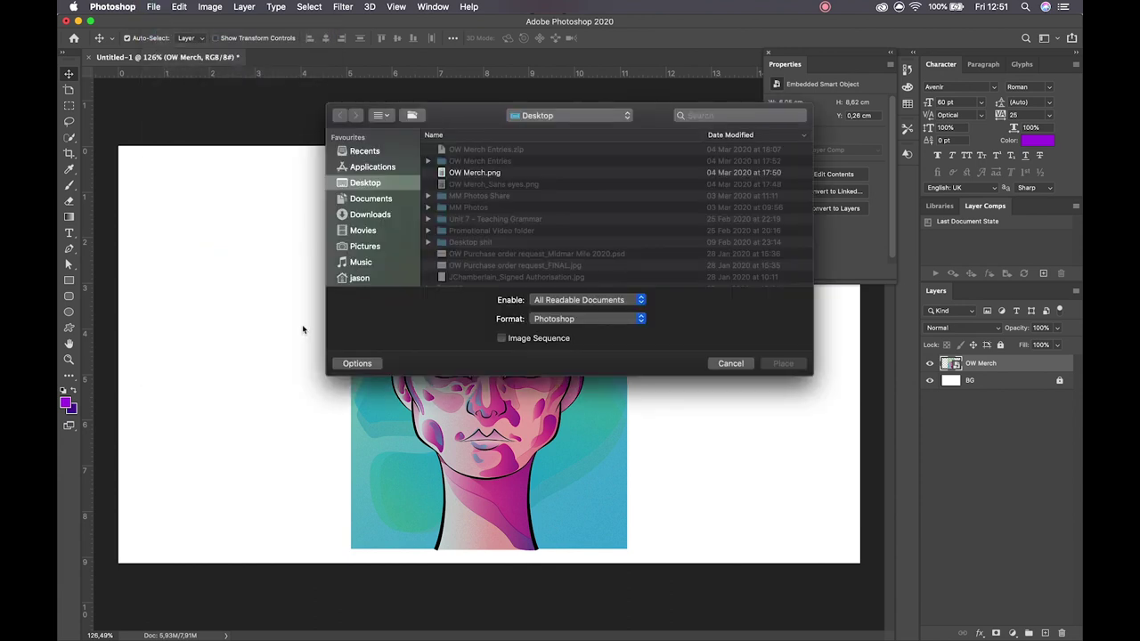
scroll(467, 267, "down", 3)
scroll(465, 269, "up", 1)
scroll(525, 257, "up", 2)
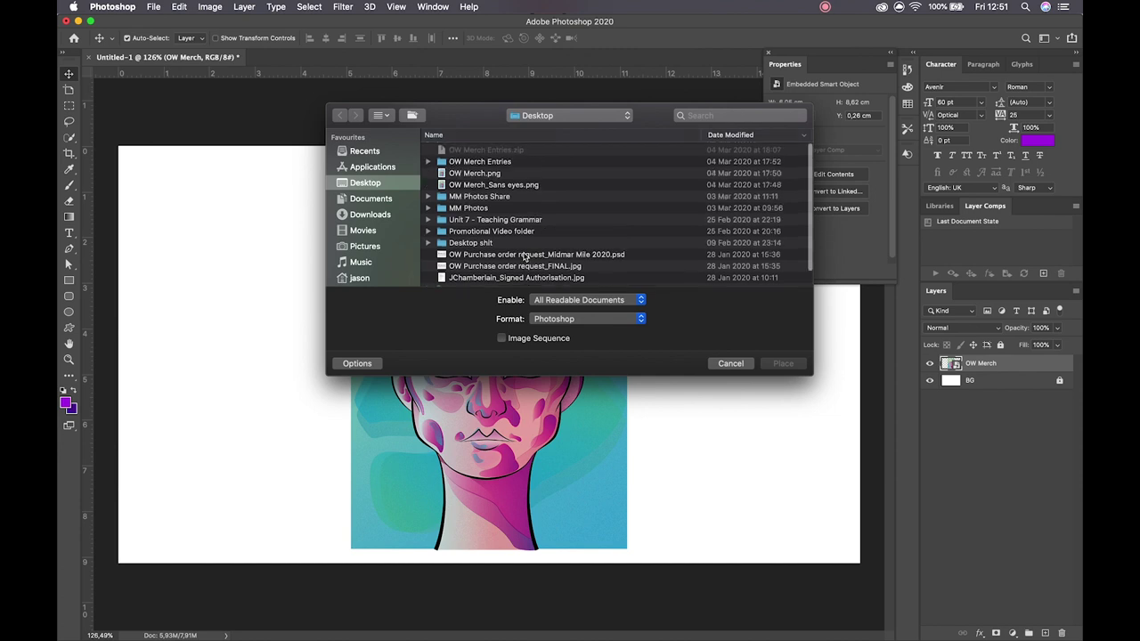
left_click(428, 233)
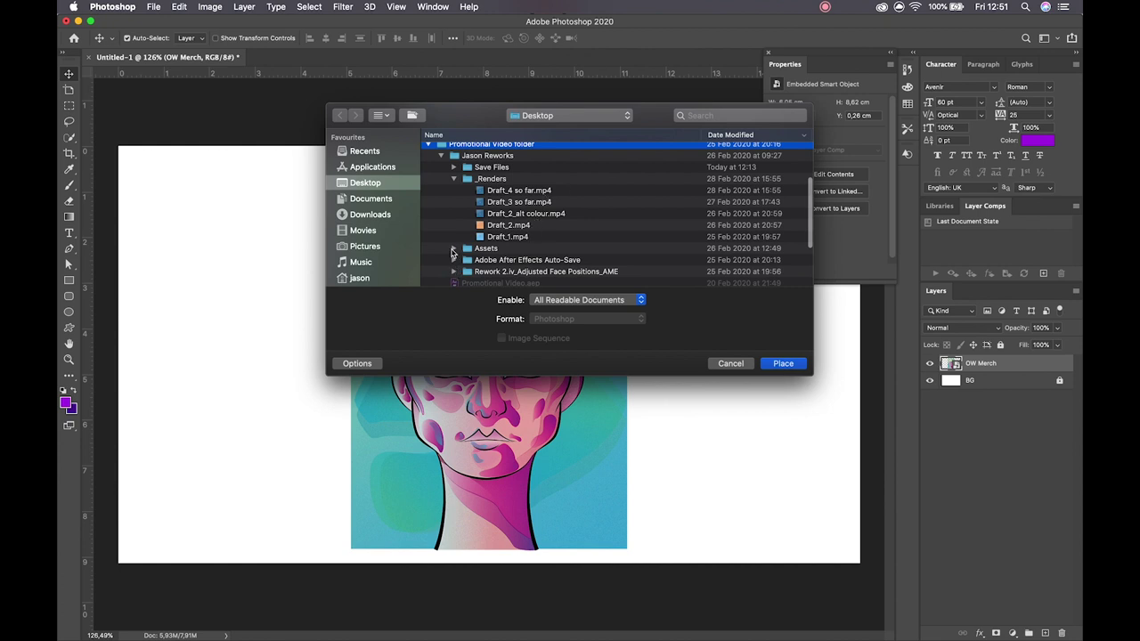
scroll(466, 239, "up", 3)
Browse to the Personal Projects folder in Documents, checking the 36 Dot 2020 and OW 2020 folders on the way.
left_click(390, 198)
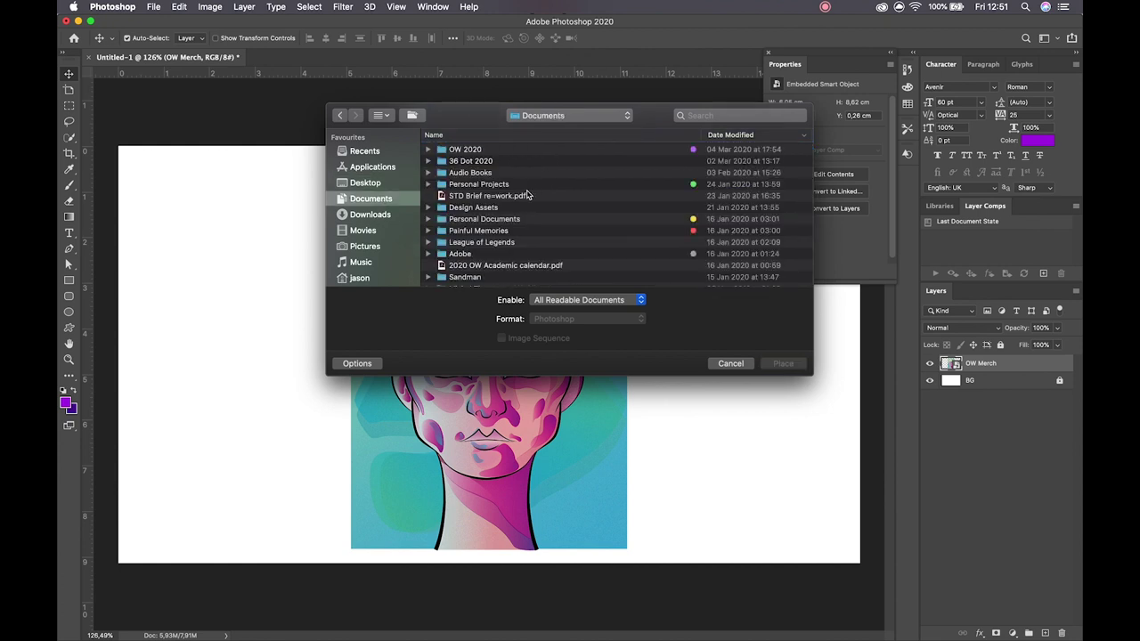
scroll(466, 256, "down", 2)
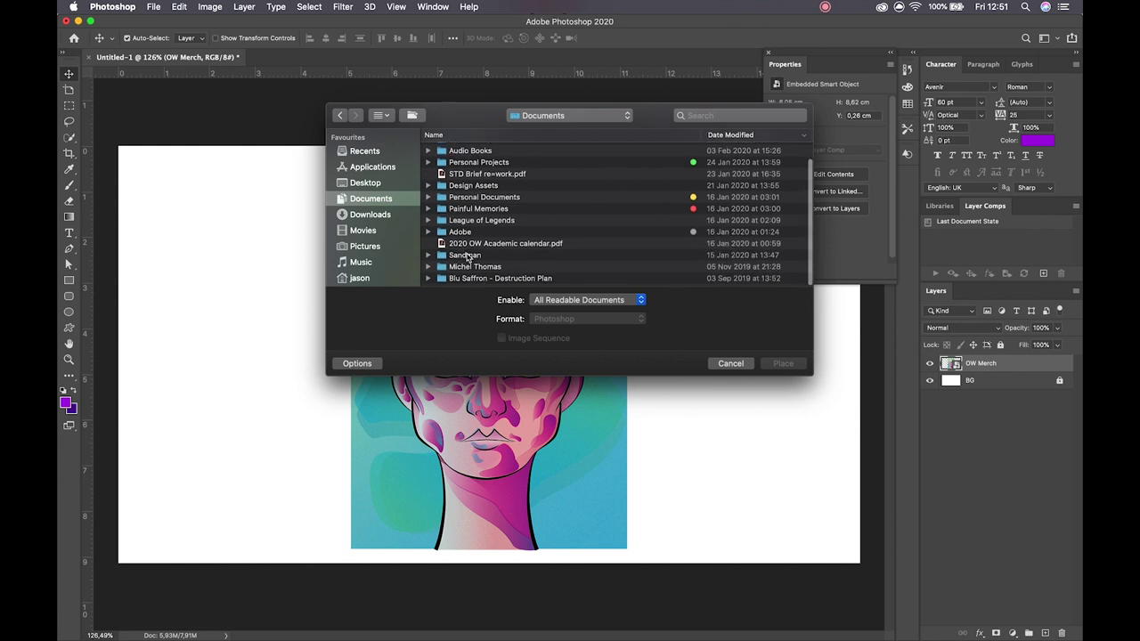
scroll(439, 210, "up", 1)
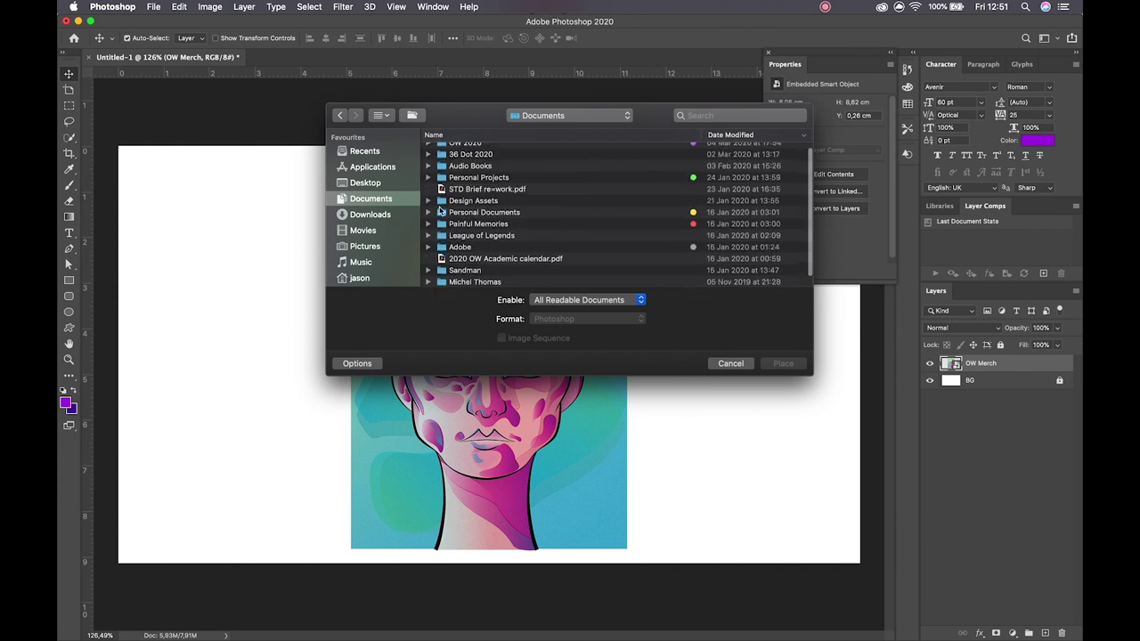
scroll(438, 210, "up", 1)
left_click(428, 162)
left_click(428, 162)
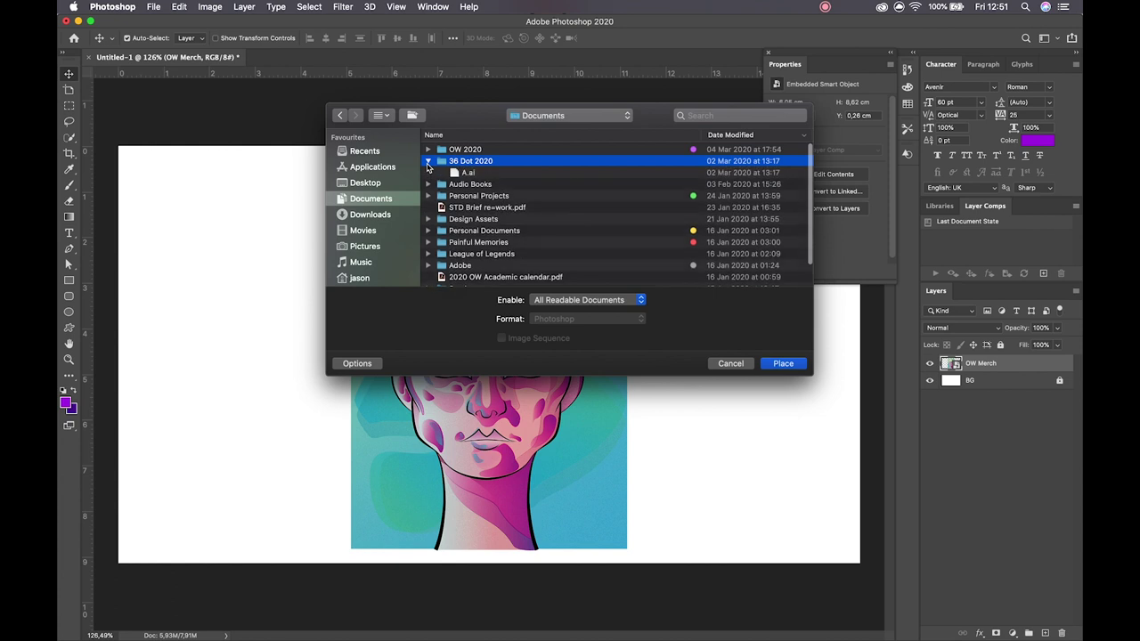
left_click(428, 149)
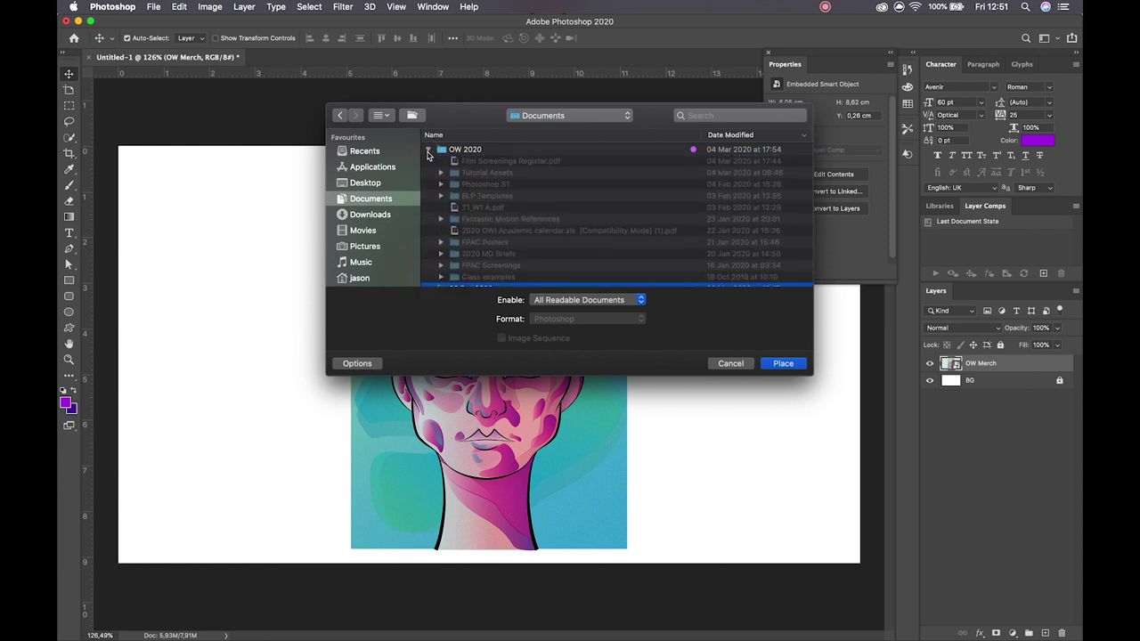
left_click(428, 149)
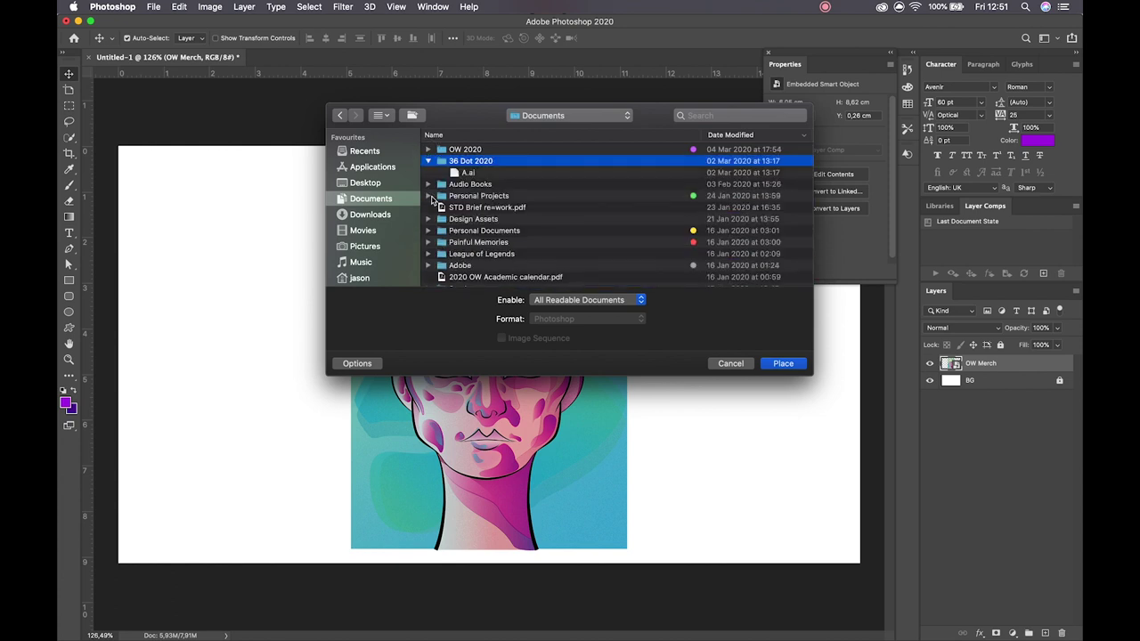
left_click(428, 196)
scroll(475, 233, "down", 2)
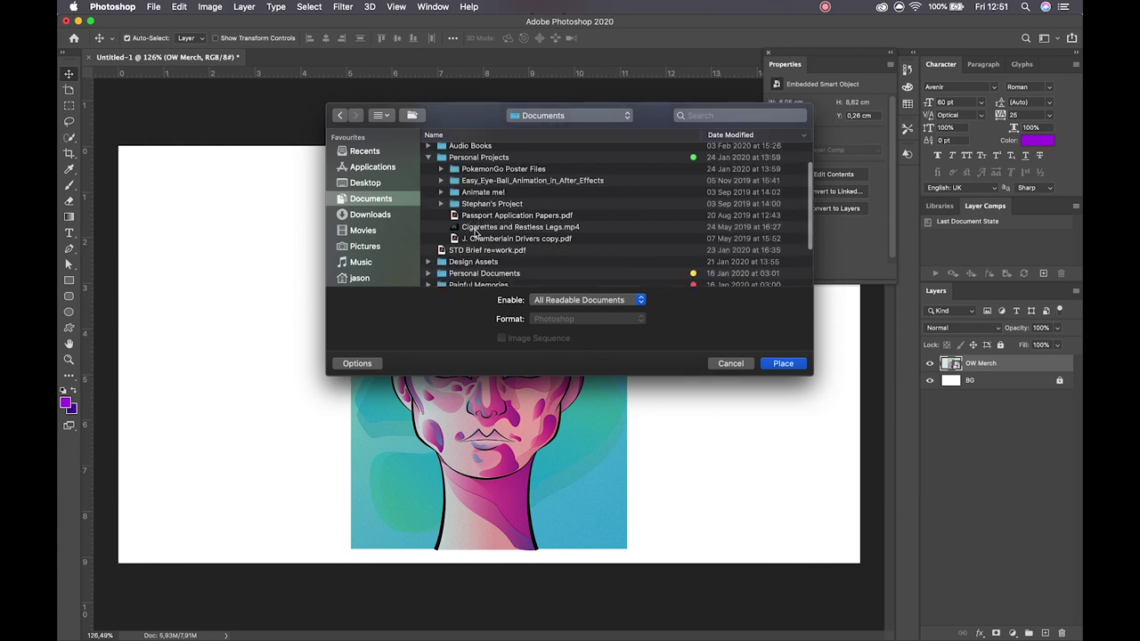
left_click(477, 229)
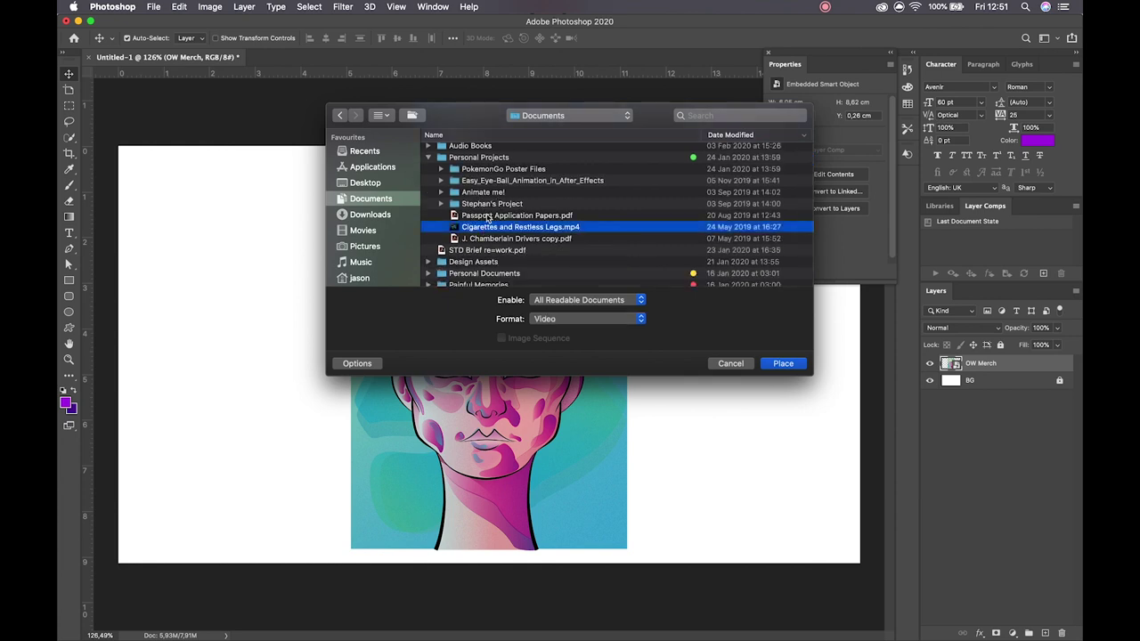
left_click(487, 217)
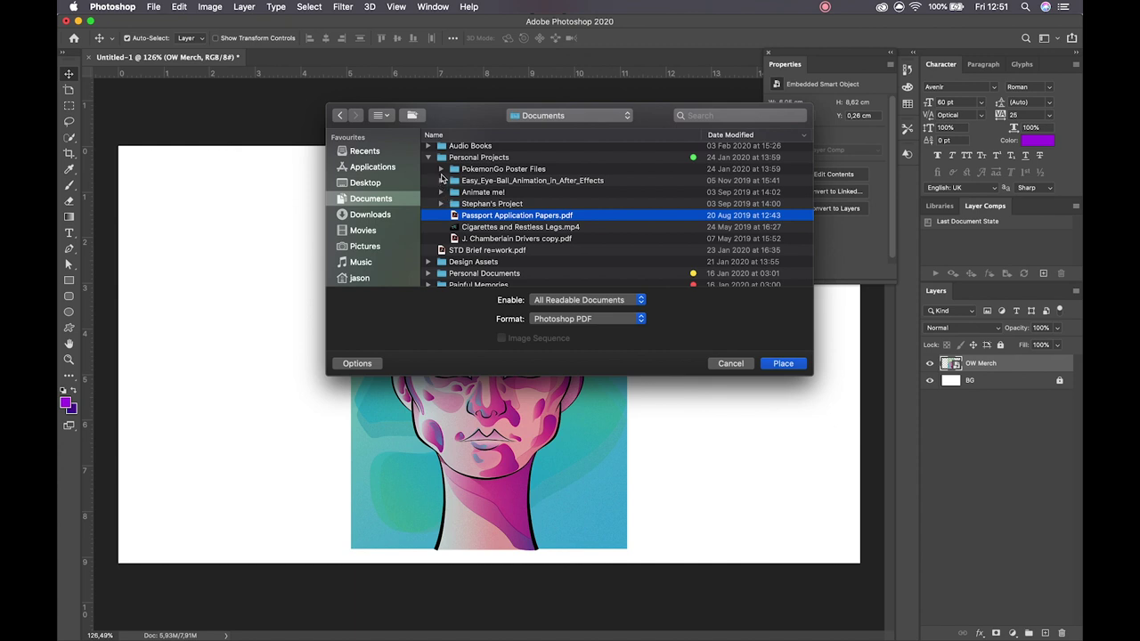
Place page 1 of Pokeball_2020 Flat.pdf from the PokemonGo Poster Files folder as a linked smart object, cropped to its Bounding Box.
left_click(441, 169)
left_click(520, 181)
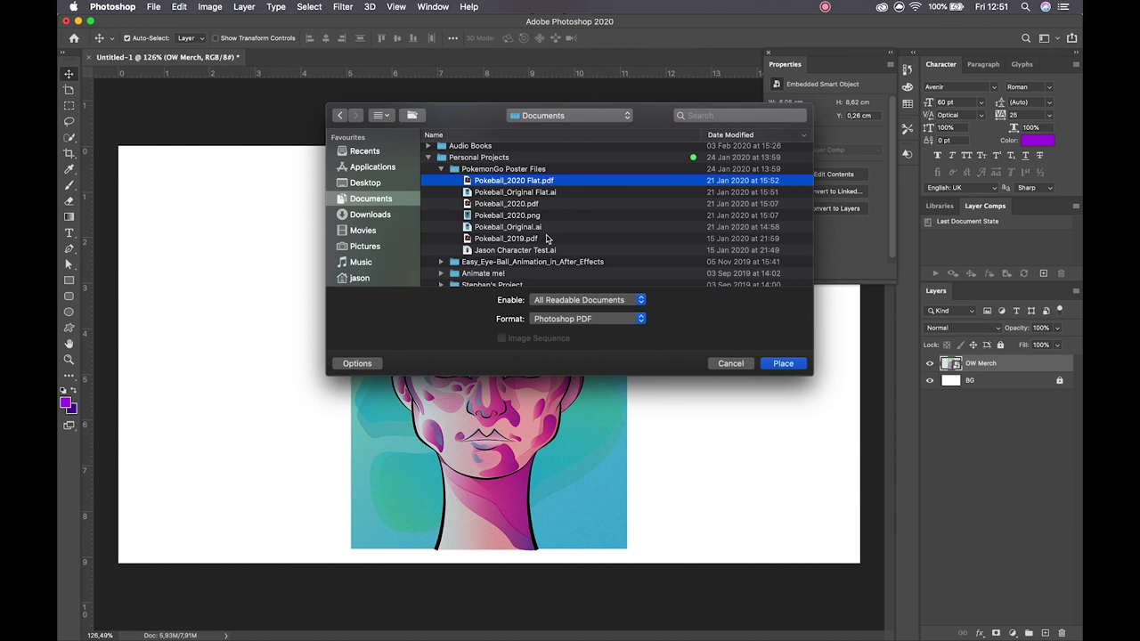
left_click(549, 205)
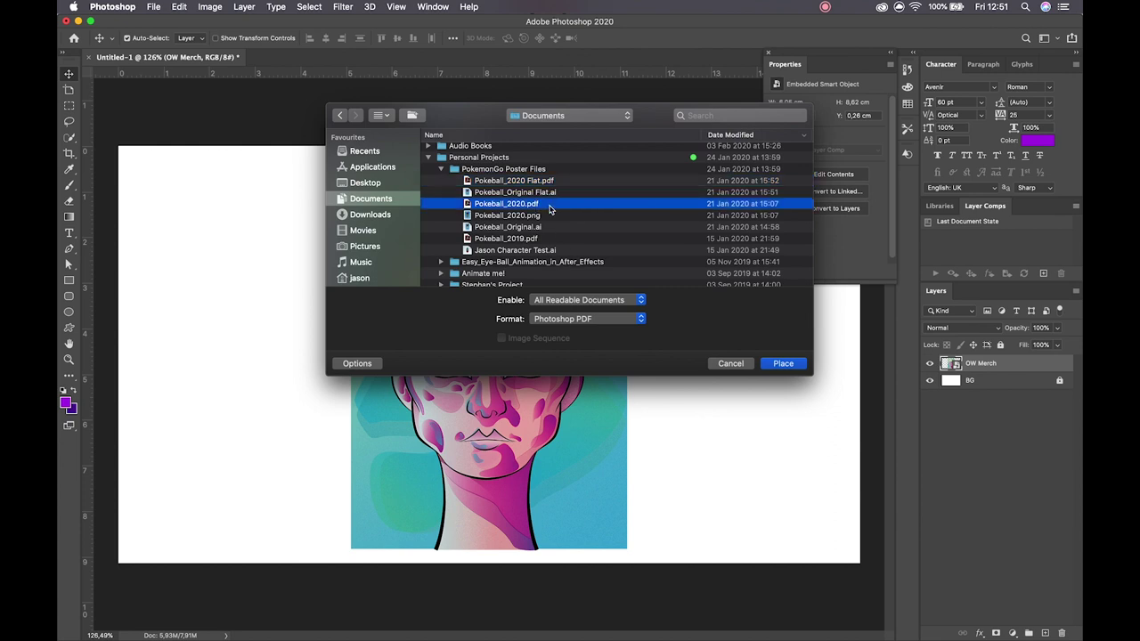
left_click(561, 182)
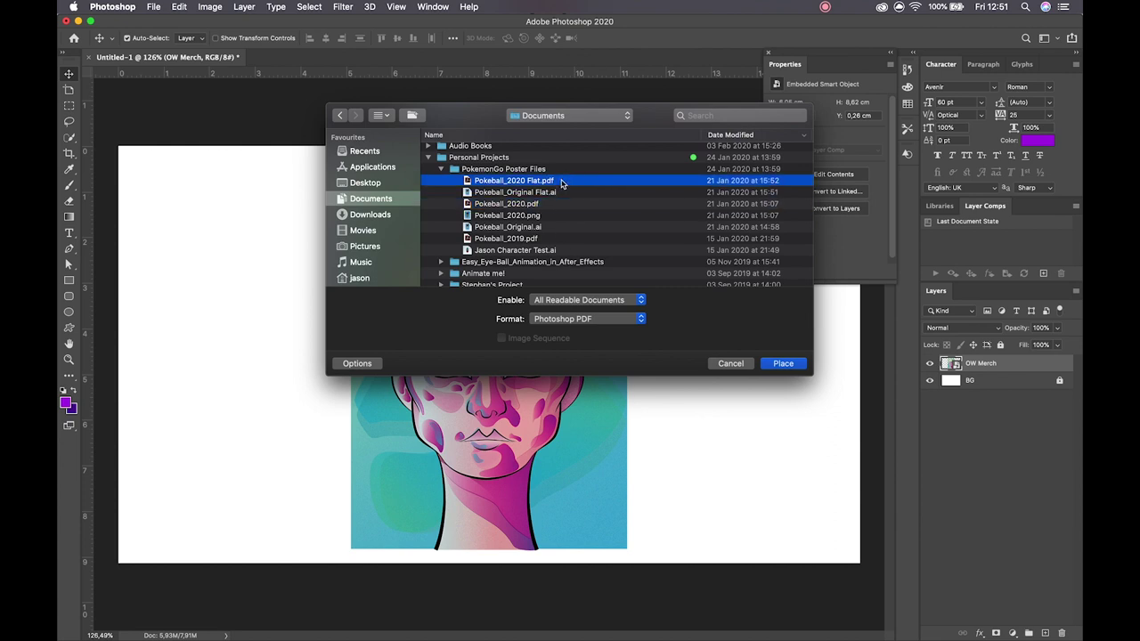
left_click(783, 364)
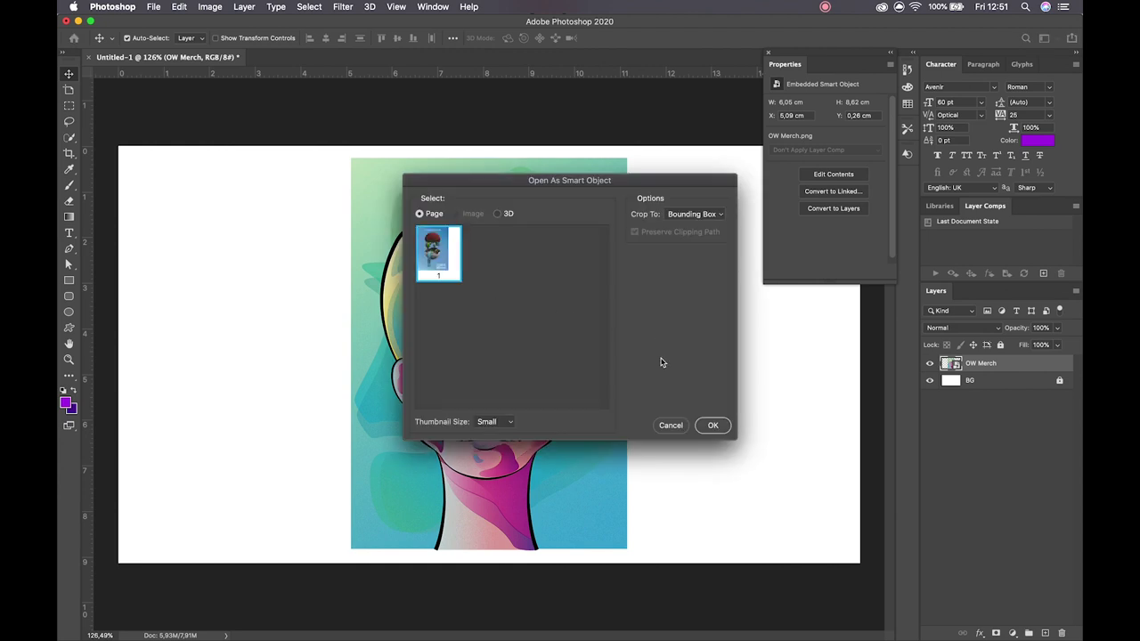
key("Return")
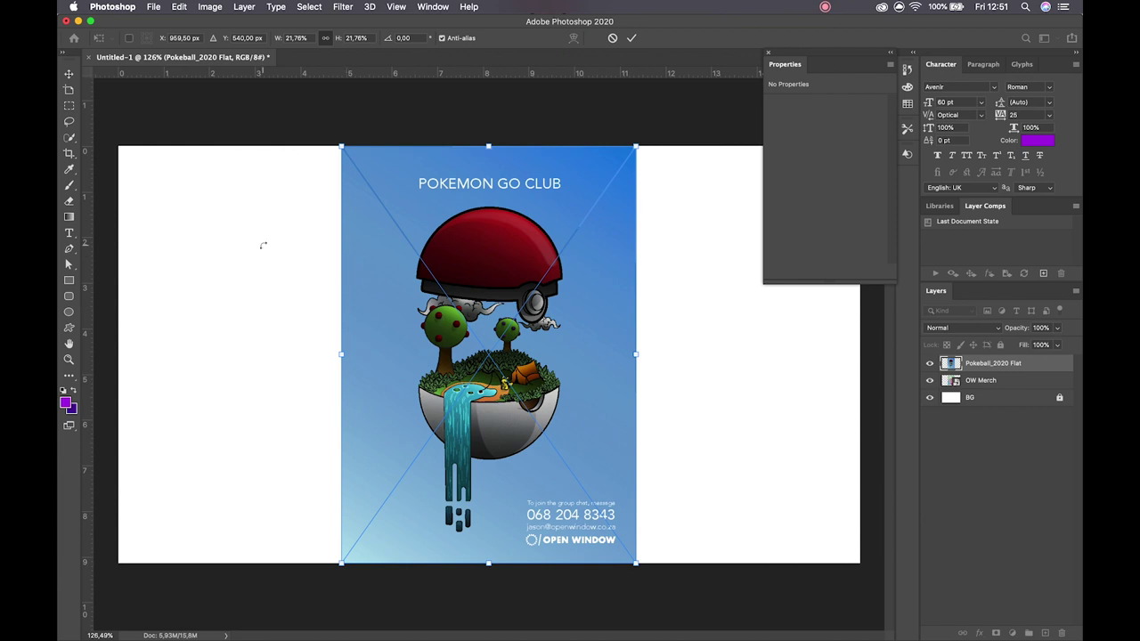
key("Return")
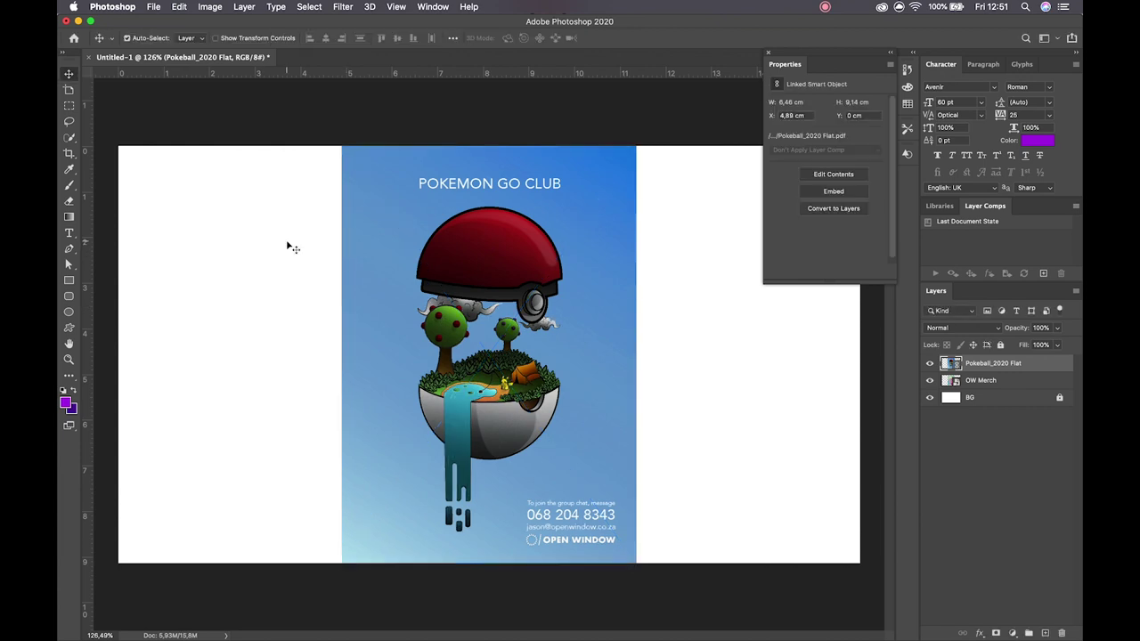
Arrange the images side by side, with the portrait at about X 1.65 cm and the Pokeball poster at about X 8.78 cm.
left_click(280, 243)
left_click(381, 249)
left_click_drag(525, 305, 673, 304)
left_click_drag(442, 310, 336, 312)
left_click_drag(641, 315, 672, 316)
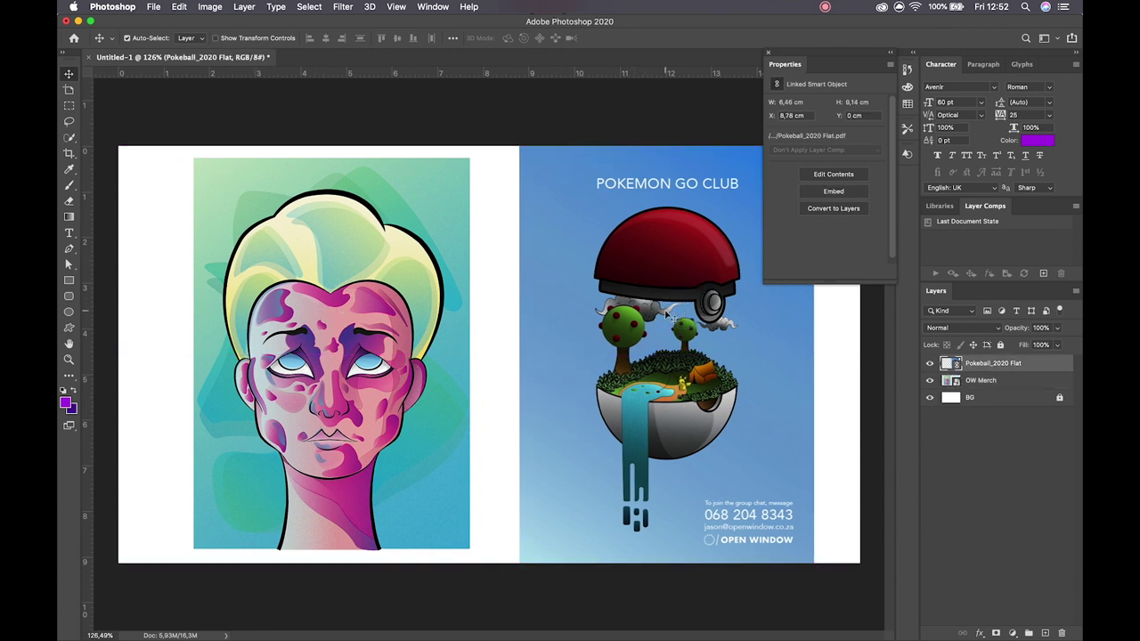
Select the OW Merch and Pokeball_2020 Flat layers in turn to compare their embedded and linked smart object properties.
left_click(952, 384)
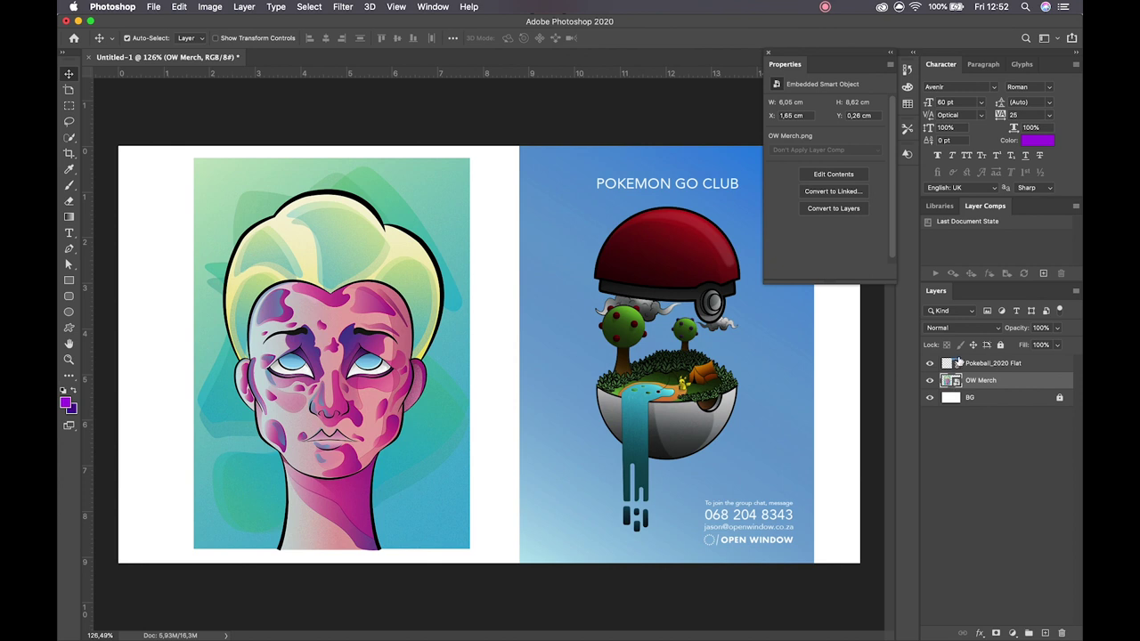
left_click(954, 363)
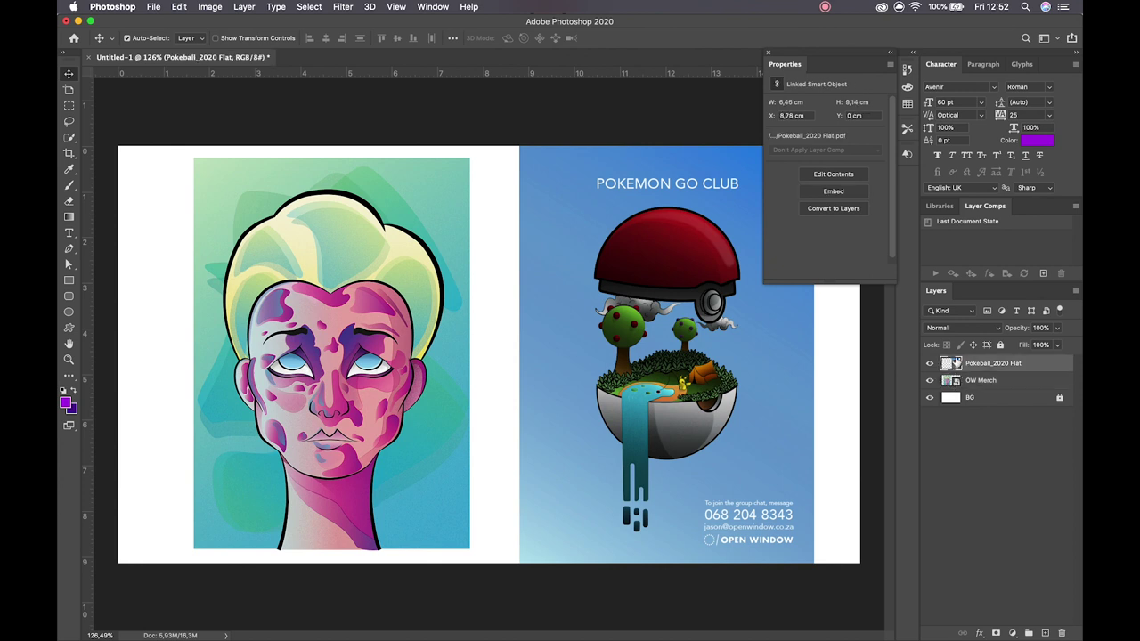
Hide the Pokeball_2020 Flat layer and move the OW Merch portrait to about X 4.68 cm.
left_click(954, 384)
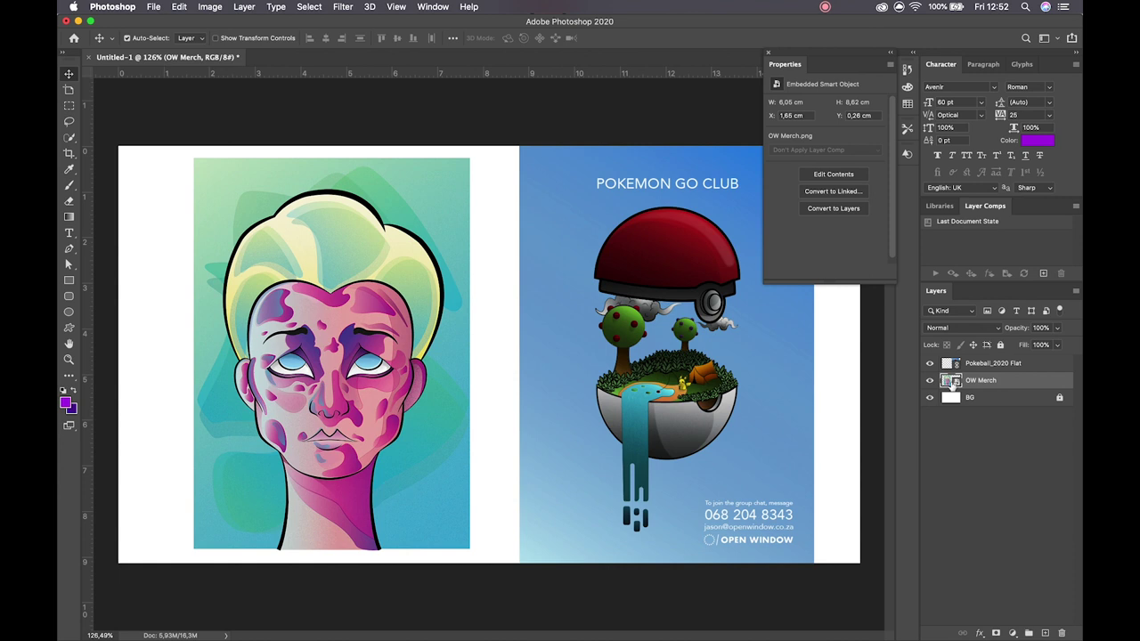
left_click(930, 363)
left_click_drag(446, 360, 523, 364)
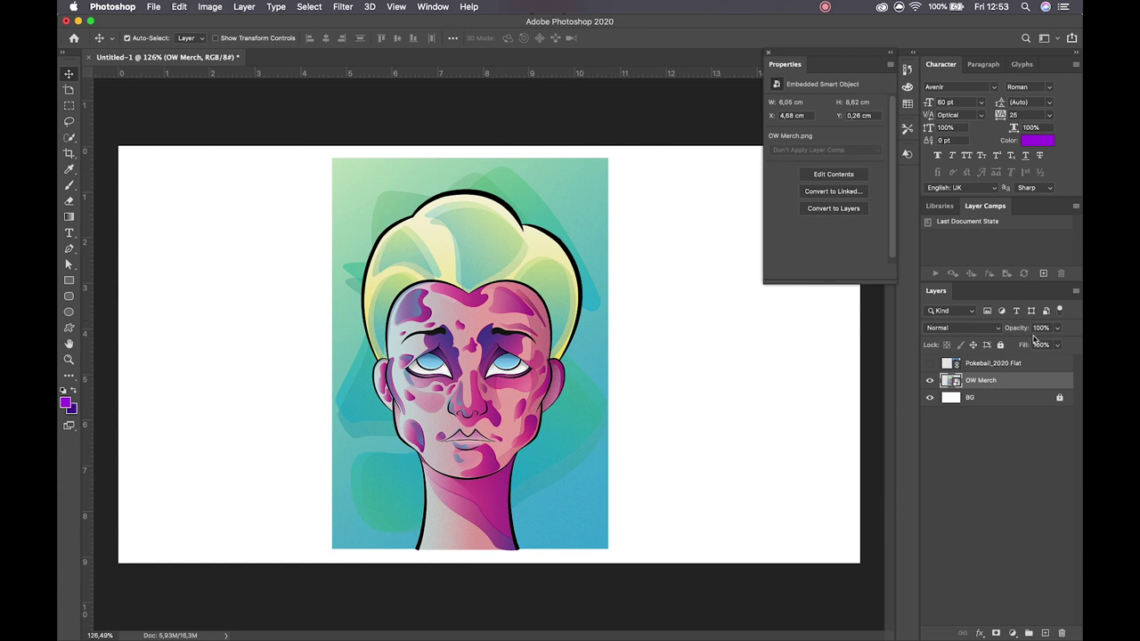
right_click(1014, 381)
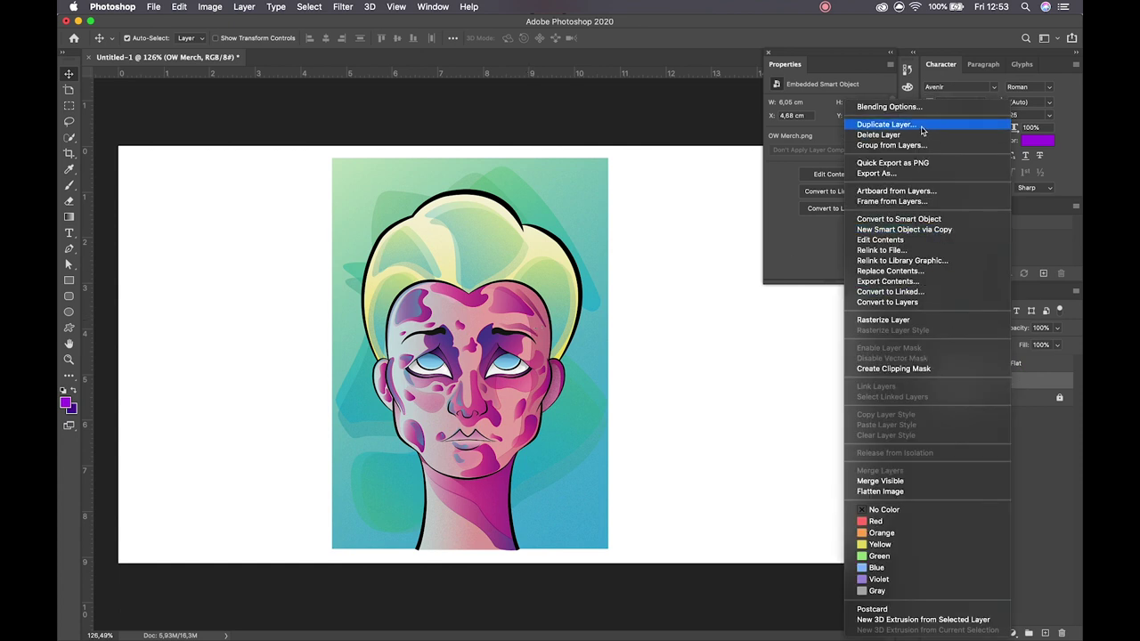
left_click(1053, 498)
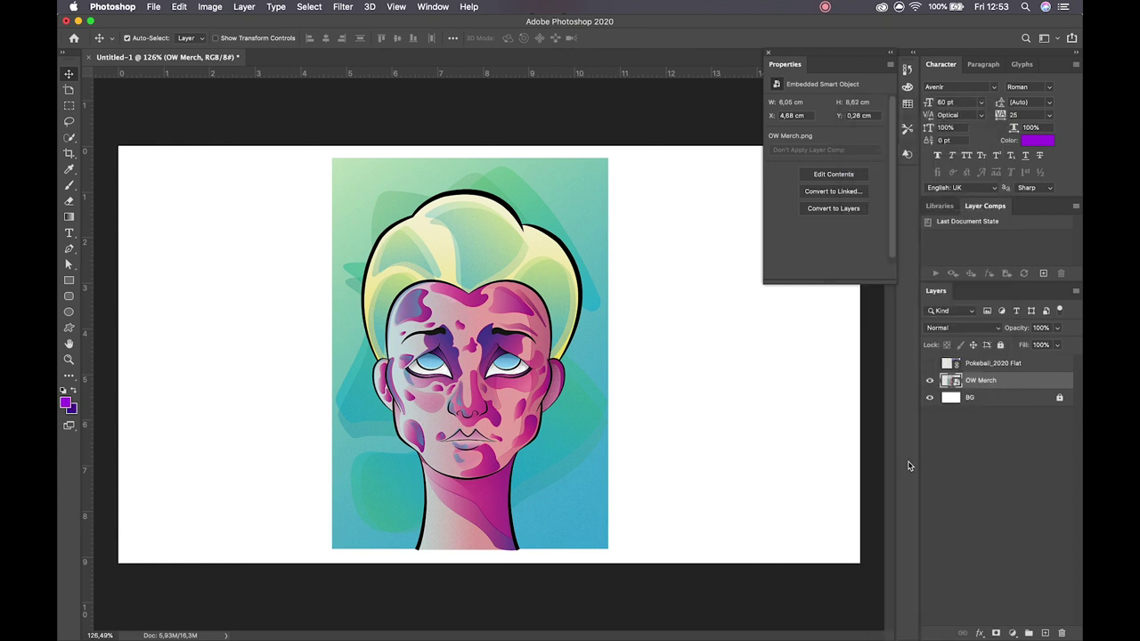
Place a duplicate of the OW Merch portrait at about X 9.56 cm and move the original to about X 2.37 cm.
left_click_drag(472, 319, 695, 318)
left_click_drag(422, 321, 321, 317)
left_click(1020, 382)
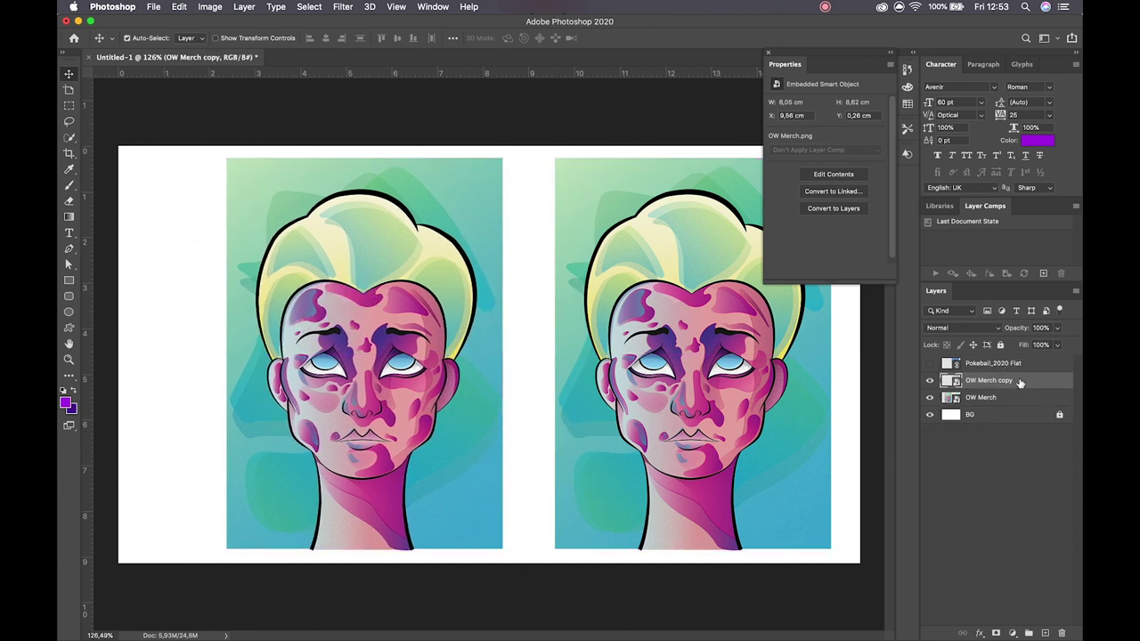
Rasterize the OW Merch copy layer into a pixel layer.
right_click(1019, 382)
key("Escape")
right_click(1024, 385)
left_click(942, 319)
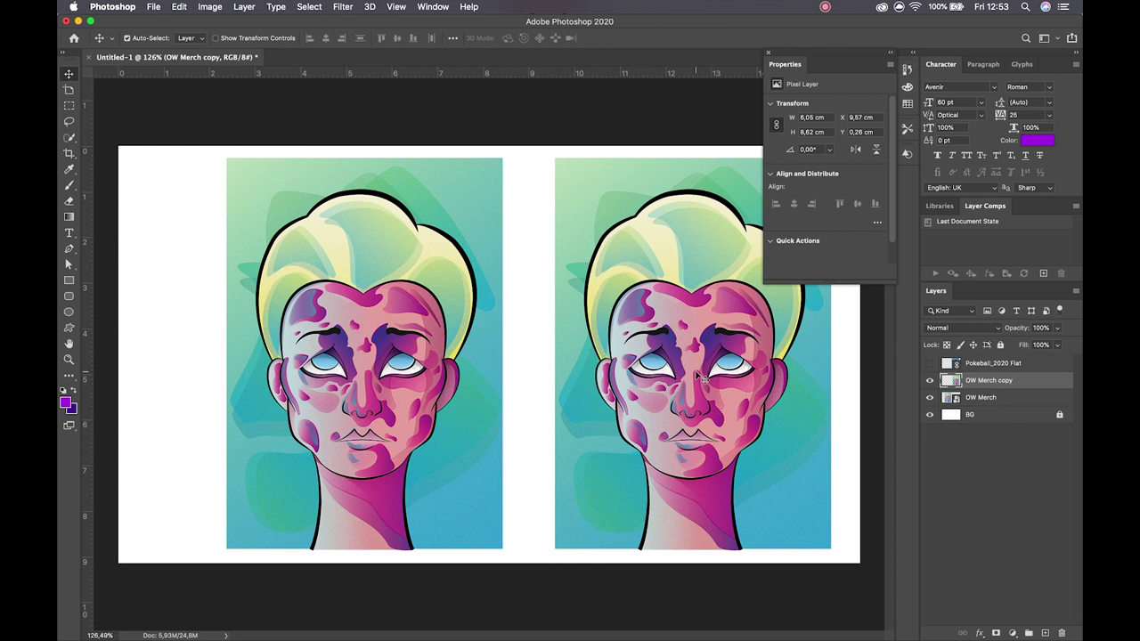
Shrink the original OW Merch smart object proportionally to about 1.35% with Free Transform.
left_click(1020, 396)
left_click(1007, 405)
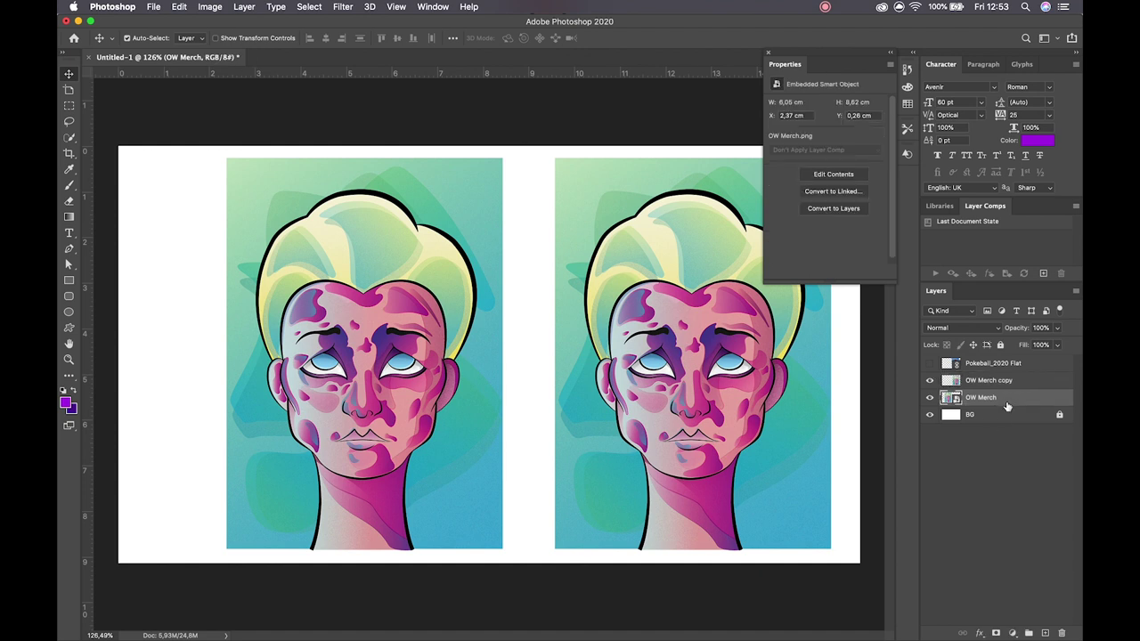
key("super+t")
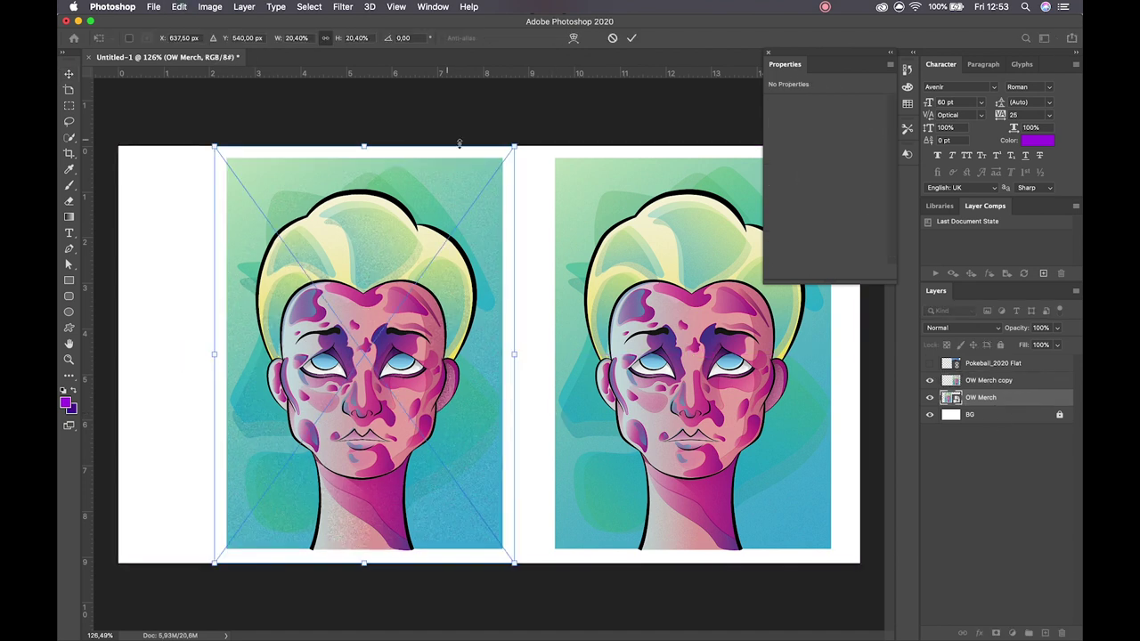
left_click_drag(515, 143, 233, 537)
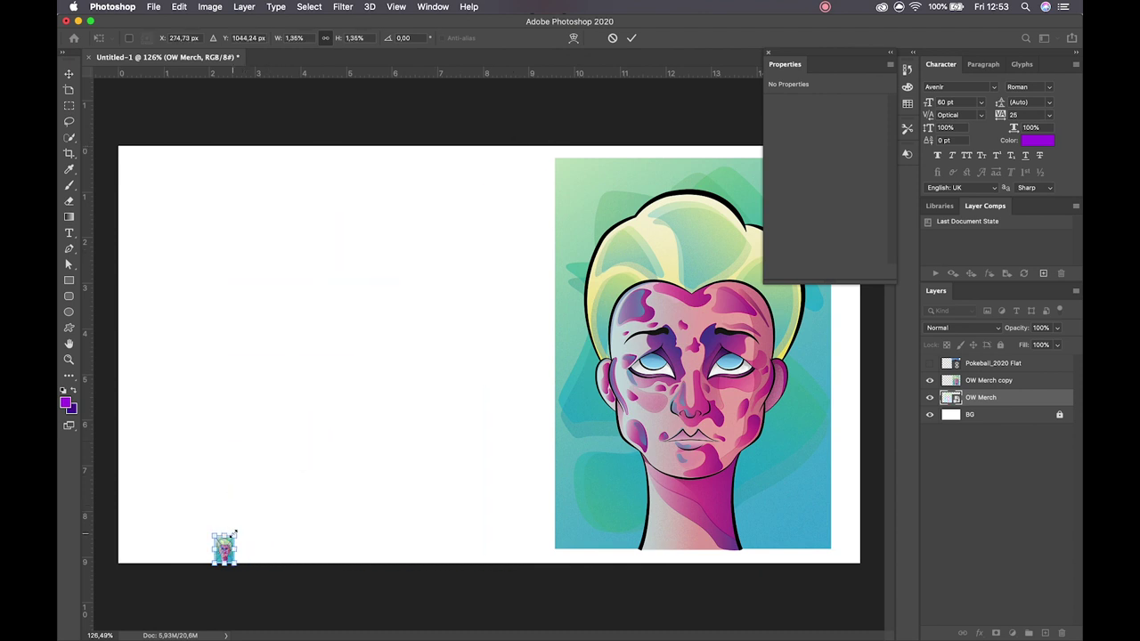
key("Return")
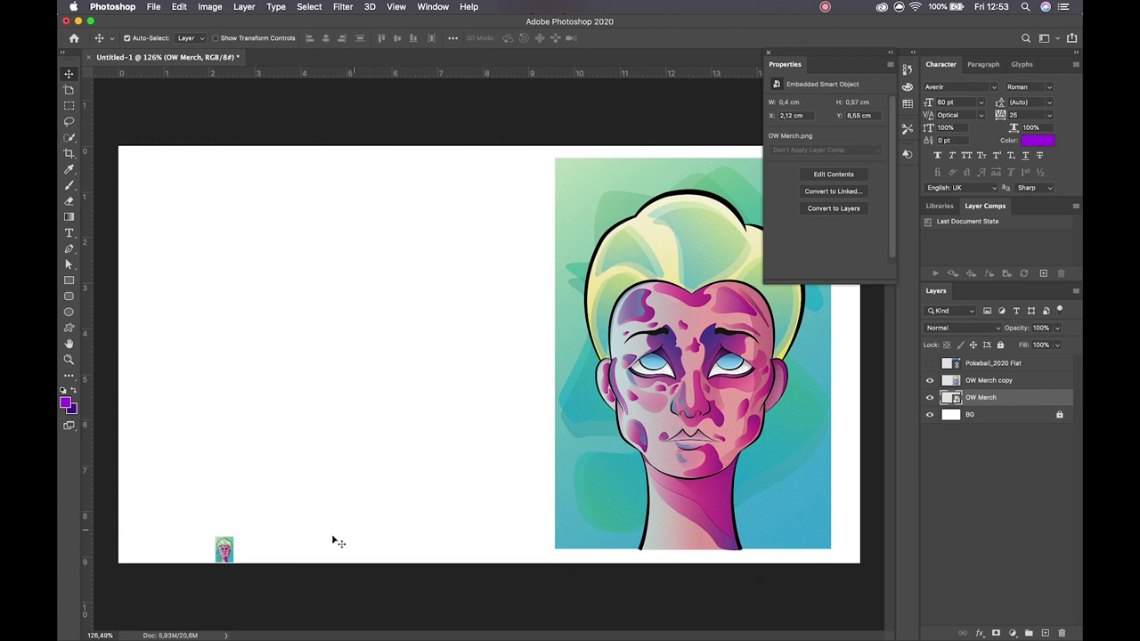
Enlarge the tiny OW Merch smart object back to about 20.42% with Free Transform.
key("super+t")
left_click_drag(238, 535, 539, 160)
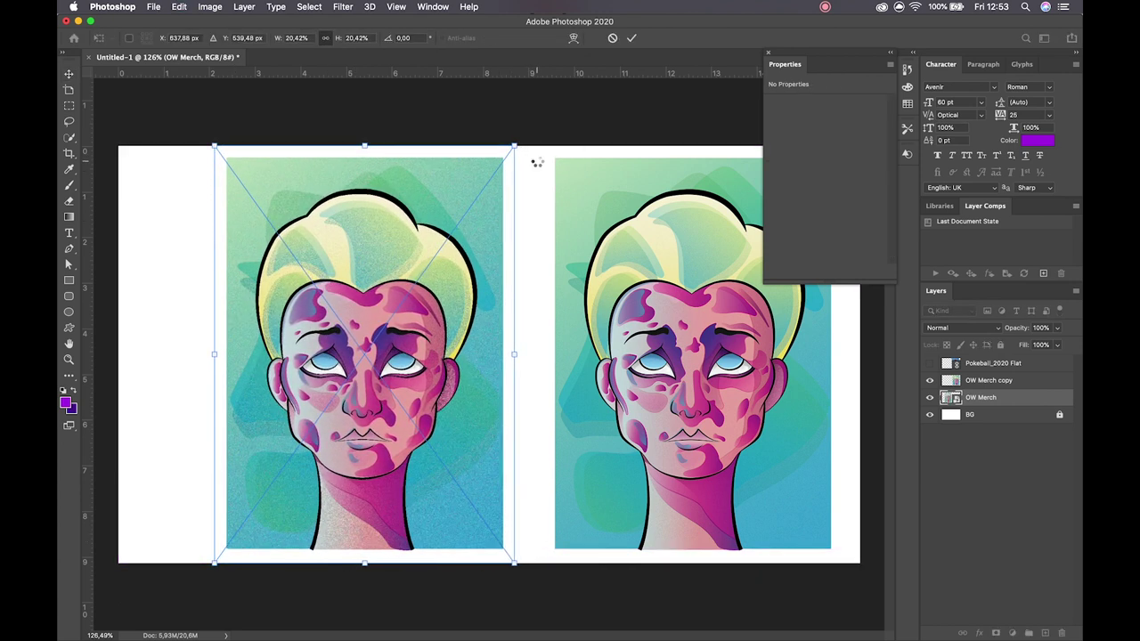
key("Return")
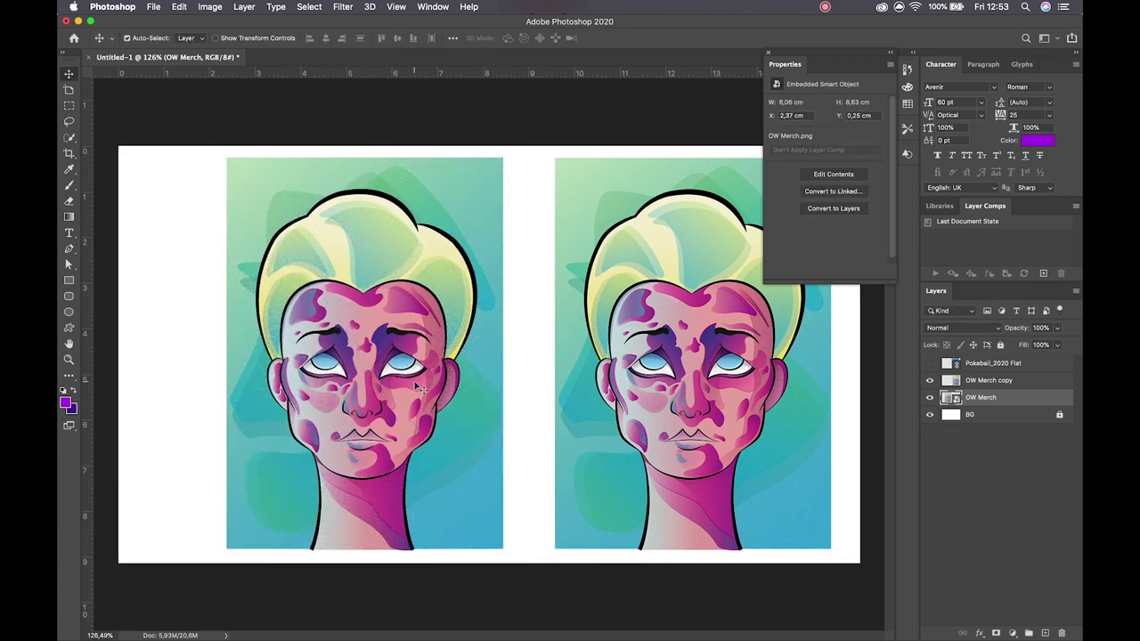
Scale the rasterized OW Merch copy down and back up to about 6.04 x 8.54 cm, and delete that copy.
left_click(1024, 385)
key("super+t")
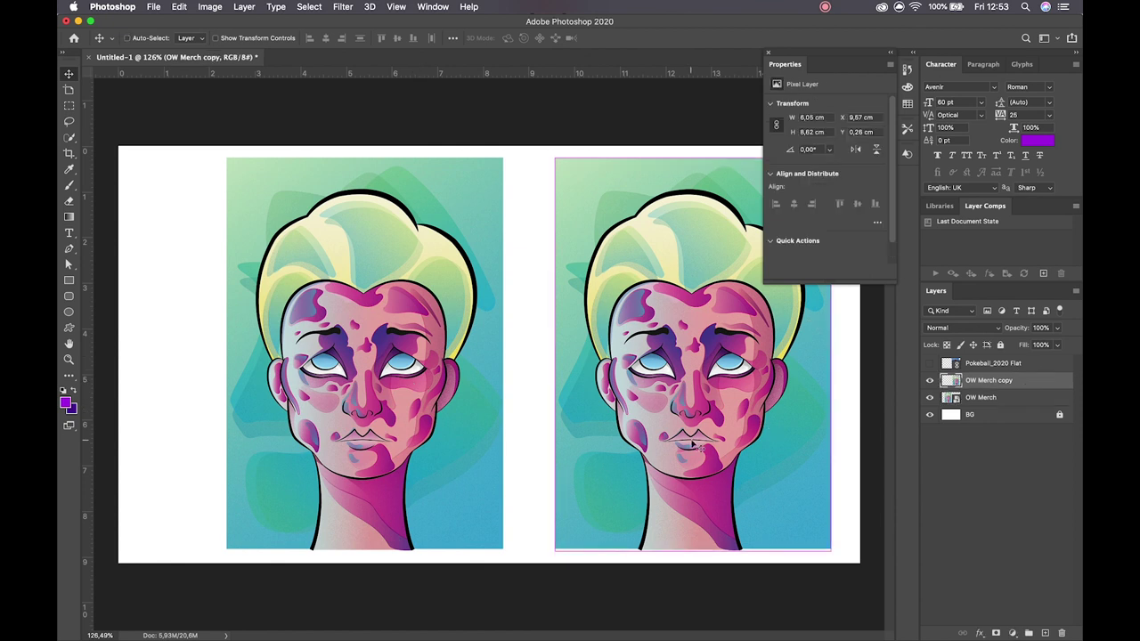
left_click_drag(609, 336, 598, 332)
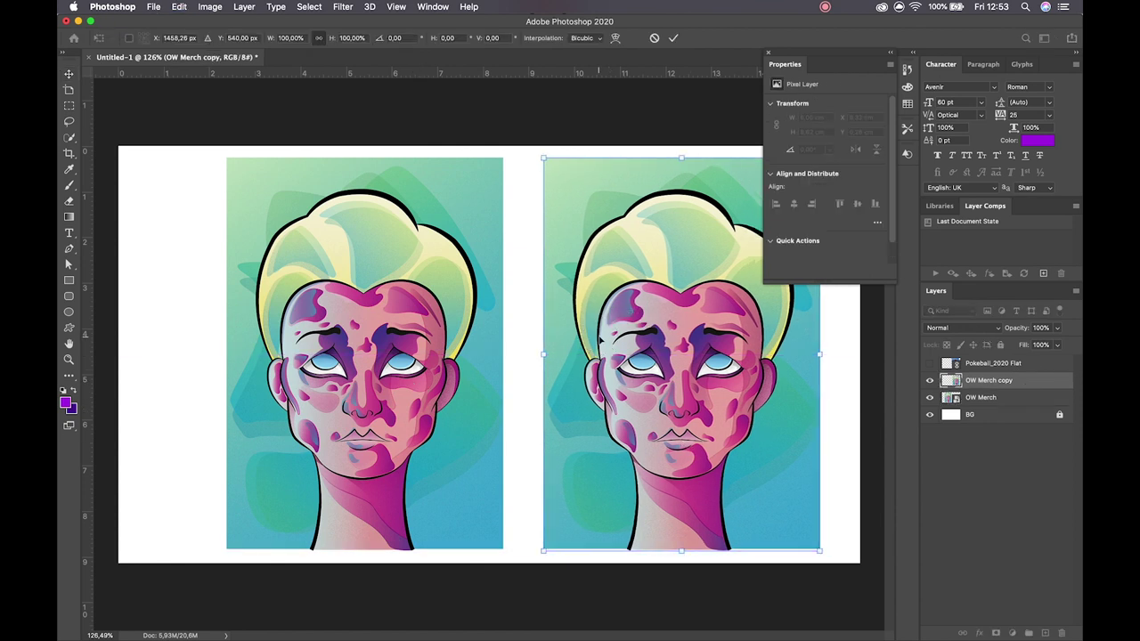
mouse_move(543, 157)
left_mouse_down()
mouse_move(694, 453)
mouse_move(756, 544)
mouse_move(697, 389)
mouse_move(552, 219)
mouse_move(569, 221)
mouse_move(572, 198)
mouse_move(517, 140)
mouse_move(533, 169)
left_mouse_up()
key("Return")
key("super+t")
key("Return")
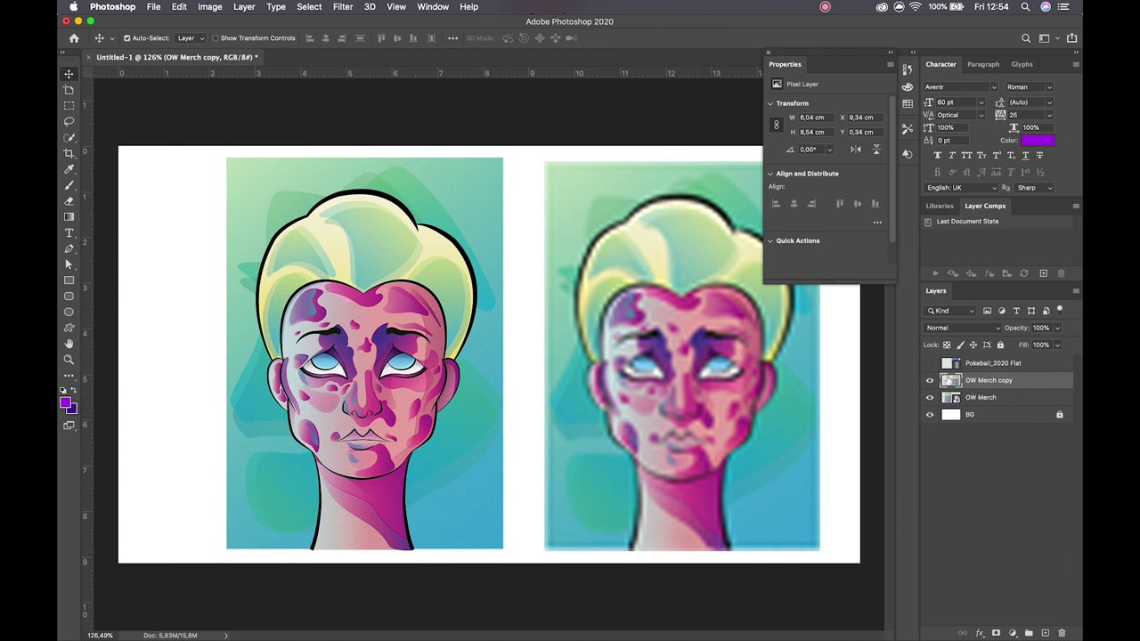
key("BackSpace")
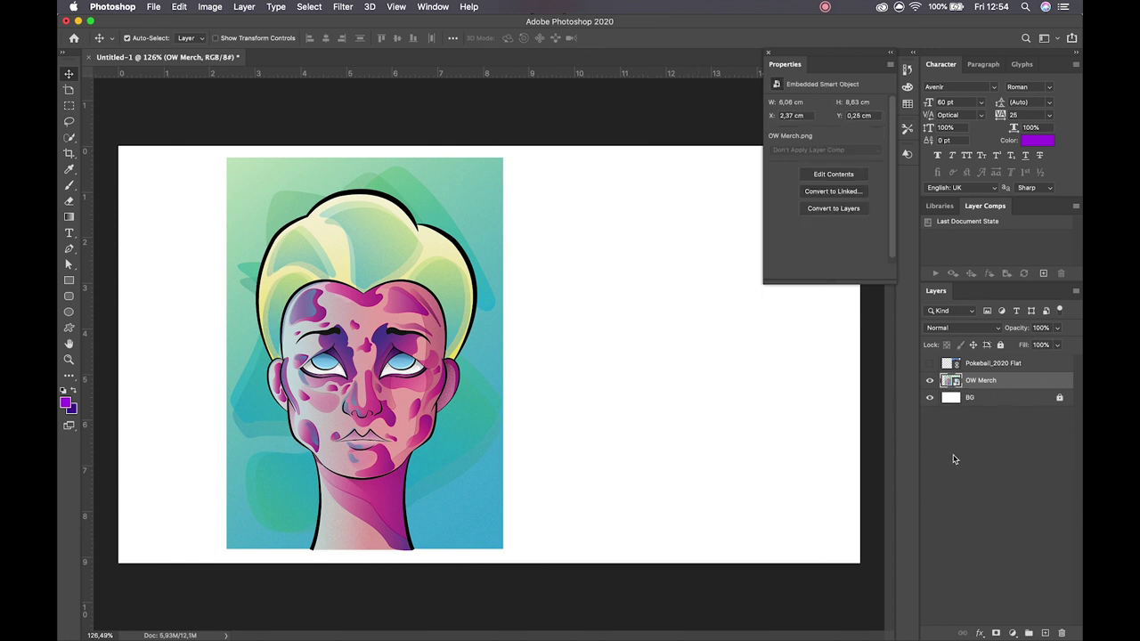
Duplicate the OW Merch layer in place and put the original layer into a new group.
key("super+j")
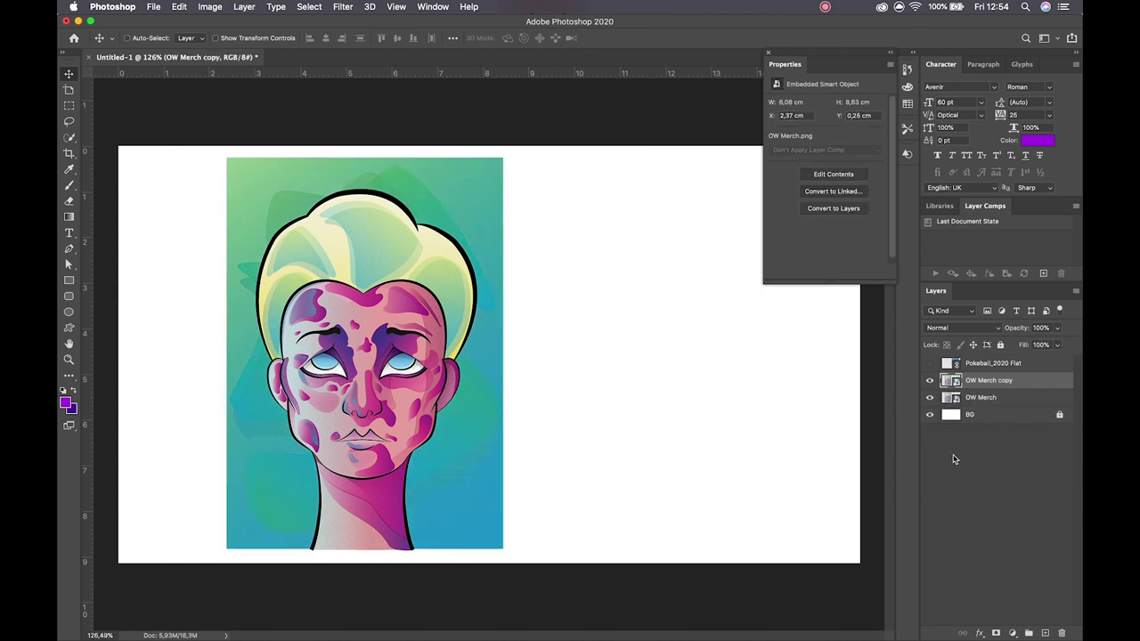
left_click(1016, 399)
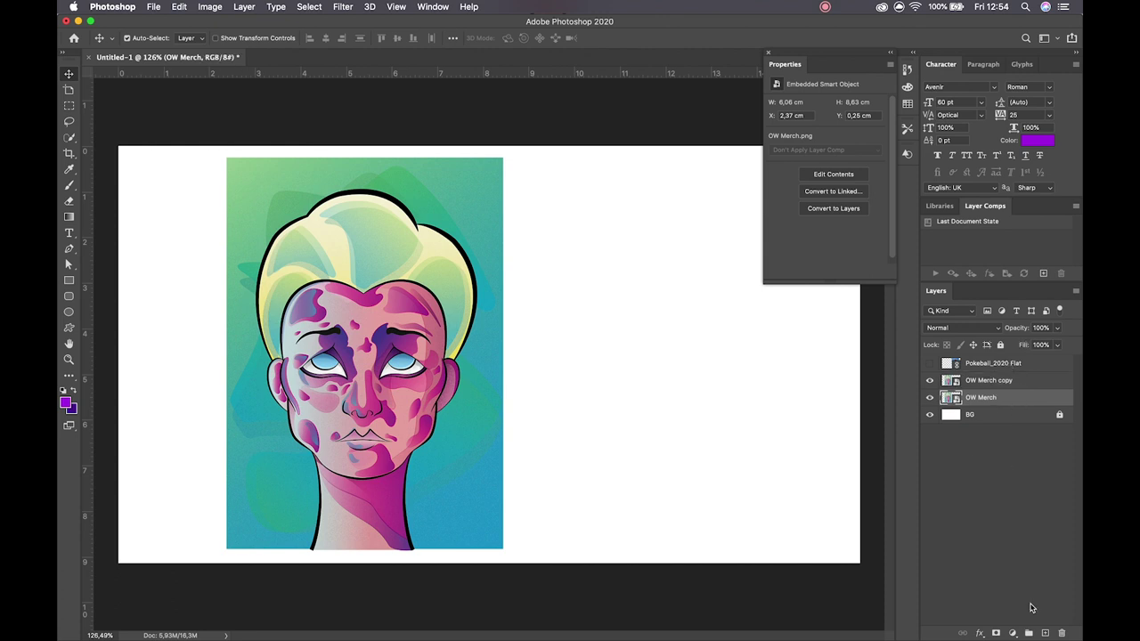
left_click(1028, 632)
left_click_drag(1000, 416, 1002, 398)
Rename the new group as OG Assets and hide it.
double_click(977, 397)
type("OG")
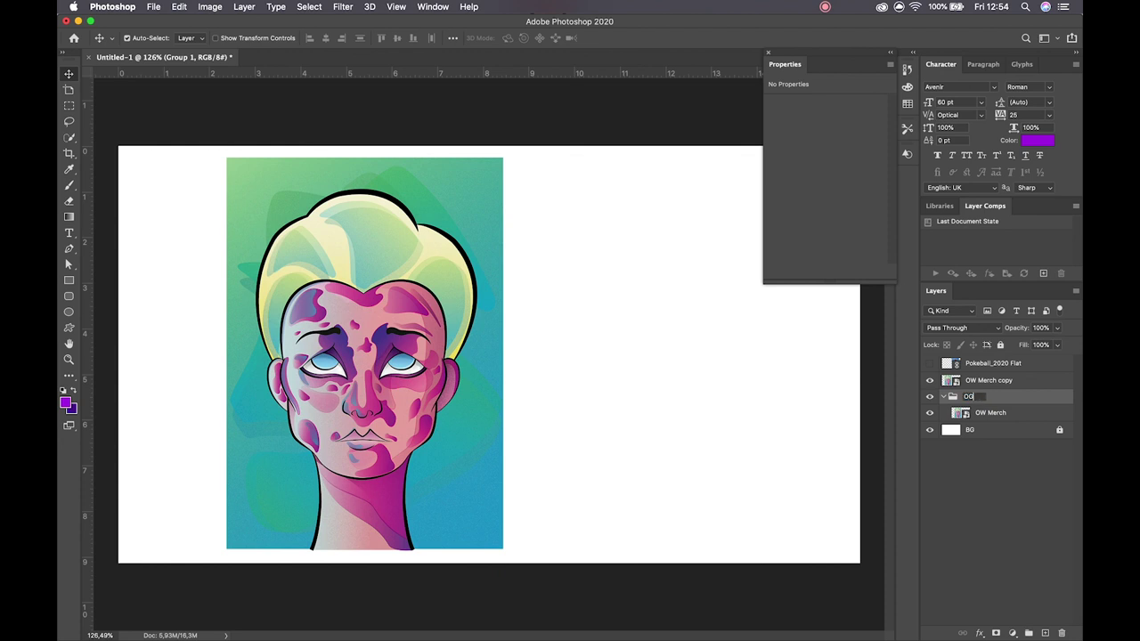
type(" Assets")
key("Return")
left_click(930, 396)
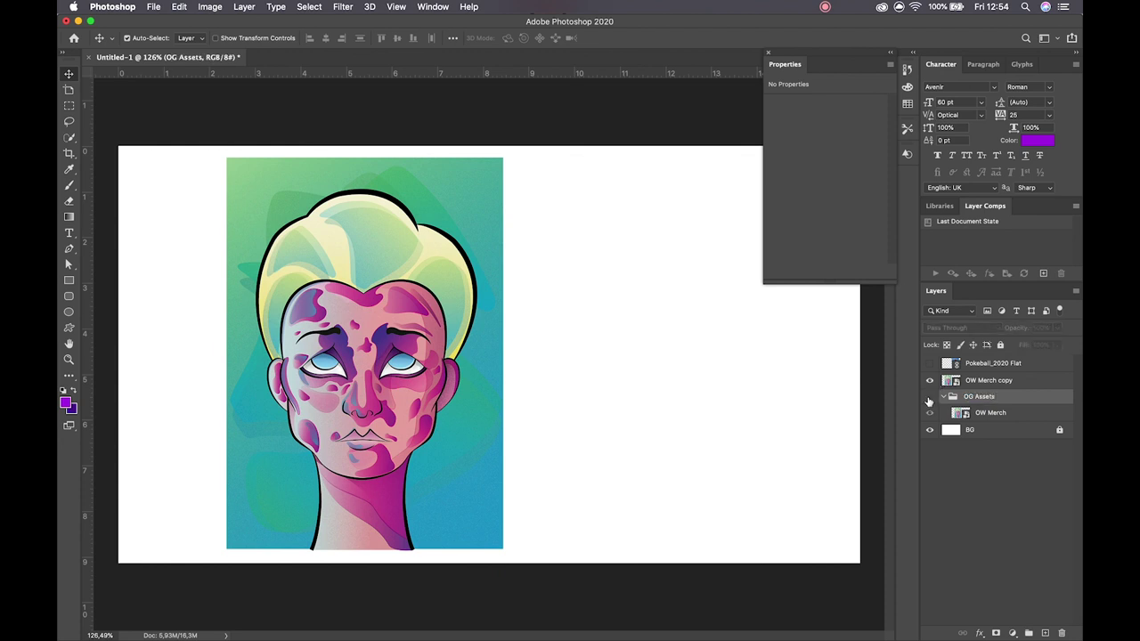
Rasterize the duplicated OW Merch copy layer above the OG Assets group.
left_click(993, 384)
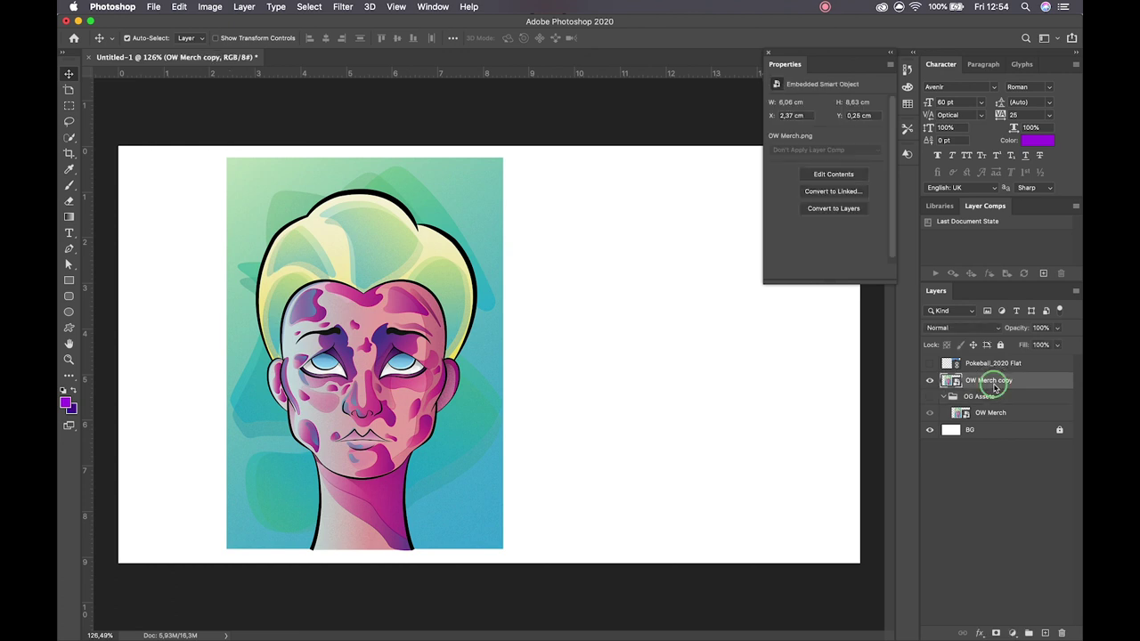
right_click(995, 387)
left_click(916, 327)
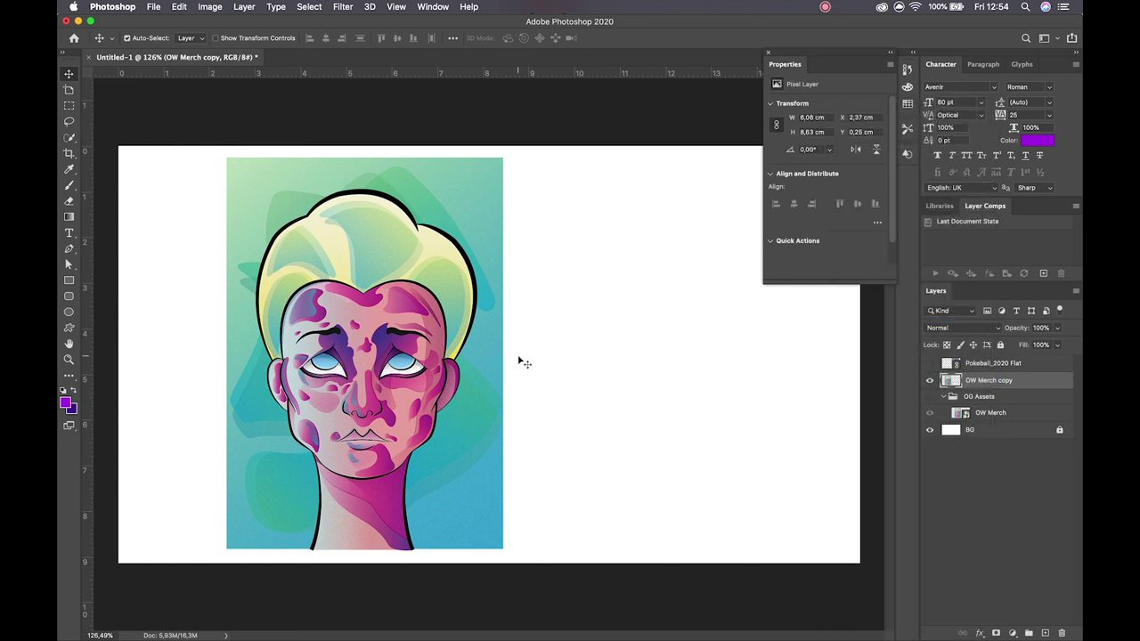
Test a purple brush stroke and a thin eraser stroke on the rasterized portrait, and undo both.
key("b")
mouse_move(333, 183)
left_mouse_down()
mouse_move(347, 321)
mouse_move(398, 417)
left_mouse_up()
key("e")
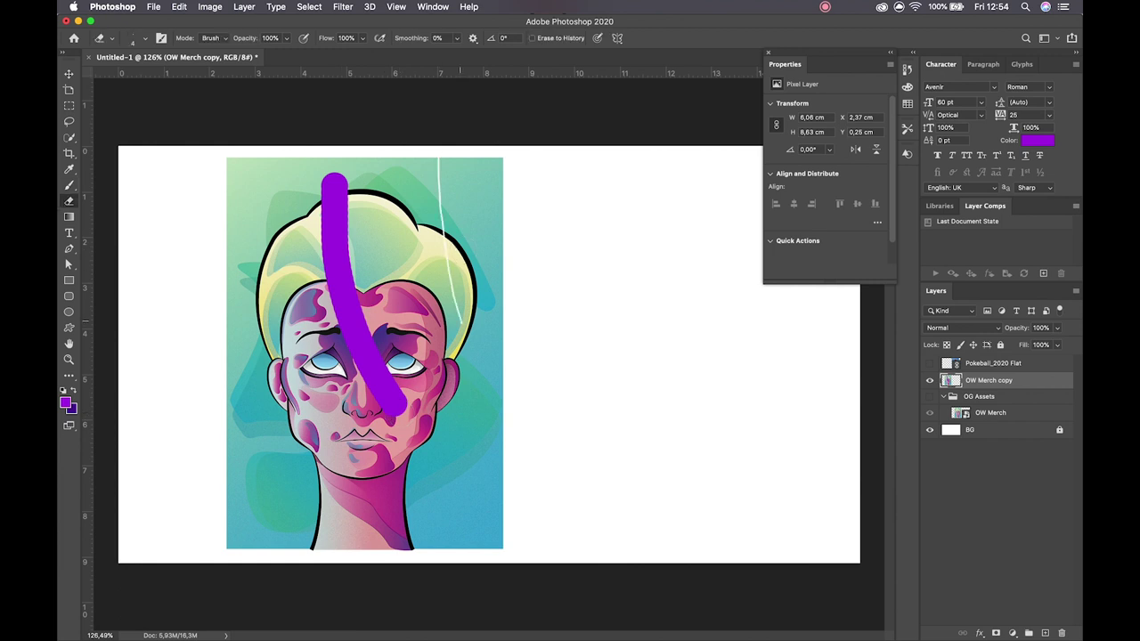
key("super+z")
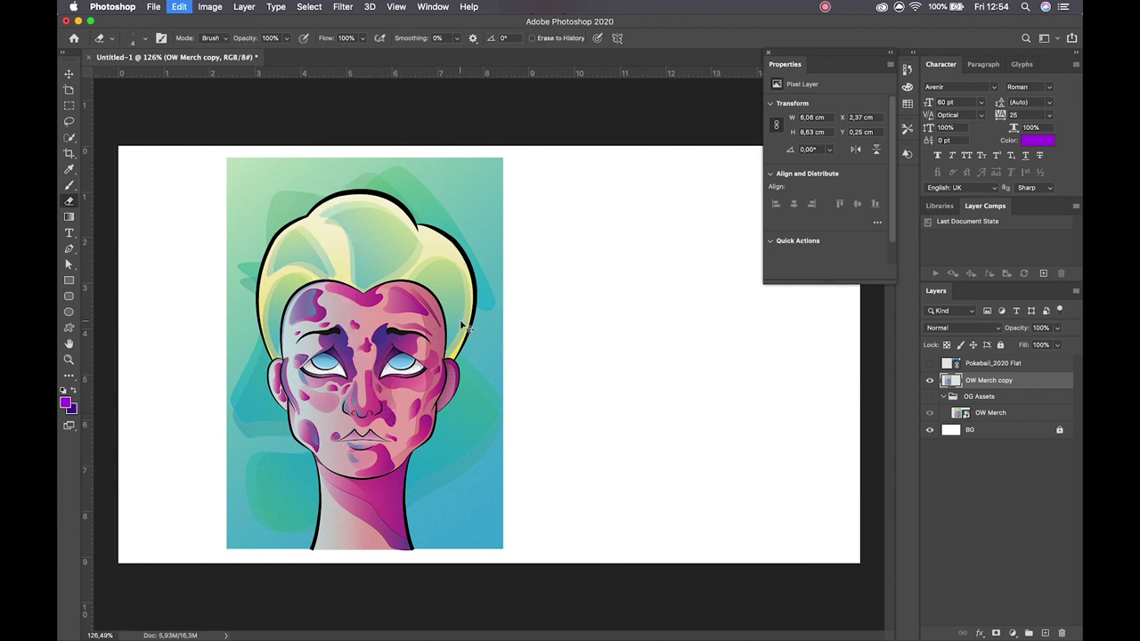
Show the original OW Merch layer instead of its copy and try to brush on it, declining to rasterize the smart object.
left_click(930, 412)
left_click(930, 380)
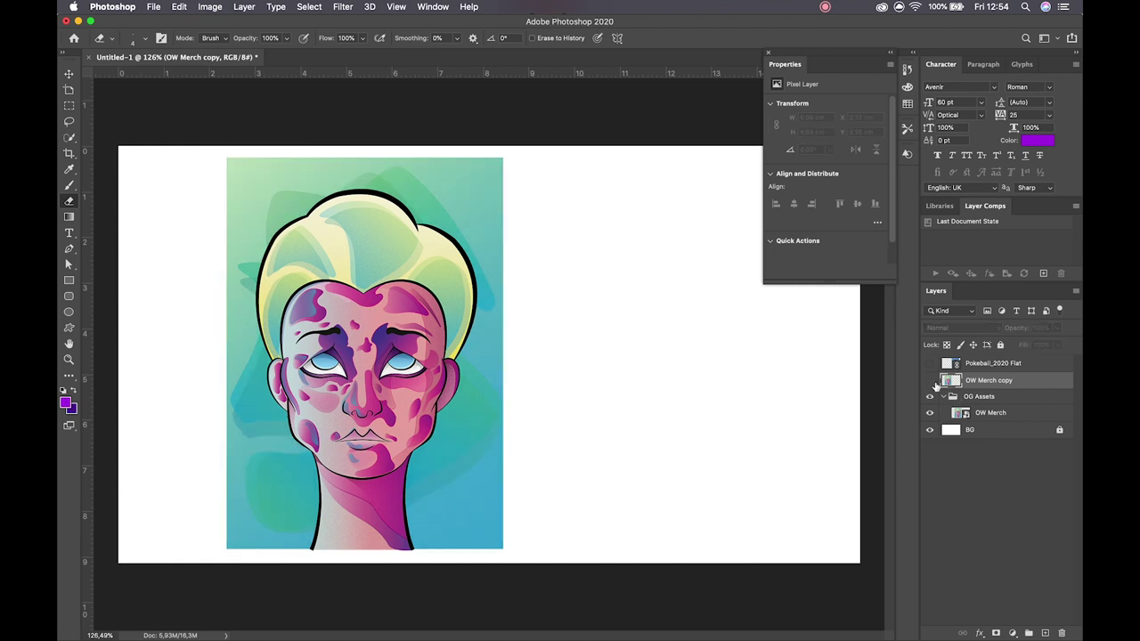
left_click(990, 413)
key("b")
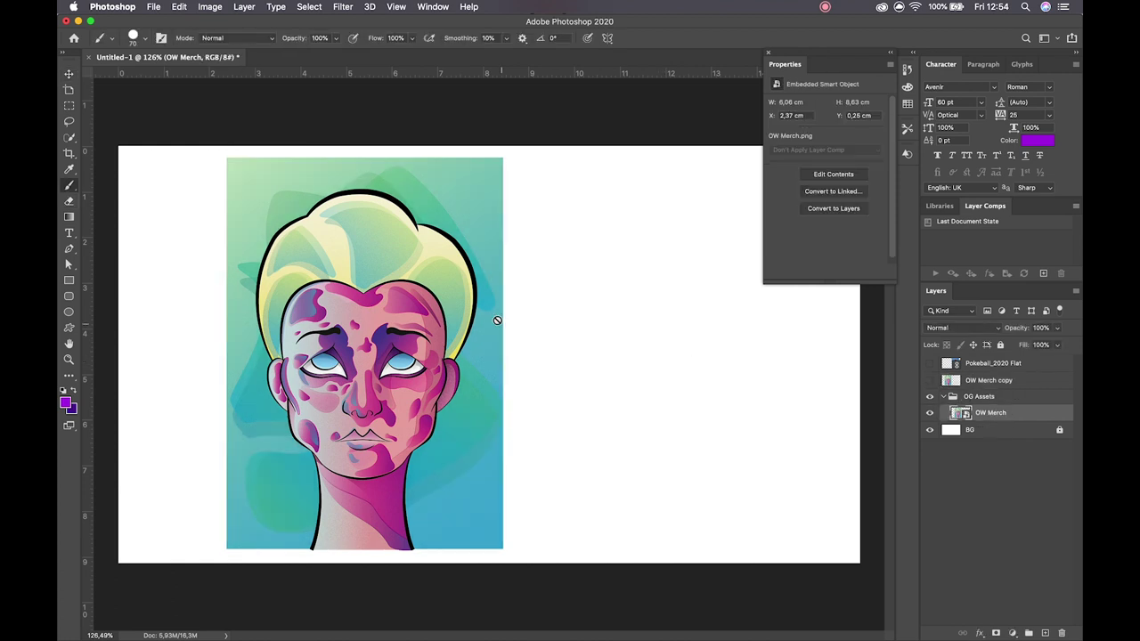
left_click(323, 220)
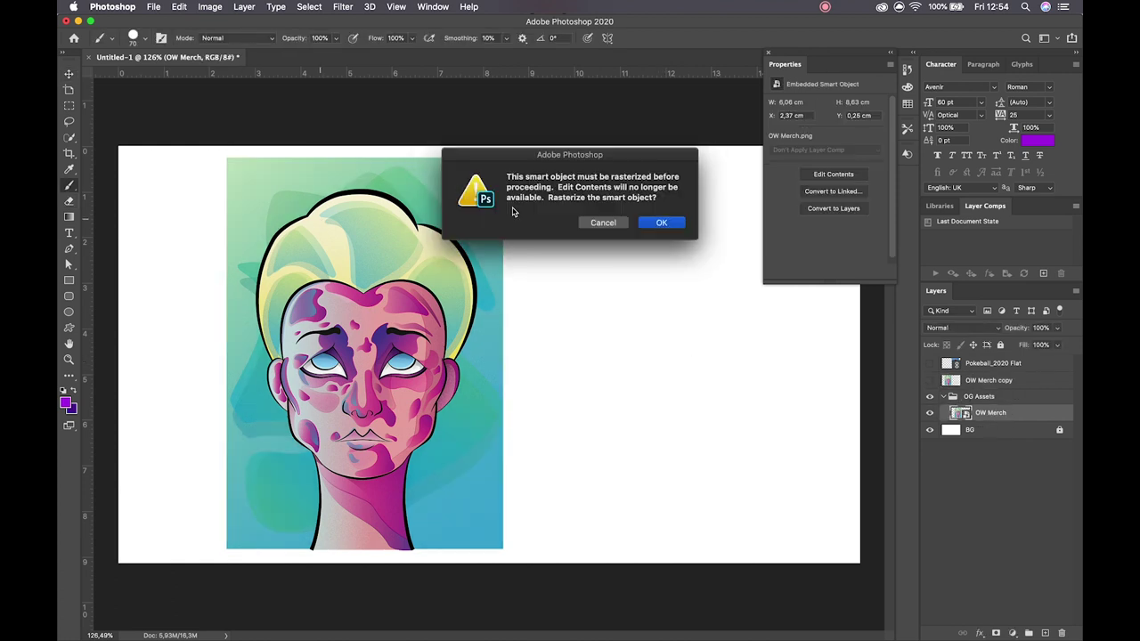
left_click(594, 222)
key("v")
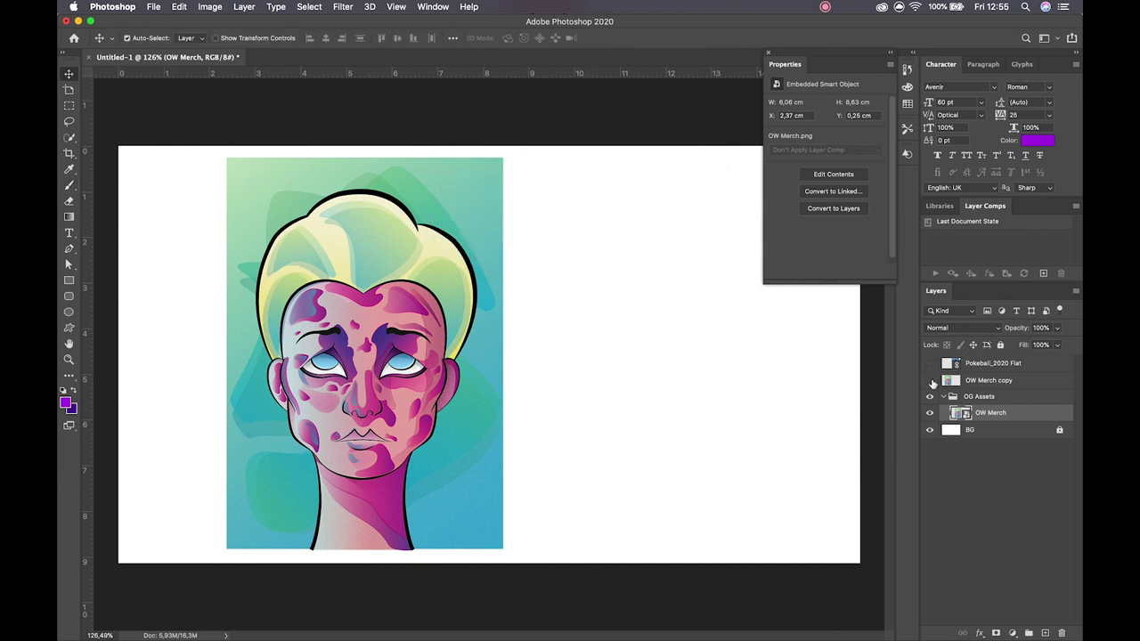
Collapse and hide the OG Assets group, and show the OW Merch copy layer.
left_click(944, 396)
left_click(929, 380)
left_click(929, 396)
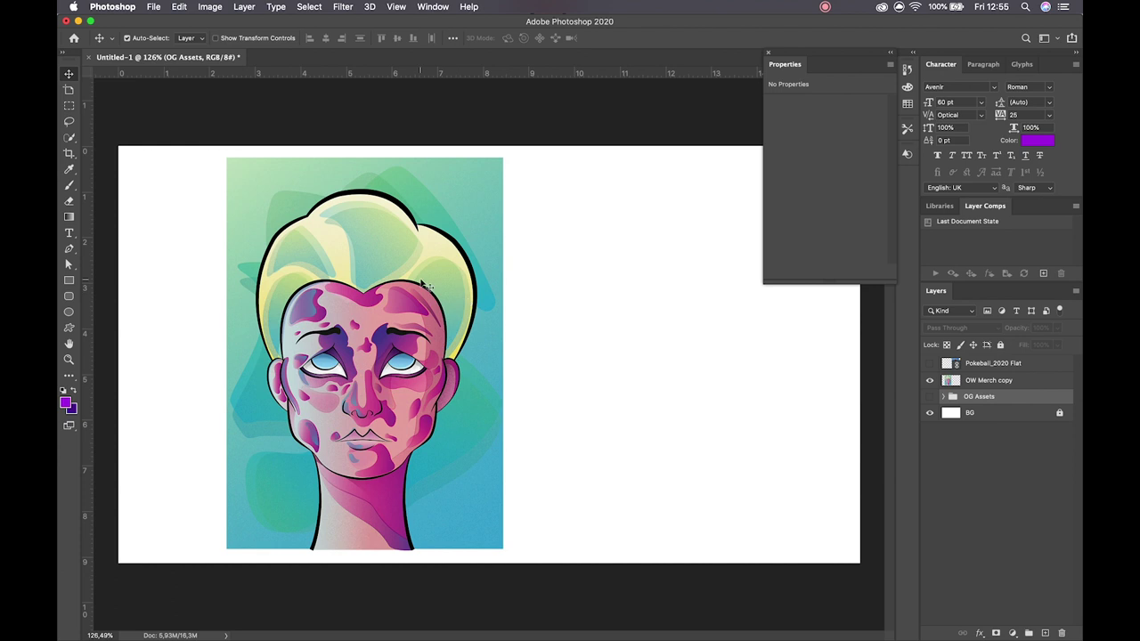
Draw a white artboard about 7.02 x 6.23 cm, overlapping the canvas's upper-left corner.
key("z")
left_click_drag(590, 314, 552, 312)
key("v")
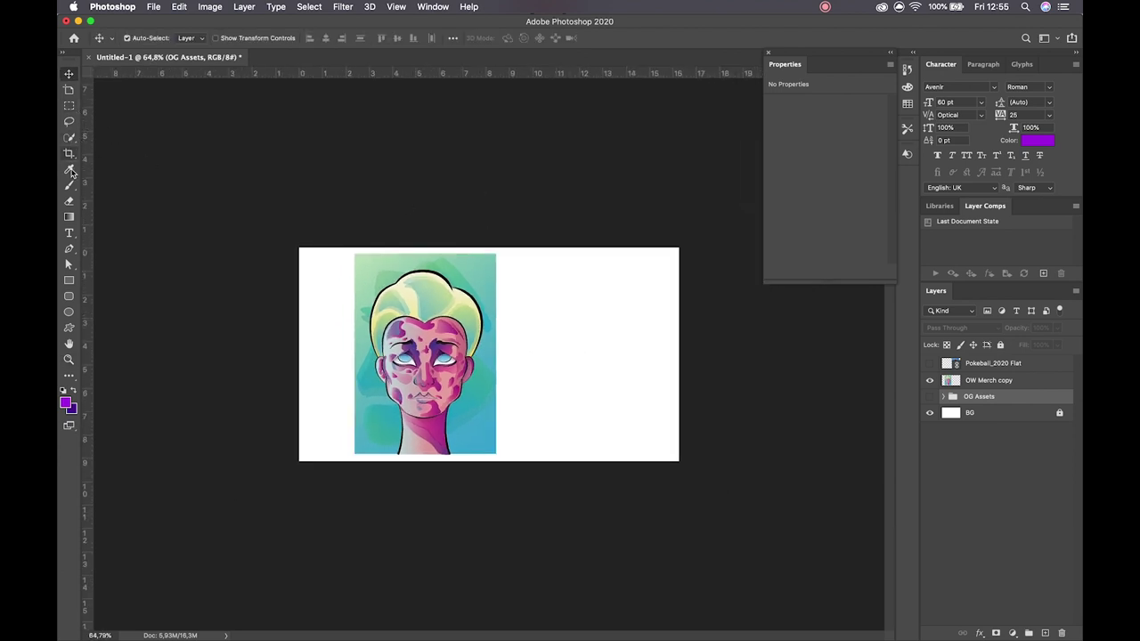
left_click(70, 92)
left_click_drag(225, 121, 350, 248)
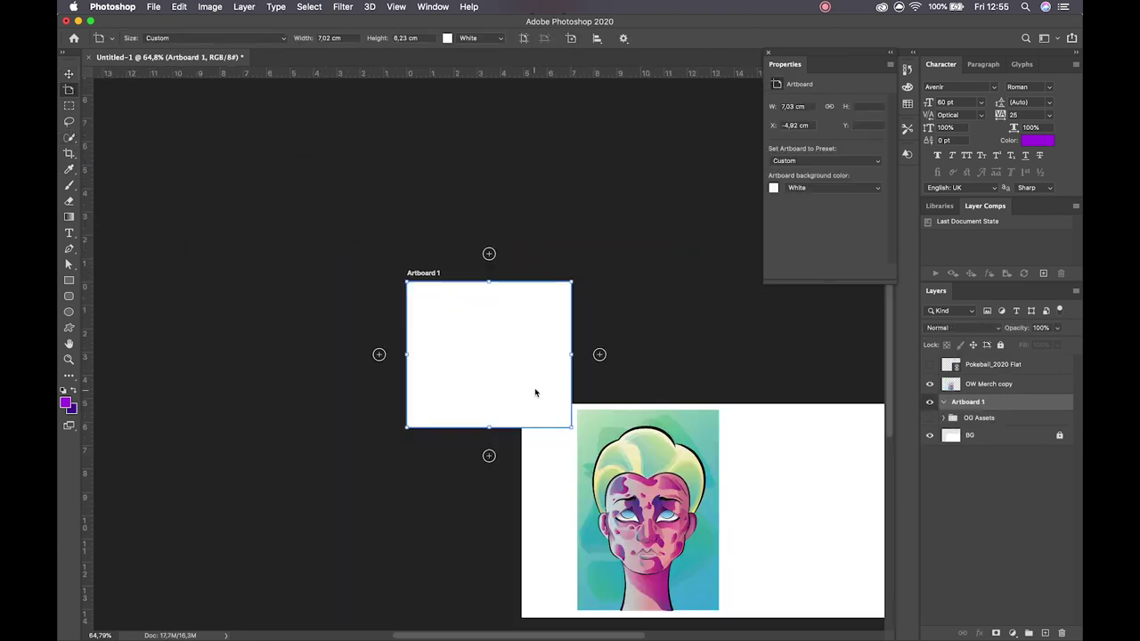
Extend the new artboard's height by moving its upper edge upward.
key("shift+v")
left_click(401, 258)
left_click(474, 298)
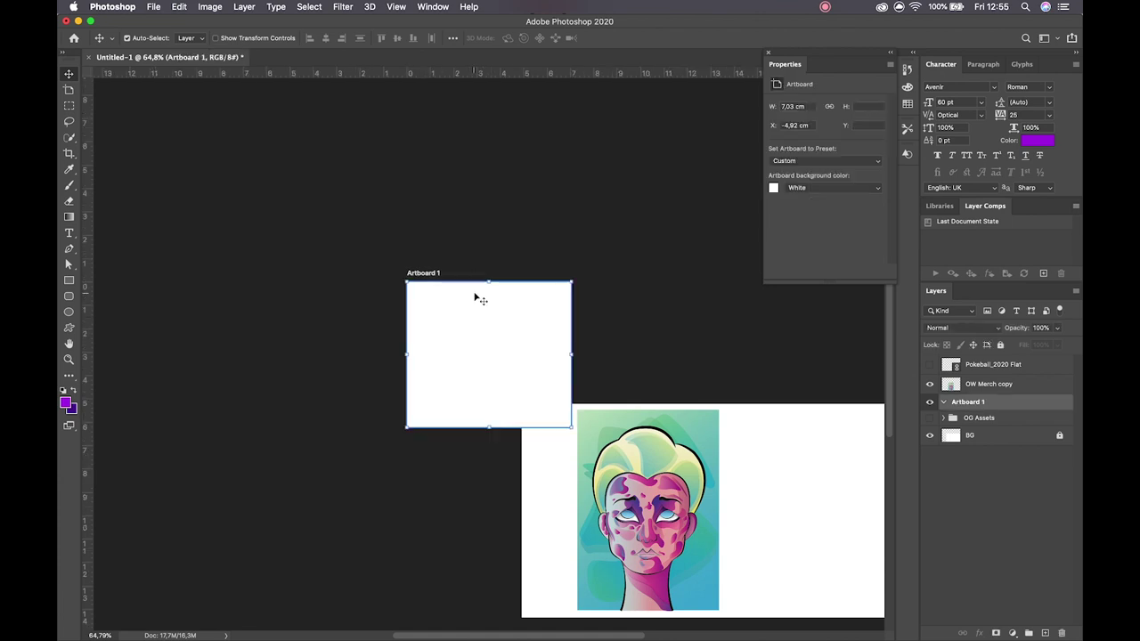
left_click_drag(488, 281, 488, 171)
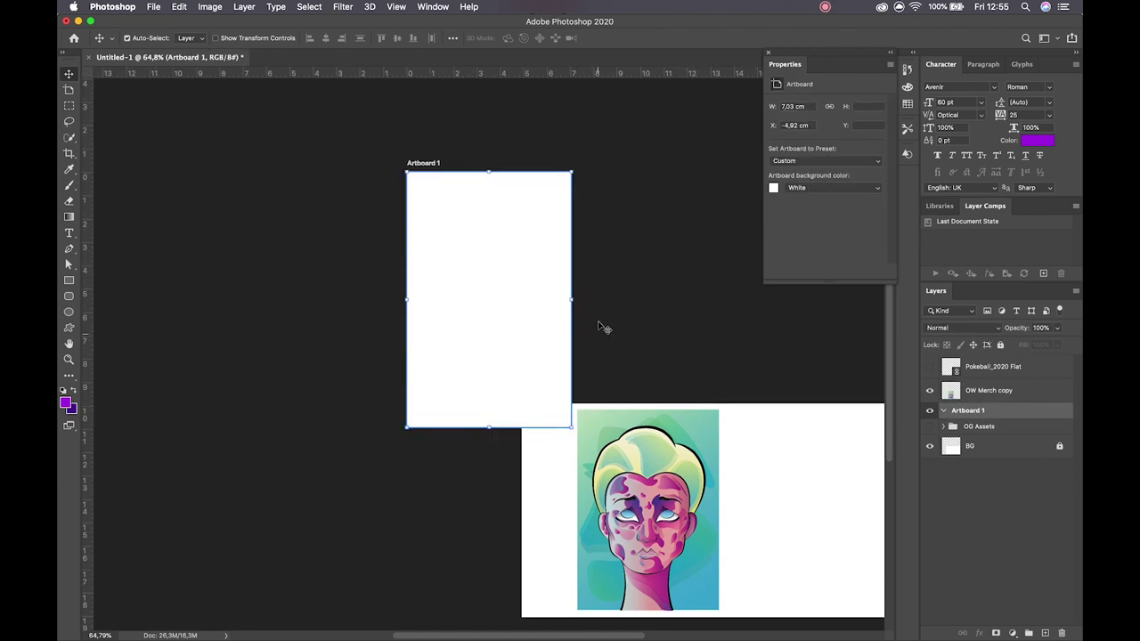
left_click_drag(599, 326, 478, 320)
Ungroup the artboard, and undo the ungrouping together with all the artboard edits.
key("super+shift+g")
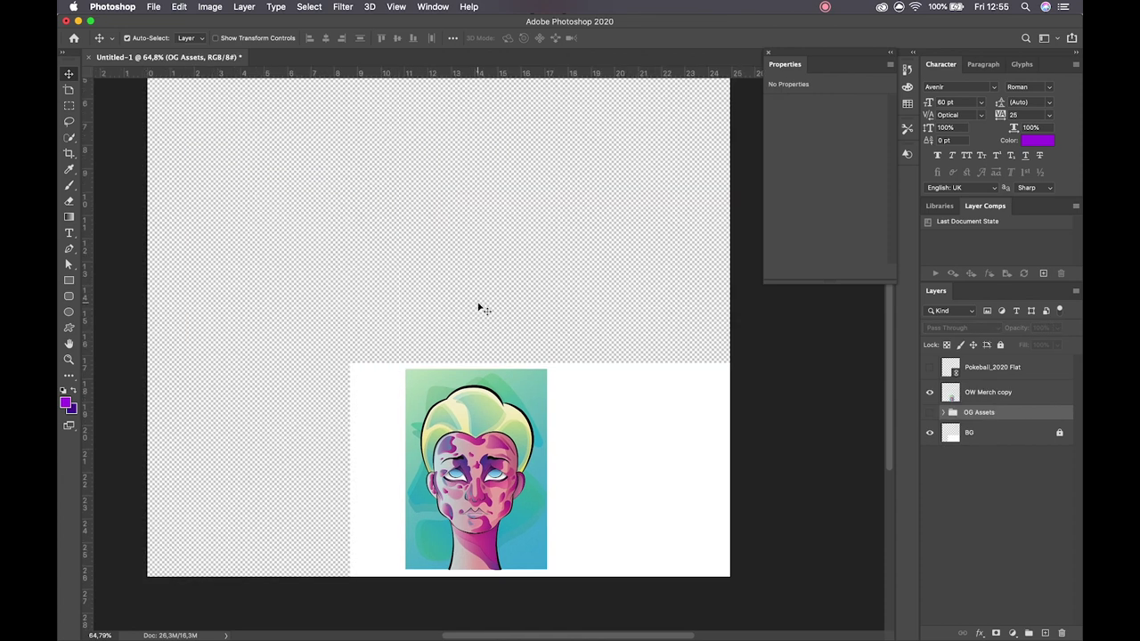
key("super+z")
key("super+z")
key("super+z")
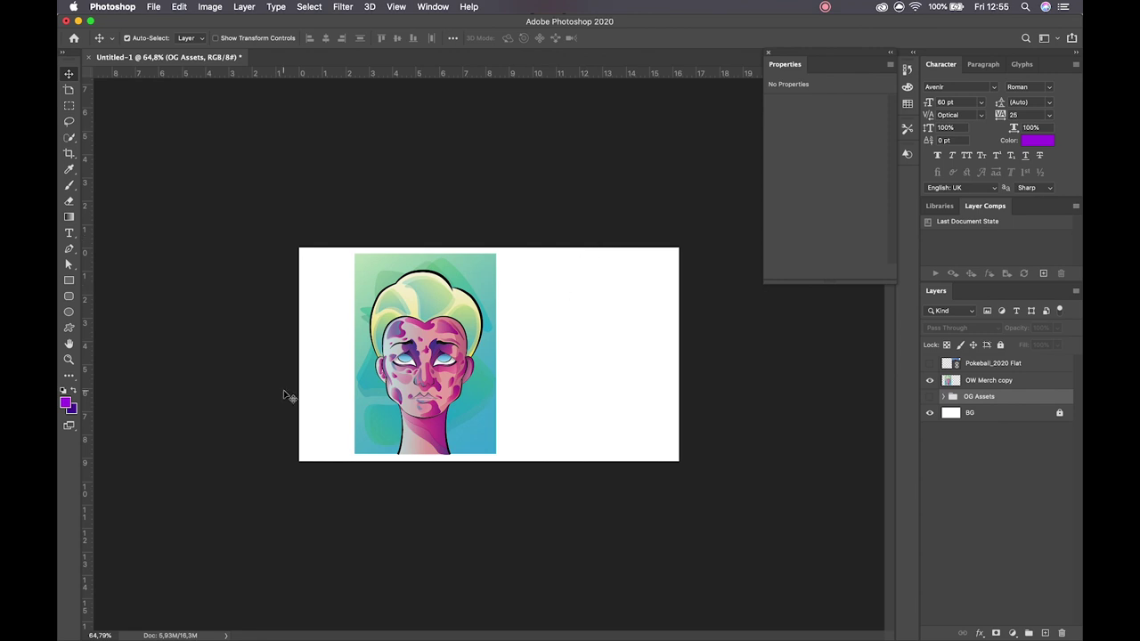
Select the OW Merch copy portrait layer and add a white layer mask to it.
left_click(426, 311)
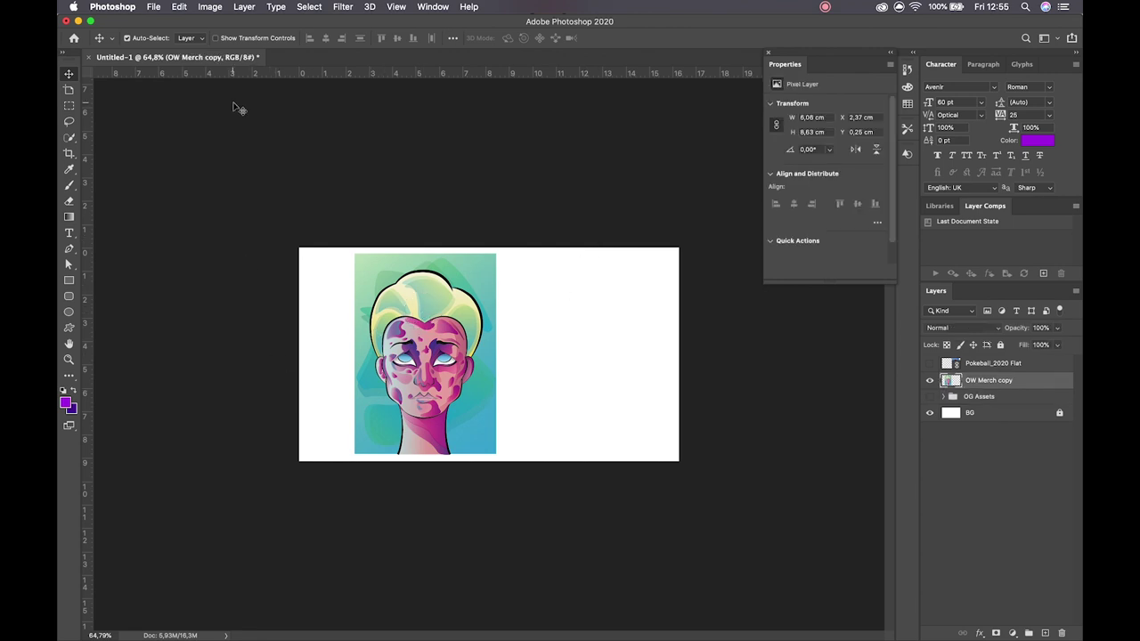
key("z")
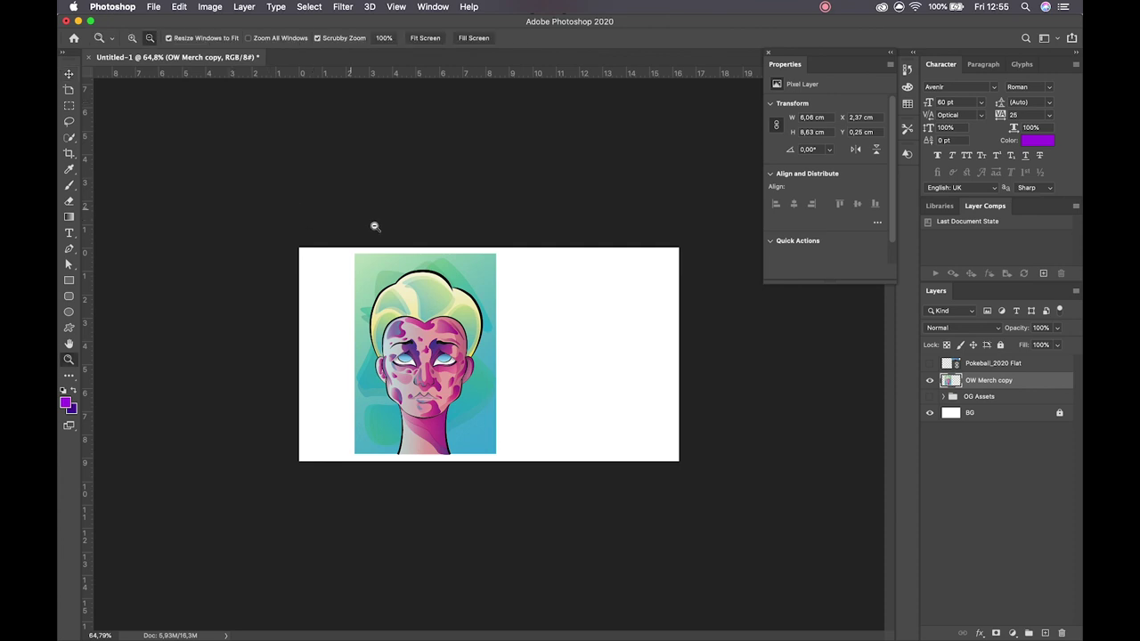
left_click(430, 300, "alt")
left_click_drag(474, 362, 500, 351)
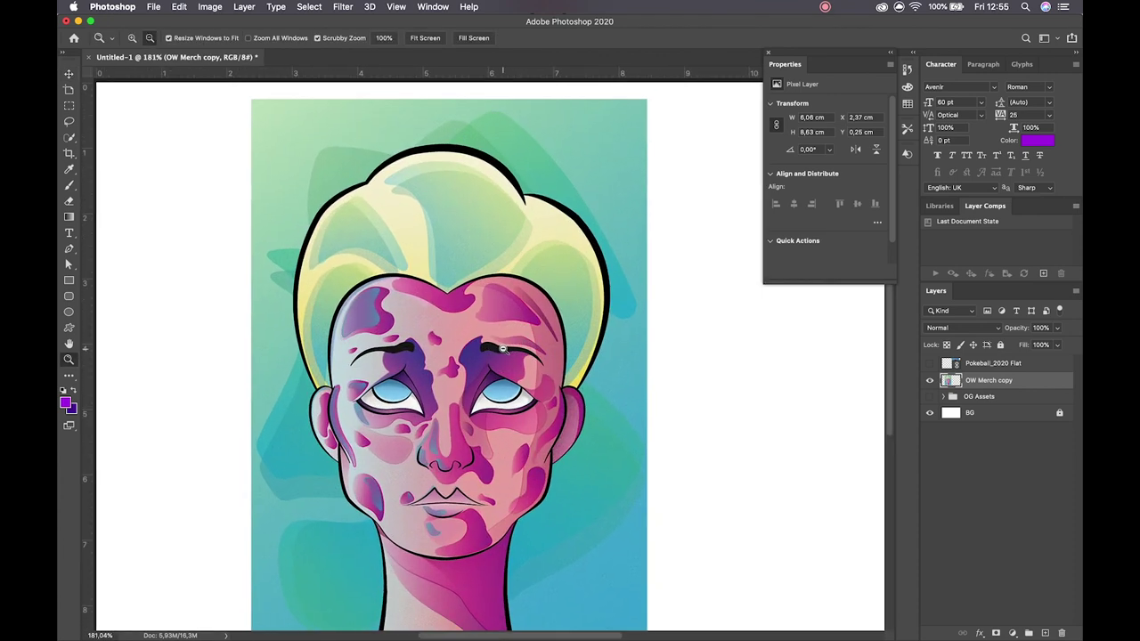
left_click_drag(476, 277, 484, 238)
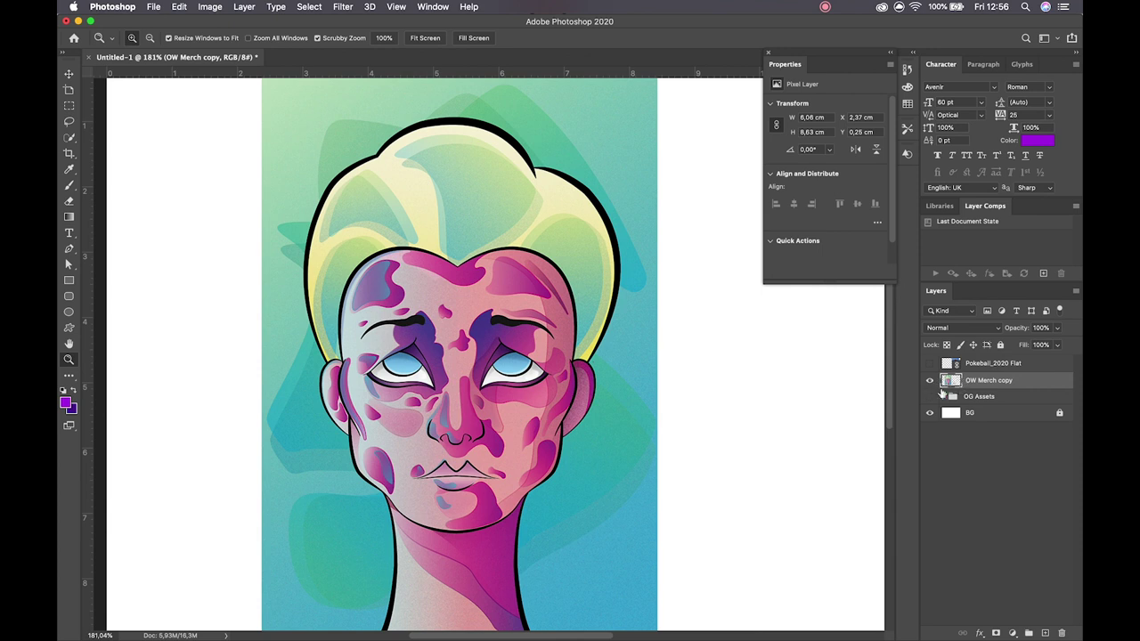
left_click(995, 633)
left_click(995, 633)
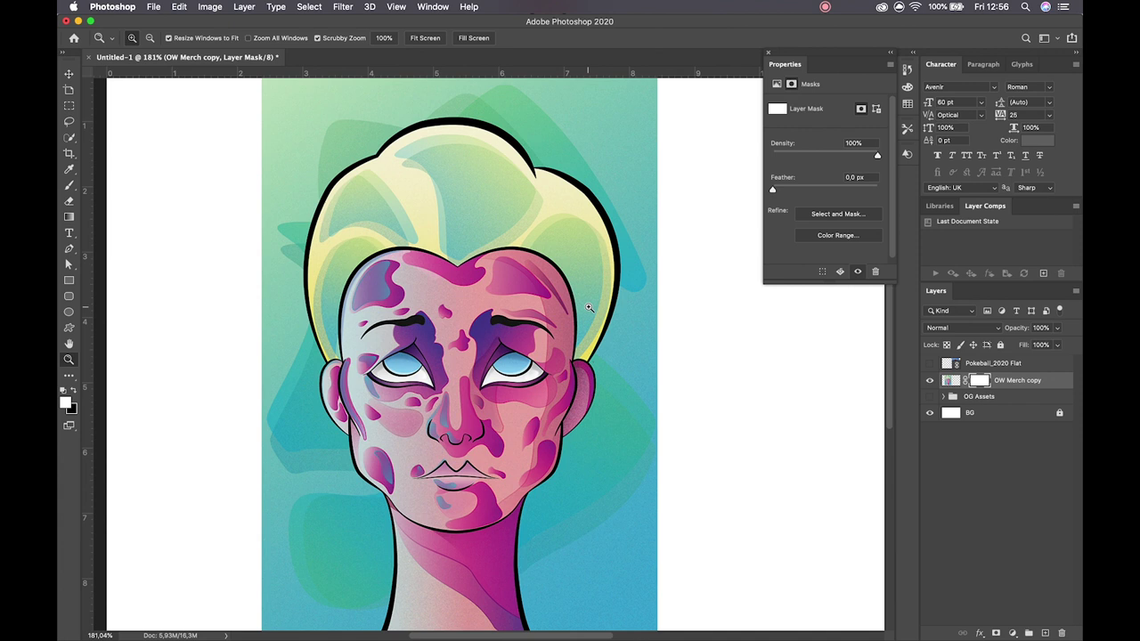
Erase a stroke across the portrait's hair directly on the layer's pixels with an 80 px eraser, and undo it.
left_click_drag(588, 307, 544, 306)
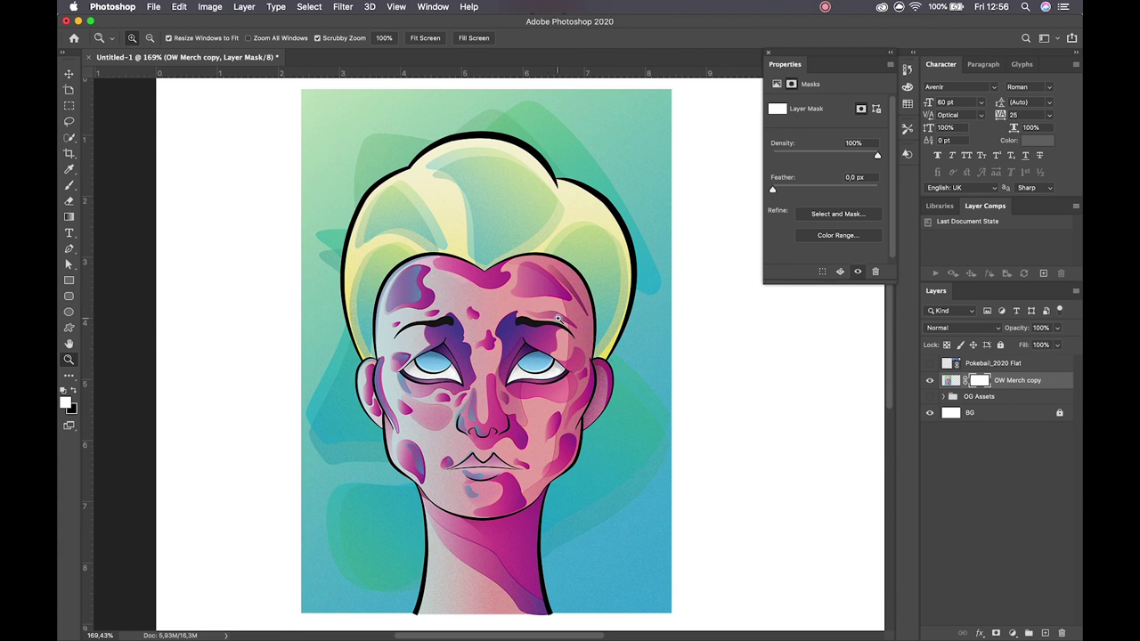
key("v")
left_click(951, 381)
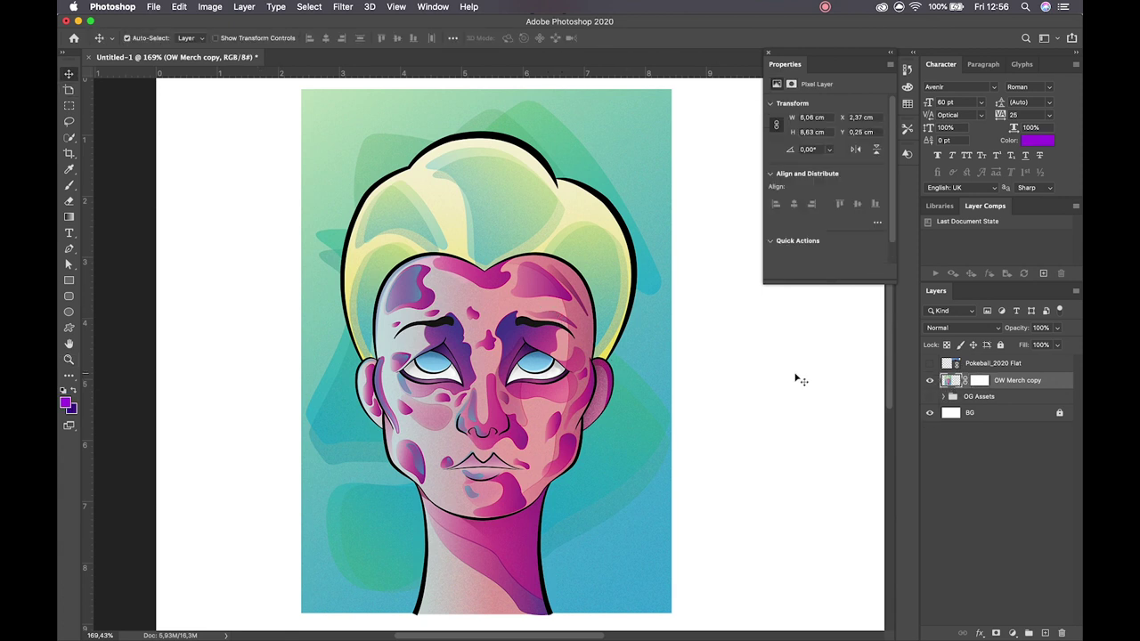
key("e")
key("bracketright")
key("bracketright")
key("bracketright")
key("bracketright")
key("bracketright")
key("bracketright")
key("bracketright")
key("bracketright")
key("bracketright")
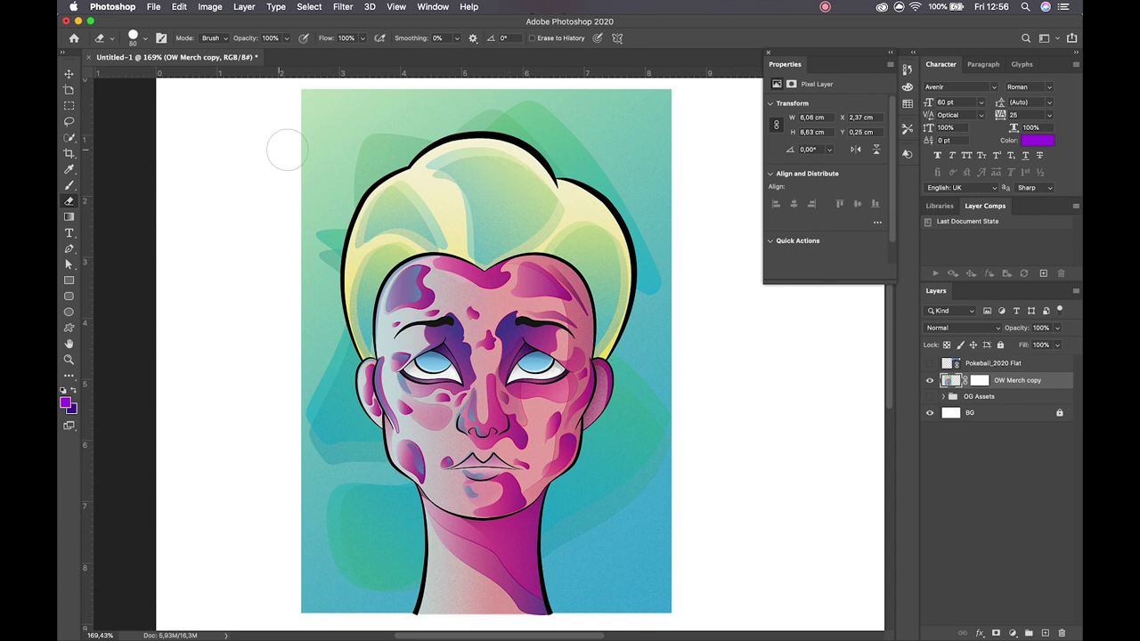
left_click_drag(287, 150, 612, 170)
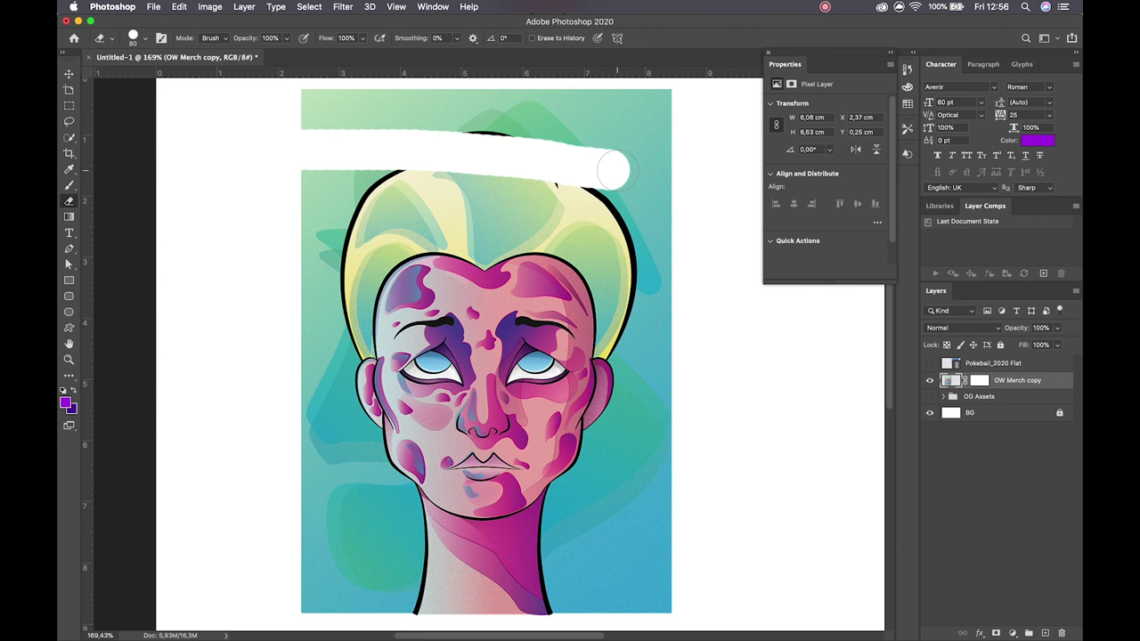
key("super+z")
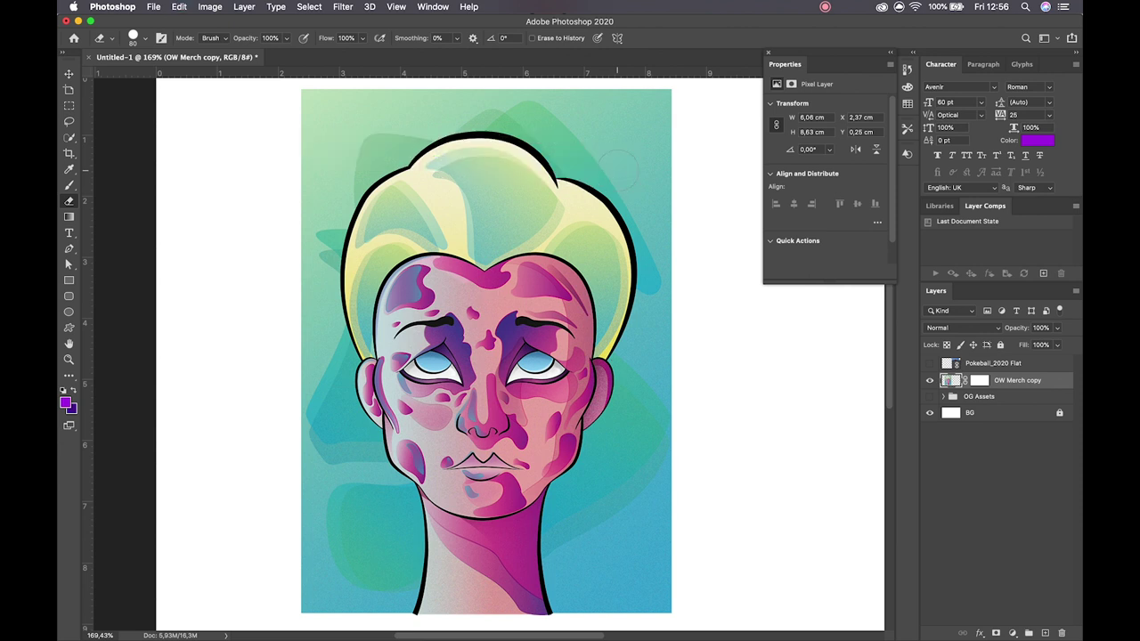
Paint a vertical black stroke on the OW Merch copy layer mask with a 70 px brush, from above the hair down through one eye.
left_click(930, 396)
left_click(929, 396)
key("v")
left_click(981, 382)
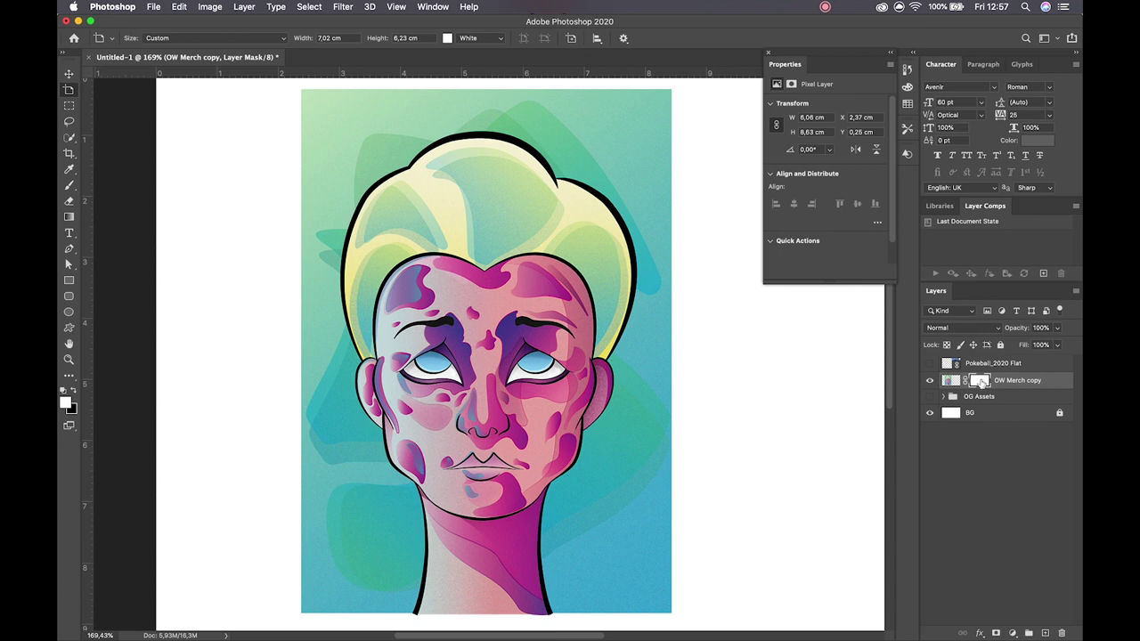
key("b")
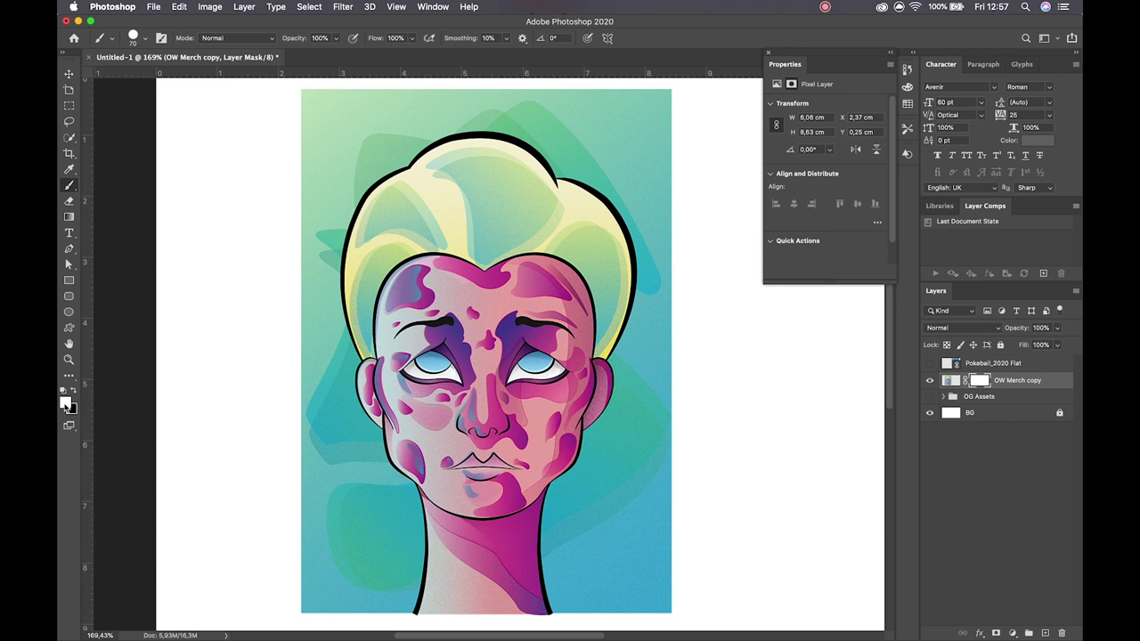
key("x")
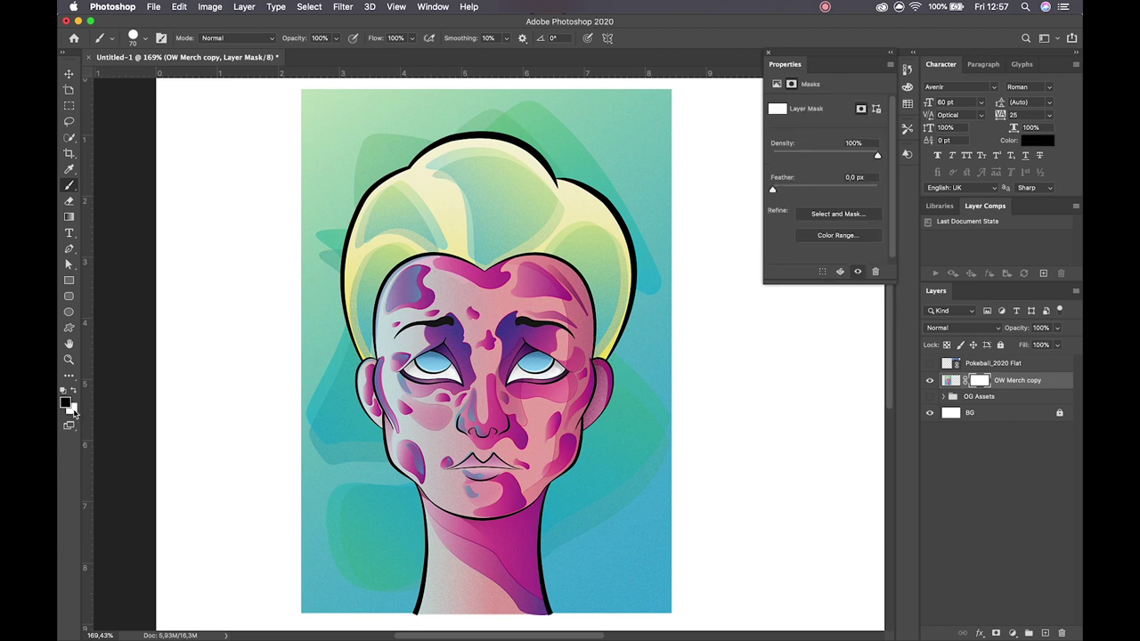
scroll(485, 356, "down", 2)
left_click_drag(402, 140, 408, 408)
Enlarge the brush to 175 px and paint black on the mask to hide the middle and right side of the portrait.
key("bracketright")
key("bracketright")
key("bracketright")
key("bracketright")
key("bracketright")
key("bracketright")
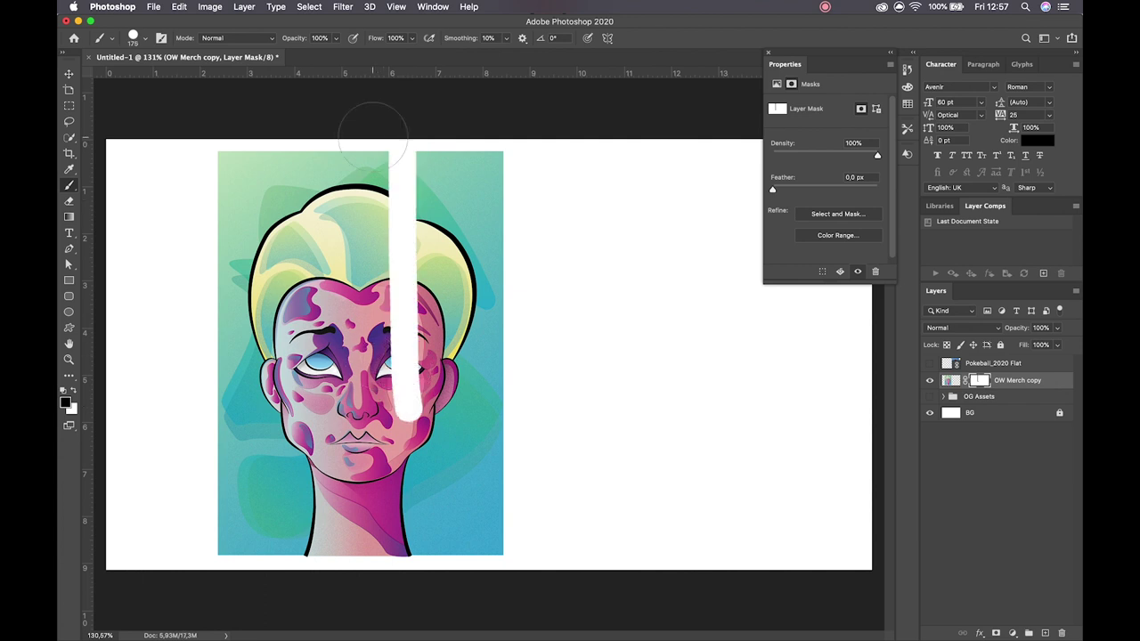
left_click_drag(374, 135, 377, 481)
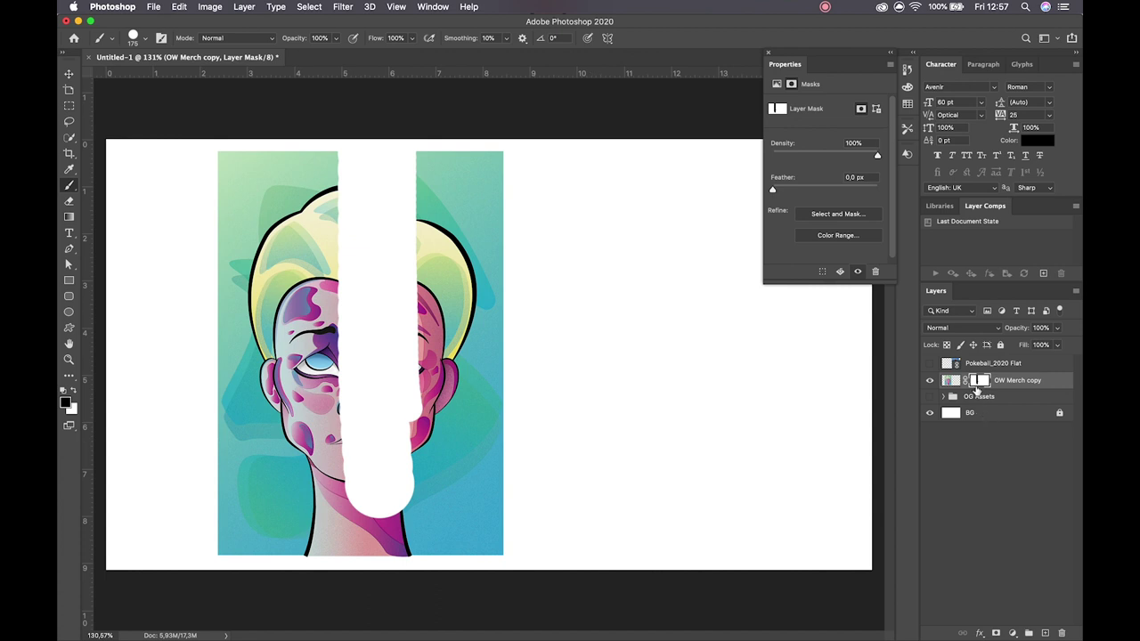
left_click_drag(432, 158, 422, 538)
mouse_move(466, 215)
left_mouse_down()
mouse_move(479, 334)
mouse_move(476, 614)
left_mouse_up()
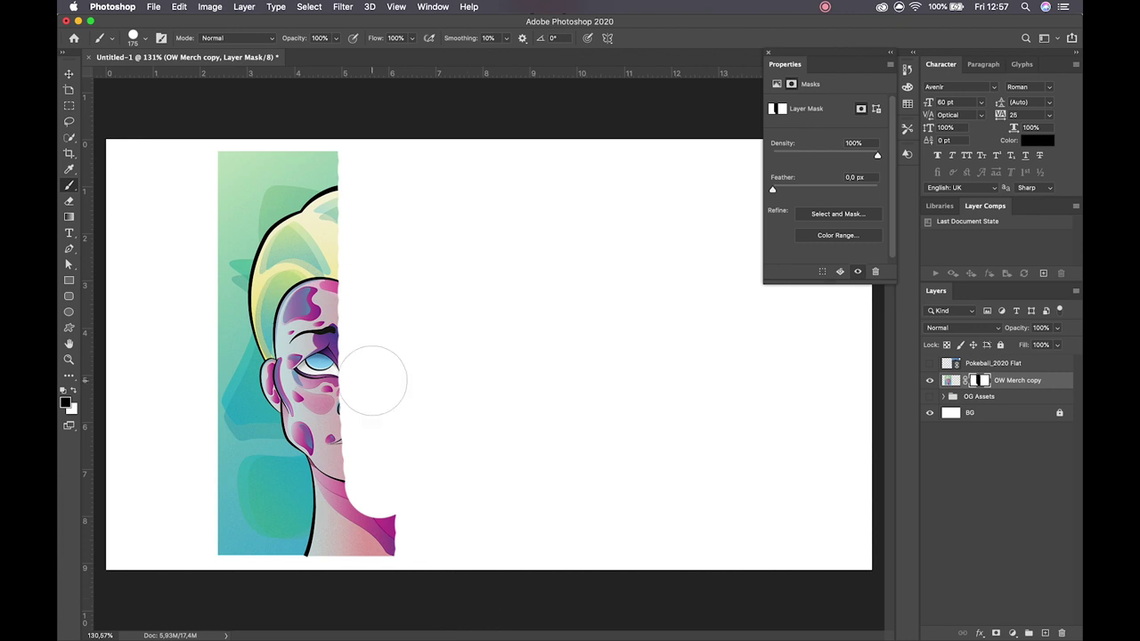
Paint white on the mask over the hidden areas to bring back the whole portrait.
key("x")
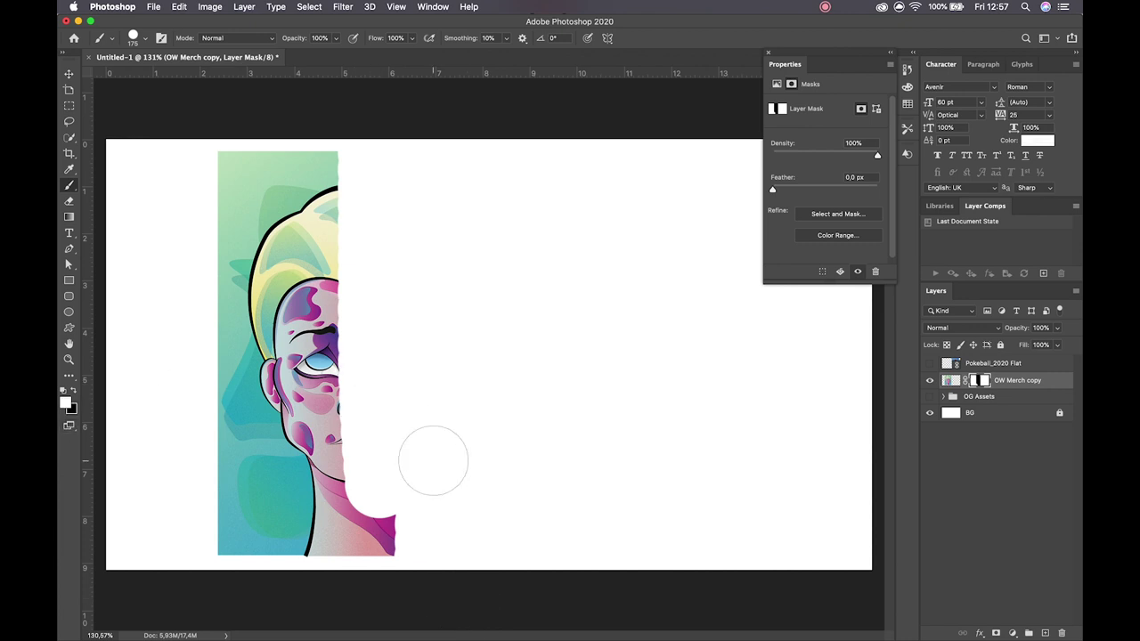
left_click(378, 511)
mouse_move(377, 511)
left_mouse_down()
mouse_move(376, 174)
mouse_move(356, 133)
mouse_move(343, 445)
mouse_move(387, 545)
mouse_move(522, 529)
mouse_move(445, 419)
mouse_move(458, 455)
mouse_move(394, 134)
mouse_move(452, 247)
mouse_move(489, 565)
mouse_move(436, 450)
left_mouse_up()
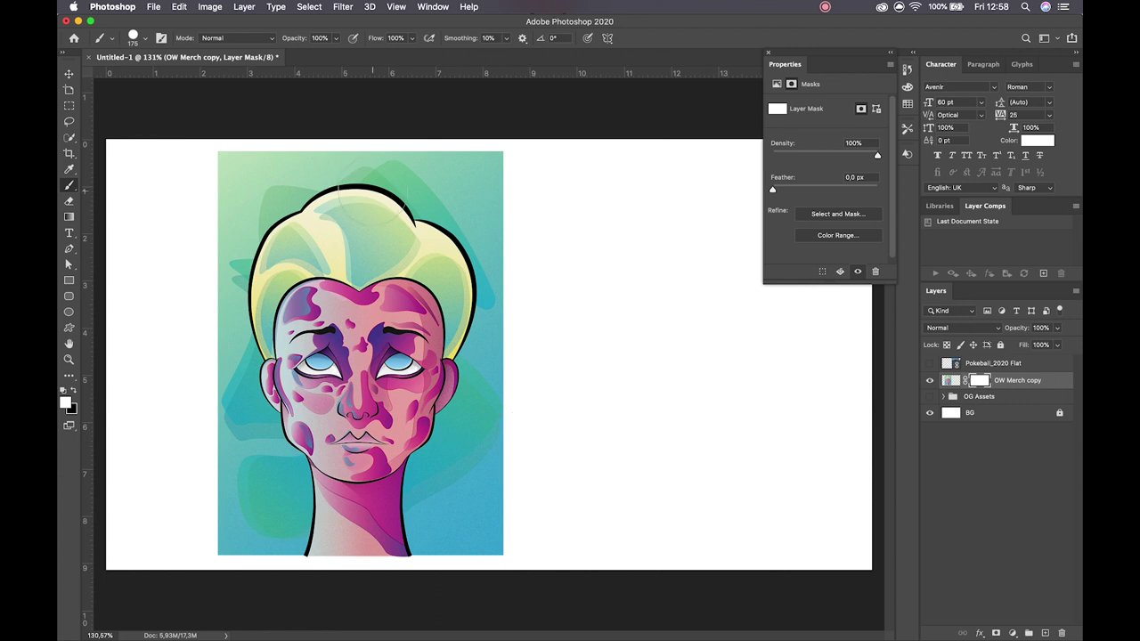
Paint a 175 px black stroke on the mask down through the face, and undo it.
key("x")
left_click_drag(388, 152, 379, 436)
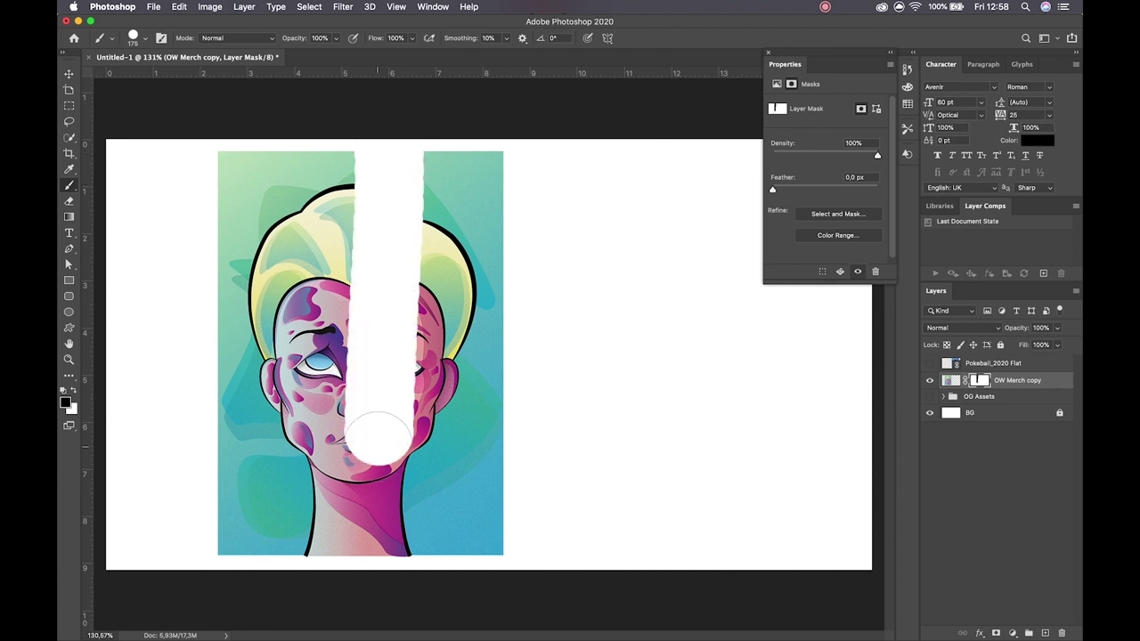
key("super+z")
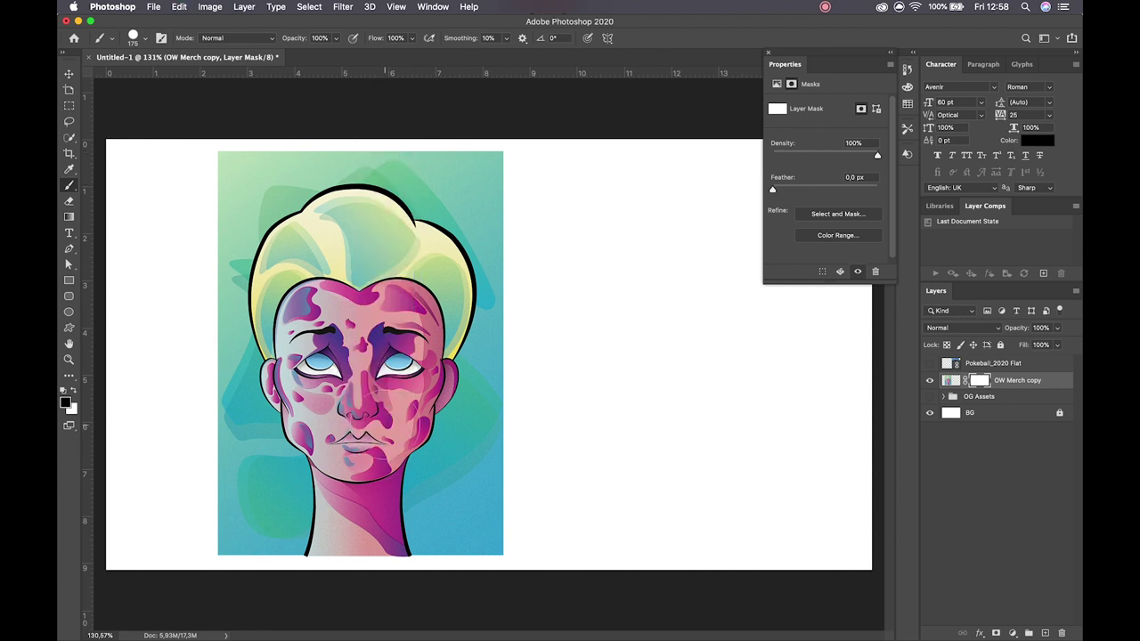
Reduce the brush to 40 px, paint a black mask stroke along the upper edge of the hair outline, and undo it.
key("z")
left_click_drag(443, 285, 433, 407)
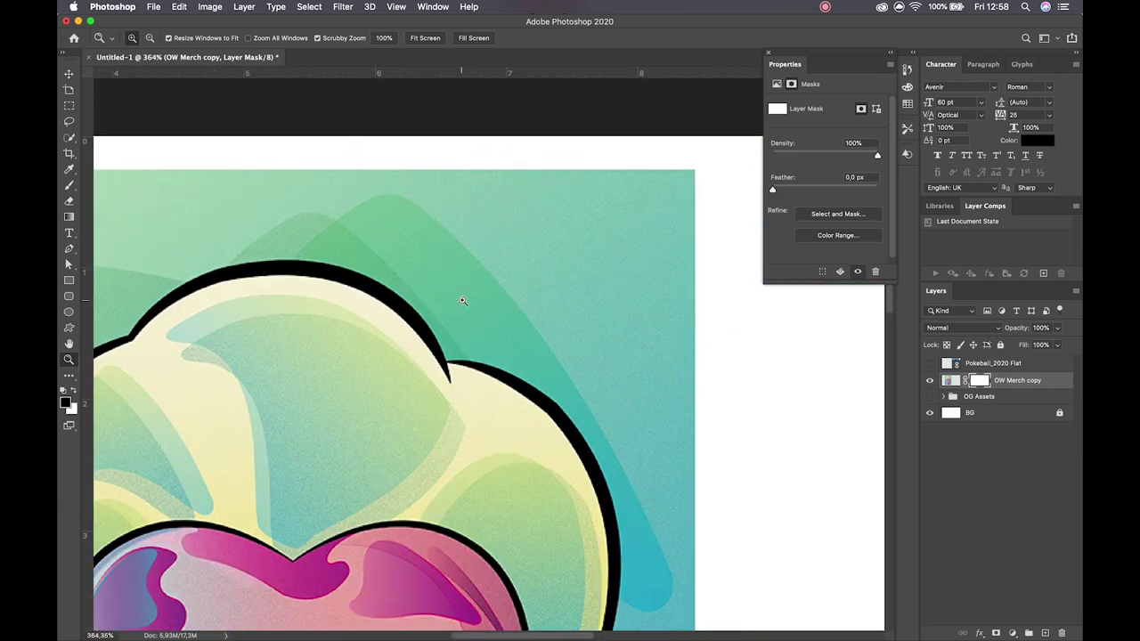
left_click_drag(462, 300, 425, 298)
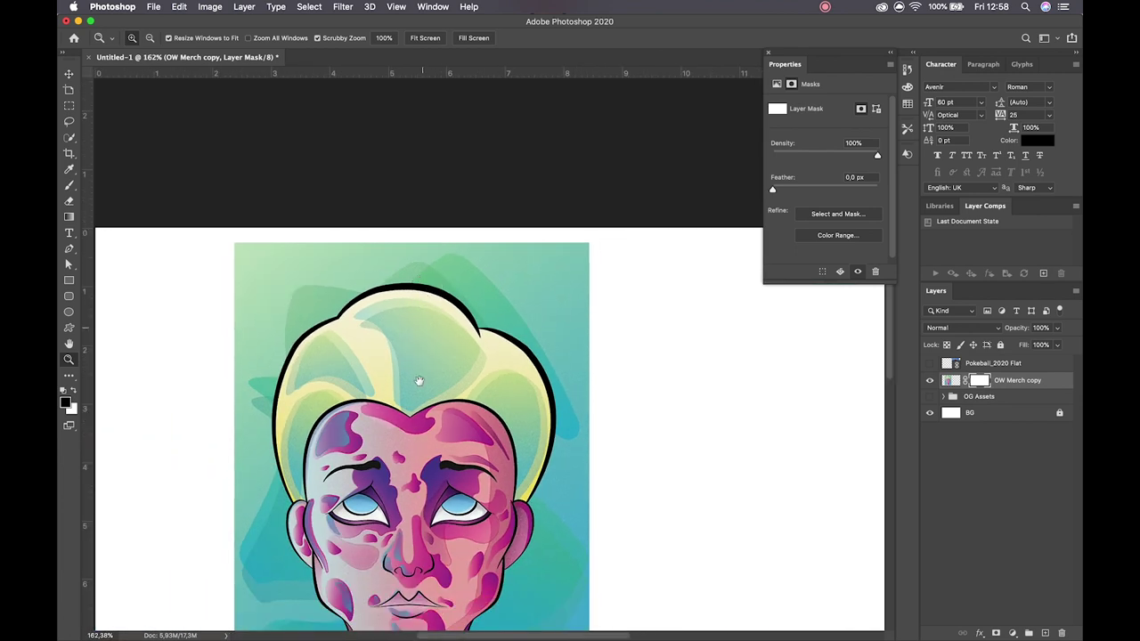
left_click_drag(419, 381, 418, 292)
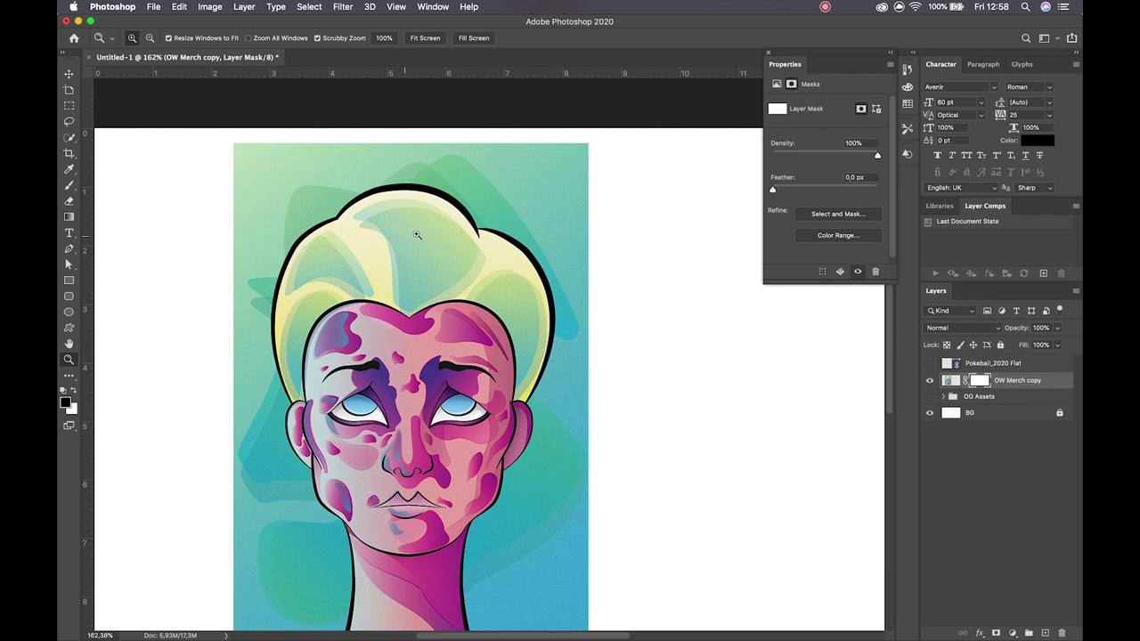
left_click_drag(423, 234, 363, 203)
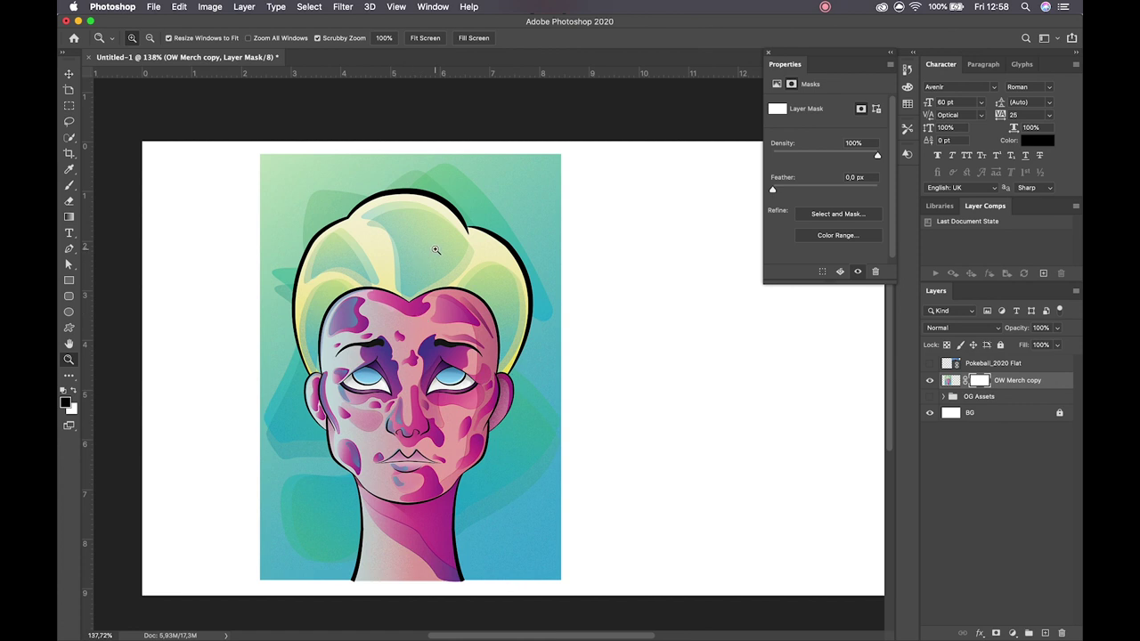
mouse_move(433, 217)
left_mouse_down()
mouse_move(534, 211)
mouse_move(414, 437)
left_mouse_up()
key("b")
key("x")
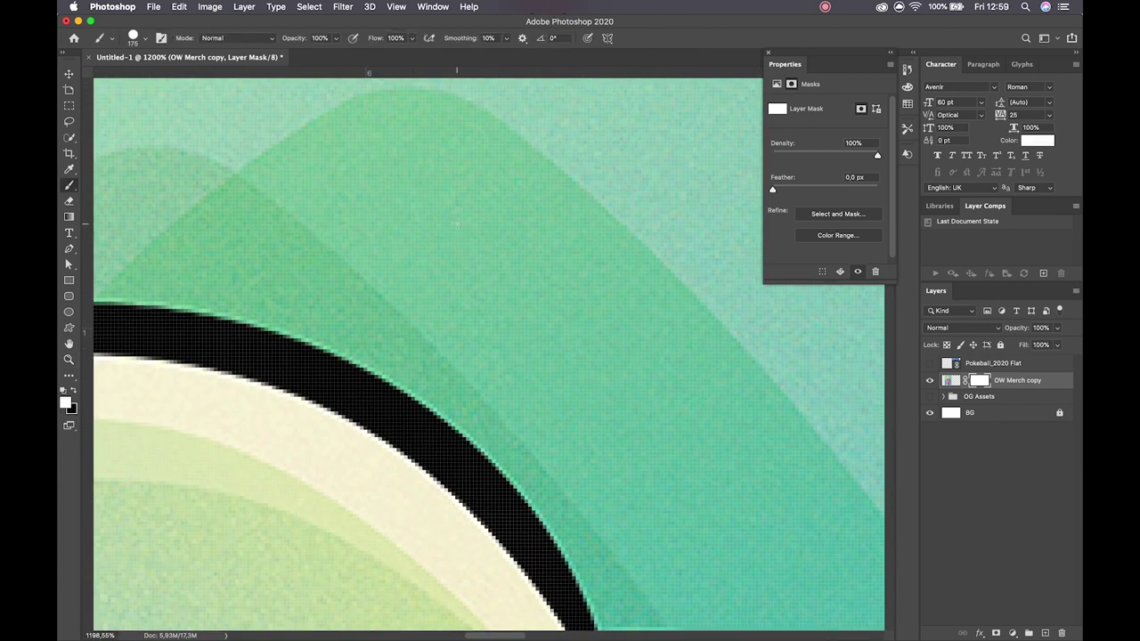
key("bracketleft")
key("bracketleft")
key("bracketleft")
key("bracketleft")
key("bracketleft")
key("bracketleft")
key("x")
mouse_move(245, 260)
left_mouse_down()
mouse_move(336, 294)
mouse_move(572, 419)
left_mouse_up()
key("super+z")
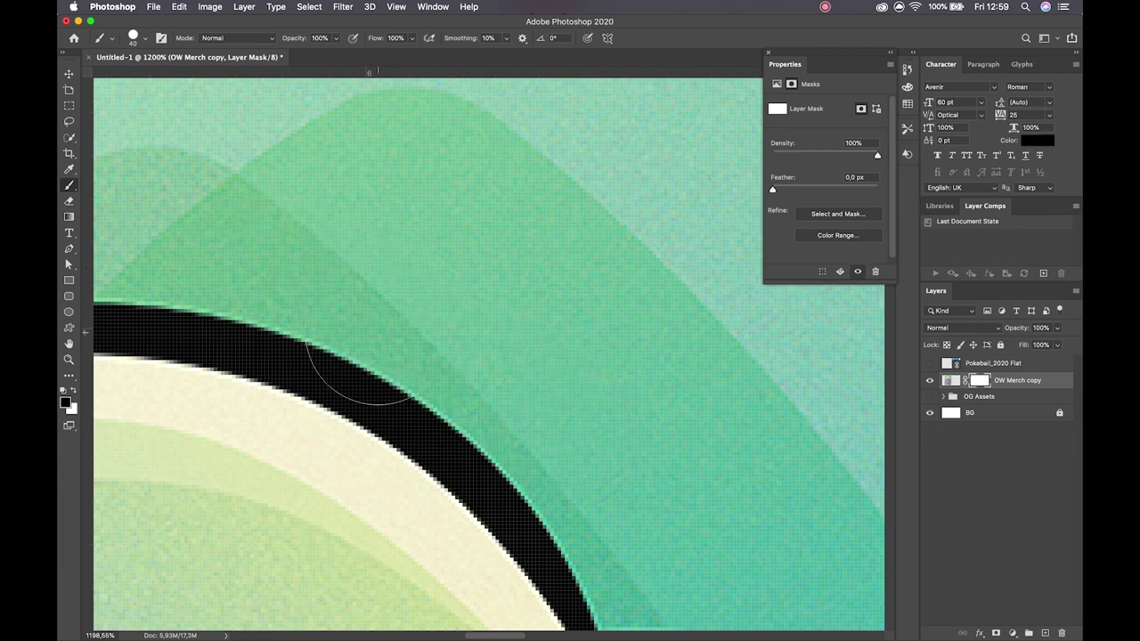
Paint a short horizontal black mask stroke in the green background above the hair with the 40 px brush, and undo it.
left_click_drag(326, 208, 623, 222)
key("z")
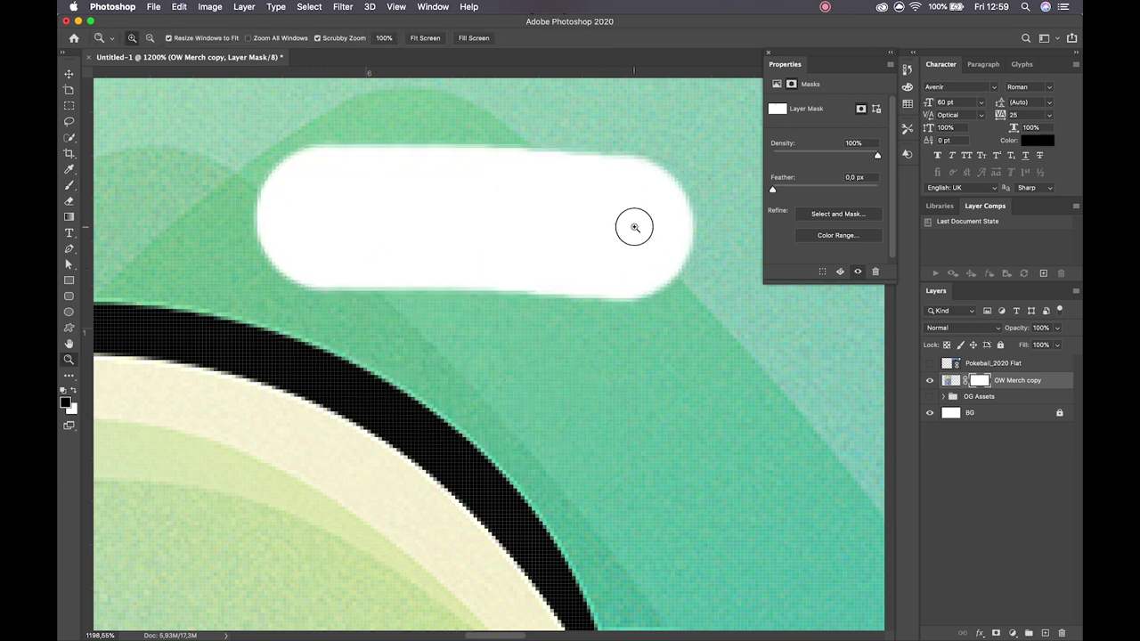
key("super+0")
left_click_drag(507, 227, 531, 262)
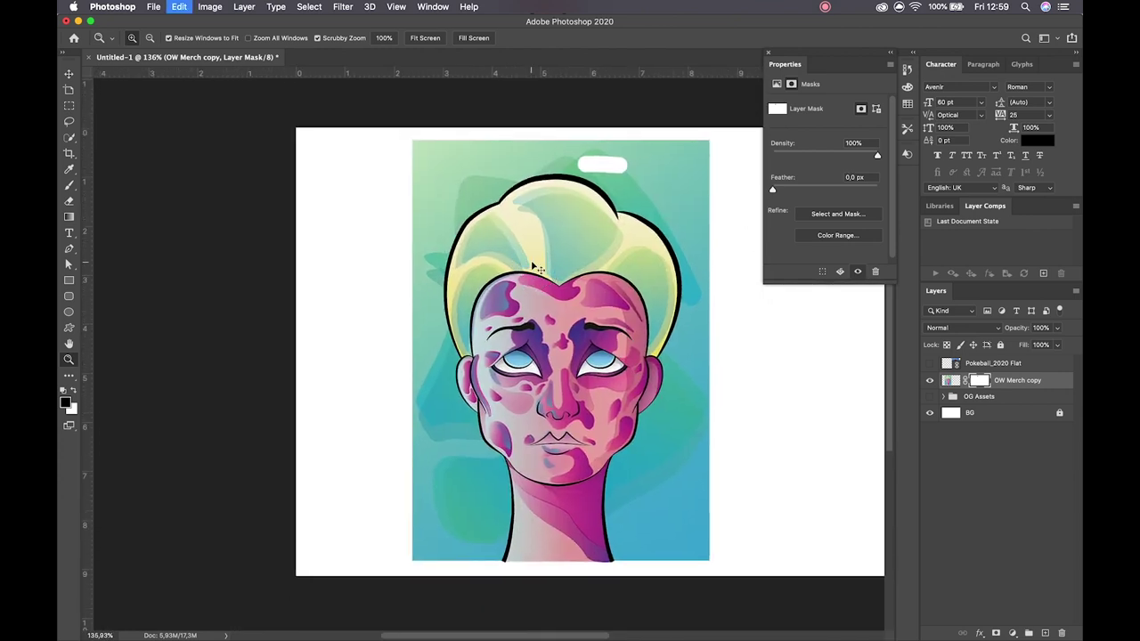
Draw a rectangular marquee selection about 3.12 x 4.36 cm over the portrait's head and move it to about X 3.06 cm, Y 1.7 cm.
key("v")
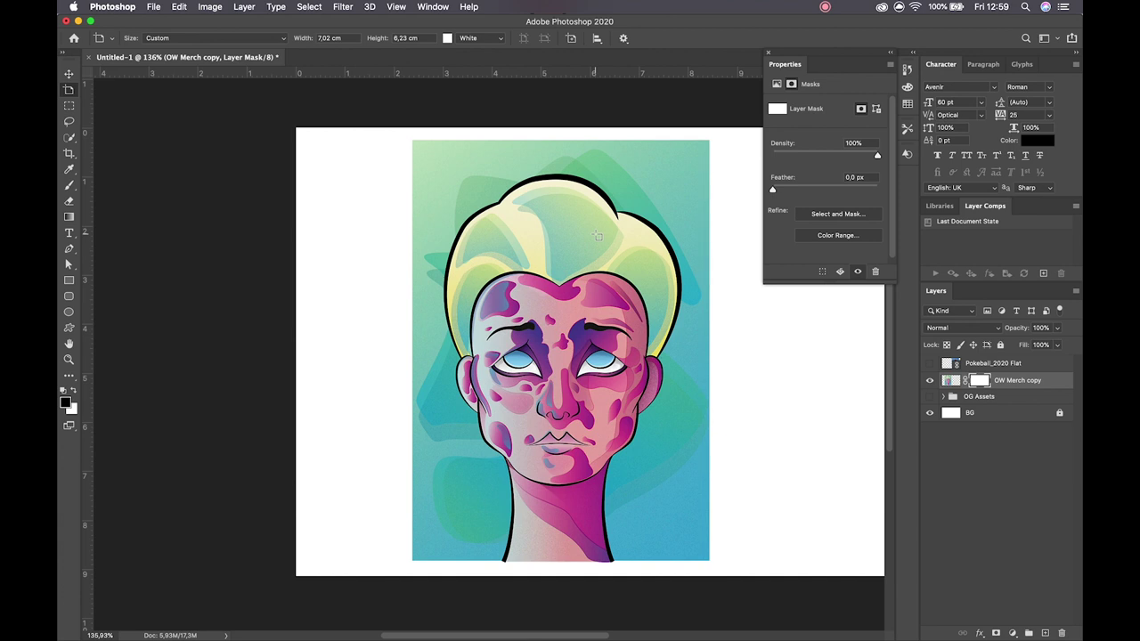
left_click(69, 75)
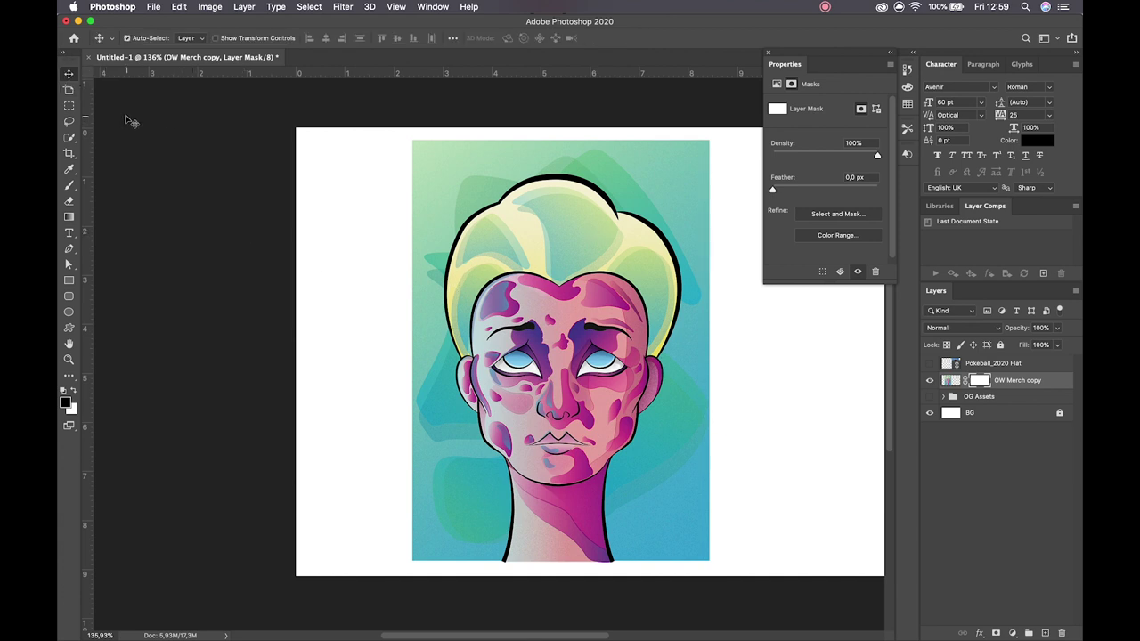
left_click(71, 114)
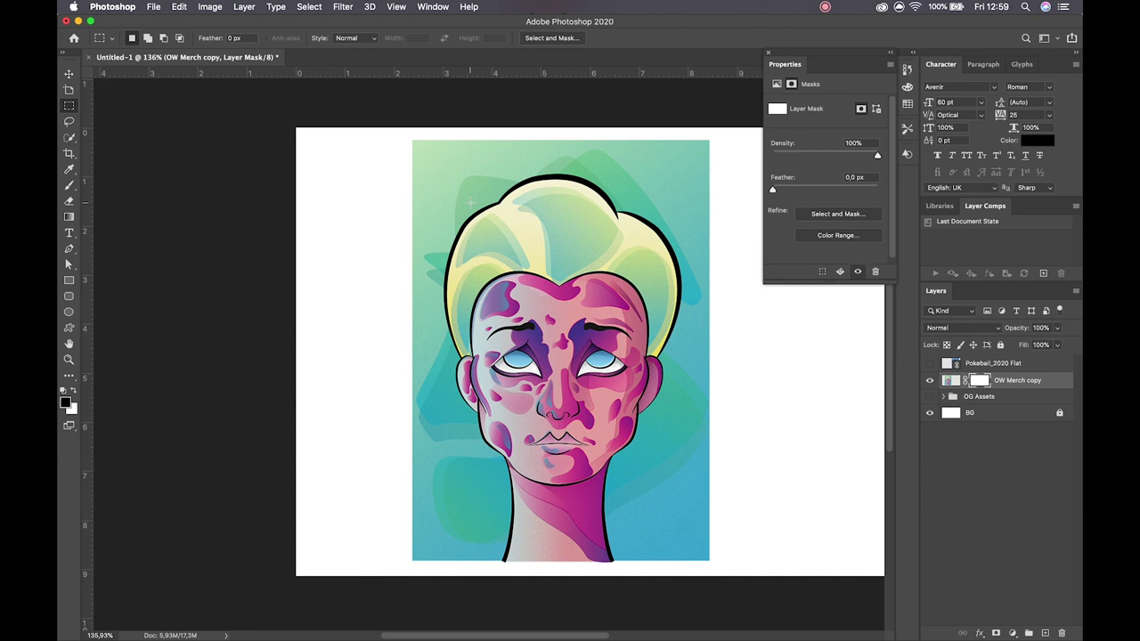
left_click(944, 384)
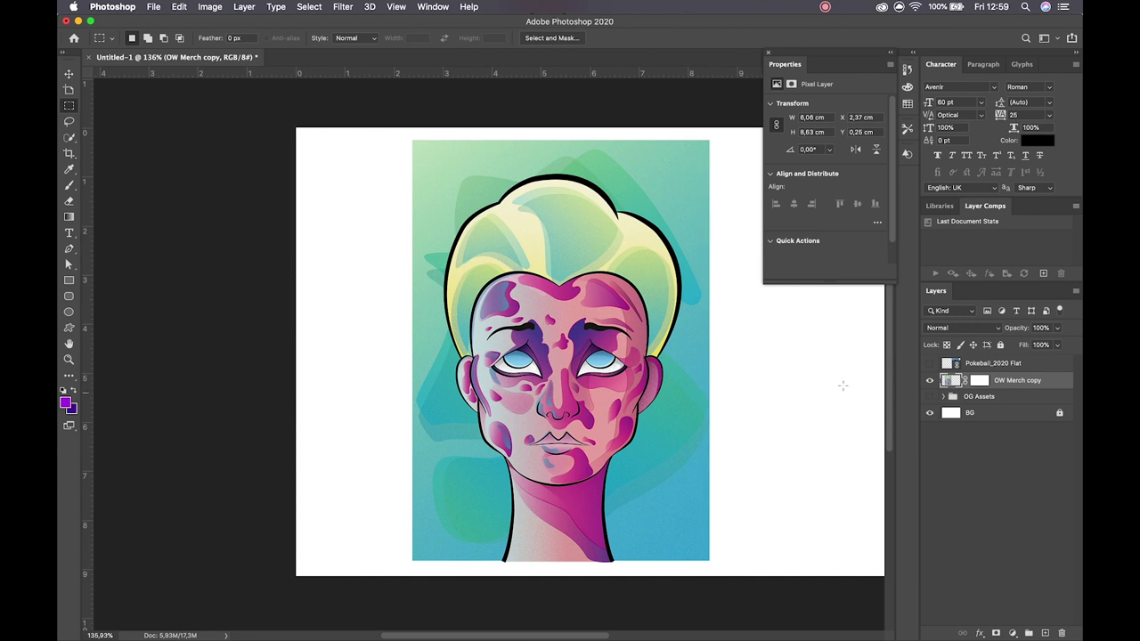
left_click_drag(477, 184, 630, 398)
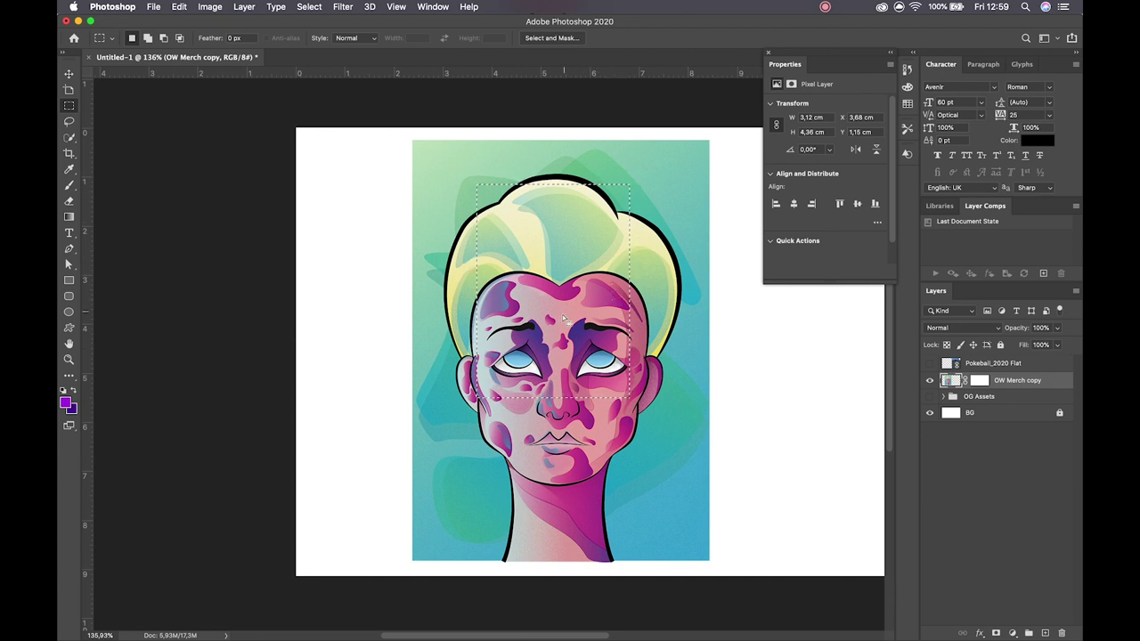
left_click_drag(565, 311, 534, 335)
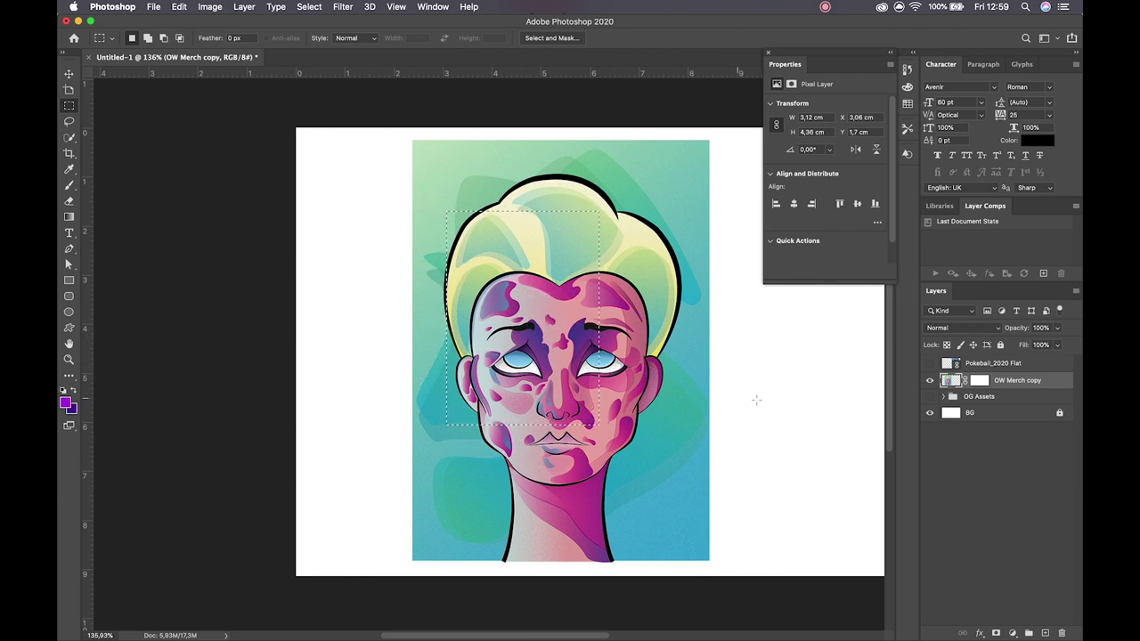
Add a rectangle about 1.35 x 1.26 cm at the hair's upper-left edge and another over its upper-right edge to the marquee selection.
left_click(148, 38)
left_click_drag(427, 189, 491, 252)
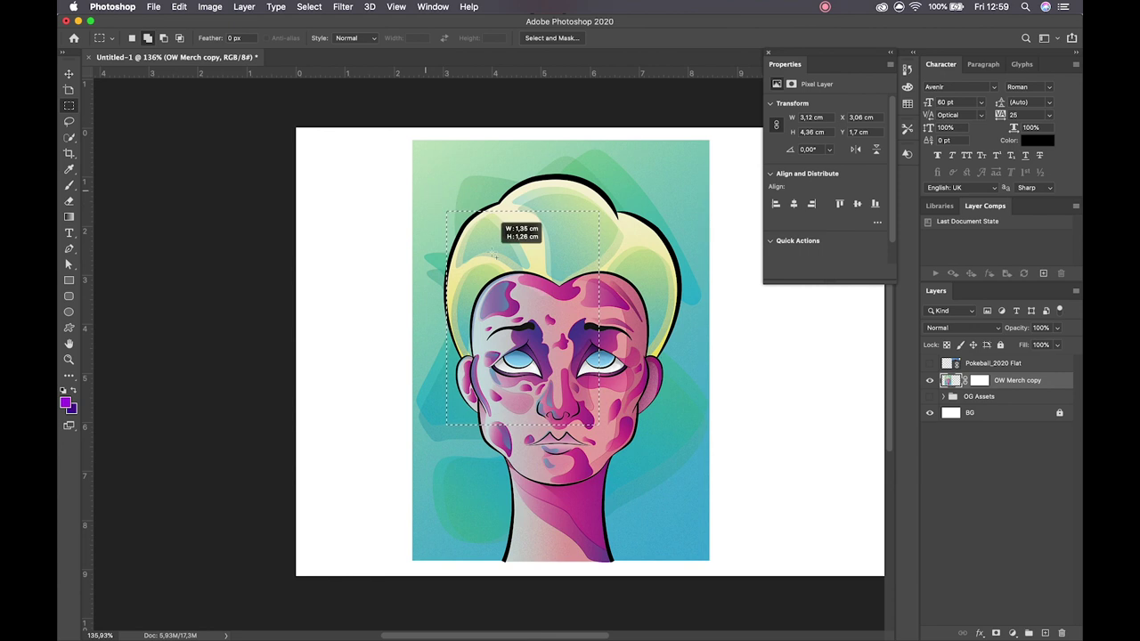
left_click_drag(622, 246, 566, 164)
Subtract a rectangle covering the hair's left side from the selection and intersect it with a rectangle about 1.59 x 1.88 cm over the forehead and eyes.
left_click(163, 38)
left_click_drag(397, 166, 545, 331)
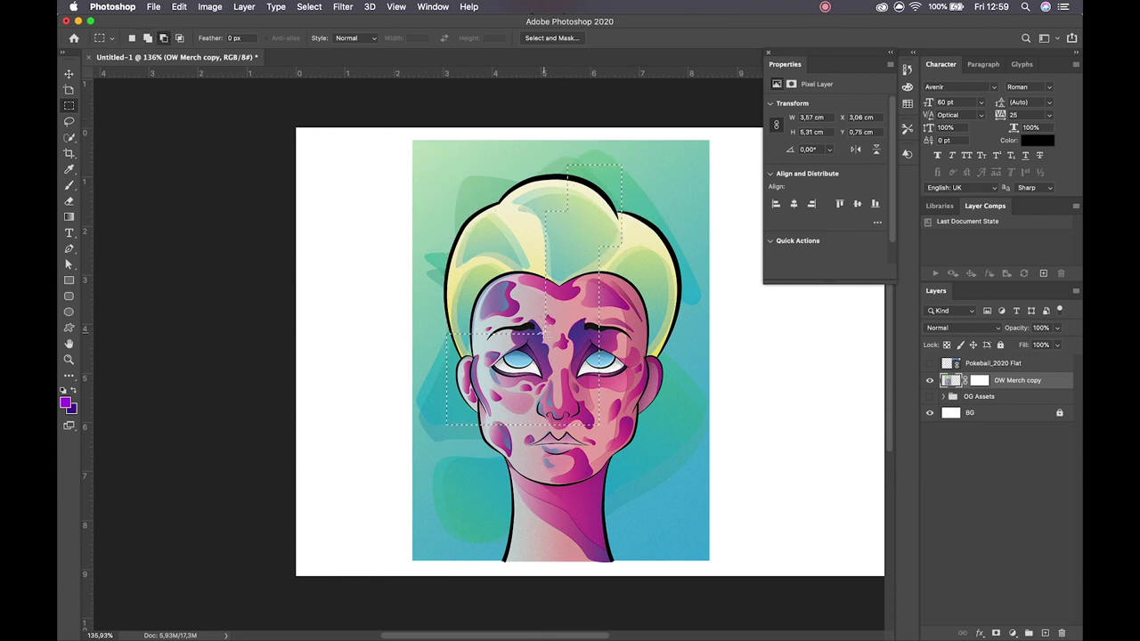
left_click(179, 38)
left_click_drag(504, 290, 583, 382)
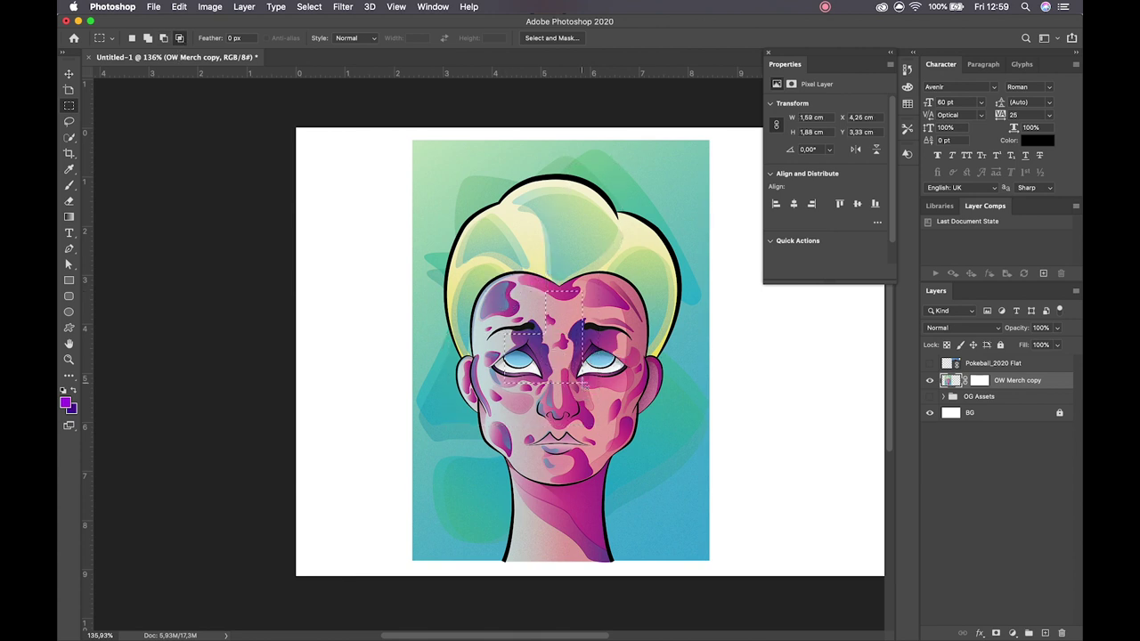
Draw a new marquee about 5.11 x 5.9 cm around the head, adding a rectangle at its upper-left corner and subtracting one over the hair.
left_click(132, 38)
left_click_drag(436, 183, 687, 472)
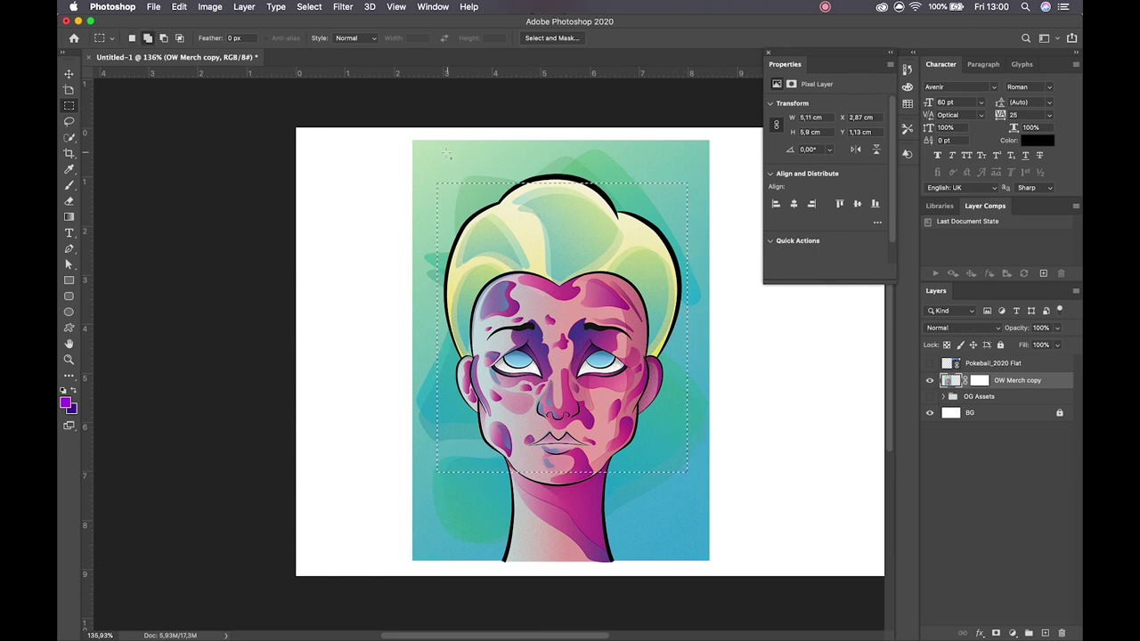
left_click_drag(419, 157, 481, 207)
key("alt")
left_click_drag(472, 153, 554, 215)
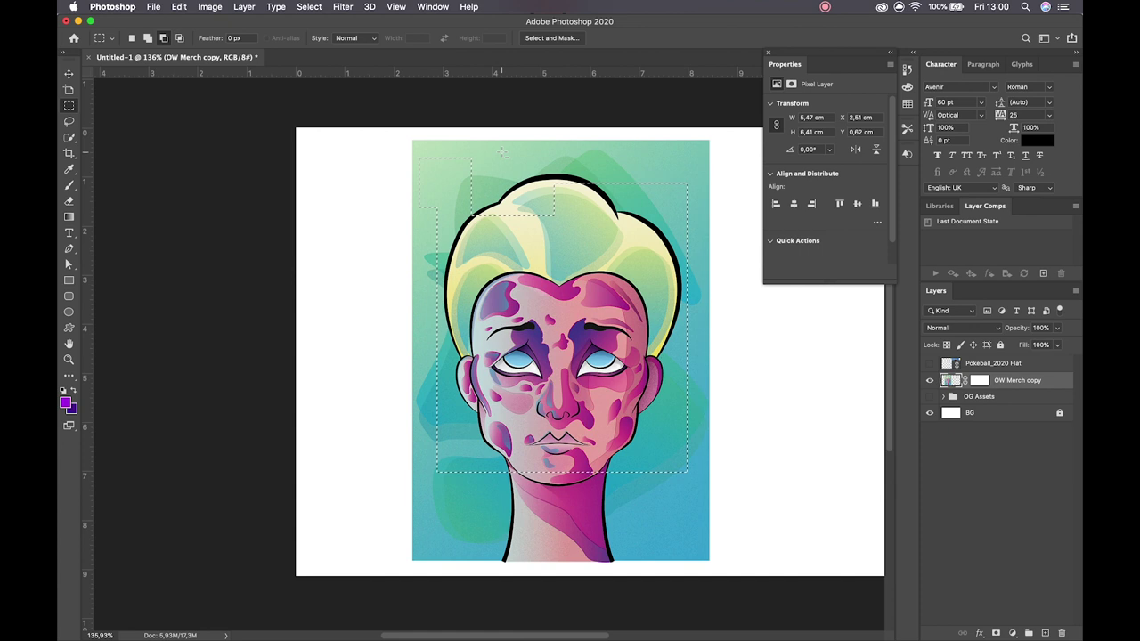
key("shift")
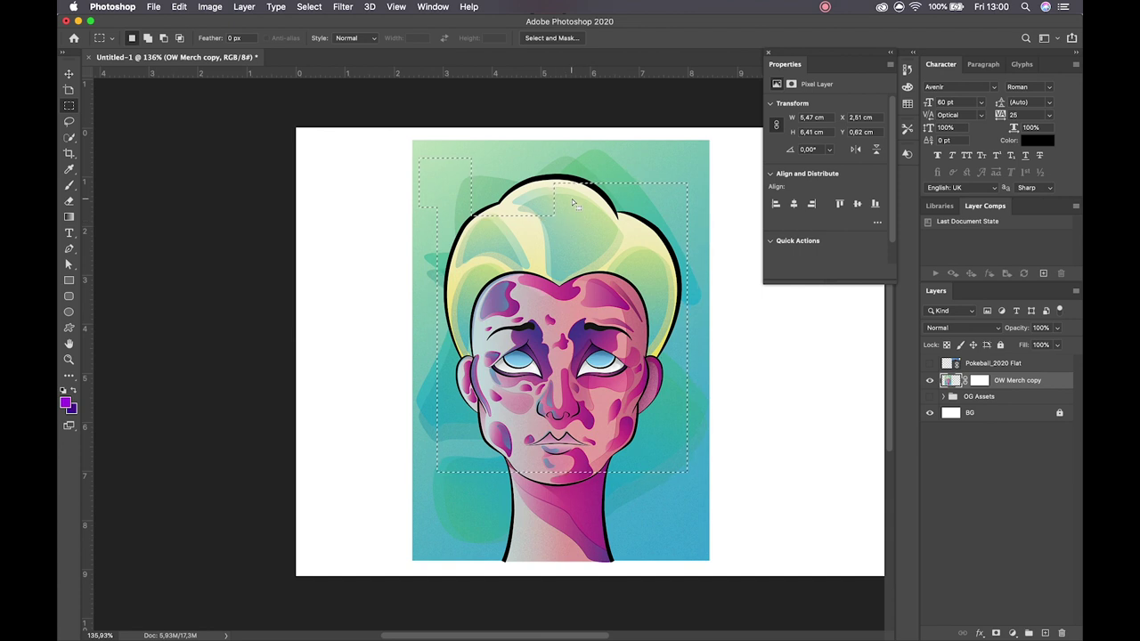
Compare the selection's available commands with the OW Merch copy artwork targeted and with its layer mask targeted.
left_click(979, 380)
left_click(951, 381)
right_click(546, 285)
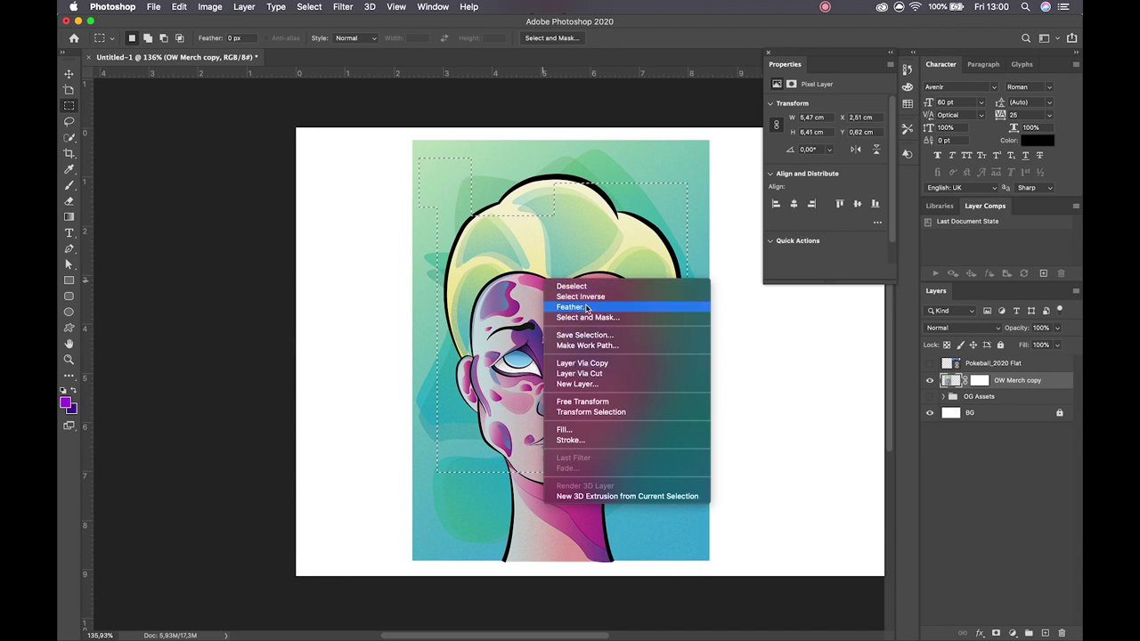
left_click(980, 386)
left_click(980, 381)
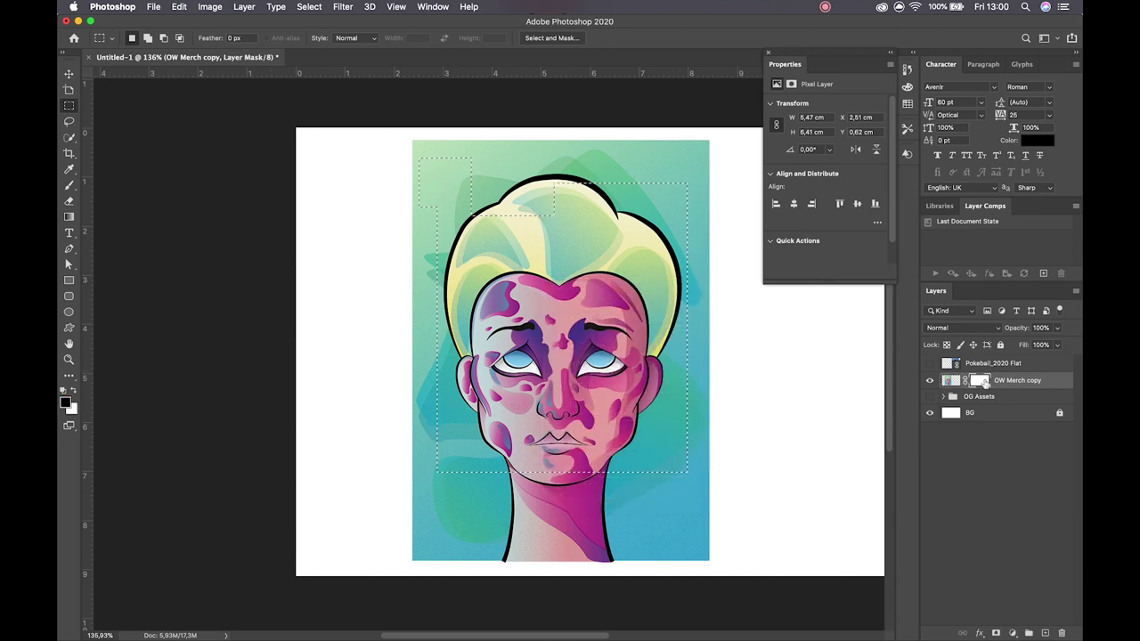
right_click(572, 308)
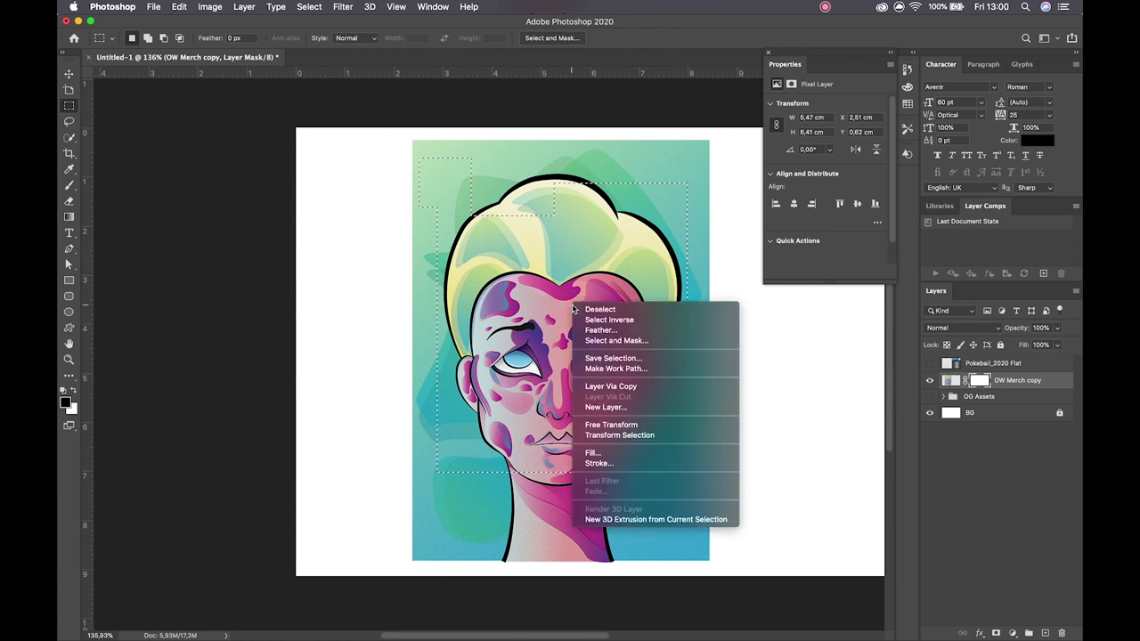
key("Escape")
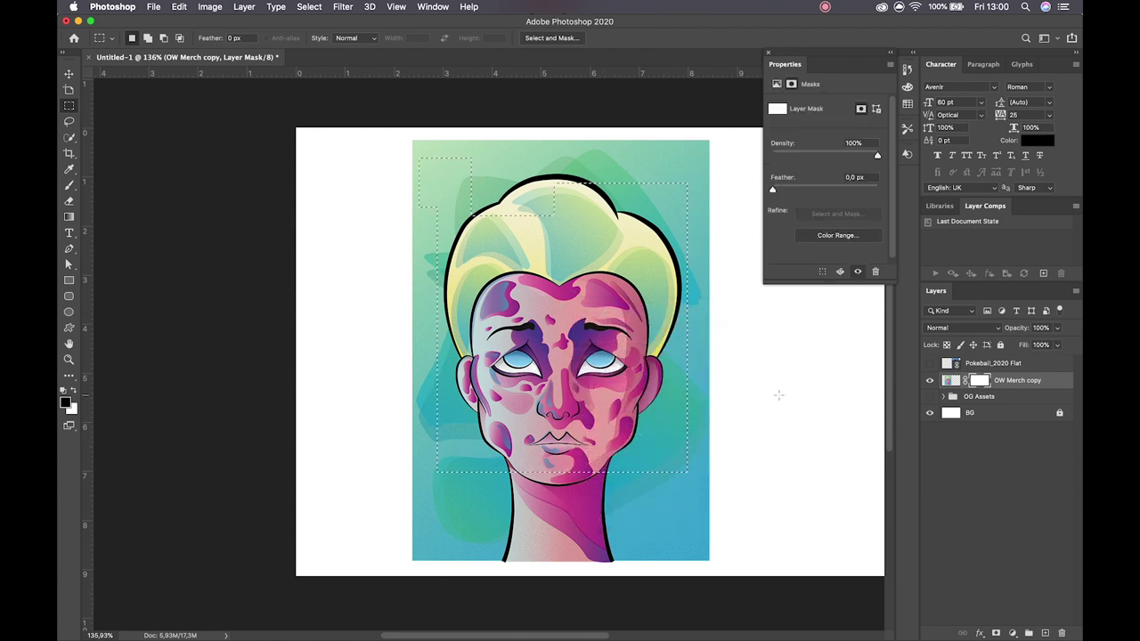
Apply Layer Via Copy to the selection with the OW Merch copy mask targeted, and undo it.
right_click(565, 328)
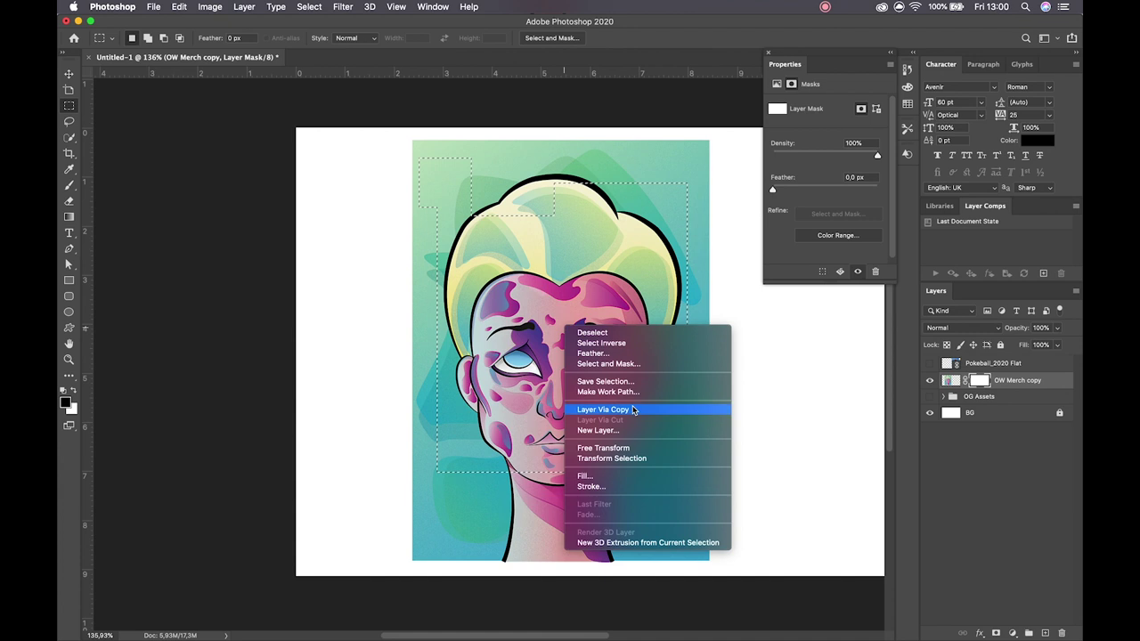
left_click(602, 410)
key("super+z")
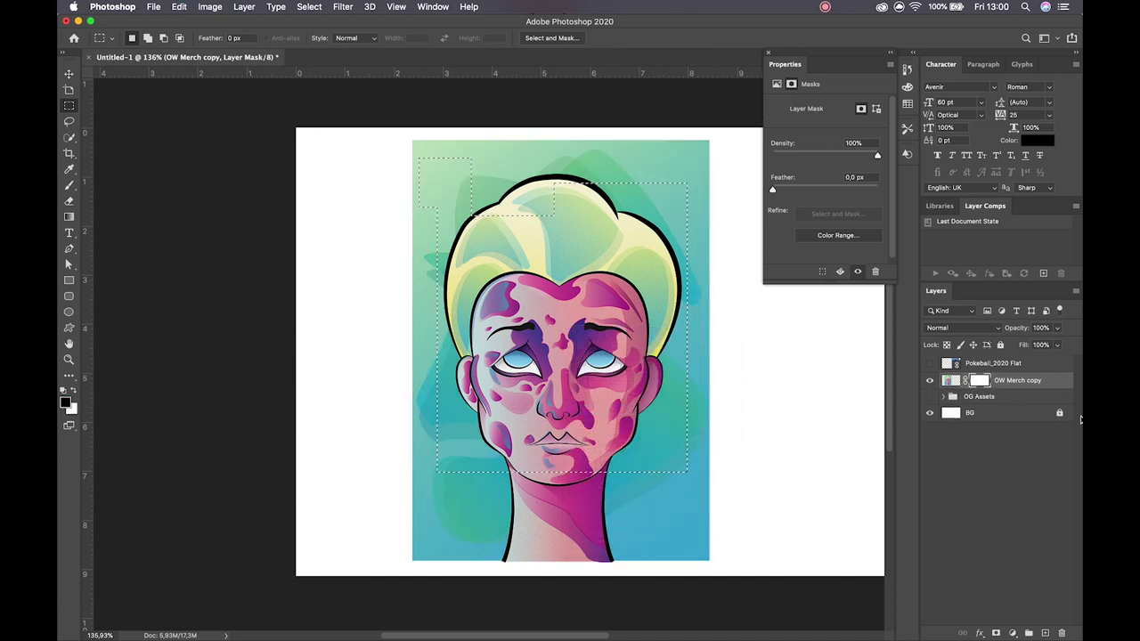
Delete the layer mask from the OW Merch copy layer.
left_click(949, 381)
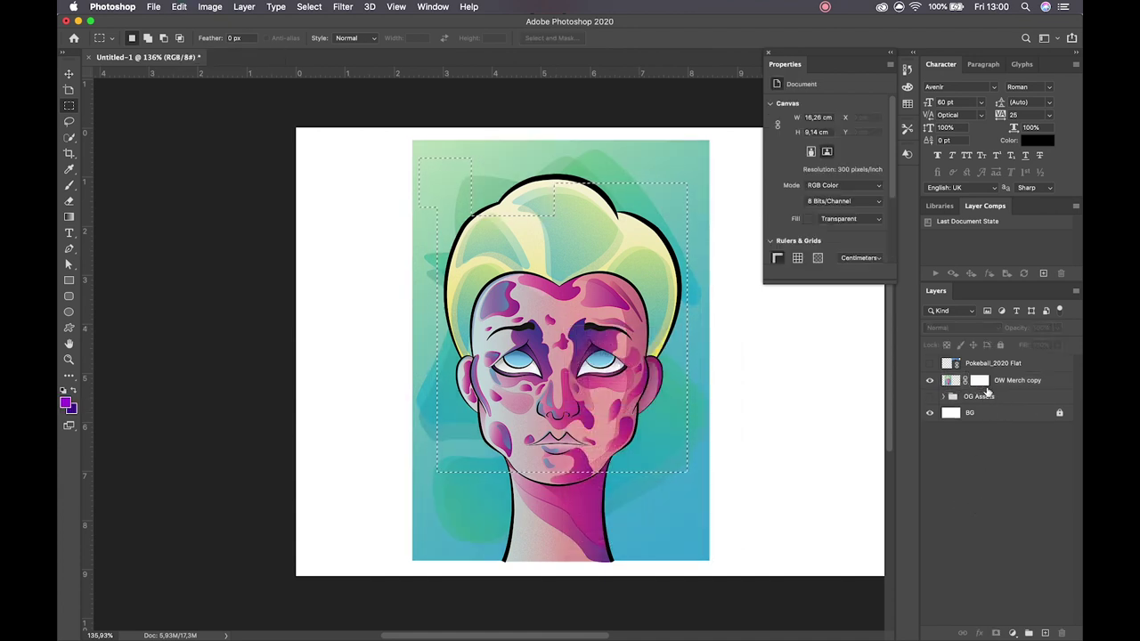
left_click(981, 382)
right_click(981, 382)
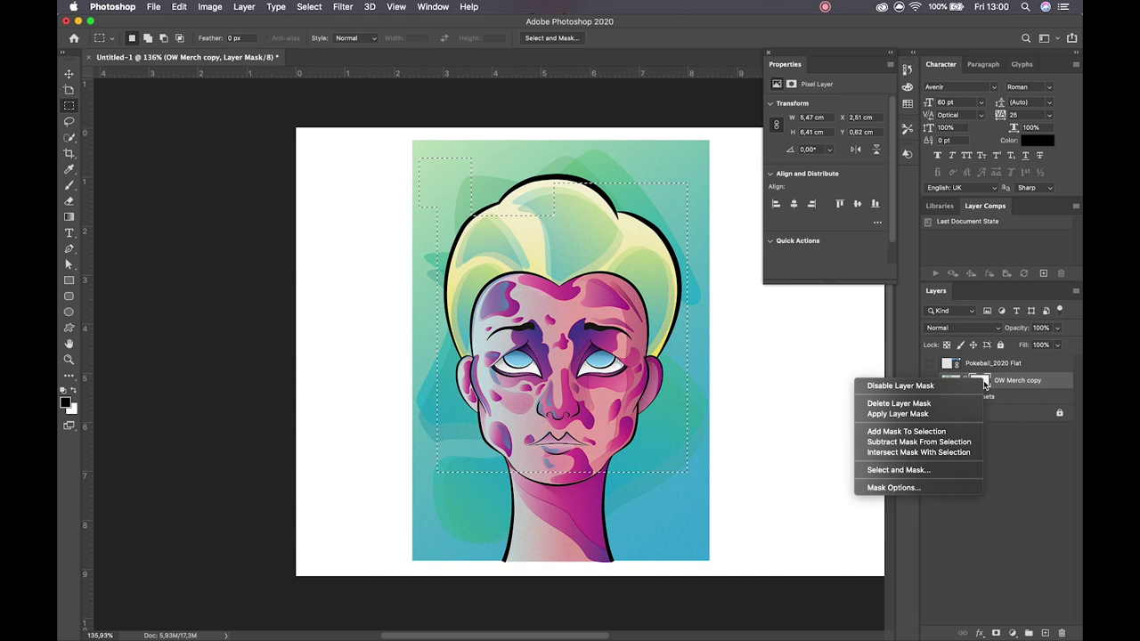
left_click(935, 403)
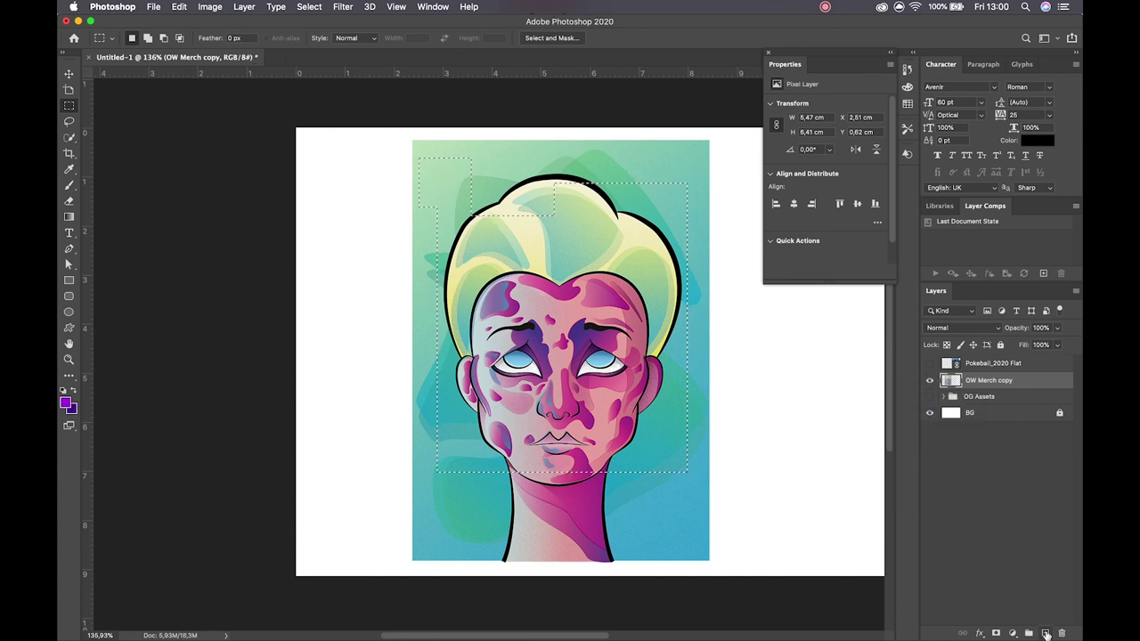
Add a new empty layer above OW Merch copy and replace the selection with a marquee about 4.08 x 6.13 cm over the head.
left_click(1044, 632)
left_click(535, 294)
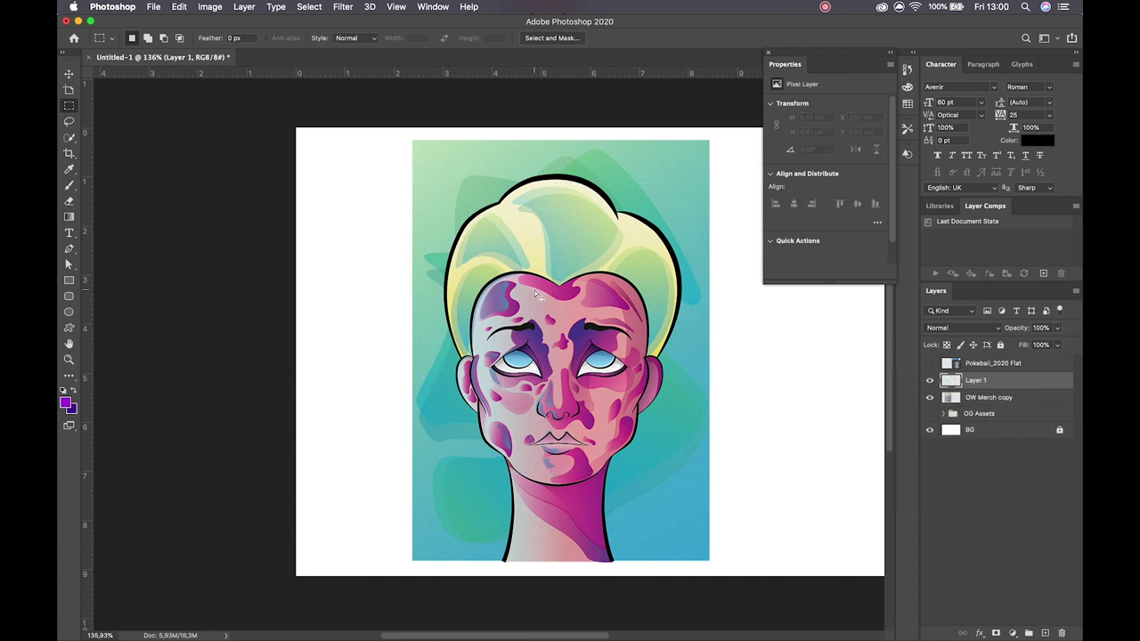
left_click_drag(436, 192, 638, 491)
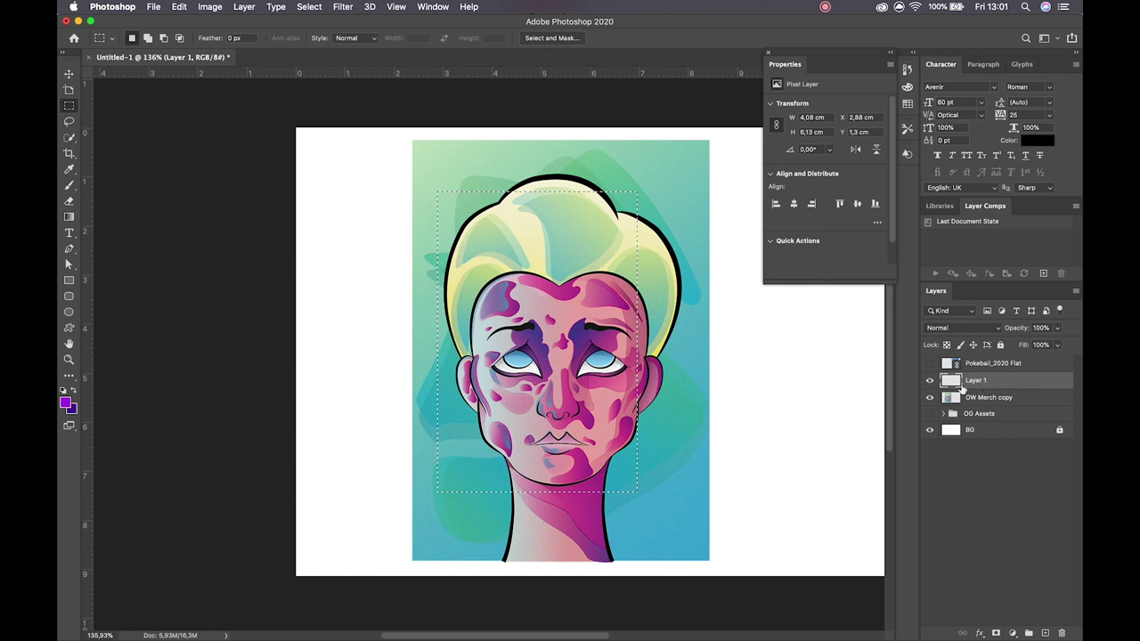
Try to make a new layer from the marquee selection on the empty layer with Layer Via Copy.
right_click(602, 291)
left_click(645, 370)
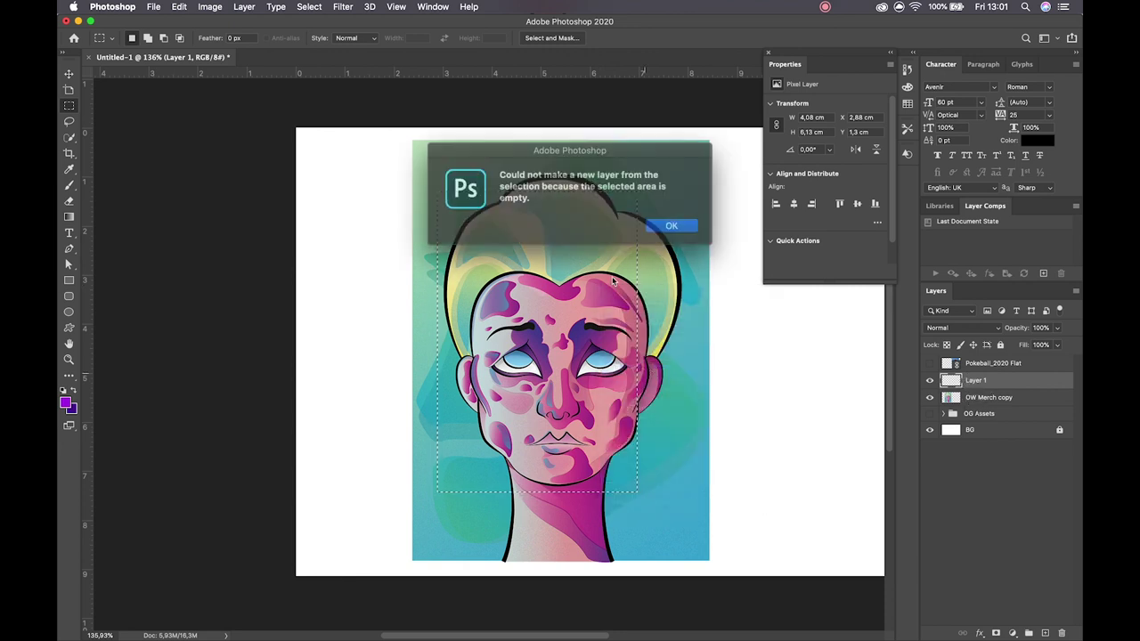
left_click(658, 230)
Make OW Merch copy the active layer and deselect the marquee selection.
left_click(999, 398)
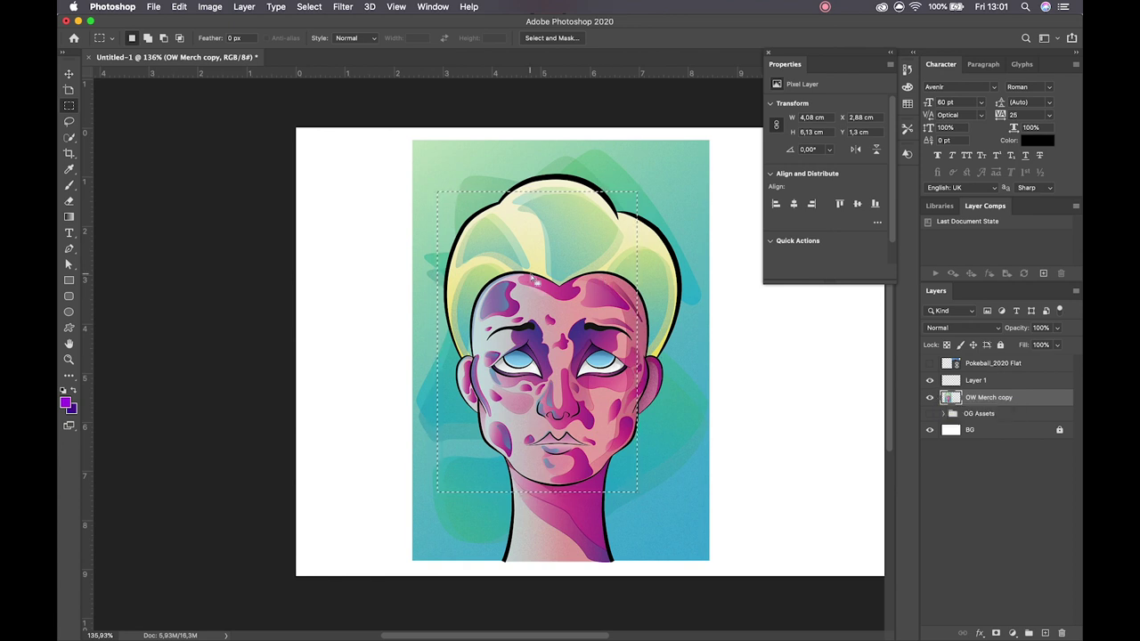
right_click(532, 278)
left_click(552, 277)
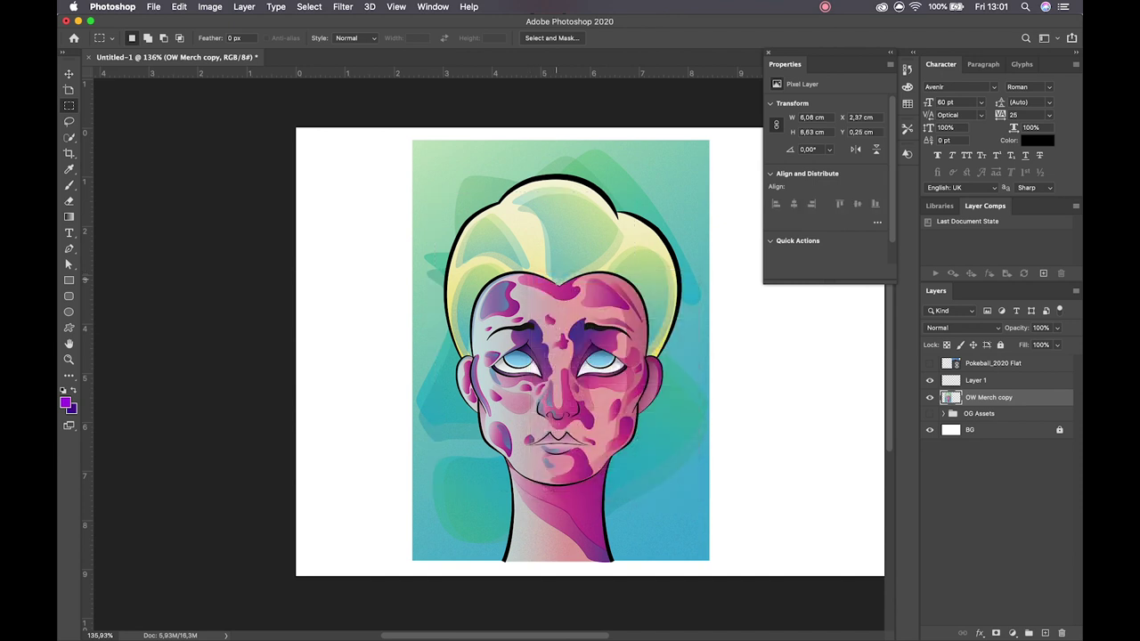
Draw a closed freehand Lasso selection starting at the hair's upper-left edge, and undo it.
left_click(68, 121)
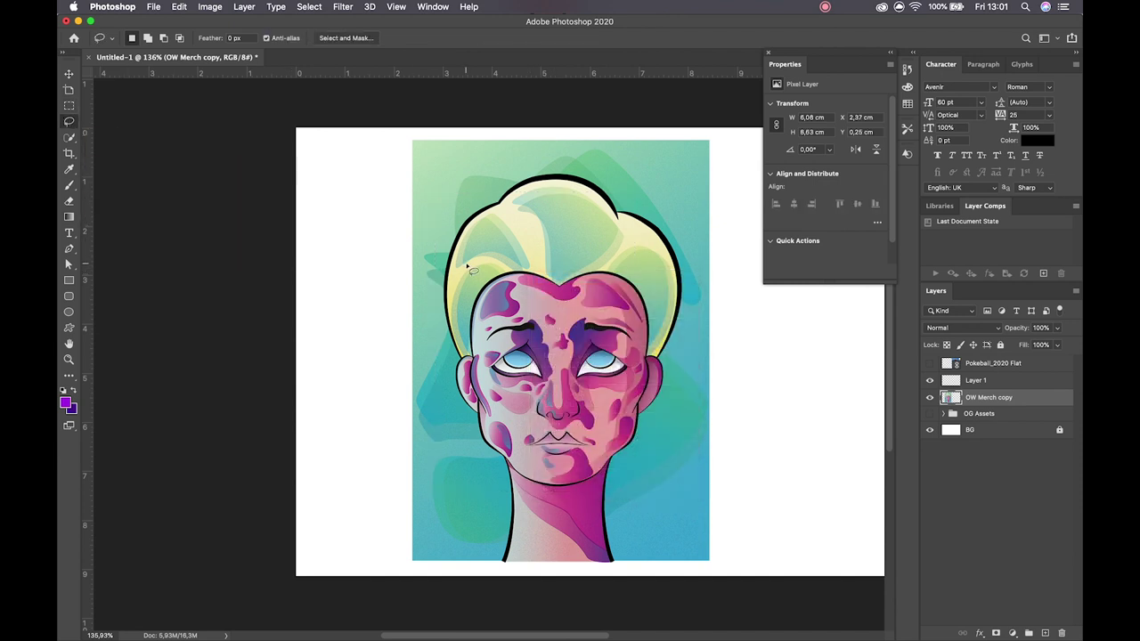
mouse_move(454, 224)
left_mouse_down()
mouse_move(517, 173)
mouse_move(594, 173)
mouse_move(661, 191)
mouse_move(690, 298)
mouse_move(656, 436)
mouse_move(618, 495)
mouse_move(496, 494)
mouse_move(439, 419)
mouse_move(423, 341)
mouse_move(431, 243)
mouse_move(455, 221)
left_mouse_up()
key("super+z")
Draw a Lasso selection about 0.99 x 1.47 cm around the portrait's left-hand ear, following the ear's upper outline.
key("super+plus")
key("super+plus")
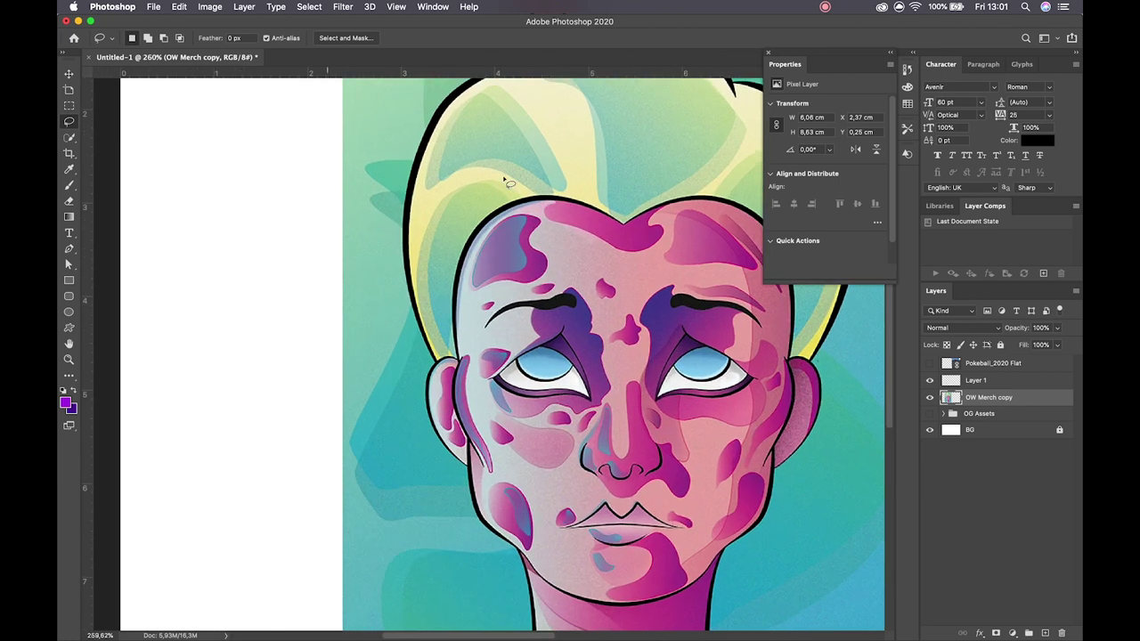
scroll(503, 185, "up", 5)
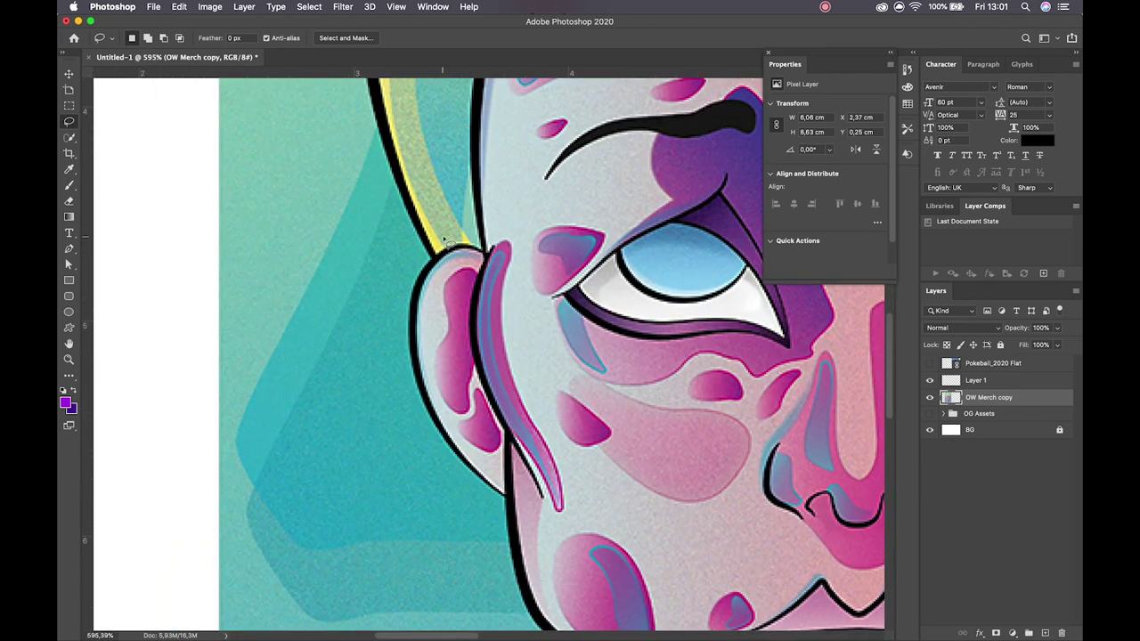
mouse_move(444, 238)
left_mouse_down()
mouse_move(425, 499)
mouse_move(583, 432)
mouse_move(397, 230)
mouse_move(405, 213)
mouse_move(467, 197)
mouse_move(485, 236)
left_mouse_up()
key("alt")
mouse_move(481, 233)
left_mouse_down()
mouse_move(477, 254)
mouse_move(432, 272)
mouse_move(401, 349)
mouse_move(432, 178)
mouse_move(489, 218)
left_mouse_up()
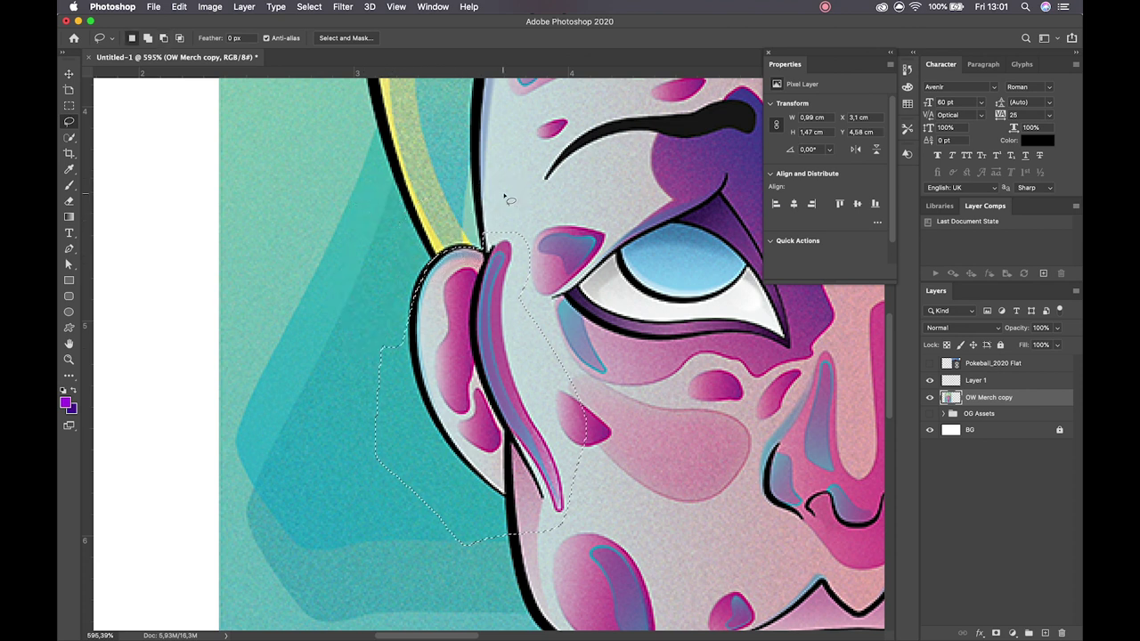
Subtract the background outside the ear and the cheek area from the Lasso selection, and deselect it.
mouse_move(414, 312)
left_mouse_down()
mouse_move(417, 436)
mouse_move(370, 298)
mouse_move(409, 320)
mouse_move(445, 419)
mouse_move(394, 457)
mouse_move(403, 356)
mouse_move(501, 495)
mouse_move(407, 437)
mouse_move(410, 356)
left_mouse_up()
left_click_drag(493, 494, 588, 540)
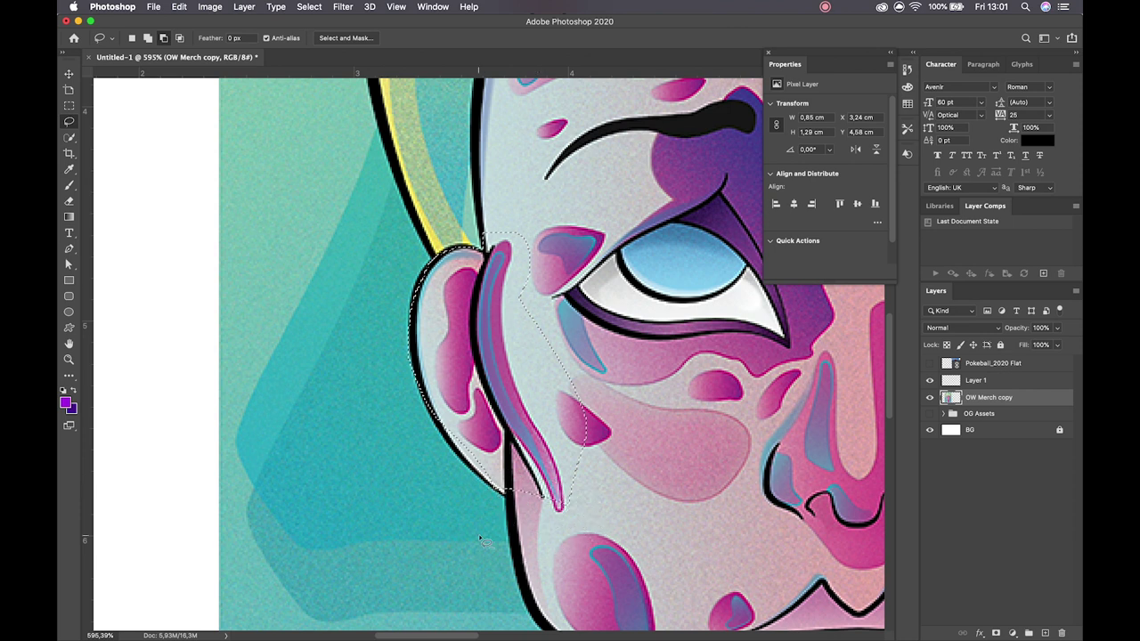
mouse_move(490, 230)
left_mouse_down()
mouse_move(476, 329)
mouse_move(552, 441)
left_mouse_up()
left_click(524, 290)
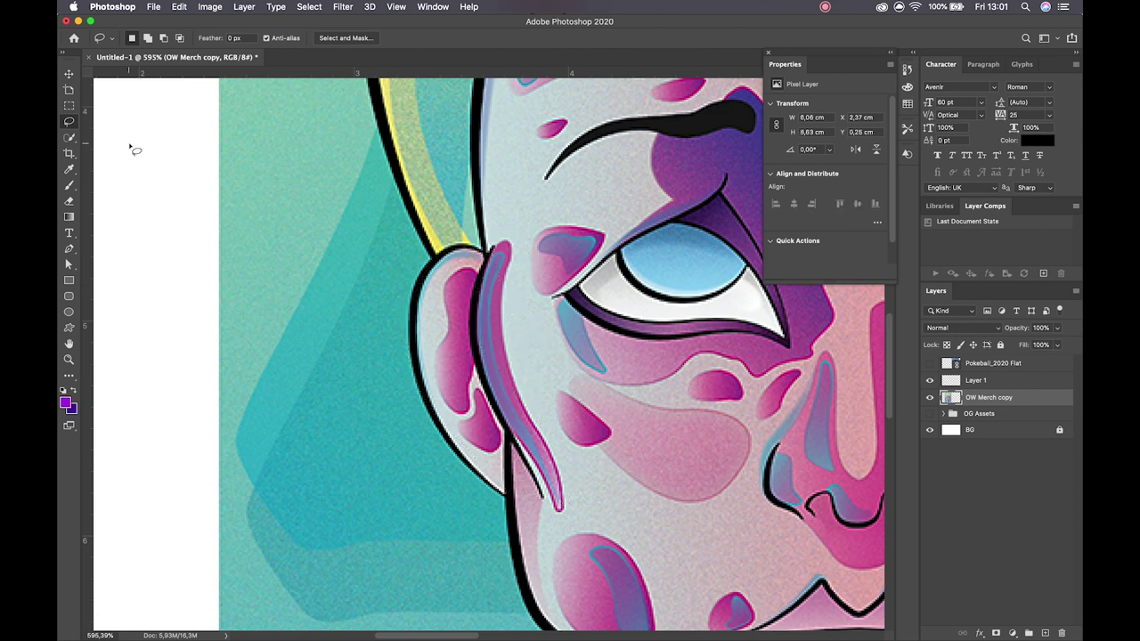
Select the whole figure from hair to neck using the Quick Selection tool with a 125 px brush.
left_click(69, 140)
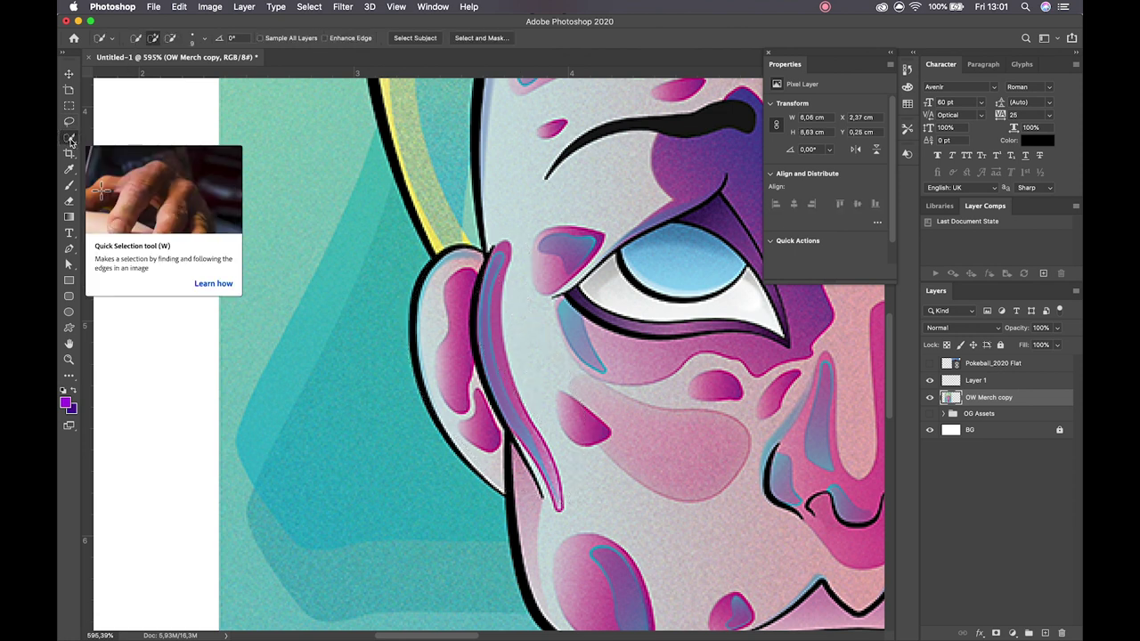
key("super+minus")
key("super+minus")
key("super+minus")
key("super+minus")
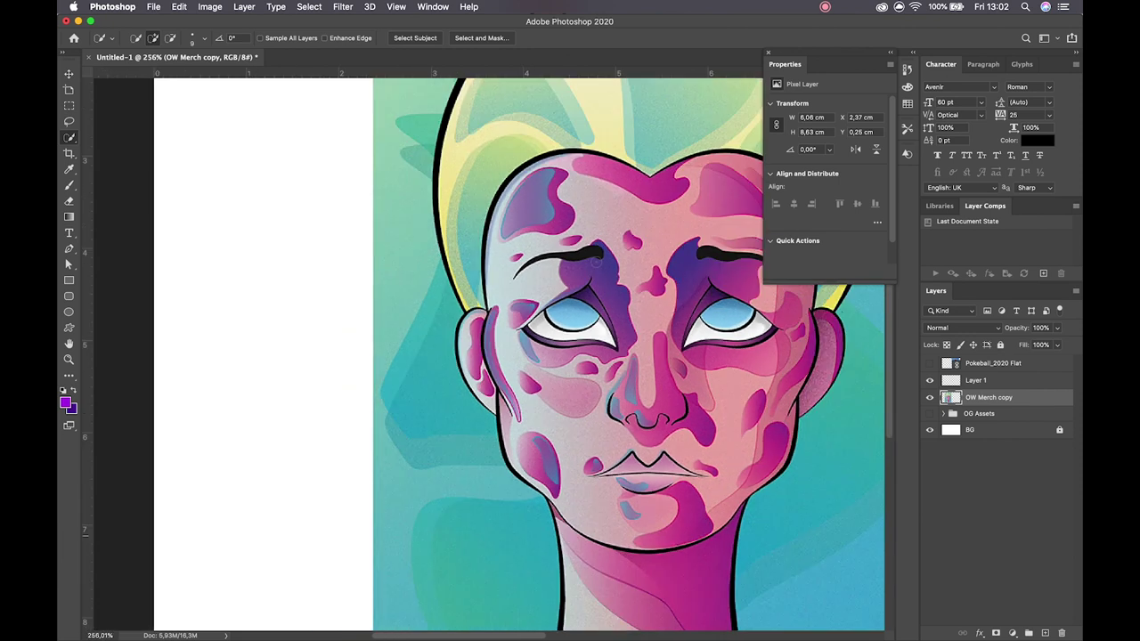
scroll(595, 339, "down", 2)
scroll(595, 260, "right", 3)
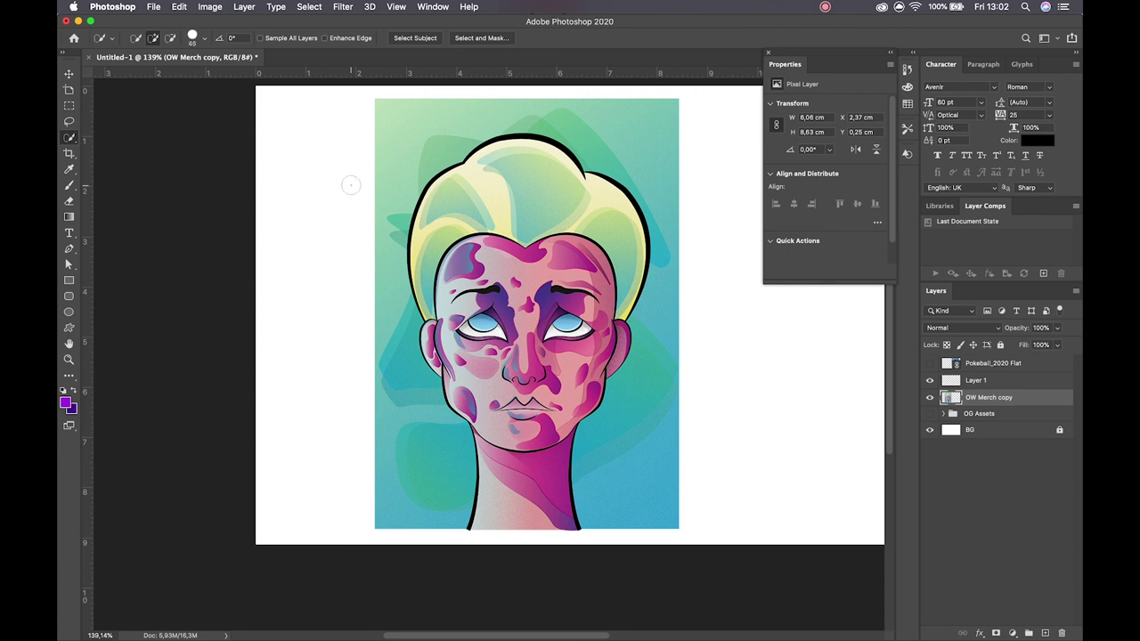
key("bracketright")
key("bracketright")
key("bracketright")
key("bracketright")
key("bracketright")
key("bracketright")
key("bracketright")
key("bracketright")
key("bracketright")
key("bracketright")
key("bracketright")
key("bracketright")
key("bracketleft")
key("bracketleft")
key("bracketleft")
key("bracketleft")
key("bracketleft")
key("bracketleft")
key("bracketleft")
key("bracketleft")
key("bracketleft")
key("bracketleft")
key("bracketleft")
key("bracketright")
mouse_move(536, 181)
left_mouse_down()
mouse_move(463, 267)
mouse_move(596, 289)
mouse_move(467, 253)
mouse_move(523, 365)
mouse_move(526, 498)
left_mouse_up()
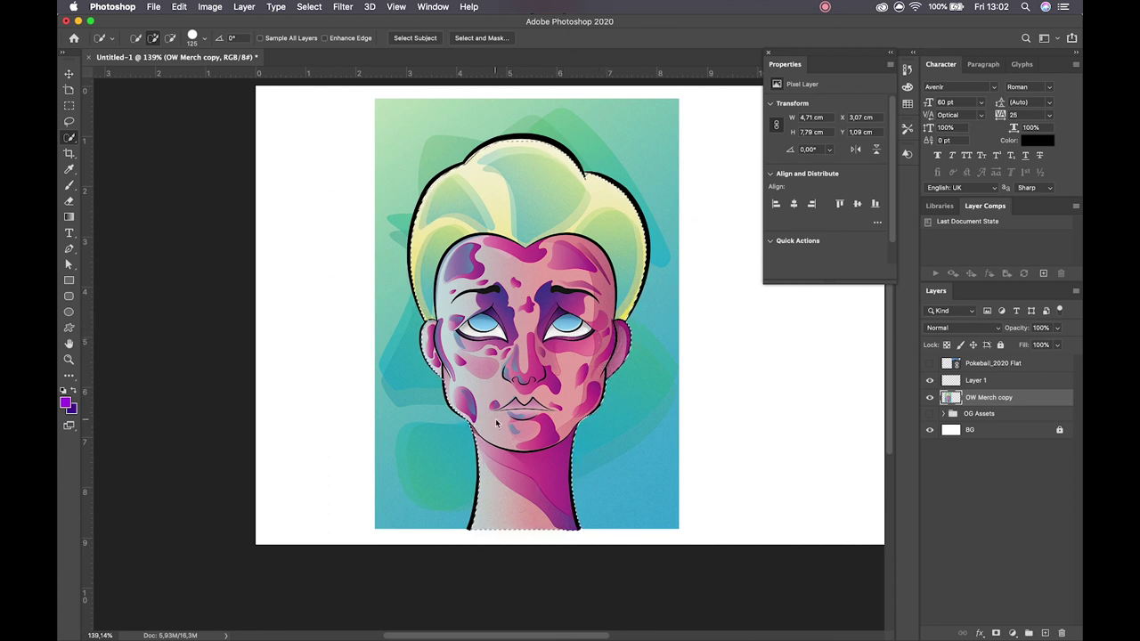
Add a stretch of the black outline along the hair's upper-left curve to the figure selection with the Lasso tool.
key("z")
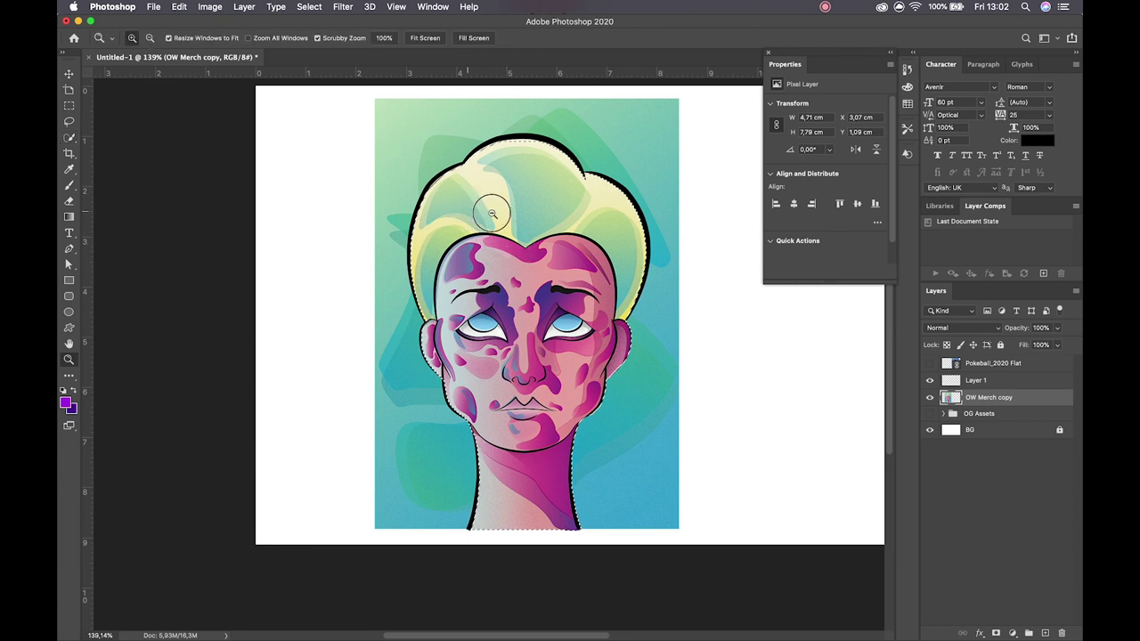
left_click_drag(491, 199, 541, 223)
left_click_drag(514, 169, 467, 387)
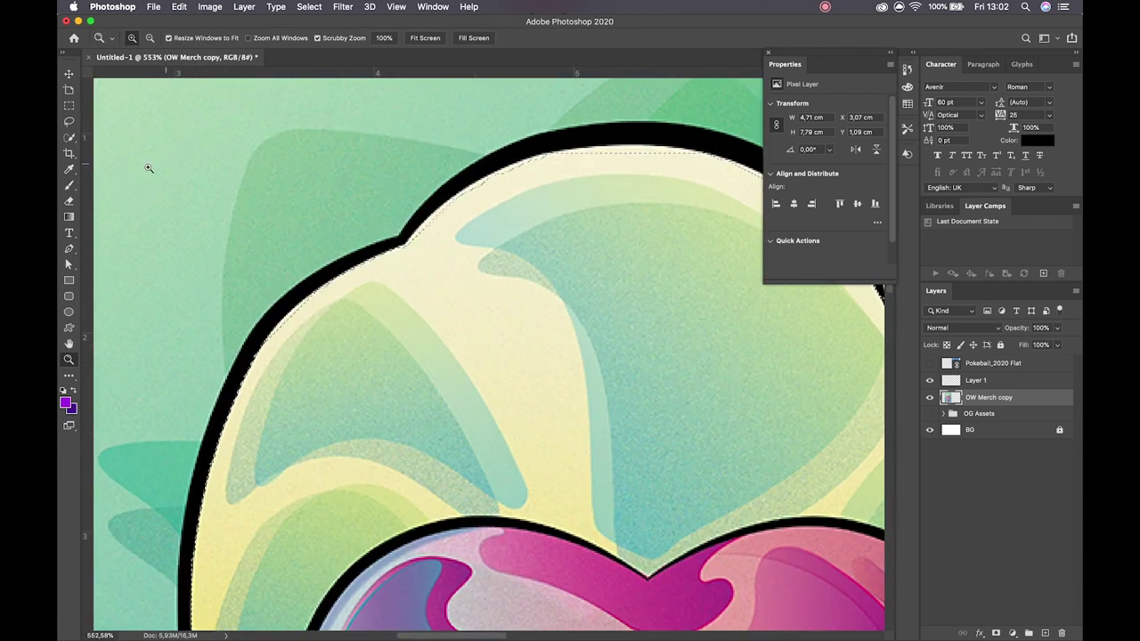
key("l")
left_click(397, 252, "shift")
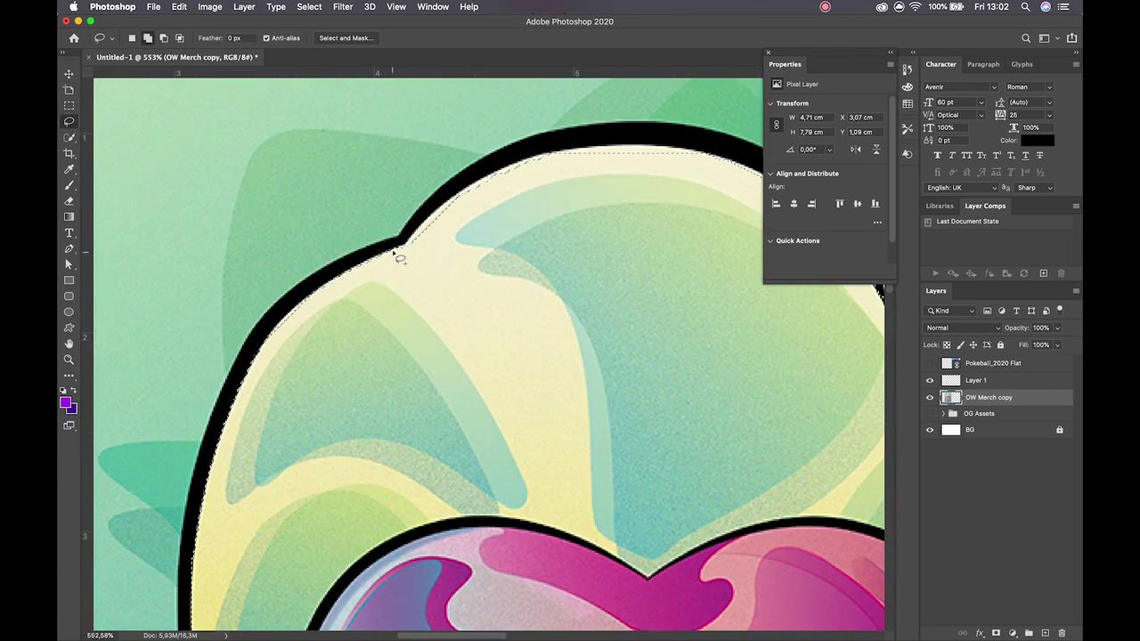
mouse_move(413, 214)
left_mouse_down()
mouse_move(427, 190)
mouse_move(513, 160)
left_mouse_up()
scroll(505, 220, "right", 5)
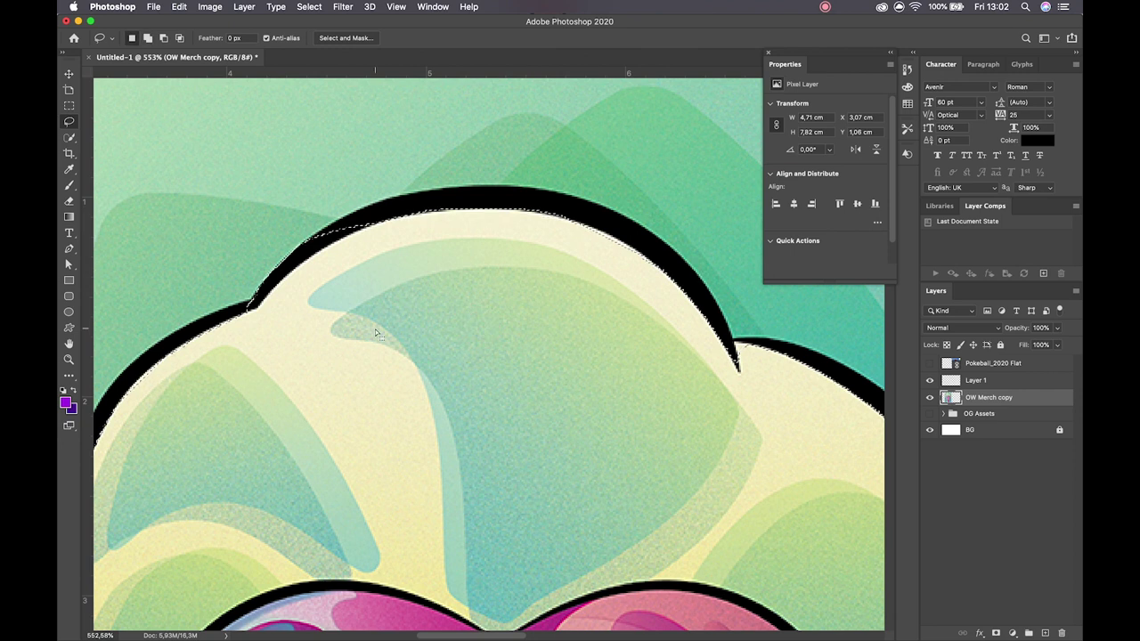
key("z")
left_click_drag(471, 285, 415, 387)
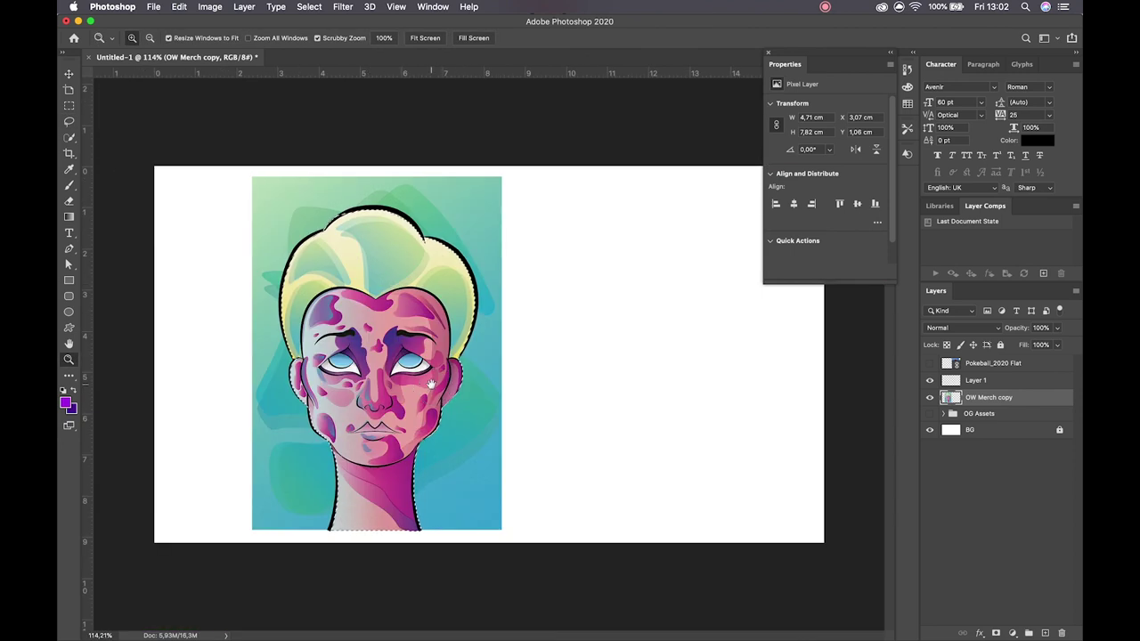
Clear the figure selection and select similarly coloured areas of the hair with the Magic Wand tool at tolerance 32.
key("v")
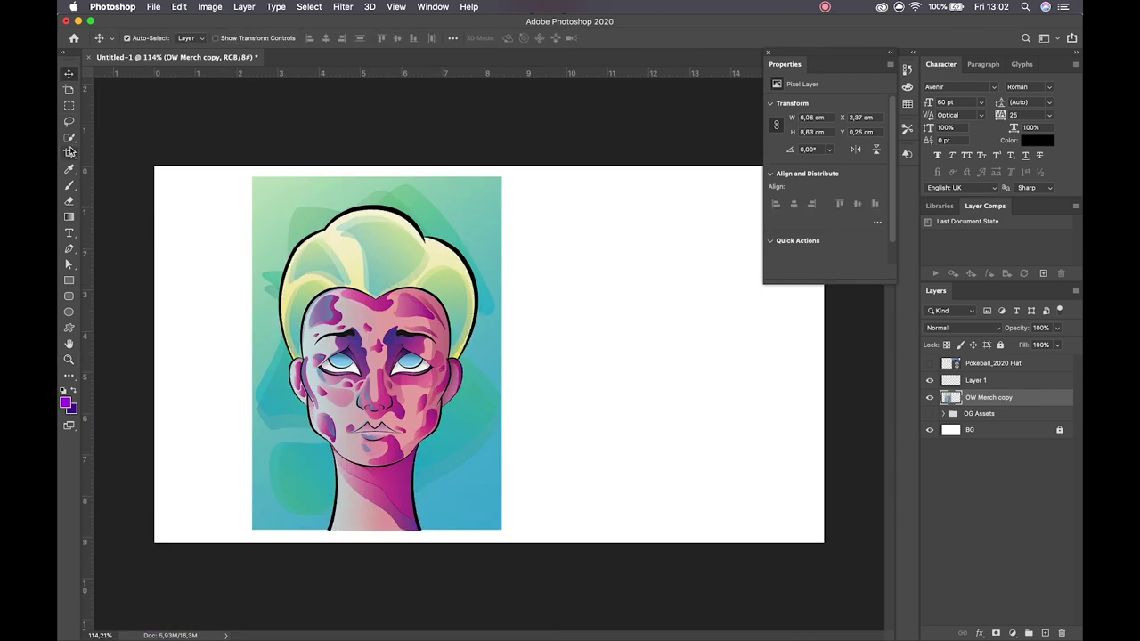
left_click(69, 139)
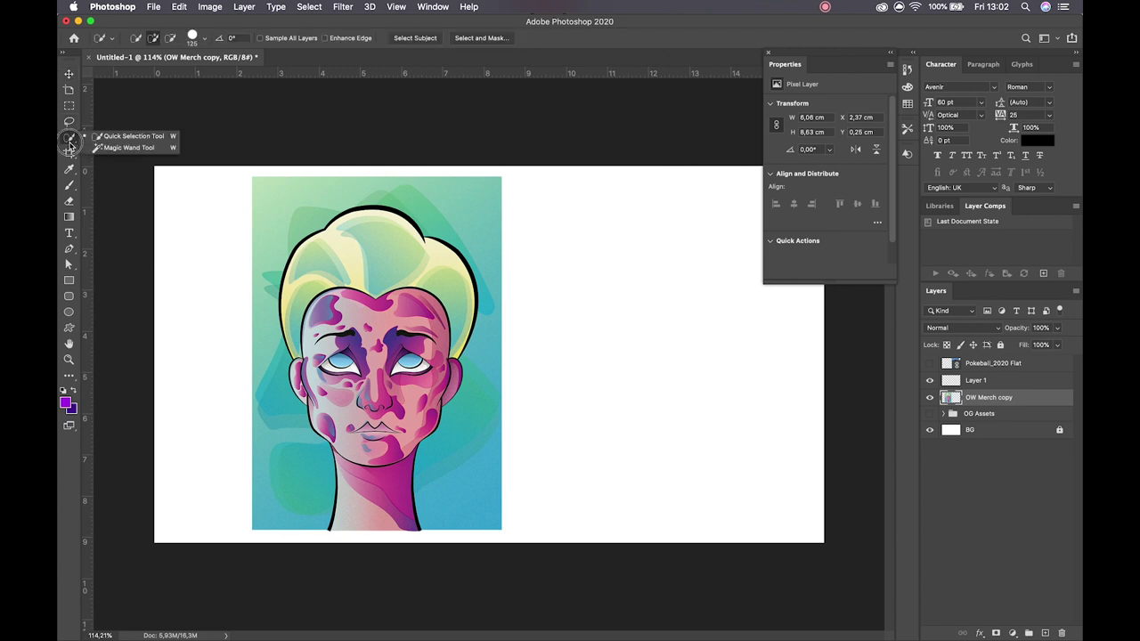
left_click(129, 148)
left_click(368, 250)
left_click(403, 262)
mouse_move(395, 220)
left_mouse_down()
mouse_move(370, 294)
mouse_move(383, 229)
mouse_move(384, 260)
left_mouse_up()
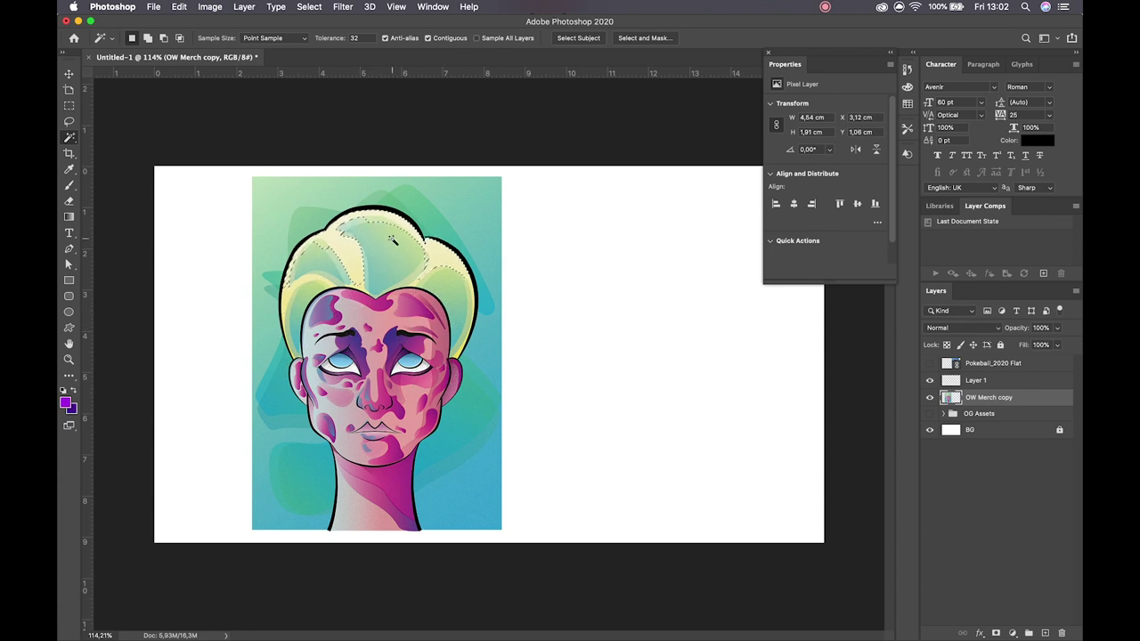
Select the whole figure from hair to neck with the Quick Selection tool, subtracting the background picked up beside the right-hand ear and neck.
right_click(69, 139)
left_click(125, 134)
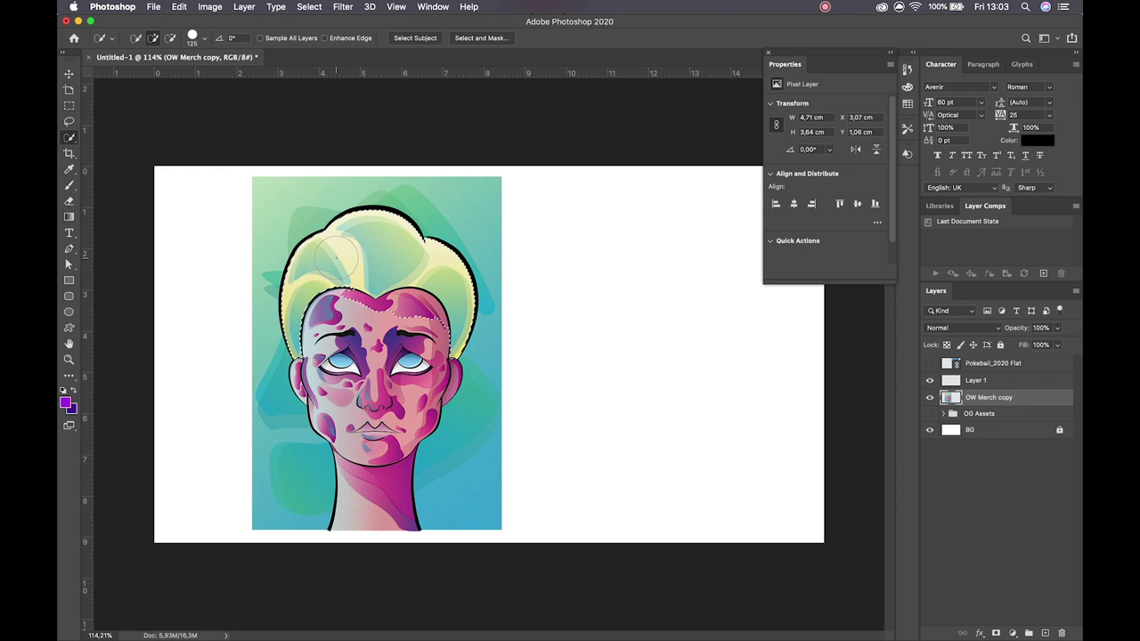
left_click_drag(365, 262, 407, 455)
left_click_drag(329, 441, 376, 492)
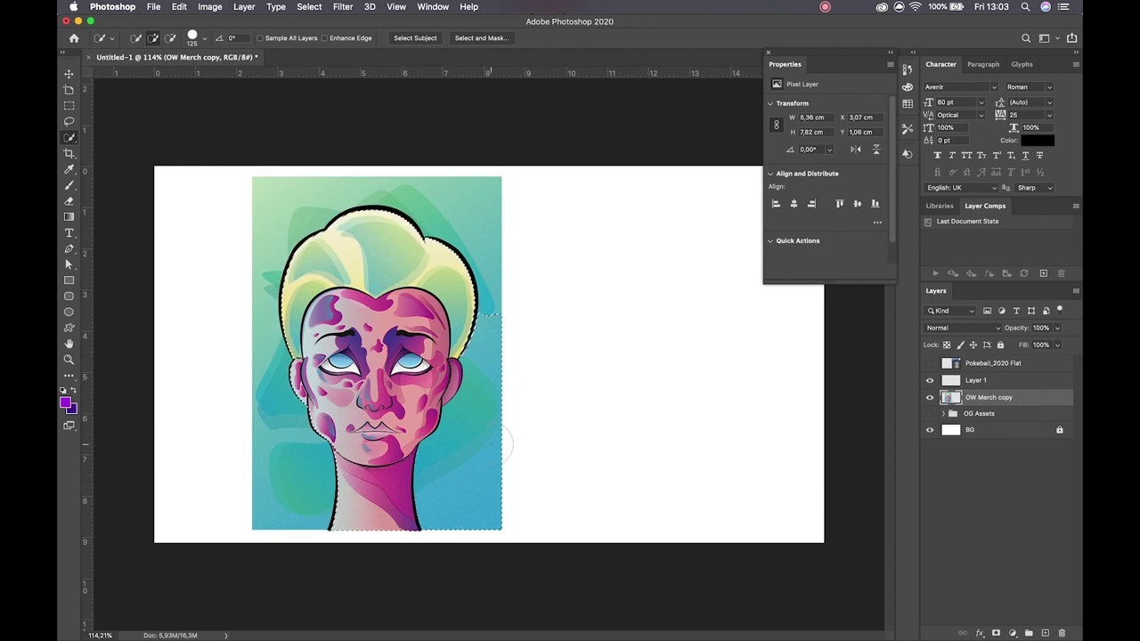
left_click(498, 438, "alt")
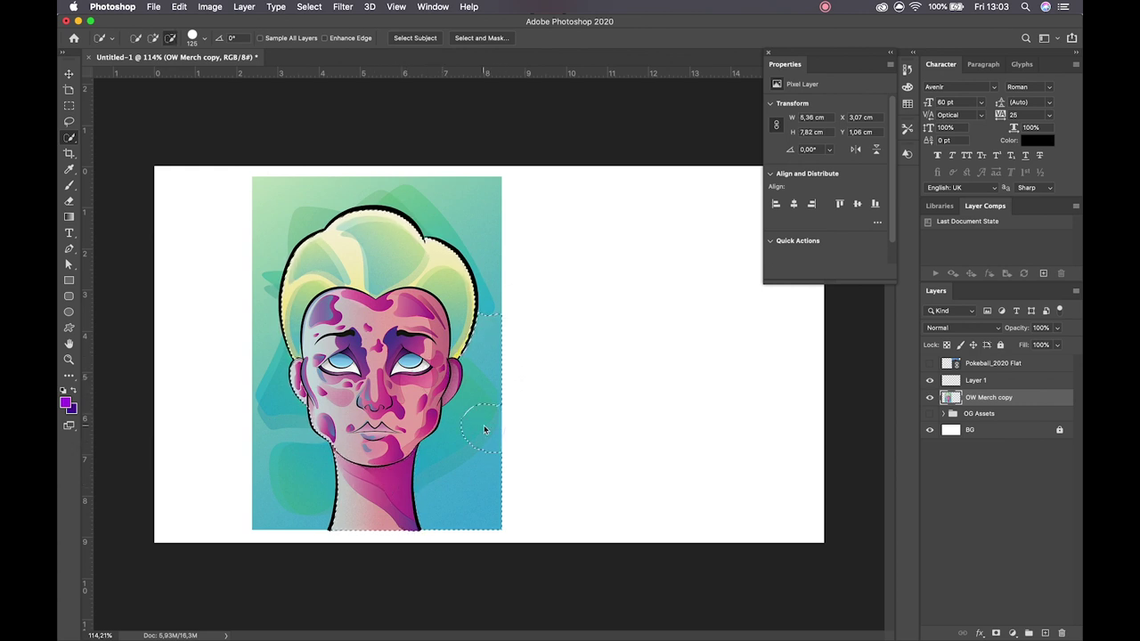
left_click(502, 372)
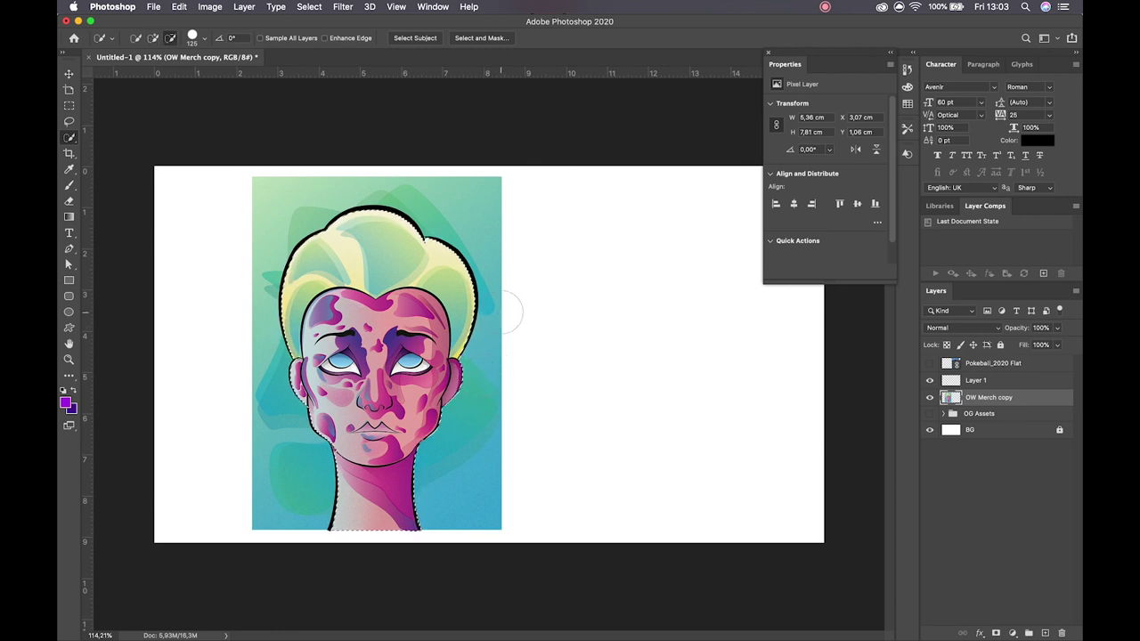
Add part of the black outline along the hair's left-hand side to the figure selection with the 125 px brush, undoing the last stroke.
key("z")
left_click(423, 420)
key("h")
left_click_drag(422, 420, 249, 374)
key("h")
key("h")
left_click_drag(395, 354, 410, 394)
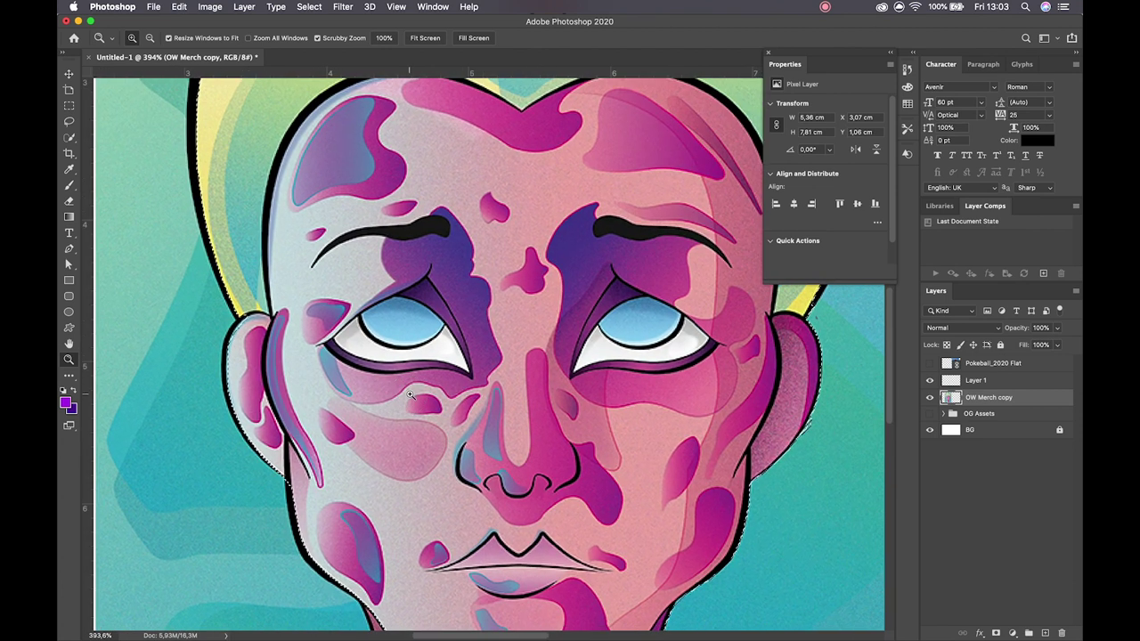
left_click(71, 139)
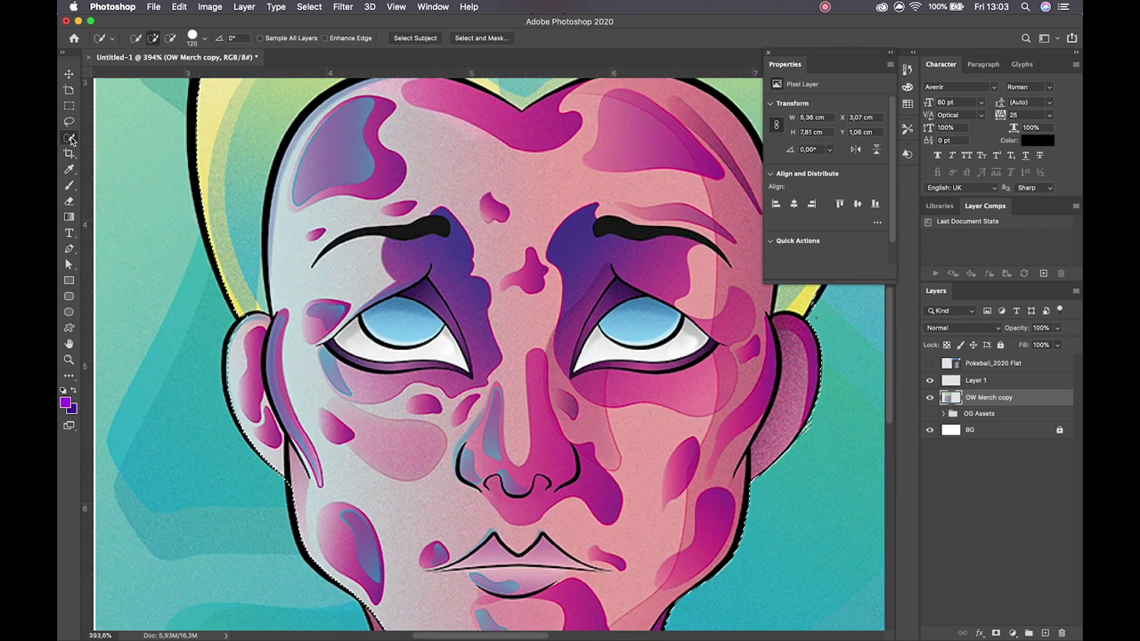
left_click_drag(217, 241, 345, 325)
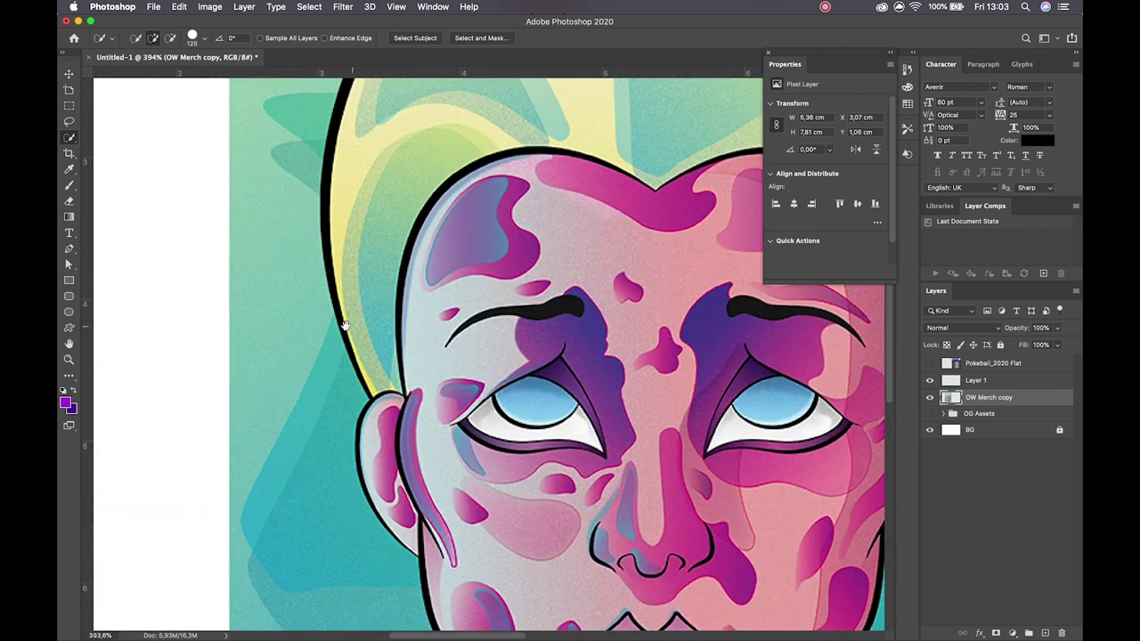
left_click_drag(424, 305, 347, 317)
mouse_move(365, 240)
left_mouse_down()
mouse_move(329, 419)
mouse_move(343, 454)
left_mouse_up()
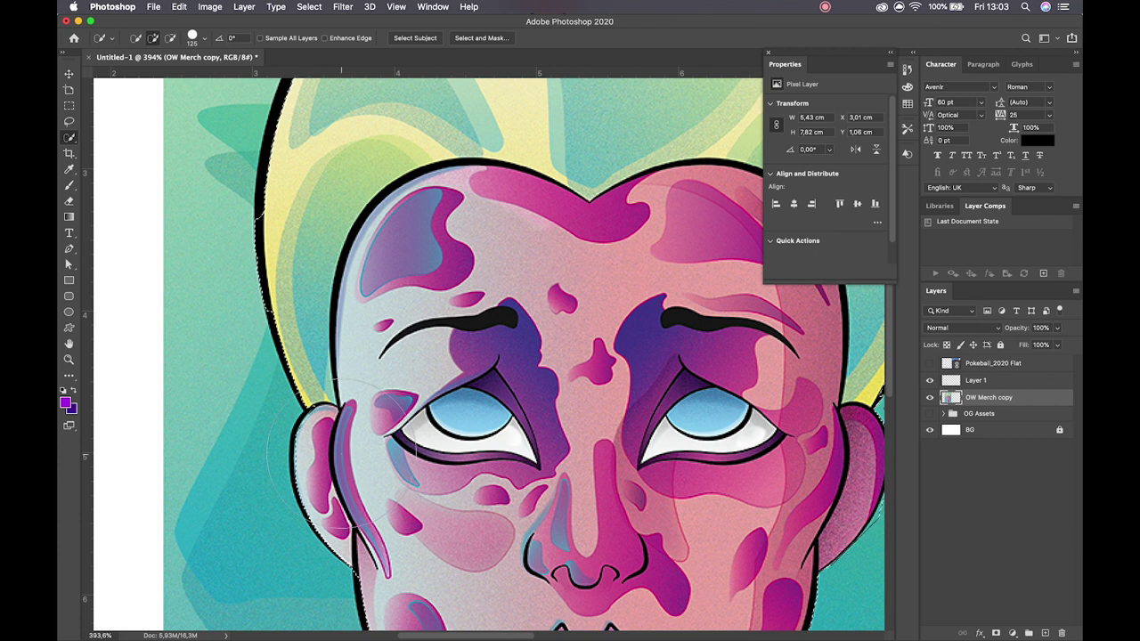
left_click(293, 392)
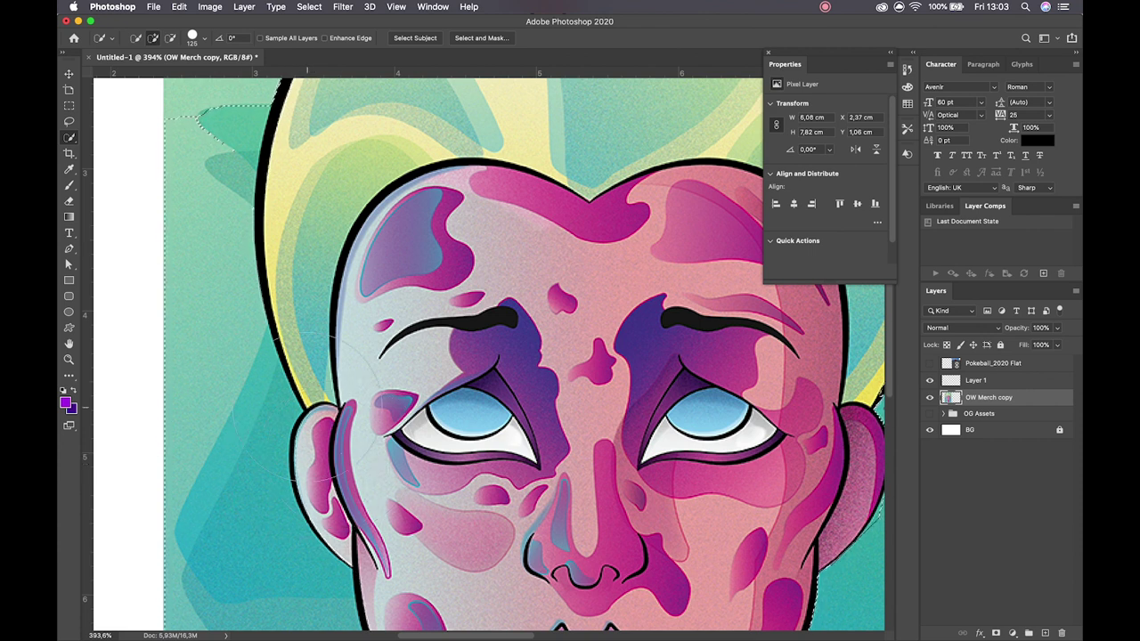
key("super+z")
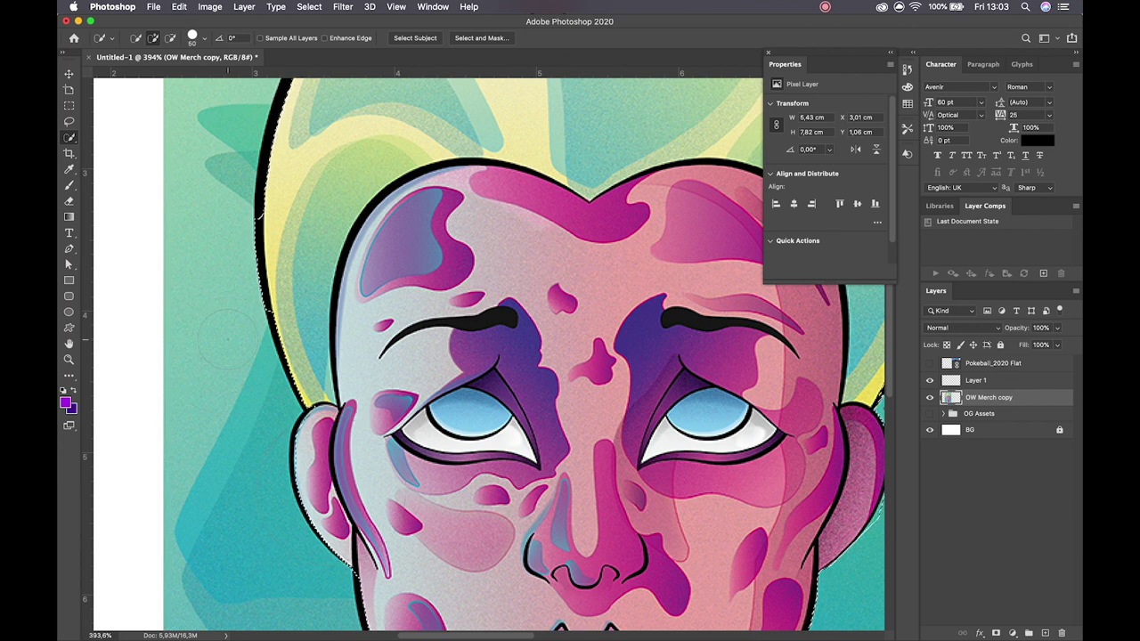
Reduce the Quick Selection brush to 10 px, try to add the outline above the left-hand ear, and undo the addition.
key("bracketleft")
key("bracketleft")
key("bracketleft")
key("bracketleft")
key("bracketleft")
key("bracketleft")
key("bracketleft")
key("bracketleft")
key("bracketleft")
key("bracketleft")
key("bracketleft")
key("bracketleft")
mouse_move(265, 347)
left_mouse_down()
mouse_move(245, 419)
mouse_move(267, 459)
mouse_move(250, 348)
left_mouse_up()
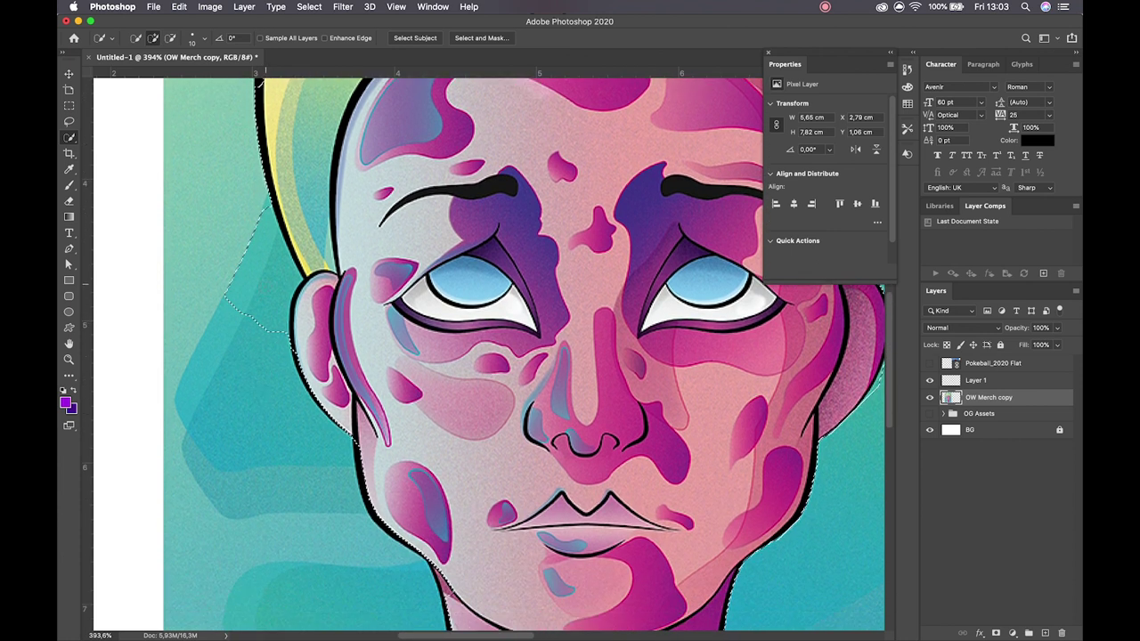
left_click(247, 365)
key("ctrl+z")
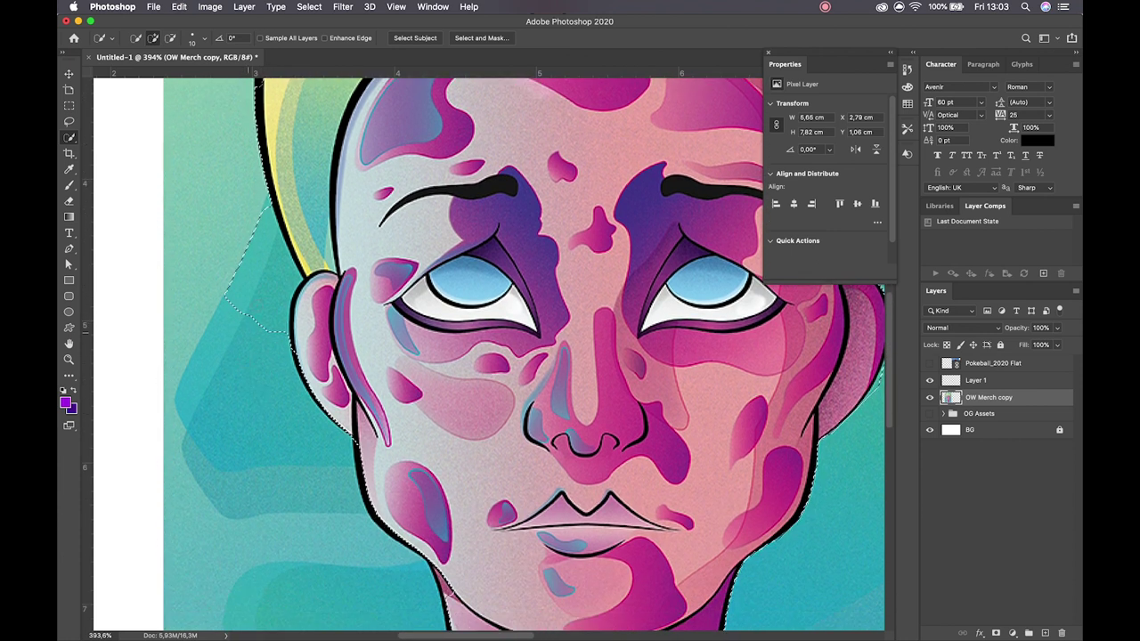
scroll(494, 347, "down", 3)
scroll(502, 348, "down", 2)
key("ctrl+z")
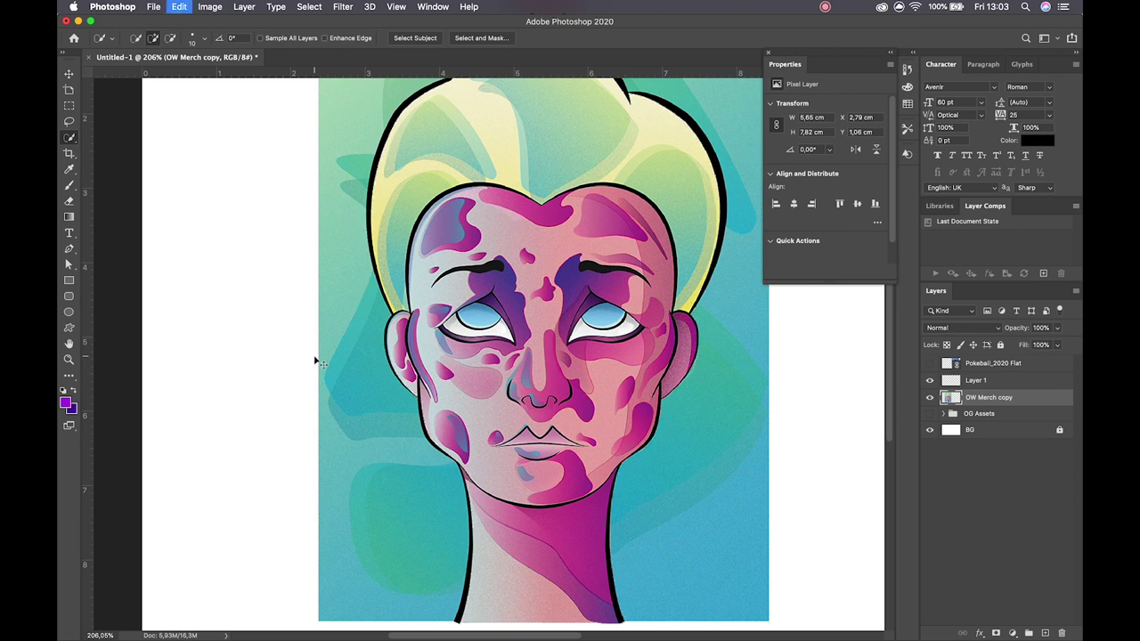
scroll(401, 330, "down", 2)
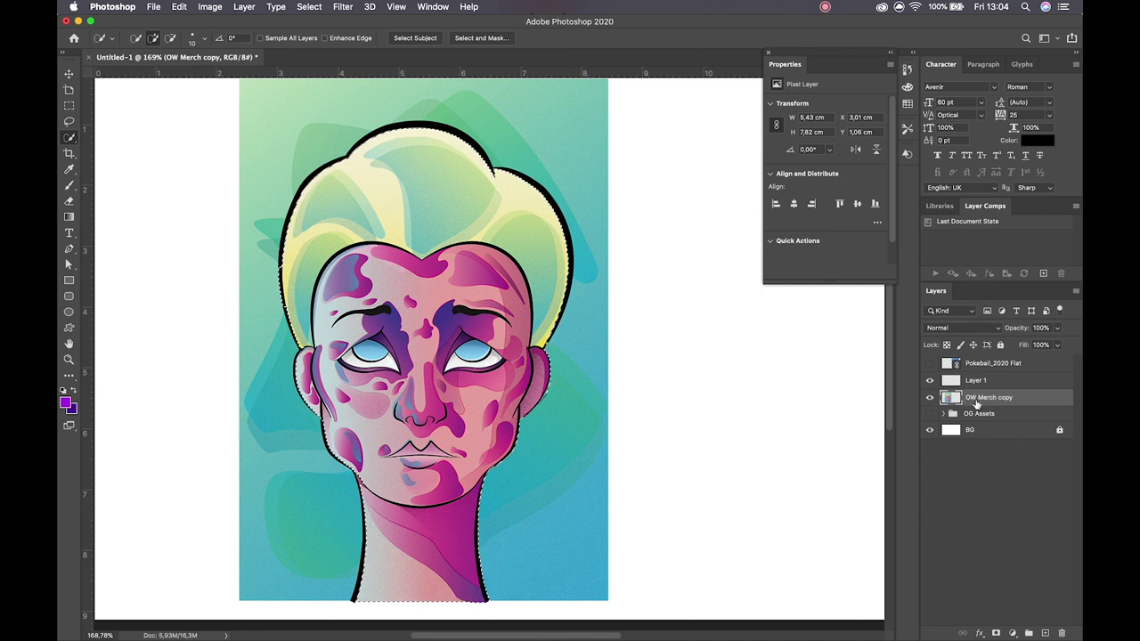
Copy the selected figure to a new layer and hide the OW Merch copy layer.
right_click(391, 224)
left_click(434, 213)
right_click(433, 214)
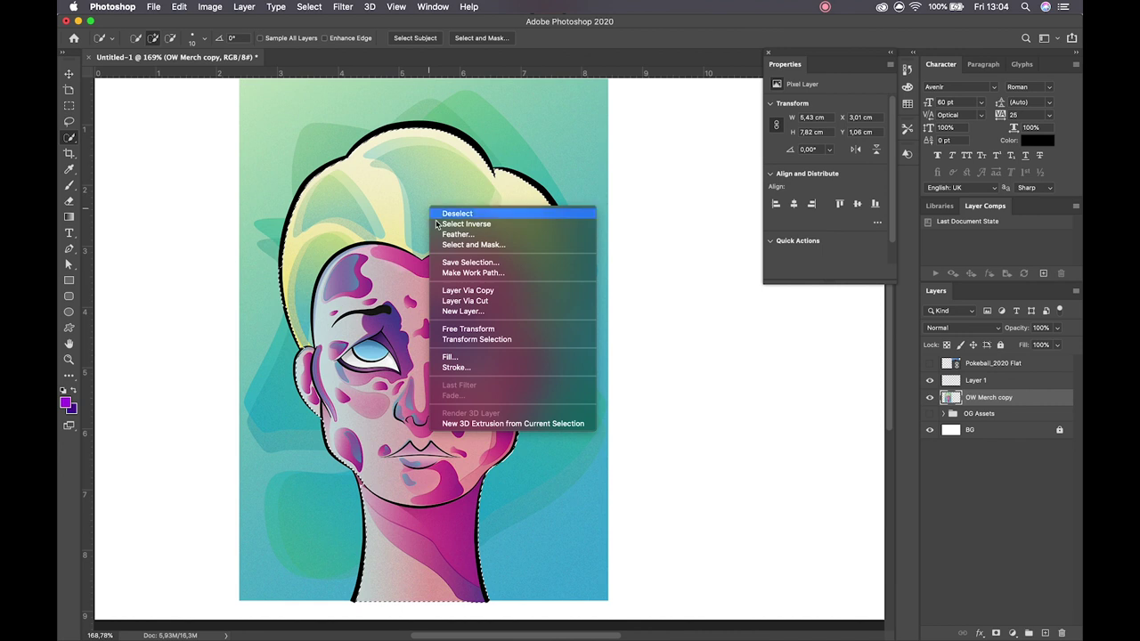
left_click(467, 290)
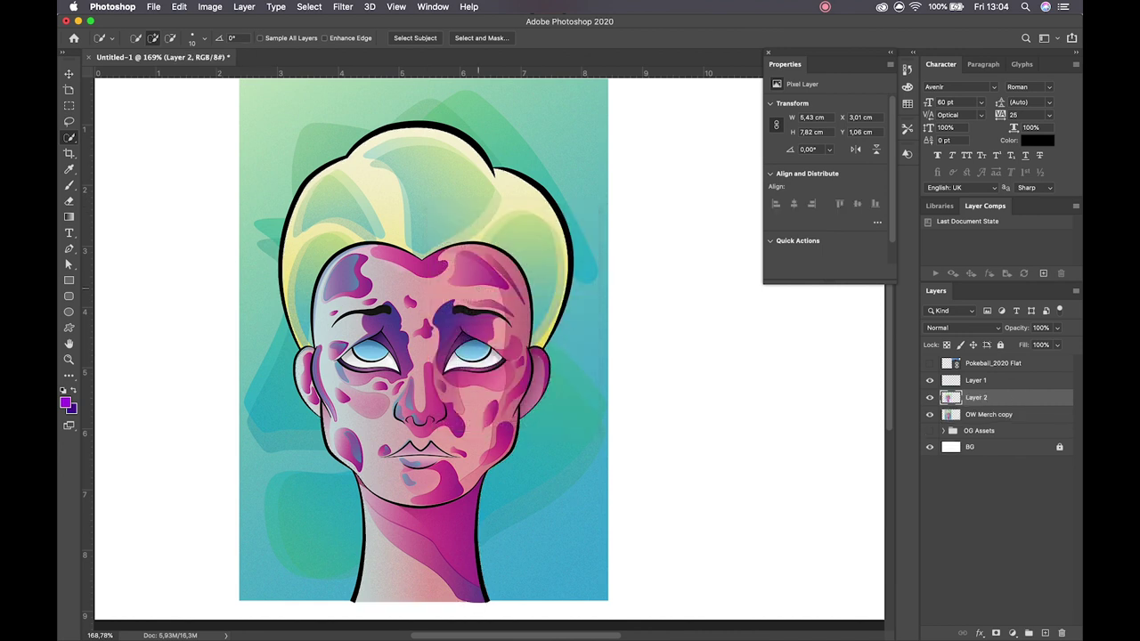
left_click(931, 415)
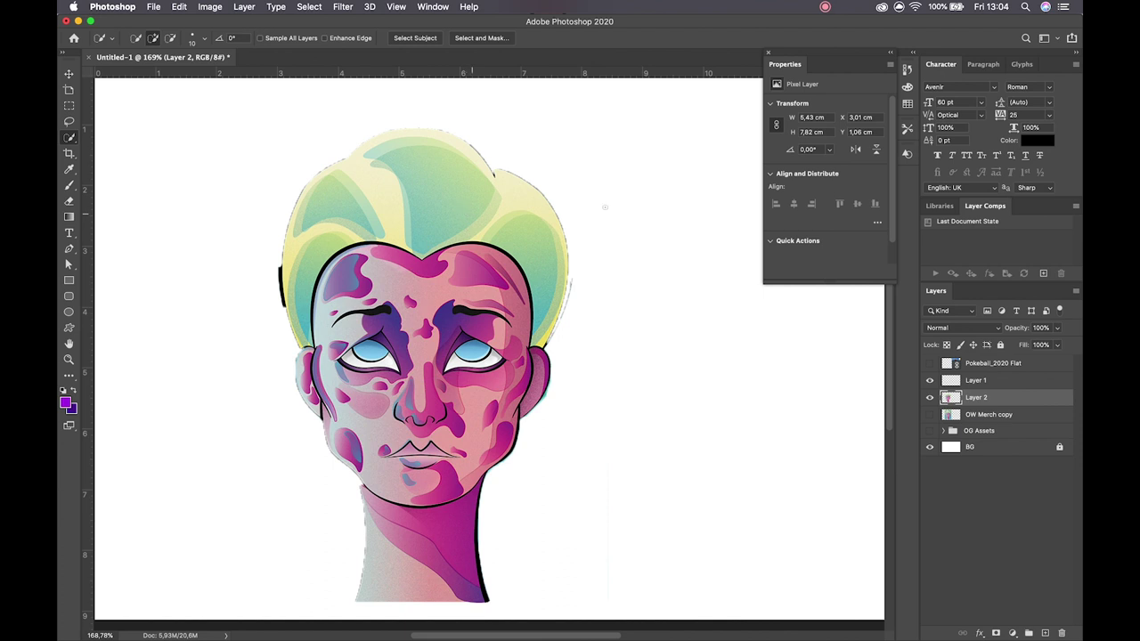
Delete the copied figure layer and show the OW Merch copy layer again.
key("Delete")
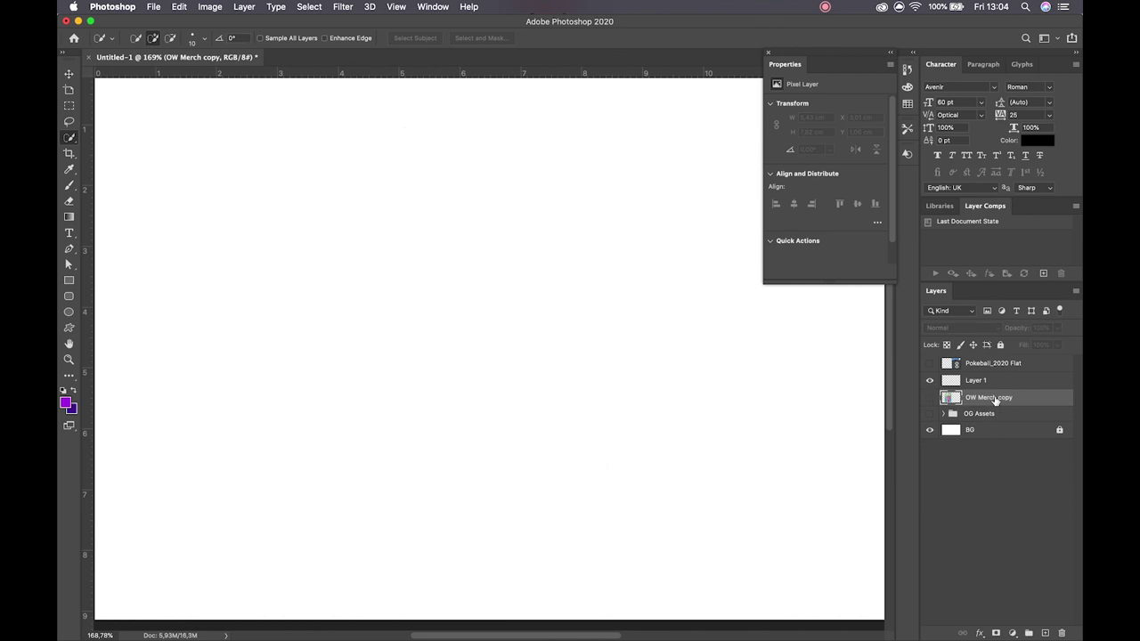
left_click(929, 397)
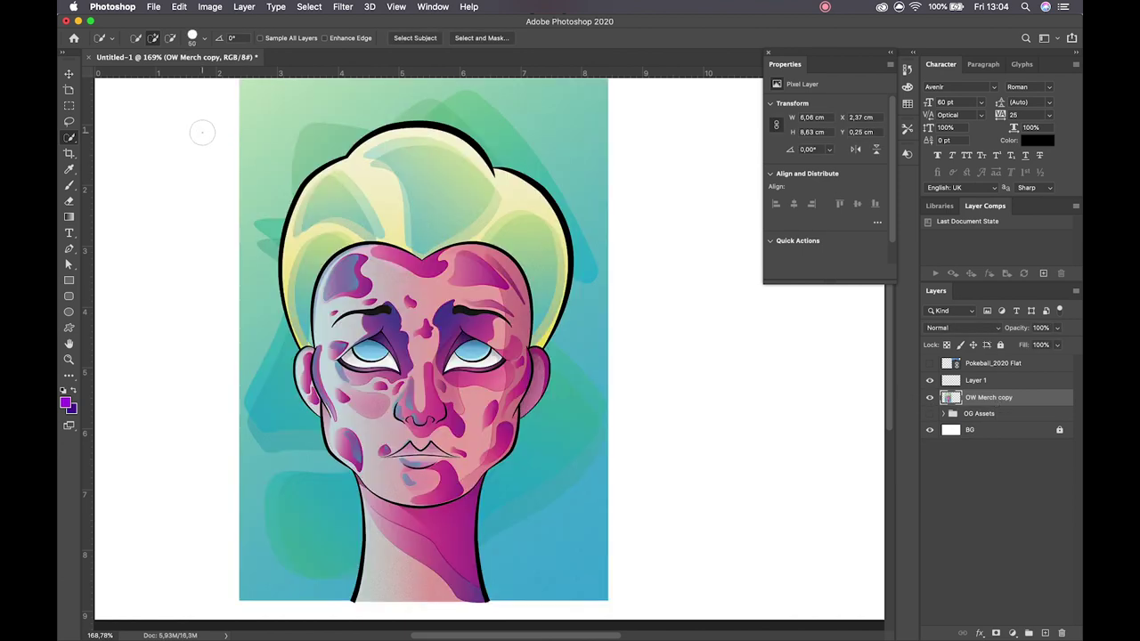
Select the hair and face with a 60 px Quick Selection brush and cut them to a new layer.
mouse_move(432, 132)
left_mouse_down()
mouse_move(513, 277)
mouse_move(463, 428)
mouse_move(383, 353)
mouse_move(480, 354)
left_mouse_up()
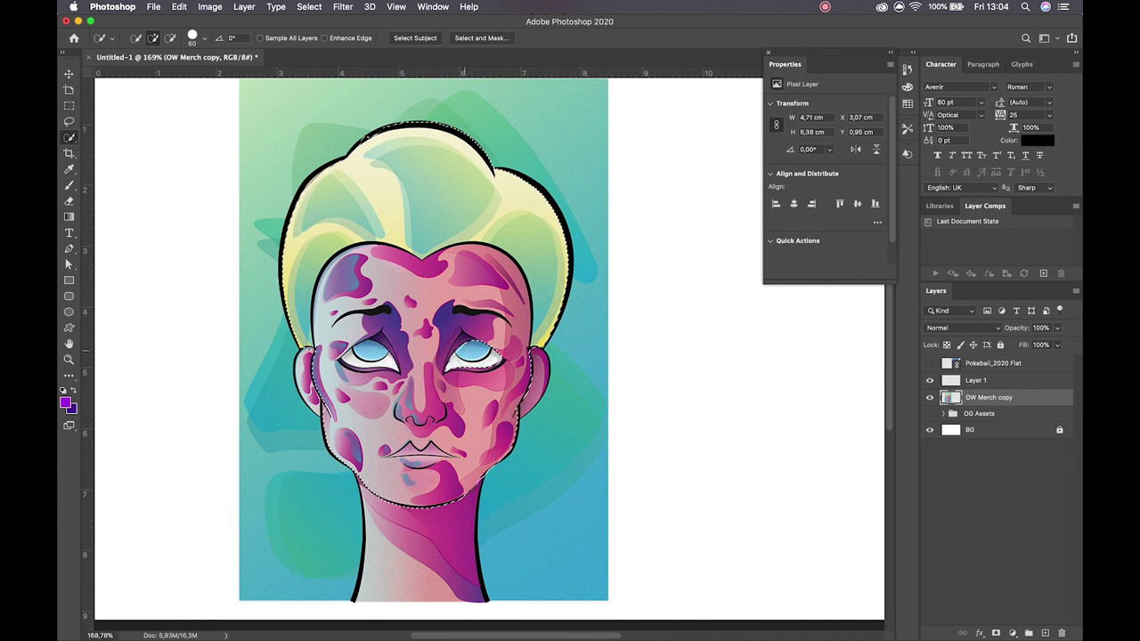
right_click(446, 331)
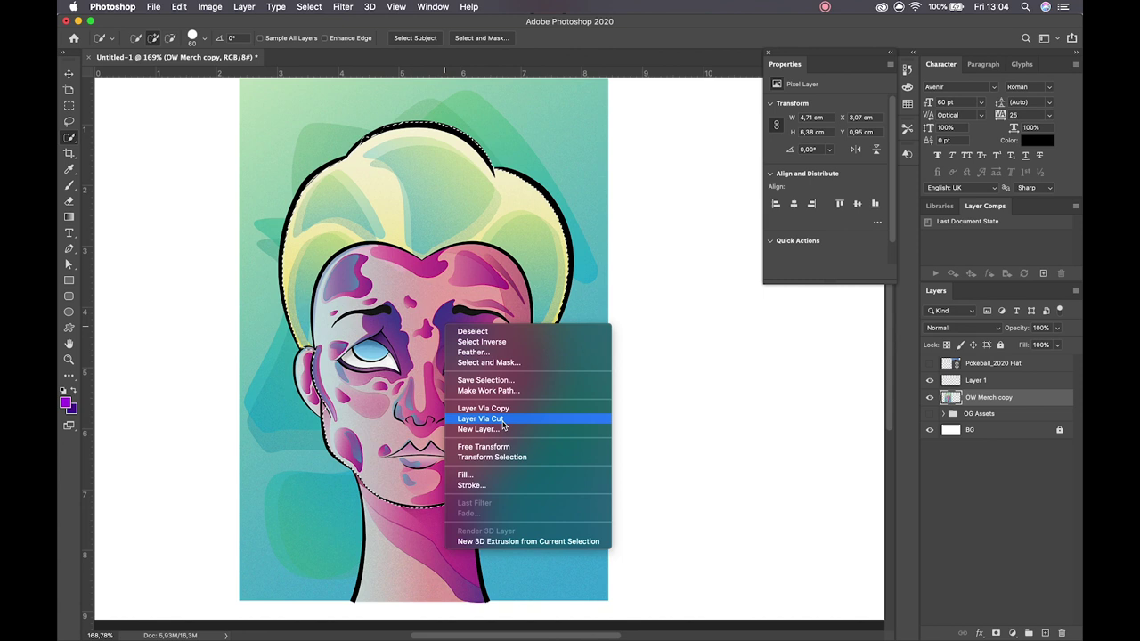
left_click(480, 418)
Toggle the visibility of the cut head layer and the OW Merch copy layer to compare their contents.
left_click(930, 398)
left_click(931, 398)
left_click(930, 398)
left_click(930, 398)
left_click(931, 398)
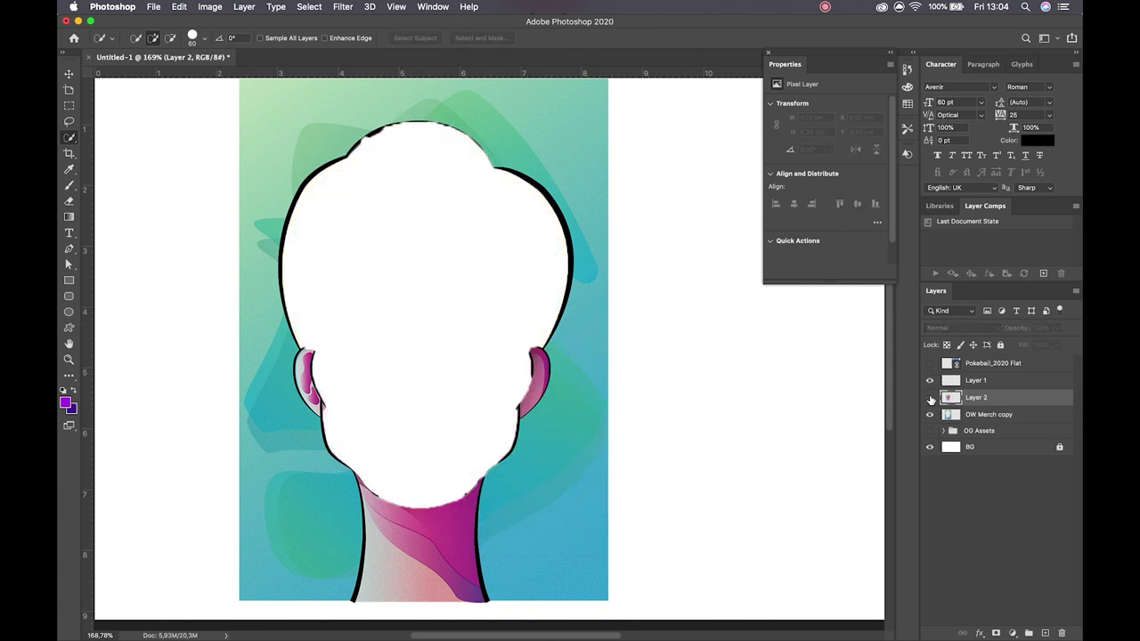
left_click(930, 398)
left_click(930, 415)
left_click(930, 398)
left_click(931, 398)
left_click(931, 415)
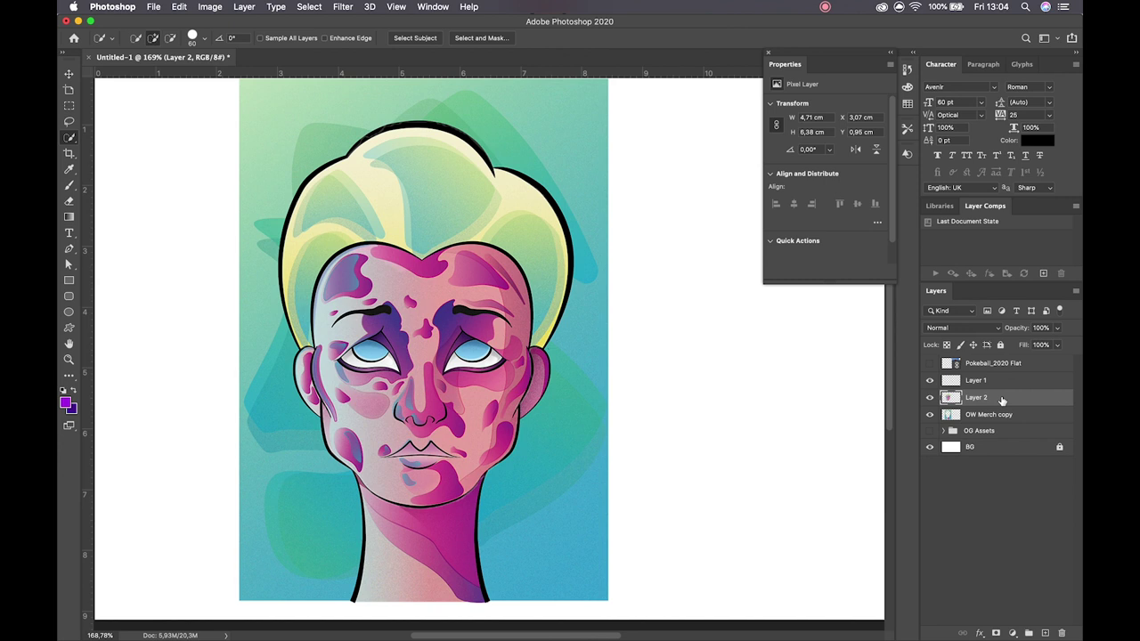
Undo the visibility changes and the layer cut, back to the hair and face selection on OW Merch copy.
key("super+z")
key("super+z")
key("super+z")
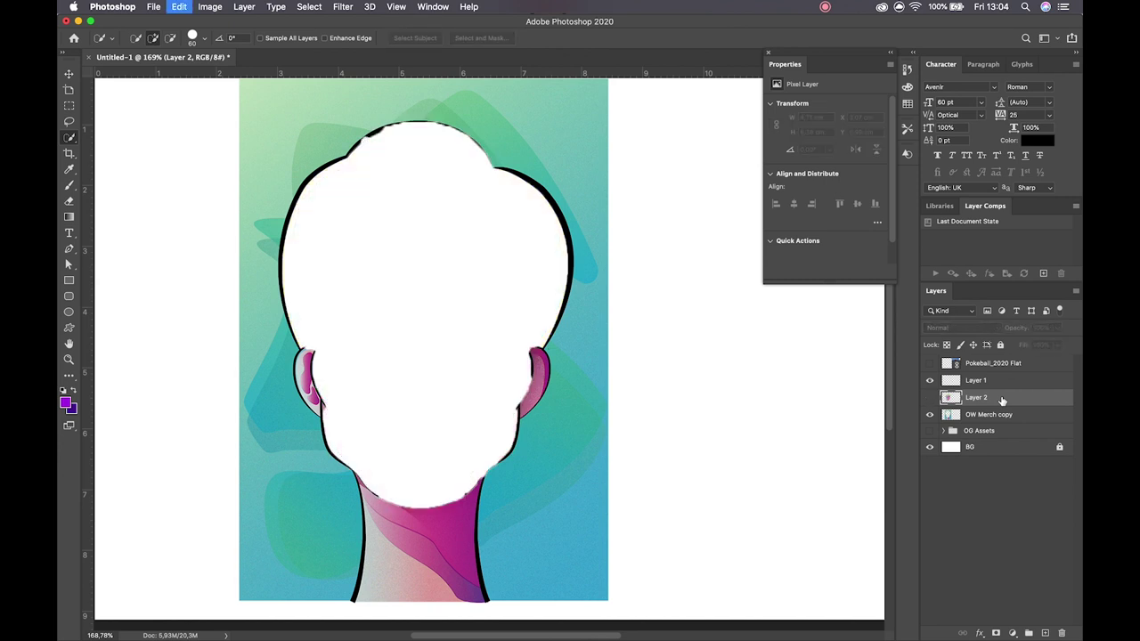
key("super+z")
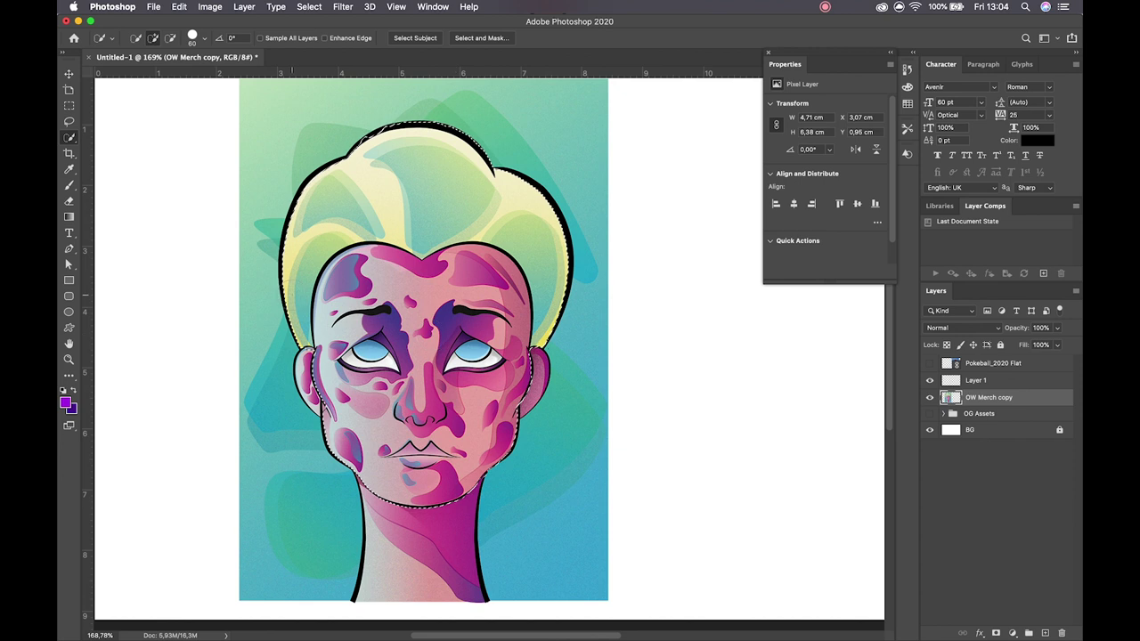
Copy the selected hair and face to a new layer, and undo the copy.
key("super+j")
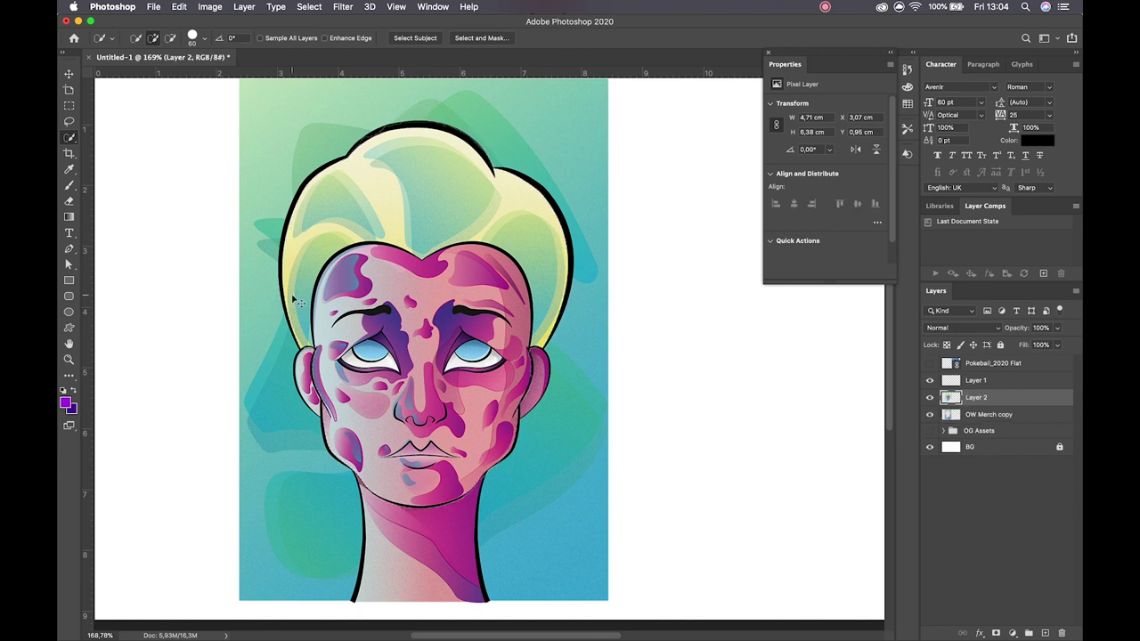
key("super+z")
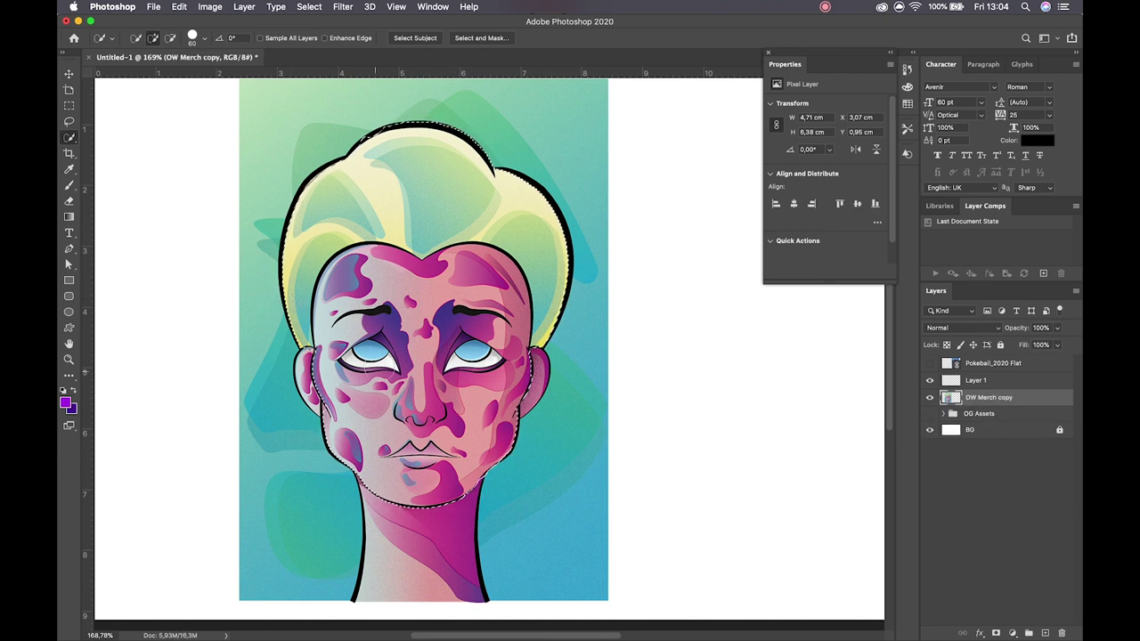
key("super+j")
key("super+z")
key("v")
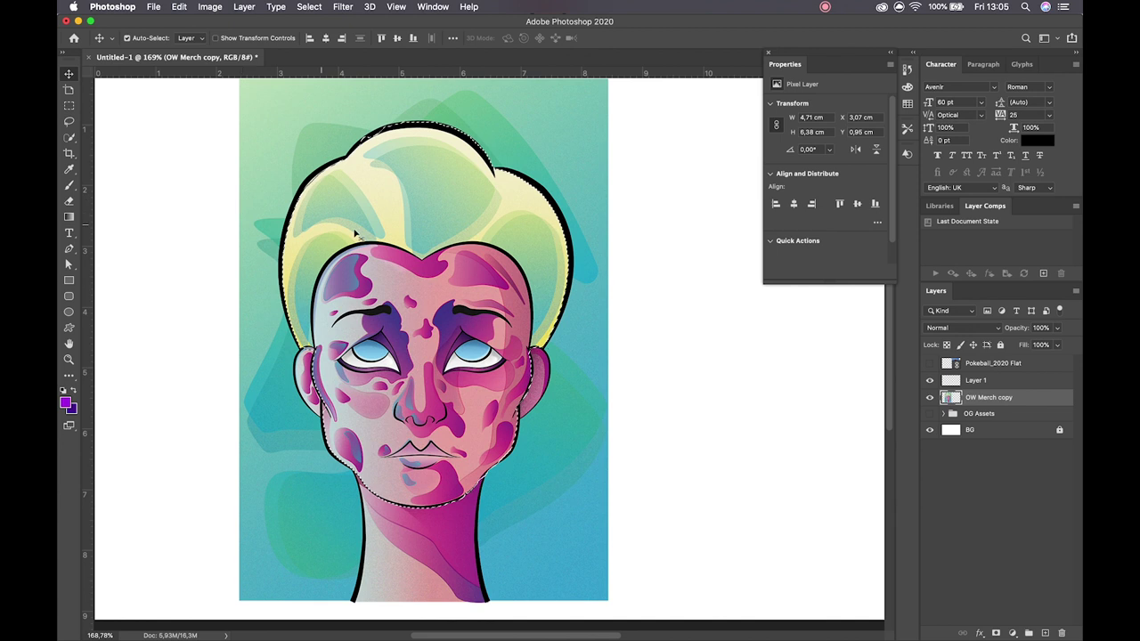
key("w")
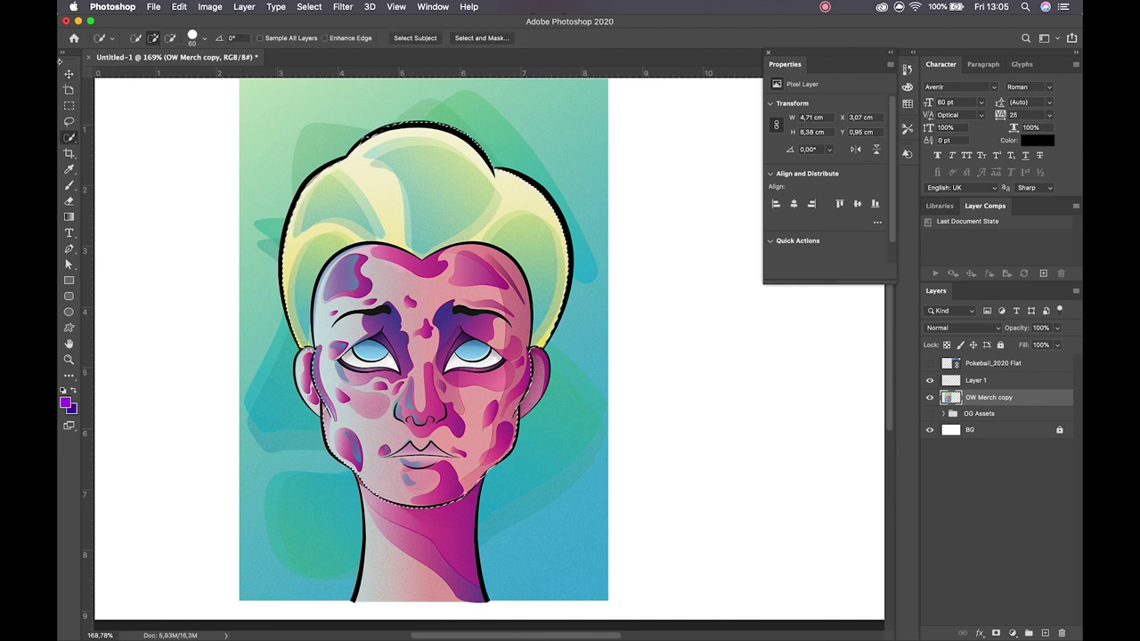
Extend the quick selection of the head down over the neck and open it in Select and Mask.
left_click_drag(432, 414, 416, 615)
right_click(440, 363)
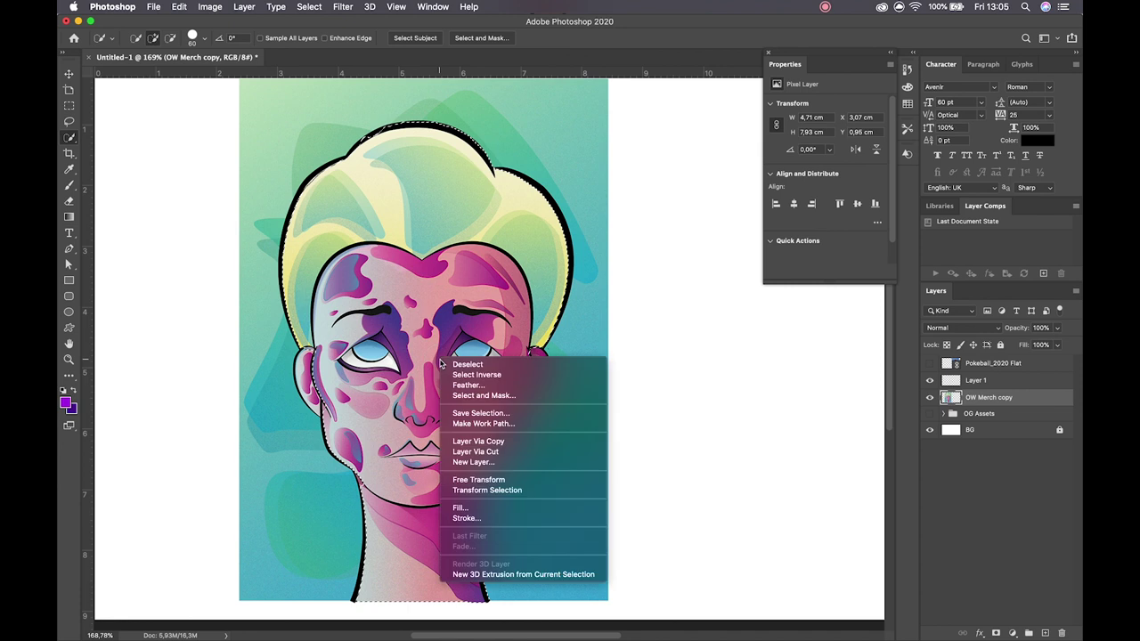
left_click(492, 397)
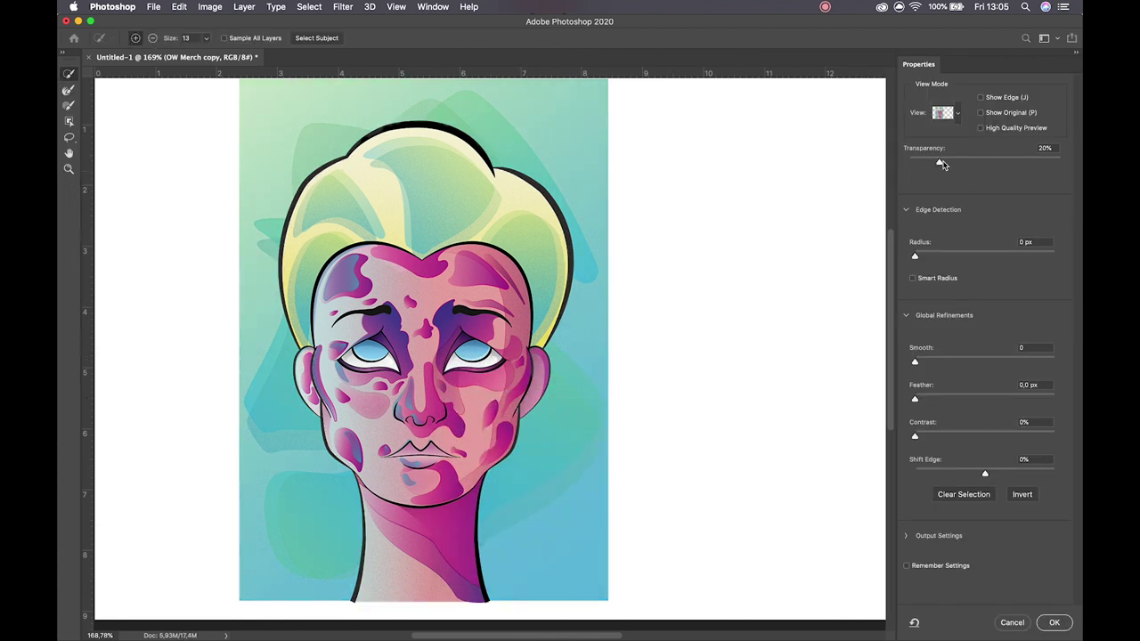
Set the Select and Mask preview transparency to 100% and the edge detection radius to 6 px.
mouse_move(939, 165)
left_mouse_down()
mouse_move(1033, 160)
mouse_move(995, 172)
mouse_move(1005, 163)
mouse_move(974, 161)
mouse_move(1017, 173)
mouse_move(997, 163)
mouse_move(1001, 178)
mouse_move(1072, 181)
mouse_move(1012, 183)
mouse_move(924, 163)
mouse_move(1061, 185)
mouse_move(948, 177)
left_mouse_up()
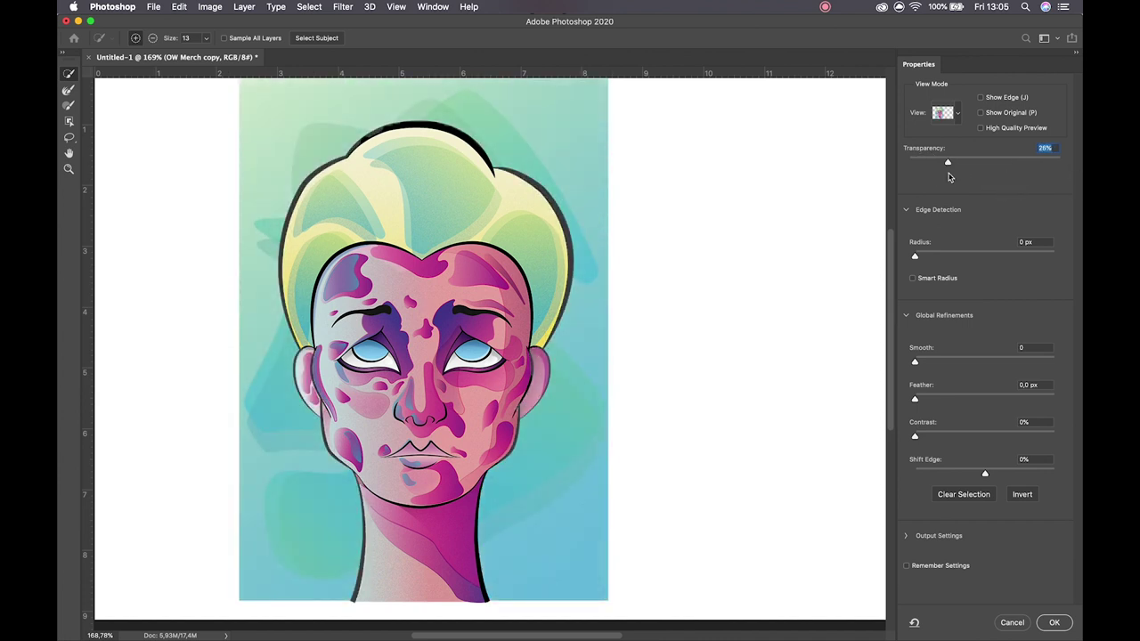
left_click_drag(914, 256, 974, 257)
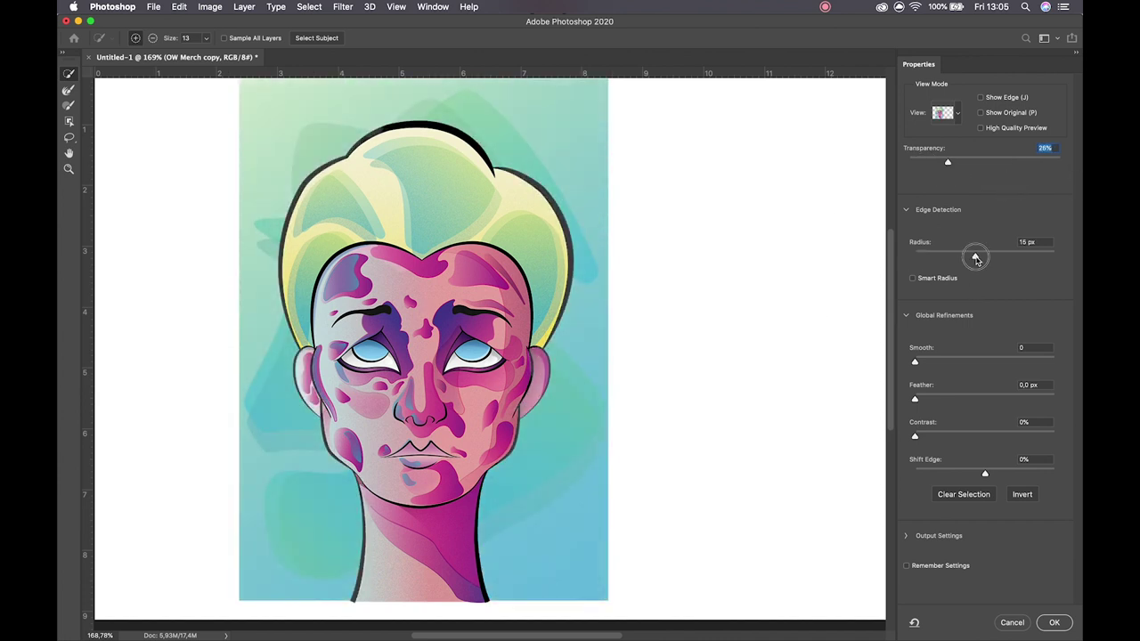
left_click_drag(947, 163, 1077, 164)
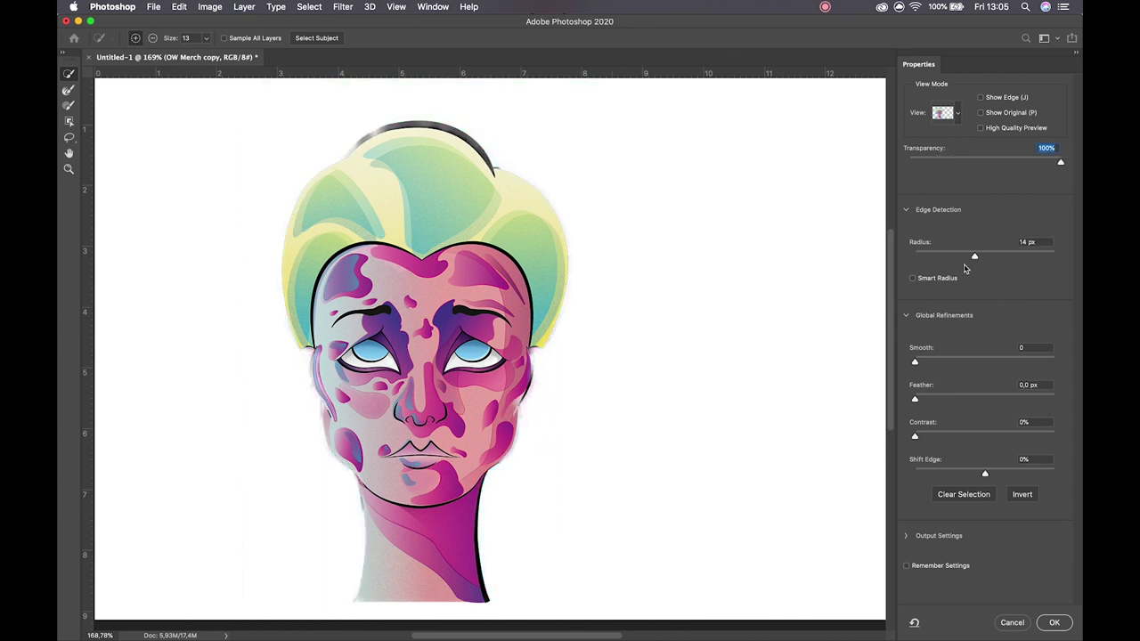
mouse_move(974, 256)
left_mouse_down()
mouse_move(1072, 245)
mouse_move(888, 236)
mouse_move(1079, 259)
mouse_move(956, 256)
left_mouse_up()
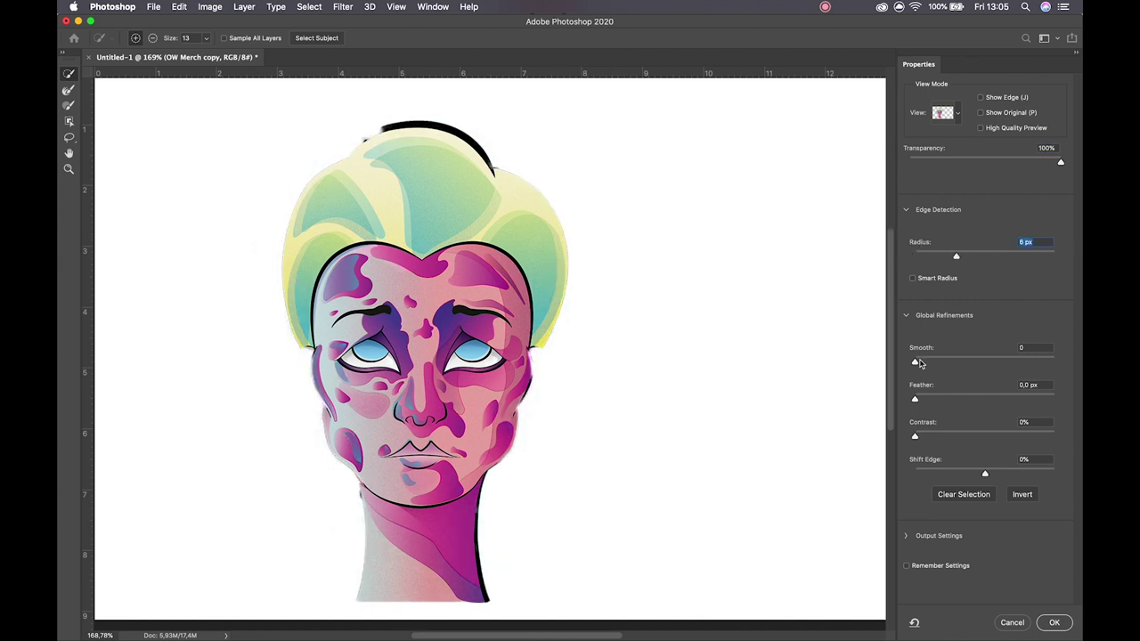
Refine the selection with smooth 22, contrast 29% and shift edge +100%, and apply the refinement.
left_click_drag(916, 364, 944, 364)
left_click_drag(914, 399, 1080, 496)
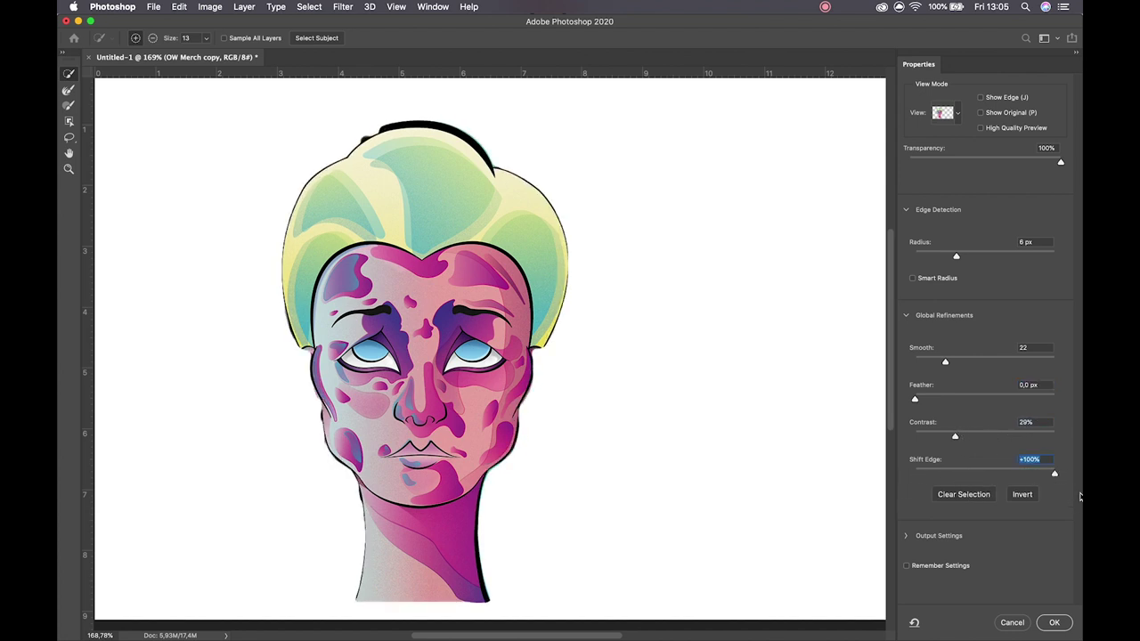
left_click(1047, 628)
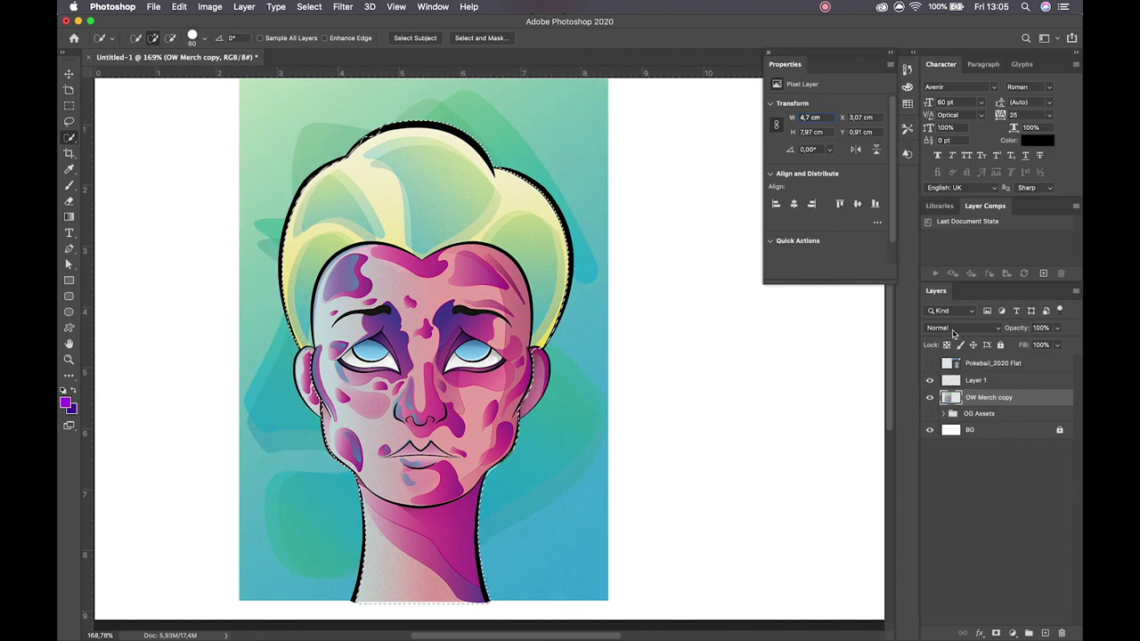
Check the selection outline by briefly hiding the OW Merch copy layer, and clear the selection.
left_click(929, 397)
left_click(929, 397)
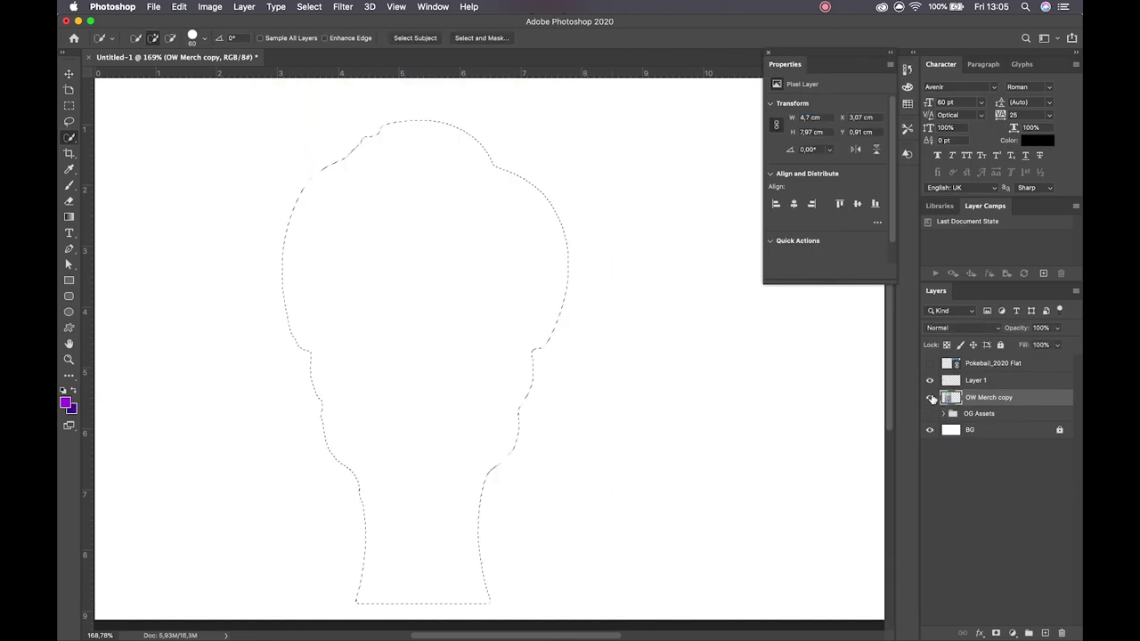
left_click(929, 380)
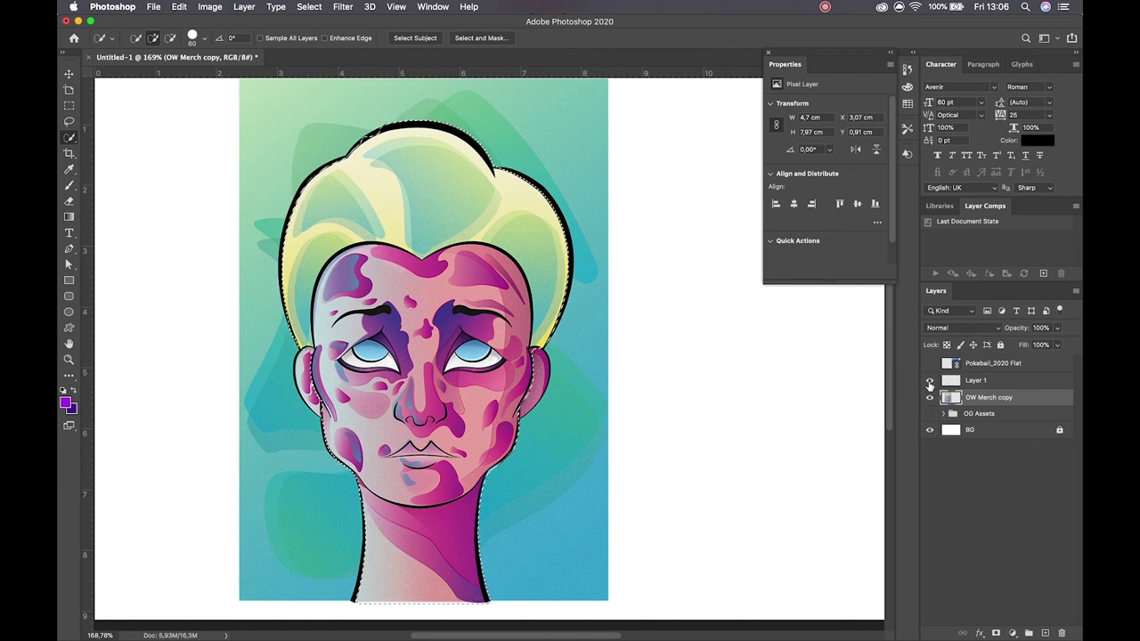
key("v")
left_click(658, 315)
left_click(433, 270)
key("super+d")
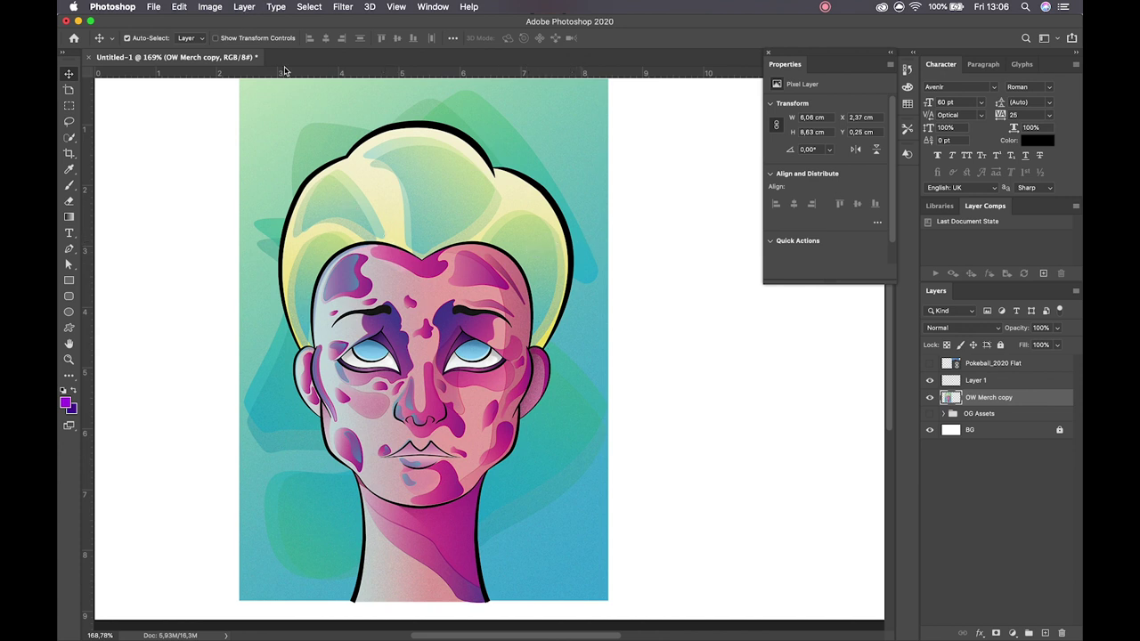
Add a Reveal All vector mask to the OW Merch copy layer and make the mask active.
left_click(244, 6)
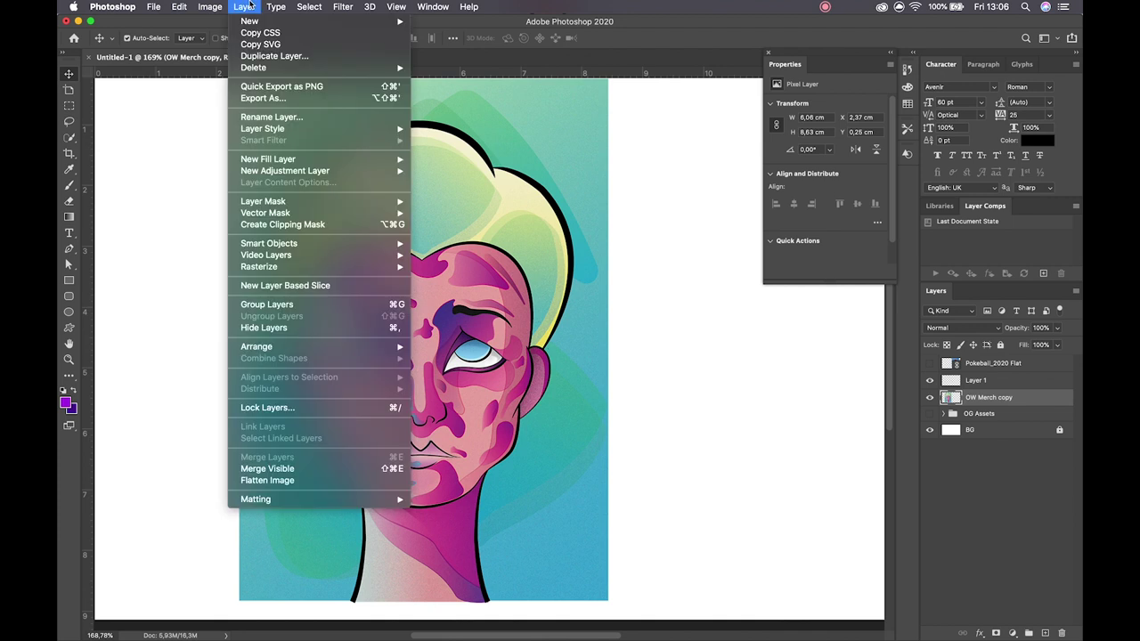
mouse_move(311, 205)
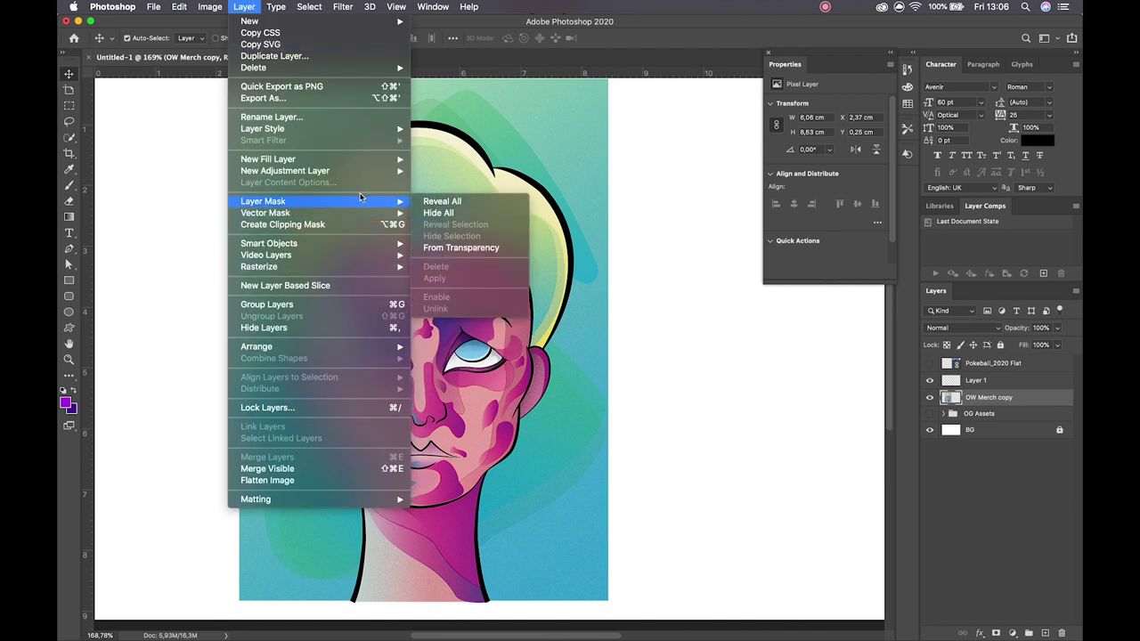
mouse_move(399, 215)
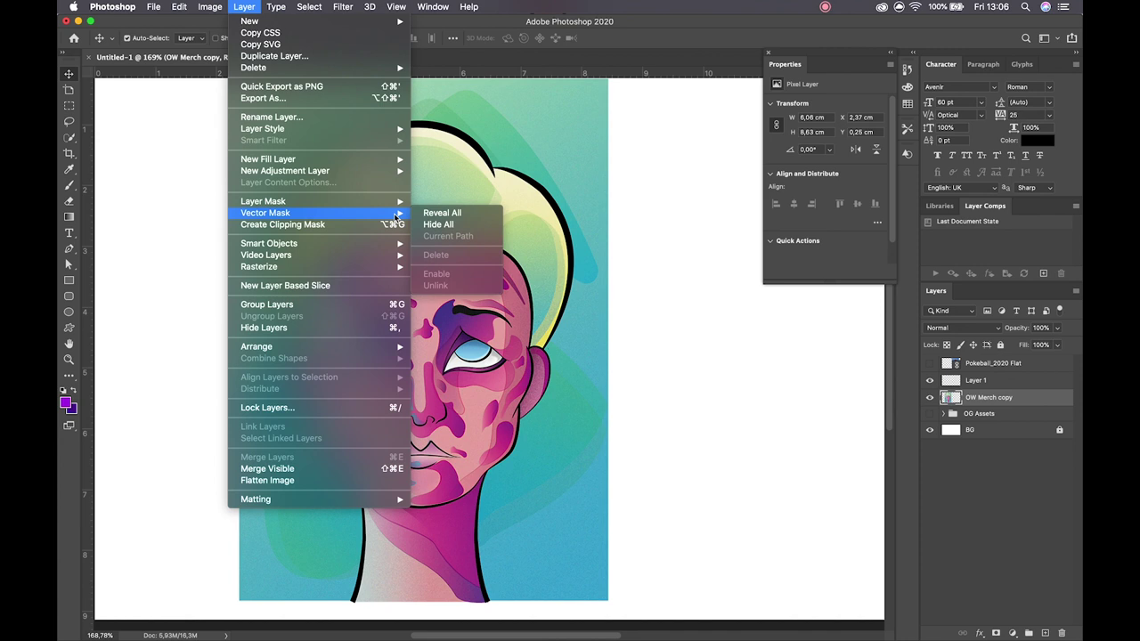
left_click(455, 216)
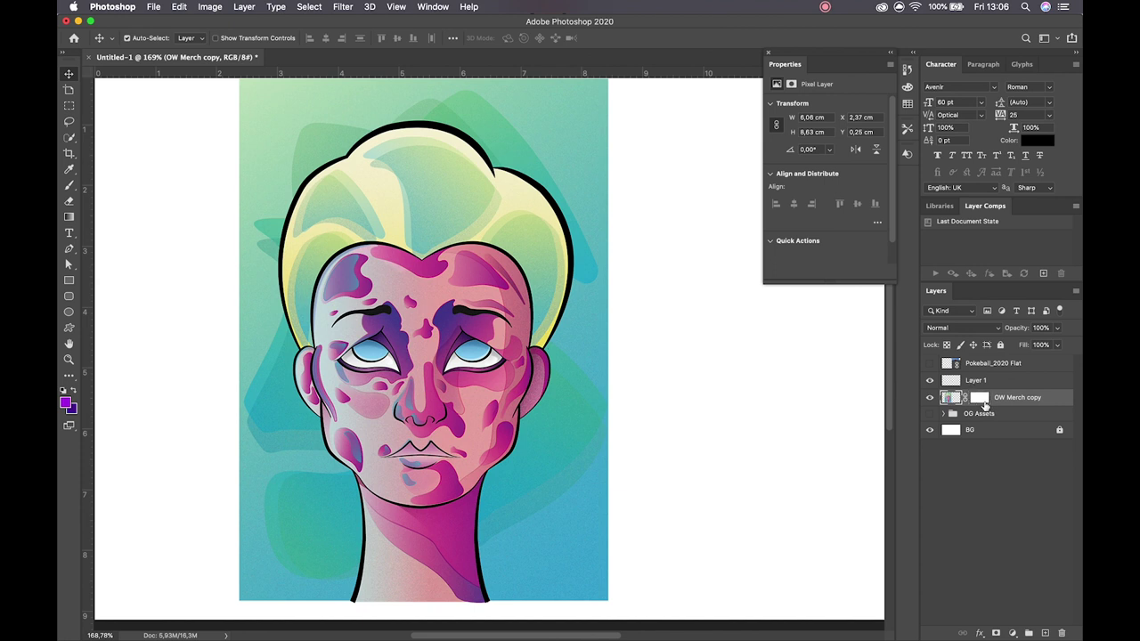
left_click(979, 401)
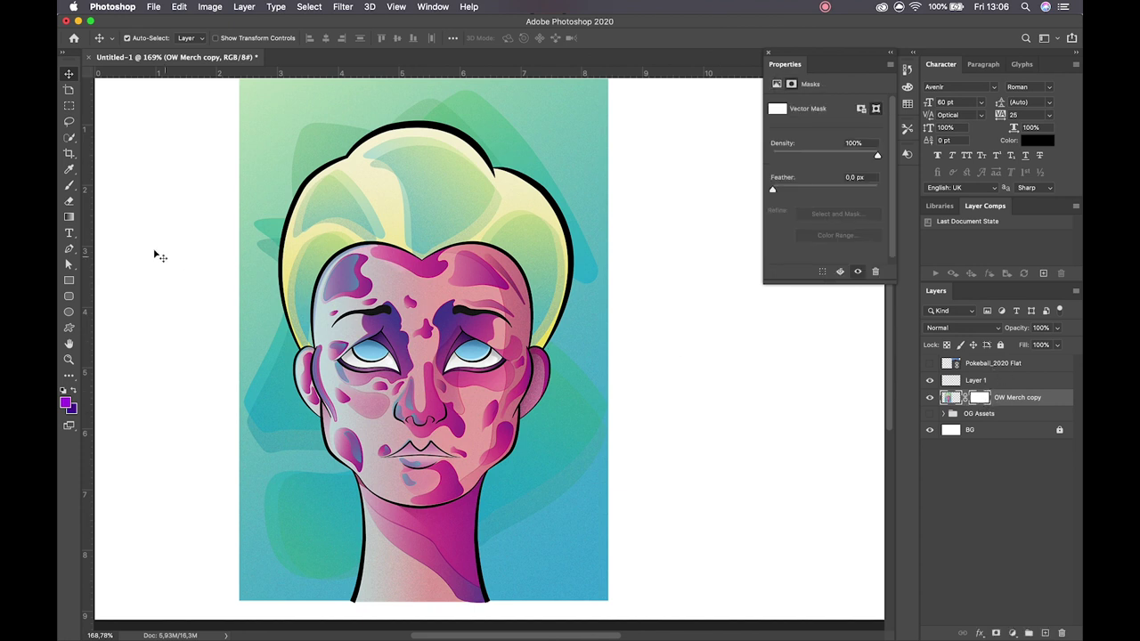
Set the Ellipse tool to Path mode and try an ellipse about 497 by 671 px over the face.
left_click(68, 311)
left_click(161, 41)
left_click(155, 54)
left_click_drag(316, 136, 572, 482)
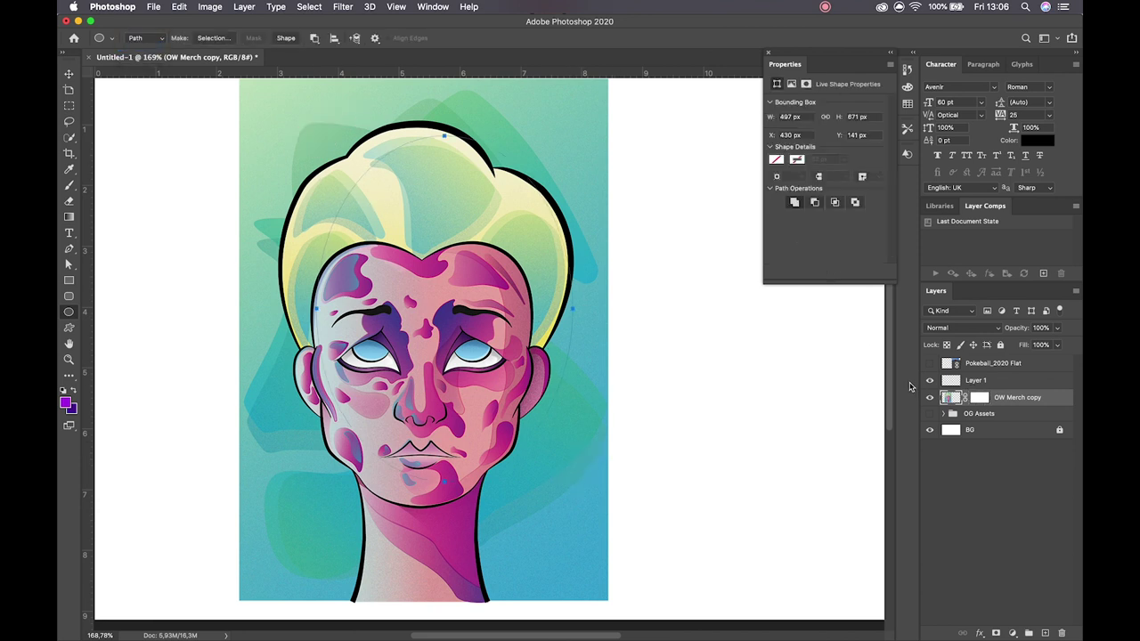
key("Escape")
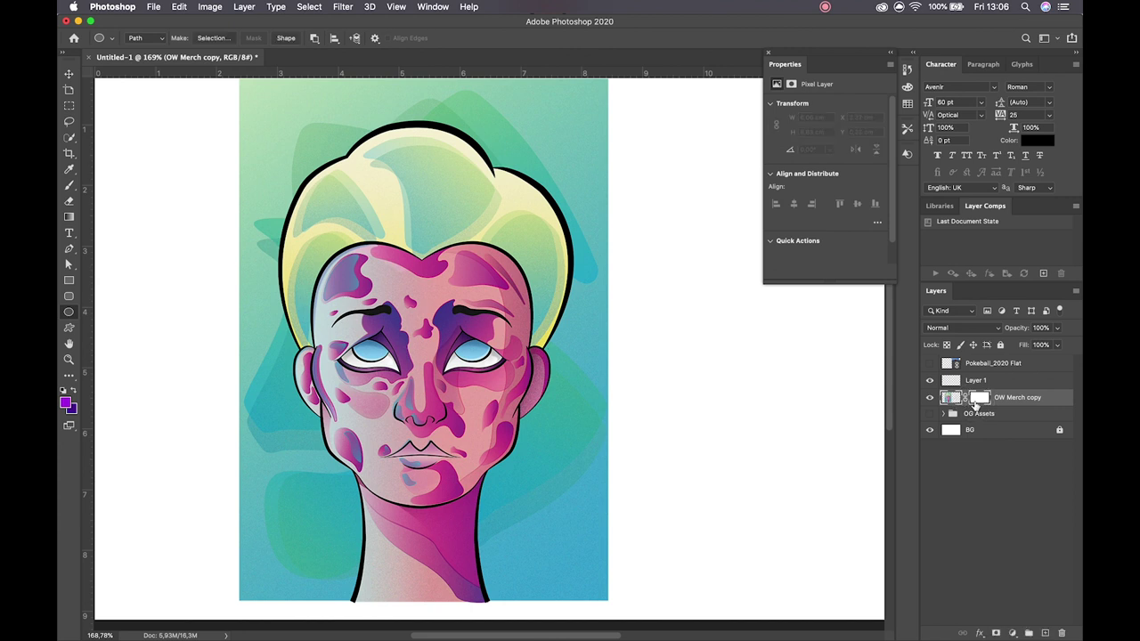
Try cutting an ellipse about 307 by 321 px out of the vector mask over the forehead, and undo back to the unmasked layer.
left_click_drag(356, 197, 507, 365)
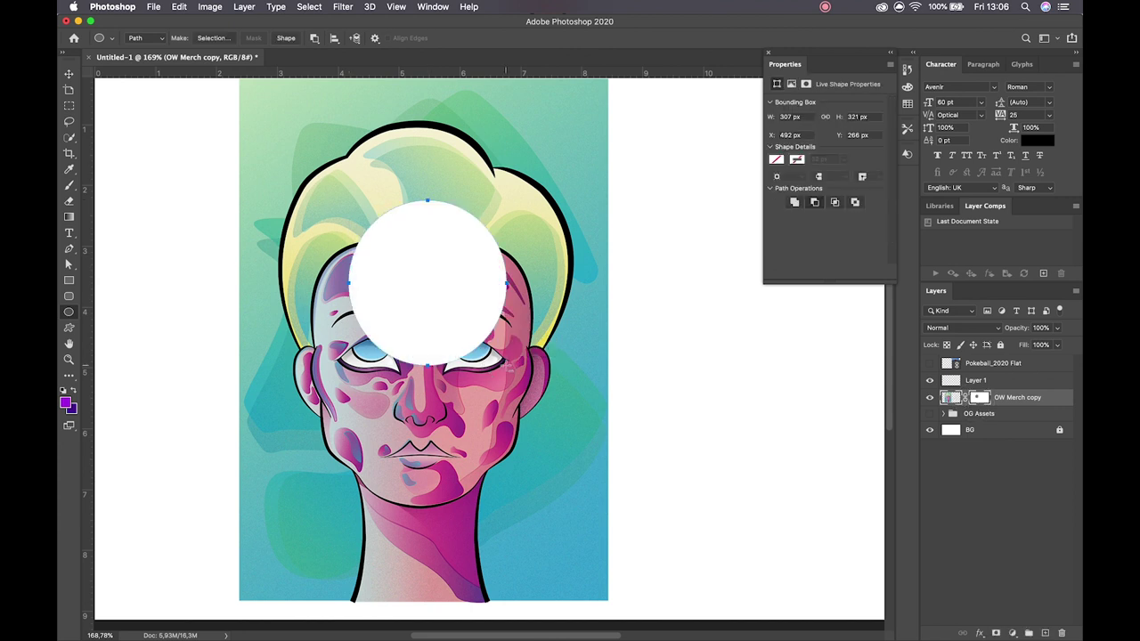
left_click(931, 430)
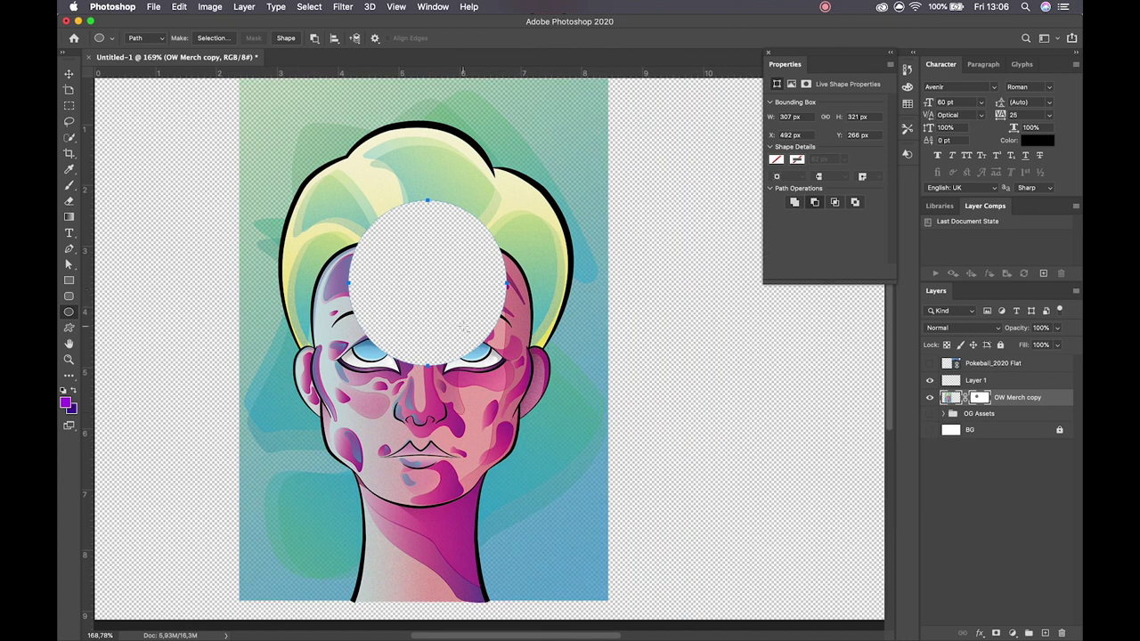
key("super+z")
key("super+z")
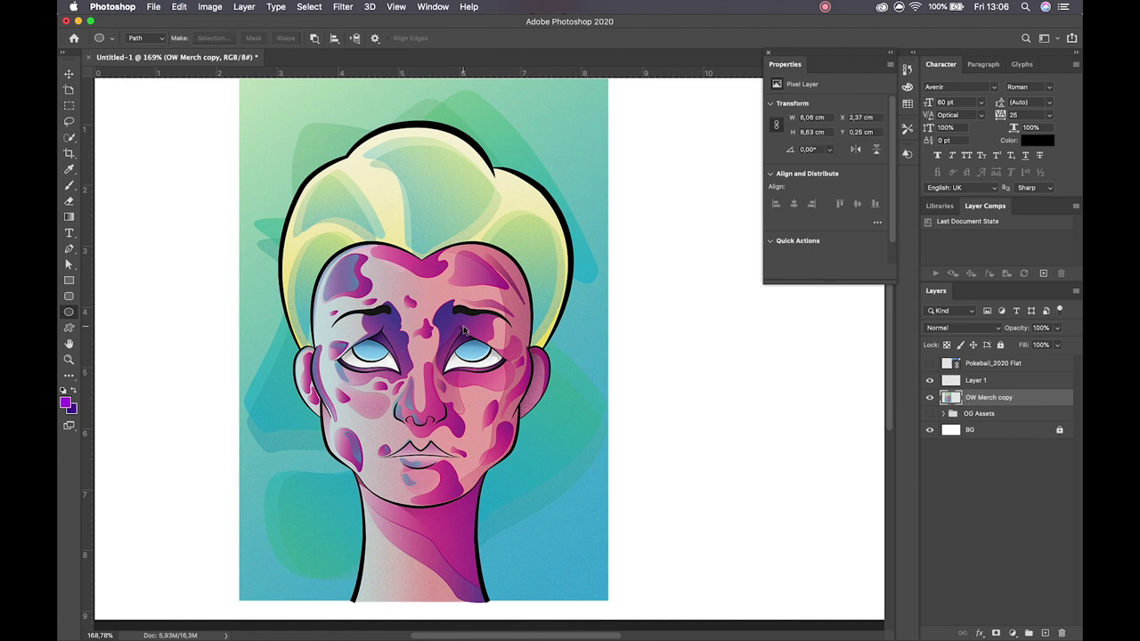
Add a Hide All vector mask to OW Merch copy and draw a subtracting ellipse about 266 by 296 px over the forehead.
left_click(340, 8)
mouse_move(238, 7)
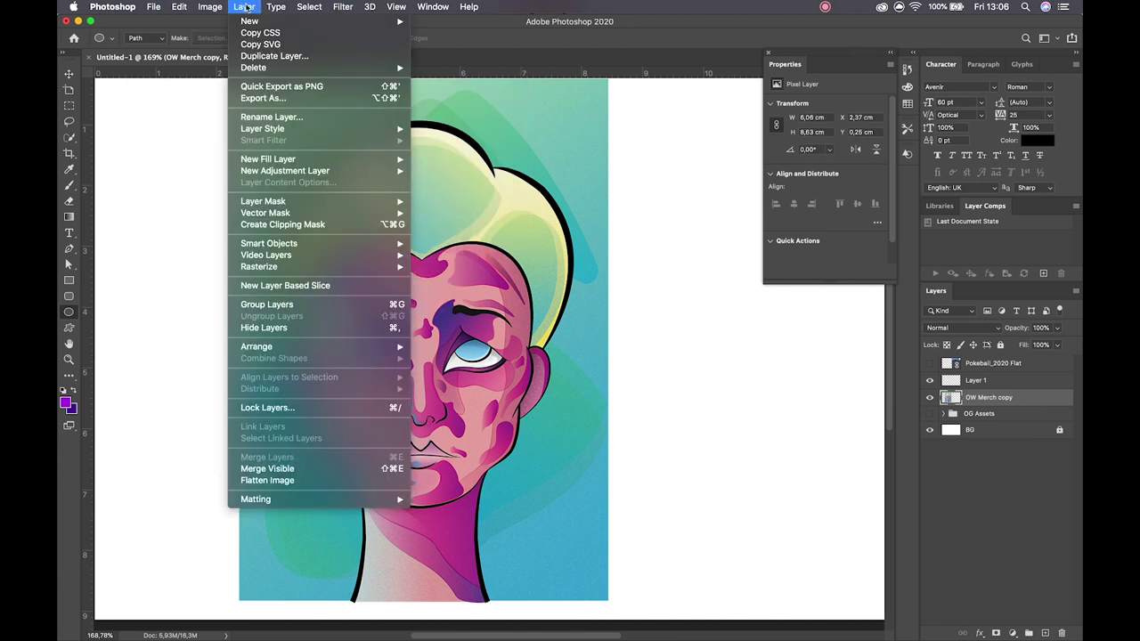
mouse_move(303, 214)
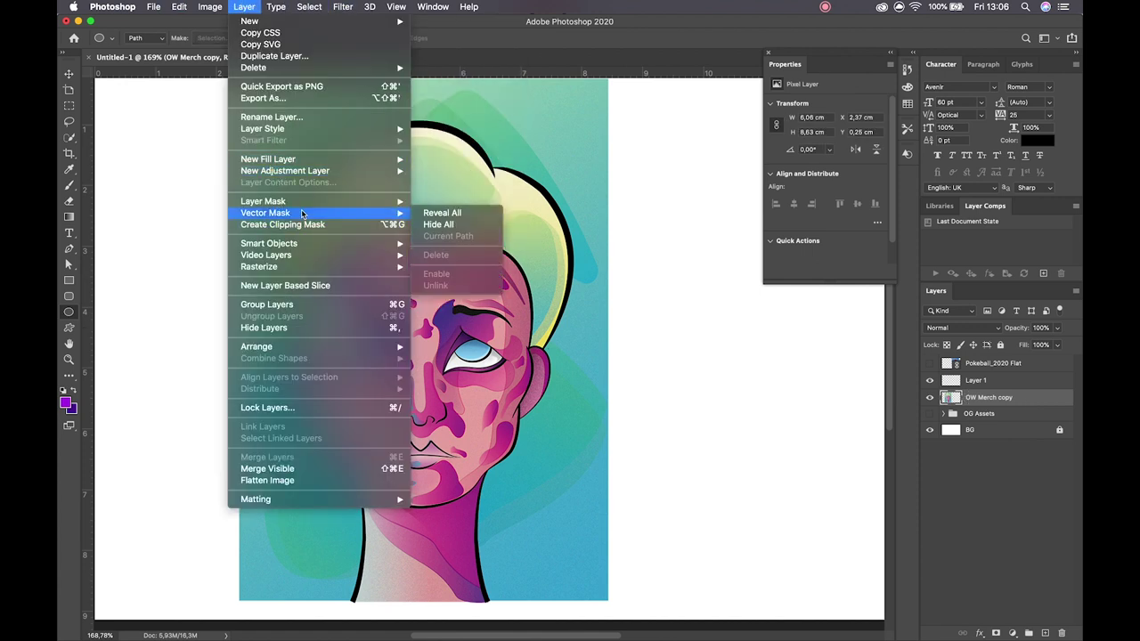
left_click(447, 225)
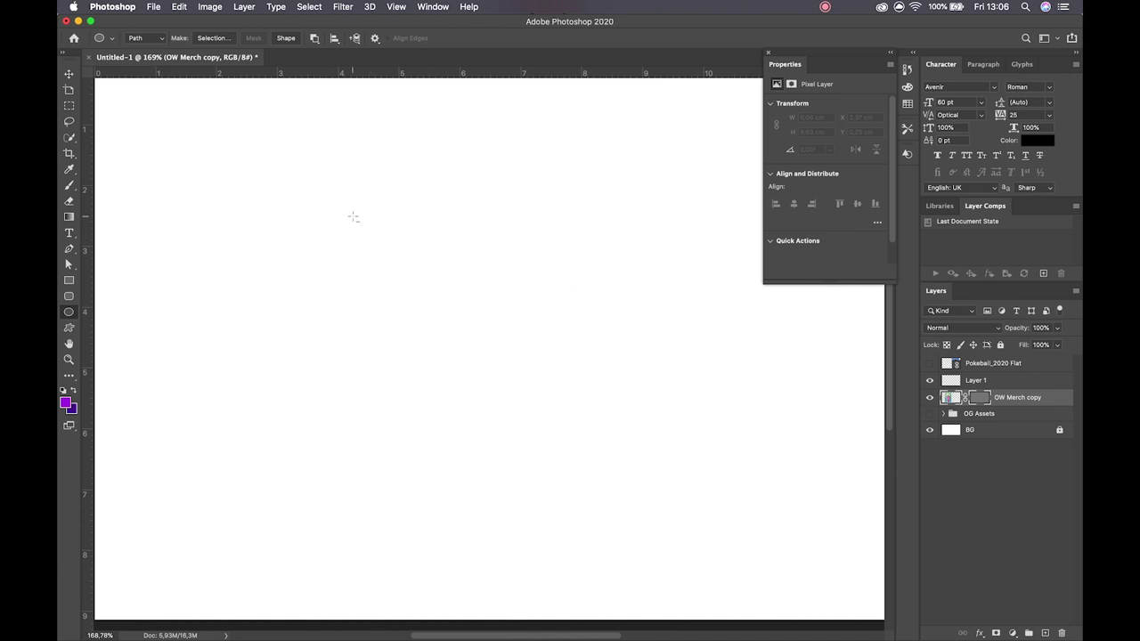
left_click_drag(353, 216, 488, 365)
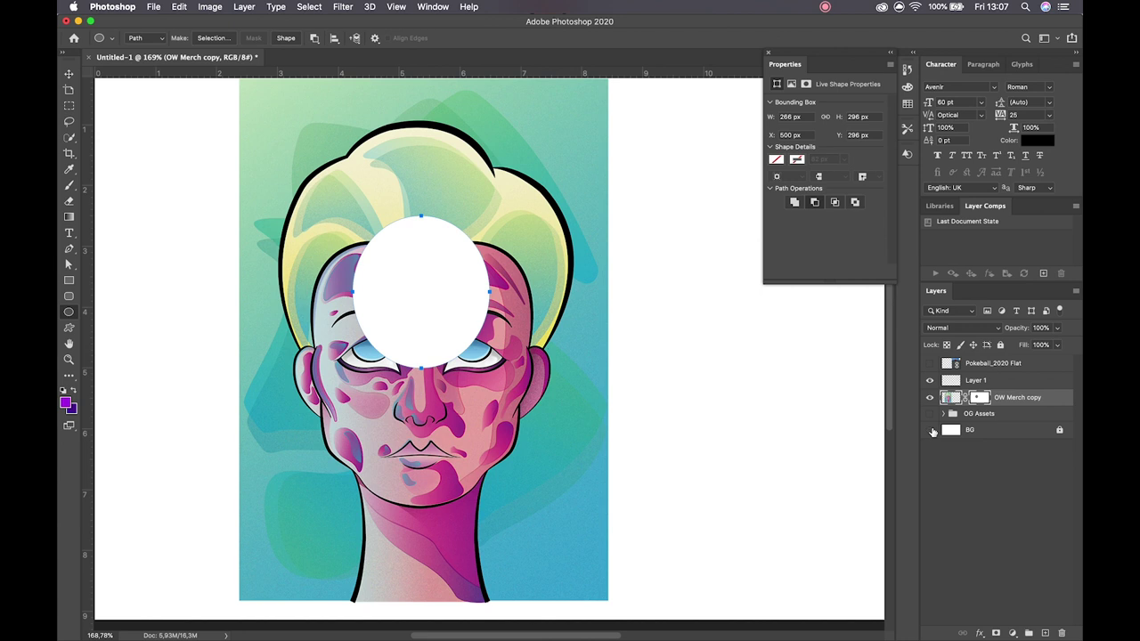
Check the cut-out by toggling the BG and OW Merch copy layers, and undo the ellipse and its vector mask.
left_click(931, 430)
left_click(930, 398)
left_click(931, 398)
left_click(931, 399)
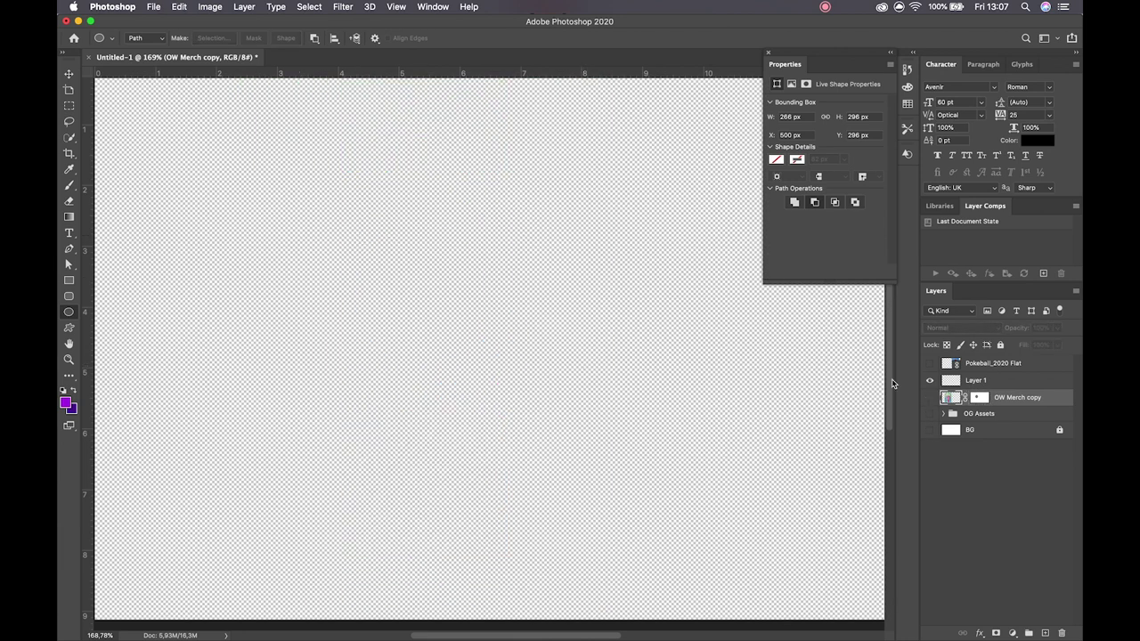
key("super+alt+z")
key("super+alt+z")
key("super+alt+z")
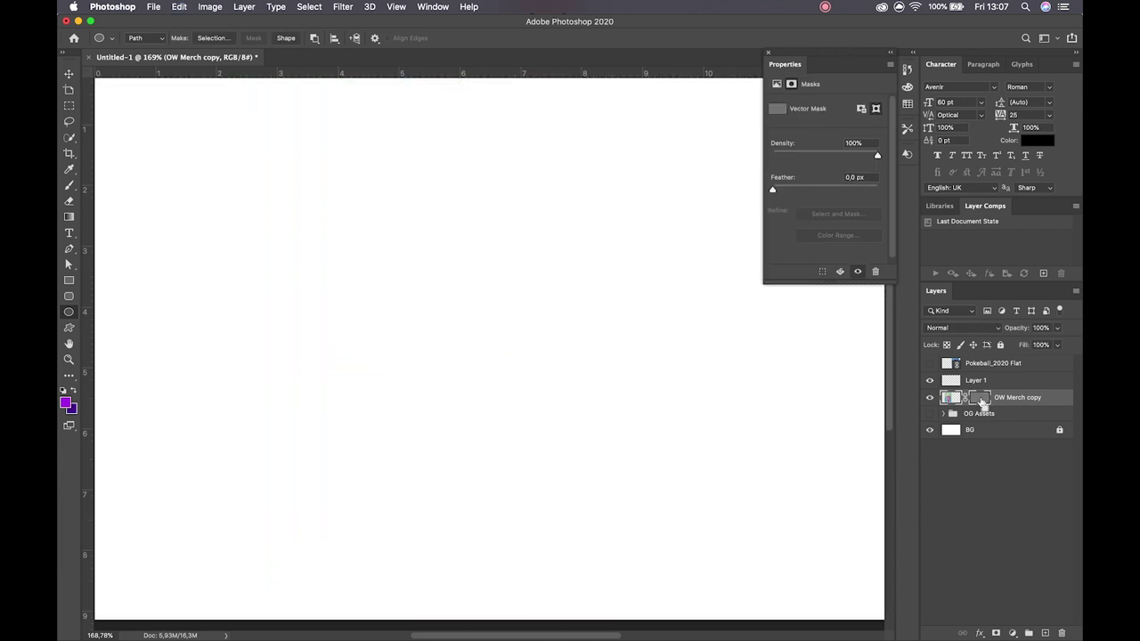
left_click(984, 401)
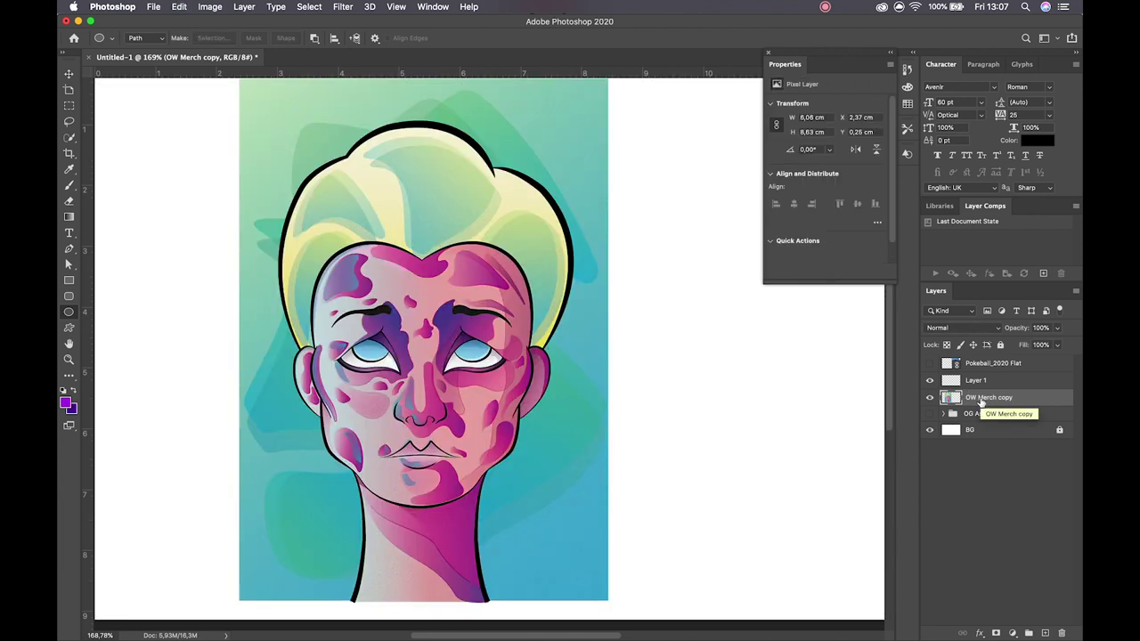
Apply a new Hide All vector mask to the unmasked OW Merch copy layer.
left_click(242, 8)
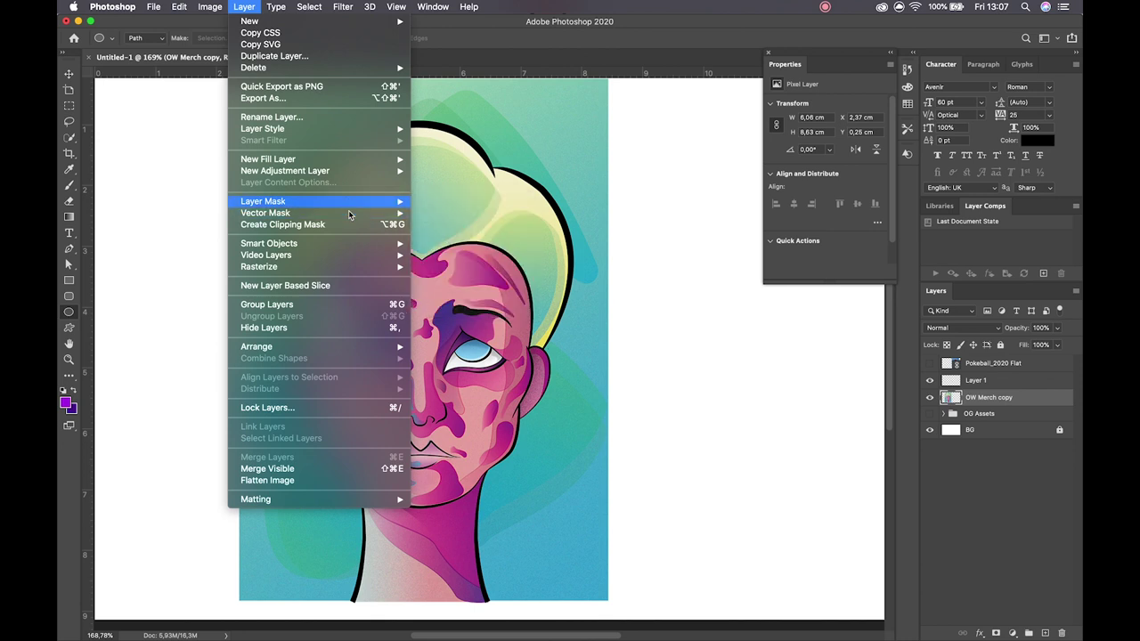
mouse_move(350, 217)
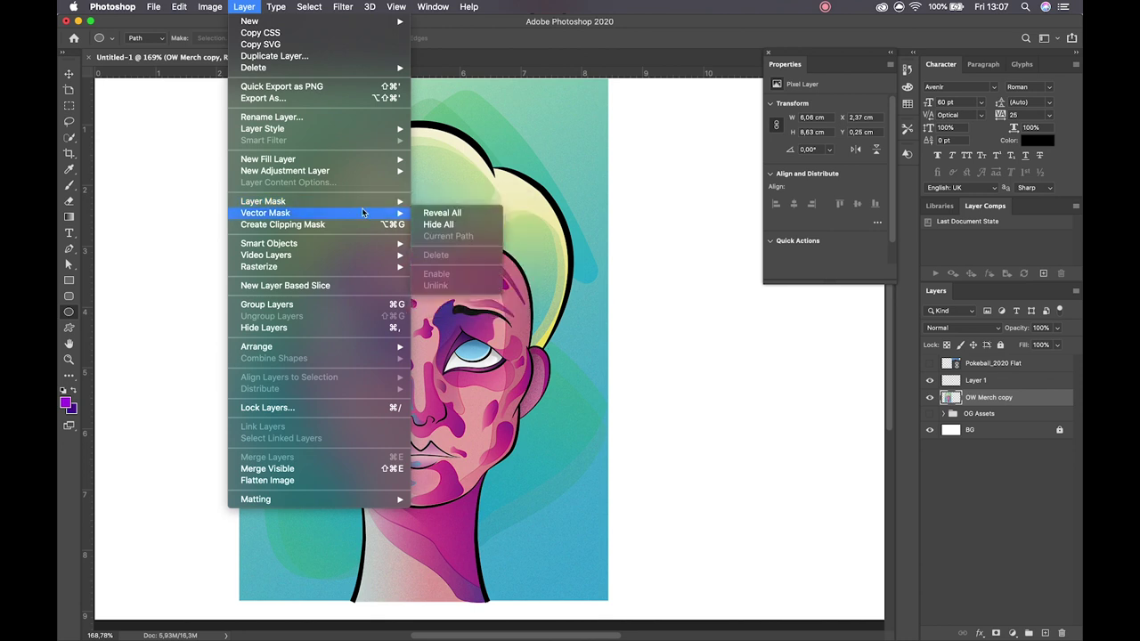
left_click(451, 224)
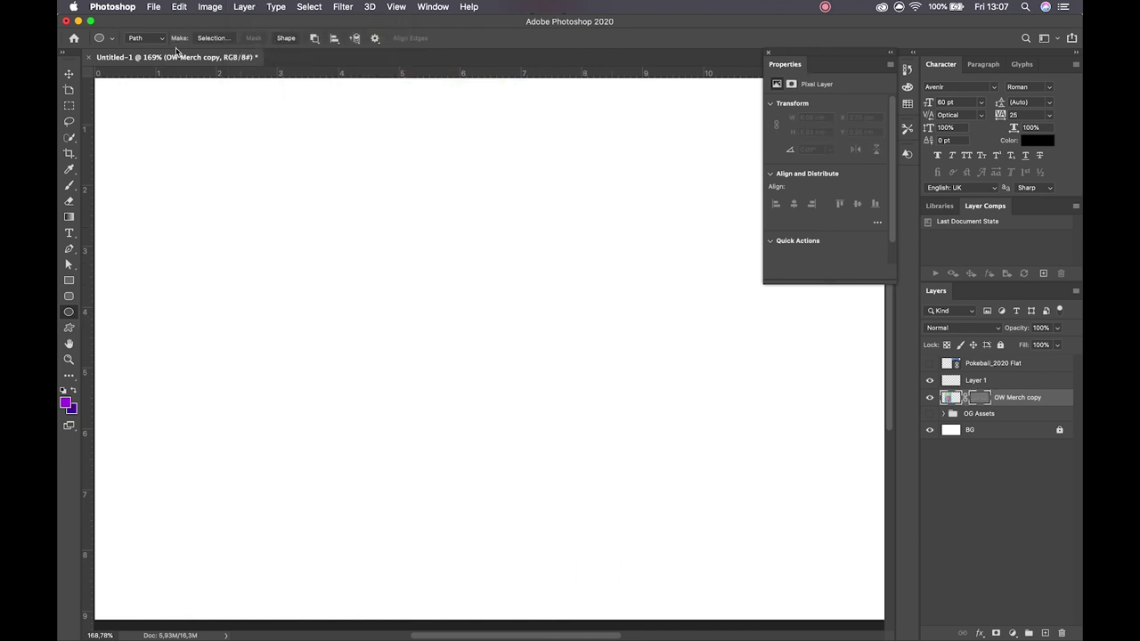
Set the path operation to Combine Shapes and draw an ellipse about 373 by 323 px on the mask over the forehead and eyes.
left_click(314, 38)
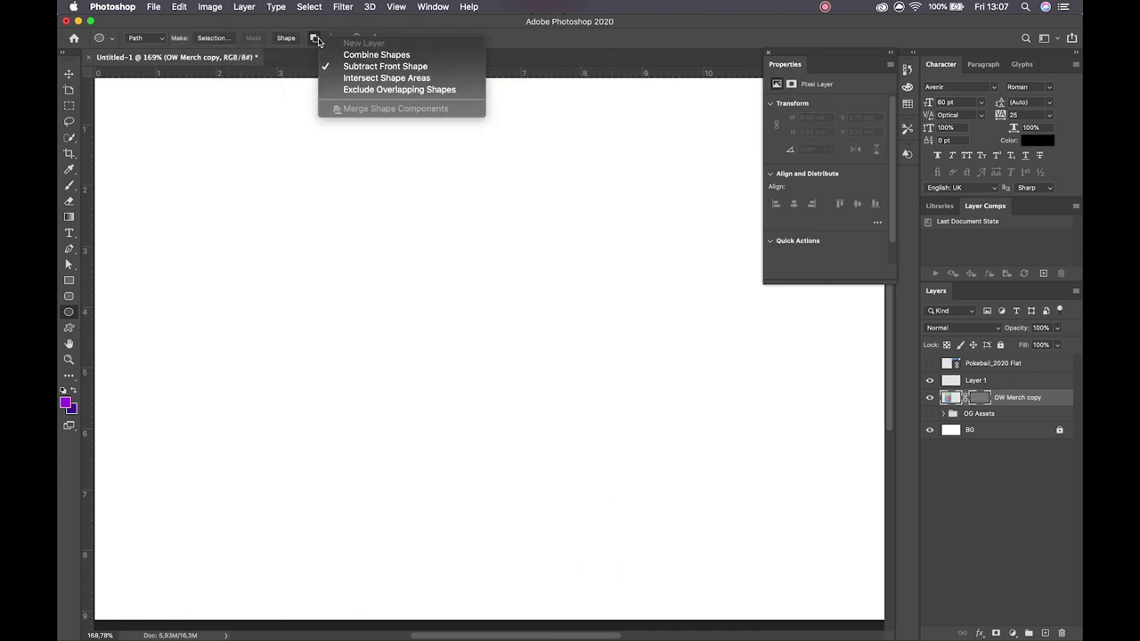
left_click(360, 55)
left_click_drag(315, 216, 506, 383)
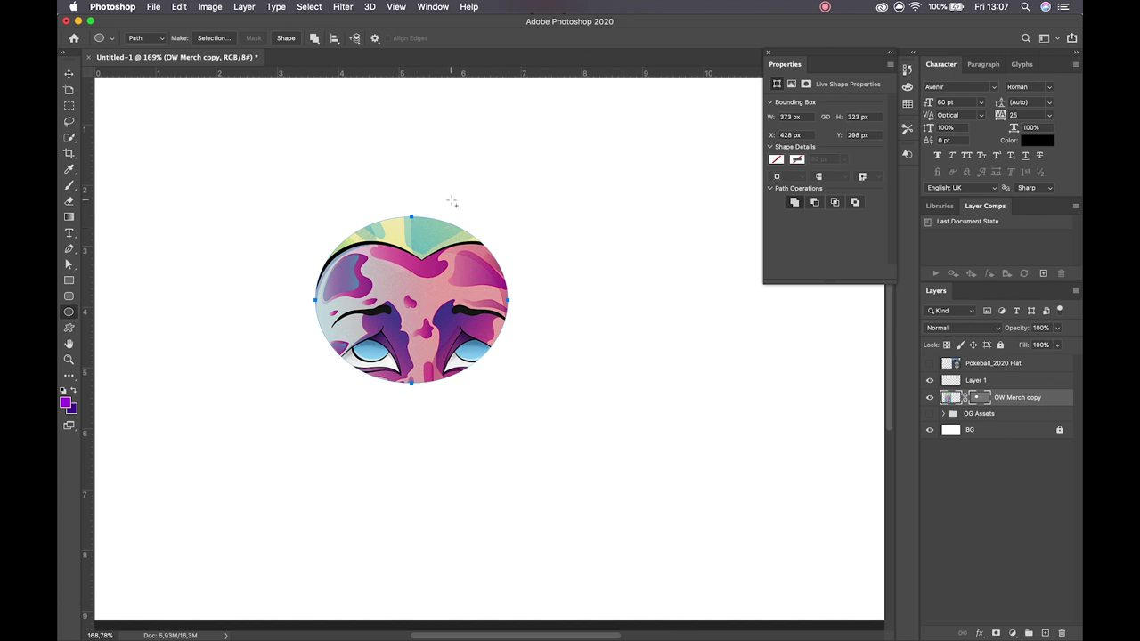
Reshape the OW Merch copy vector mask by moving the ellipse's anchor points outward to reveal the whole face, an ear and the hair.
key("v")
key("a")
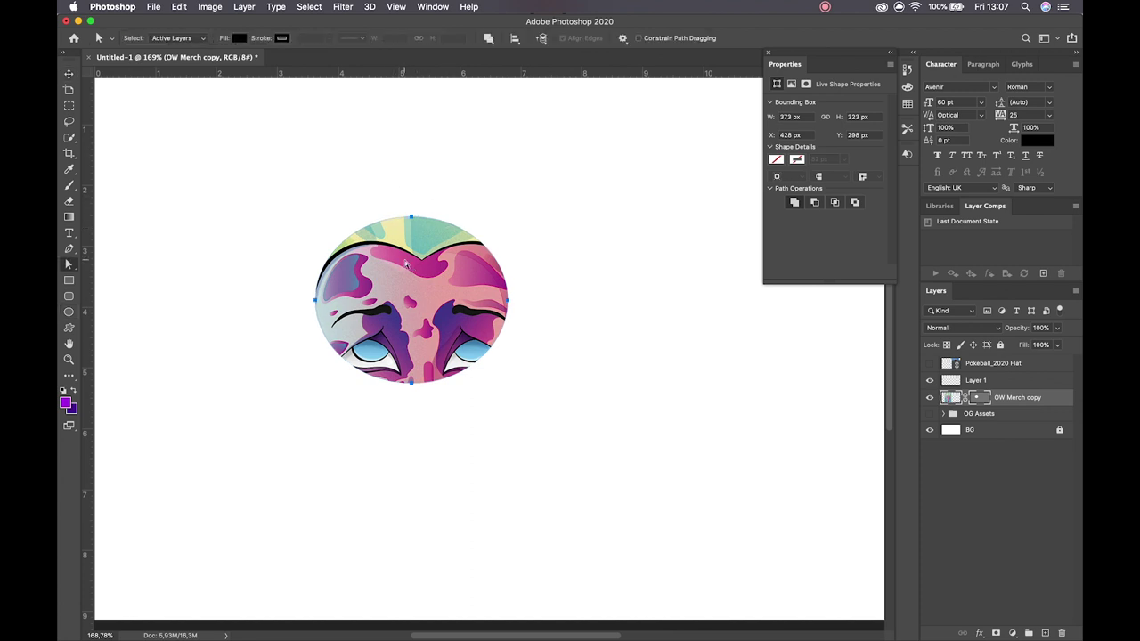
left_click(411, 217)
left_click_drag(411, 217, 352, 101)
left_click_drag(317, 255, 229, 254)
left_click_drag(324, 303, 355, 468)
left_click_drag(409, 384, 436, 507)
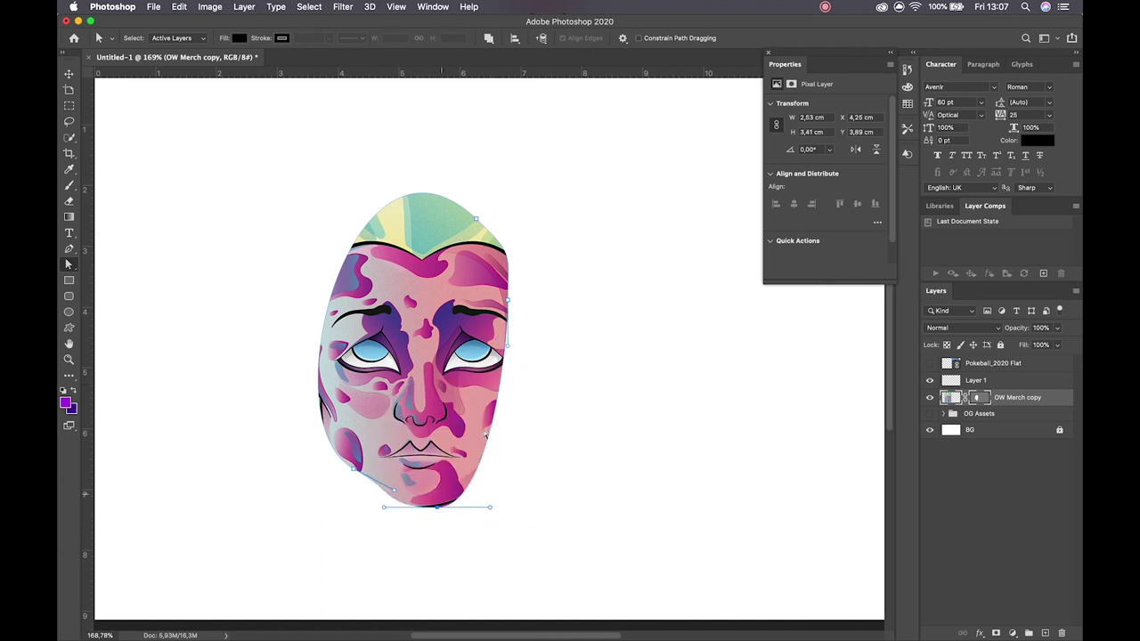
left_click_drag(509, 308, 577, 363)
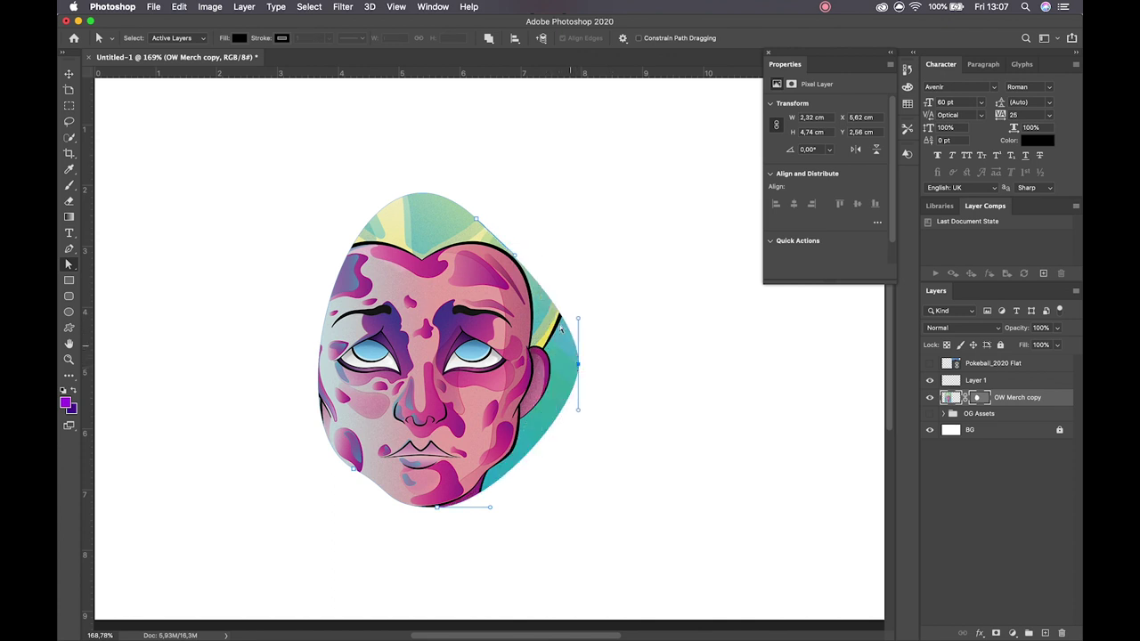
left_click_drag(476, 223, 529, 170)
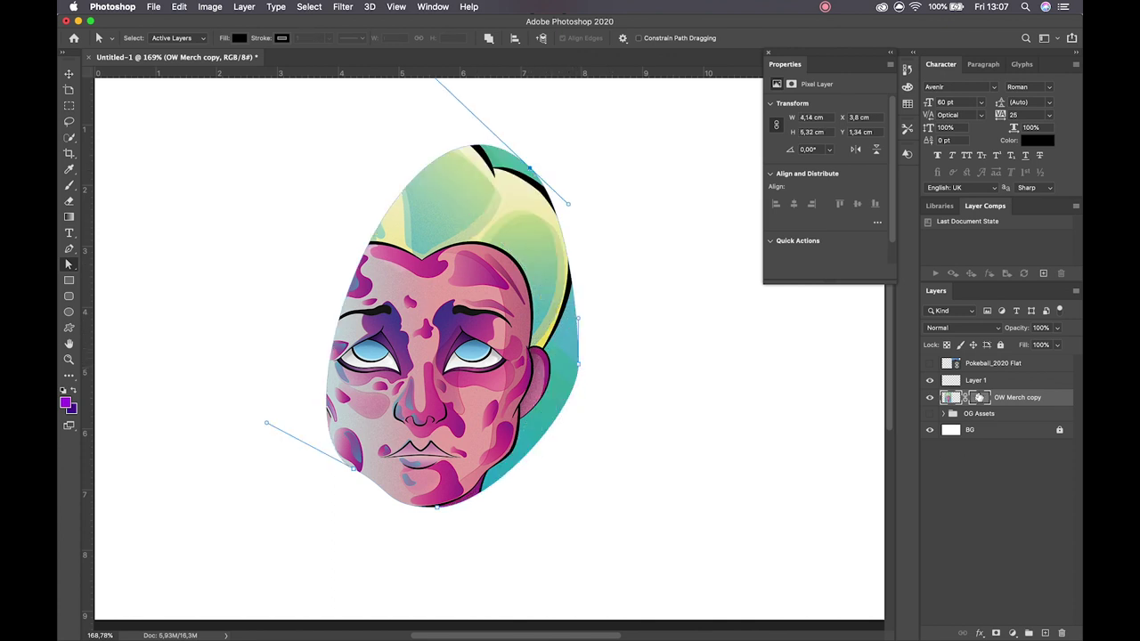
left_click(979, 400)
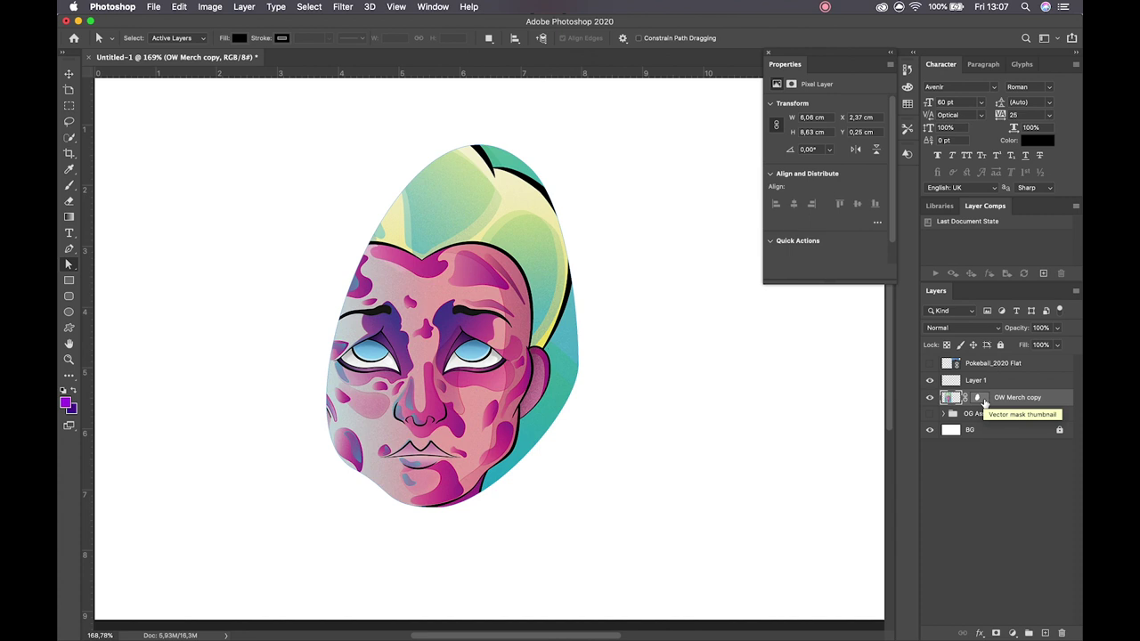
Delete the OW Merch copy layer and the empty Layer 1.
key("v")
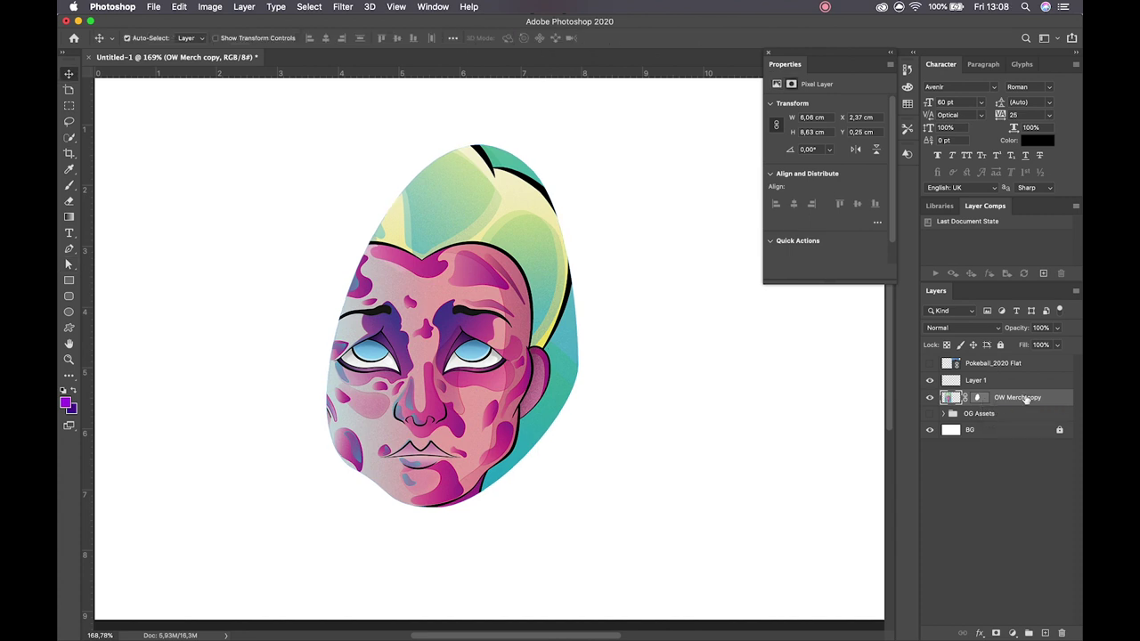
key("BackSpace")
left_click(991, 382)
key("BackSpace")
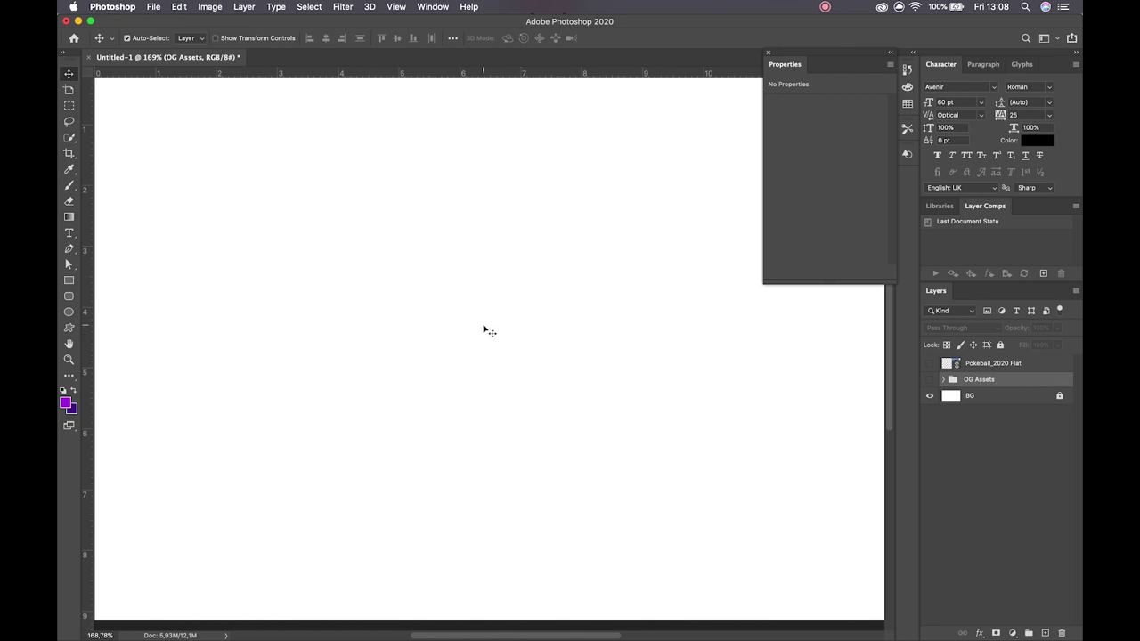
Close the floating Properties panel to clear the canvas area.
scroll(484, 330, "down", 2)
scroll(504, 323, "up", 2)
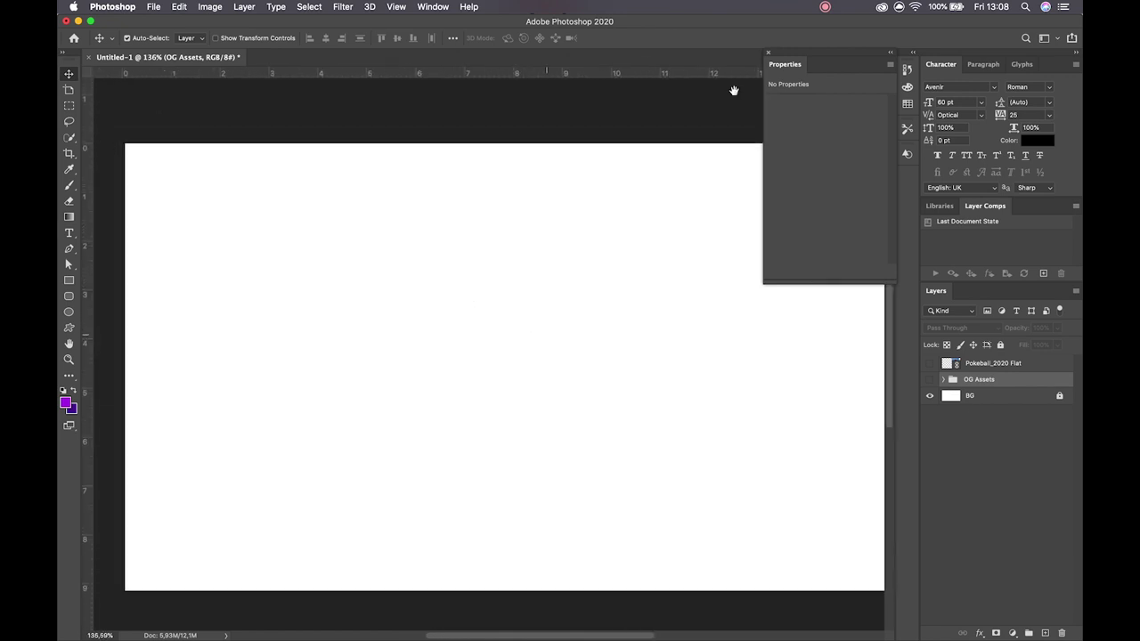
left_click(890, 54)
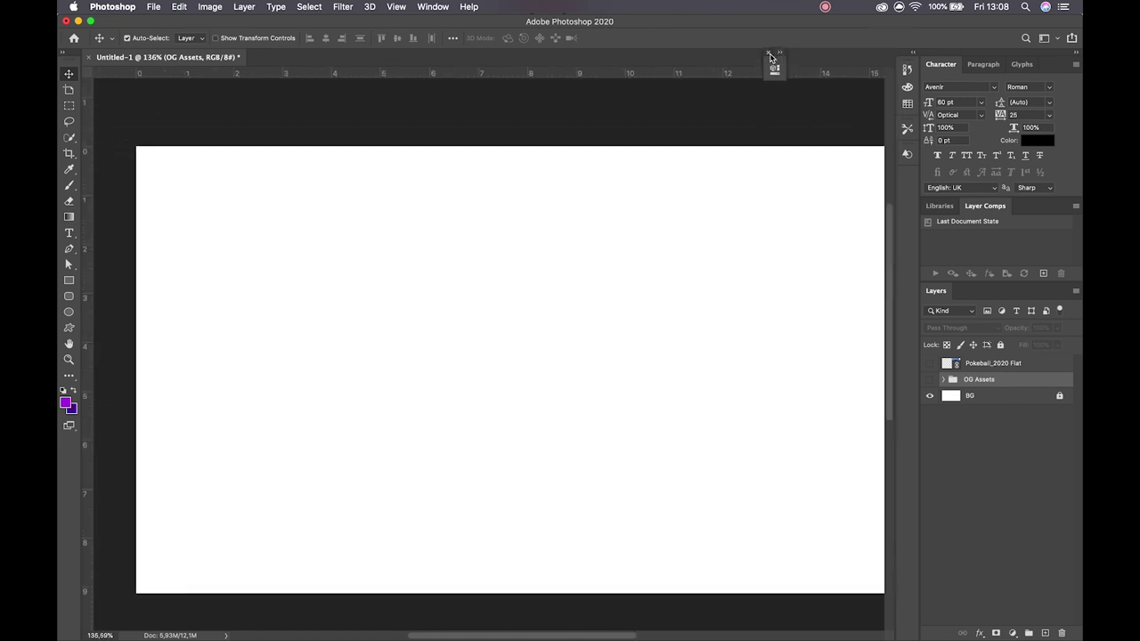
scroll(703, 270, "down", 1)
scroll(702, 270, "right", 1)
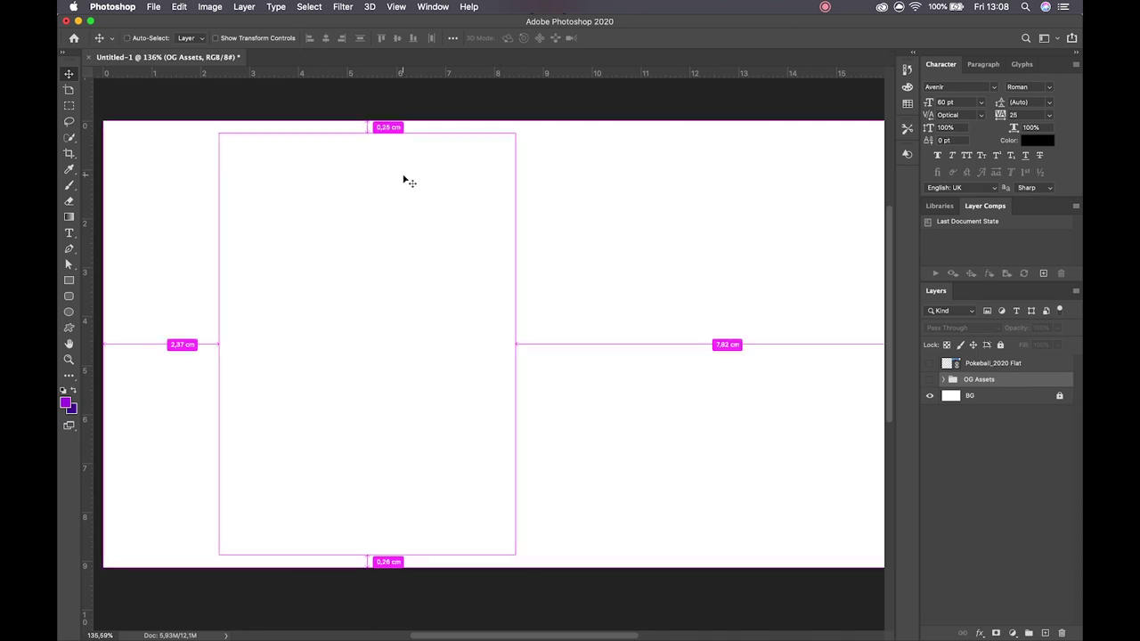
Toggle the rulers off and on, leaving them shown, and check the Rulers view setting.
key("super+r")
key("super+r")
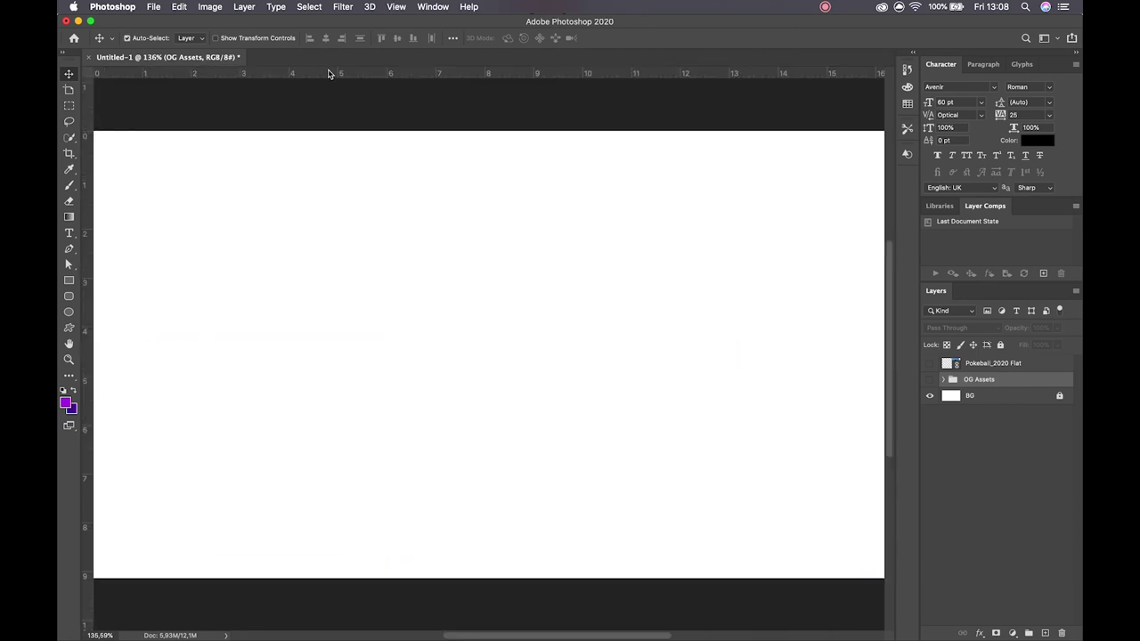
key("super+r")
key("super+r")
left_click(394, 7)
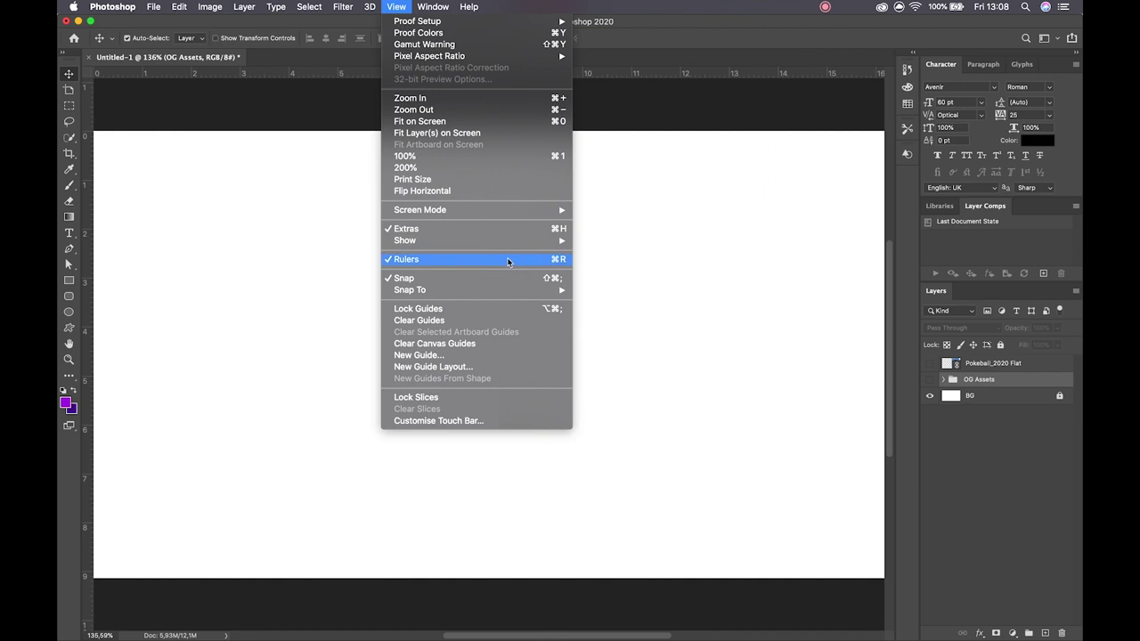
Toggle the guides on and off several times, leaving the margin guides visible.
mouse_move(539, 242)
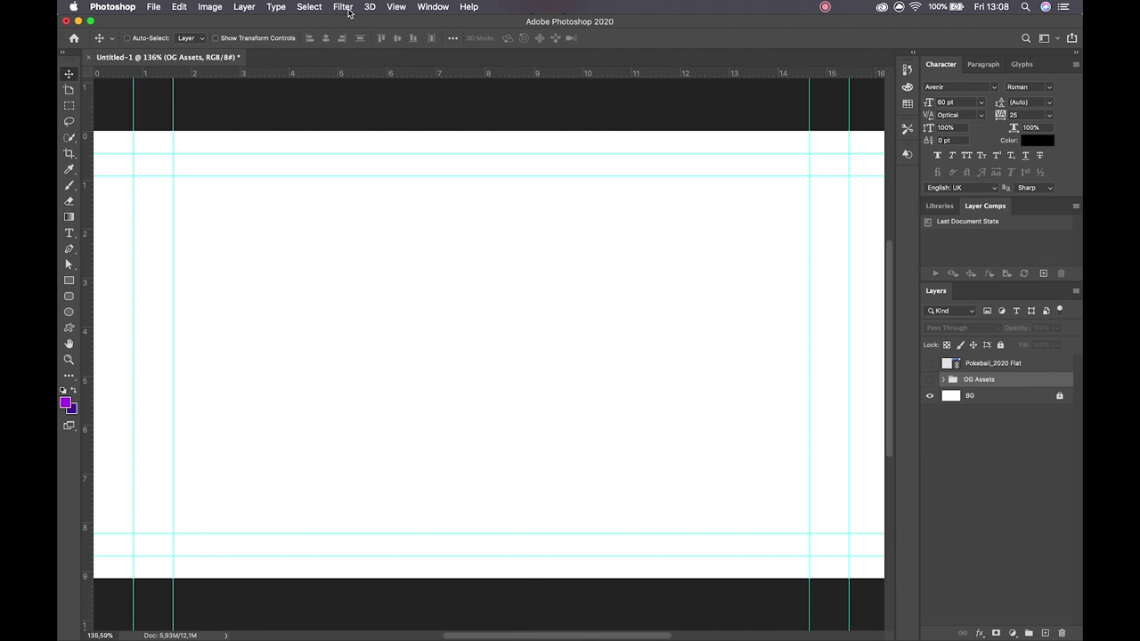
key("super+semicolon")
key("super+semicolon")
key("super+semicolon")
key("super+semicolon")
key("super+semicolon")
key("super+semicolon")
Try placing vertical and horizontal guides from the rulers, the first pair at about 6.7 cm and 3 cm, and undo them.
left_click_drag(89, 102, 421, 163)
left_click_drag(480, 70, 475, 282)
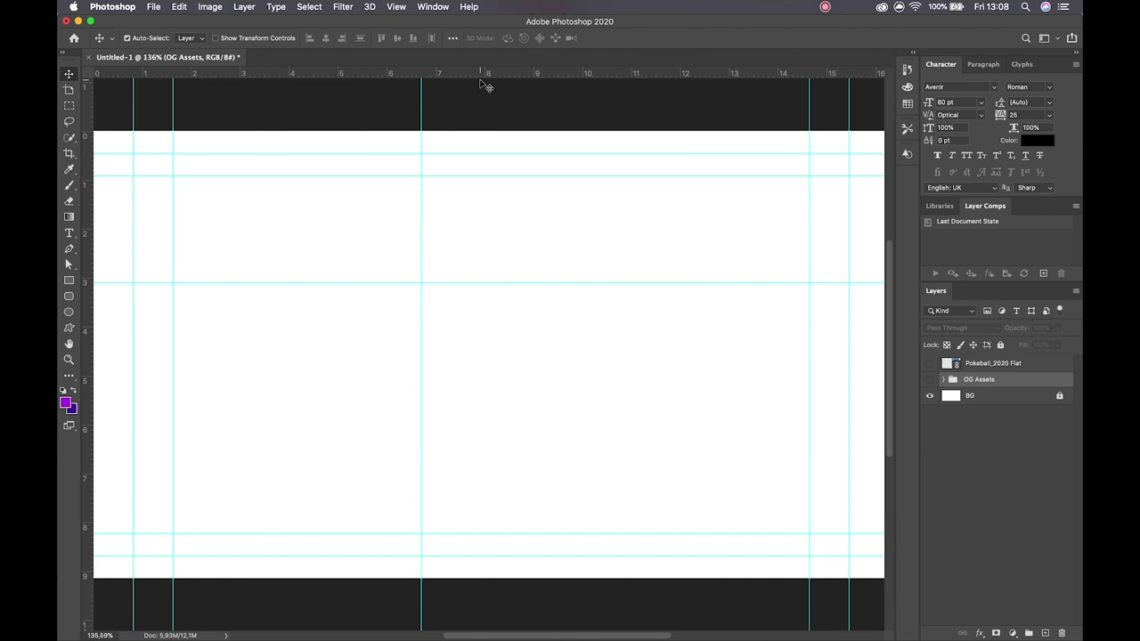
left_click_drag(87, 118, 404, 134)
left_click_drag(458, 78, 442, 273)
key("super+z")
key("super+z")
key("super+z")
key("super+z")
key("super")
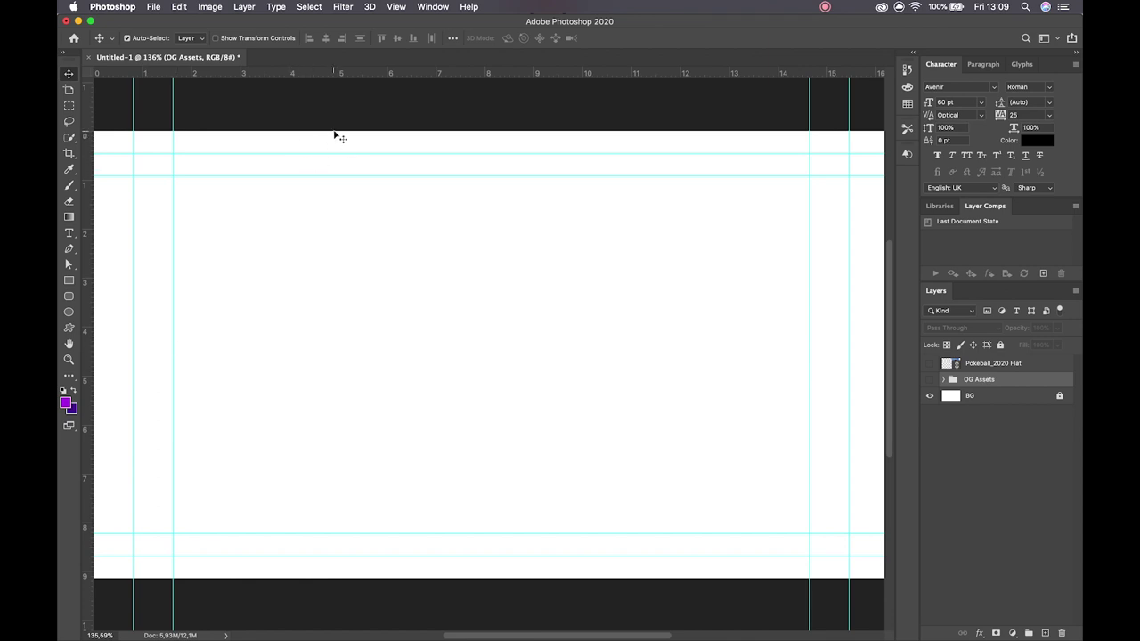
Examine the Show and Snap To view options, including snapping to guides, layers and document bounds.
left_click_drag(313, 175, 315, 176)
left_click(397, 8)
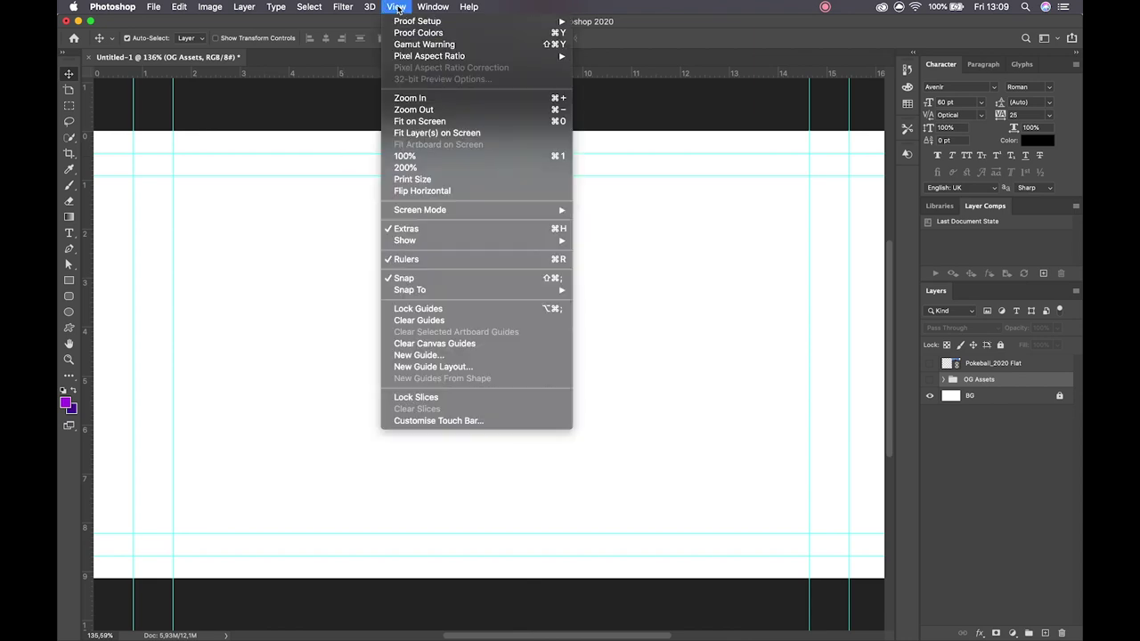
mouse_move(441, 241)
mouse_move(476, 294)
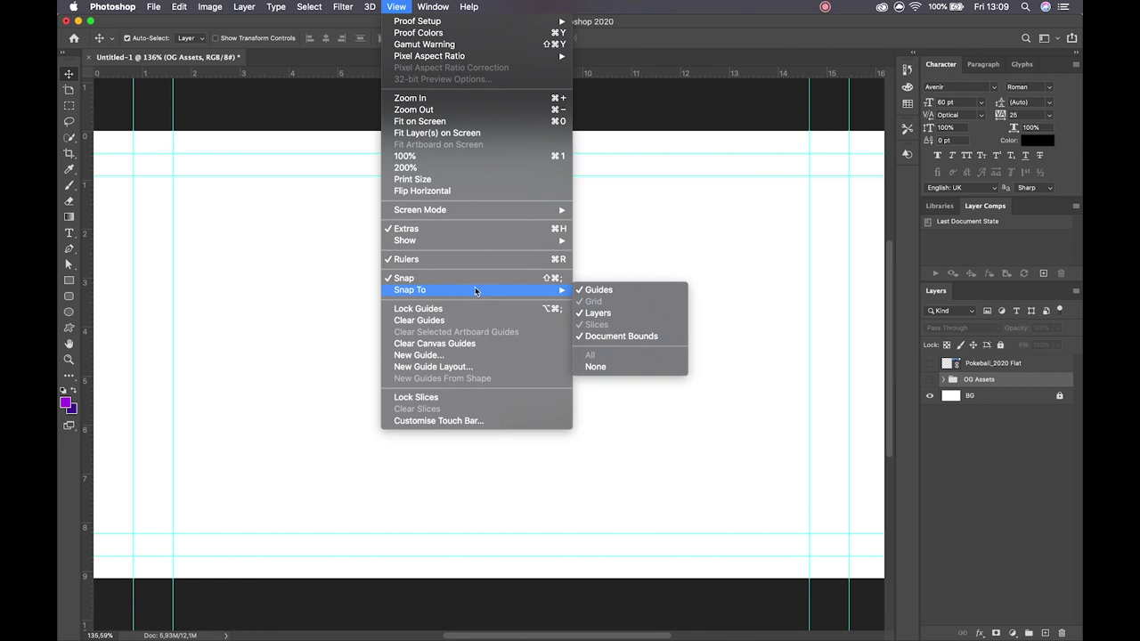
left_click(241, 240)
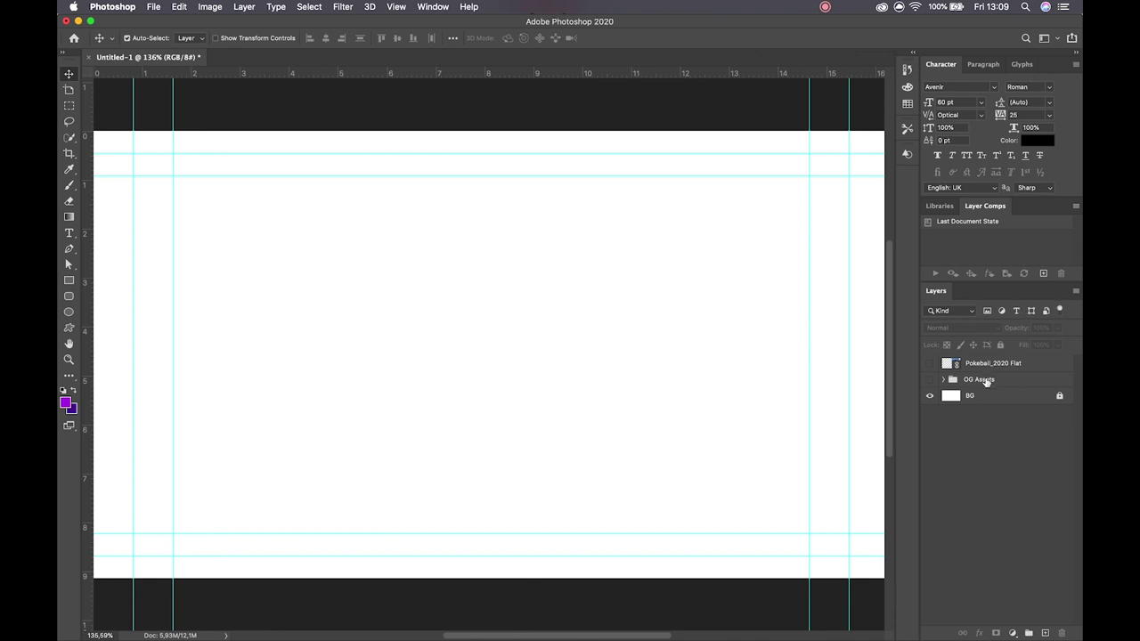
Add a new empty layer above the others, make the Pokeball_2020 Flat layer visible and select it.
left_click(1048, 632)
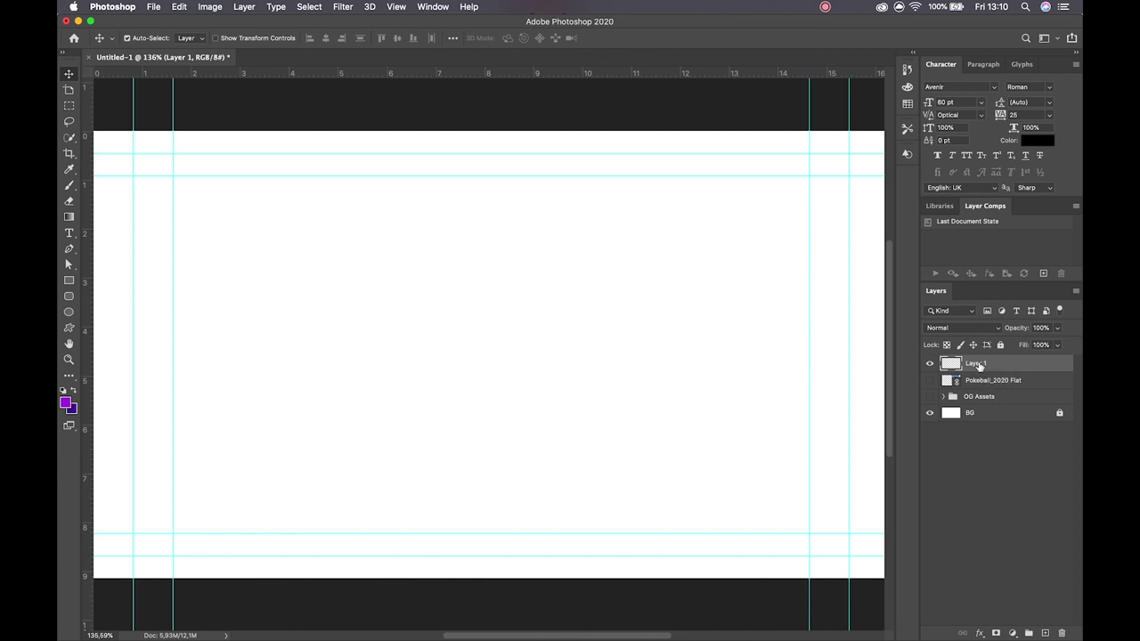
left_click(616, 312)
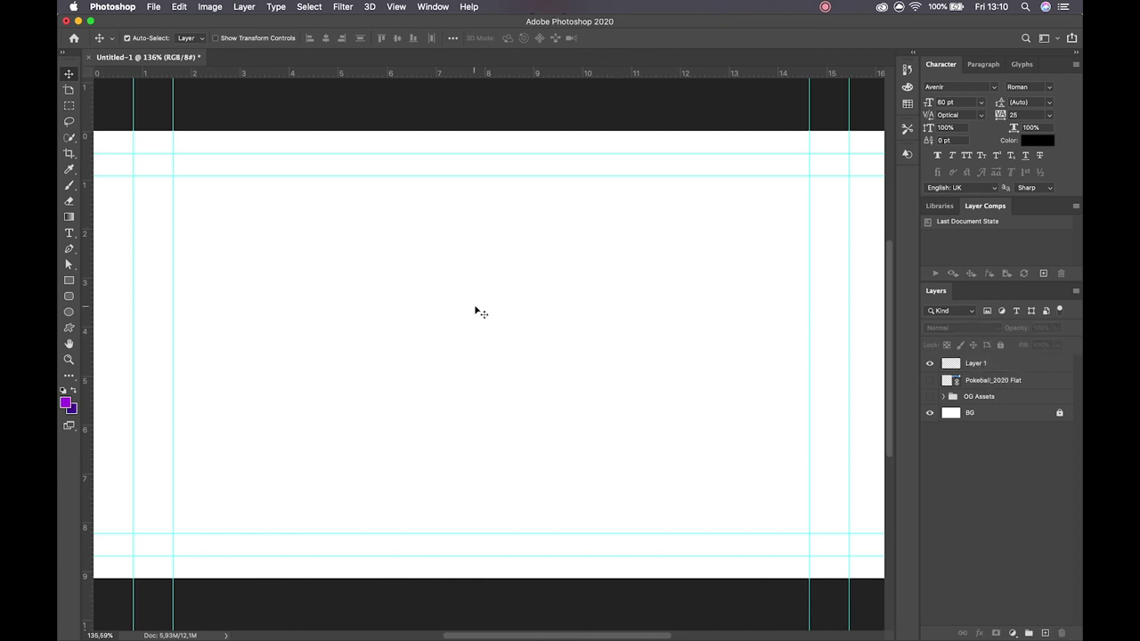
left_click(930, 382)
left_click(997, 383)
Move the Pokeball_2020 Flat poster with Free Transform to about X 1020 px, and on to about 1.4 cm from the canvas's left edge.
key("super+t")
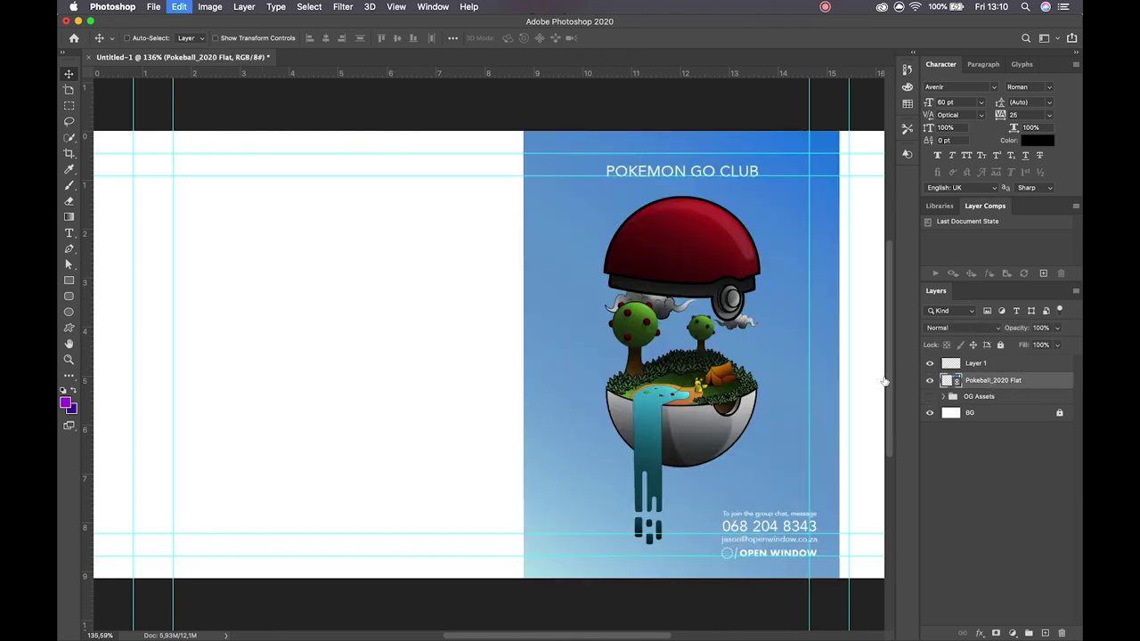
left_click_drag(504, 208, 339, 207)
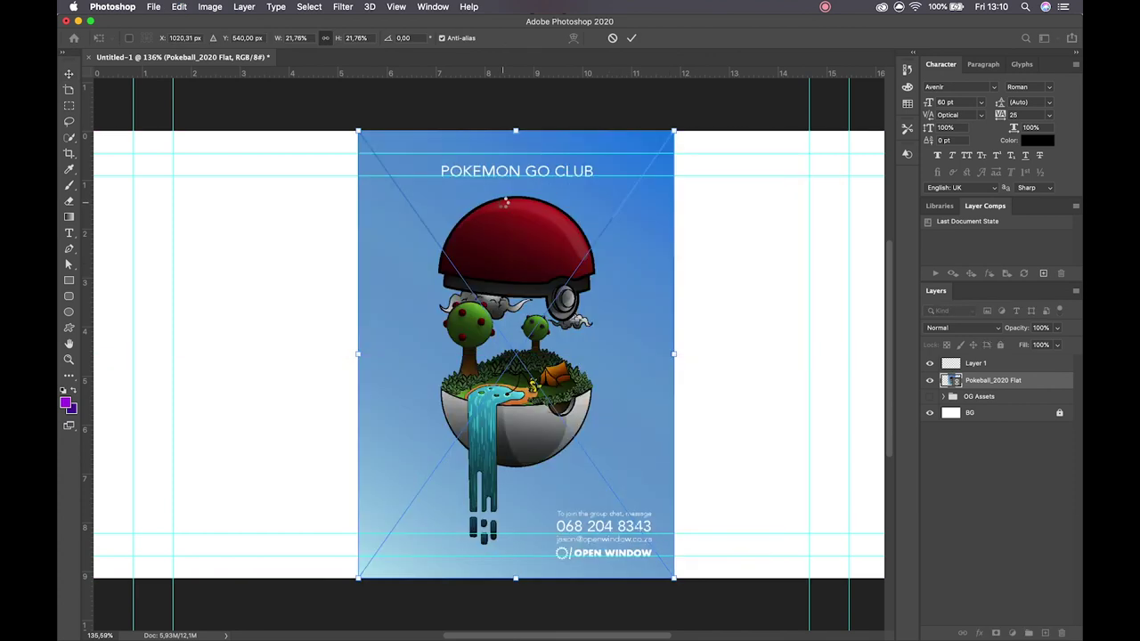
key("Return")
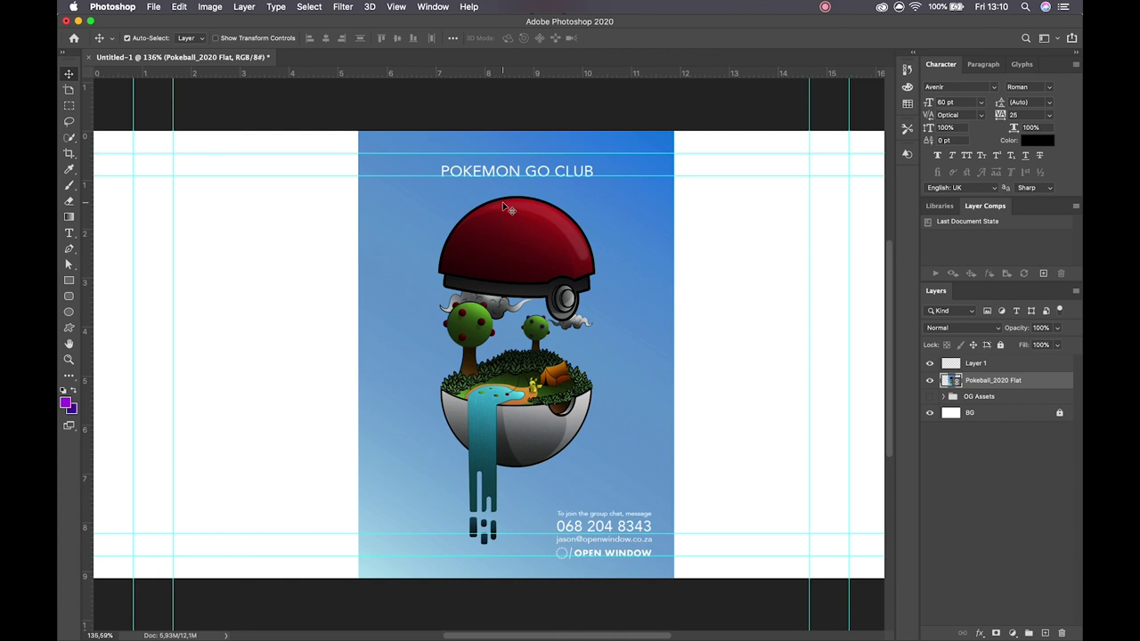
left_click_drag(503, 206, 305, 229)
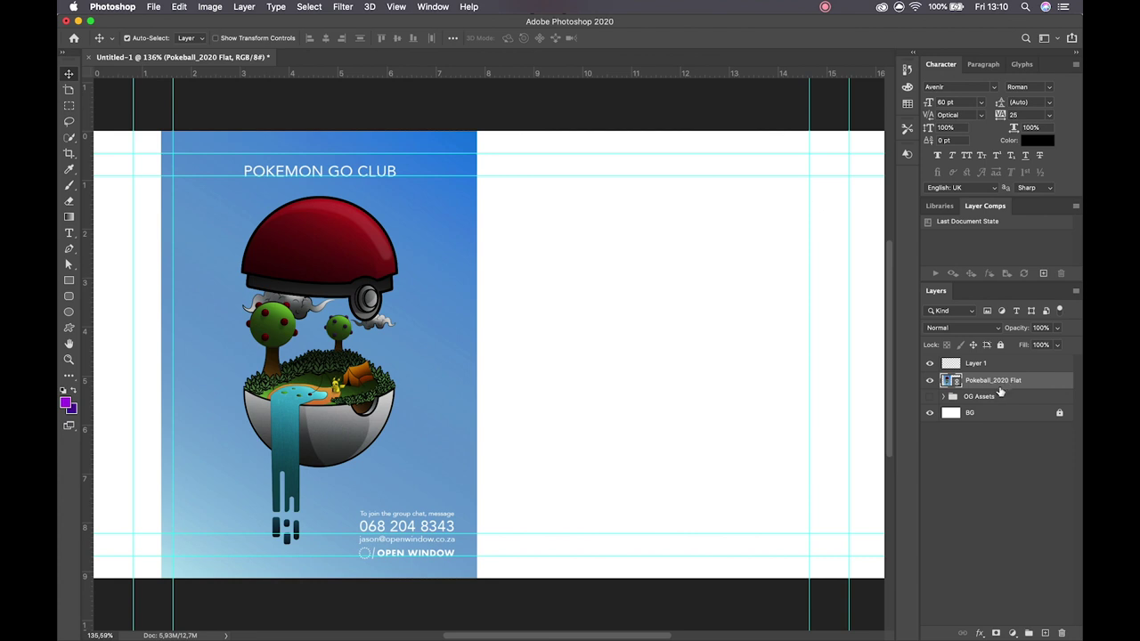
Try duplicating the Pokeball_2020 Flat layer, including a copy placed beside the original poster, and undo each copy.
right_click(989, 386)
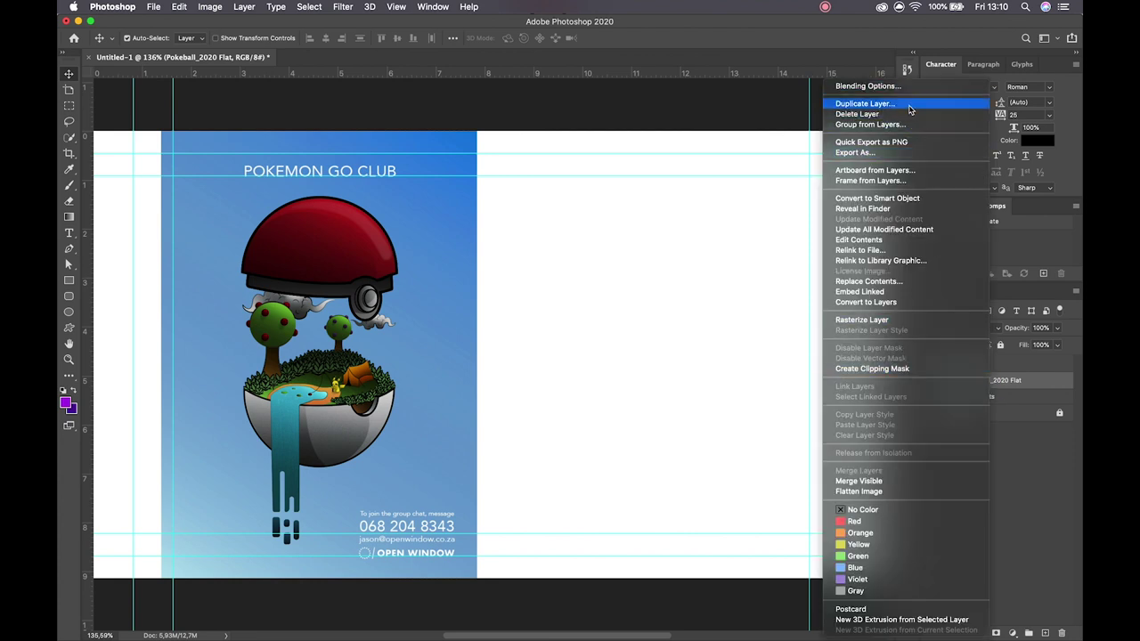
left_click(1047, 388)
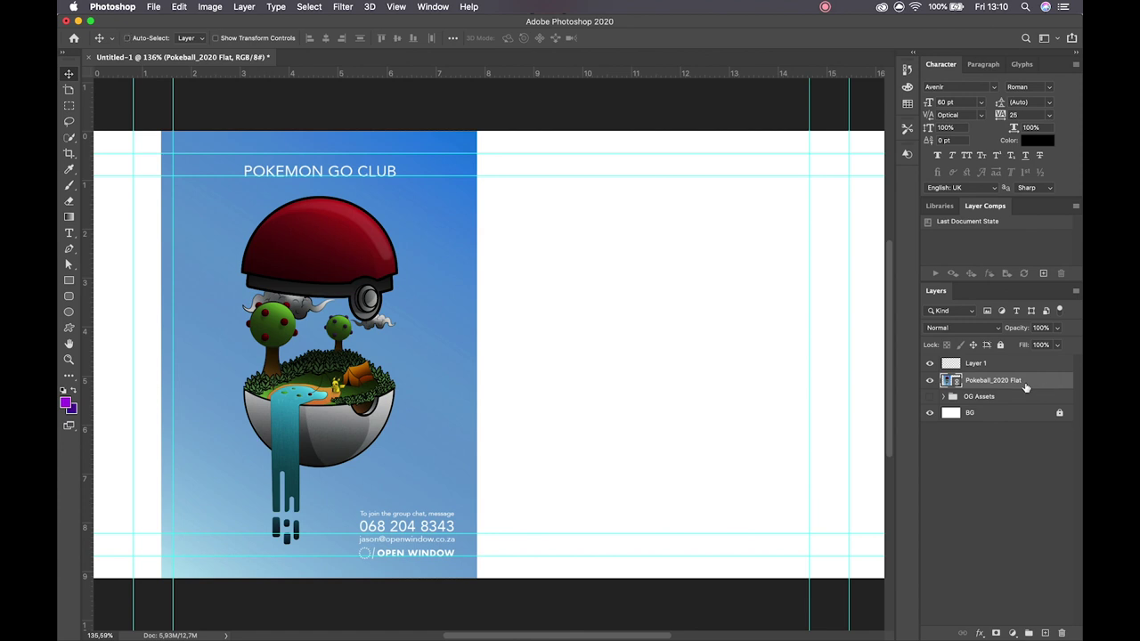
key("super+j")
key("super+z")
left_click_drag(438, 246, 787, 246)
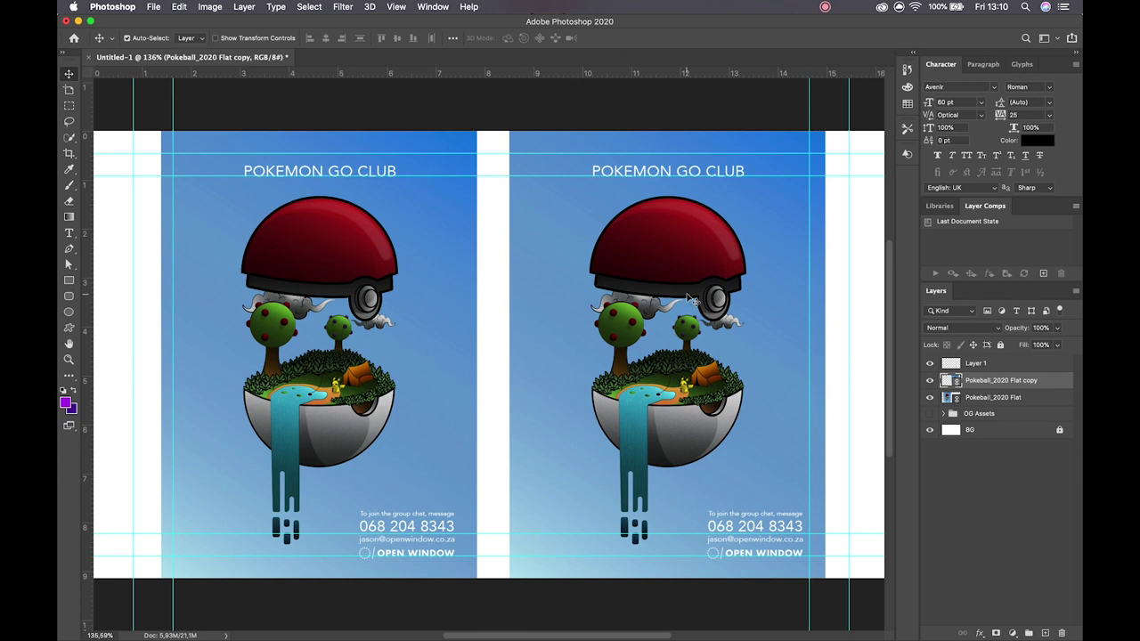
key("super+z")
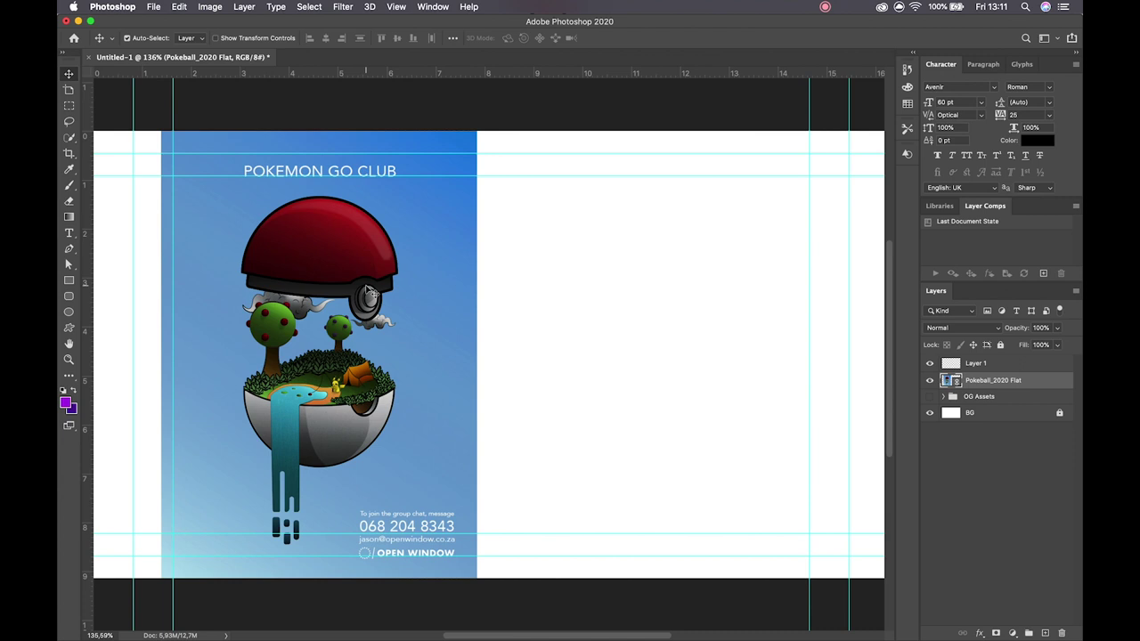
Duplicate the Pokeball_2020 Flat poster, set the original near the canvas centre and place the copy overlapping its left part.
left_click_drag(415, 345, 330, 324)
left_click(685, 313)
left_click(590, 321)
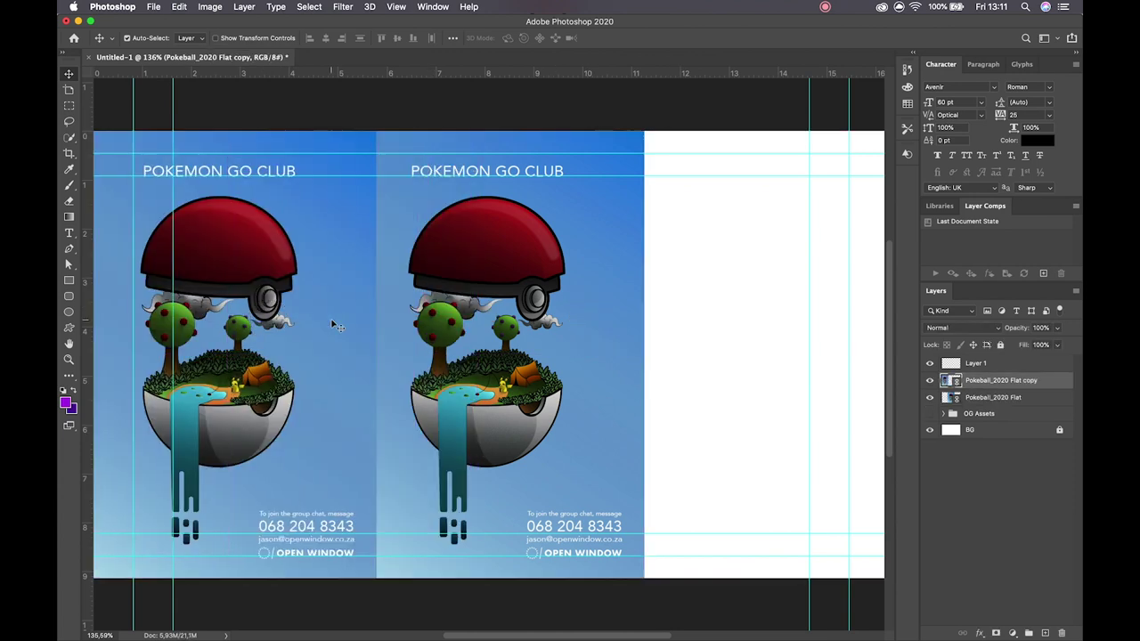
left_click_drag(283, 233, 334, 238)
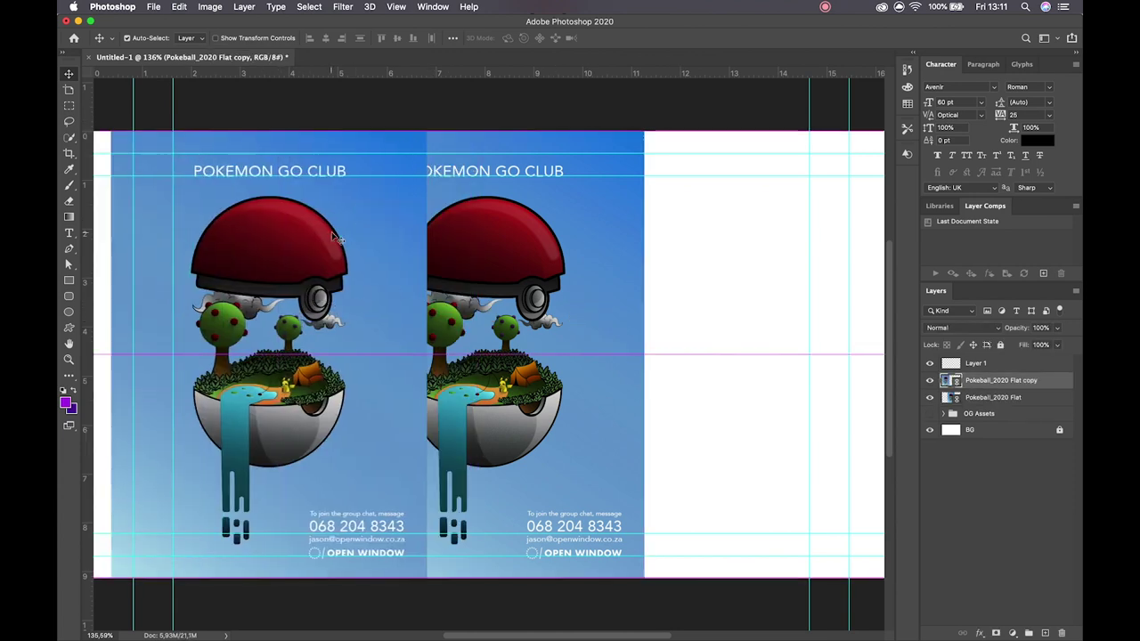
Scale the poster copy to about 11.22% with Free Transform and position it over the large poster's left edge.
key("super+t")
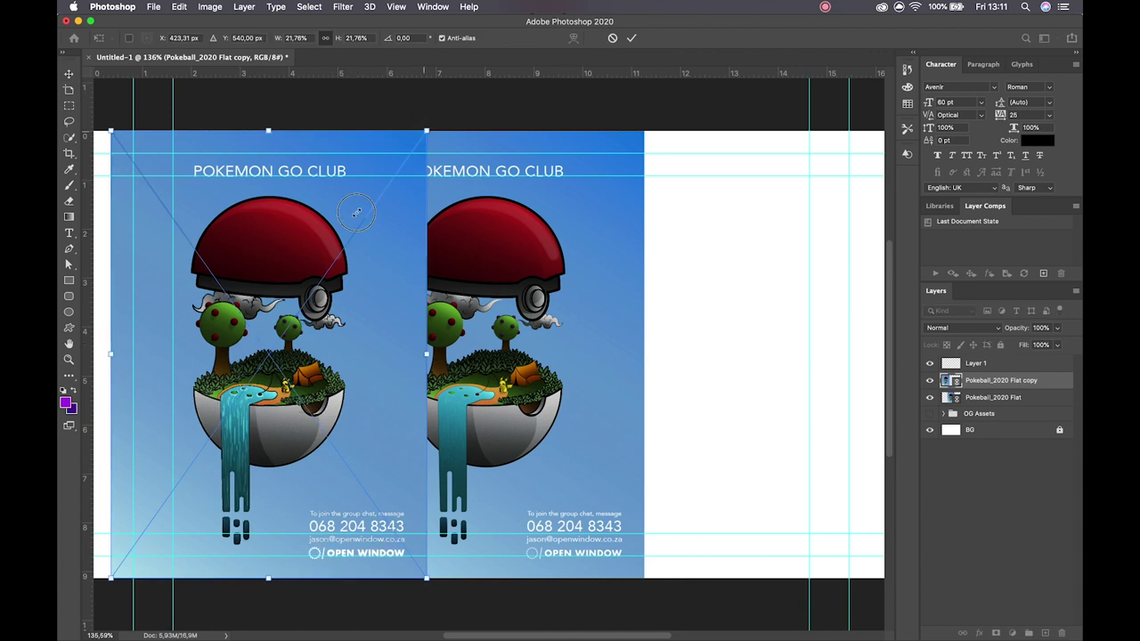
left_click_drag(426, 131, 274, 347)
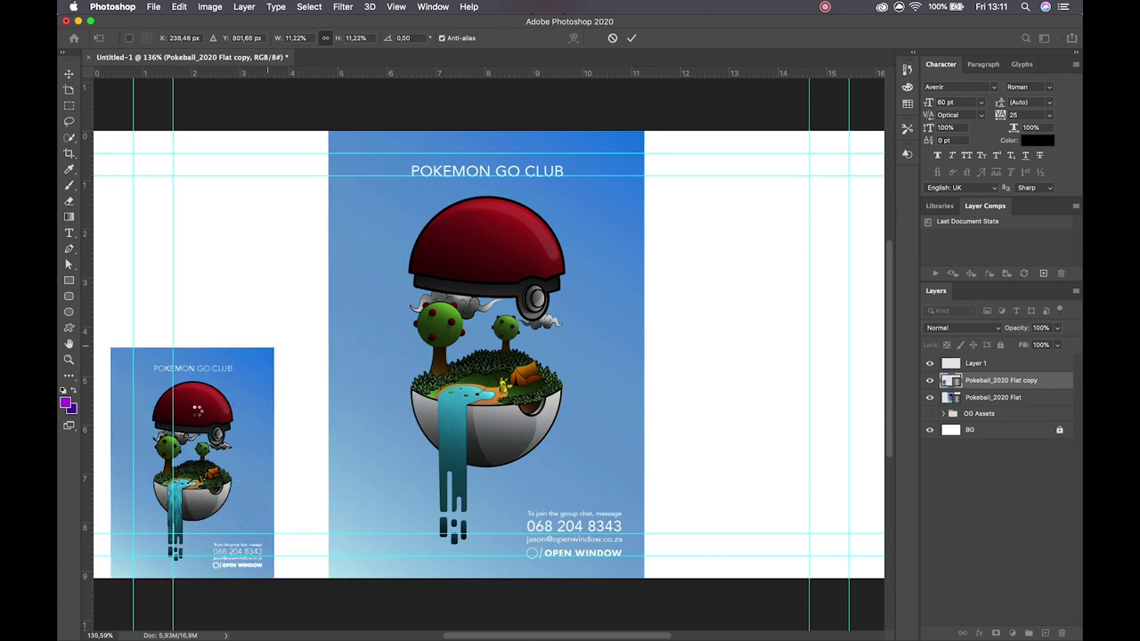
key("Return")
left_click_drag(197, 407, 272, 267)
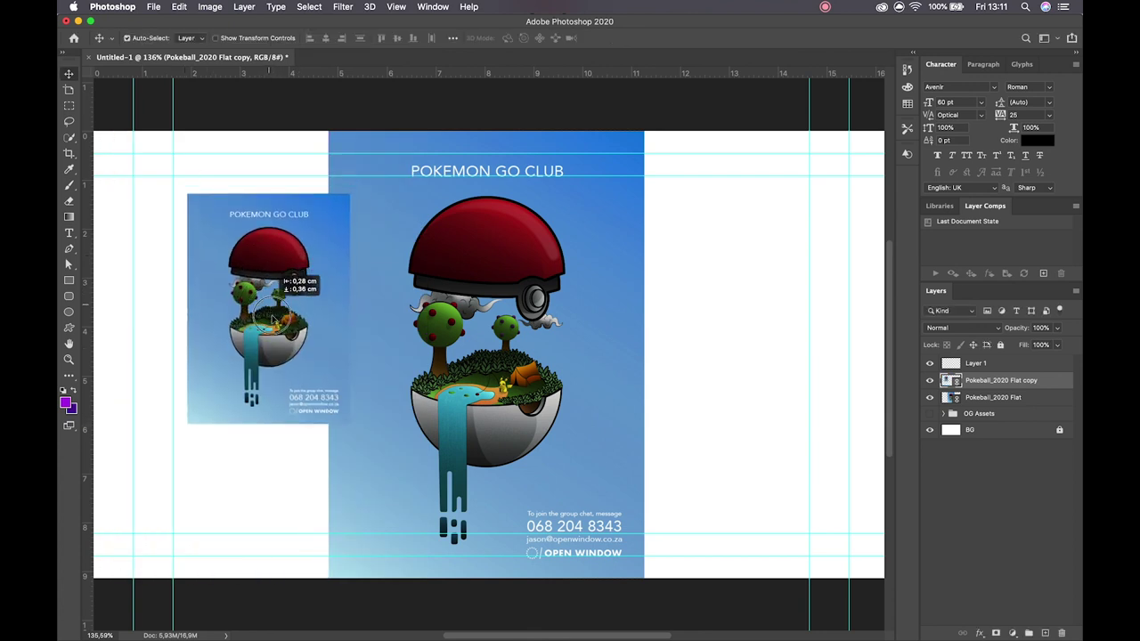
left_click_drag(273, 318, 286, 339)
left_click_drag(281, 295, 281, 339)
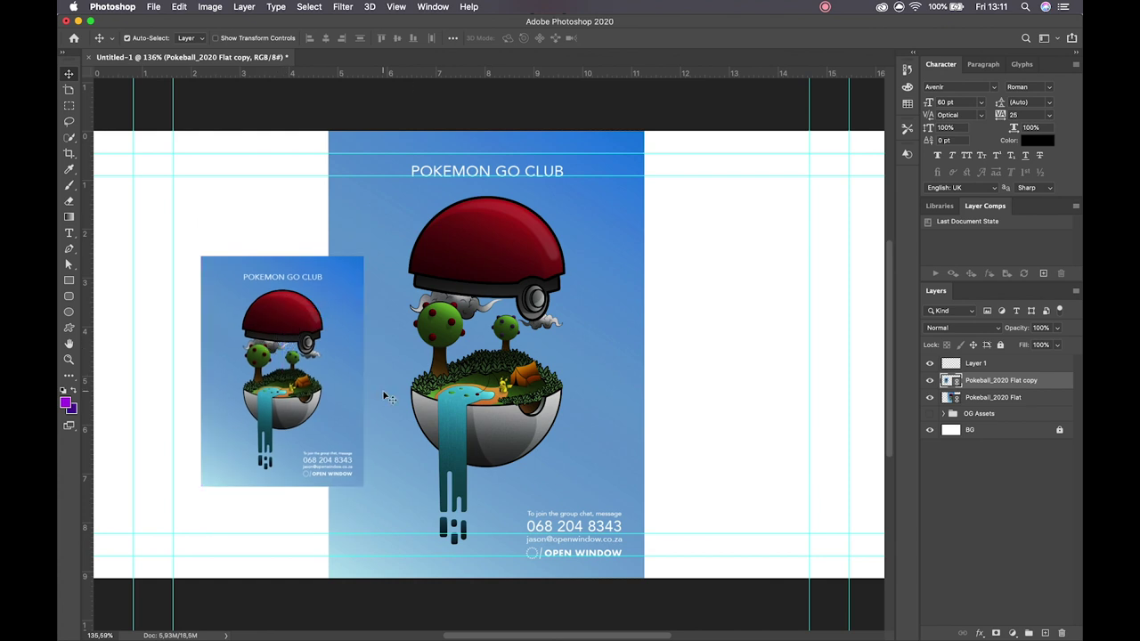
Show the Adjustments and Properties panels, look at the Paragraph settings beside Character, and close the two floating panels.
left_click(430, 9)
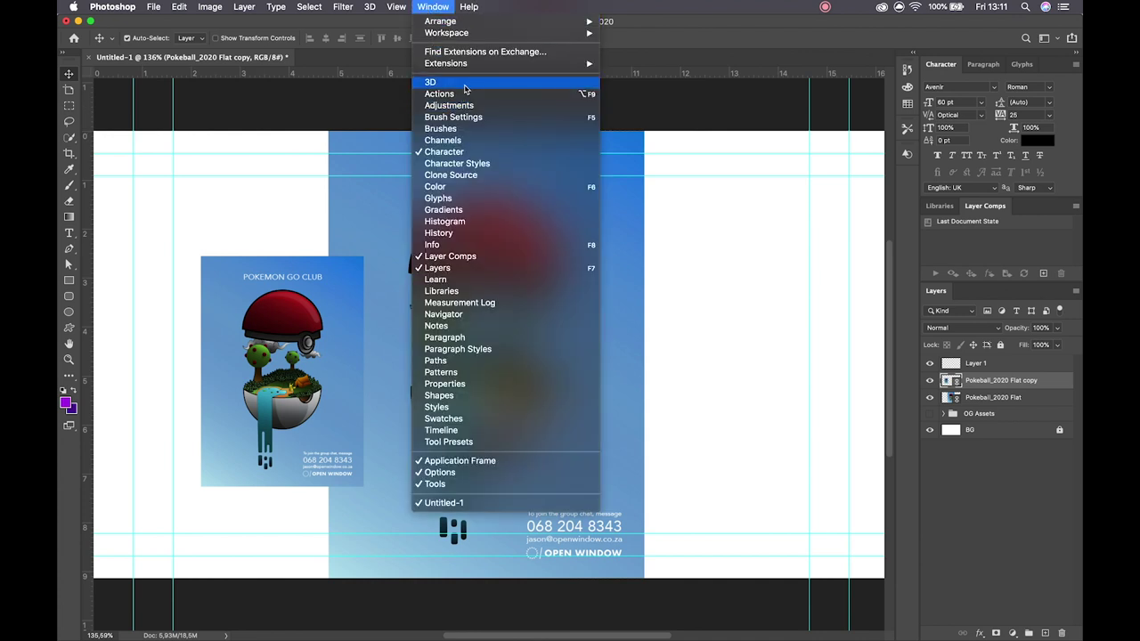
left_click(466, 105)
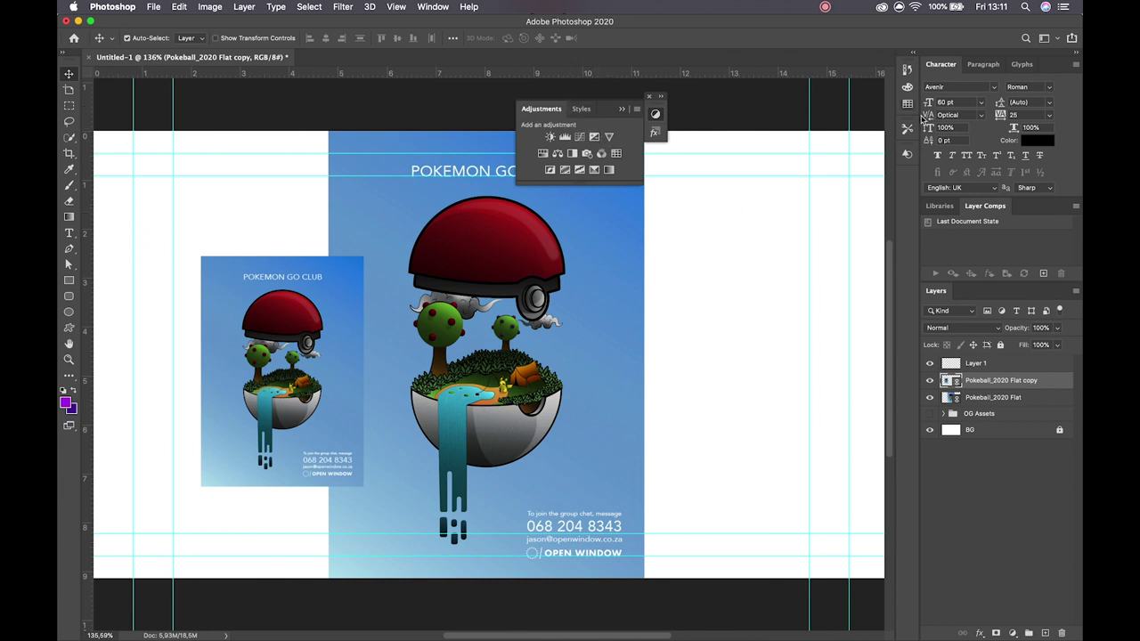
left_click(983, 64)
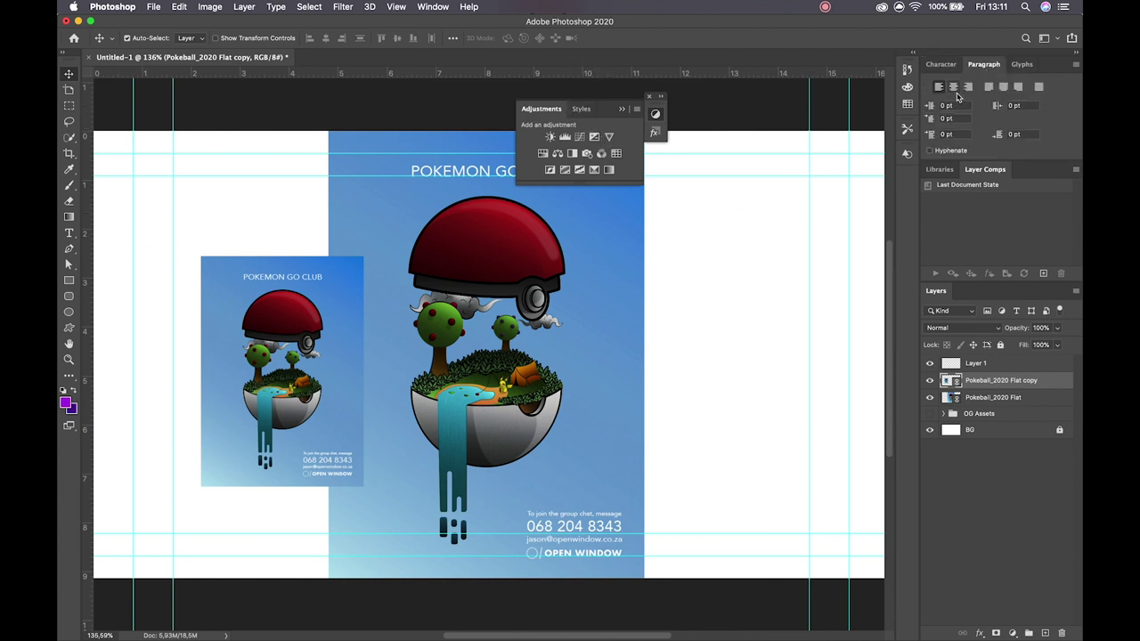
left_click(941, 64)
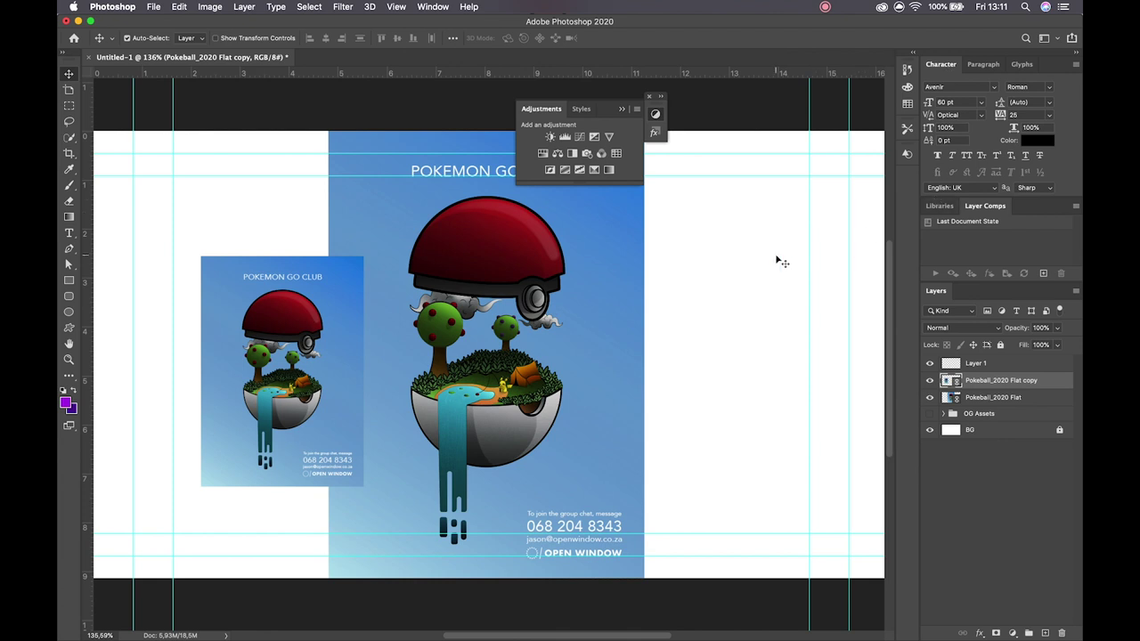
left_click(436, 8)
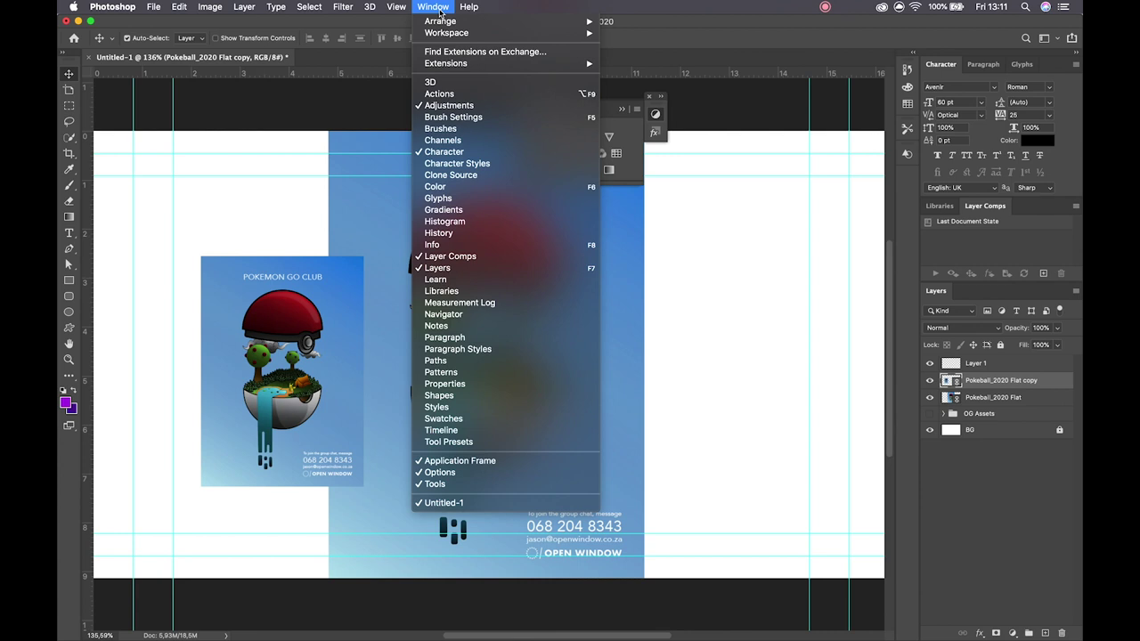
left_click(462, 384)
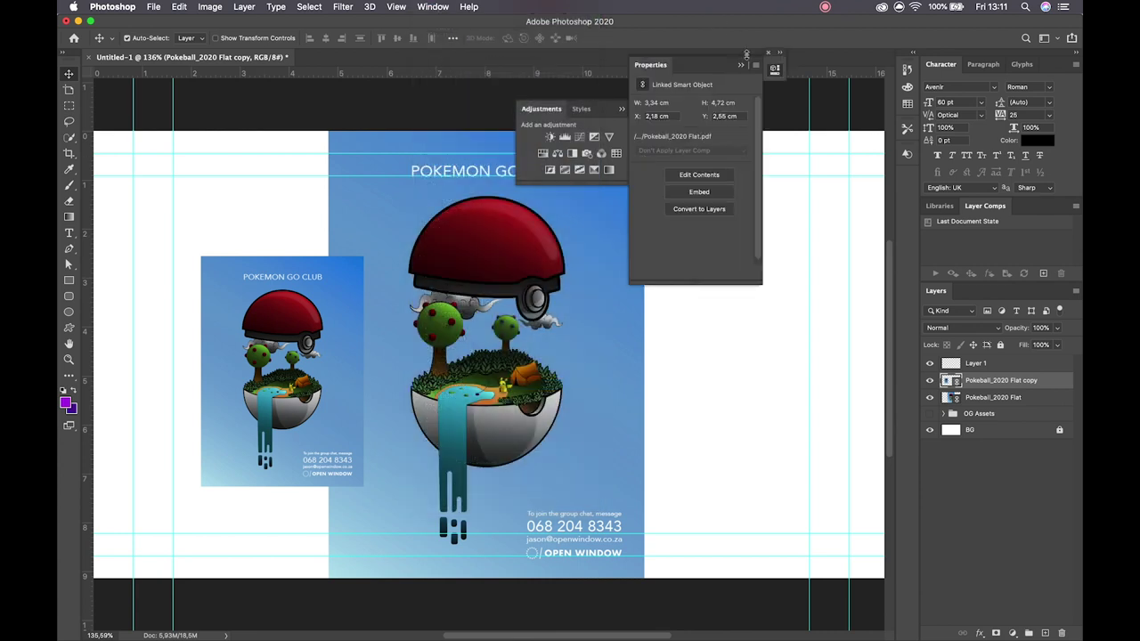
left_click(768, 53)
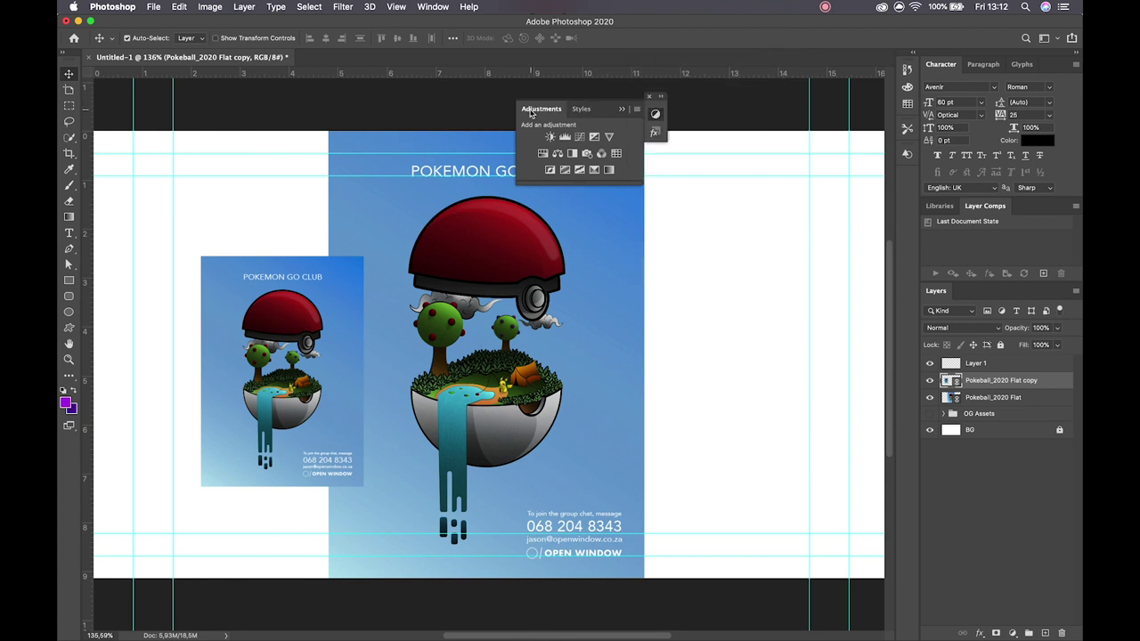
left_click(649, 96)
Move the large poster about 2 cm and the small copy about 1.2 cm to the right, leaving them side by side.
left_click(522, 335)
left_click(326, 349)
left_click_drag(443, 332, 545, 333)
left_click_drag(351, 355, 409, 355)
Select the large poster and its small copy together and group the two layers.
left_click(543, 339, "shift")
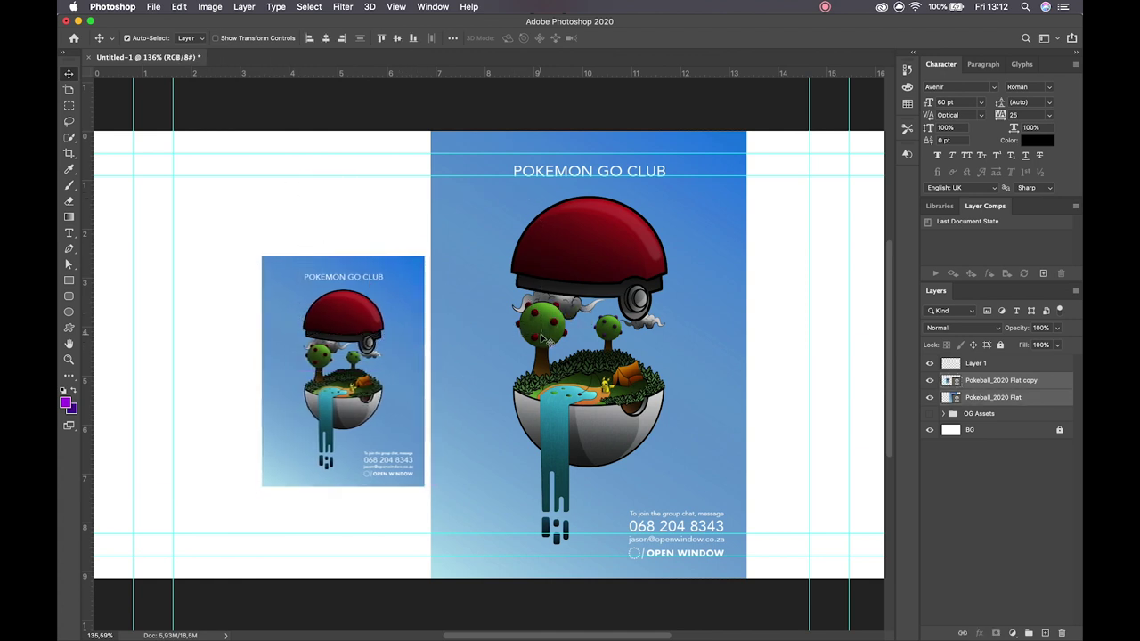
left_click_drag(303, 162, 593, 335)
key("super+g")
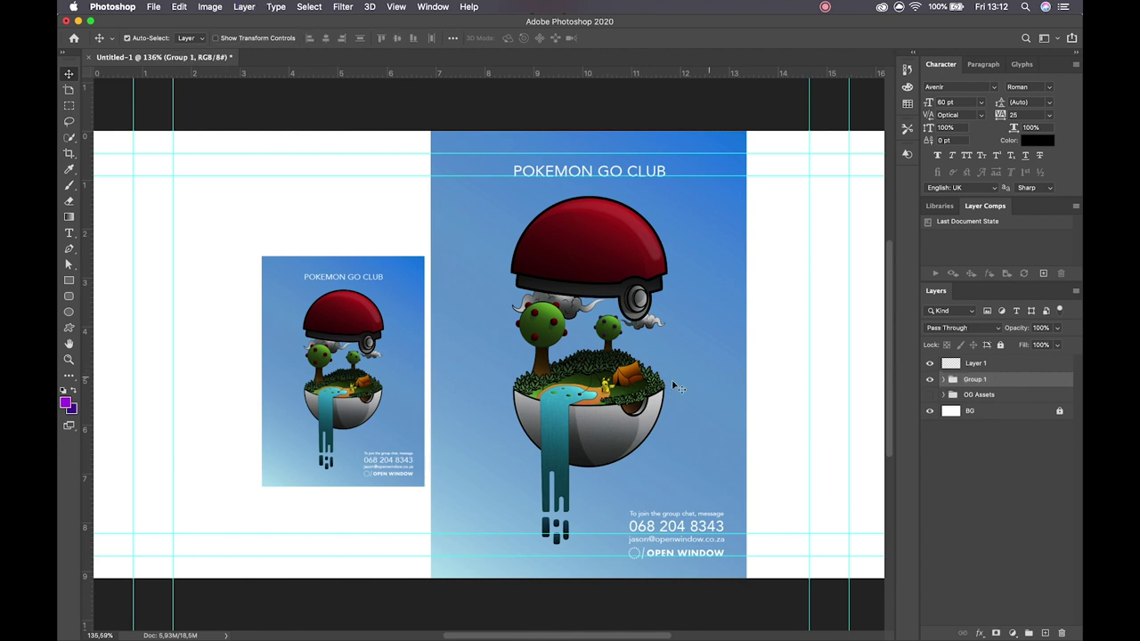
Expand Group 1 and shift only the large poster inside it slightly to the right.
left_click(942, 379)
left_click_drag(702, 311, 621, 313)
left_click_drag(584, 363, 608, 364)
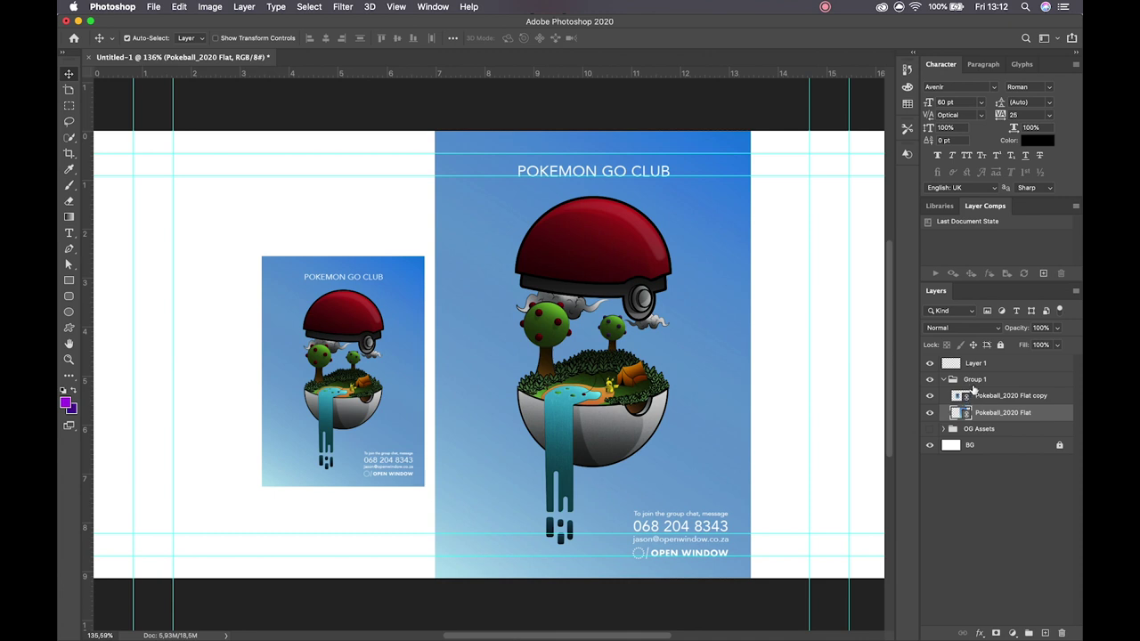
Select both poster layers inside Group 1 and move them right until the large poster's right edge meets the inner right guide.
left_click(974, 381)
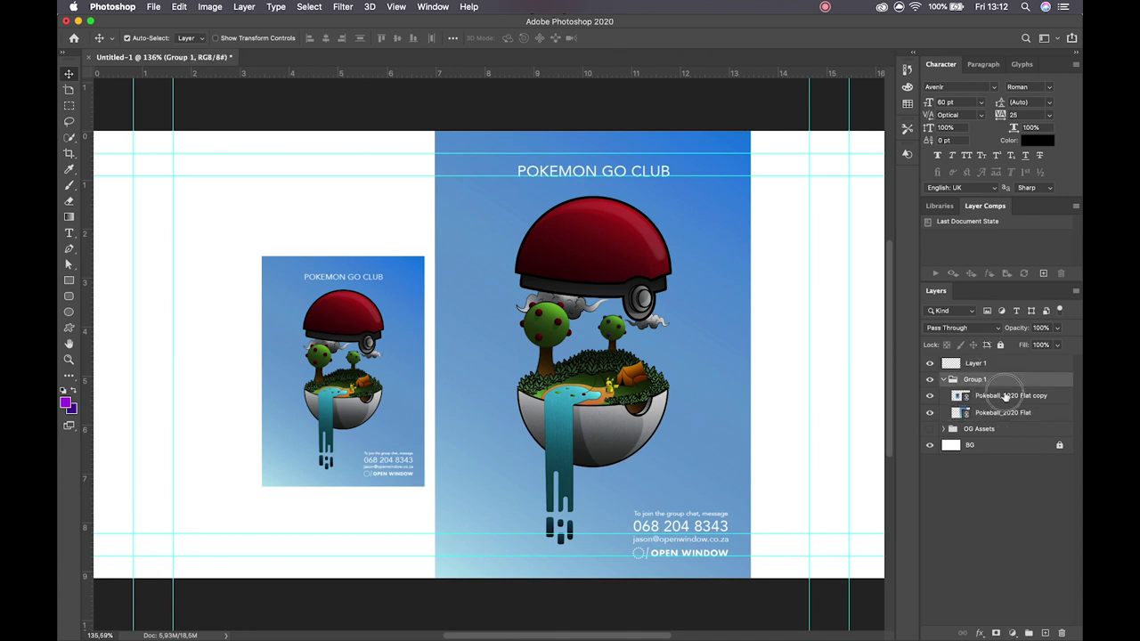
left_click(1005, 397)
left_click(1003, 412, "shift")
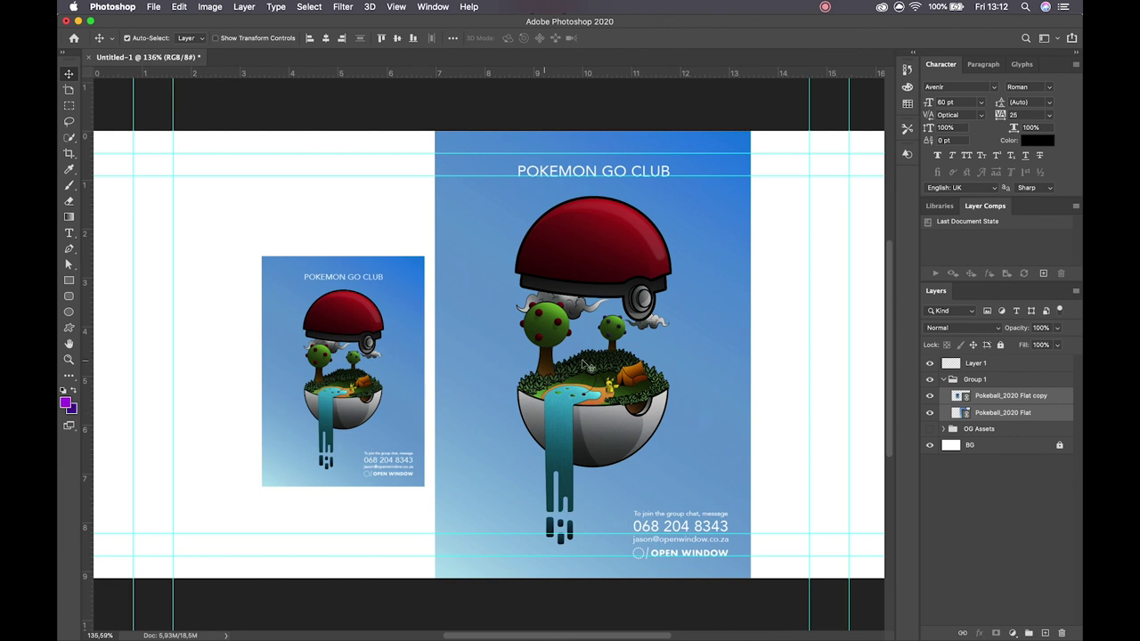
left_click_drag(480, 366, 539, 360)
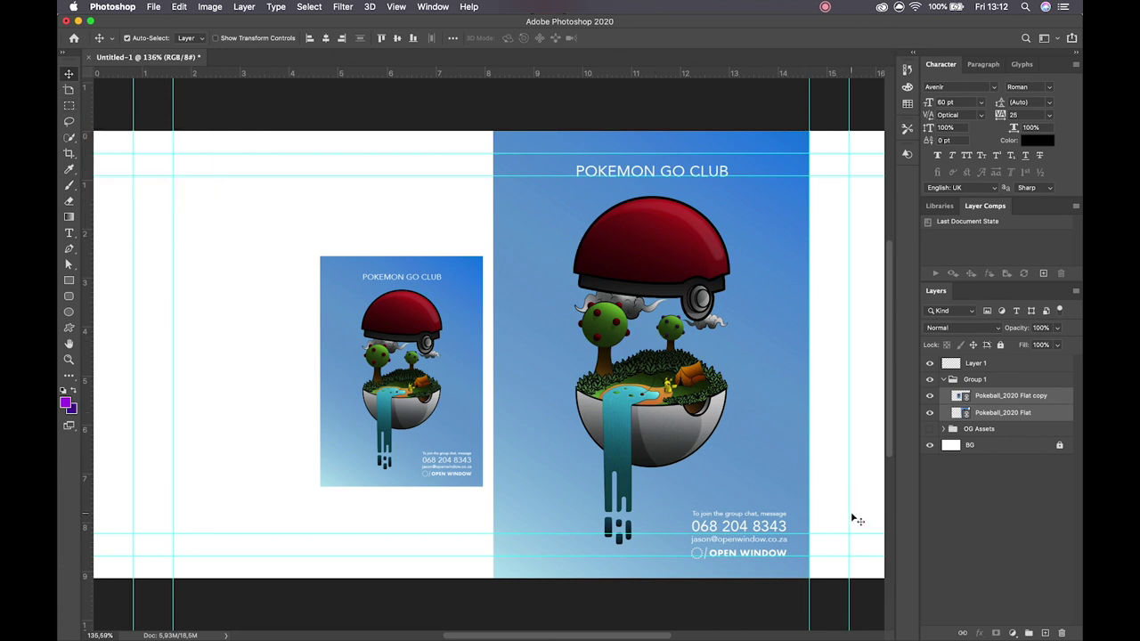
Hide the Pokeball_2020 Flat copy layer and the whole Group 1, and make Layer 1 the active layer.
left_click(928, 397)
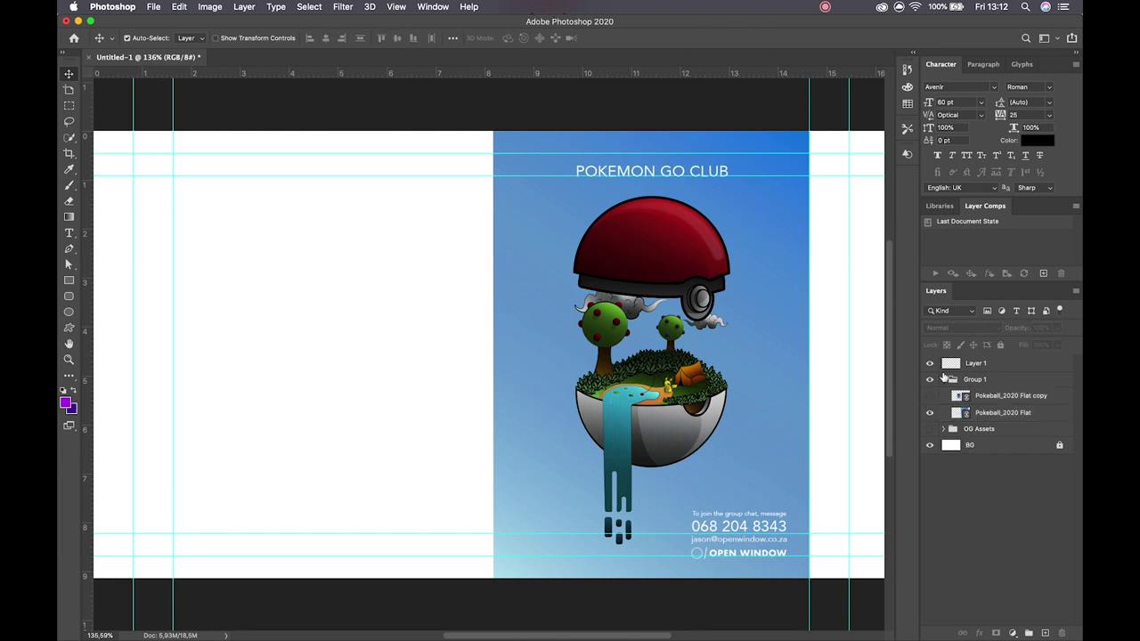
left_click(930, 380)
left_click(1001, 372)
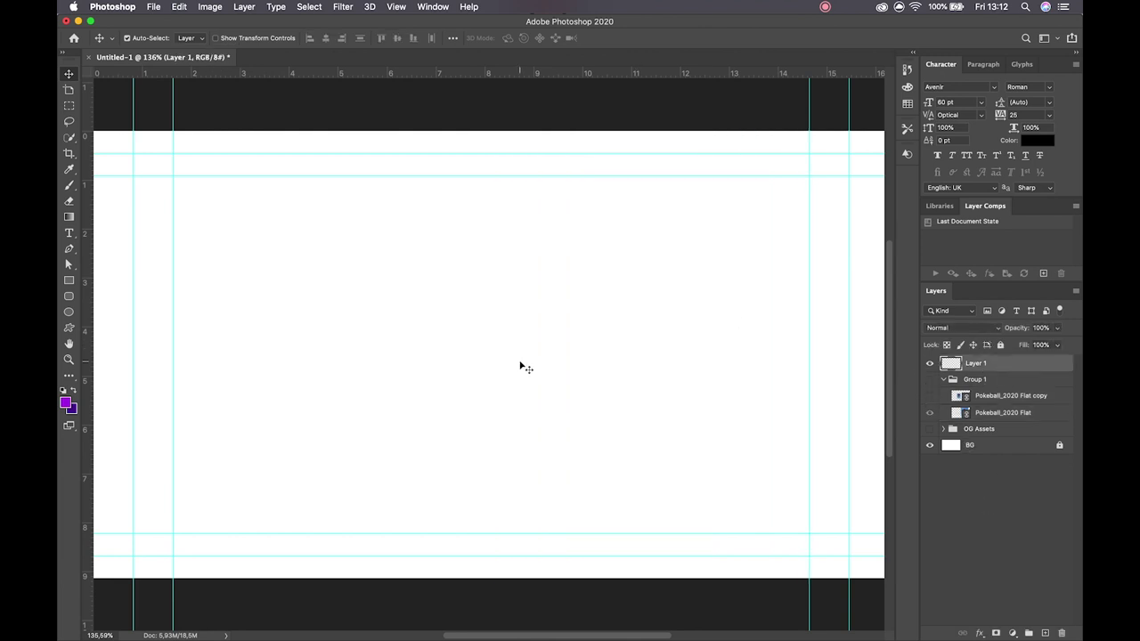
Choose the Brush tool and enlarge its tip to 600 px.
key("b")
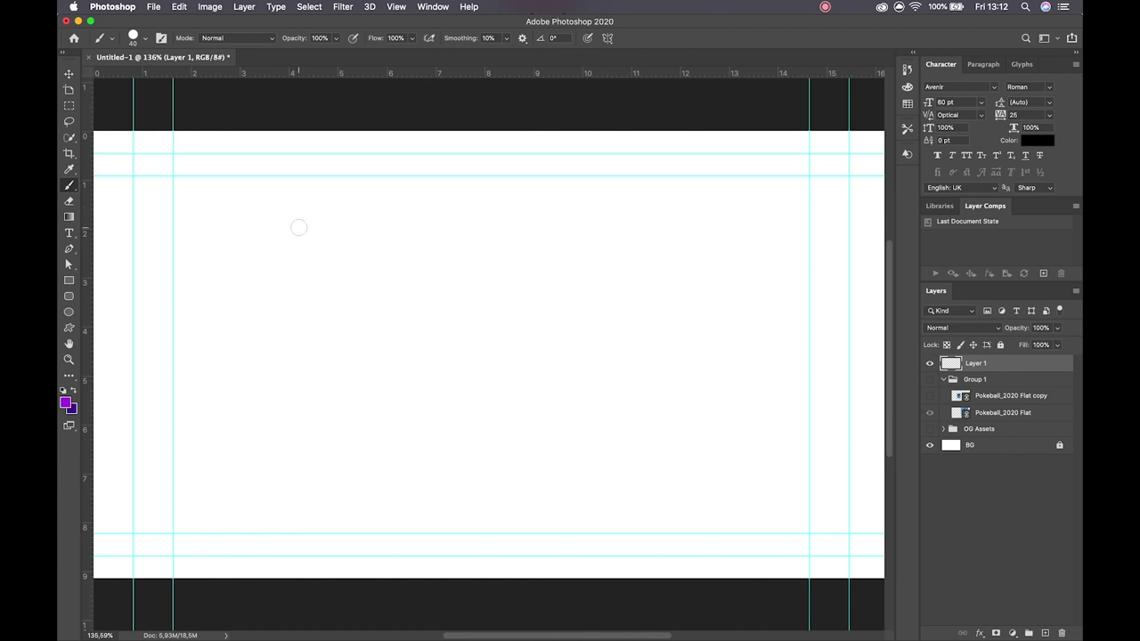
key("bracketright")
key("bracketright")
key("bracketright")
key("bracketright")
key("bracketright")
key("bracketright")
key("bracketright")
key("bracketright")
key("bracketright")
key("bracketright")
key("bracketright")
key("bracketright")
key("bracketright")
key("bracketright")
key("bracketright")
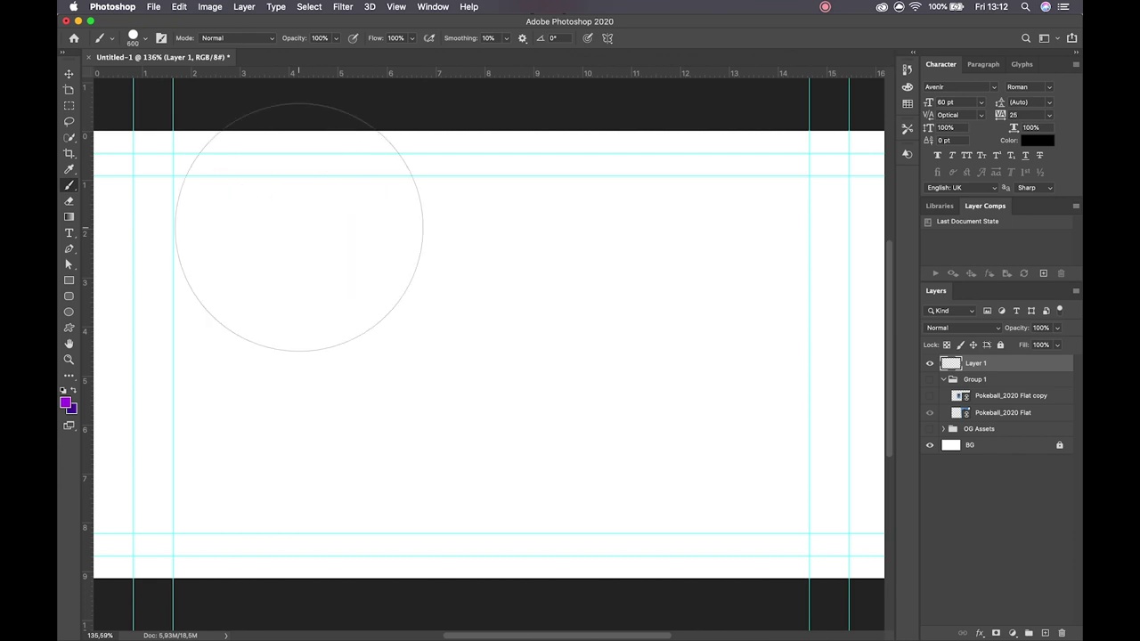
Paint two overlapping purple circles side by side on Layer 1 with single brush dabs.
left_click(330, 311)
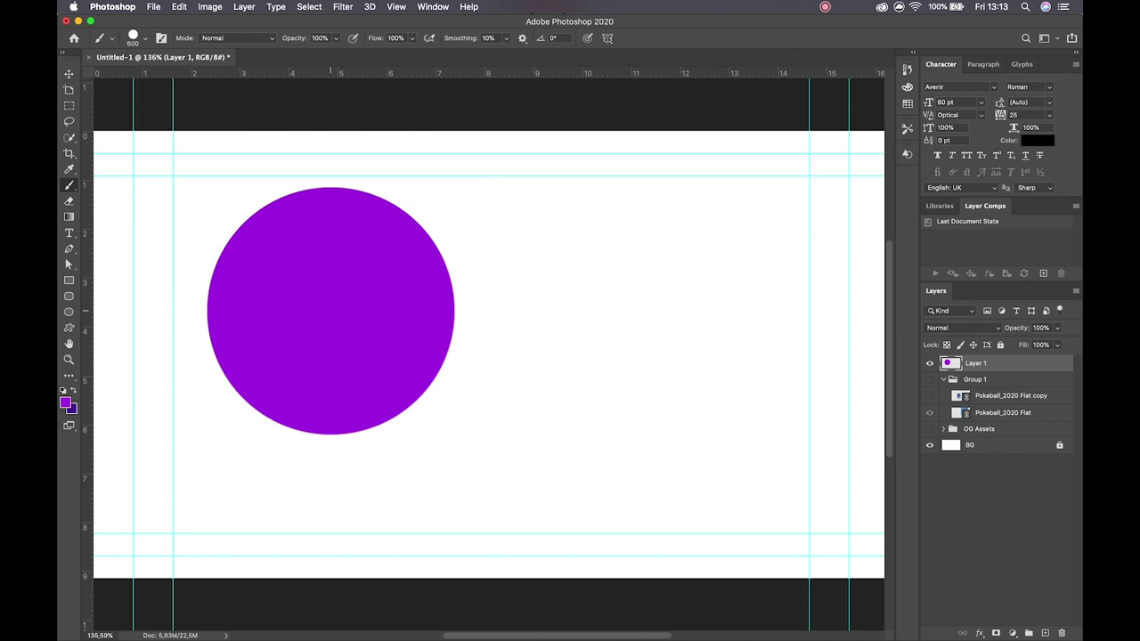
left_click(491, 318)
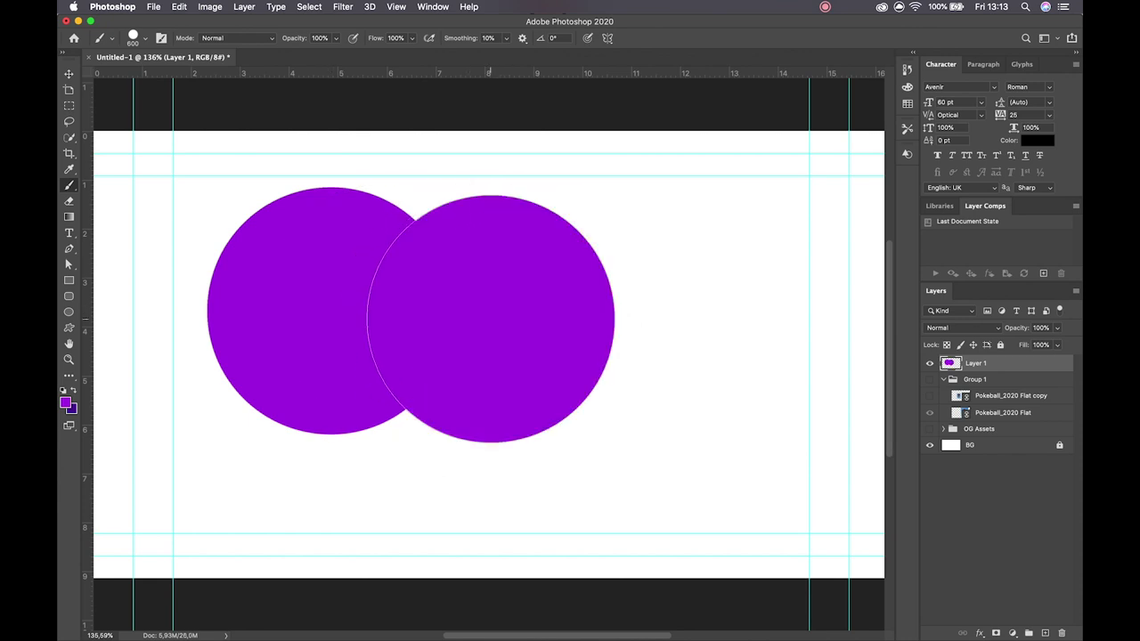
Change the foreground colour to a dark purple (RGB 100, 15, 135) and shift its hue to a dark maroon.
left_click(65, 403)
left_click(552, 298)
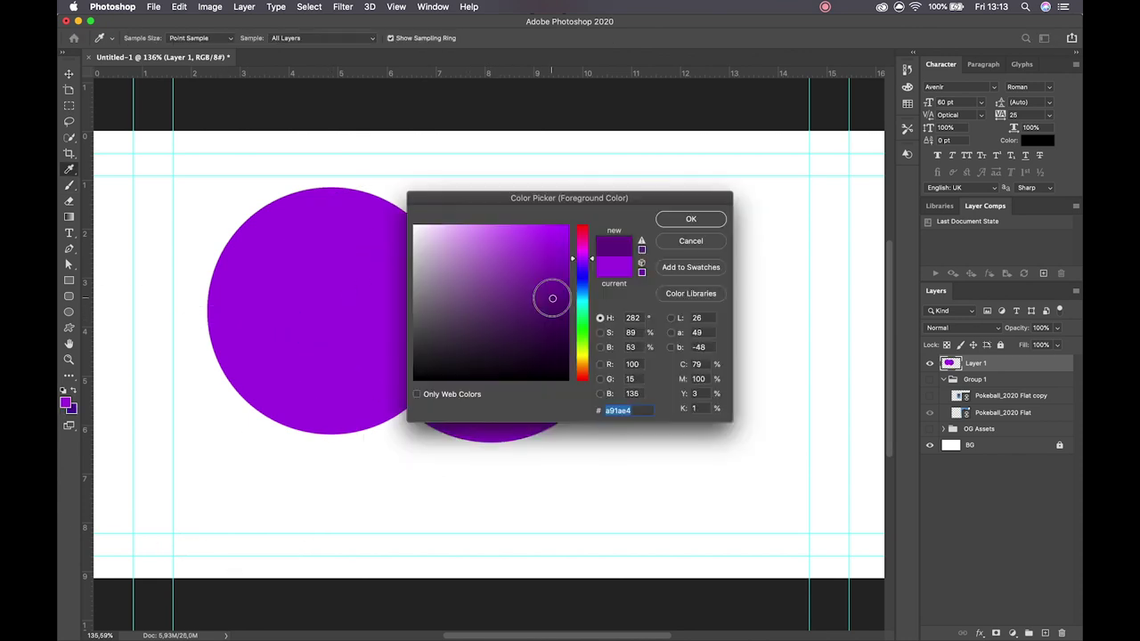
left_click(693, 219)
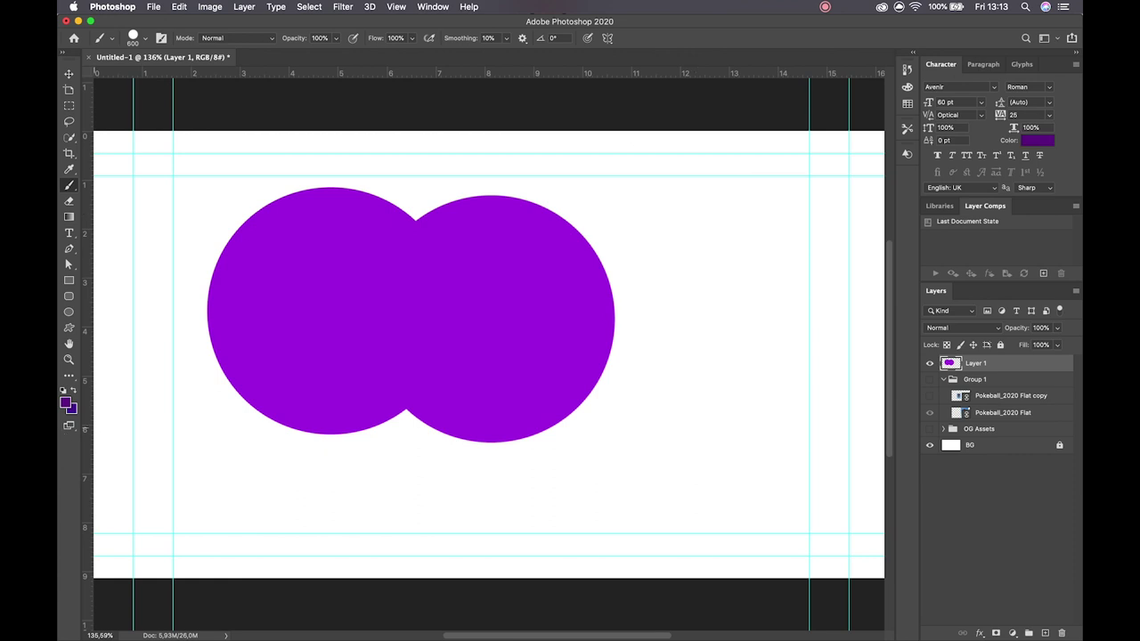
left_click(66, 403)
left_click_drag(588, 257, 588, 241)
left_click(689, 219)
Paint overlapping maroon and indigo circles across Layer 1, swapping the foreground and background colours between dabs.
left_click(622, 278)
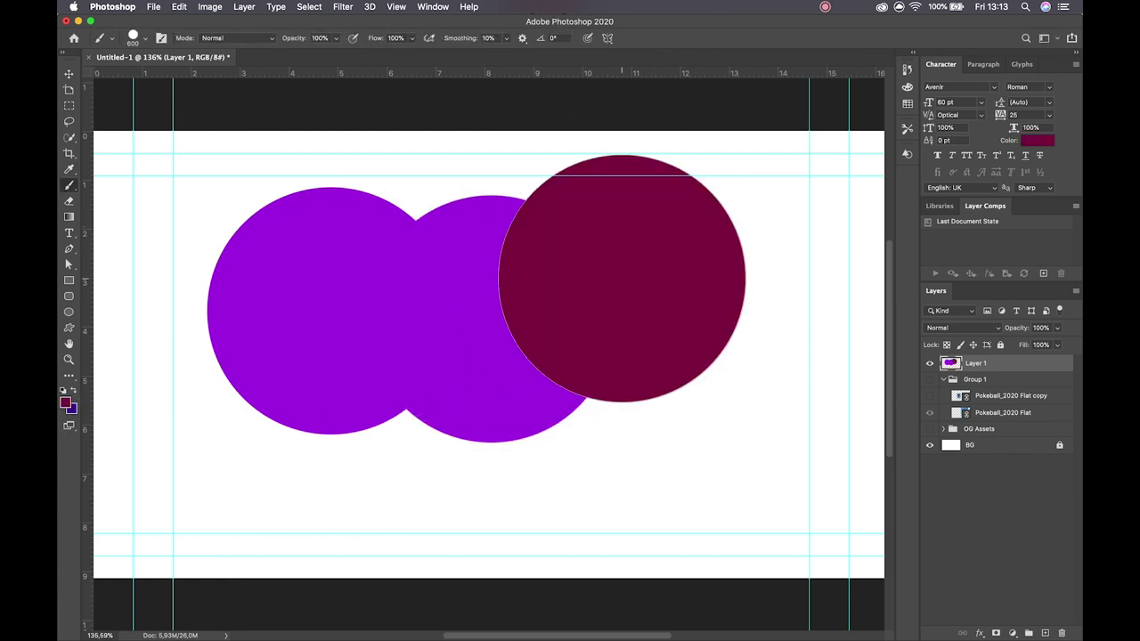
left_click(572, 348)
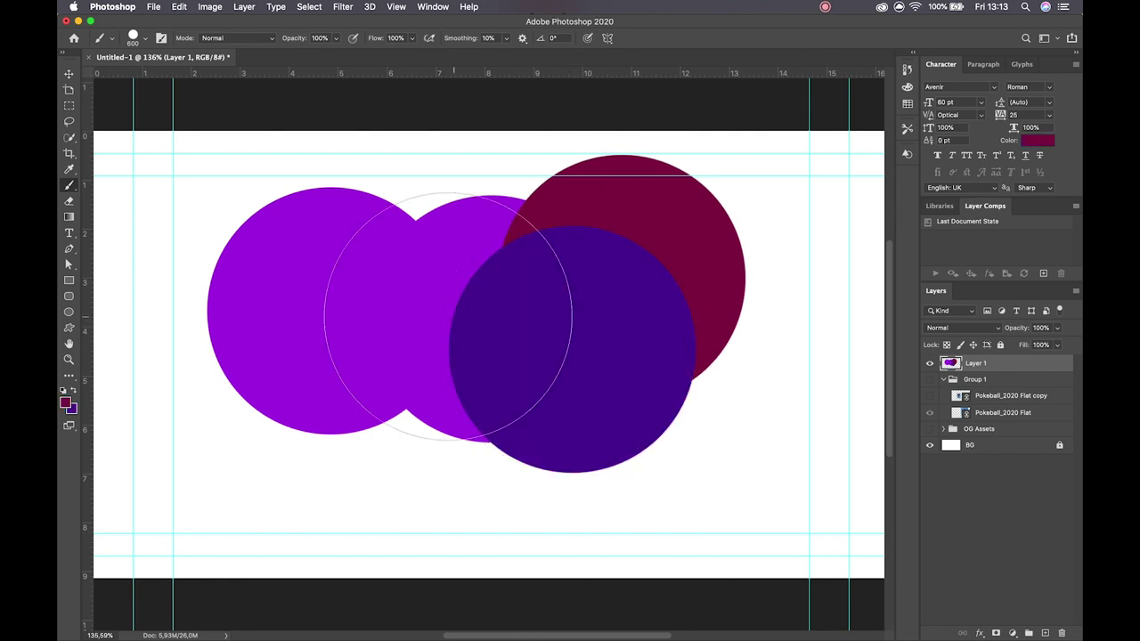
key("x")
left_click(416, 308)
key("x")
left_click(298, 318)
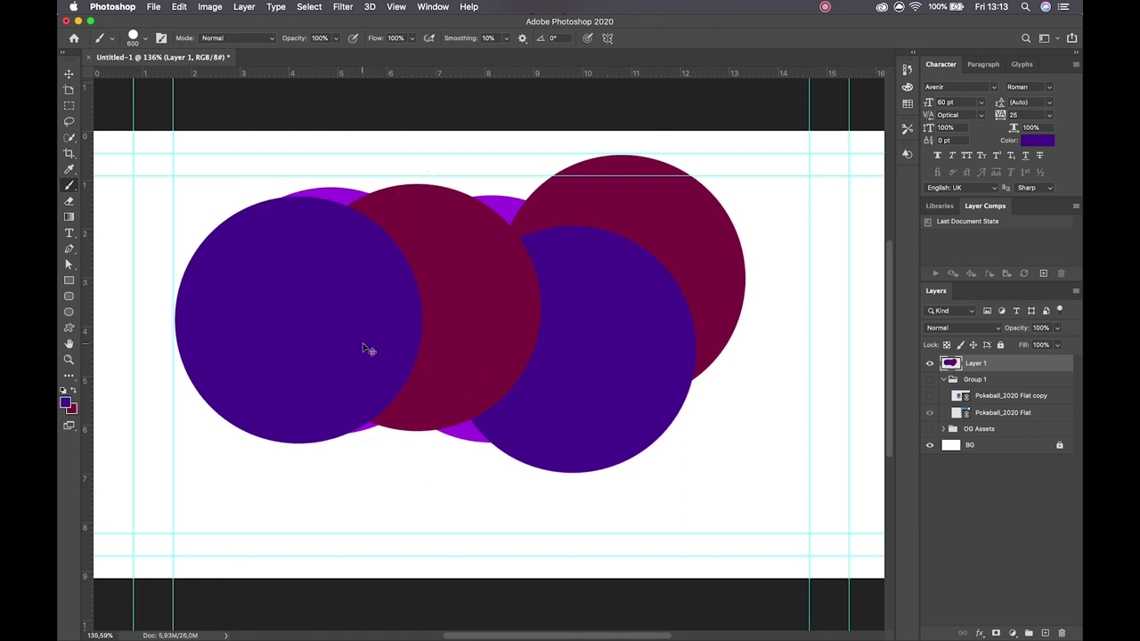
Undo all the brush dabs on Layer 1 and return to the Move tool.
key("super+z")
key("super+z")
key("super+z")
key("super+z")
key("super+z")
key("super+z")
key("v")
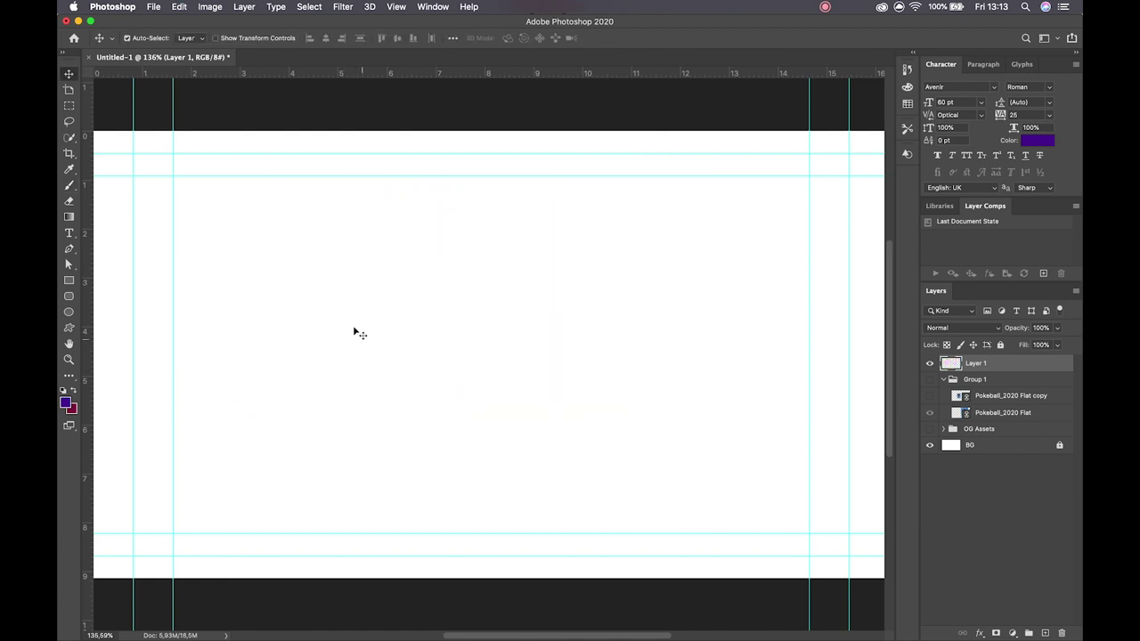
Check the Brush's size and hardness options and paint a hard-edged indigo circle over the canvas's upper edge.
key("b")
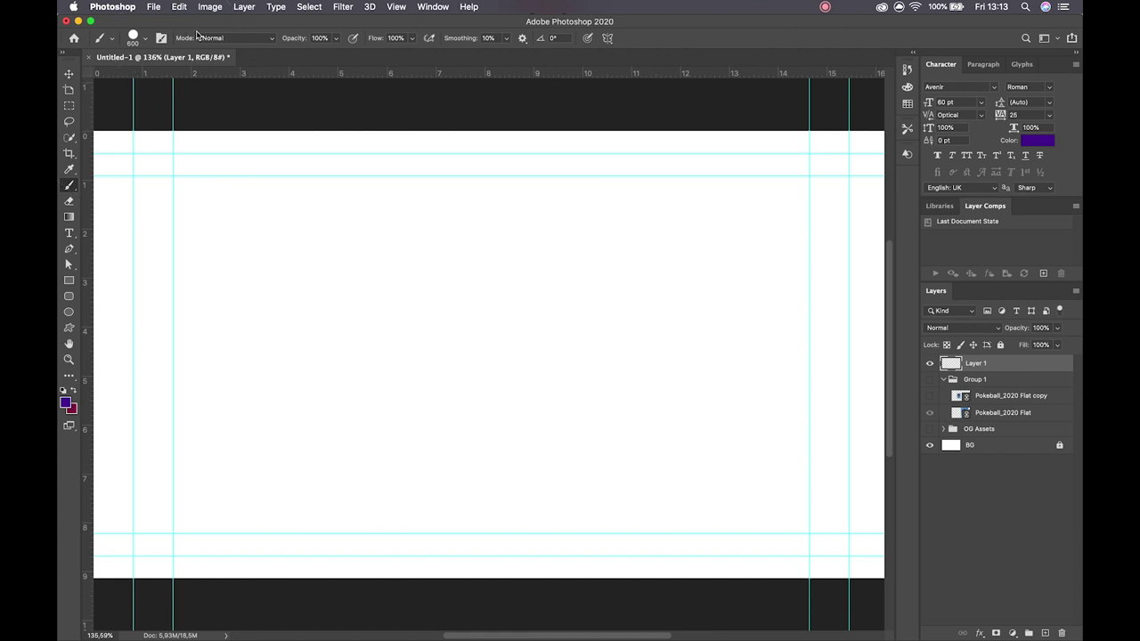
left_click(139, 37)
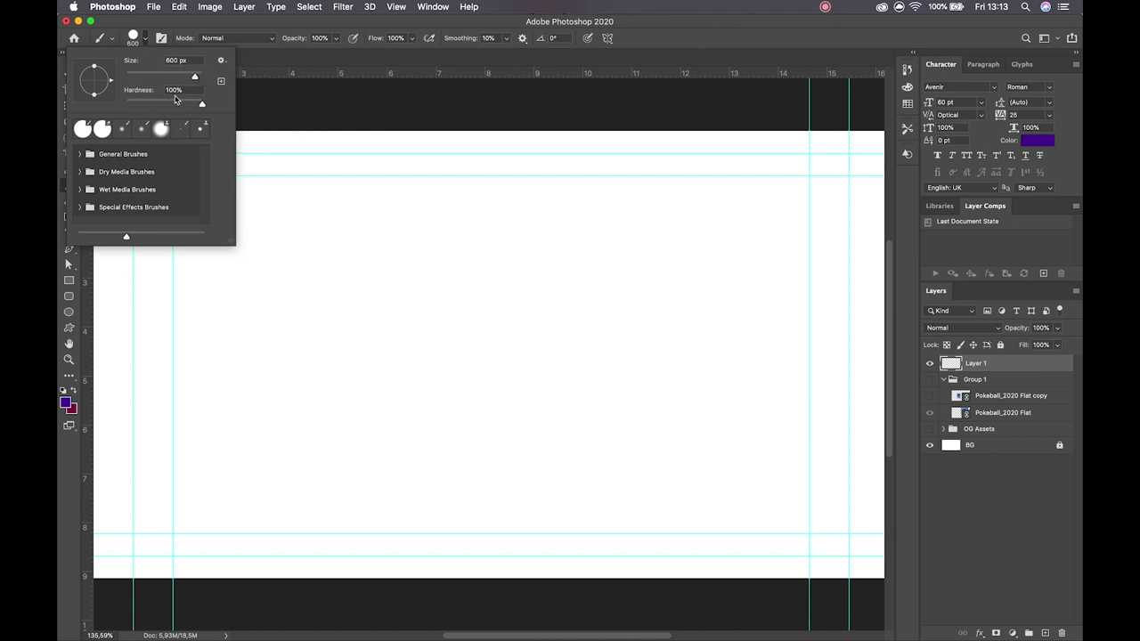
left_click(369, 144)
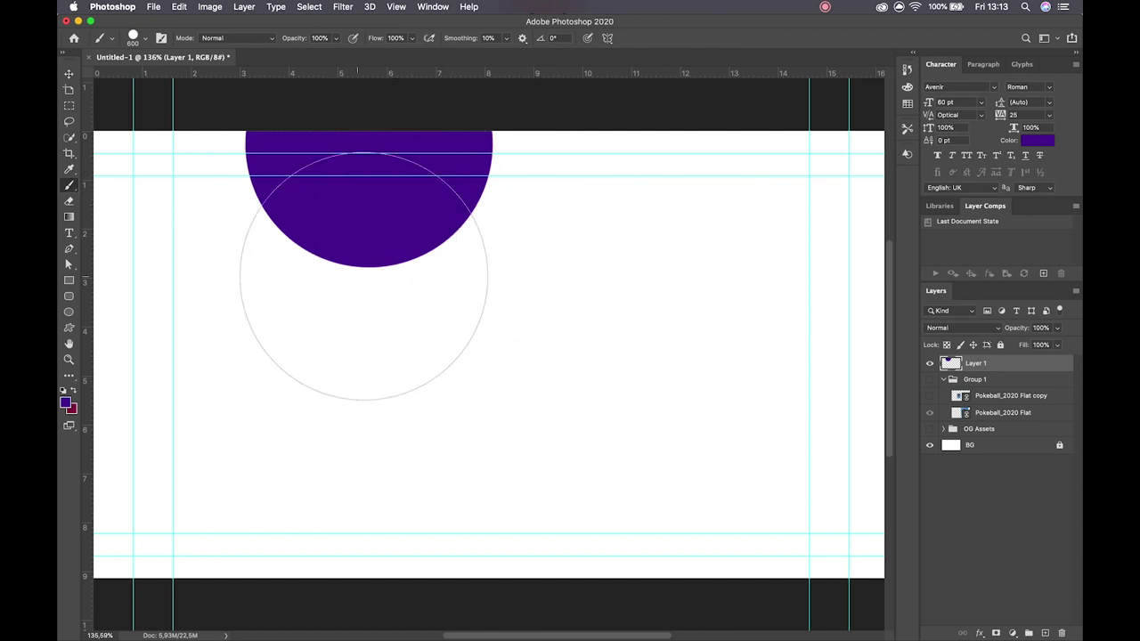
Soften the brush edge and paint one soft indigo spot near the canvas centre.
left_click(144, 39)
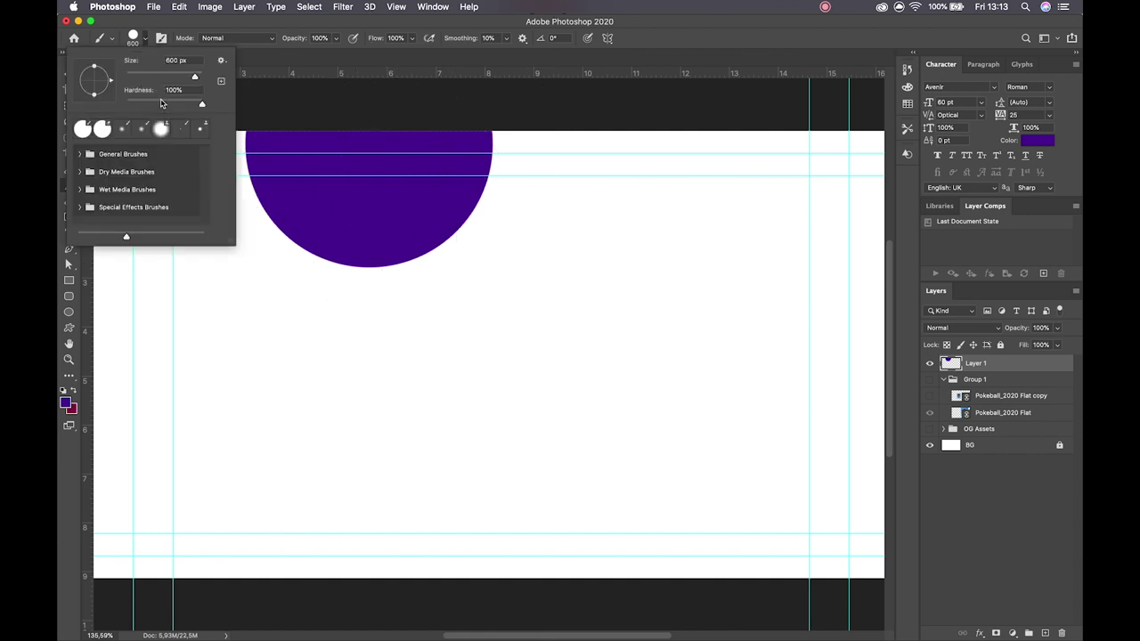
left_click(144, 41)
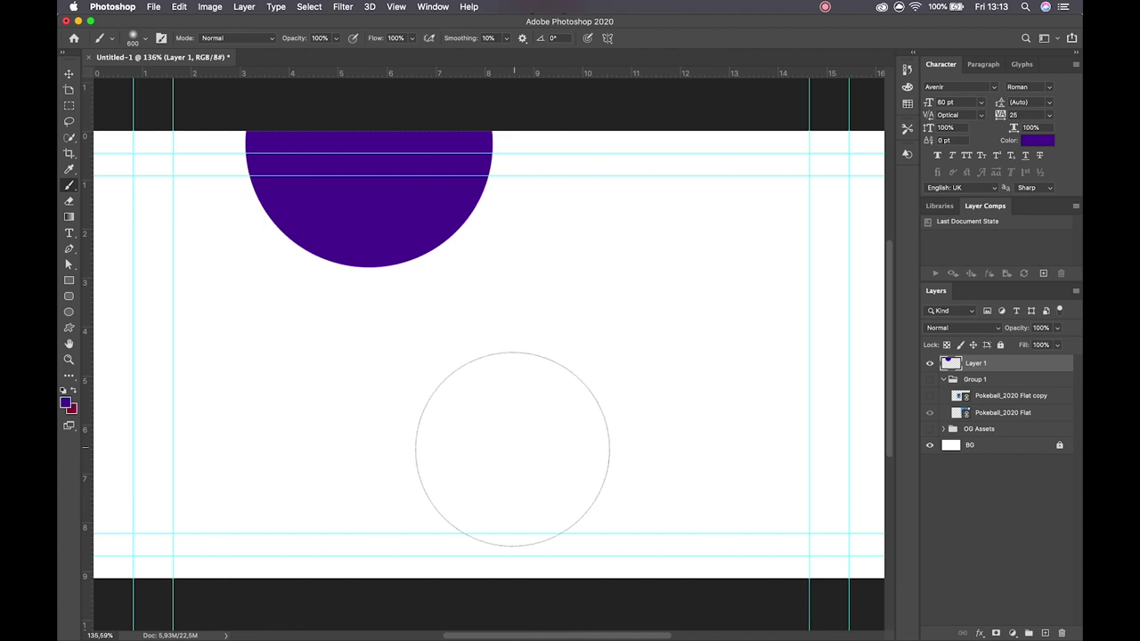
left_click(509, 345)
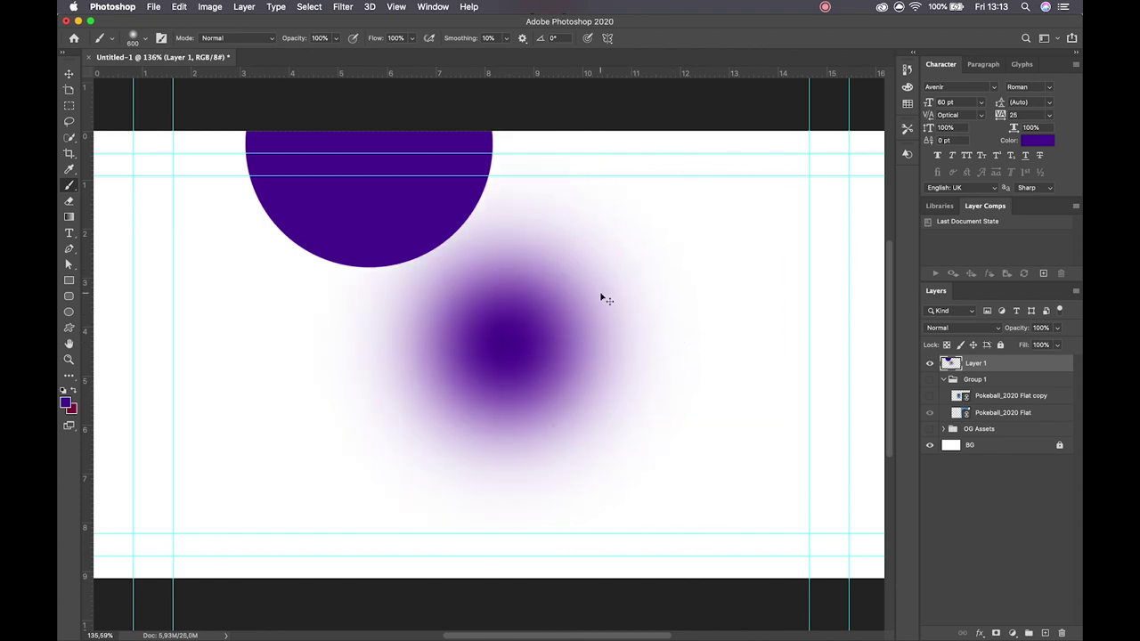
Undo both the soft and the hard-edged indigo dabs on Layer 1.
key("super+z")
key("super+z")
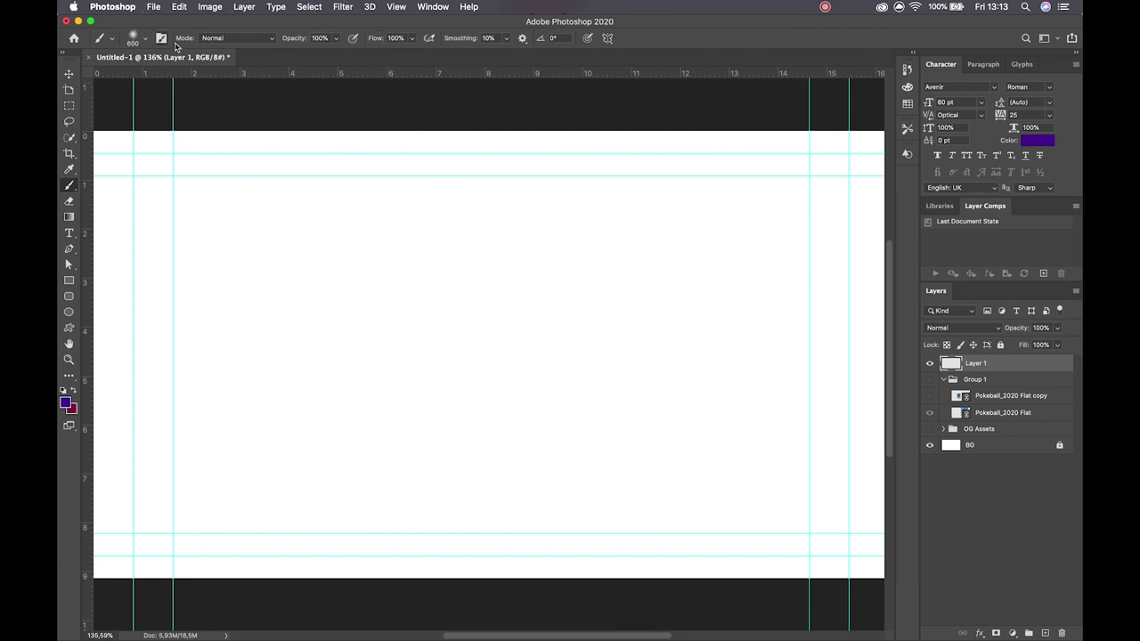
Switch to the Eraser tool and look at its size and hardness options.
key("e")
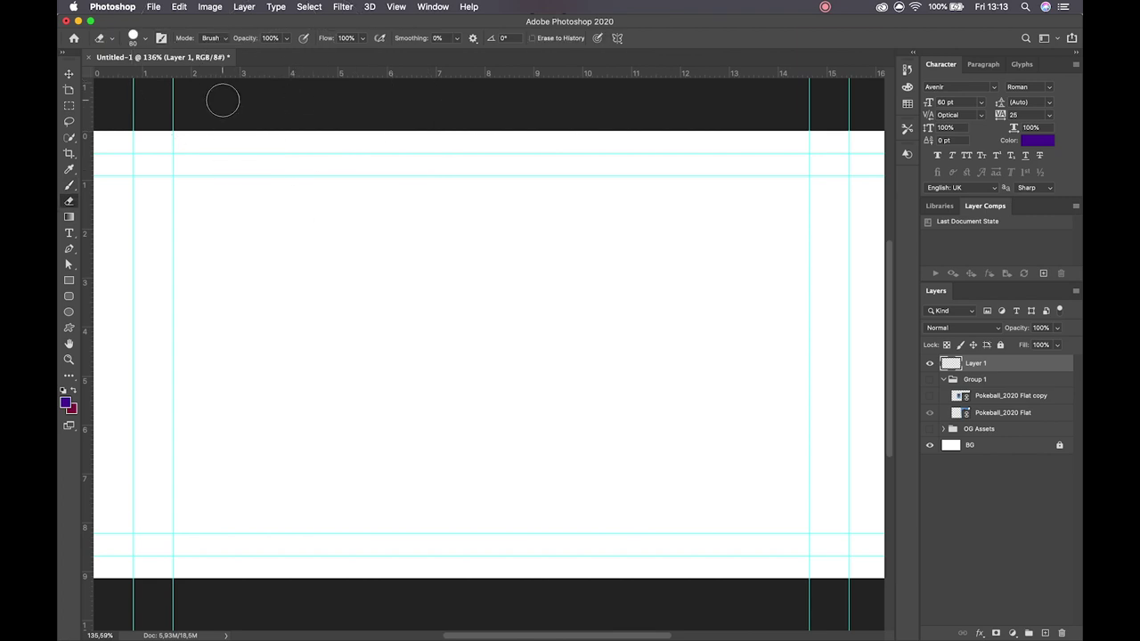
left_click(146, 40)
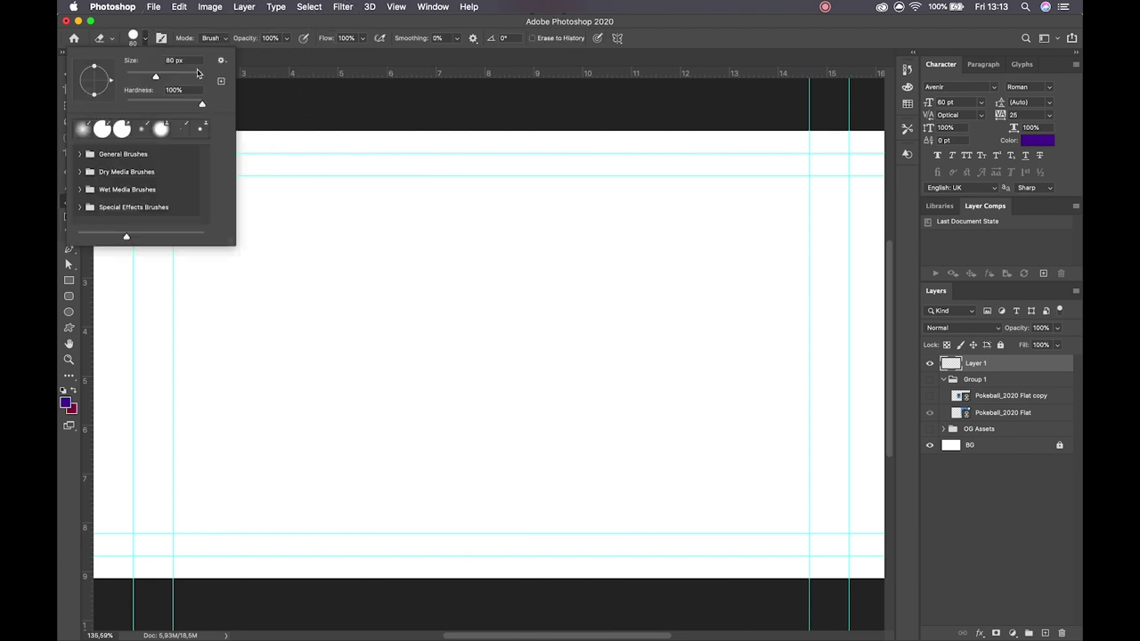
left_click(147, 40)
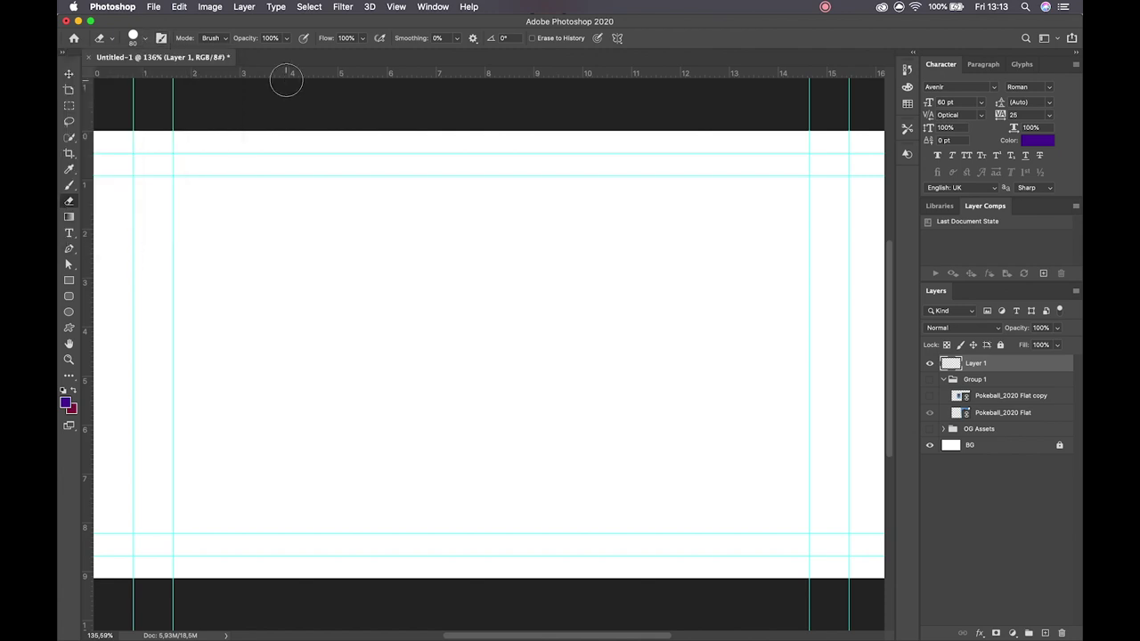
Look at the Eraser's mode options and switch to the Brush tool with its size reduced to 175.
left_click(223, 41)
left_click(223, 41)
key("b")
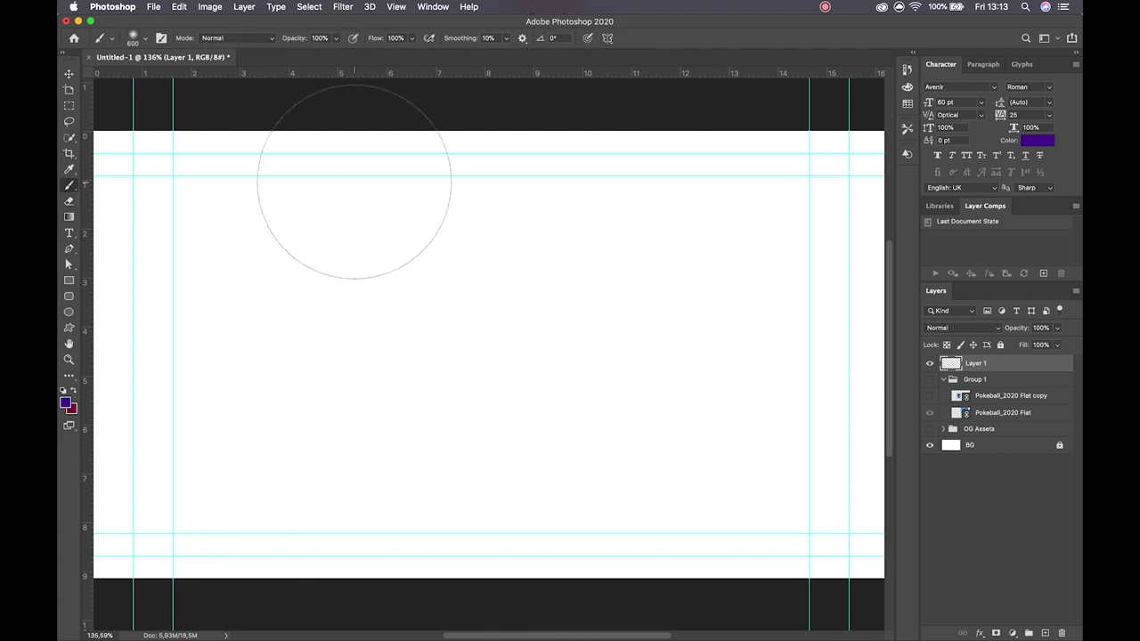
key("bracketleft")
key("bracketleft")
key("bracketleft")
key("bracketleft")
key("bracketleft")
key("bracketleft")
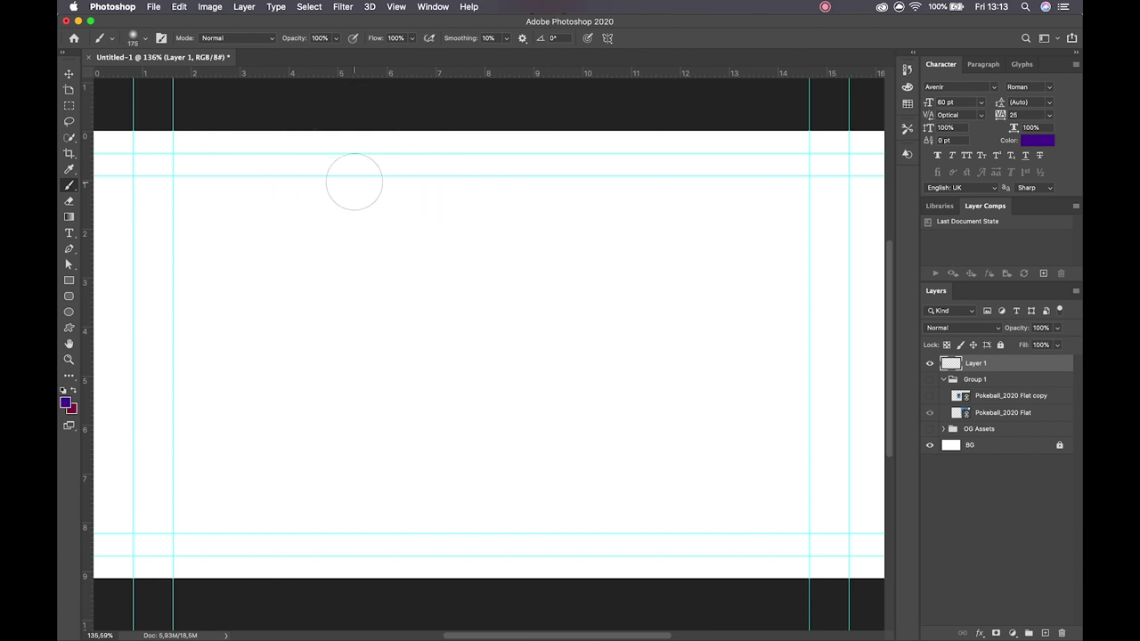
Look through the Brush's blending modes and lower its opacity to 25%.
left_click(234, 39)
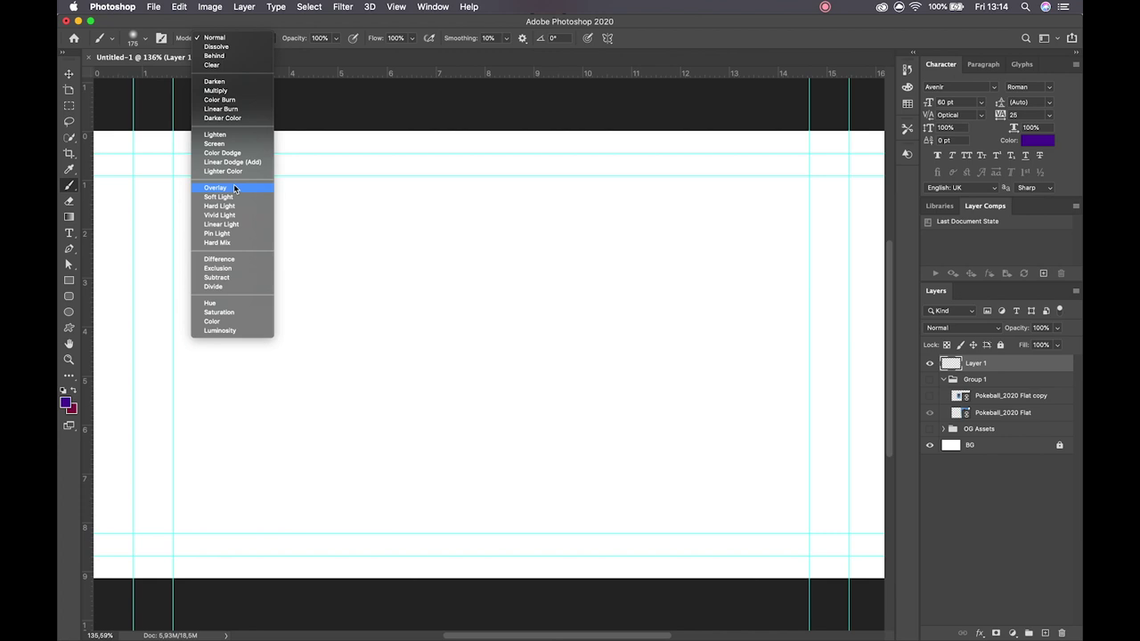
left_click(307, 19)
left_click(337, 39)
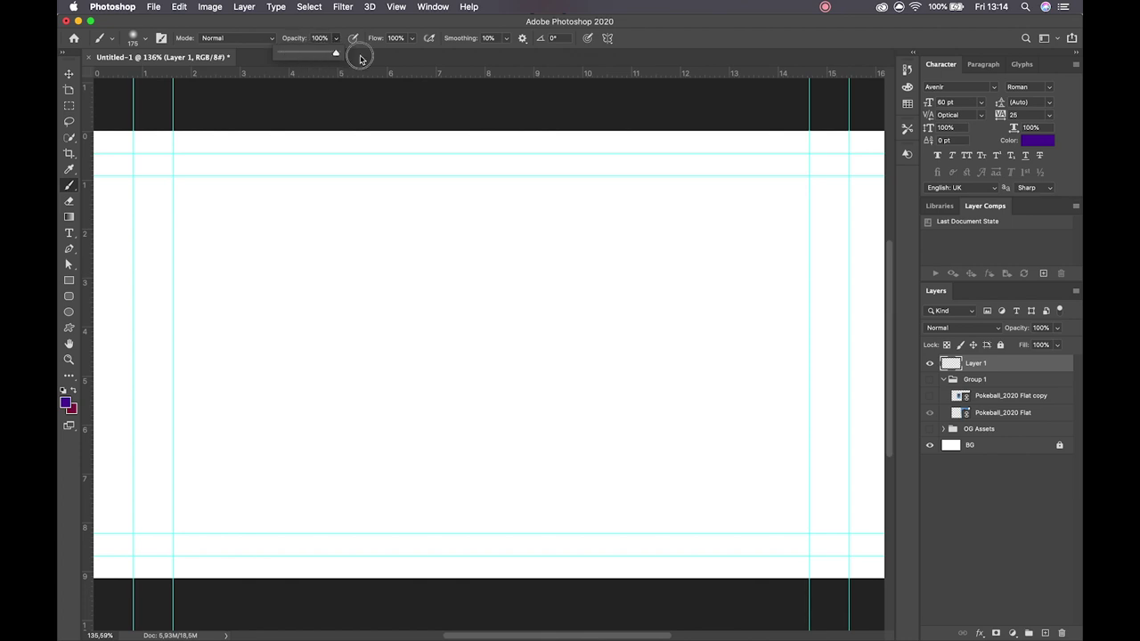
left_click(332, 43)
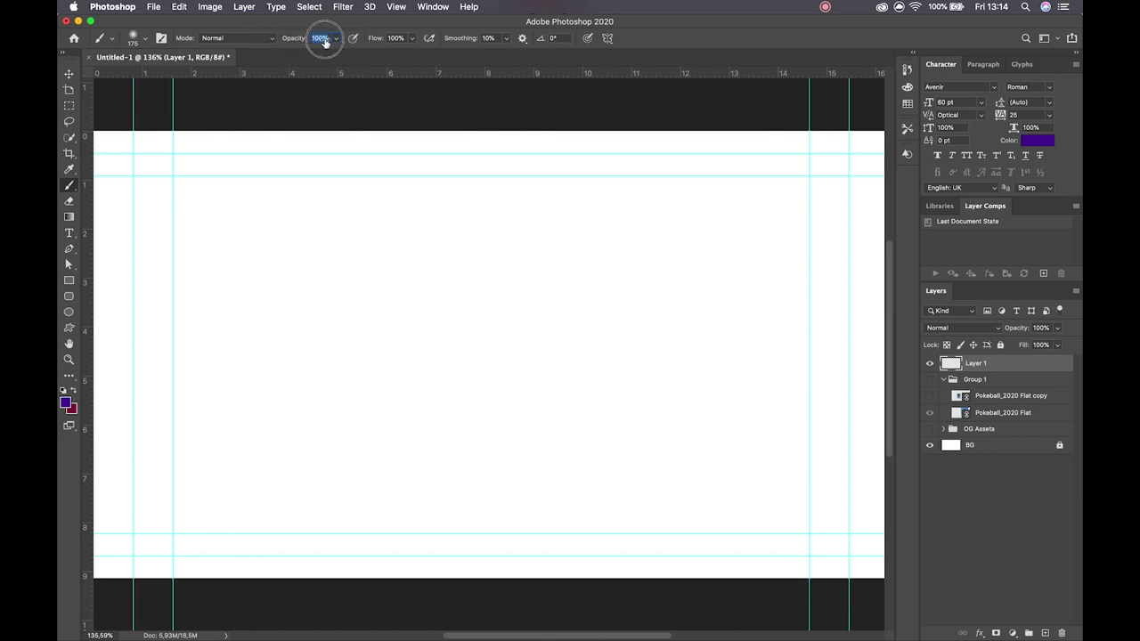
type("97")
key("Return")
Switch through the Eraser, Move and Brush tools to compare their options.
key("e")
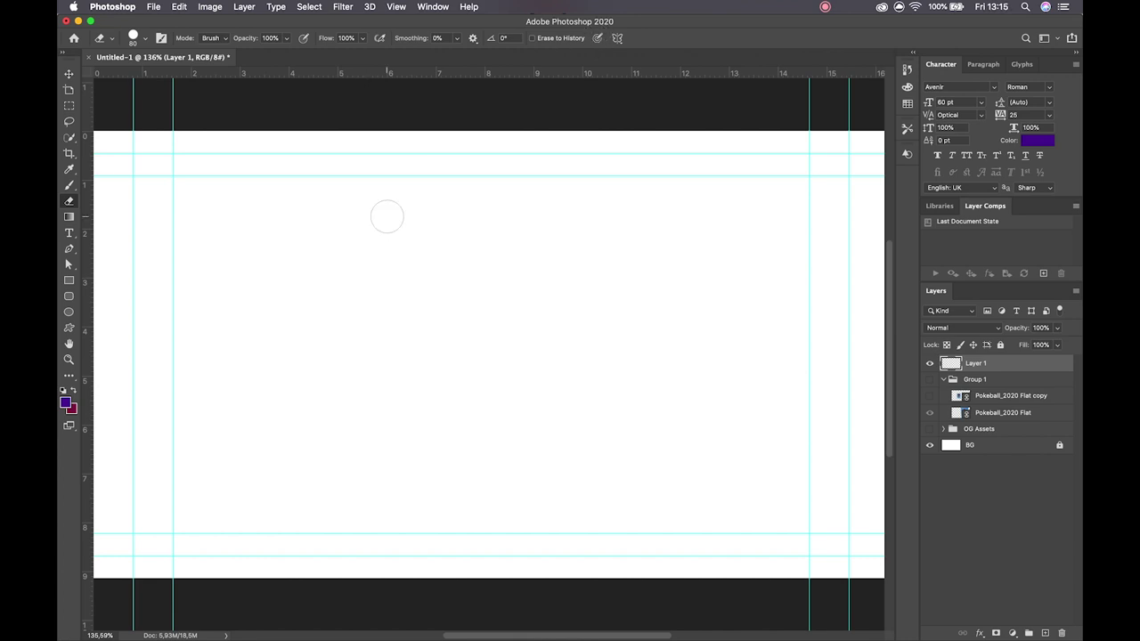
key("v")
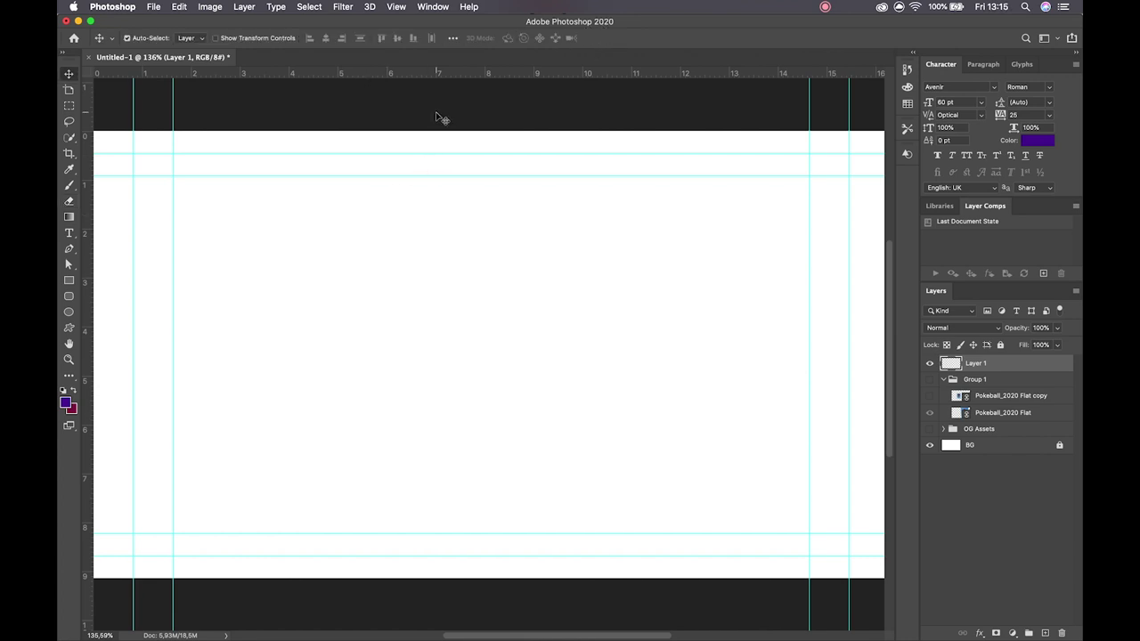
key("b")
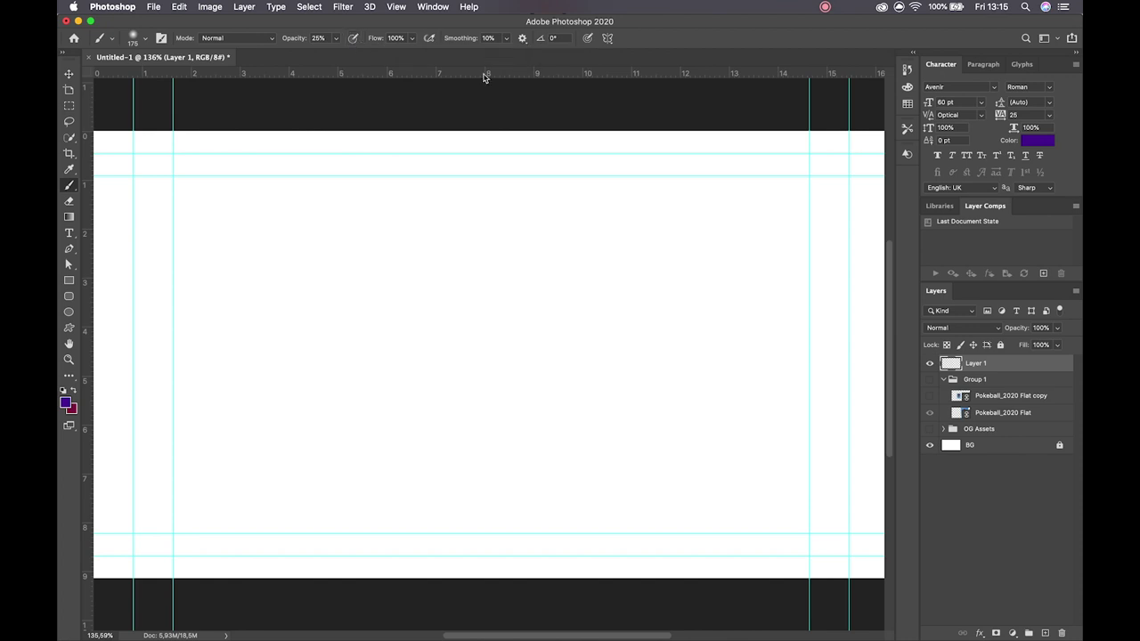
left_click(429, 38)
Make the Pokeball posters in Group 1 visible again.
left_click(928, 396)
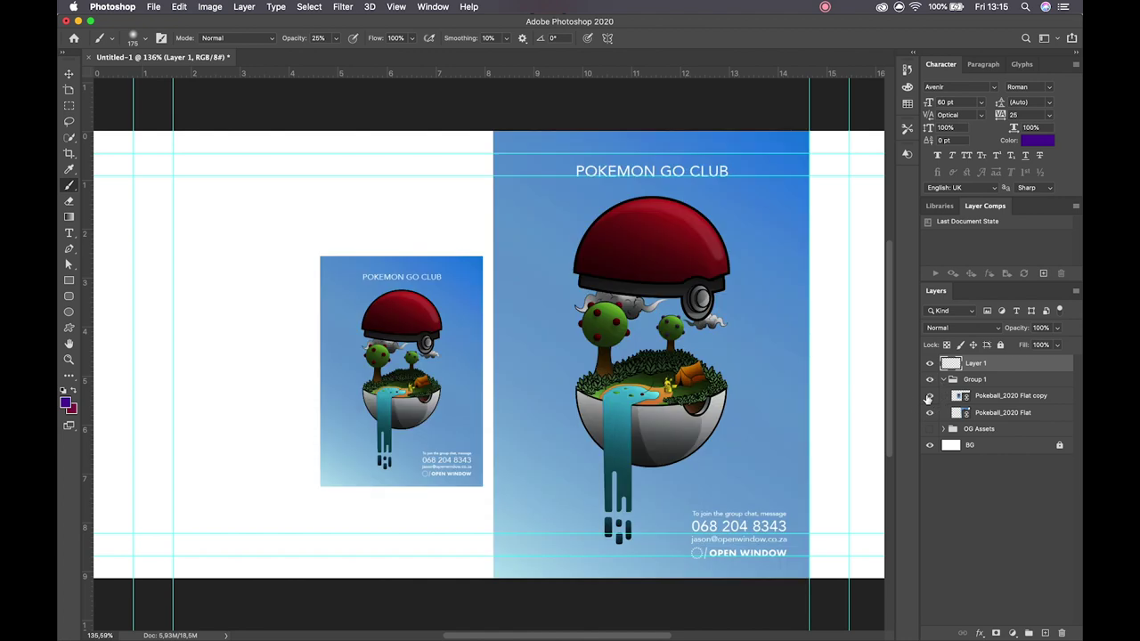
key("z")
mouse_move(694, 234)
left_mouse_down()
mouse_move(740, 241)
mouse_move(666, 259)
mouse_move(609, 255)
left_mouse_up()
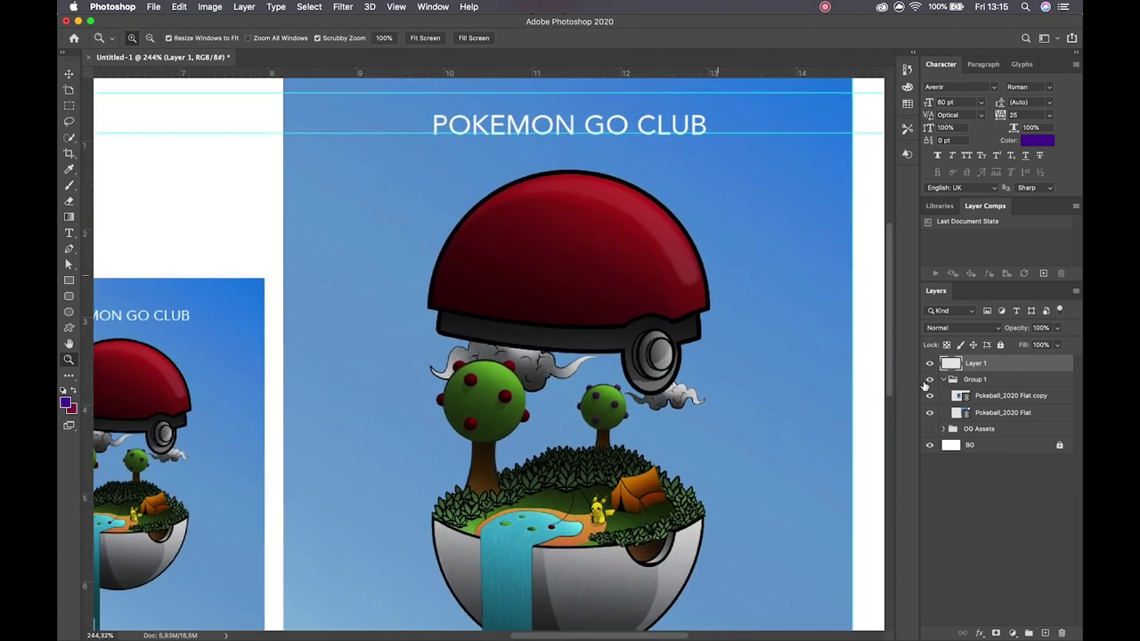
Choose the Quick Selection tool and rasterize the Pokeball_2020 Flat copy layer.
left_click(1009, 397)
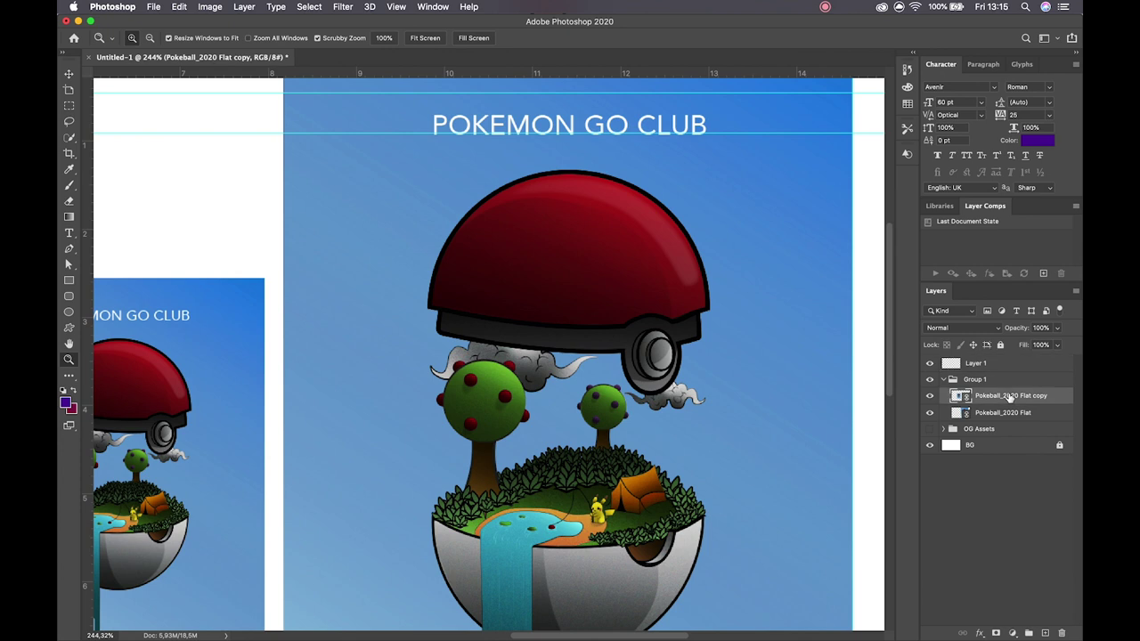
left_click(73, 139)
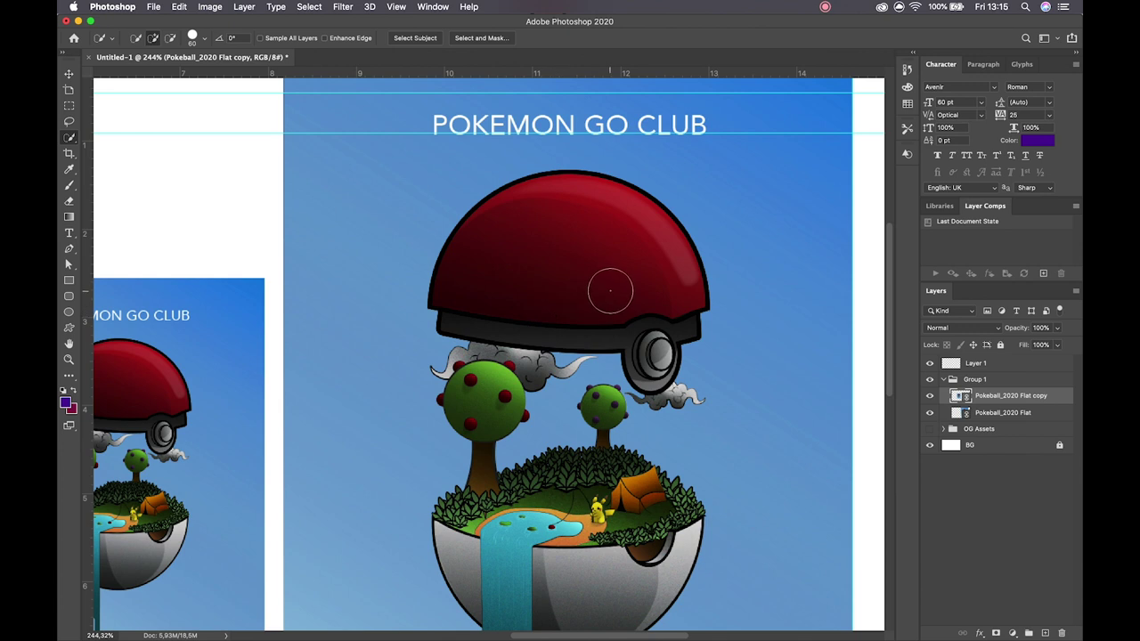
scroll(674, 290, "down", 3)
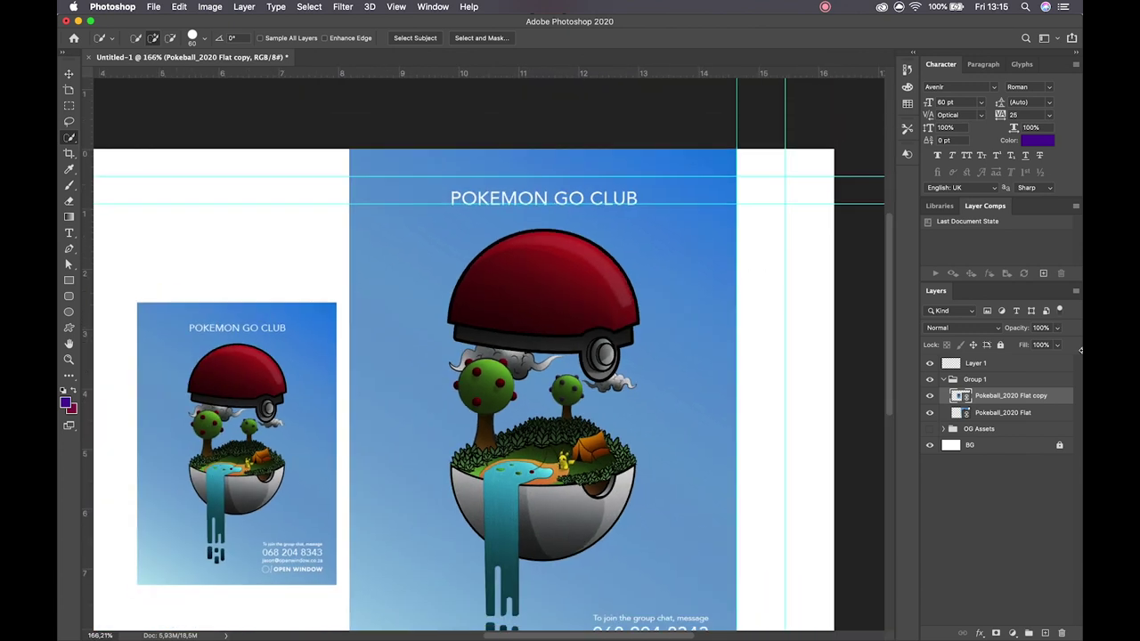
right_click(1000, 402)
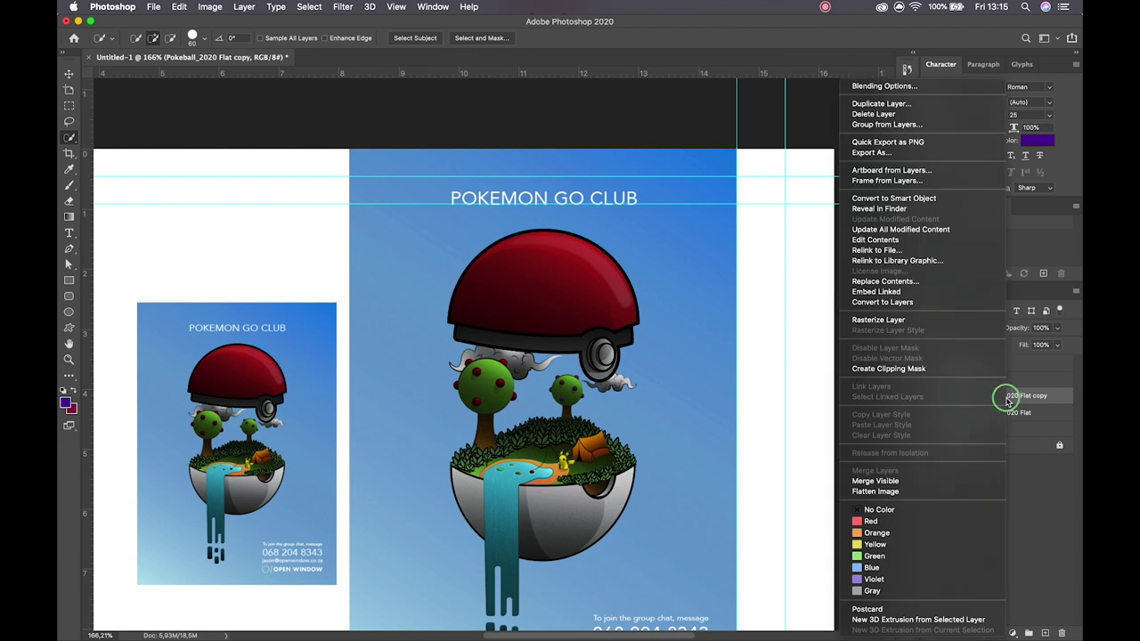
left_click(928, 319)
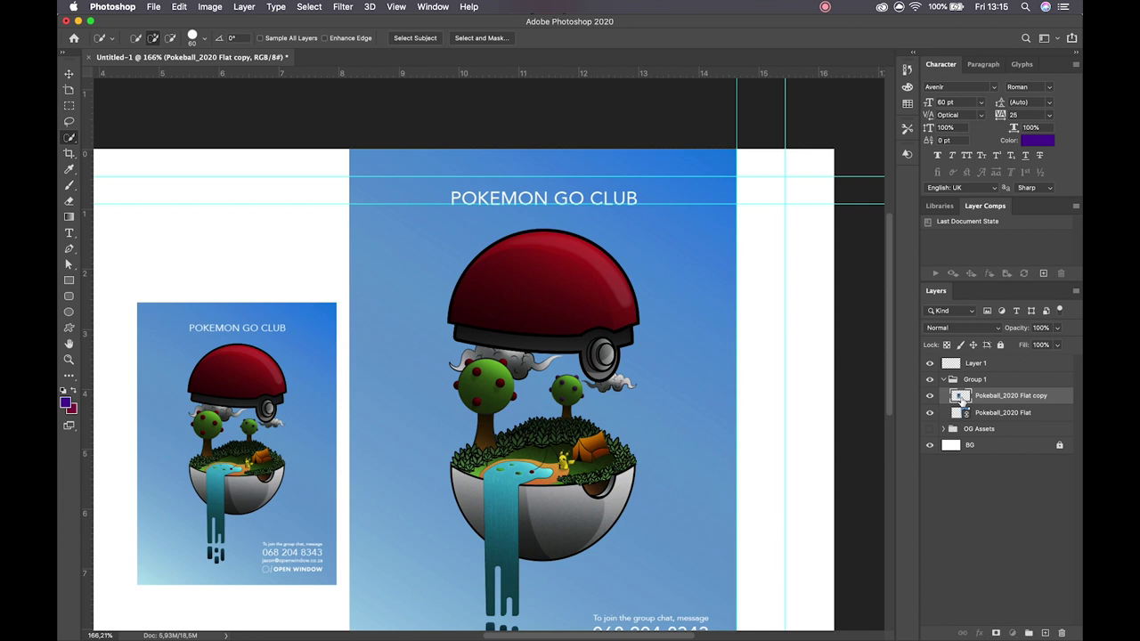
Collapse and hide Group 1, and show and expand the OG Assets group.
scroll(582, 309, "down", 5)
scroll(582, 310, "up", 3)
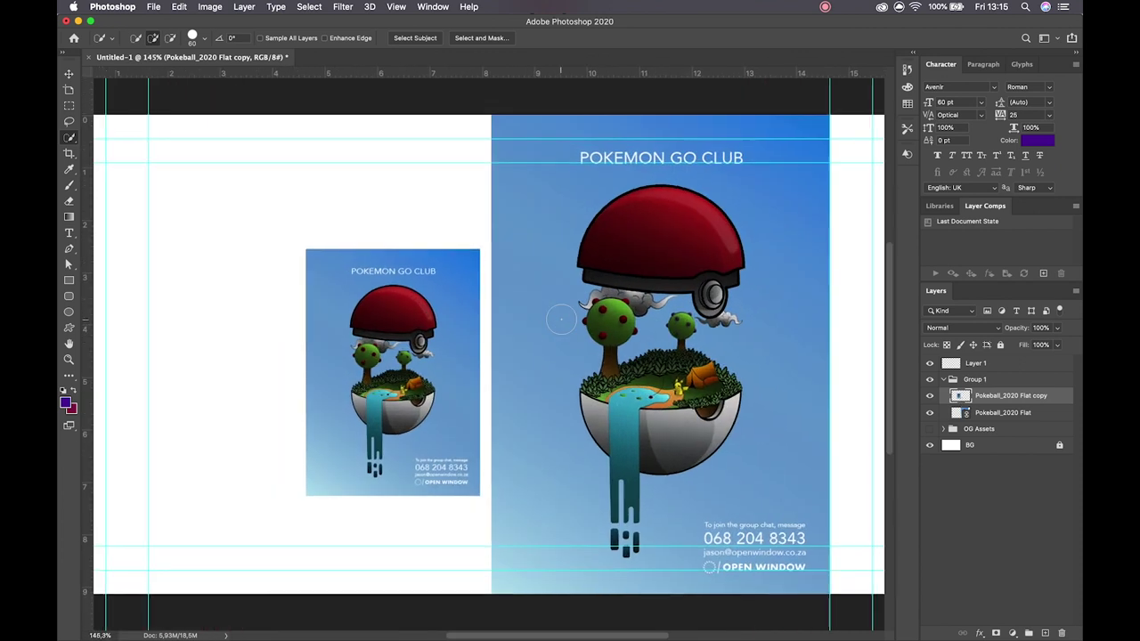
left_click(942, 379)
left_click(929, 379)
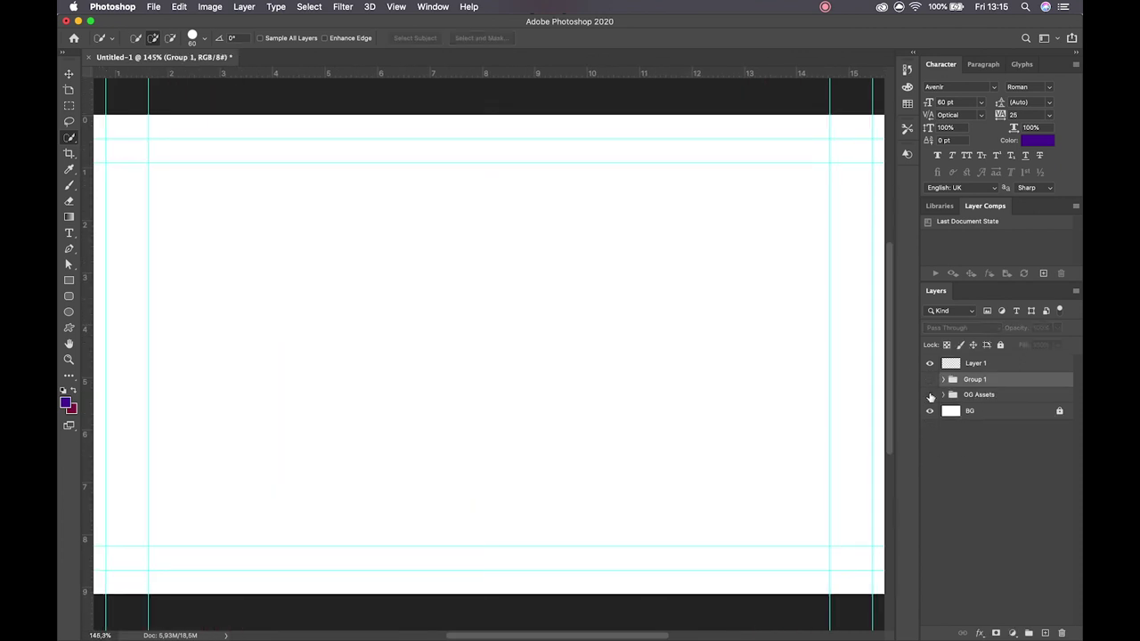
left_click(930, 394)
left_click(943, 397)
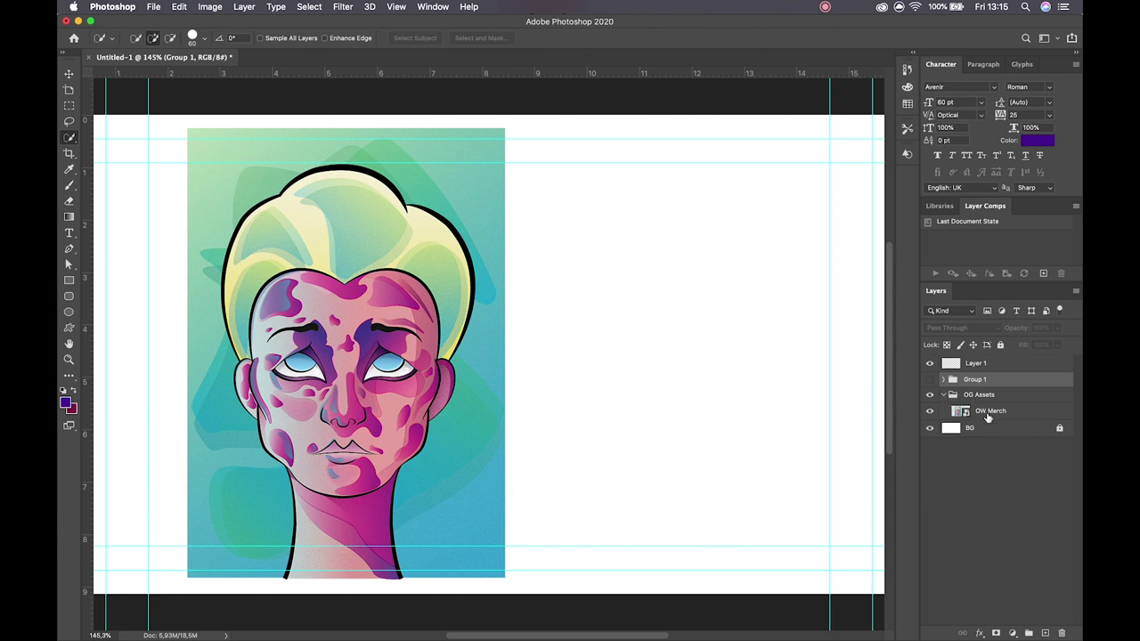
Make a rasterized duplicate of the OW Merch layer and hide the original layer.
left_click(988, 413)
right_click(1019, 415)
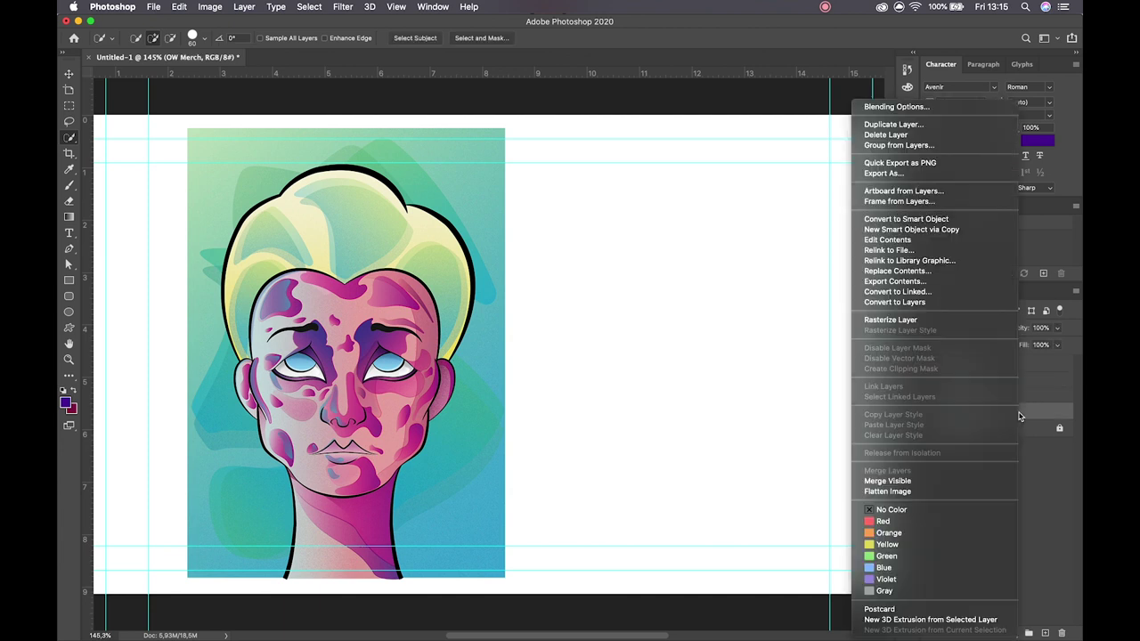
left_click(1027, 417)
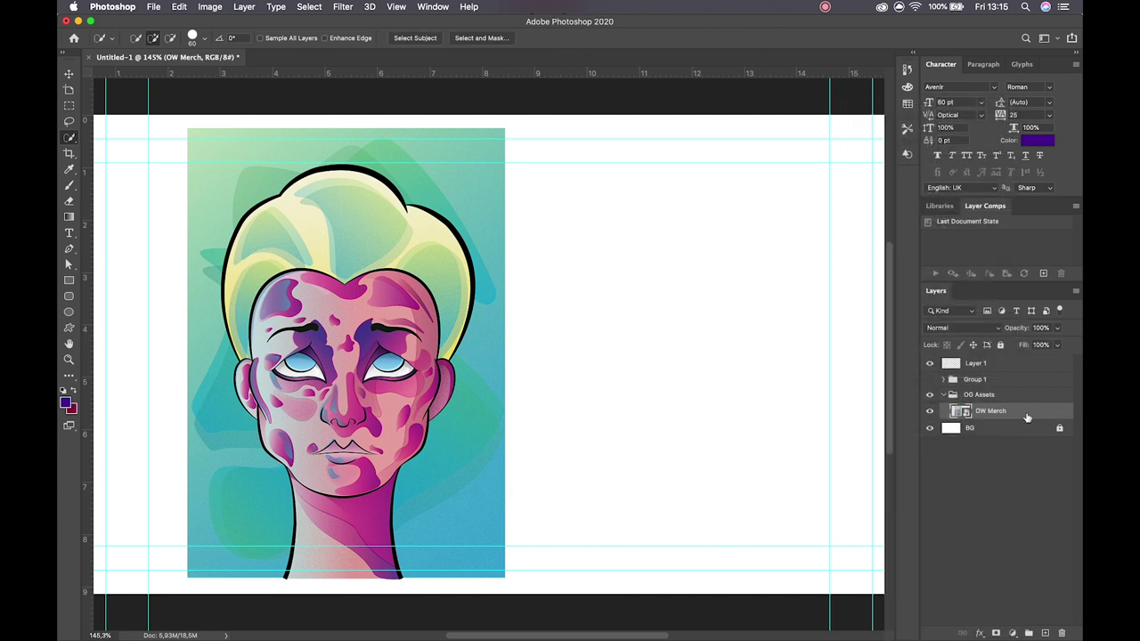
right_click(1024, 412)
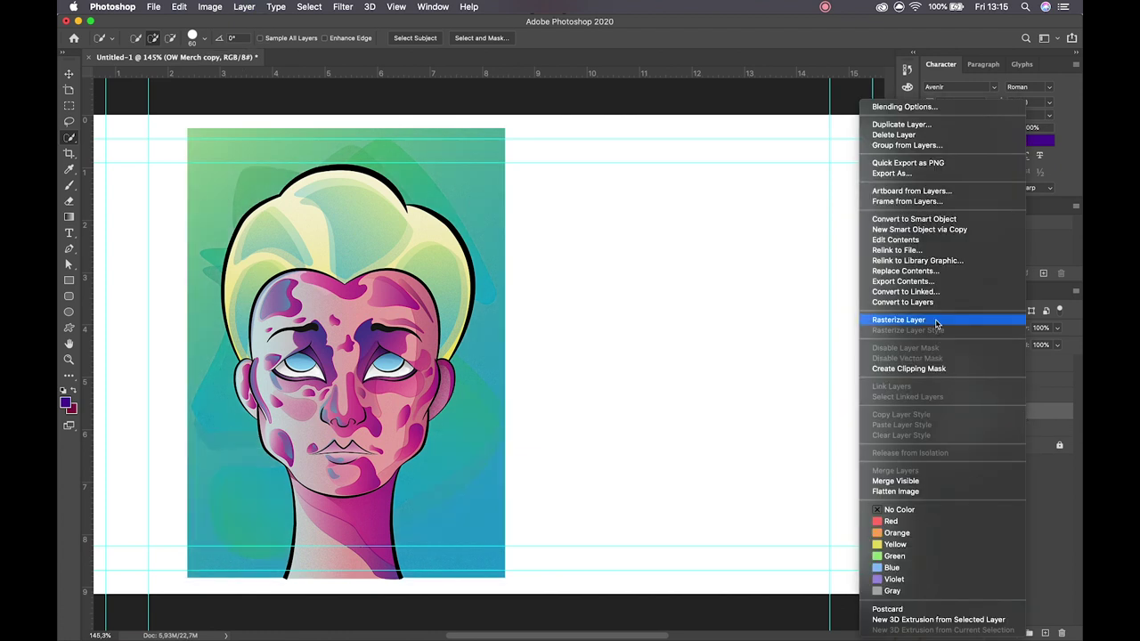
left_click(935, 392)
left_click(929, 428)
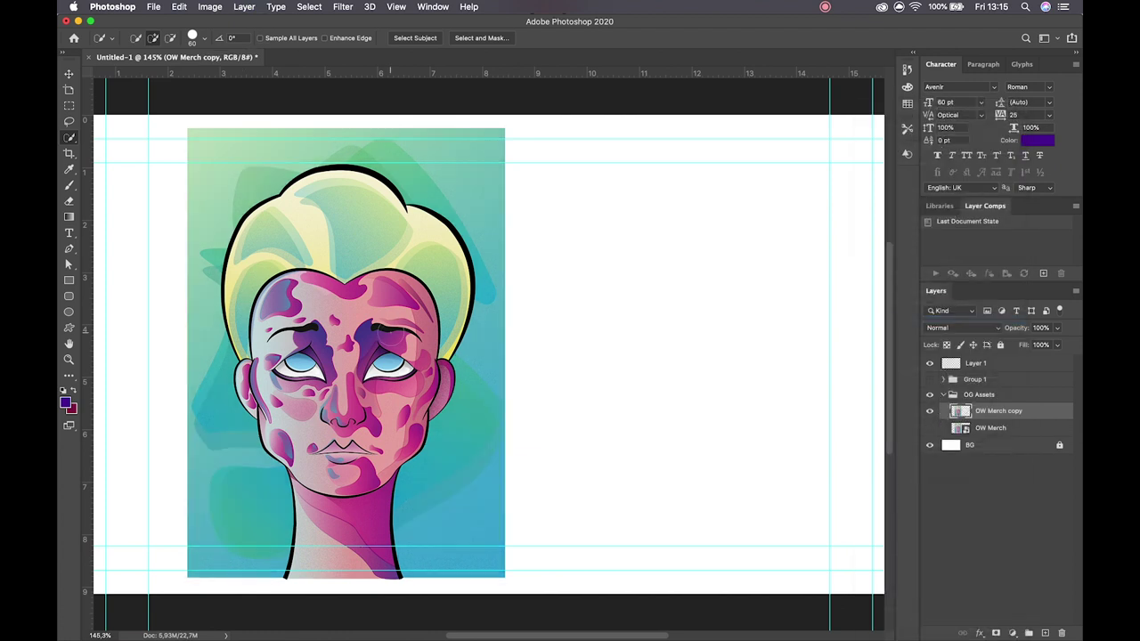
Quick-select the character's hair and face and add a layer mask from that selection to the OW Merch copy layer.
mouse_move(337, 206)
left_mouse_down()
mouse_move(383, 200)
mouse_move(293, 231)
mouse_move(383, 285)
mouse_move(302, 329)
mouse_move(298, 392)
mouse_move(320, 471)
mouse_move(392, 445)
mouse_move(499, 365)
left_mouse_up()
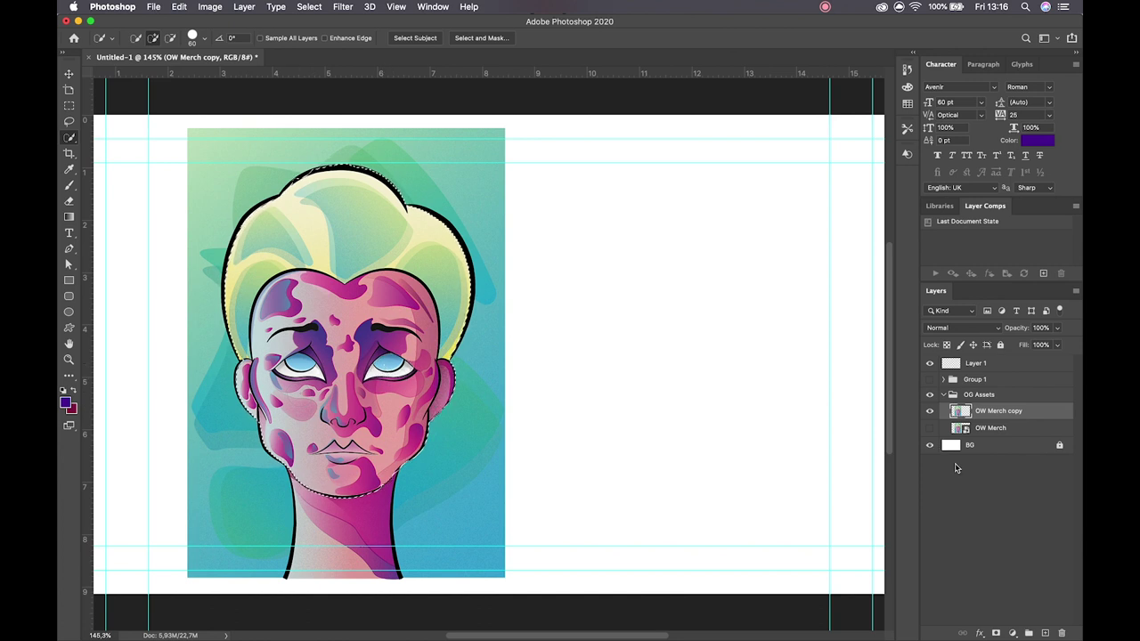
left_click(995, 633)
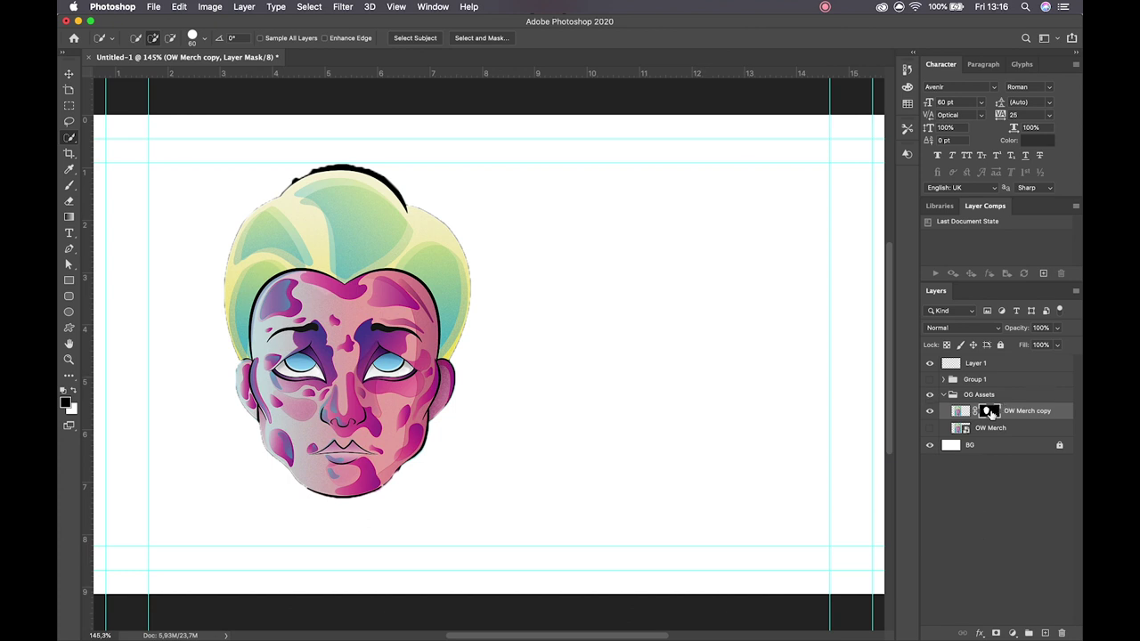
Paint white on the OW Merch copy mask with a size 70 brush at 100% opacity to restore the black outline along the hair's right side.
scroll(428, 352, "up", 5)
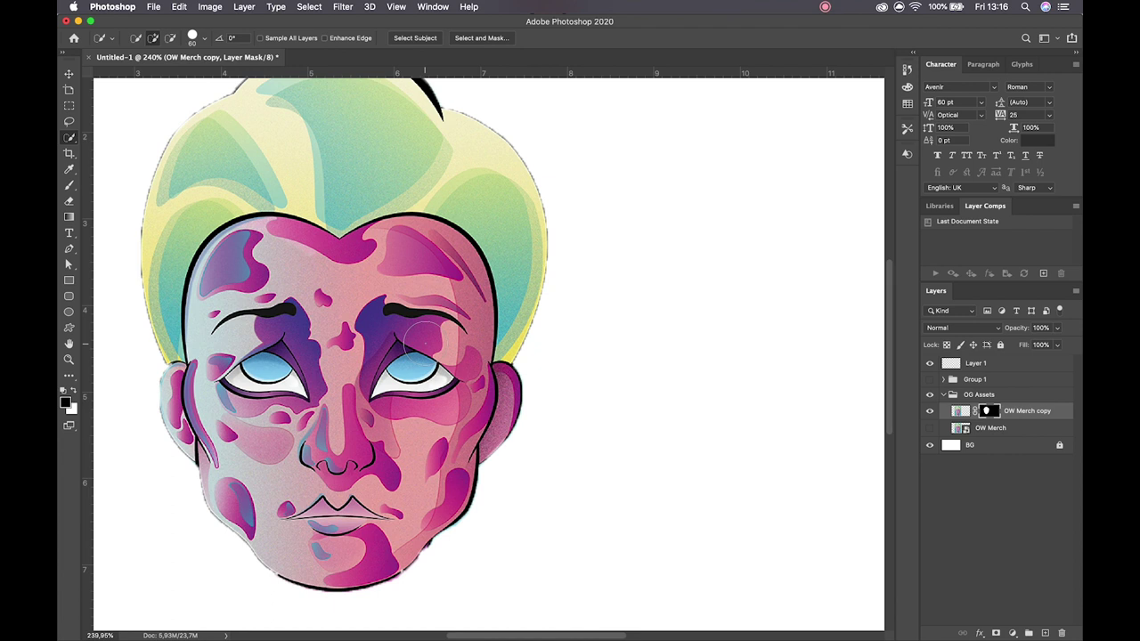
key("b")
scroll(412, 349, "up", 5)
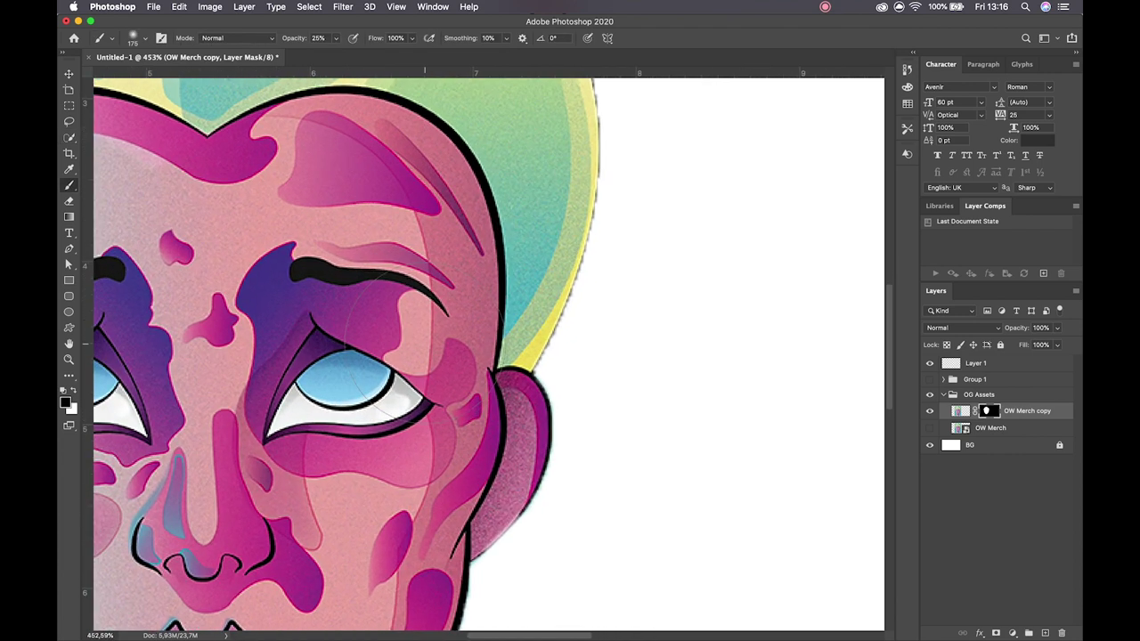
key("x")
key("bracketleft")
key("bracketleft")
key("bracketleft")
key("bracketleft")
key("bracketleft")
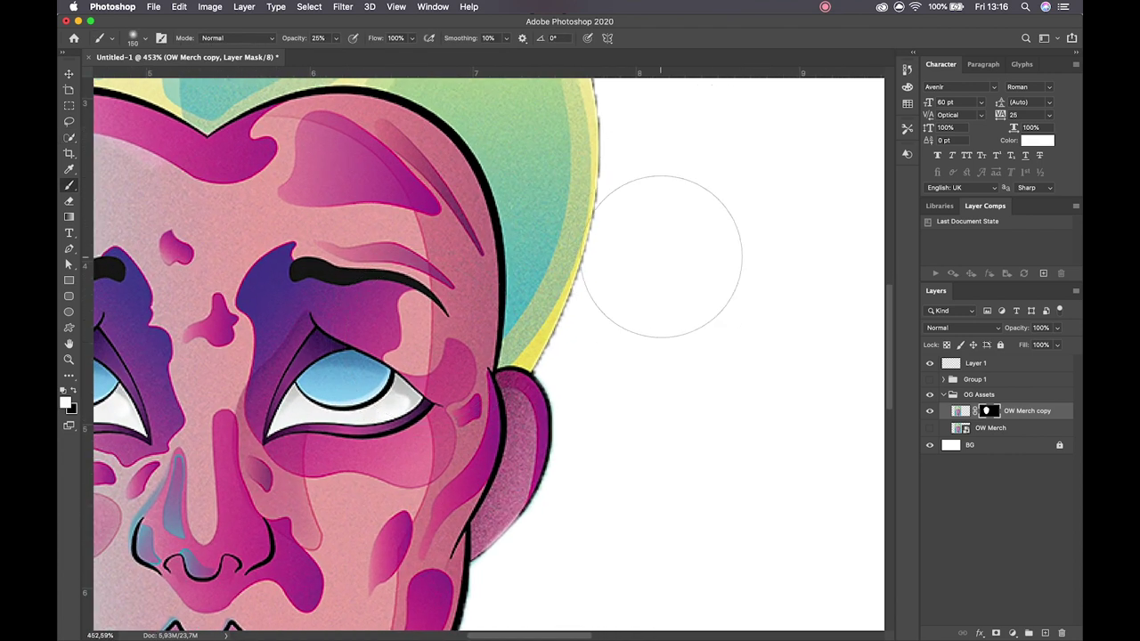
key("bracketleft")
left_click_drag(548, 374, 628, 125)
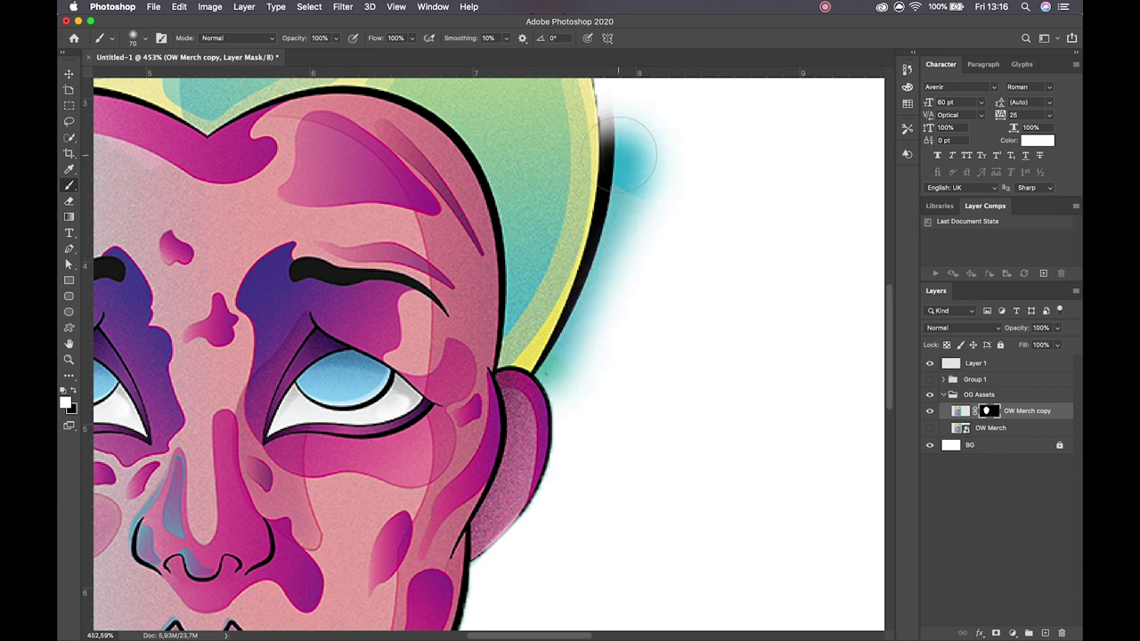
scroll(598, 183, "up", 5)
mouse_move(598, 339)
left_mouse_down()
mouse_move(534, 115)
mouse_move(503, 107)
left_mouse_up()
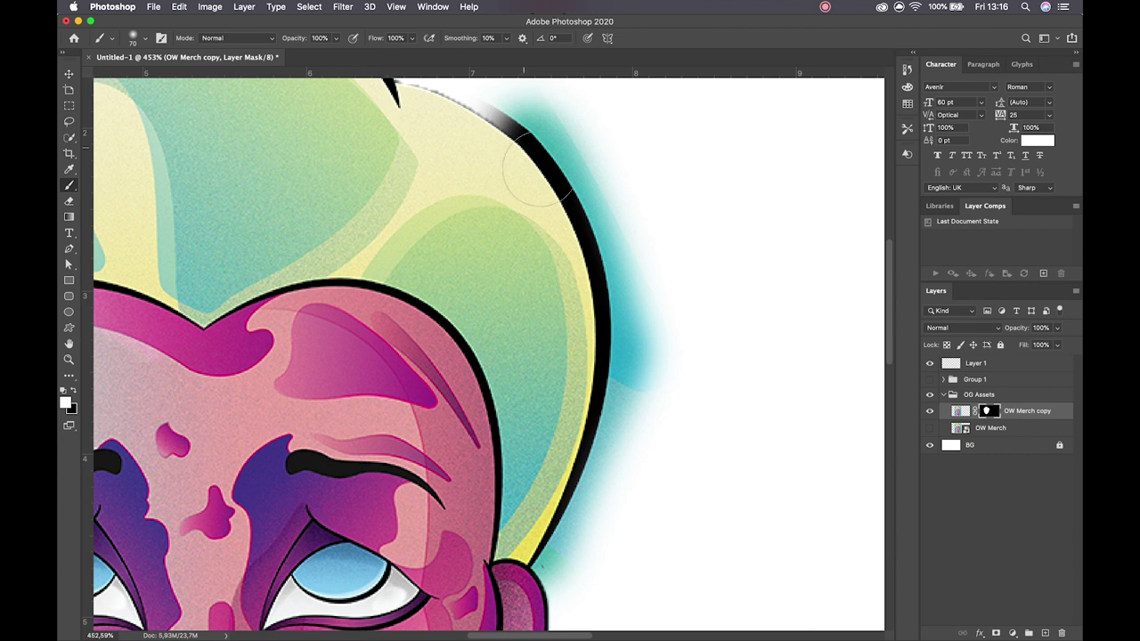
Paint black at 50% brush opacity on the mask to partly hide the restored background along the hair's right outline.
key("5")
key("x")
mouse_move(618, 158)
left_mouse_down()
mouse_move(637, 261)
mouse_move(590, 133)
mouse_move(682, 249)
mouse_move(596, 133)
mouse_move(670, 257)
mouse_move(590, 140)
mouse_move(610, 183)
mouse_move(641, 198)
mouse_move(616, 181)
mouse_move(623, 211)
mouse_move(603, 171)
mouse_move(643, 234)
mouse_move(630, 234)
mouse_move(641, 453)
mouse_move(641, 300)
mouse_move(654, 374)
mouse_move(633, 503)
mouse_move(659, 330)
mouse_move(649, 303)
mouse_move(635, 529)
mouse_move(586, 322)
left_mouse_up()
Try a black dab on the mask inside the hair and undo it.
left_click_drag(315, 202, 313, 200)
key("super+z")
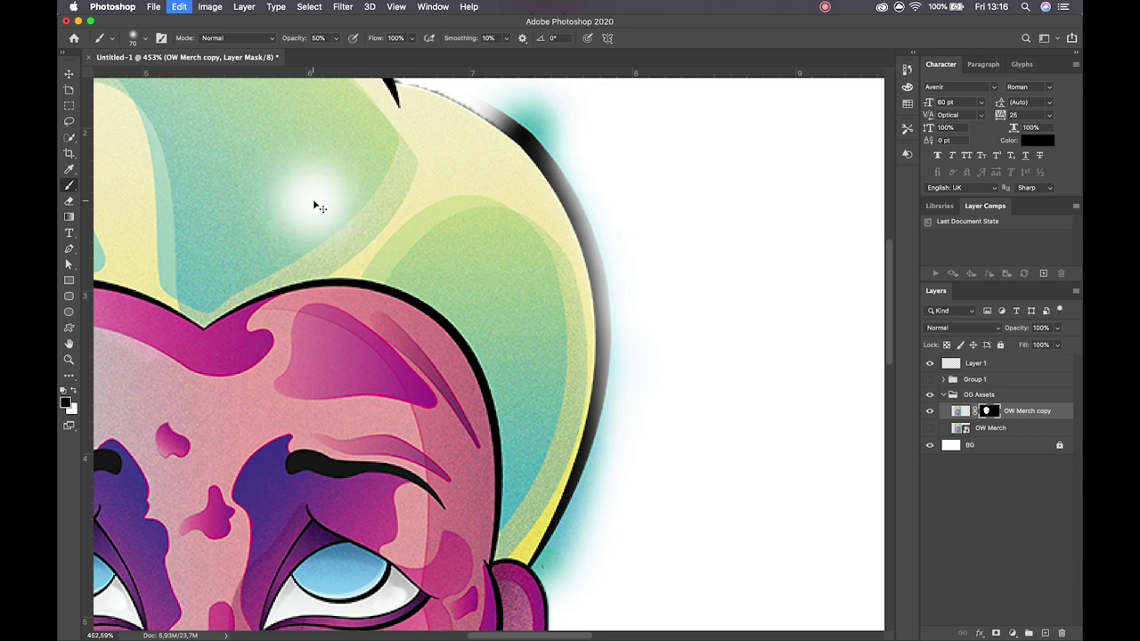
key("super+z")
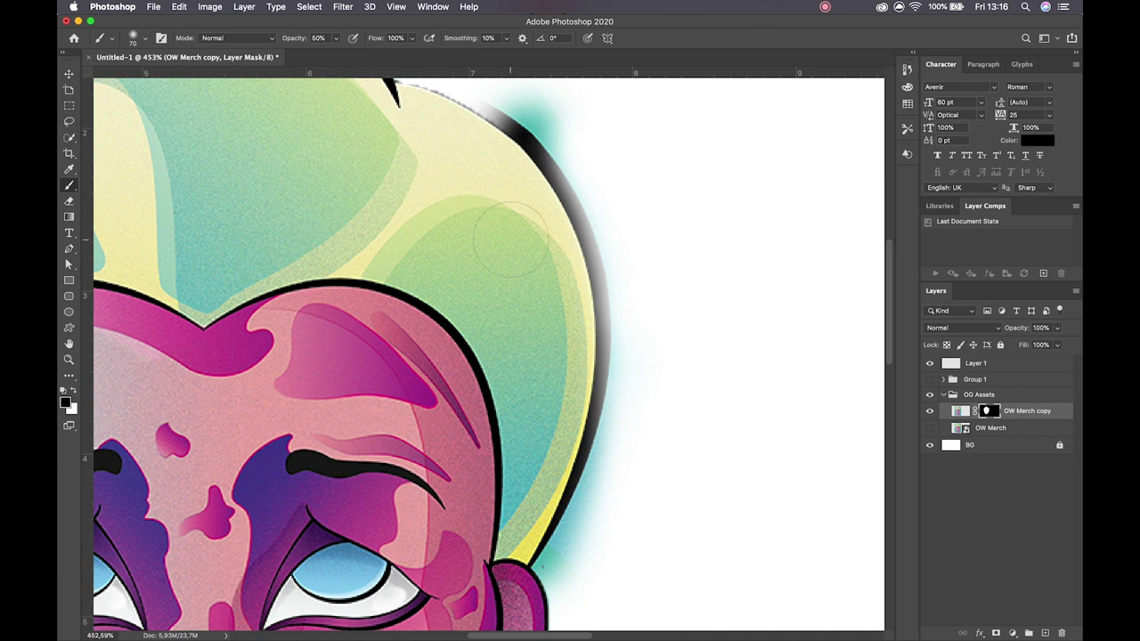
Paint black at 100% brush opacity on the OW Merch copy mask to hide the background fringe beside the hair's lower right outline.
key("0")
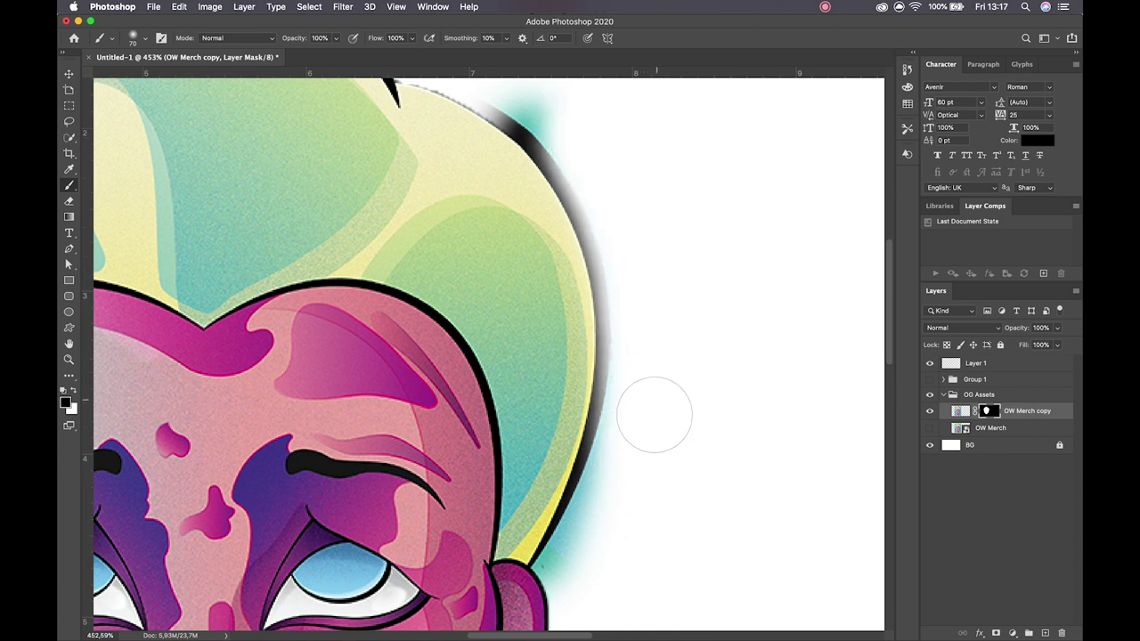
left_click_drag(615, 509, 614, 389)
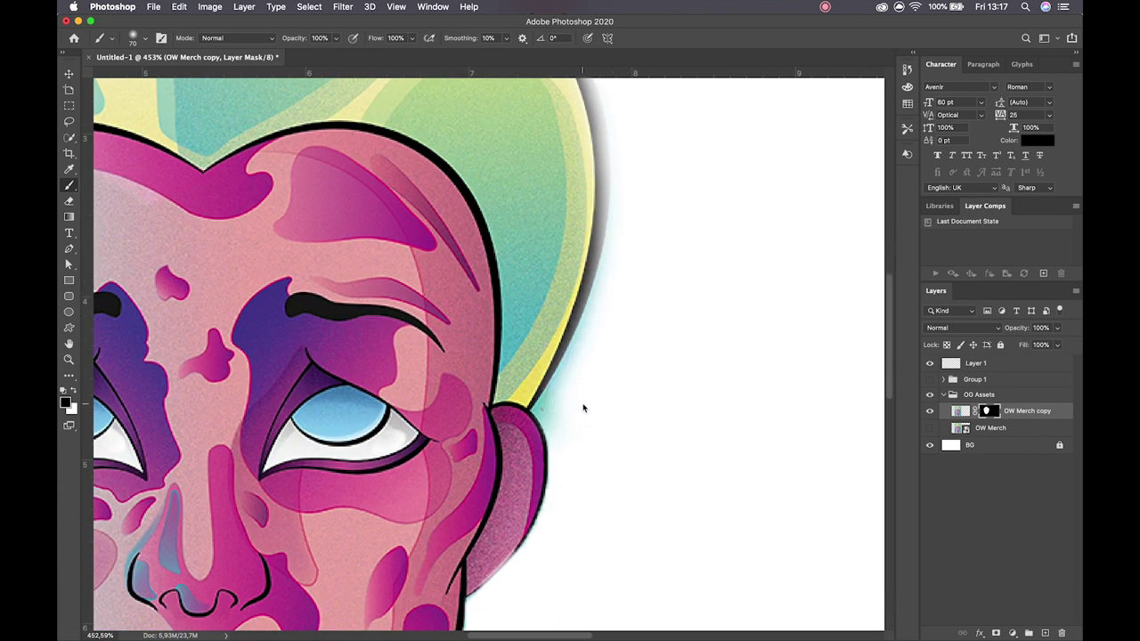
Paint black with a size 30 brush on the mask to clear the teal fringe along the hair's right outline, from the ear upward.
scroll(583, 411, "up", 5)
scroll(508, 394, "right", 5)
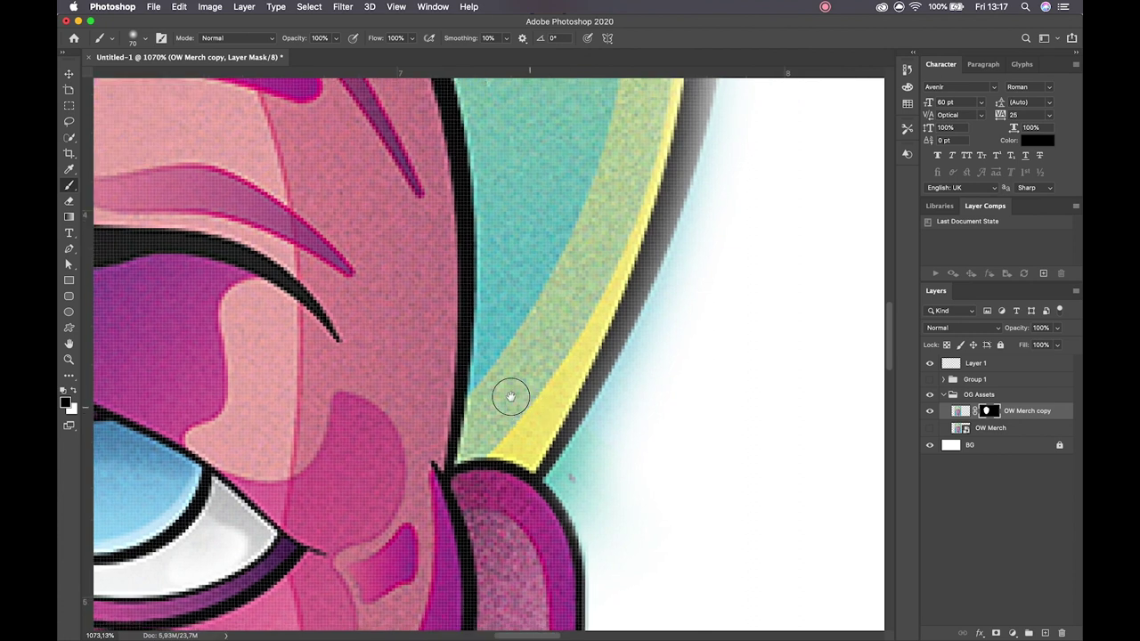
scroll(476, 376, "up", 3)
scroll(476, 380, "left", 3)
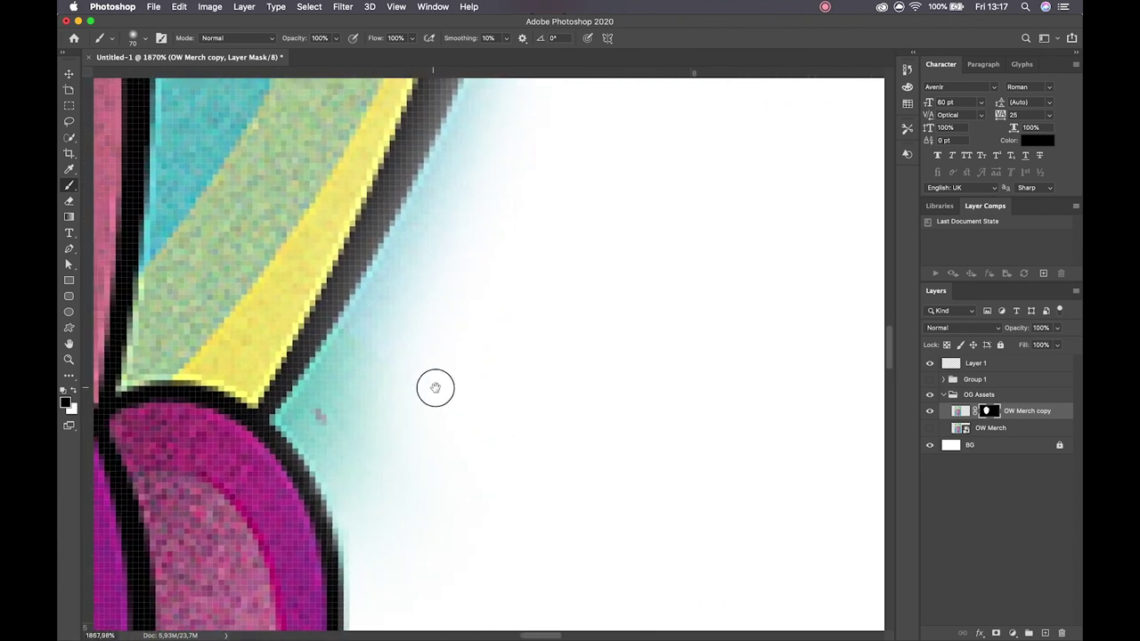
key("bracketleft")
key("bracketleft")
key("bracketleft")
key("bracketleft")
key("bracketleft")
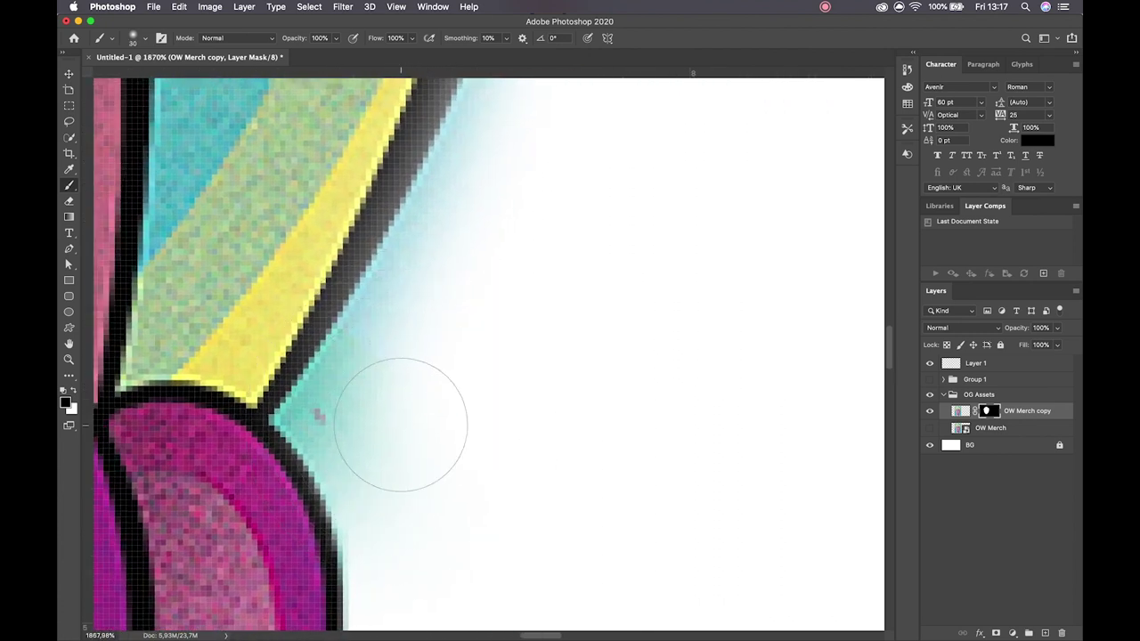
left_click_drag(397, 406, 377, 395)
left_click_drag(413, 341, 577, 26)
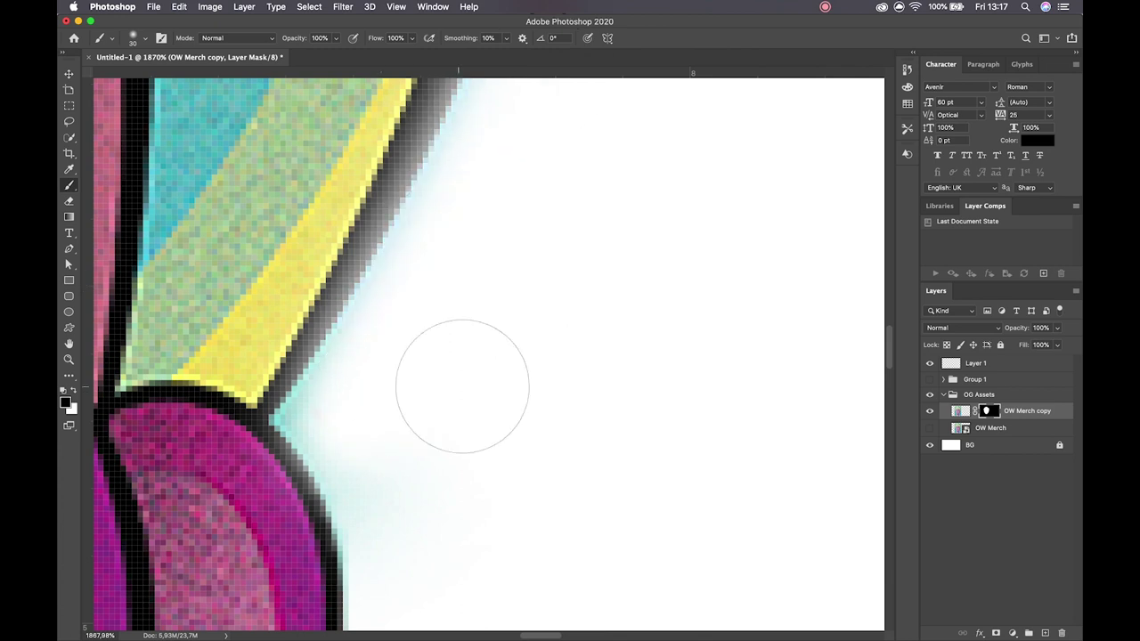
scroll(457, 386, "up", 10)
left_click_drag(482, 366, 580, 51)
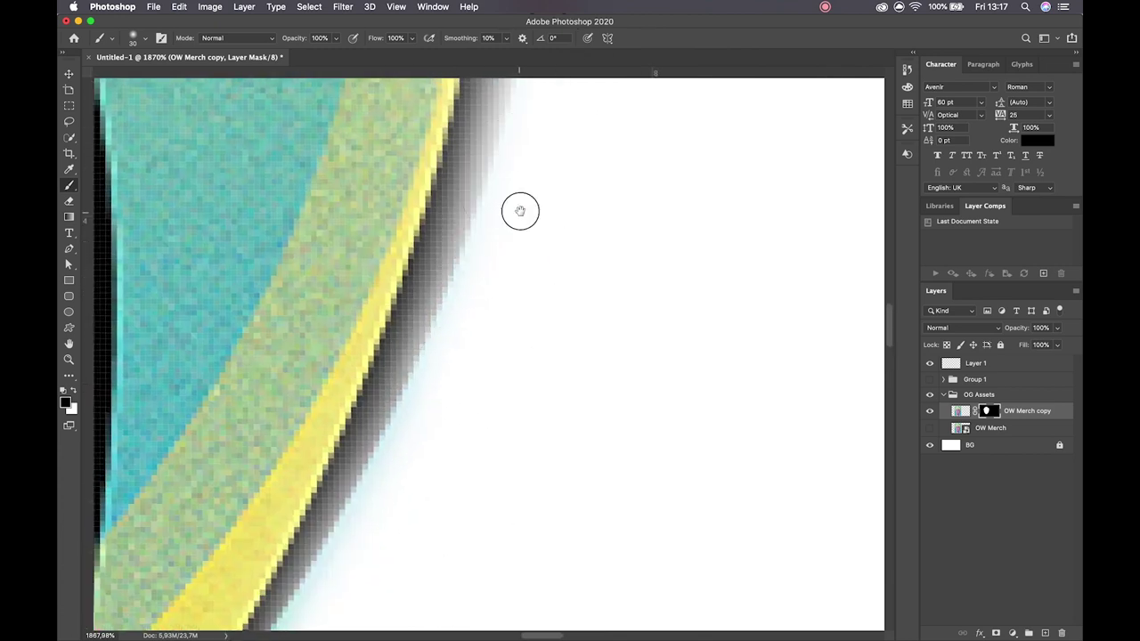
left_click_drag(517, 209, 475, 489)
left_click_drag(557, 314, 537, 382)
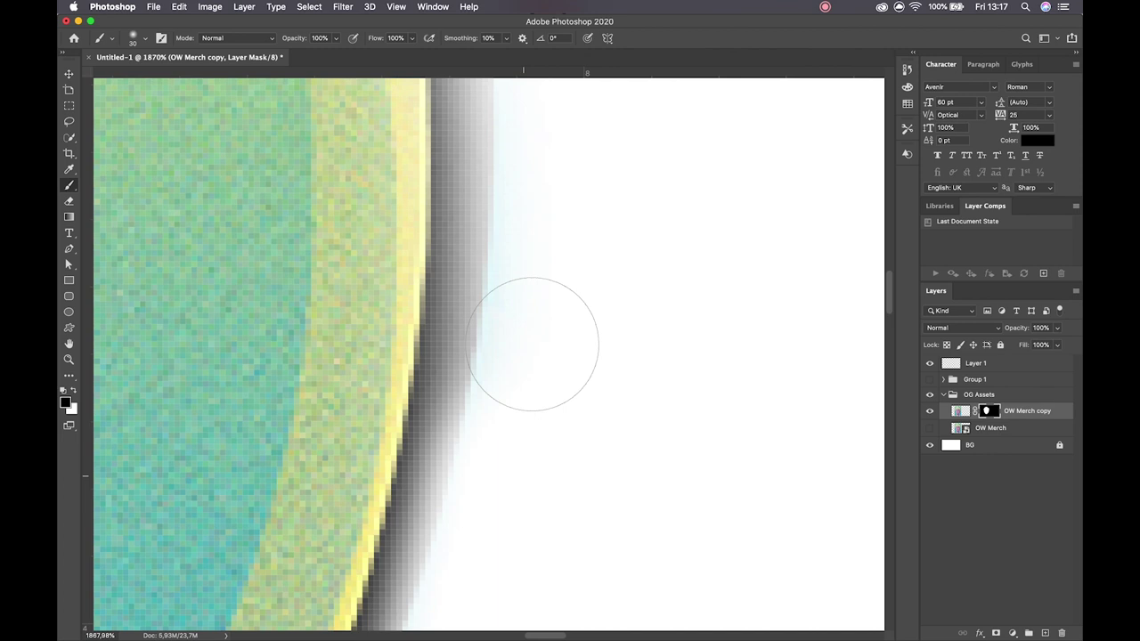
Disable and then delete the OW Merch copy layer's mask, and hide that layer.
key("z")
key("super+0")
left_click_drag(468, 336, 502, 321)
key("v")
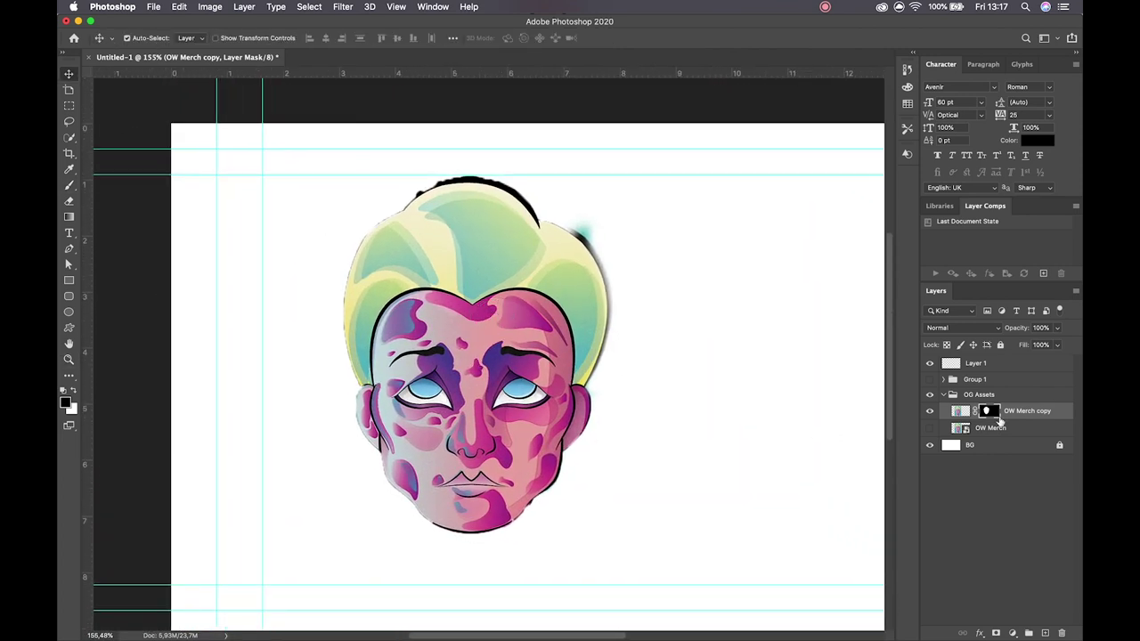
right_click(996, 415)
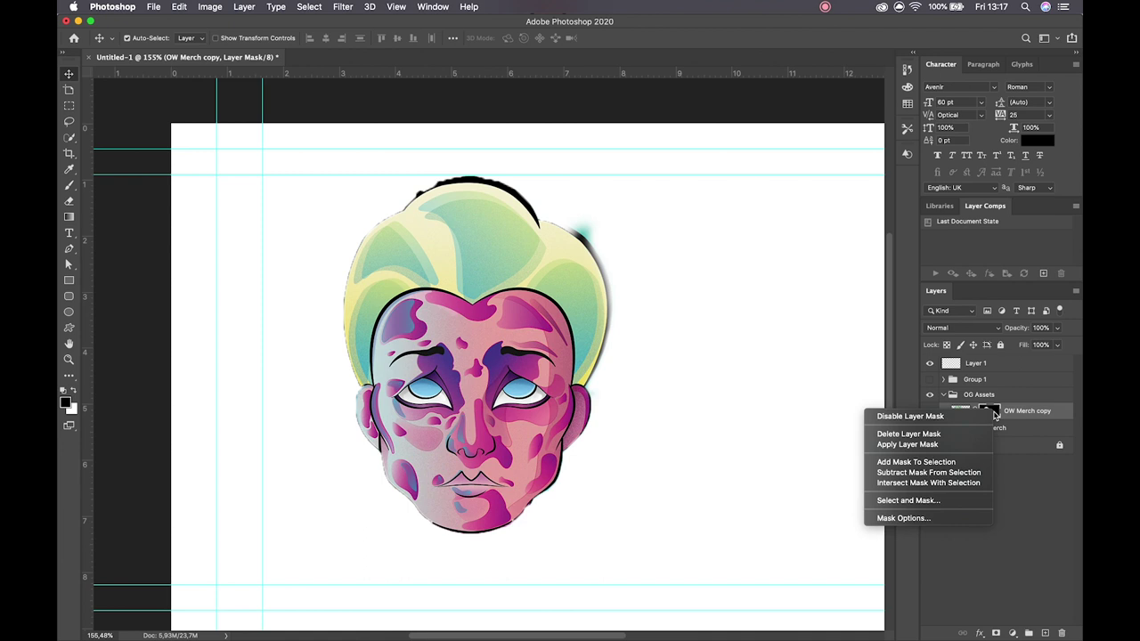
left_click(984, 415)
right_click(998, 415)
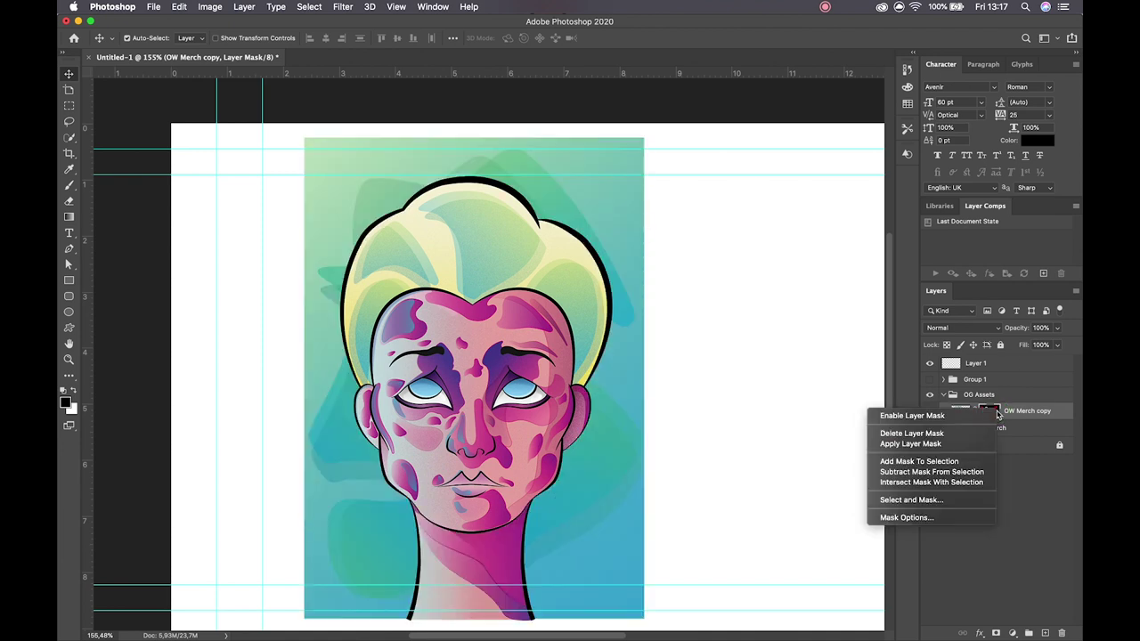
left_click(962, 439)
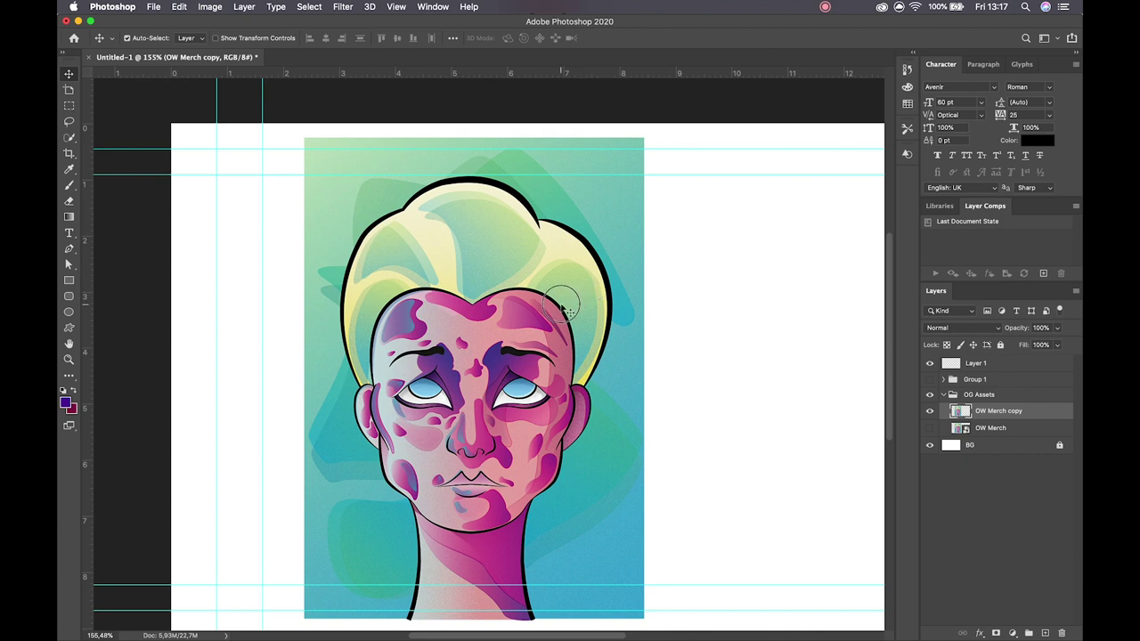
left_click(929, 411)
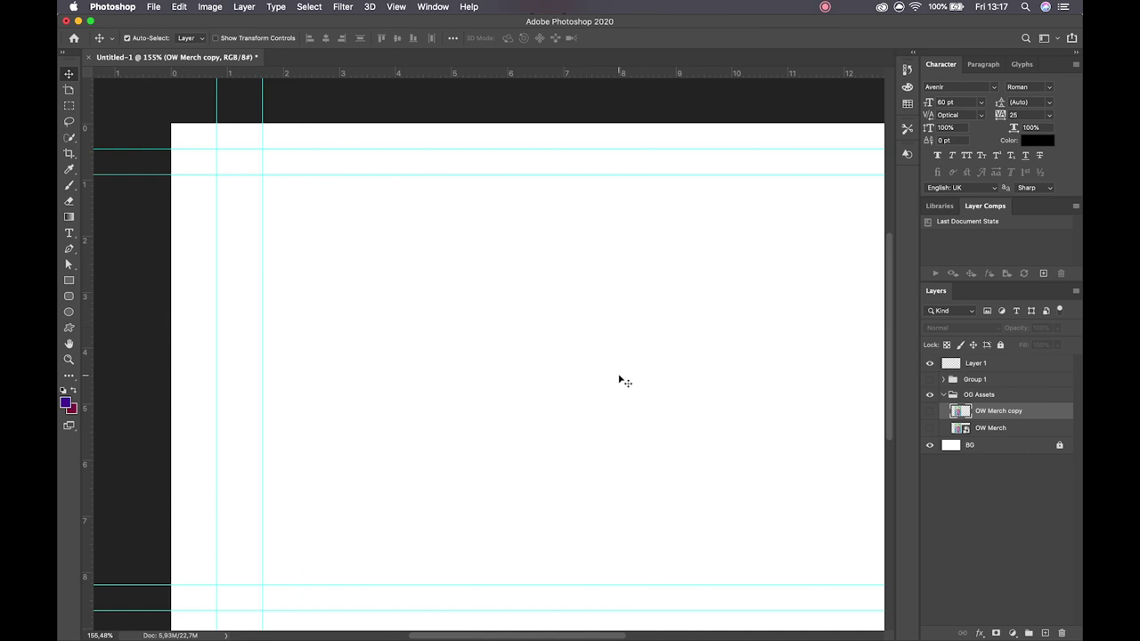
Draw a square of about 265 by 265 px on the canvas using the Rectangle tool in Shape mode.
left_click_drag(647, 397, 535, 388)
left_click(69, 280)
left_click_drag(288, 275, 375, 361)
key("super+z")
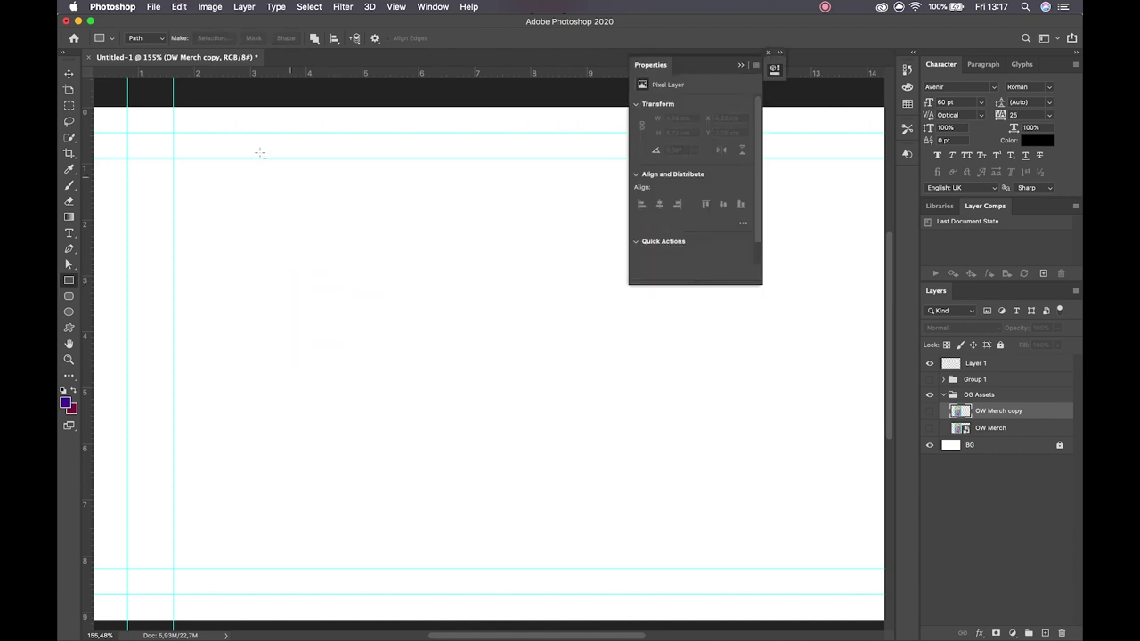
left_click(142, 40)
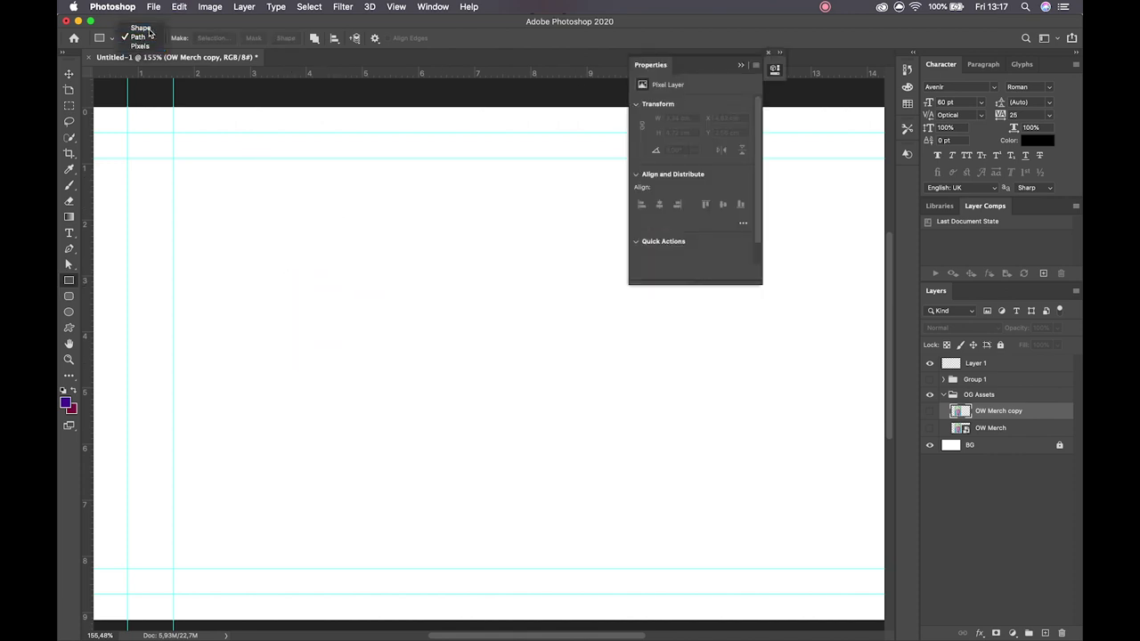
left_click(148, 27)
mouse_move(347, 273)
left_mouse_down()
mouse_move(386, 288)
mouse_move(473, 398)
left_mouse_up()
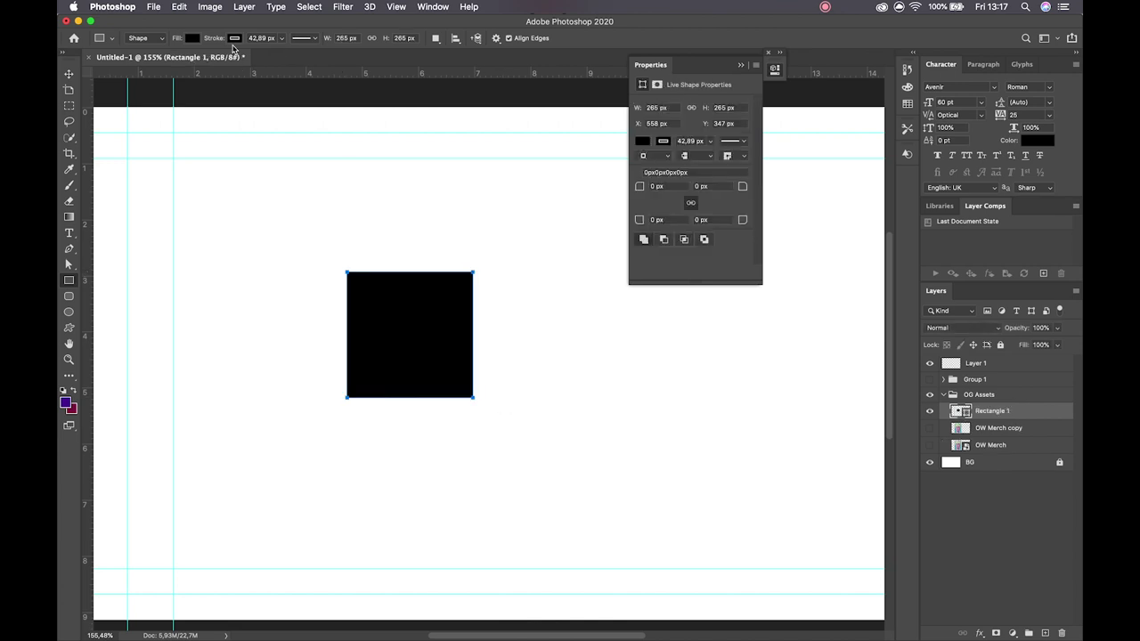
Give the square a purple fill and a dark red stroke from the recently used colors.
left_click(192, 38)
left_click(183, 103)
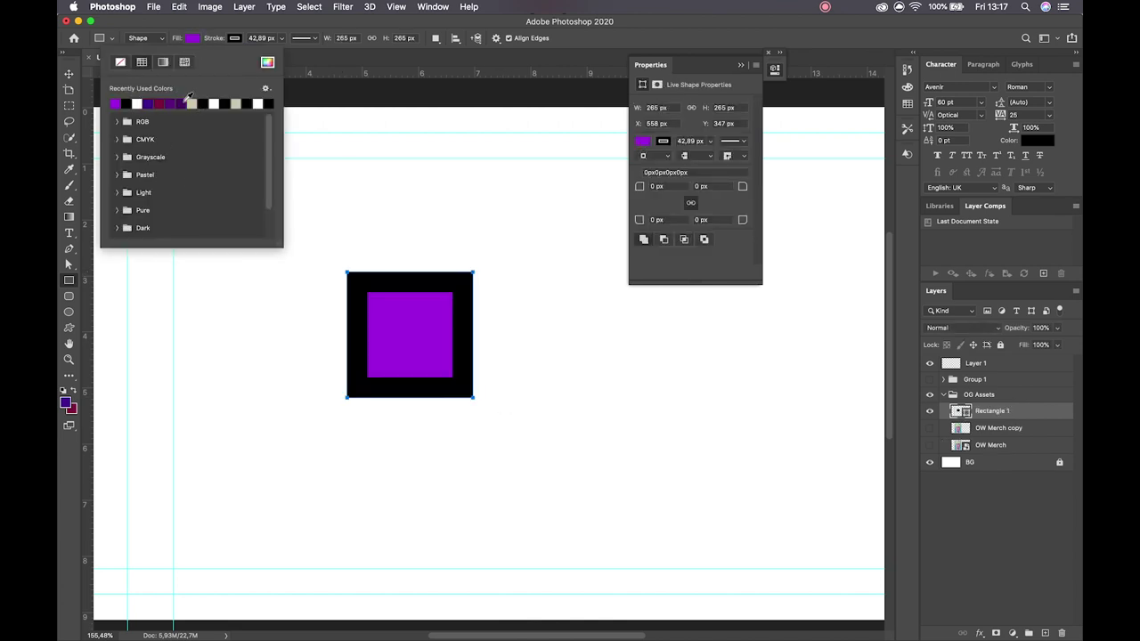
left_click(235, 39)
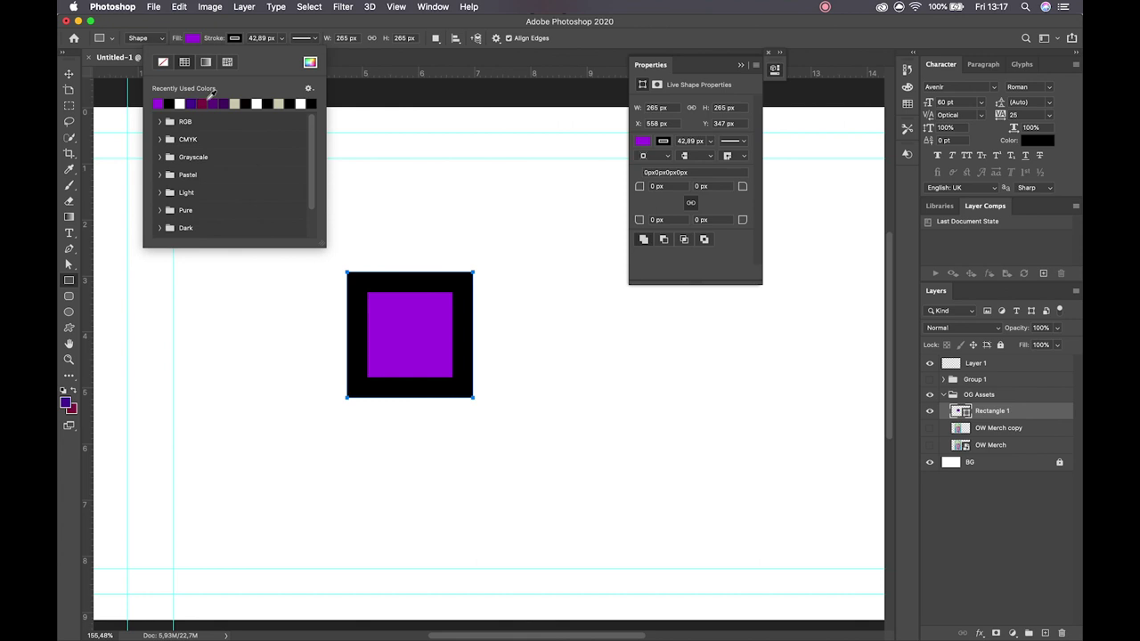
left_click(202, 103)
left_click(229, 32)
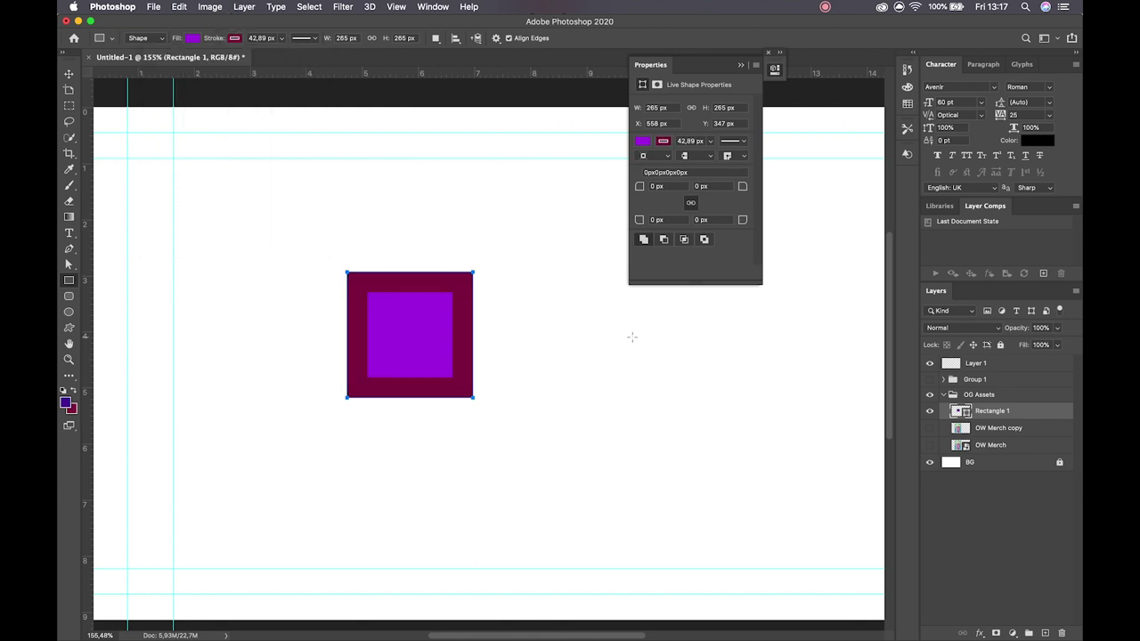
Select the purple square with the Move tool and delete it.
key("v")
left_click(514, 364)
left_click(429, 332)
key("BackSpace")
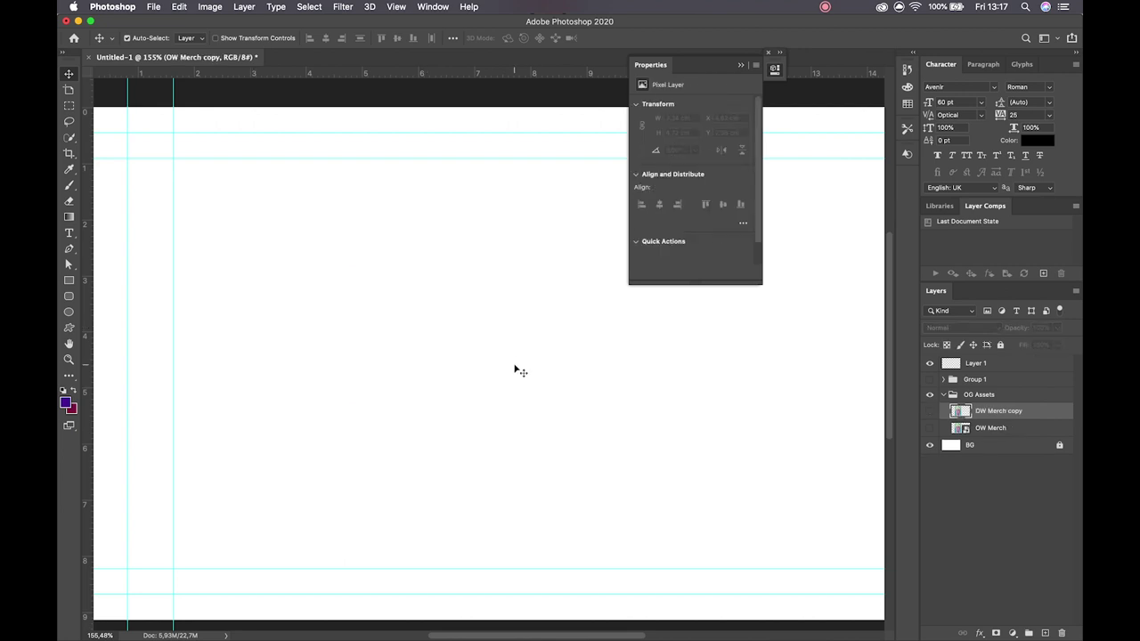
key("super+0")
scroll(514, 370, "down", 2)
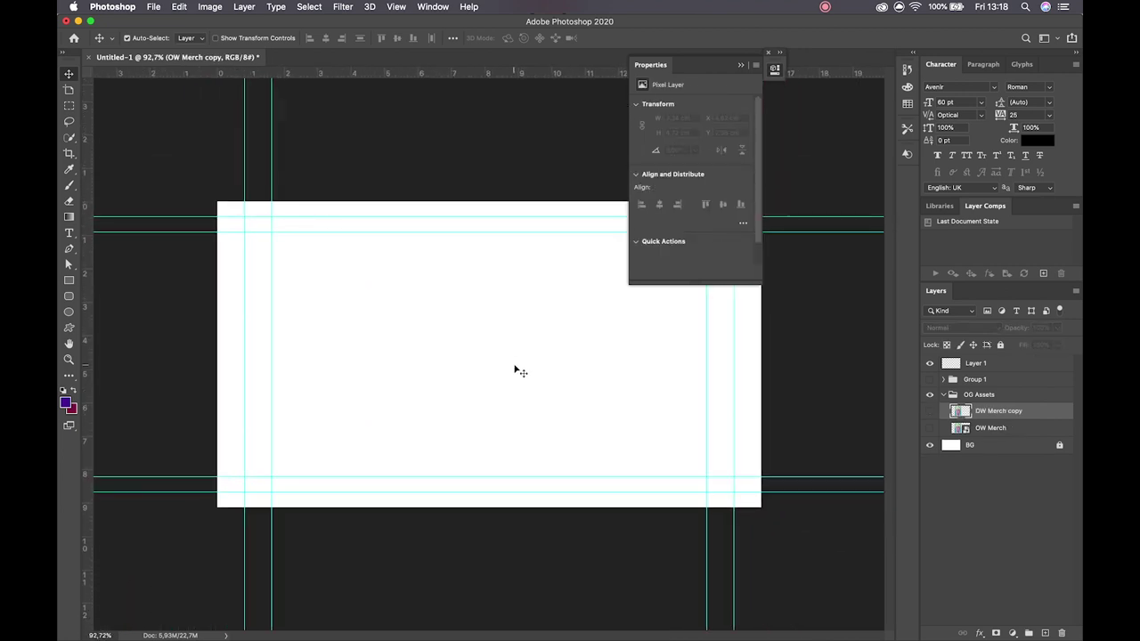
scroll(514, 370, "up", 3)
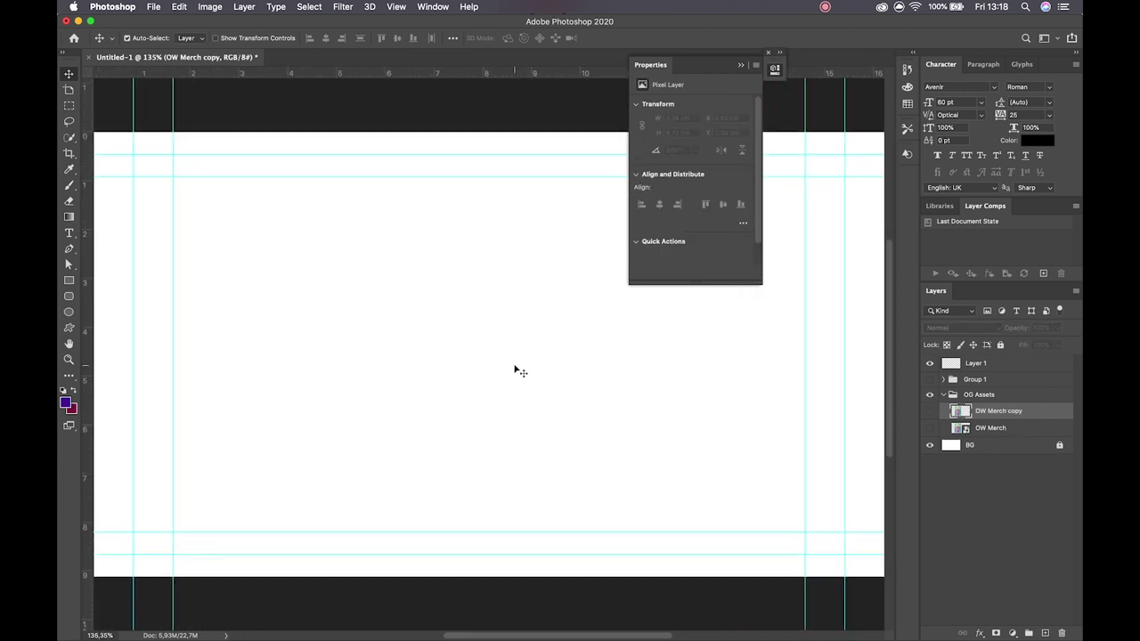
scroll(513, 371, "down", 1)
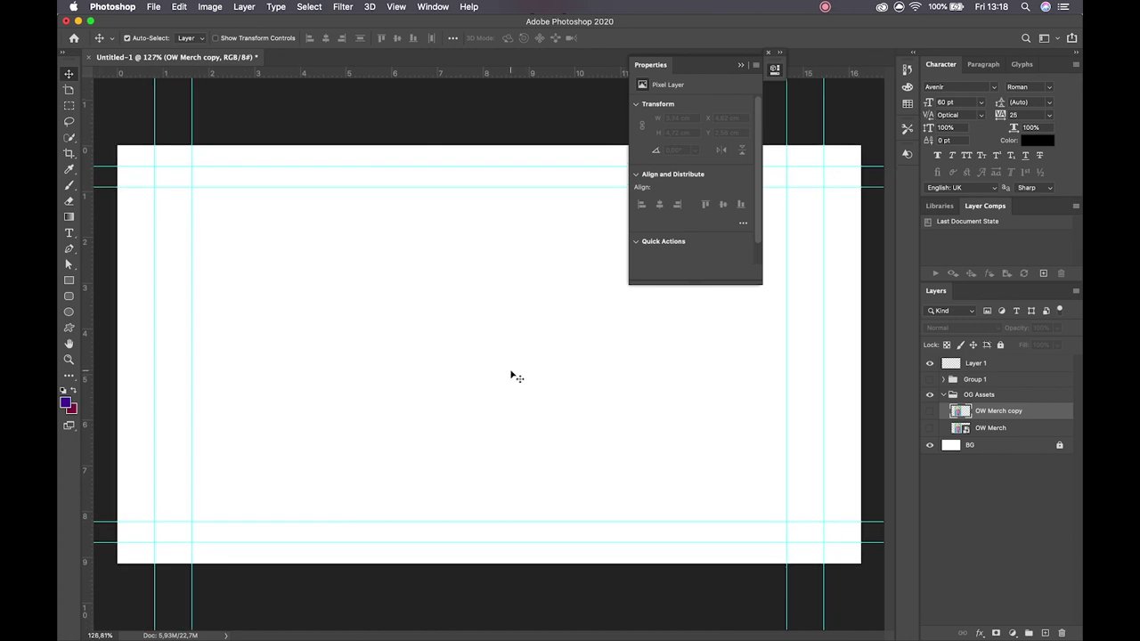
left_click(476, 281)
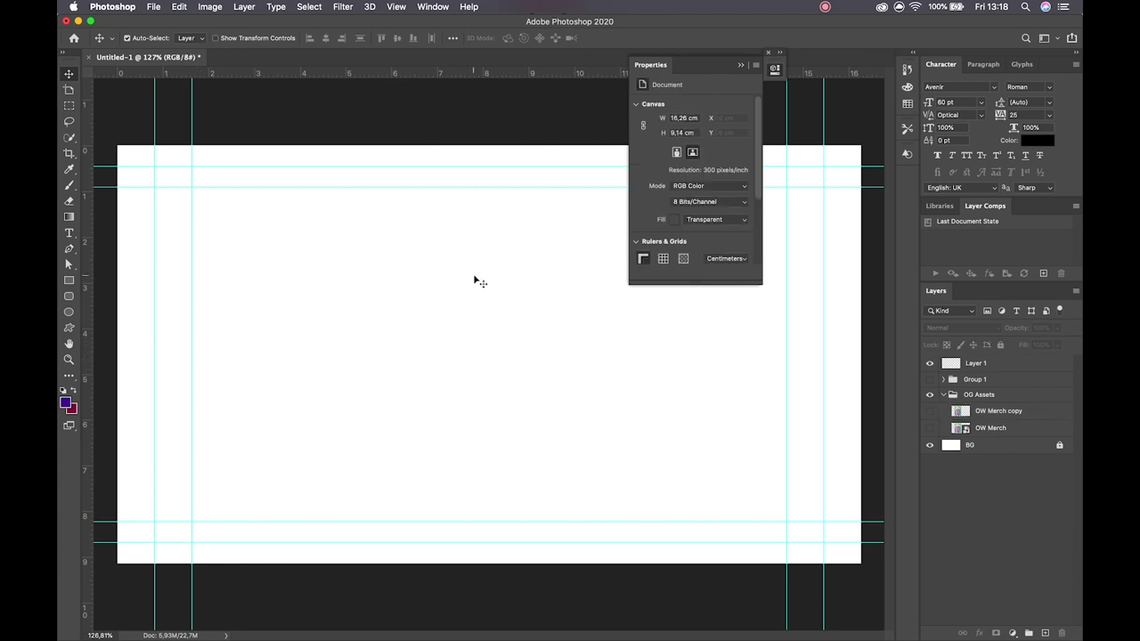
Quit Photoshop without saving the changes to Untitled-1.
key("super+q")
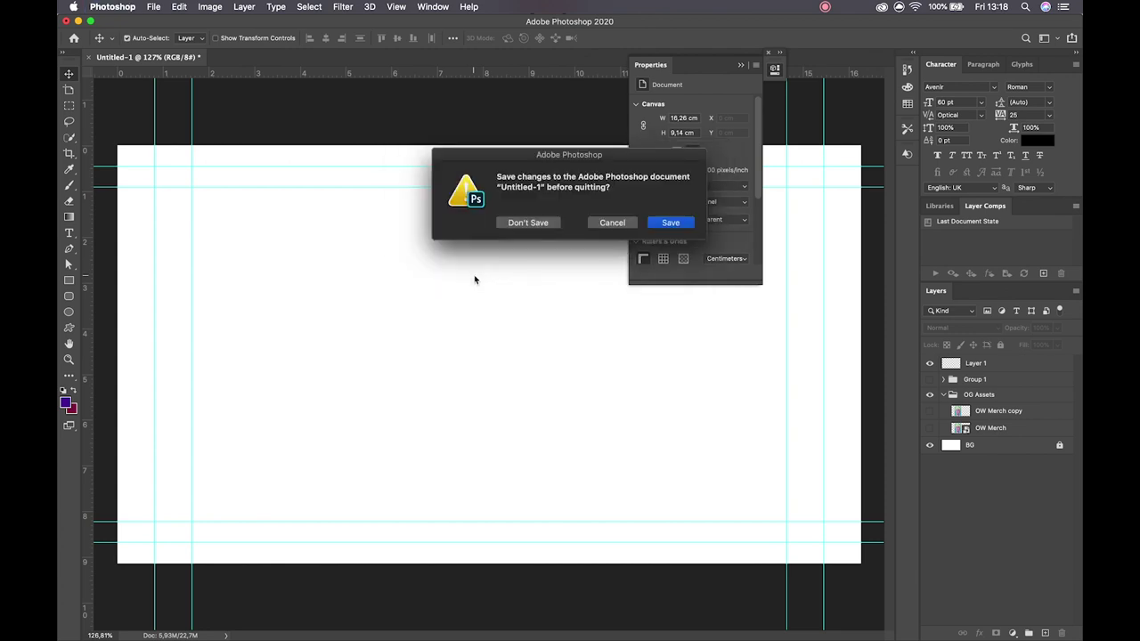
left_click(527, 223)
left_click(826, 8)
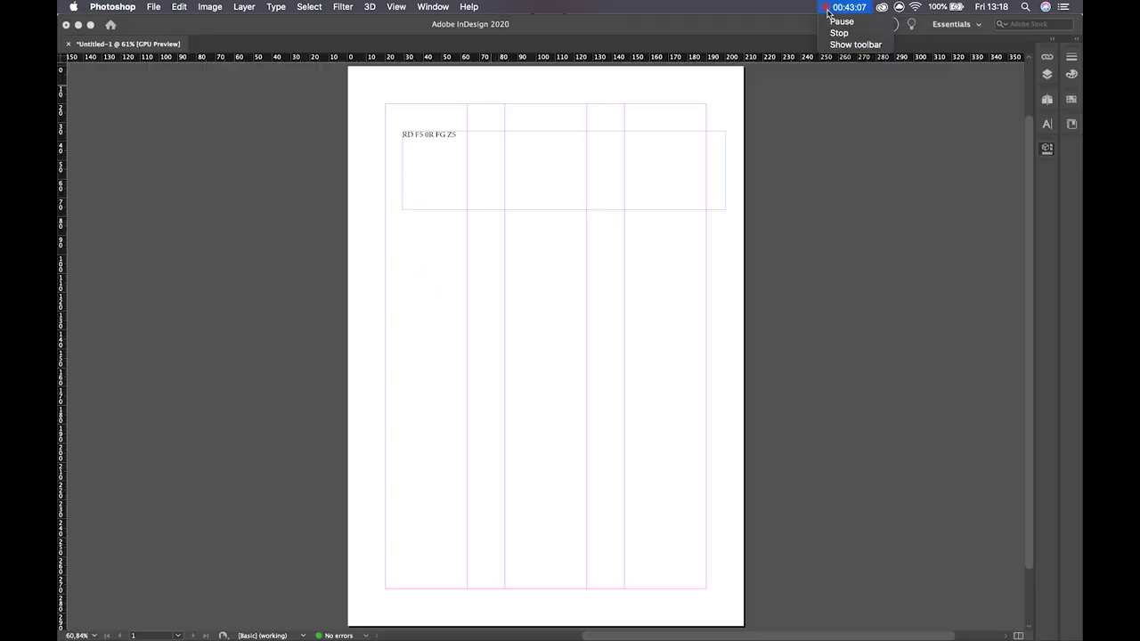
left_click(825, 8)
left_click(839, 33)
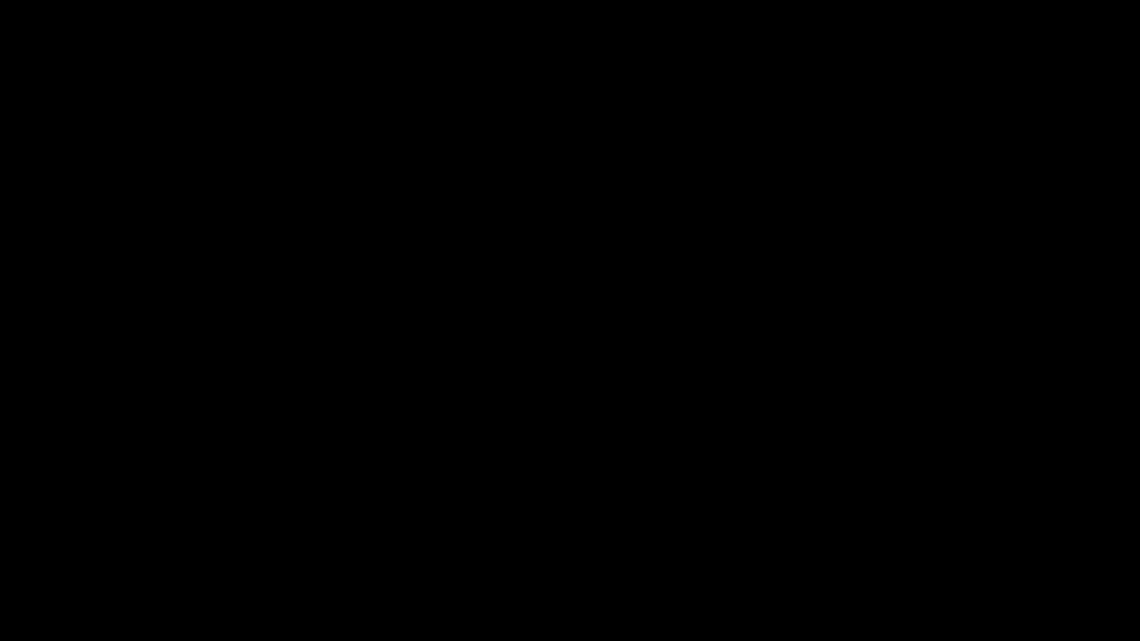
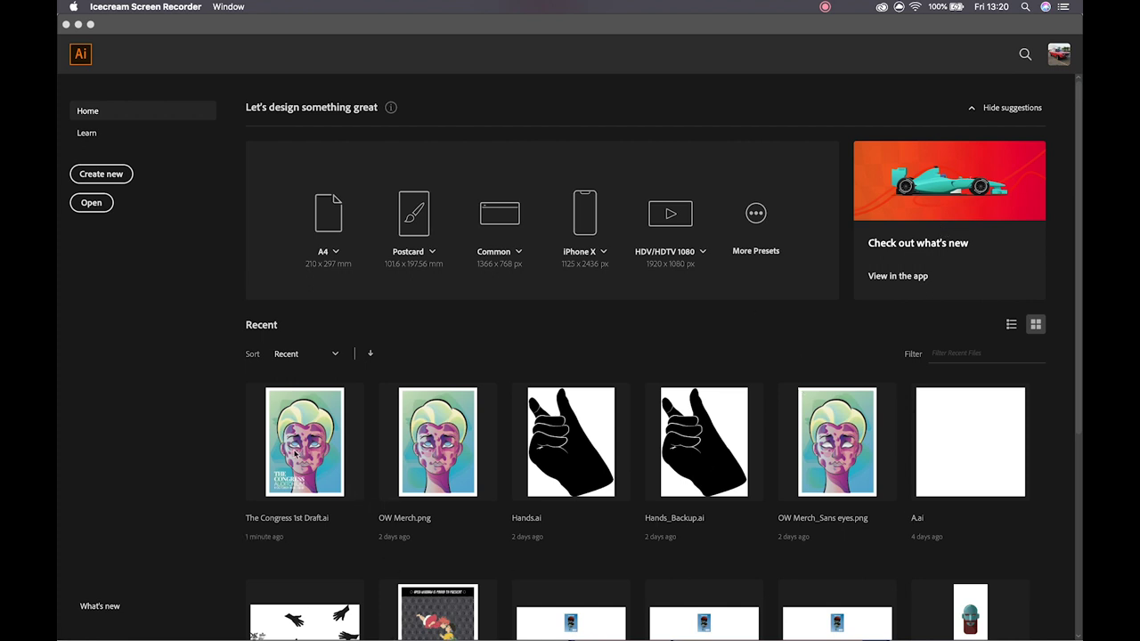
Switch to Illustrator and create a new document from the recent Film & Video preset at 1920 x 1080 px.
left_click(122, 178)
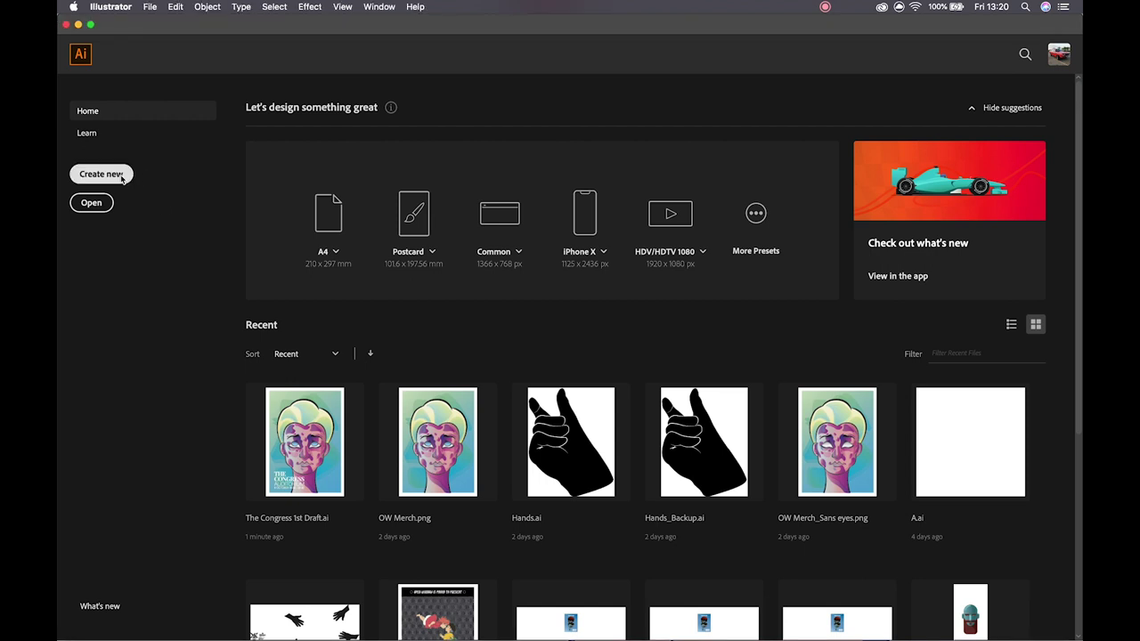
left_click(122, 178)
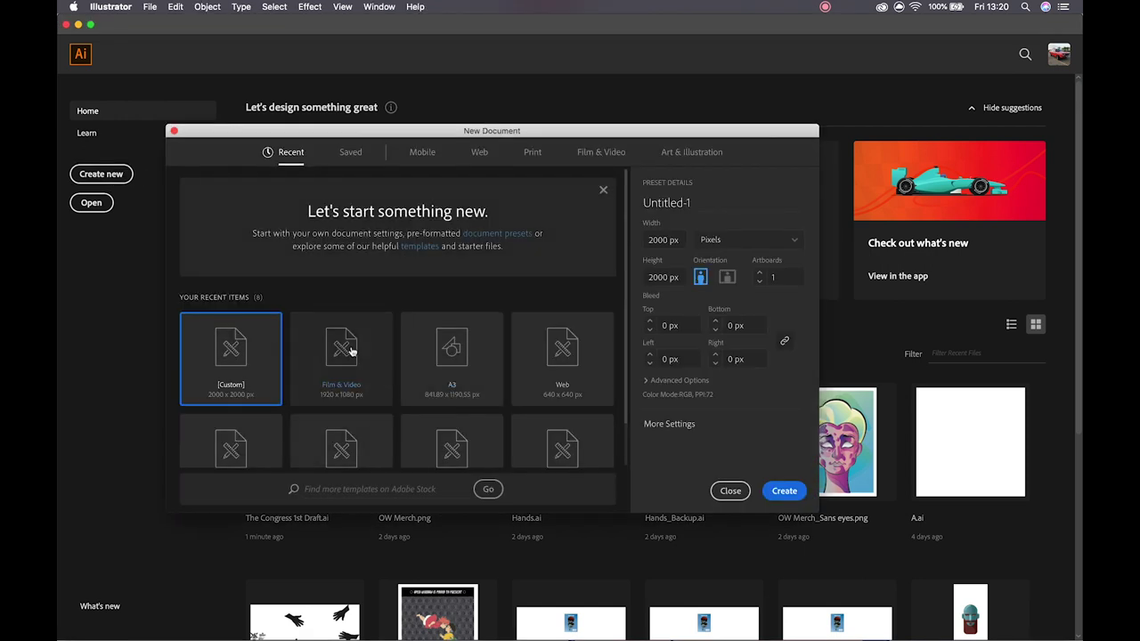
left_click(343, 361)
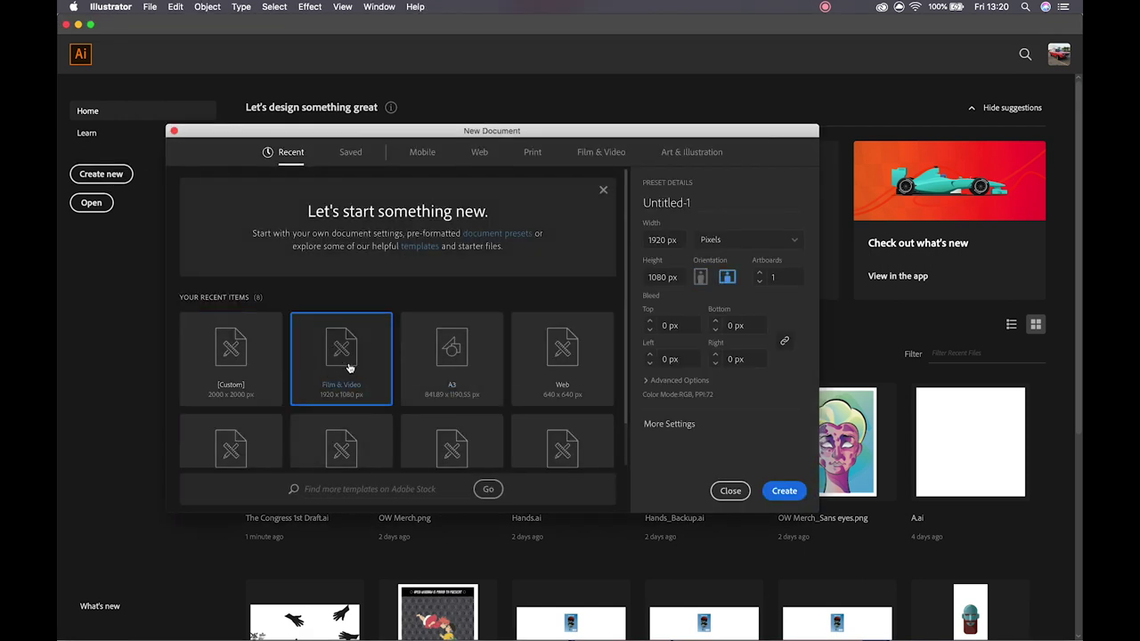
left_click(784, 489)
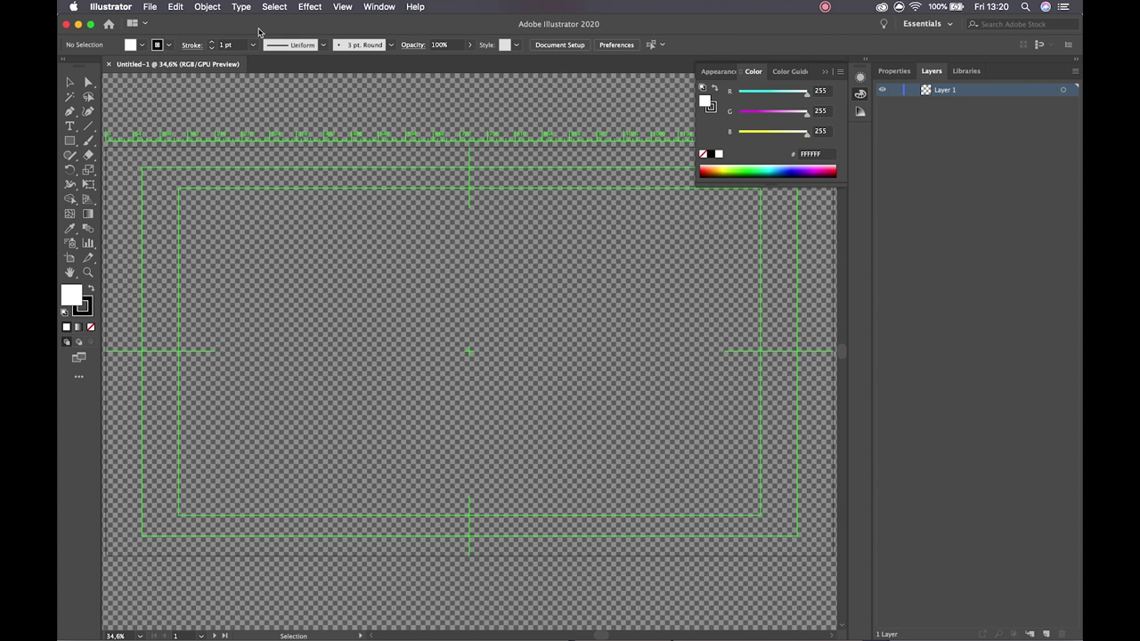
Reset the Essentials workspace to its default layout and show the document's layers.
left_click(365, 10)
mouse_move(404, 66)
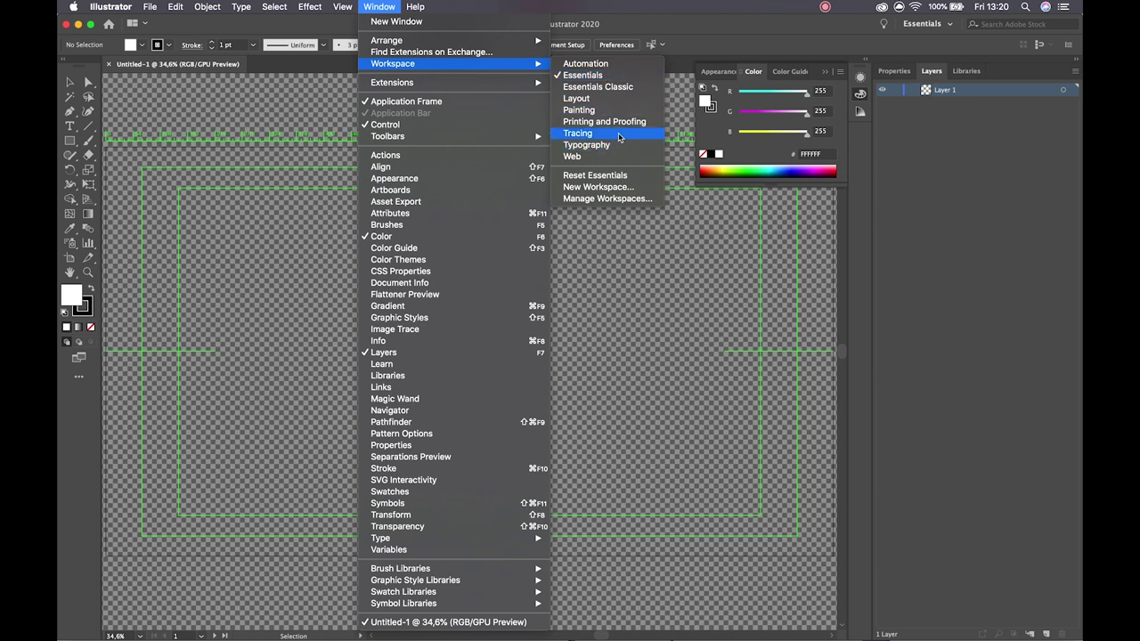
left_click(622, 183)
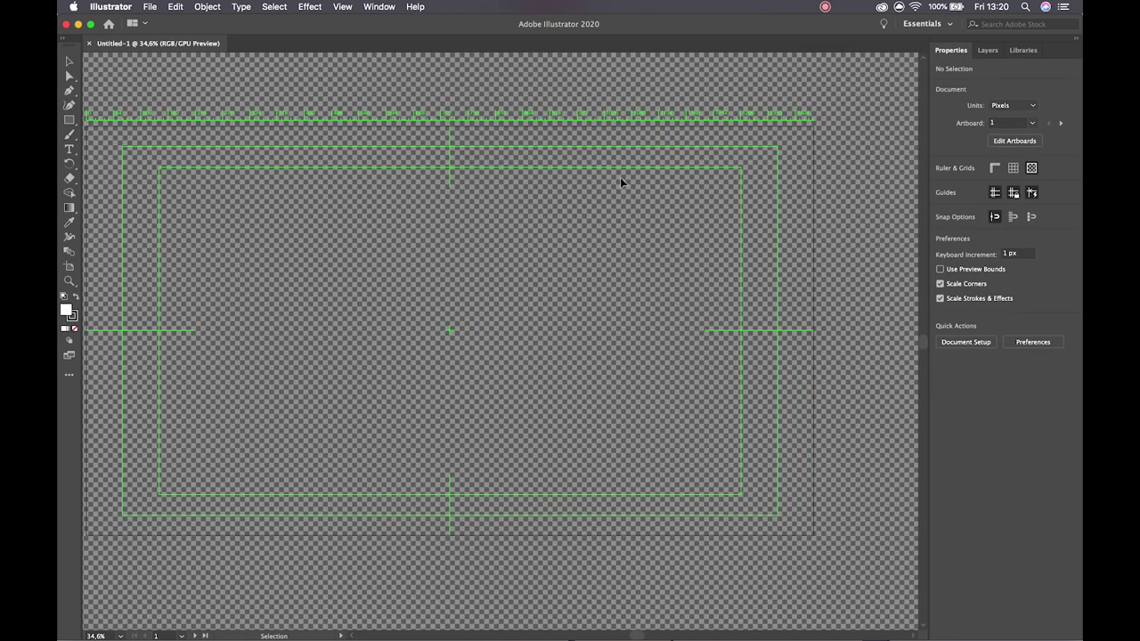
left_click(986, 50)
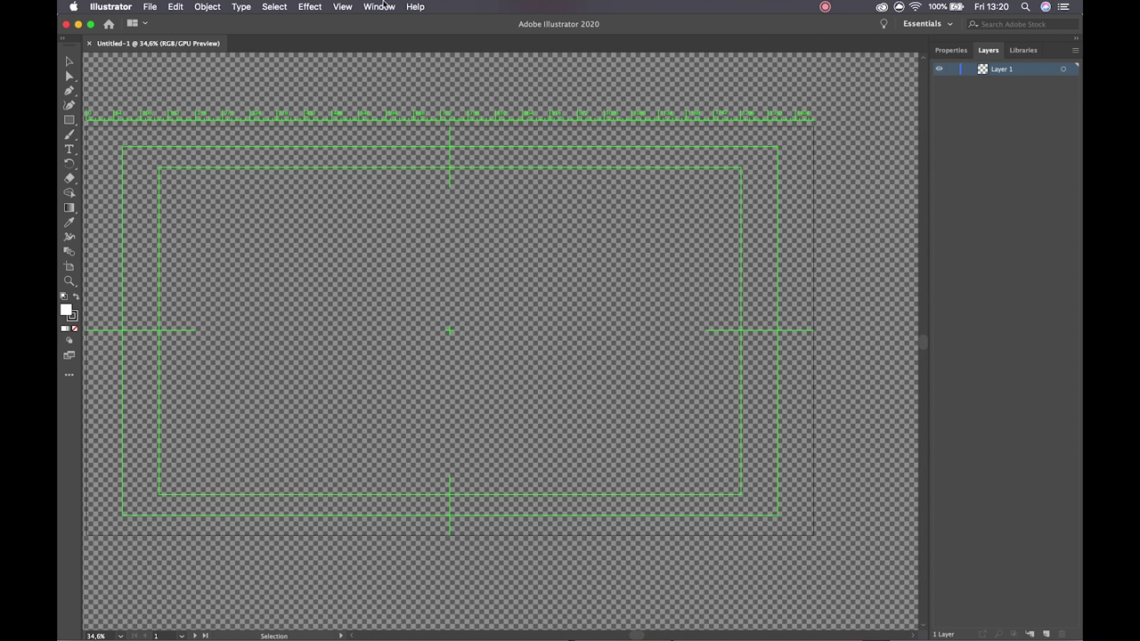
Show the Align panel, the Control bar and the Pathfinder panel in the workspace.
left_click(383, 7)
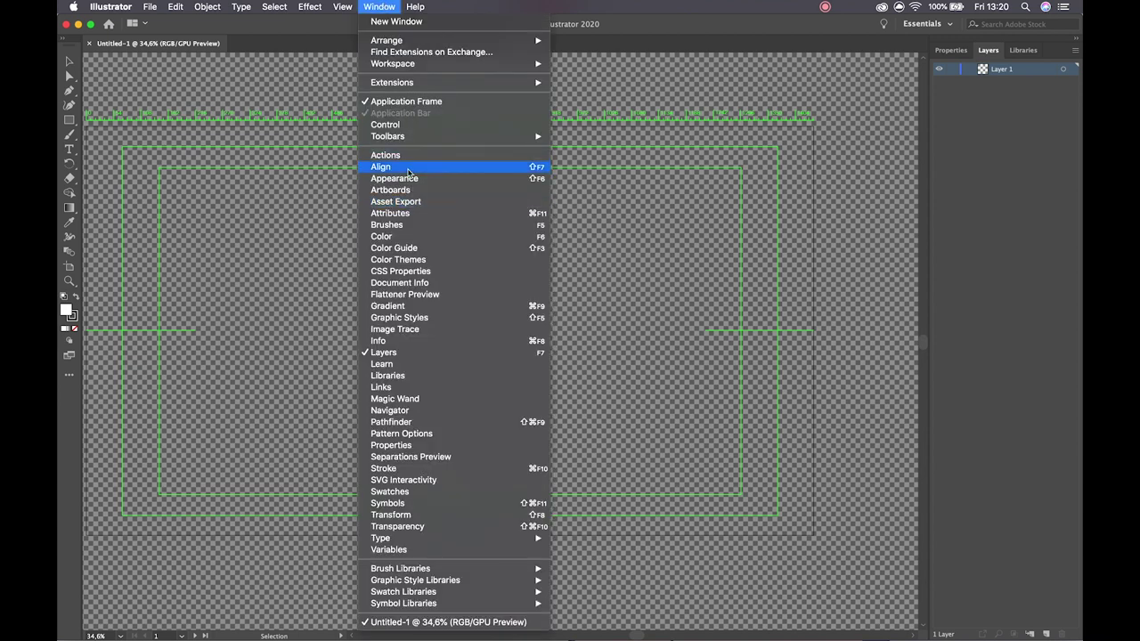
left_click(381, 166)
left_click(381, 8)
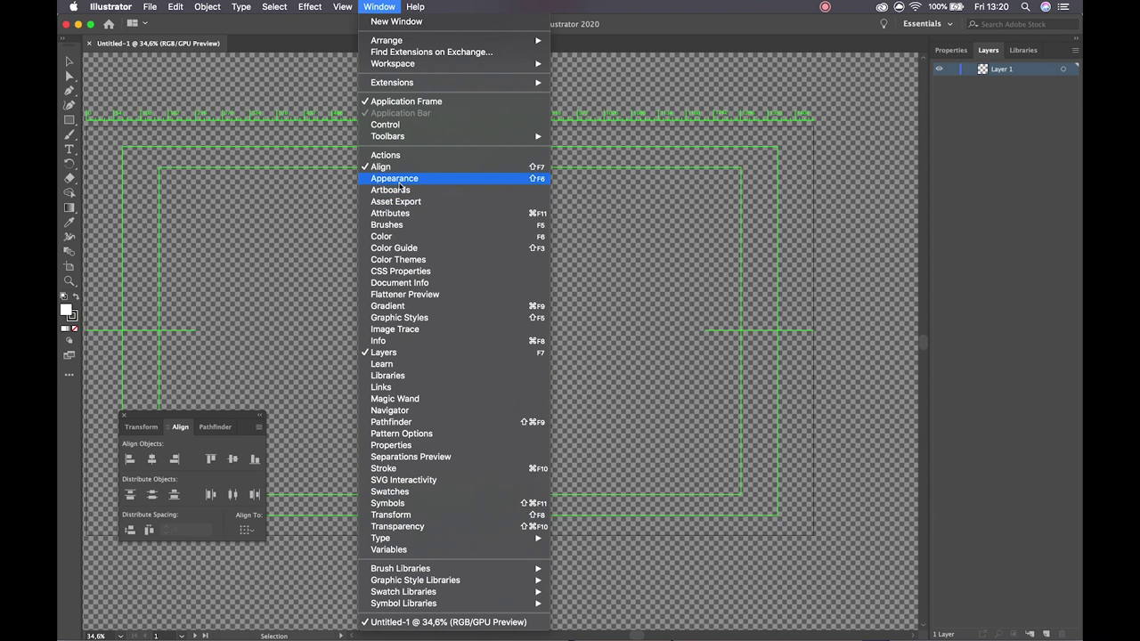
left_click(400, 125)
left_click(381, 6)
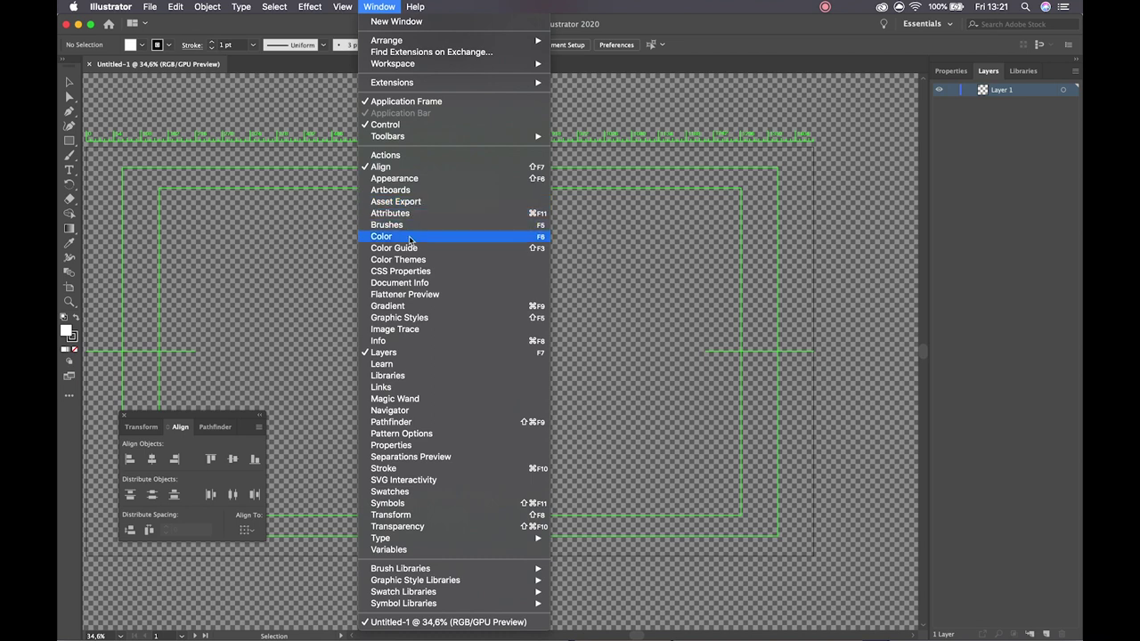
left_click(414, 423)
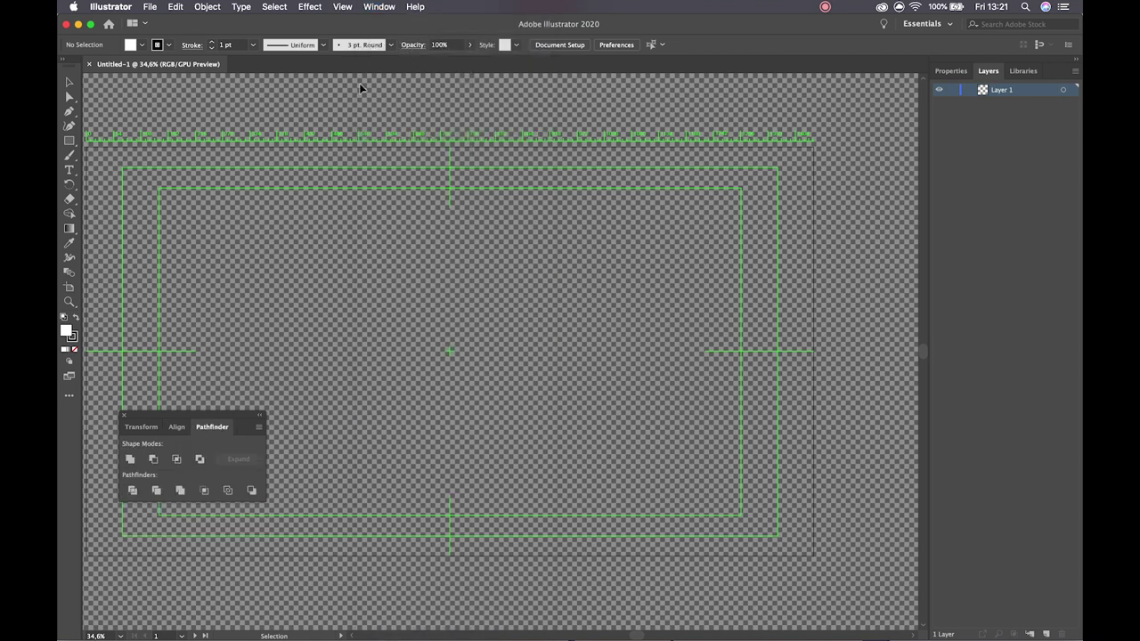
Move the floating Pathfinder panel group beside the Layers panel, against the canvas's upper edge.
left_click(383, 8)
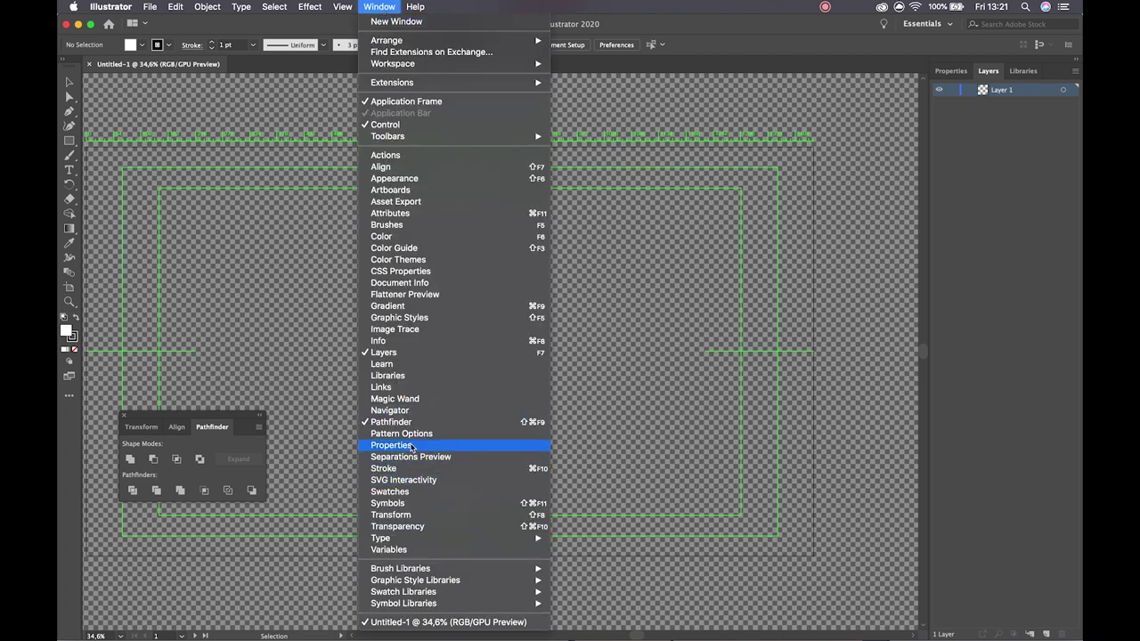
left_click(427, 542)
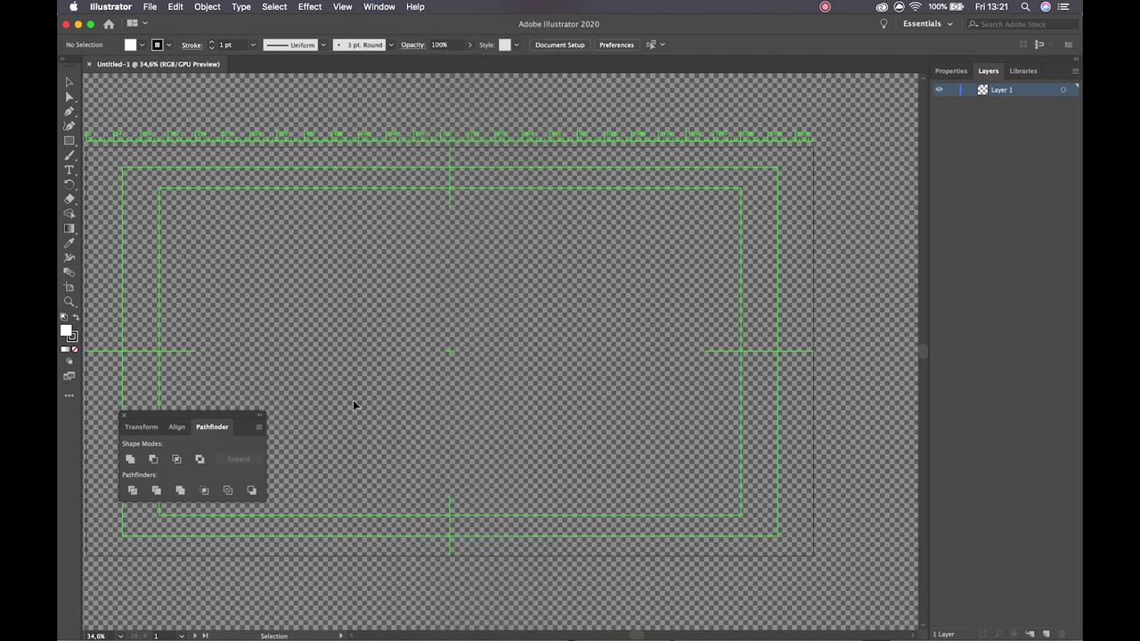
left_click_drag(230, 418, 875, 57)
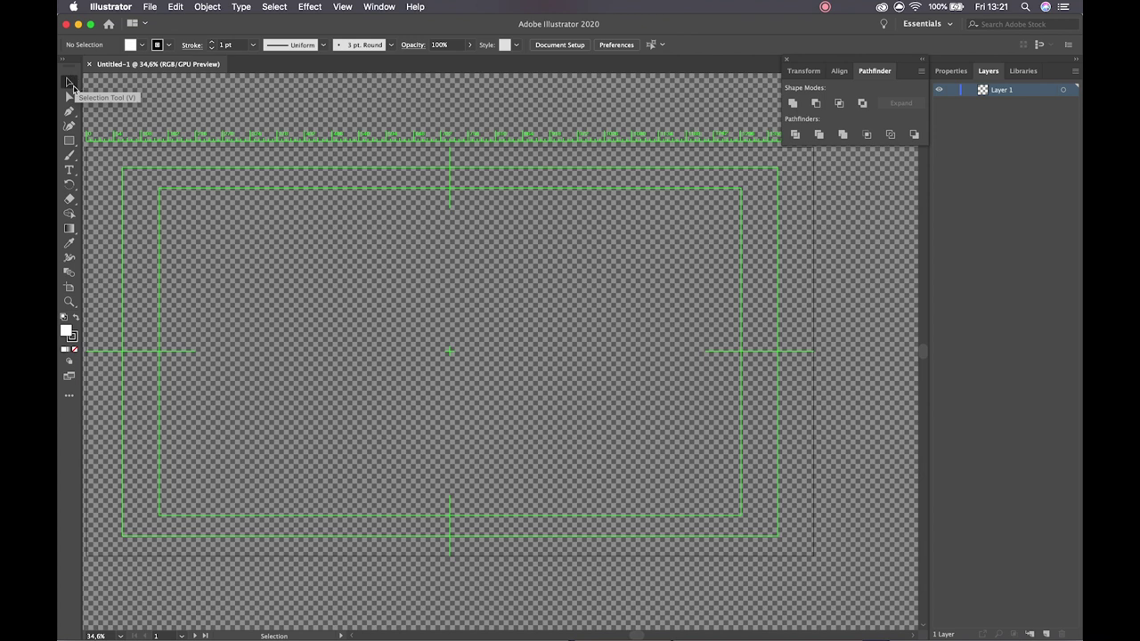
Draw a white square above the artboard's centre with the Rectangle tool and move it diagonally down with the Selection tool.
left_click(73, 97)
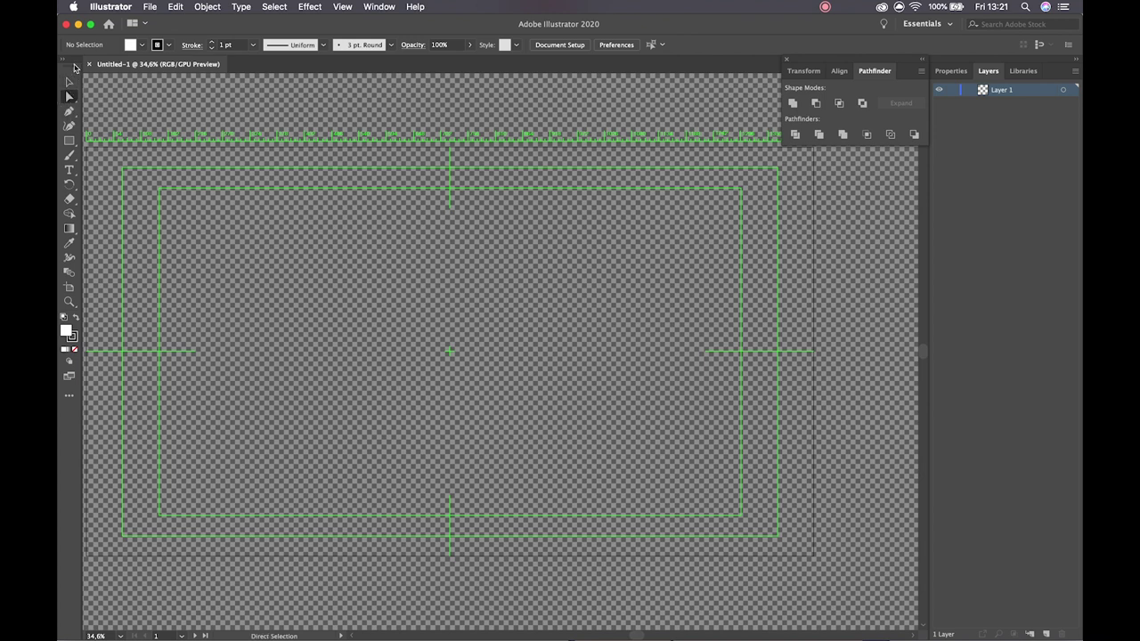
left_click(69, 140)
left_click_drag(329, 205, 478, 354)
key("v")
key("super+shift+a")
left_click(445, 274)
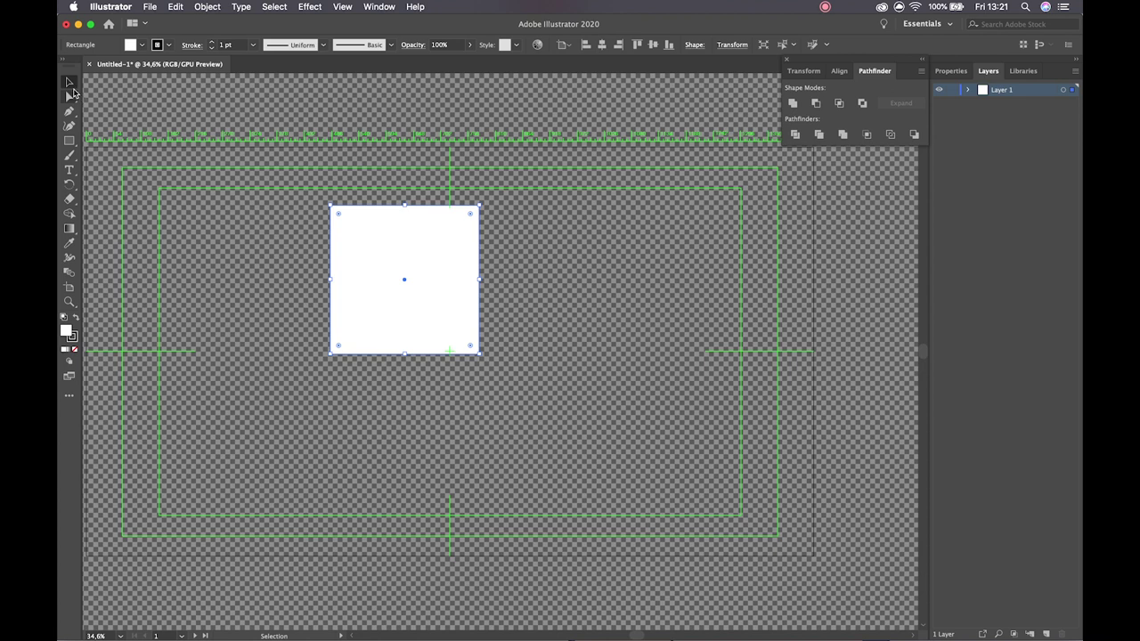
left_click_drag(370, 251, 442, 291)
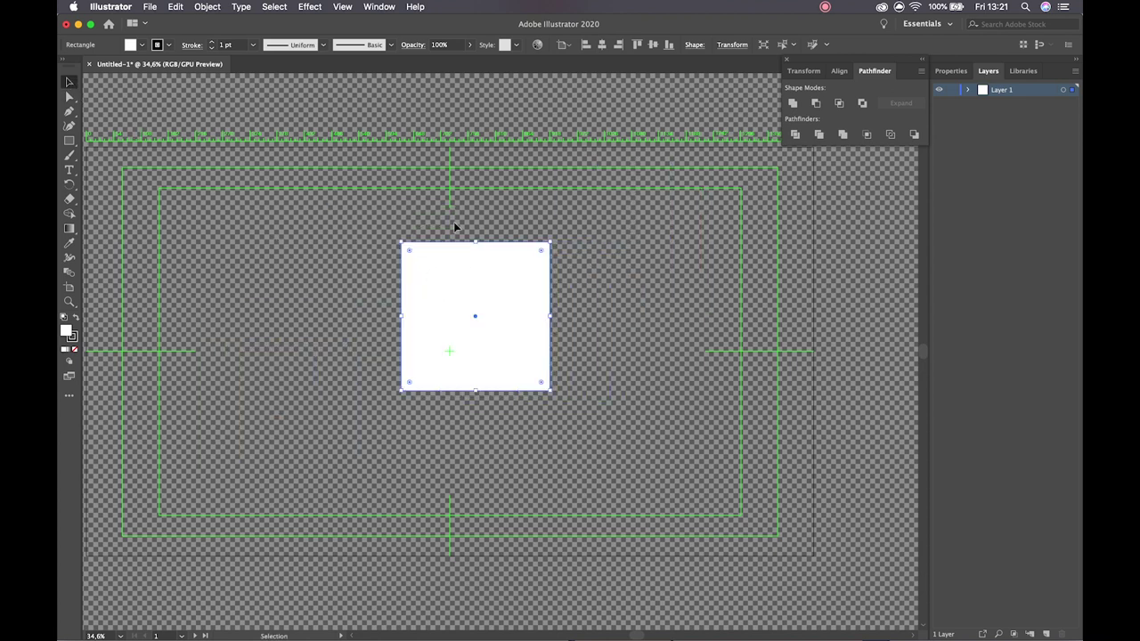
Stretch the square upward and to the right into a wider rectangle and centre it on the artboard.
left_click_drag(476, 242, 475, 216)
left_click(549, 303)
left_click_drag(550, 304, 600, 305)
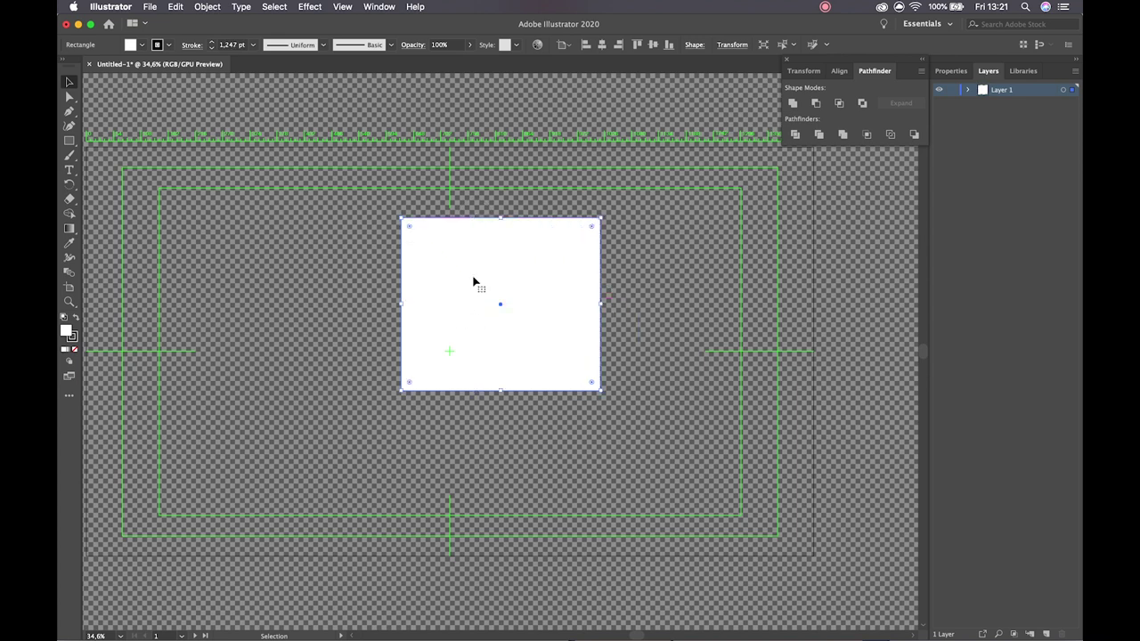
left_click_drag(465, 286, 414, 335)
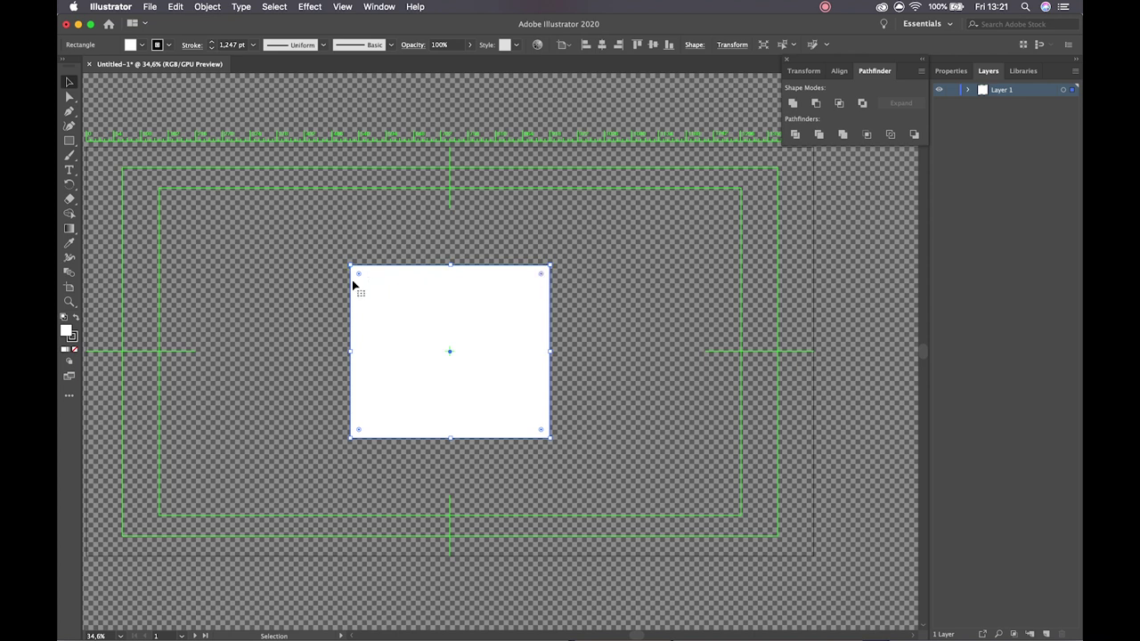
Try rounding the rectangle's corners with its corner widget and undo the change.
left_click_drag(359, 278, 508, 400)
key("super+z")
Pull the rectangle's upper-left, lower-left and lower-right anchor points outward with the Direct Selection tool to form an irregular quadrilateral.
key("a")
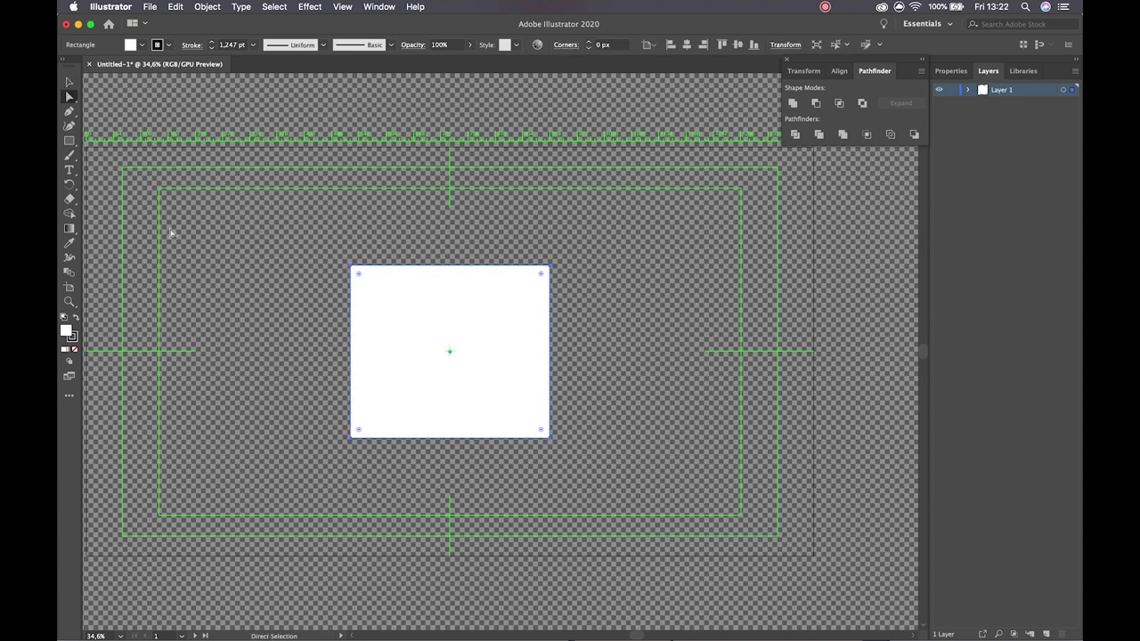
left_click(351, 265)
left_click_drag(352, 266, 299, 336)
left_click_drag(349, 437, 329, 505)
left_click_drag(550, 440, 611, 456)
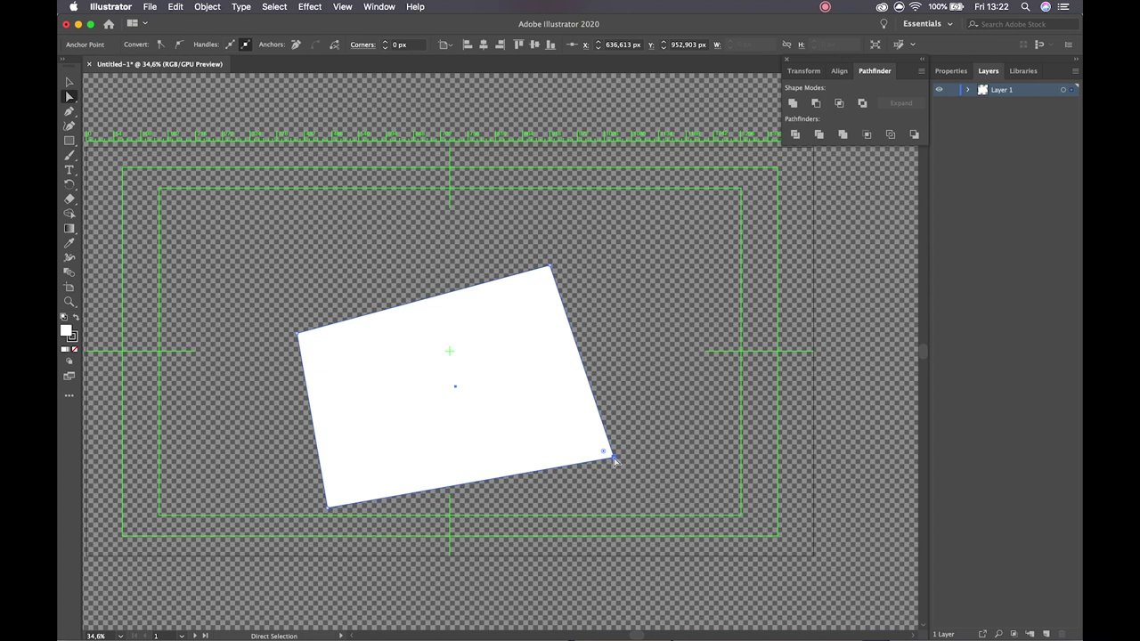
Select the quadrilateral's two upper anchor points and round those corners to a radius of about 372 px.
left_click(551, 266)
left_click(297, 336)
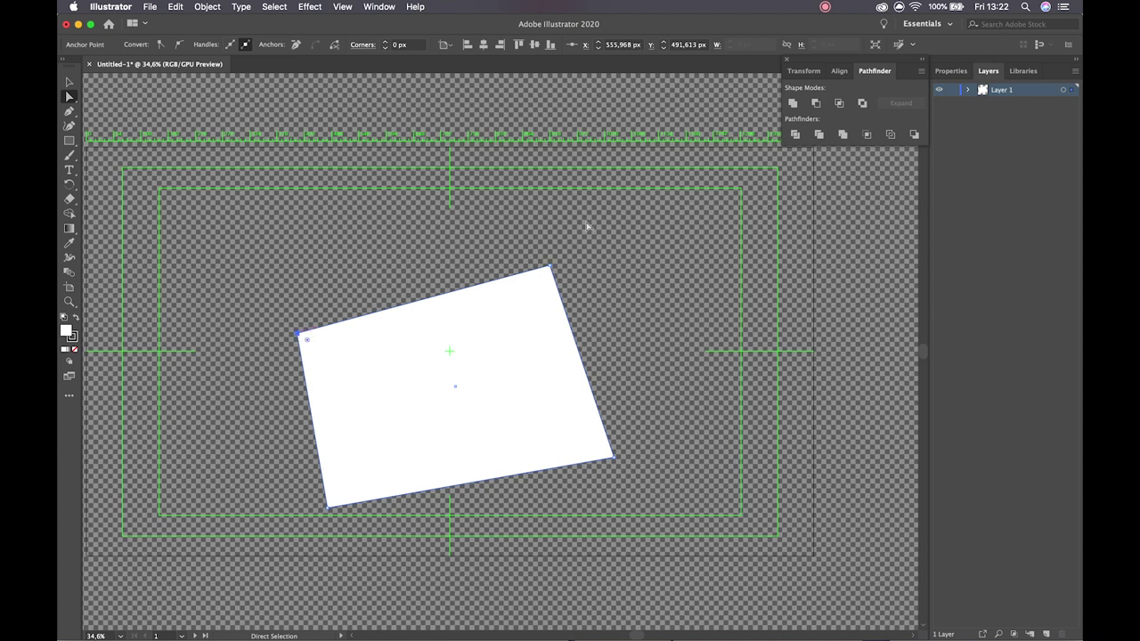
left_click(547, 269, "shift")
left_click_drag(545, 279, 407, 570)
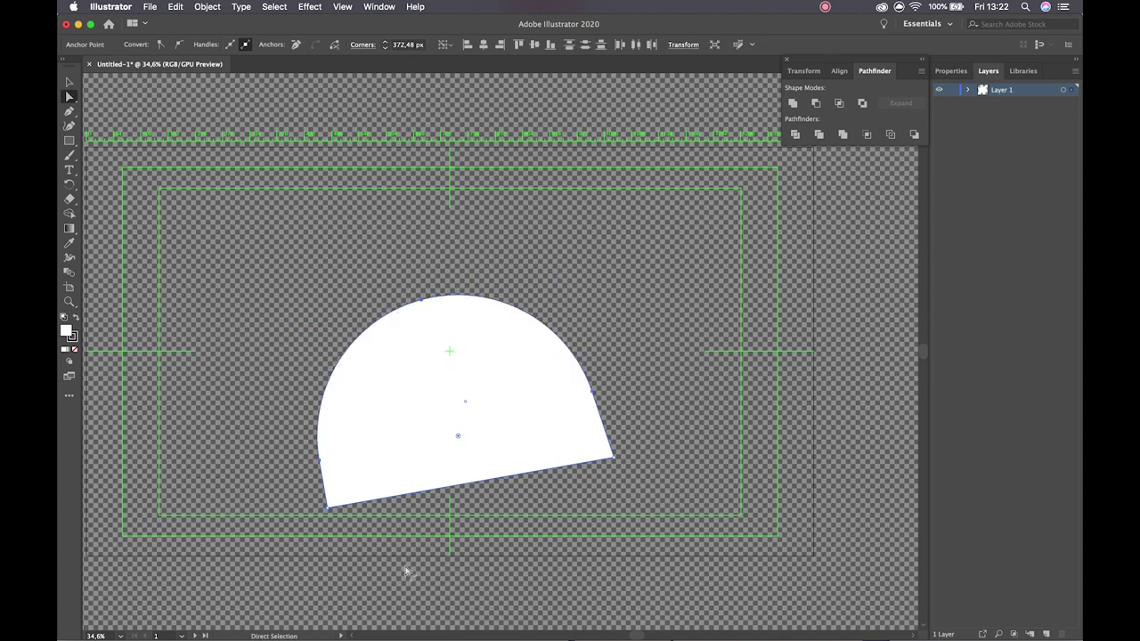
Move the rounded shape to the artboard's centre with the Selection tool and delete it.
left_click(328, 509)
left_click(614, 457, "shift")
left_click(290, 395)
key("v")
left_click(484, 402)
left_click_drag(486, 380, 471, 323)
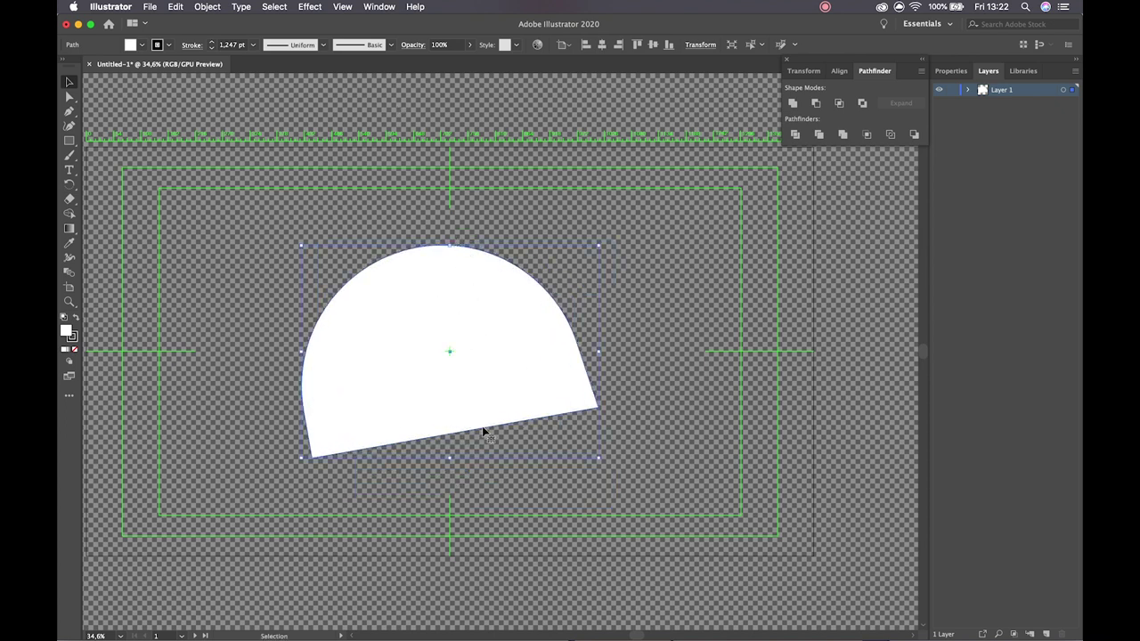
key("Delete")
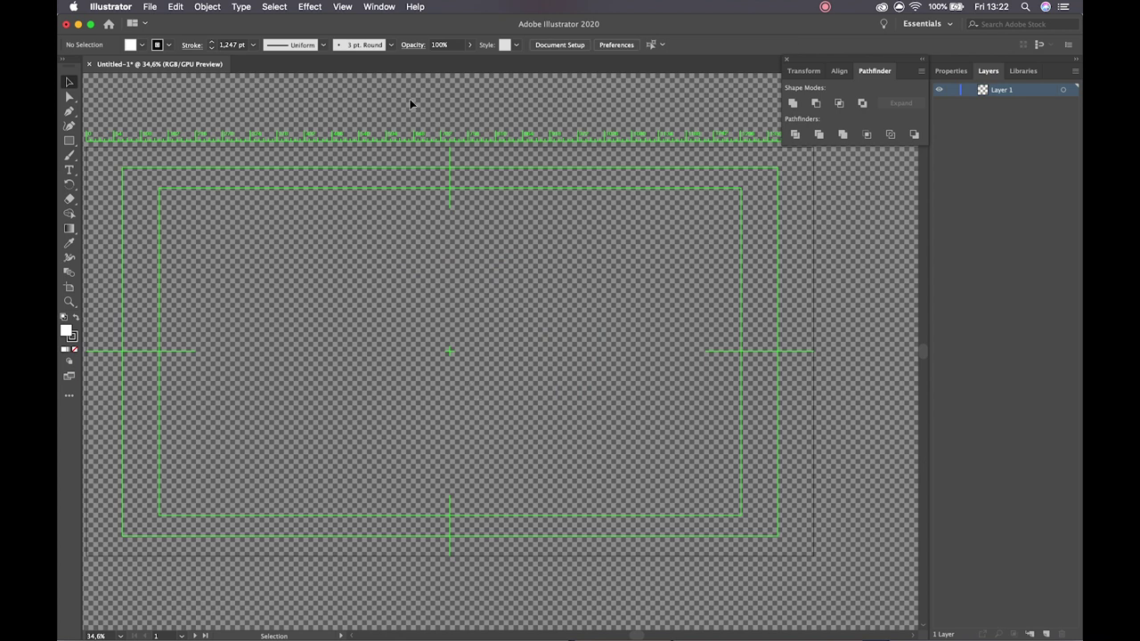
Draw a closed white blob from four anchor points with curved segments in the artboard's upper half using the Pen tool.
key("p")
left_click(306, 186)
left_click_drag(472, 223, 507, 333)
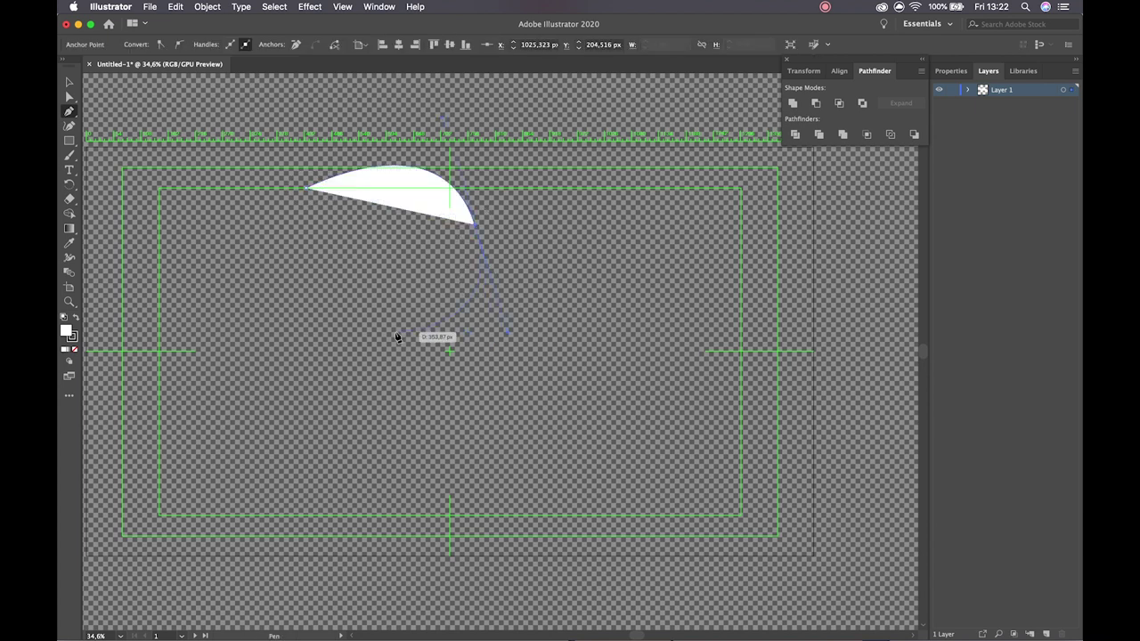
left_click_drag(397, 337, 356, 333)
left_click_drag(286, 259, 287, 219)
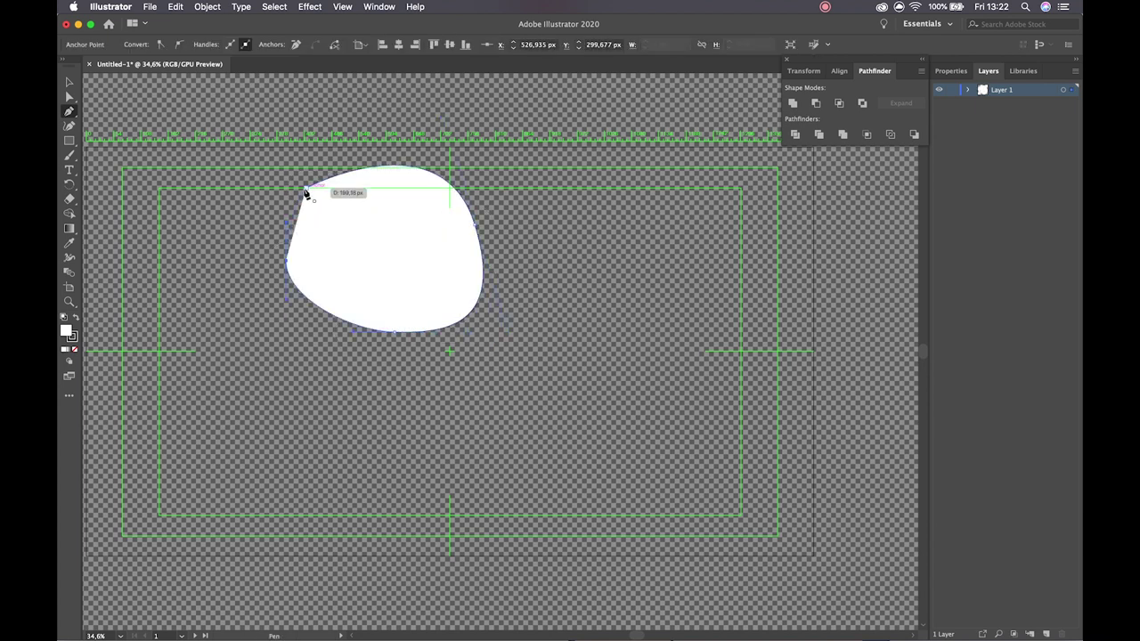
left_click(306, 190)
left_click(307, 191)
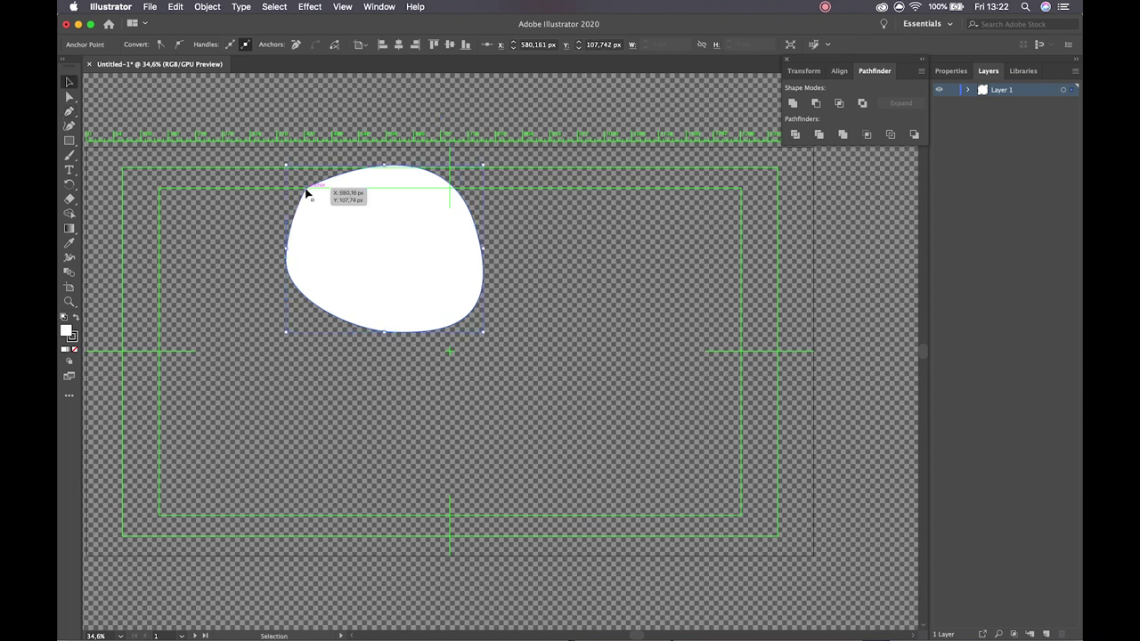
left_click(326, 133, "super")
Move the white blob down to the middle of the artboard.
key("v")
left_click(352, 243)
left_click_drag(353, 243, 420, 339)
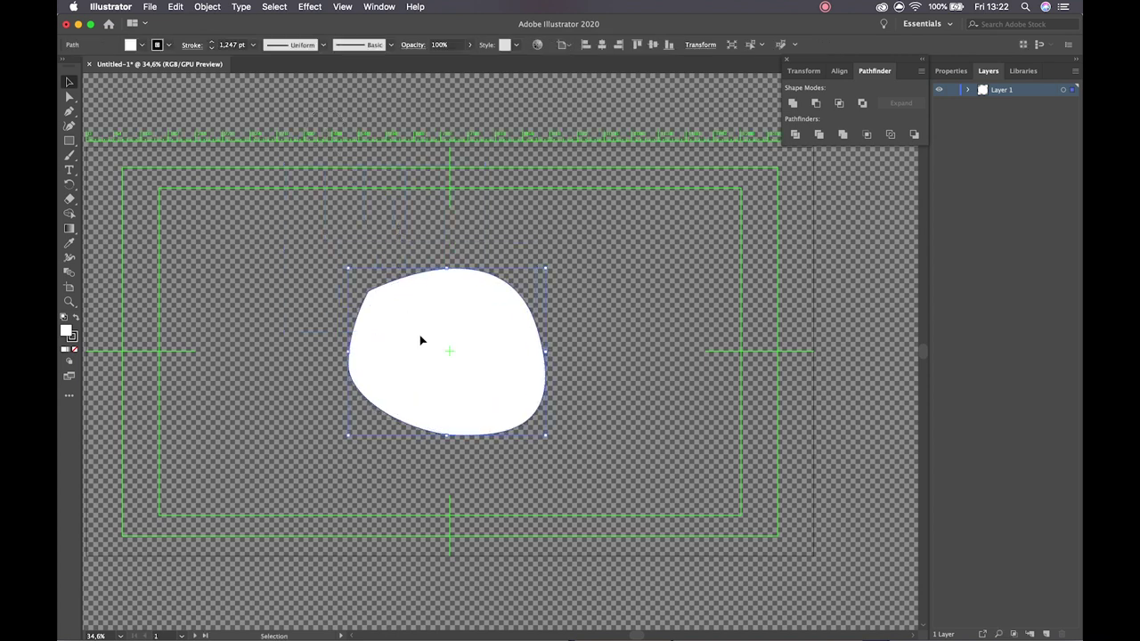
Draw an eight-pointed white star over the artboard's upper-left corner with the Star tool.
left_click(69, 141)
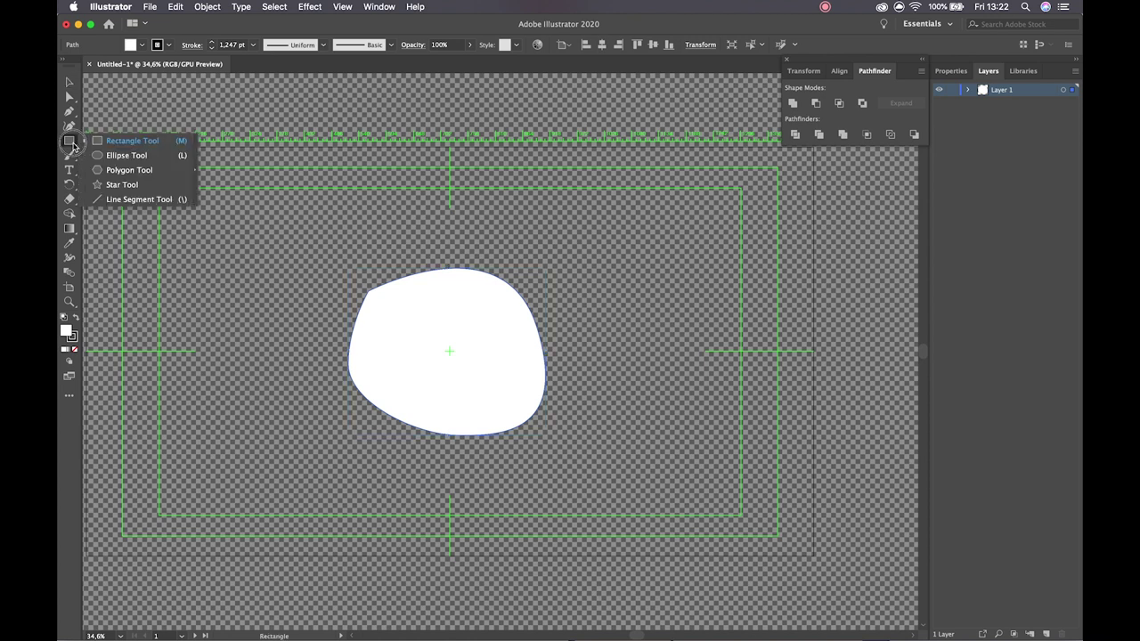
left_click(122, 185)
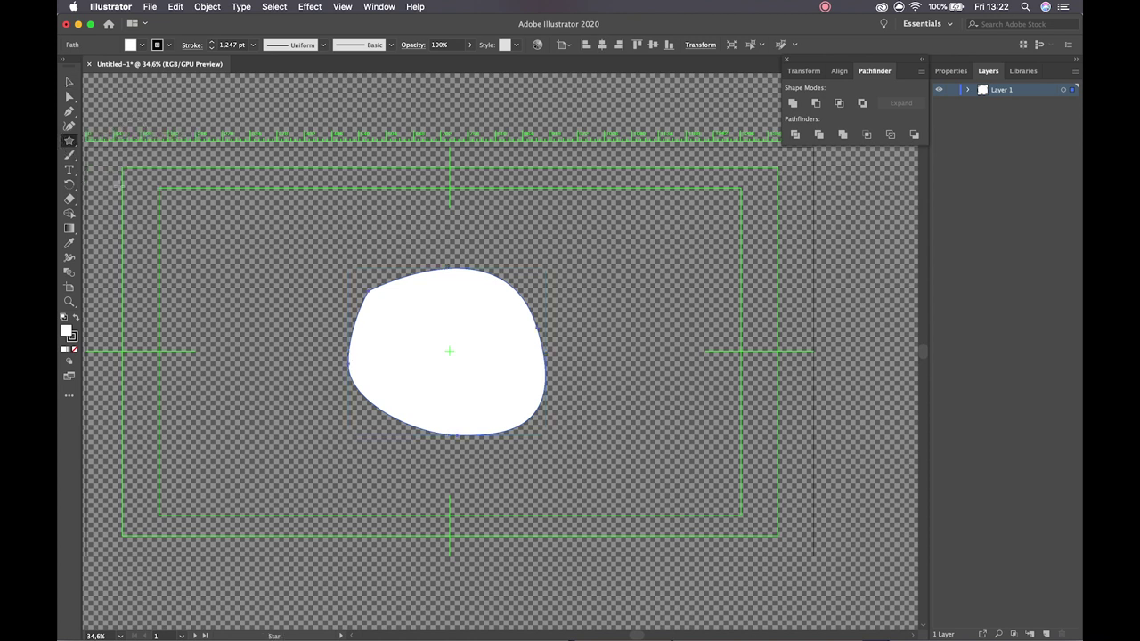
left_click_drag(225, 163, 272, 210)
Select the star together with the white blob and delete both shapes.
key("v")
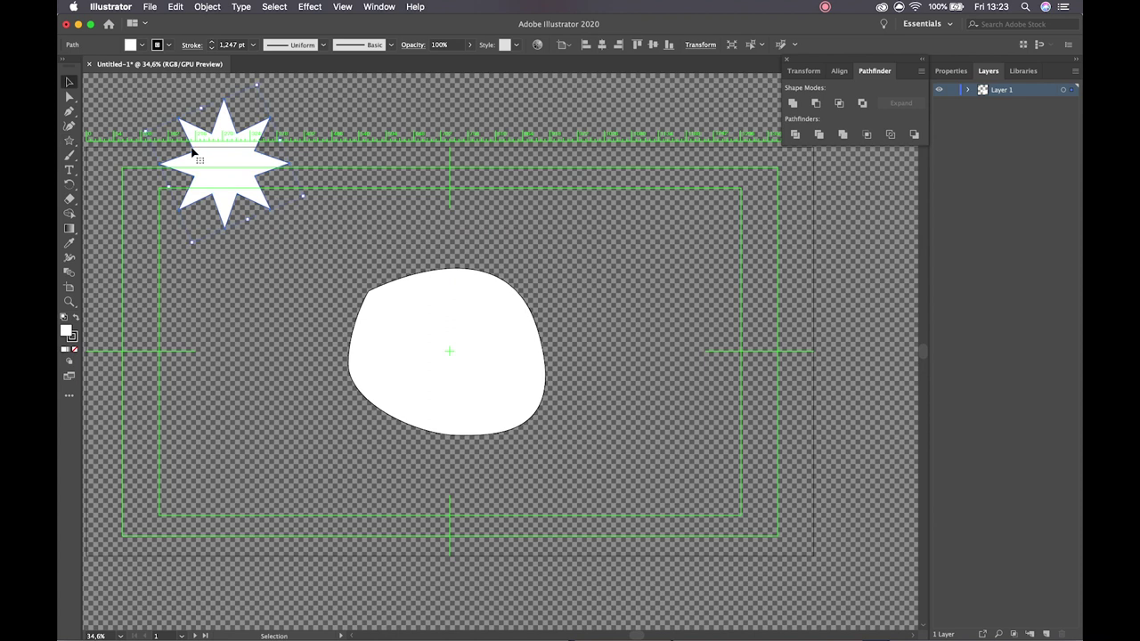
left_click(481, 422, "shift")
key("Delete")
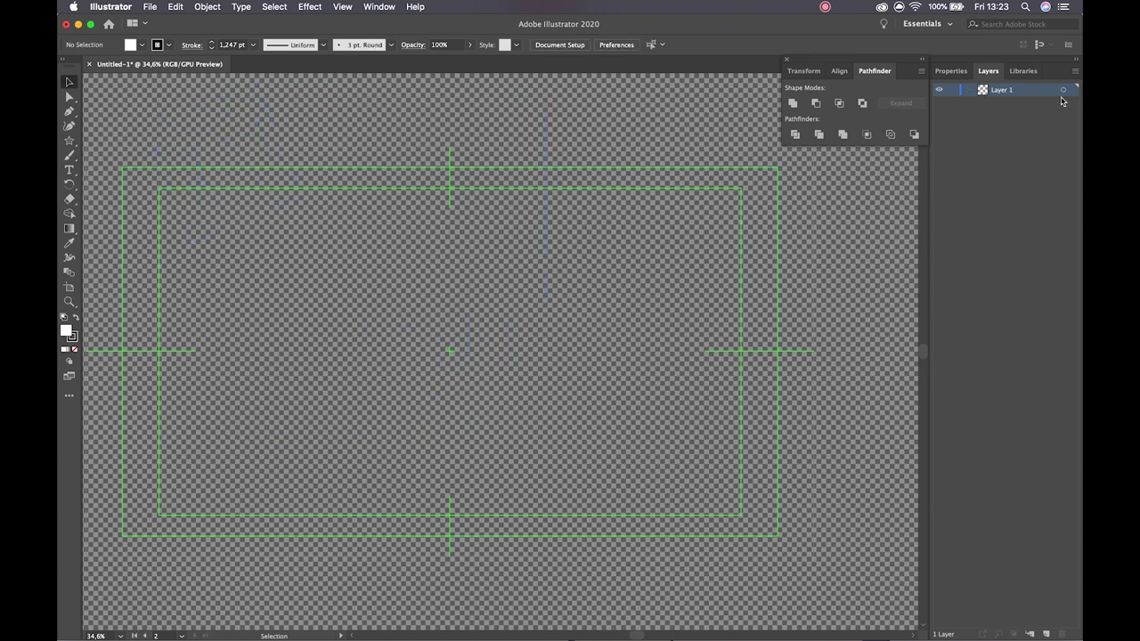
Add a new layer and draw a star on it, varying the number of points and ending with three.
left_click(1045, 633)
left_click(71, 143)
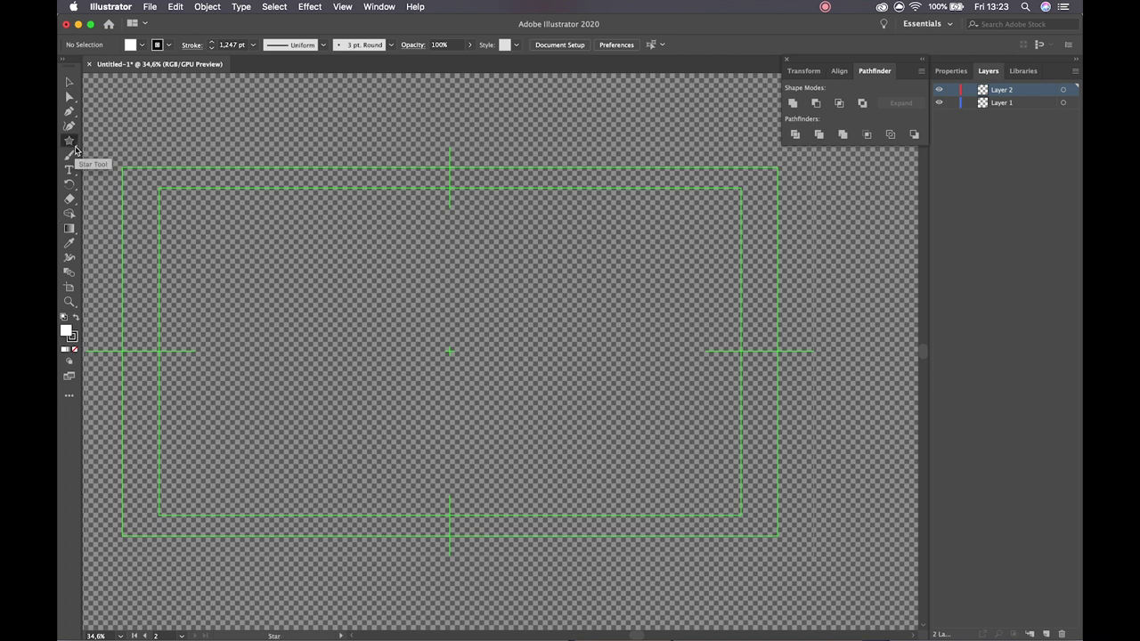
left_click_drag(71, 142, 148, 187)
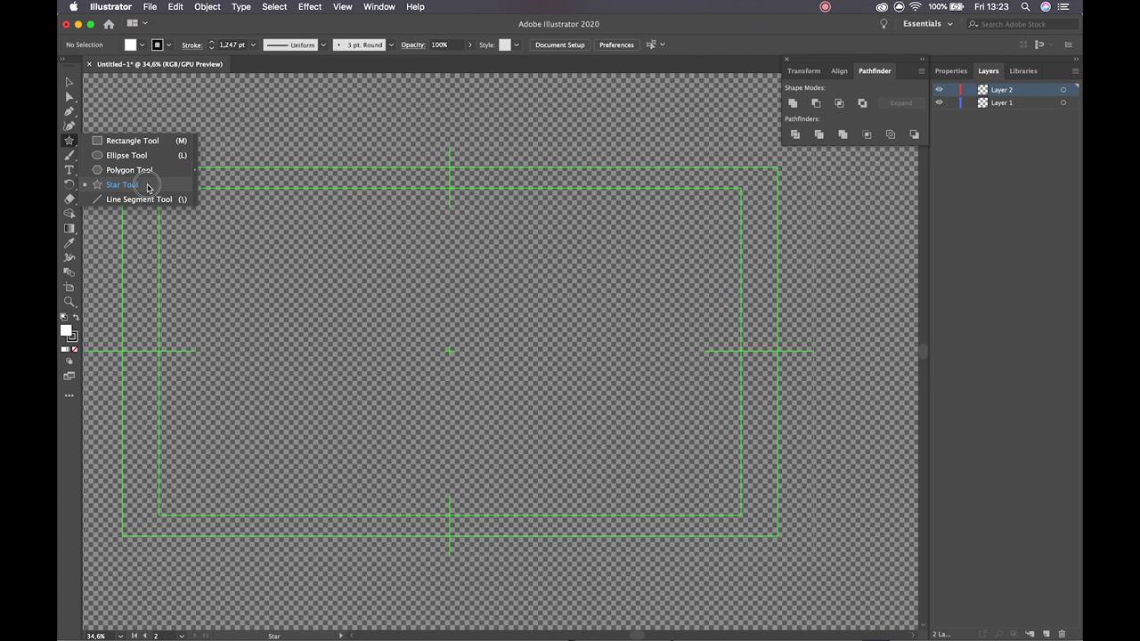
left_click_drag(148, 187, 148, 187)
left_click_drag(369, 252, 420, 302)
key("Up")
key("Up")
key("Up")
key("Up")
key("Up")
key("Up")
key("Up")
key("Down")
key("Down")
key("Down")
key("Down")
key("Down")
key("Down")
key("Down")
key("Down")
key("Down")
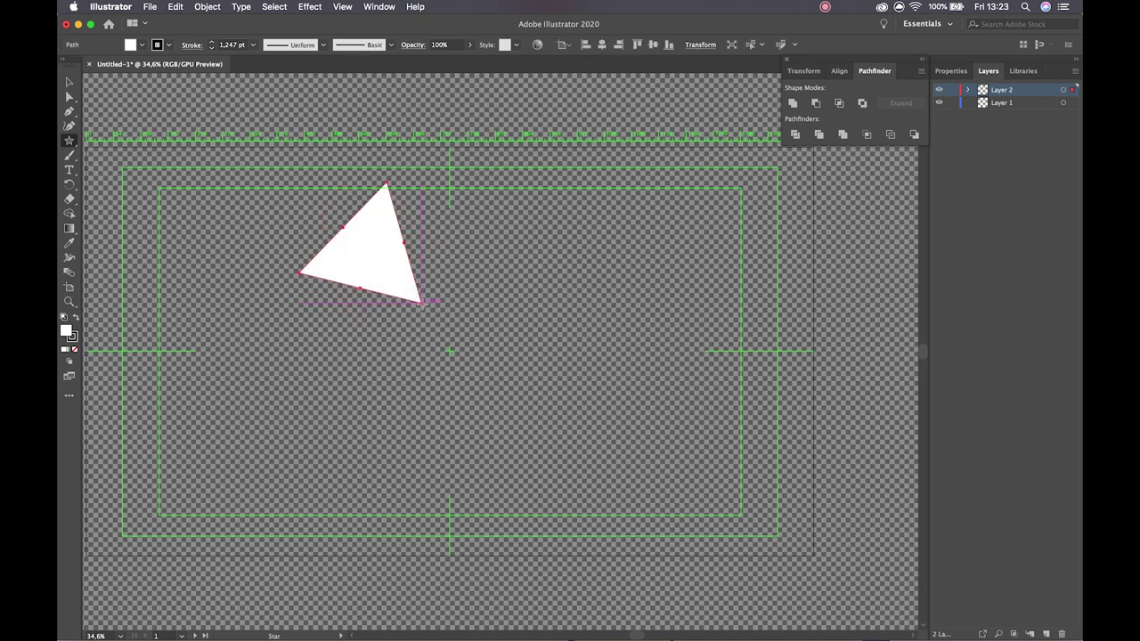
Select the three-pointed star with the Selection tool and delete it.
key("v")
left_click(410, 122)
left_click(383, 223)
key("Delete")
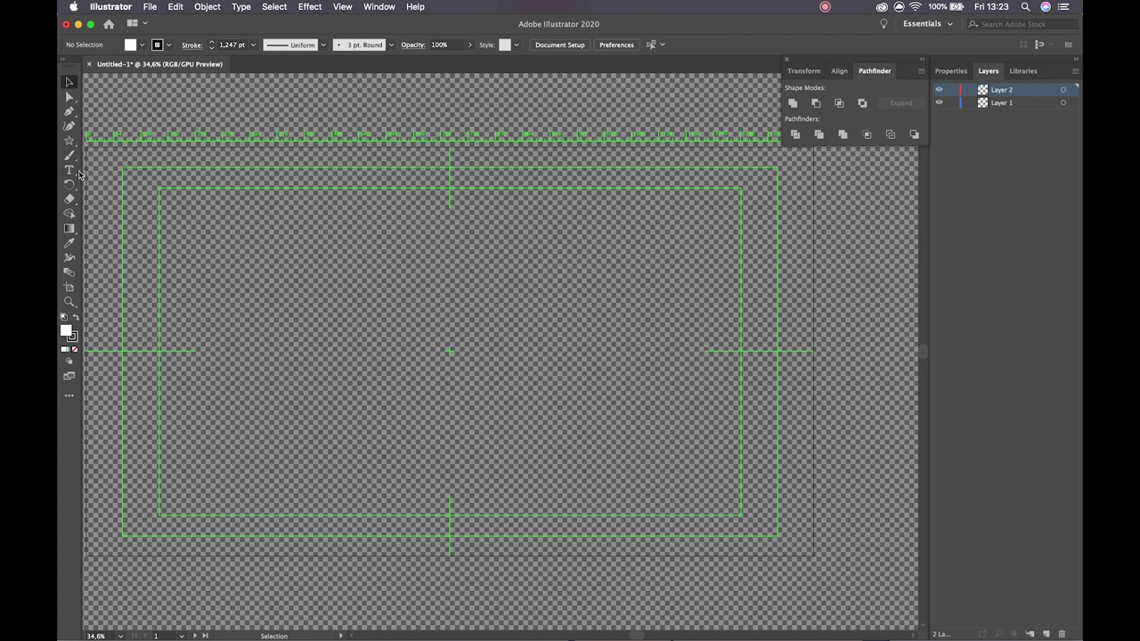
left_click(70, 172)
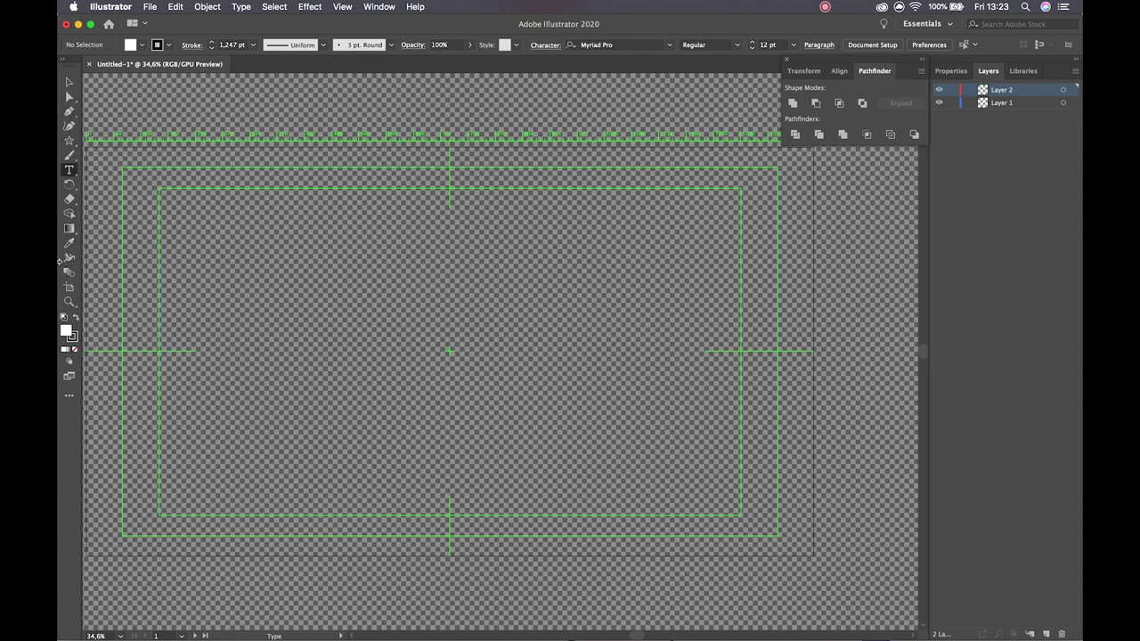
key("v")
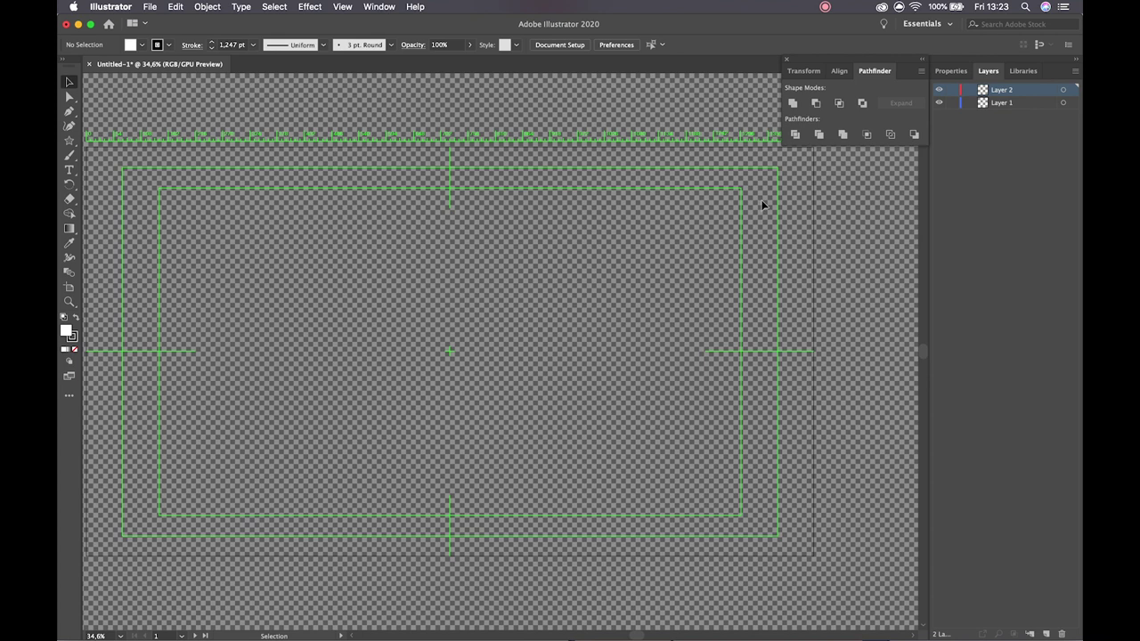
Delete the empty Layer 2 from the document.
left_click(986, 191)
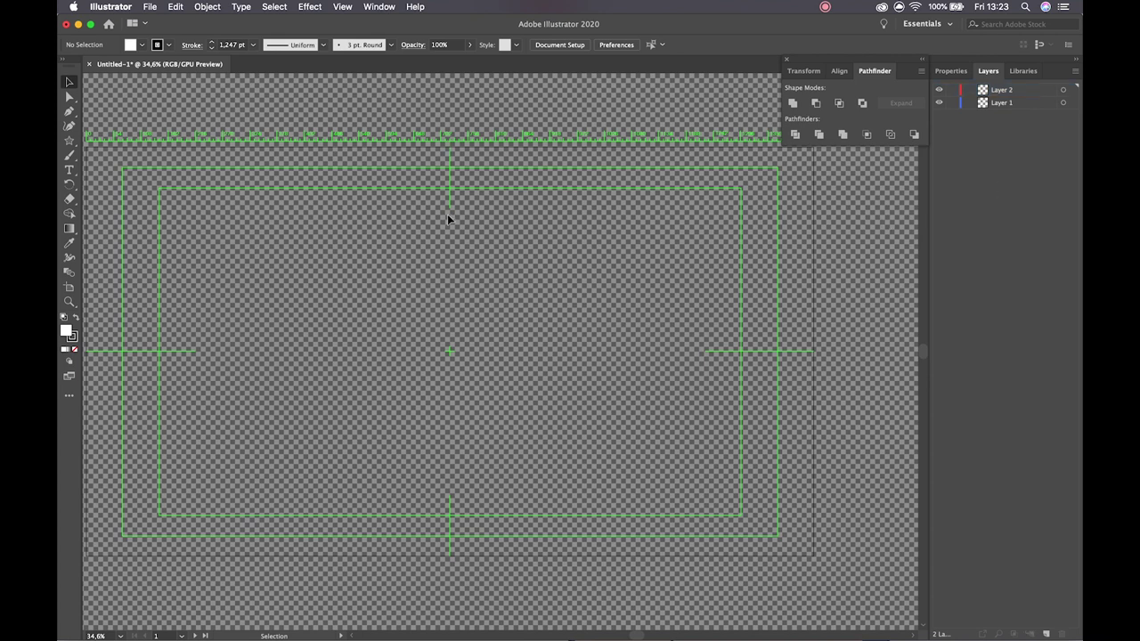
left_click(1016, 91)
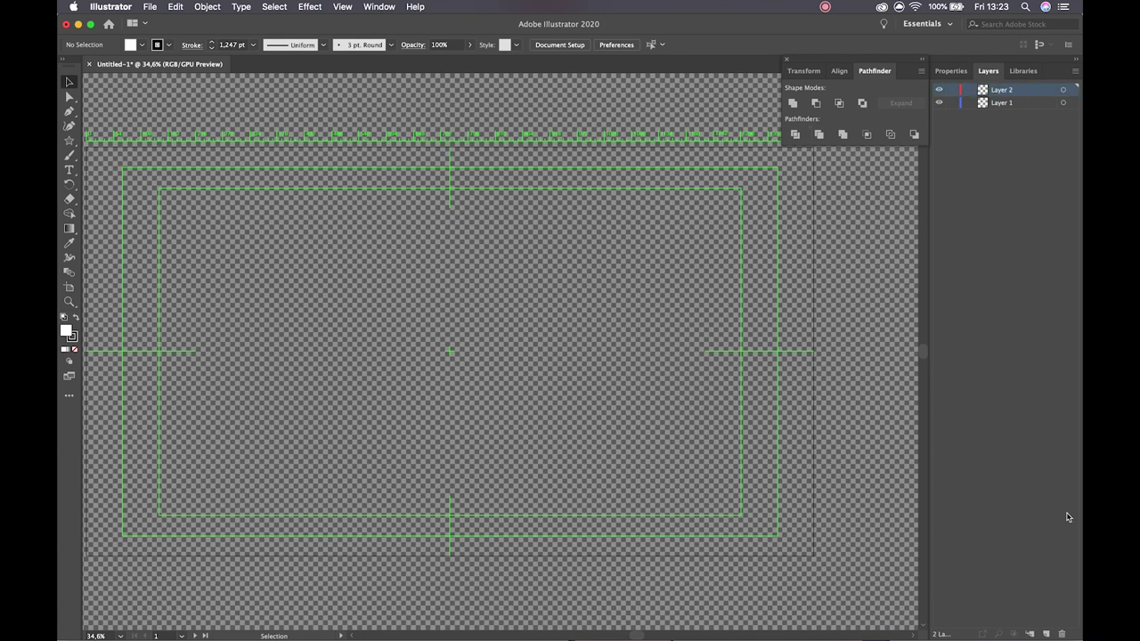
left_click(1062, 633)
left_click(841, 7)
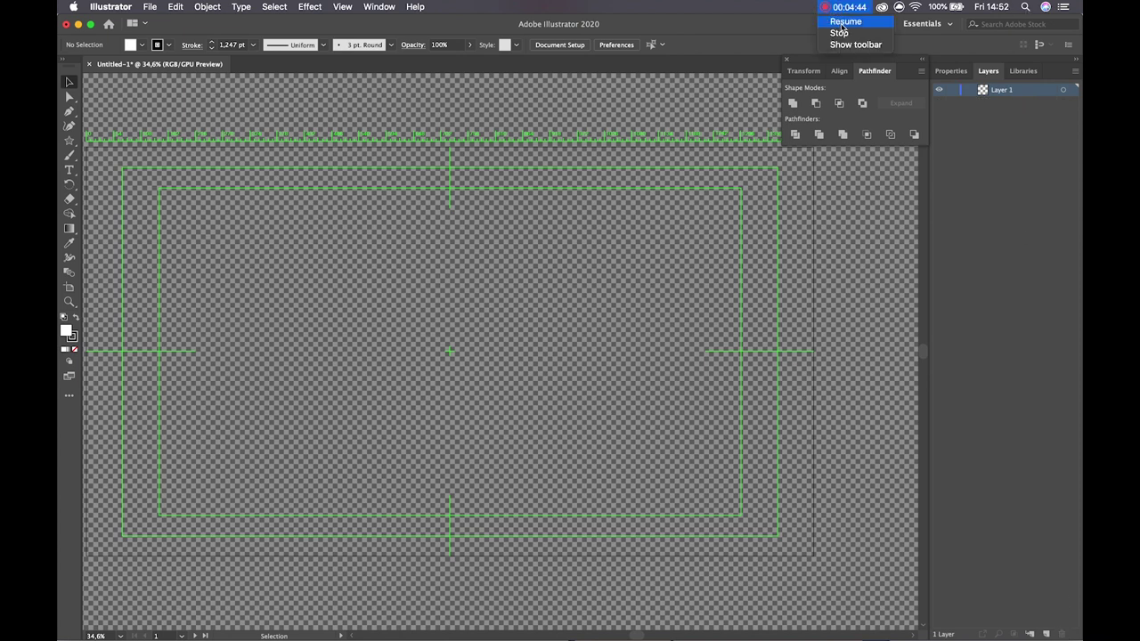
left_click(842, 23)
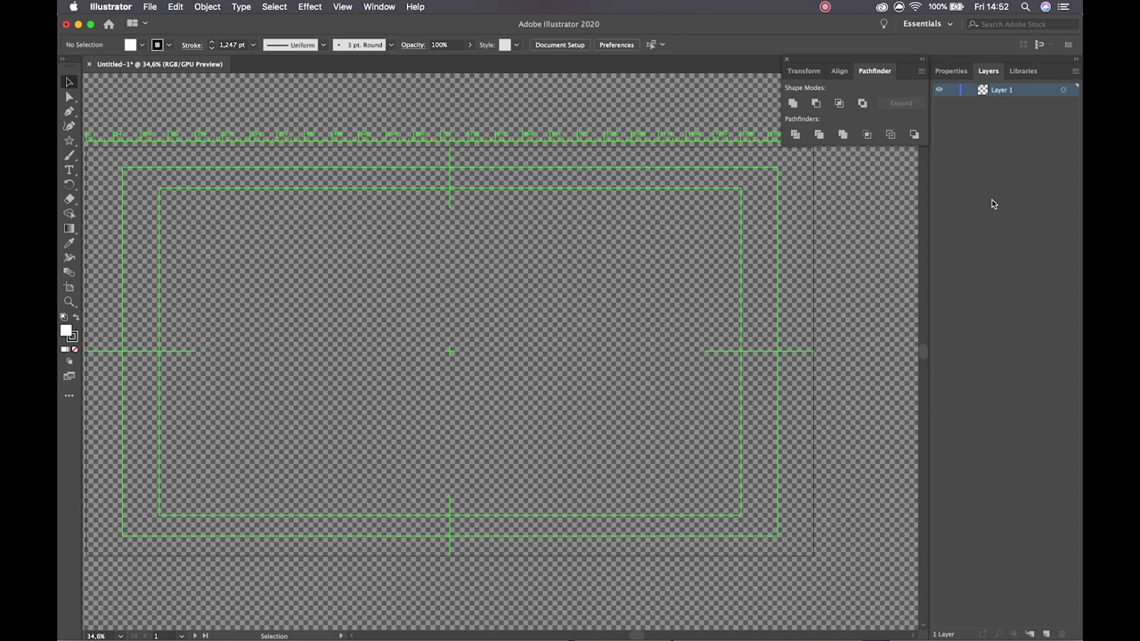
Draw a white rectangle near the centre of the artboard with the Rectangle tool and expand Layer 1 to list its contents.
left_click(75, 141)
left_click(132, 141)
left_click_drag(292, 247, 421, 358)
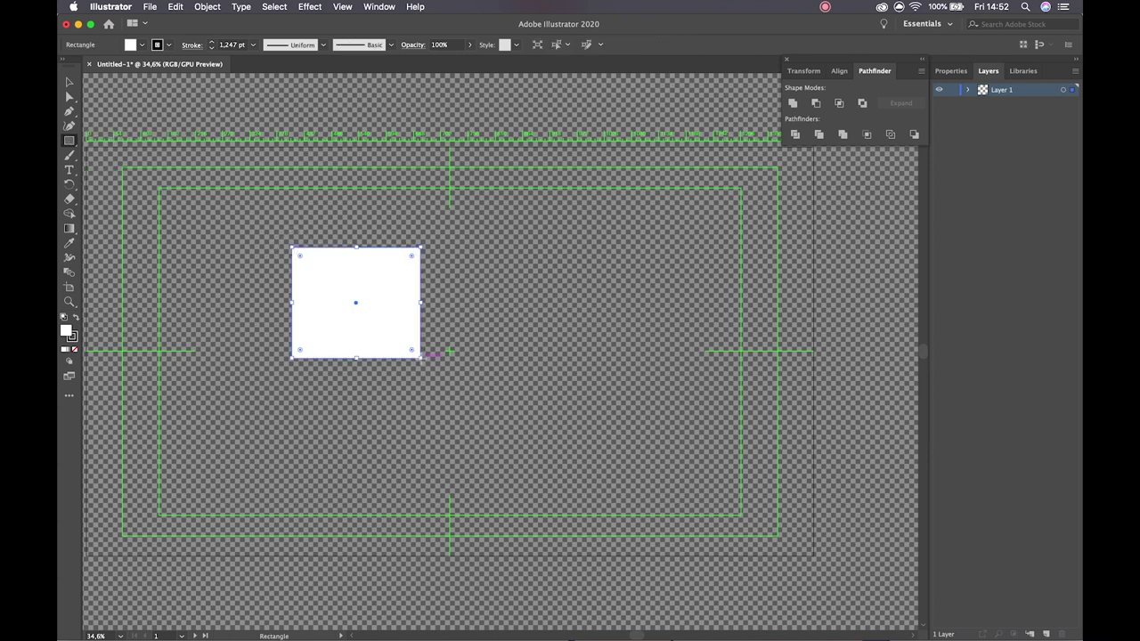
left_click(968, 91)
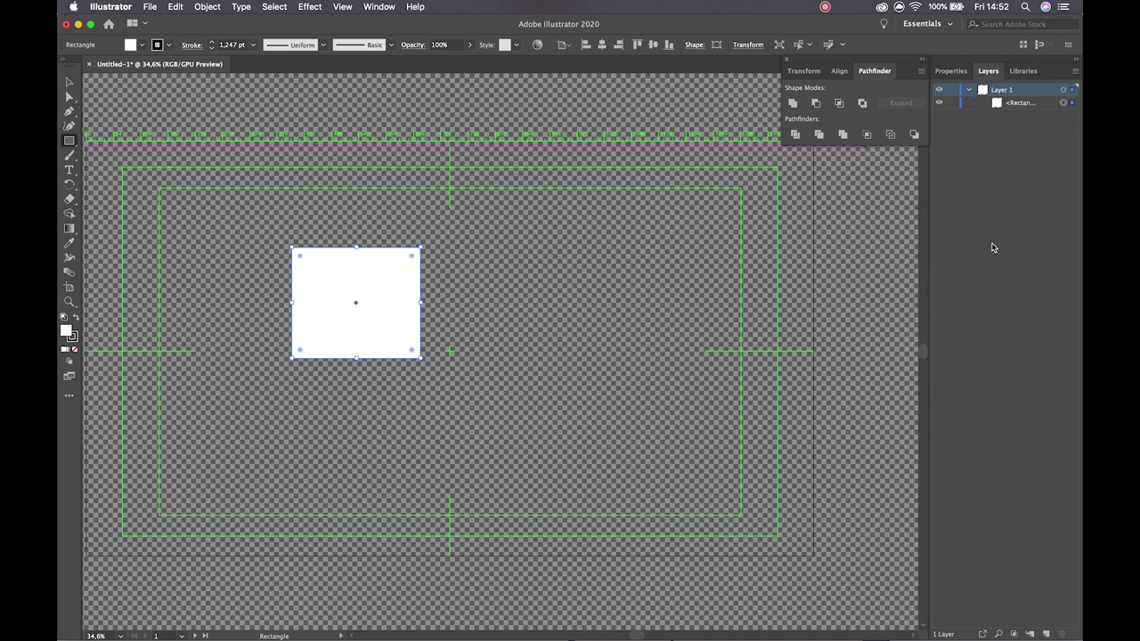
Draw three more white rectangles of different sizes on the artboard and add a sublayer inside Layer 1.
left_click_drag(585, 241, 620, 267)
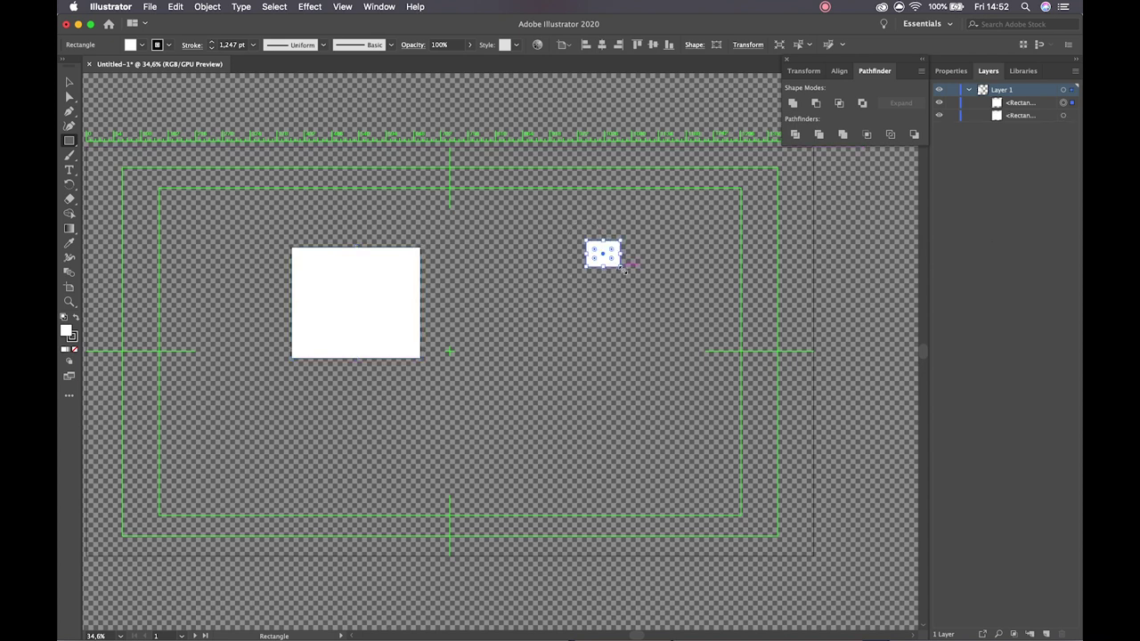
left_click_drag(460, 160, 530, 188)
left_click_drag(521, 302, 583, 418)
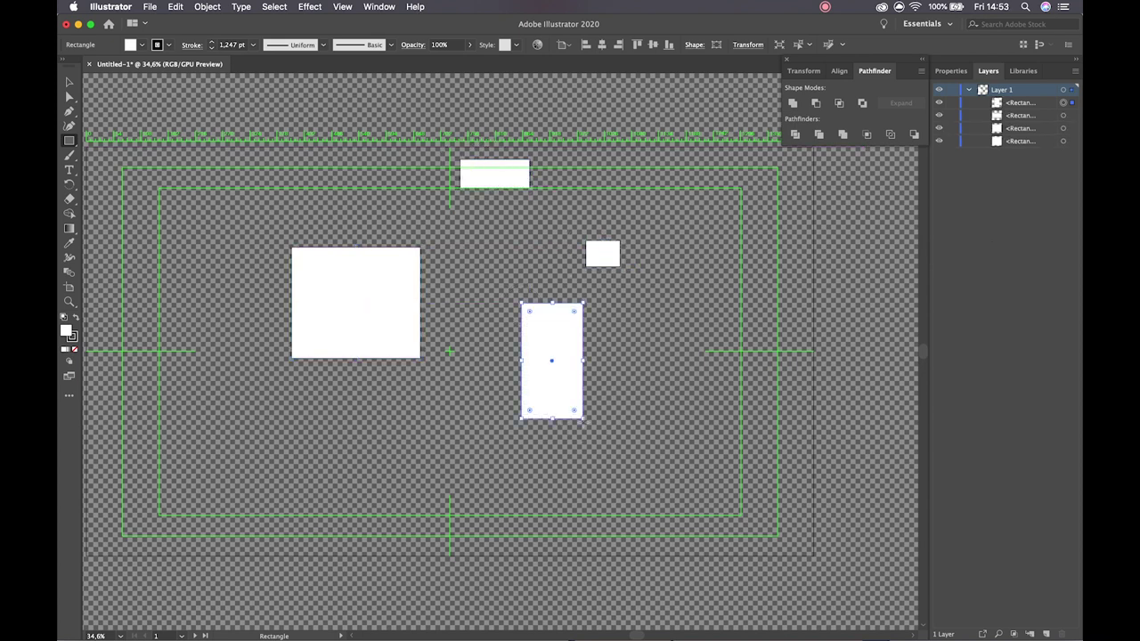
left_click(1030, 633)
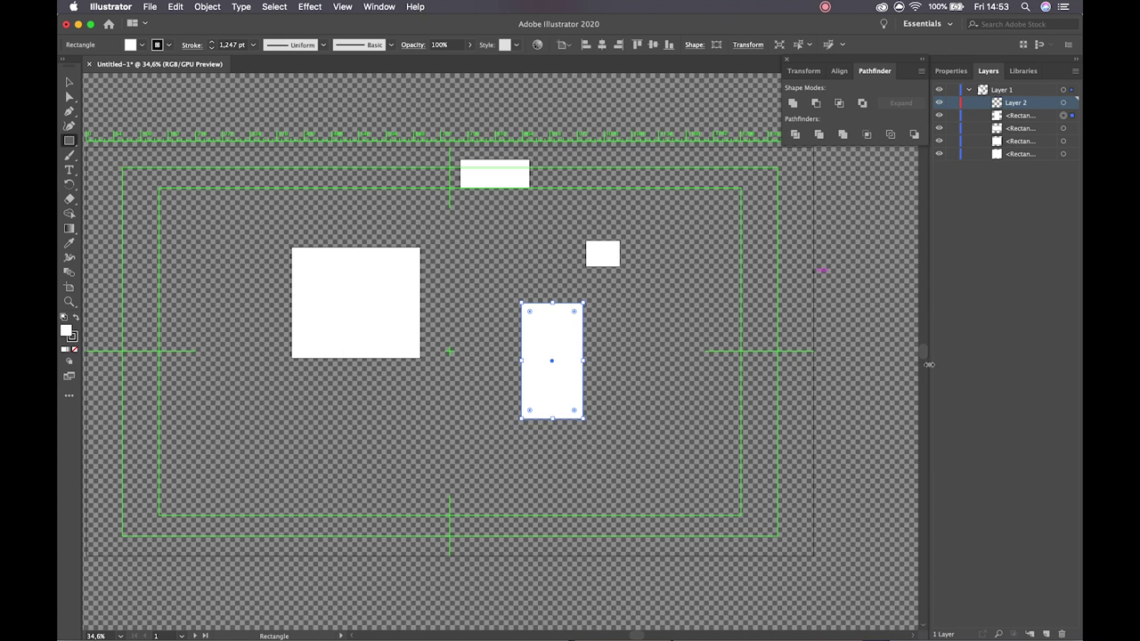
Widen the Layers panel and close the floating Pathfinder panel that covers it.
left_click_drag(929, 364, 766, 405)
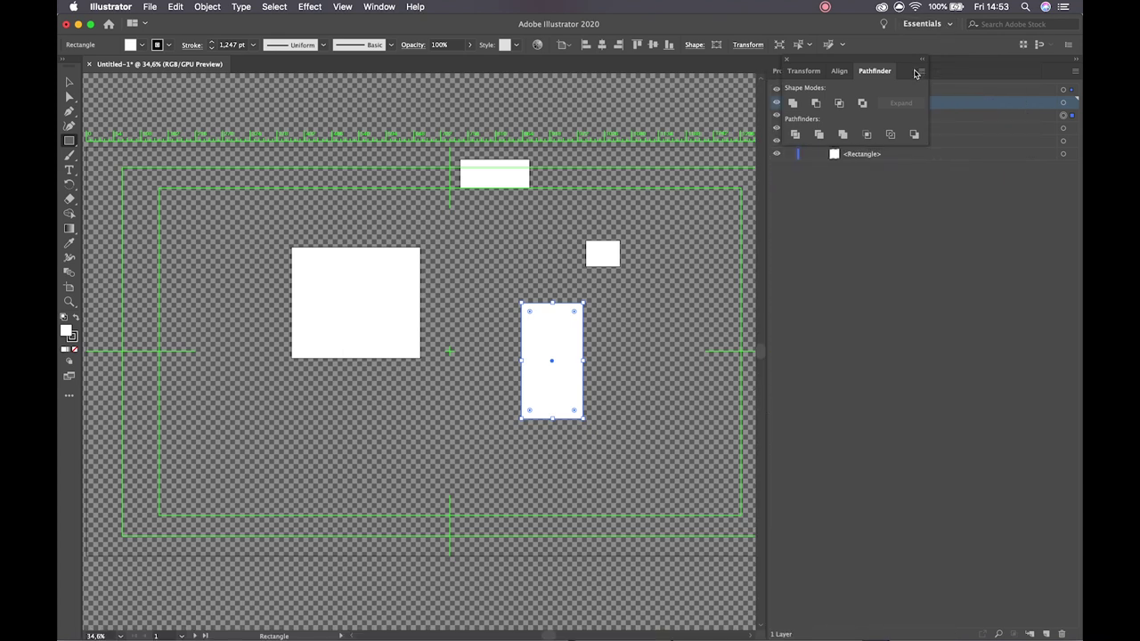
left_click(786, 59)
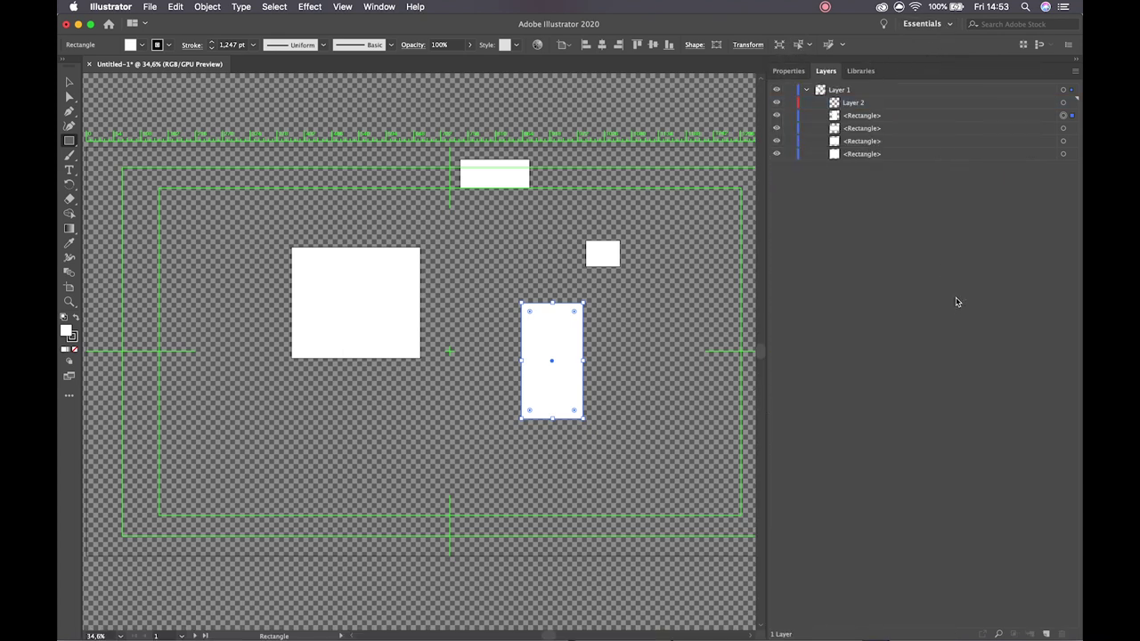
Select the Layer 2 sublayer and add nine more sublayers, each nested inside the previous one.
left_click(893, 103)
mouse_move(1038, 634)
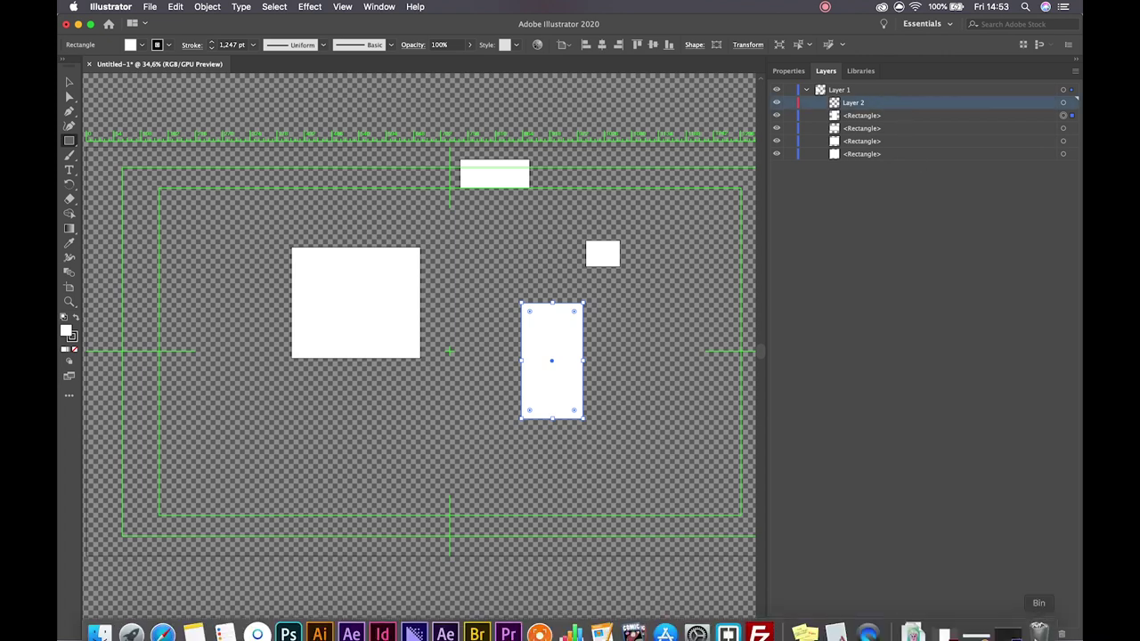
left_click(1030, 633)
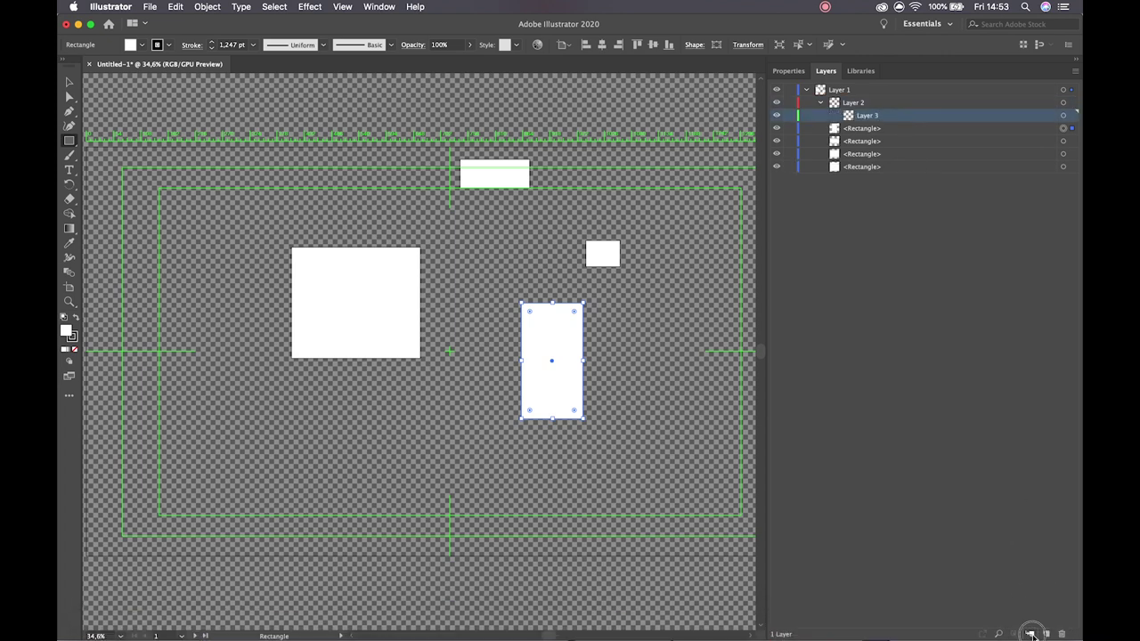
left_click(1030, 633)
left_click(1030, 633)
left_click(1030, 633)
left_click(1030, 633)
left_click(1030, 633)
left_click(1030, 633)
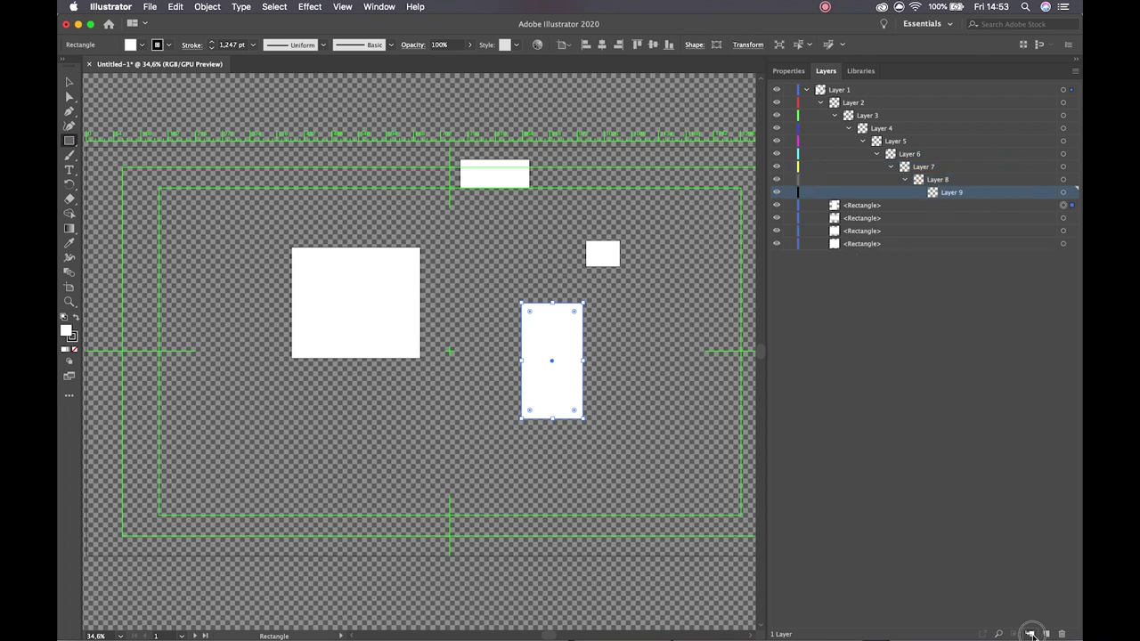
left_click(1030, 633)
left_click(1030, 633)
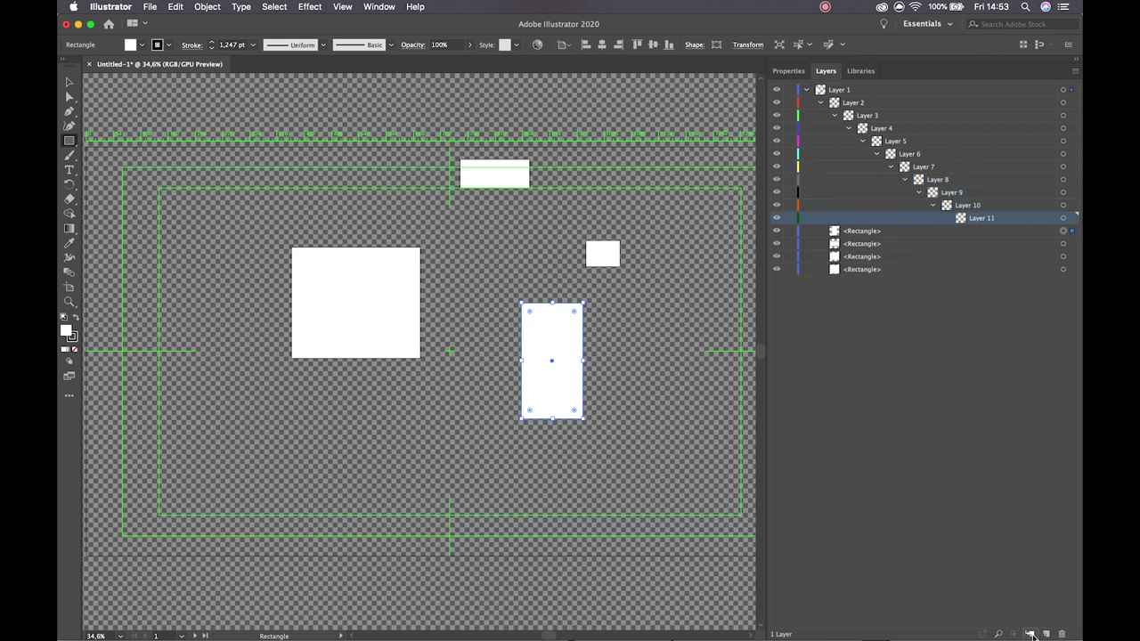
Select Layer 2 with its nested sublayers together with the four rectangles and delete them all.
left_click(951, 270)
left_click(873, 102, "shift")
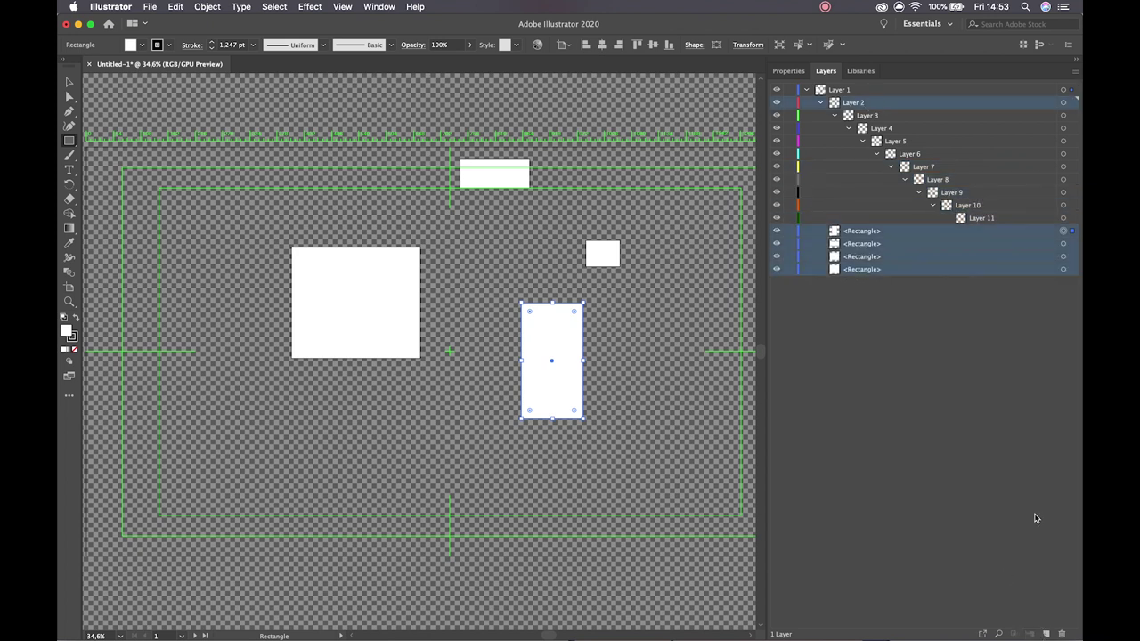
left_click(1061, 633)
Add a new sublayer inside Layer 1 and narrow the Layers panel to show the whole artboard.
left_click(922, 95)
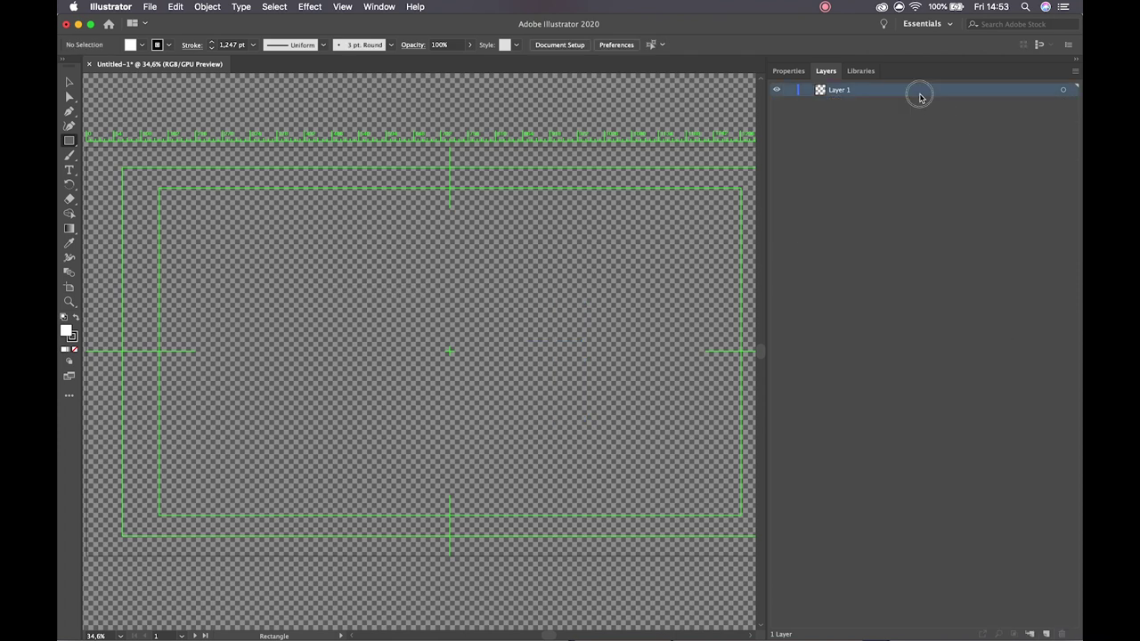
left_click(1029, 634)
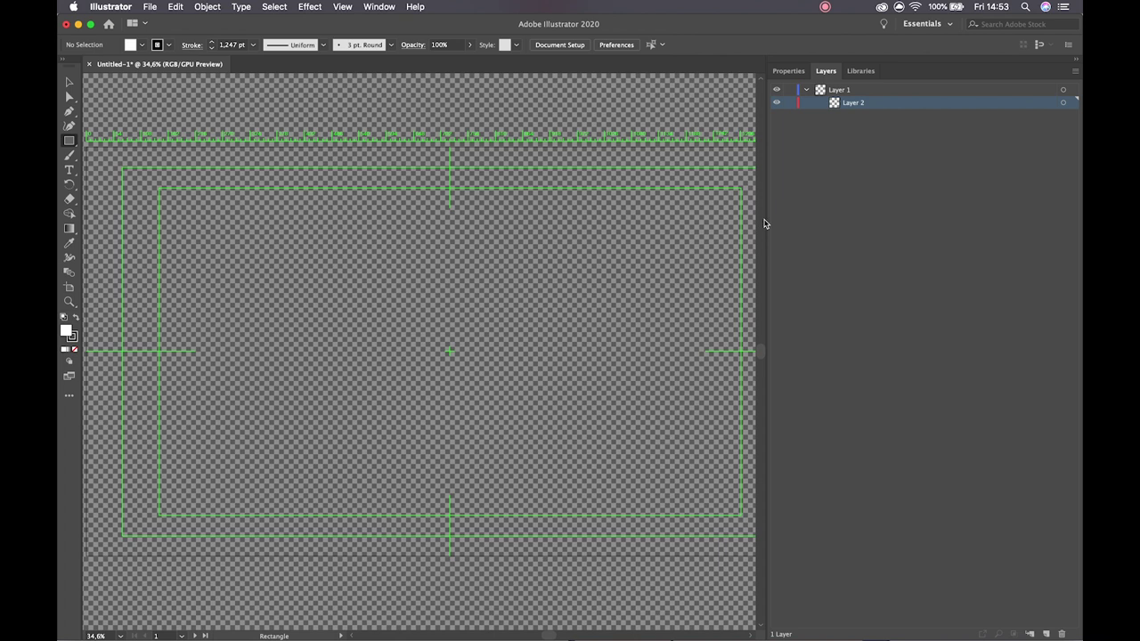
left_click_drag(765, 219, 876, 219)
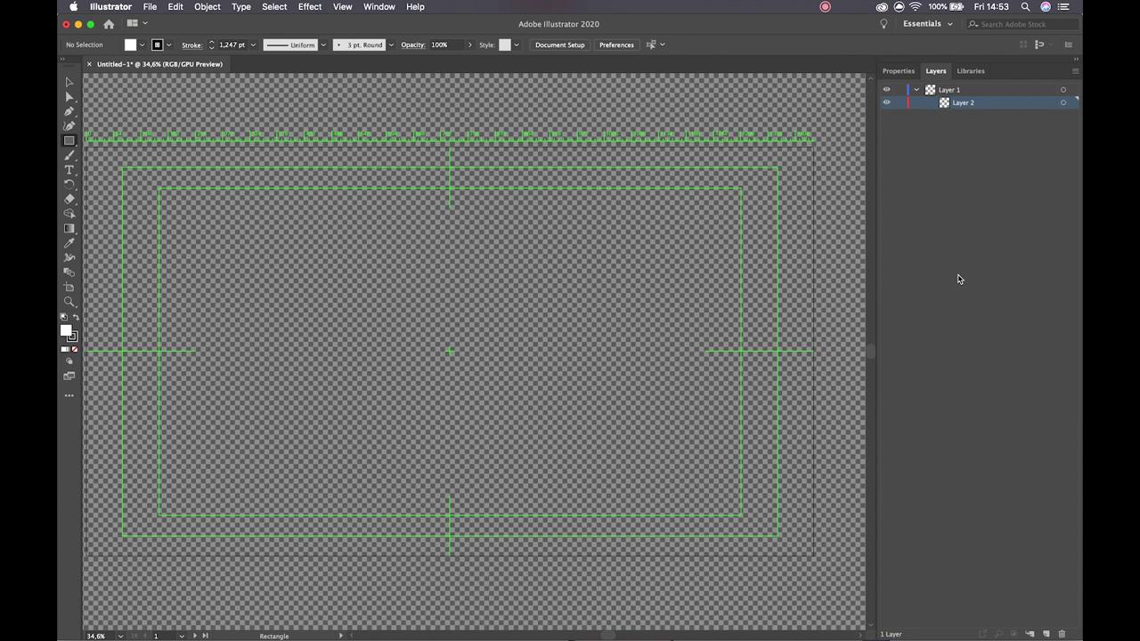
Rename Layer 1 as Example.
left_click(933, 92)
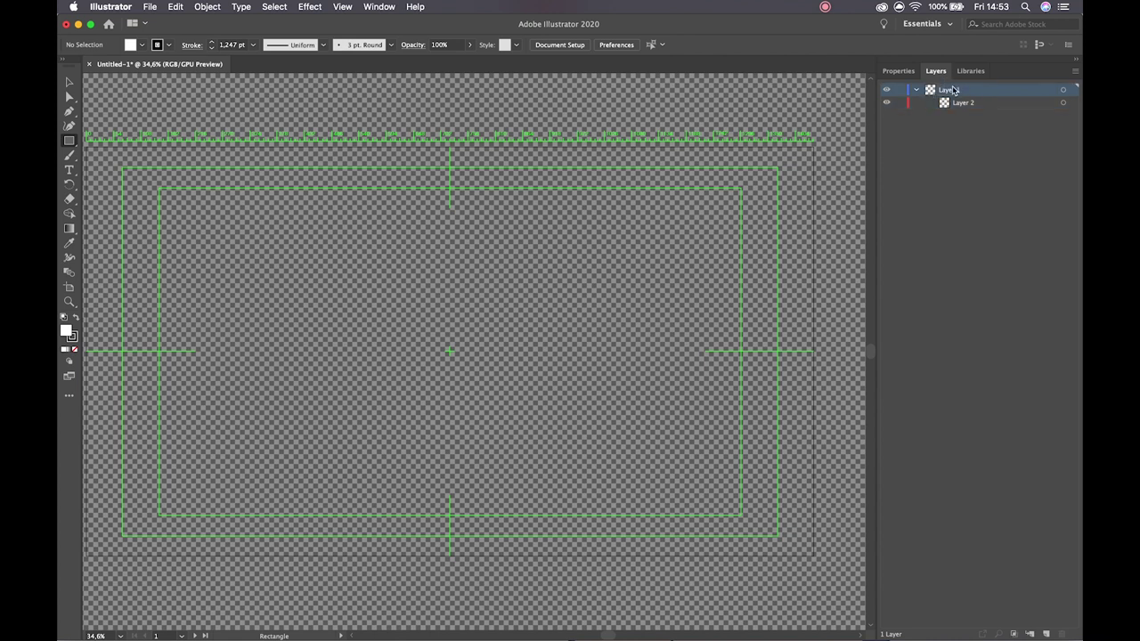
double_click(949, 91)
type("Example")
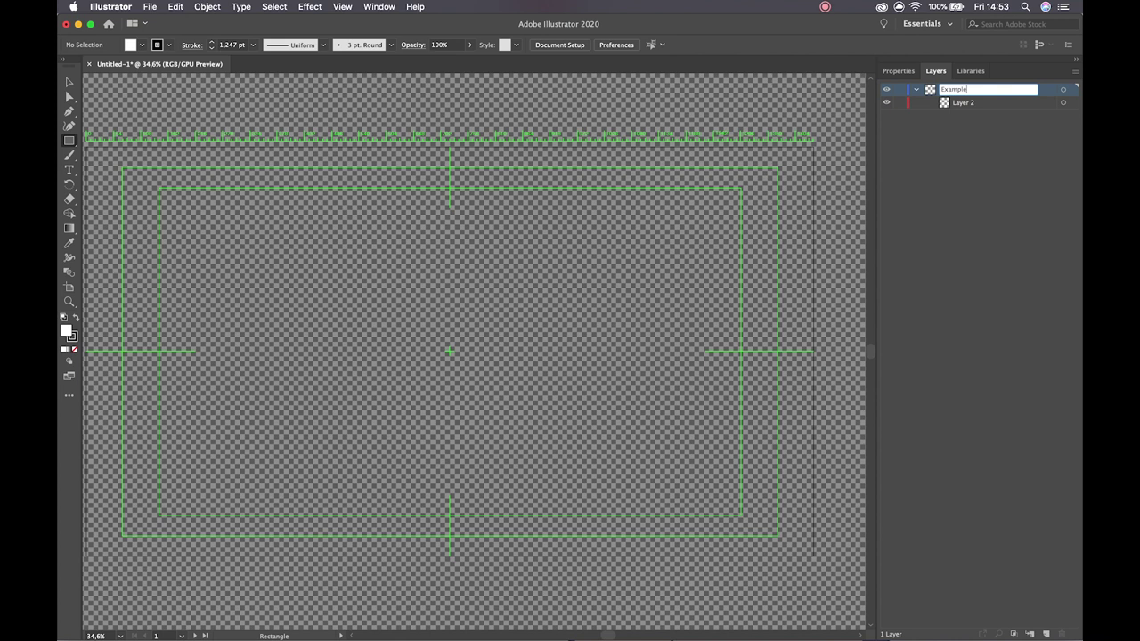
key("Return")
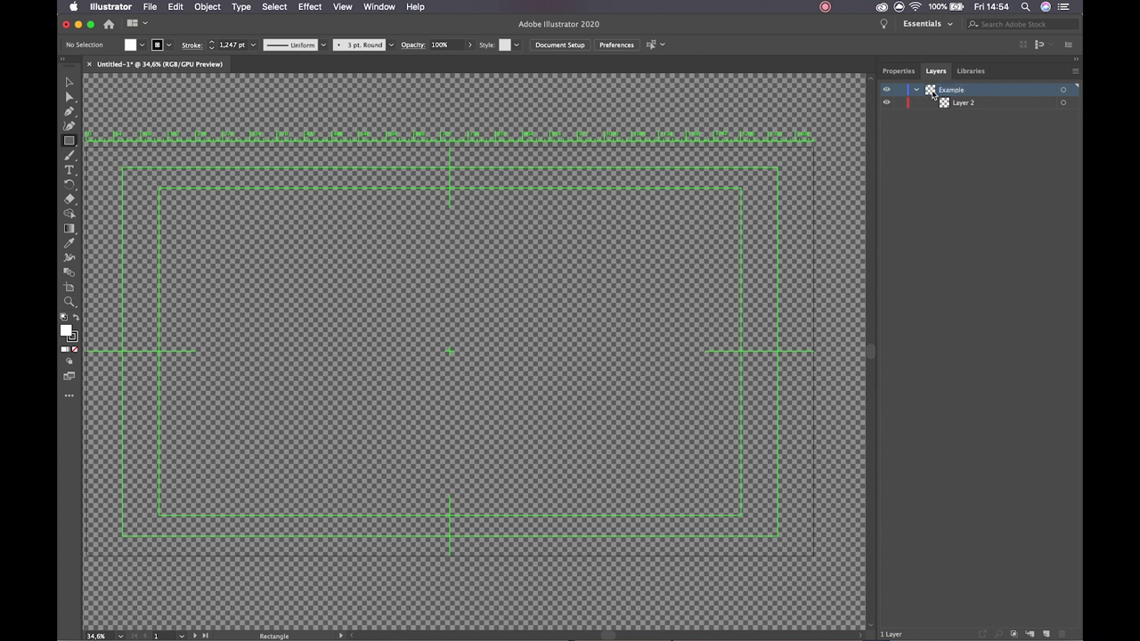
Set the Example layer's colour to Green in its layer options and draw a white rectangle on it.
double_click(932, 93)
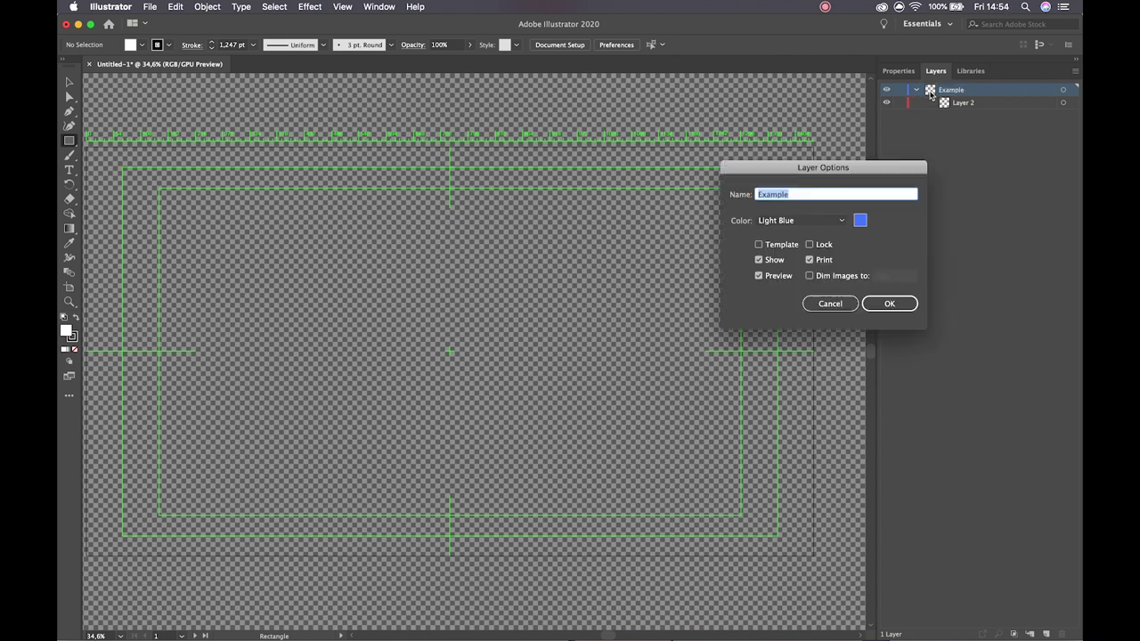
left_click_drag(796, 165, 739, 80)
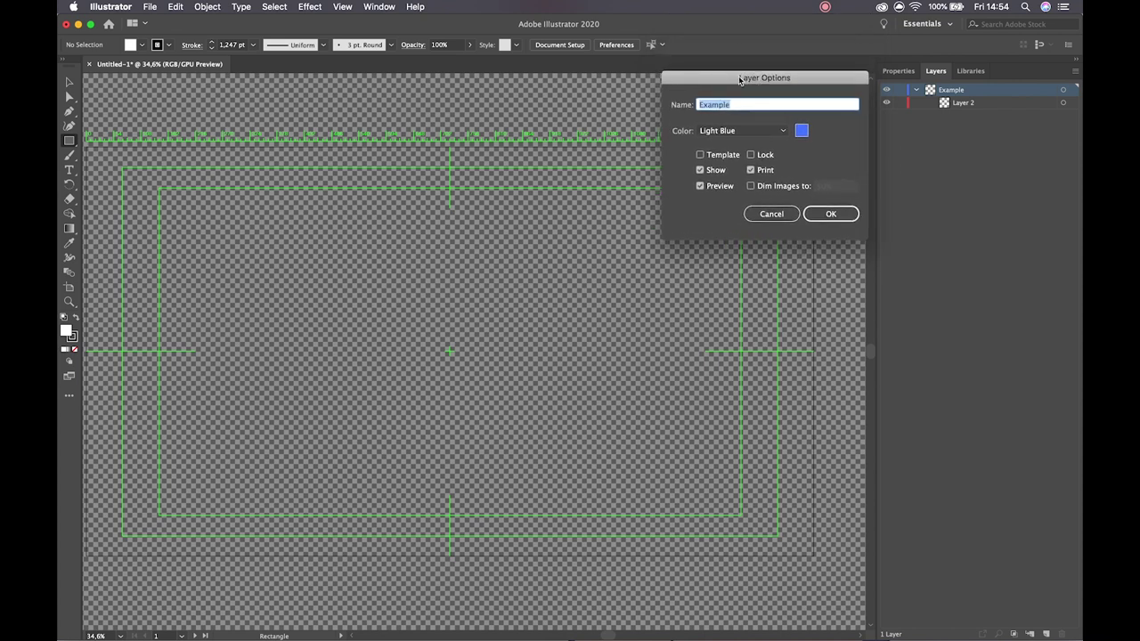
left_click(754, 134)
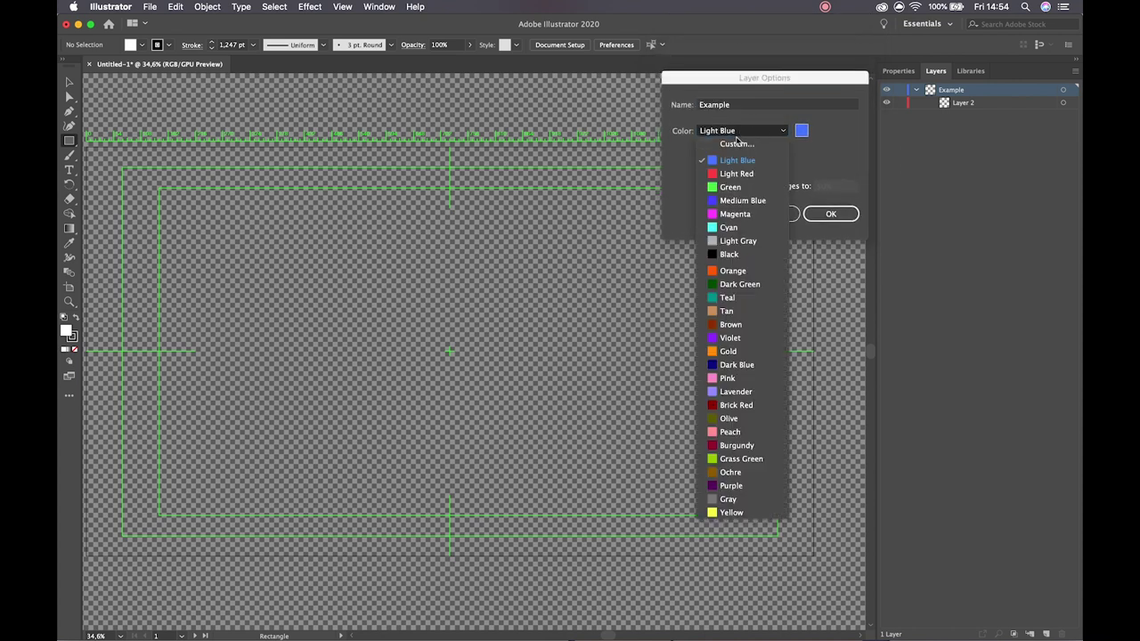
left_click(750, 188)
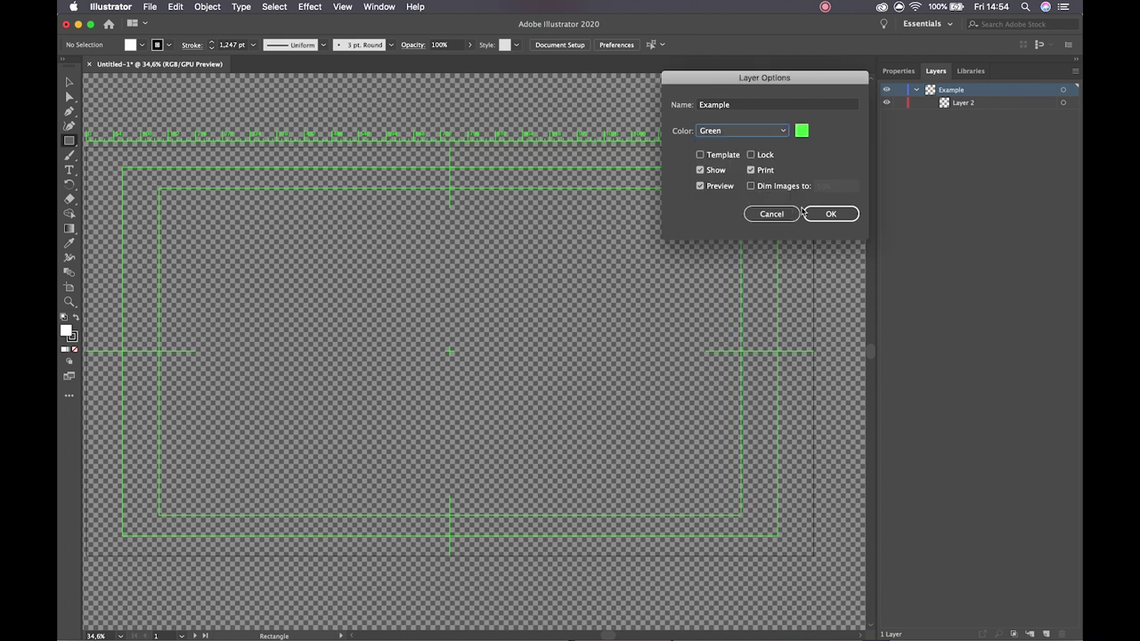
left_click(805, 214)
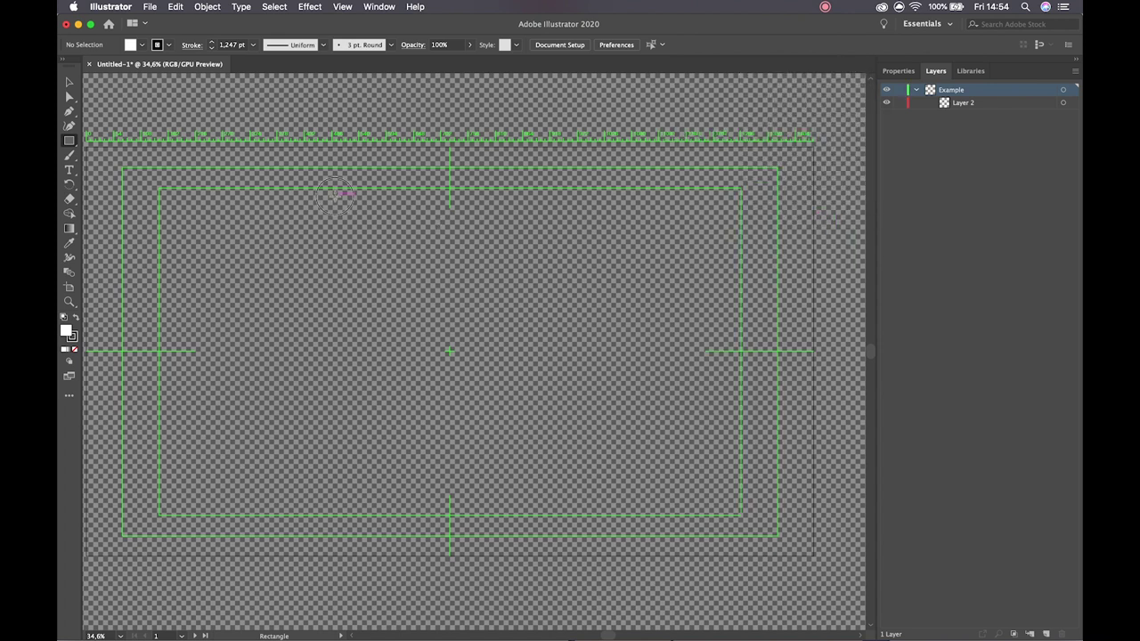
left_click_drag(335, 195, 504, 350)
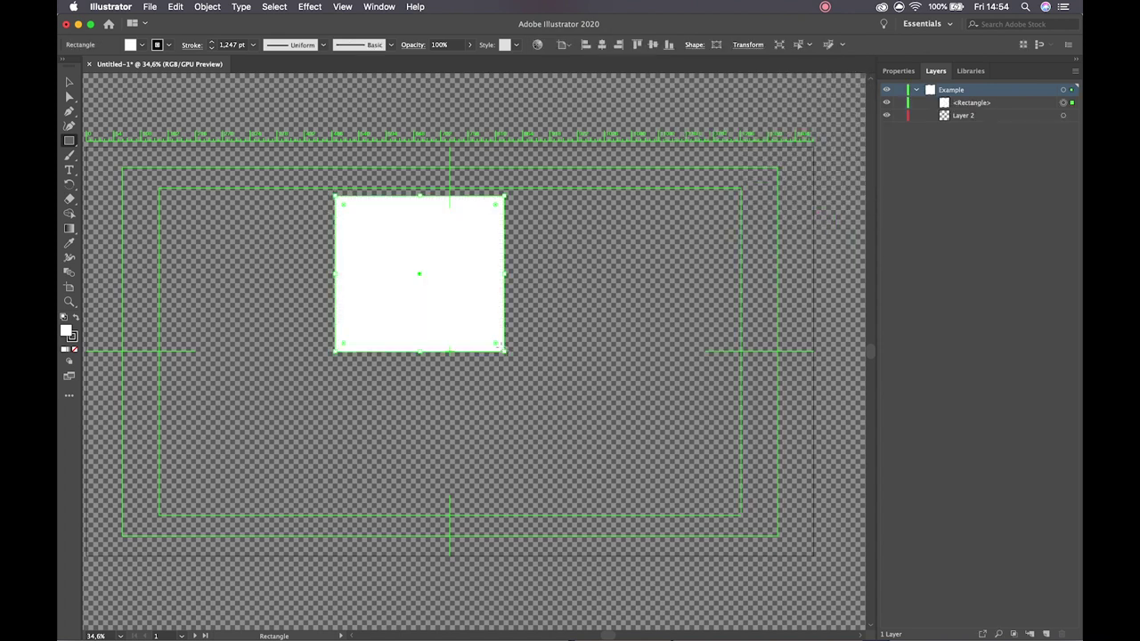
Change the Example layer's colour to Light Red in its layer options.
double_click(931, 90)
left_click(777, 131)
left_click(751, 171)
left_click(821, 214)
Examine the options available for the rectangle inside the Example layer.
left_click(945, 103)
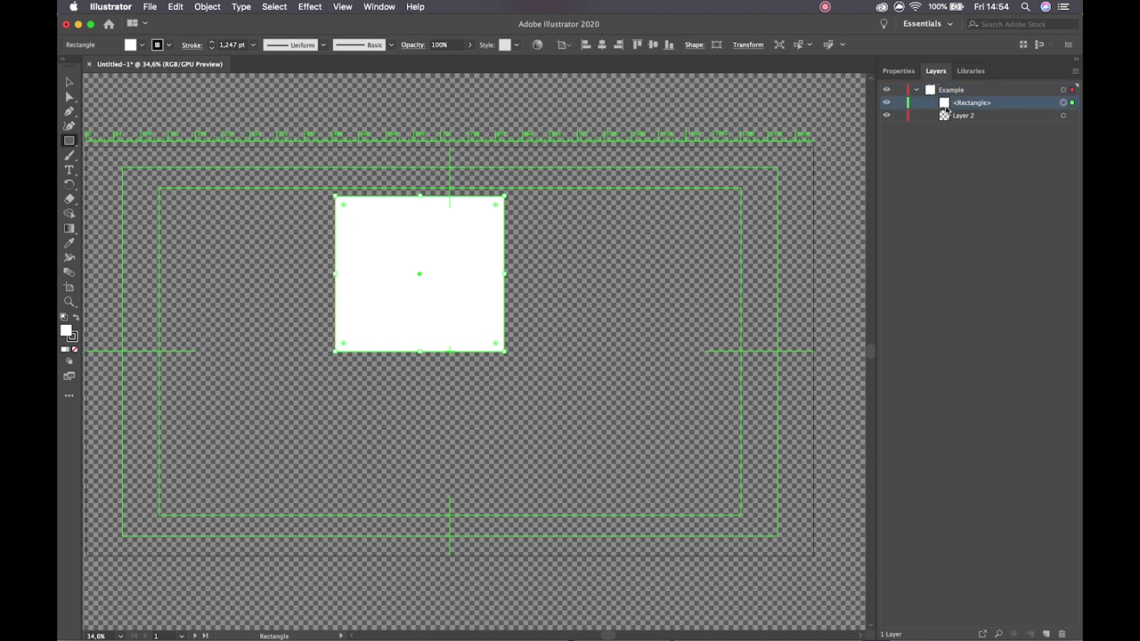
double_click(943, 103)
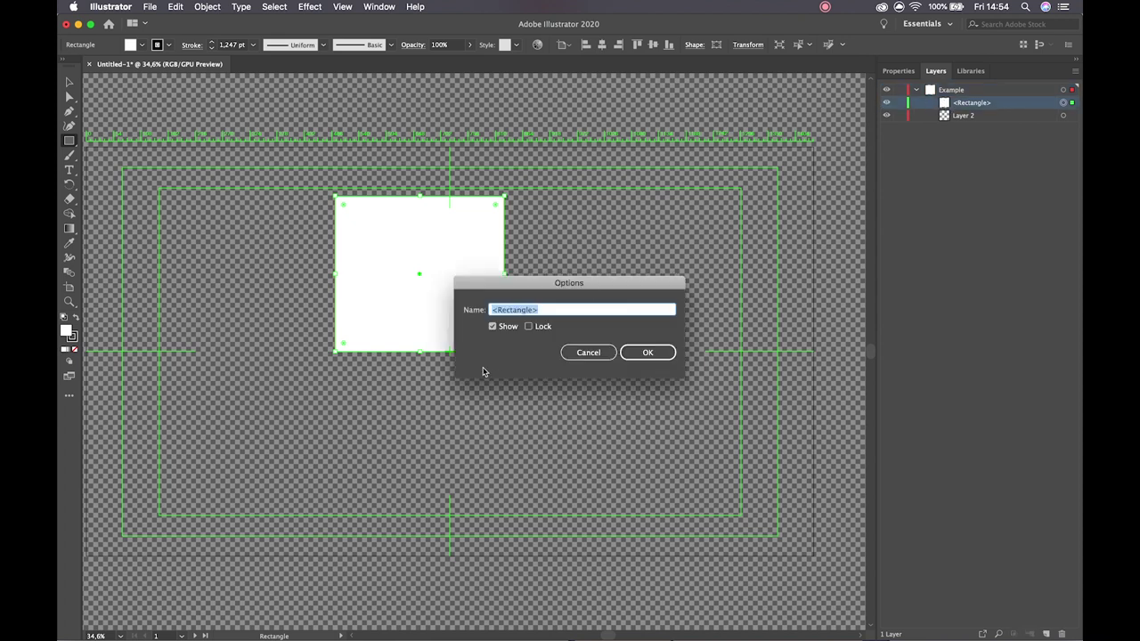
left_click(626, 349)
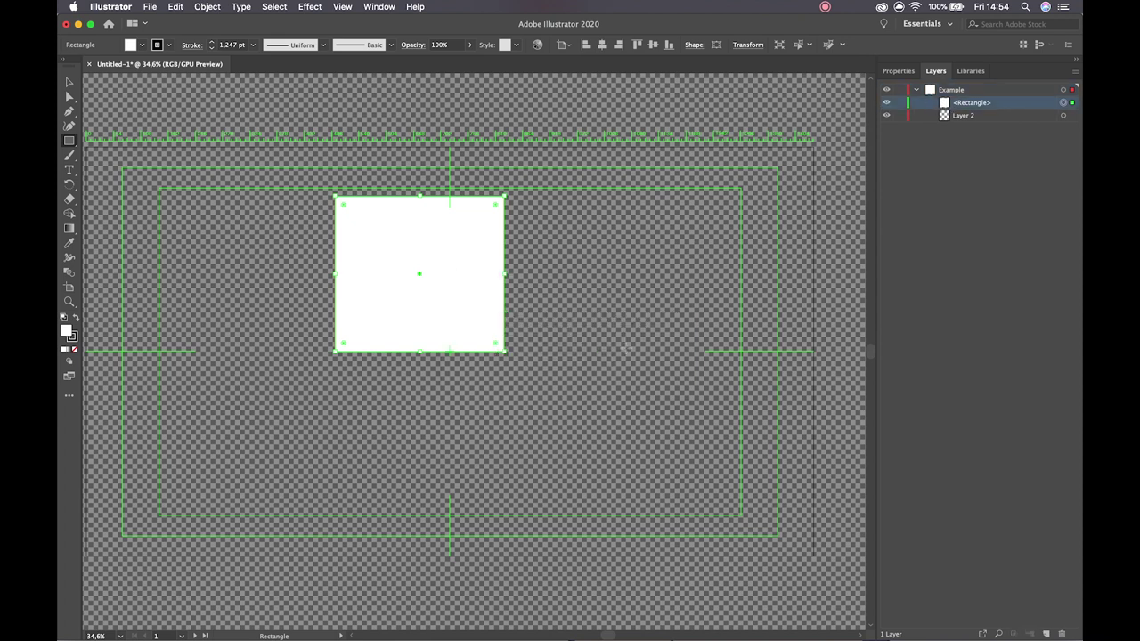
double_click(944, 103)
left_click(634, 351)
Replace the rectangle on the Example layer with a larger white square and move it to the artboard's upper middle.
left_click(932, 91)
key("Delete")
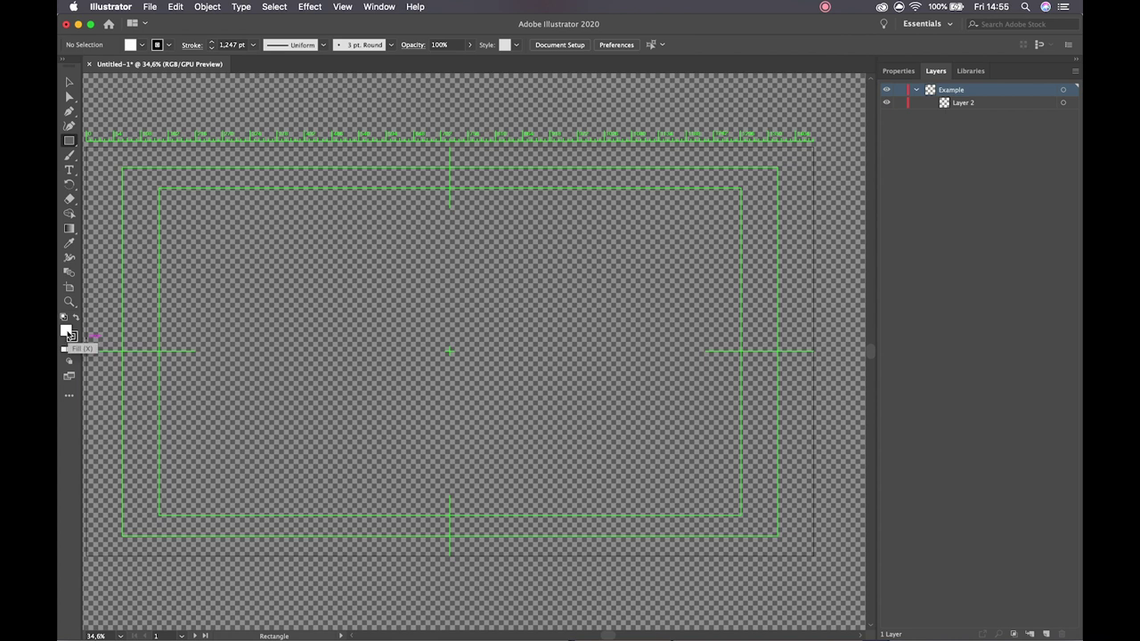
left_click_drag(261, 244, 504, 418)
key("v")
left_click_drag(429, 356, 512, 285)
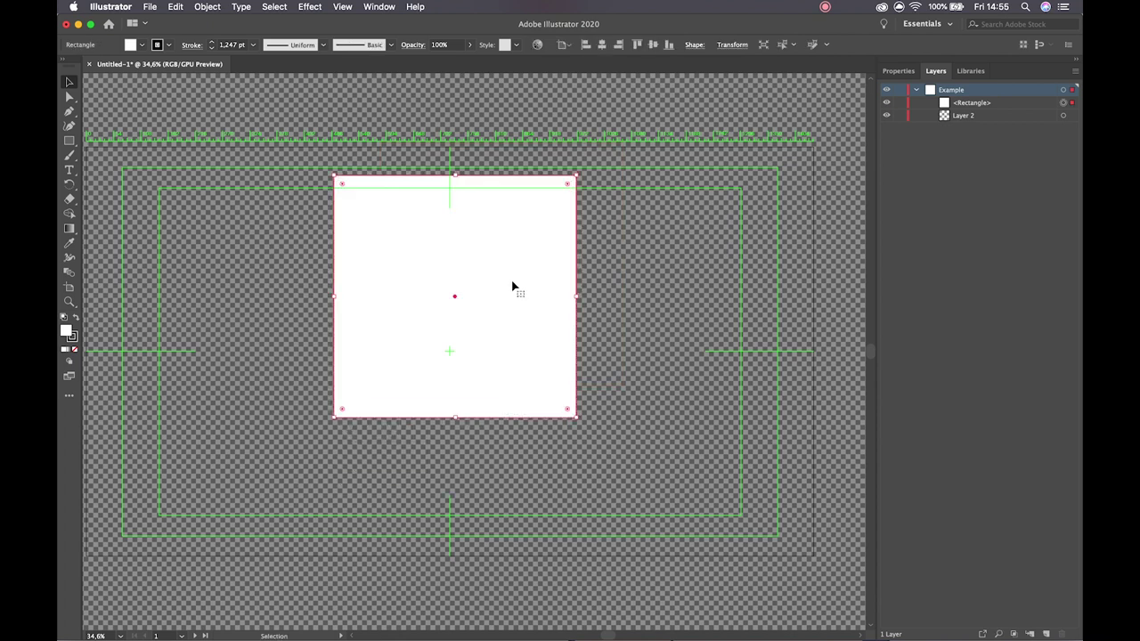
Look at the fill colour swatches available for the selected square.
left_click(141, 44)
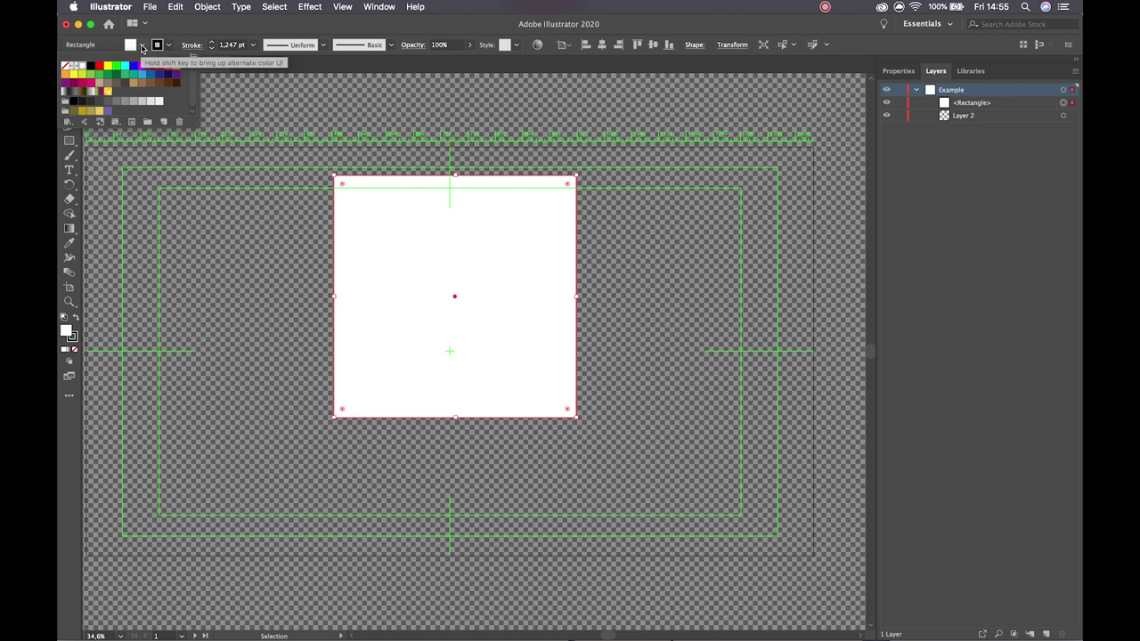
left_click(140, 44)
left_click(131, 45)
left_click(132, 45)
Change the square's fill from the colour picker to pure red, #FF0000.
double_click(66, 330)
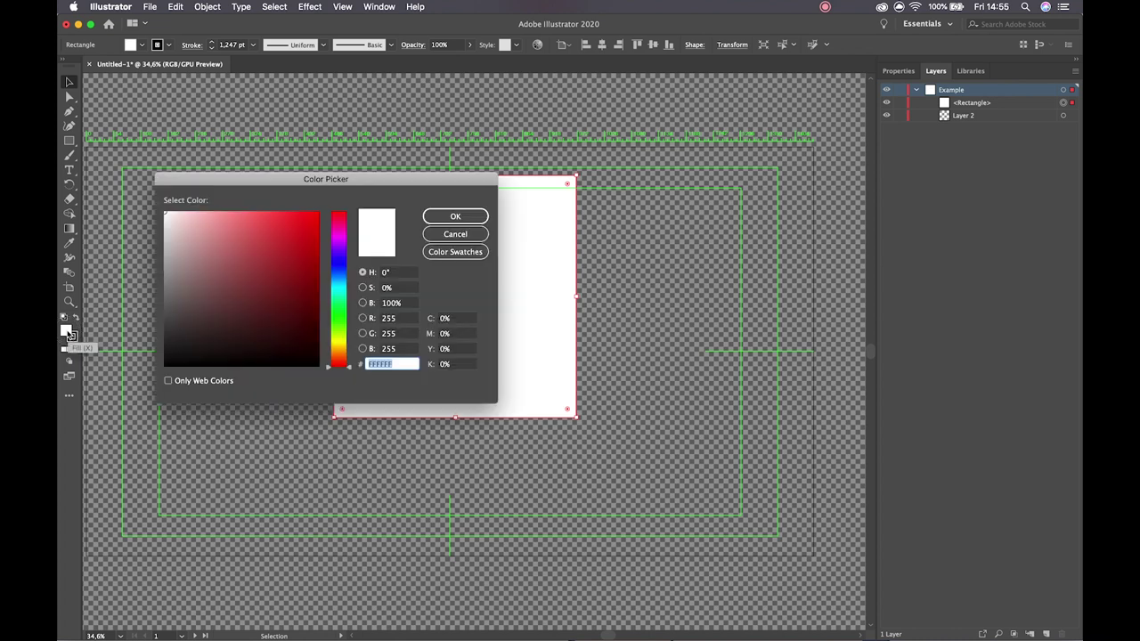
left_click(312, 221)
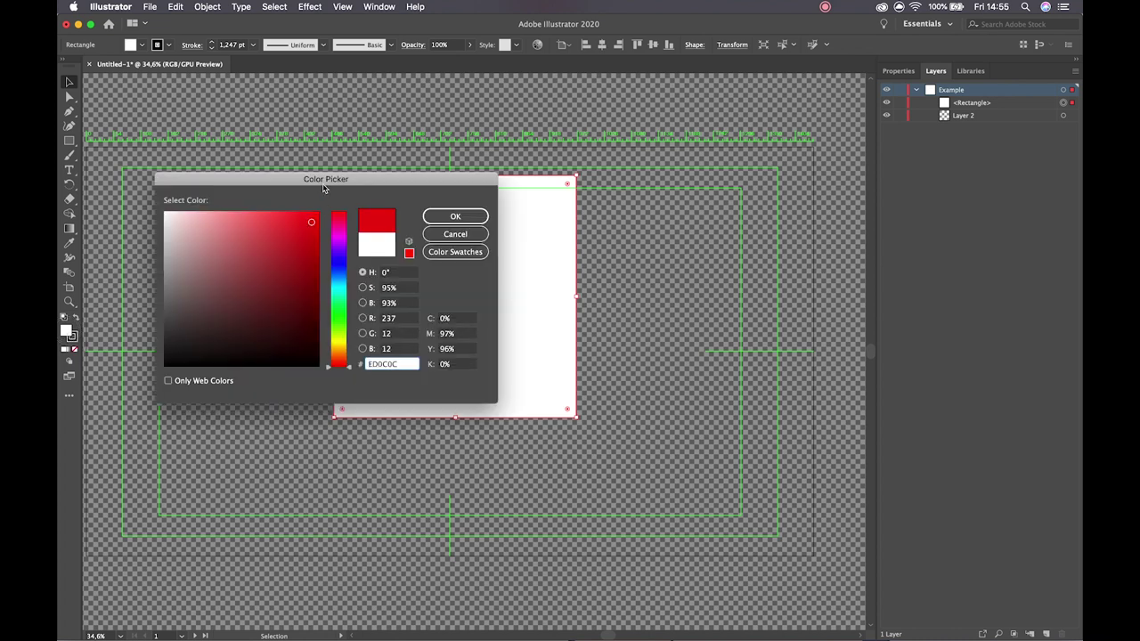
left_click_drag(327, 183, 789, 93)
left_click(747, 150)
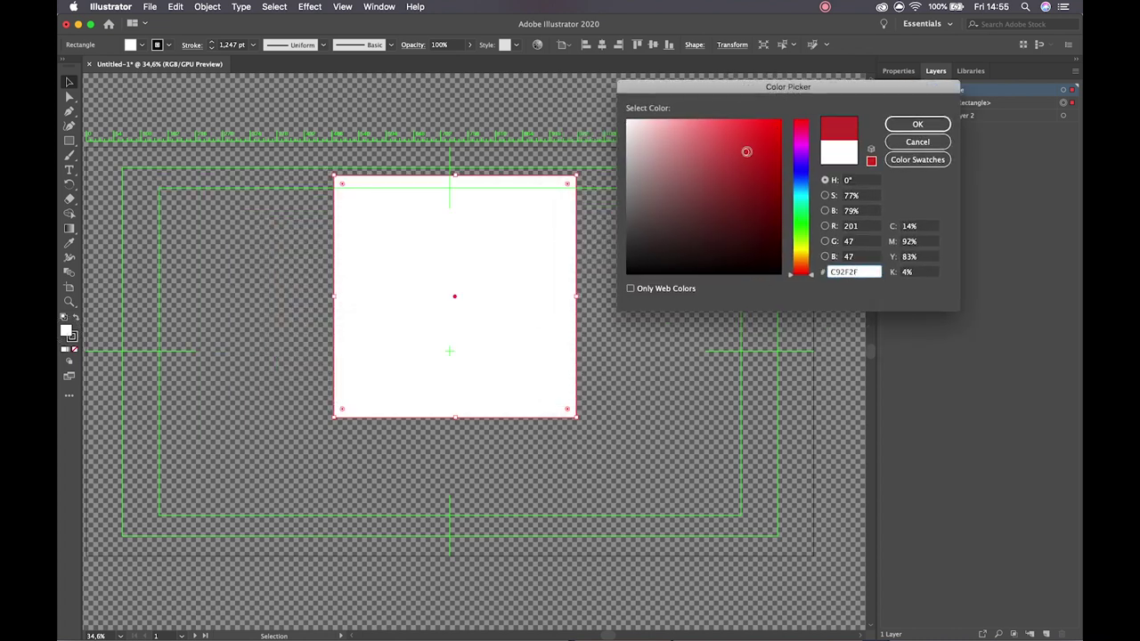
left_click(739, 136)
mouse_move(764, 130)
left_mouse_down()
mouse_move(758, 117)
mouse_move(761, 143)
mouse_move(779, 119)
mouse_move(740, 140)
mouse_move(740, 124)
mouse_move(756, 154)
mouse_move(748, 137)
left_mouse_up()
mouse_move(754, 136)
left_mouse_down()
mouse_move(758, 122)
mouse_move(726, 121)
mouse_move(753, 151)
mouse_move(781, 119)
left_mouse_up()
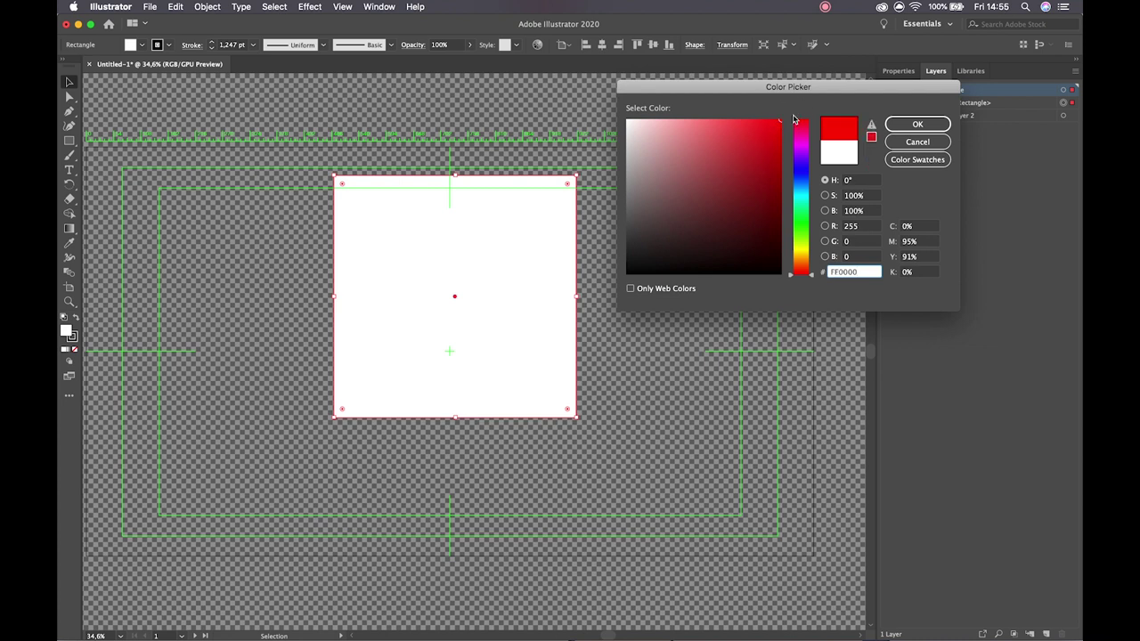
left_click(909, 124)
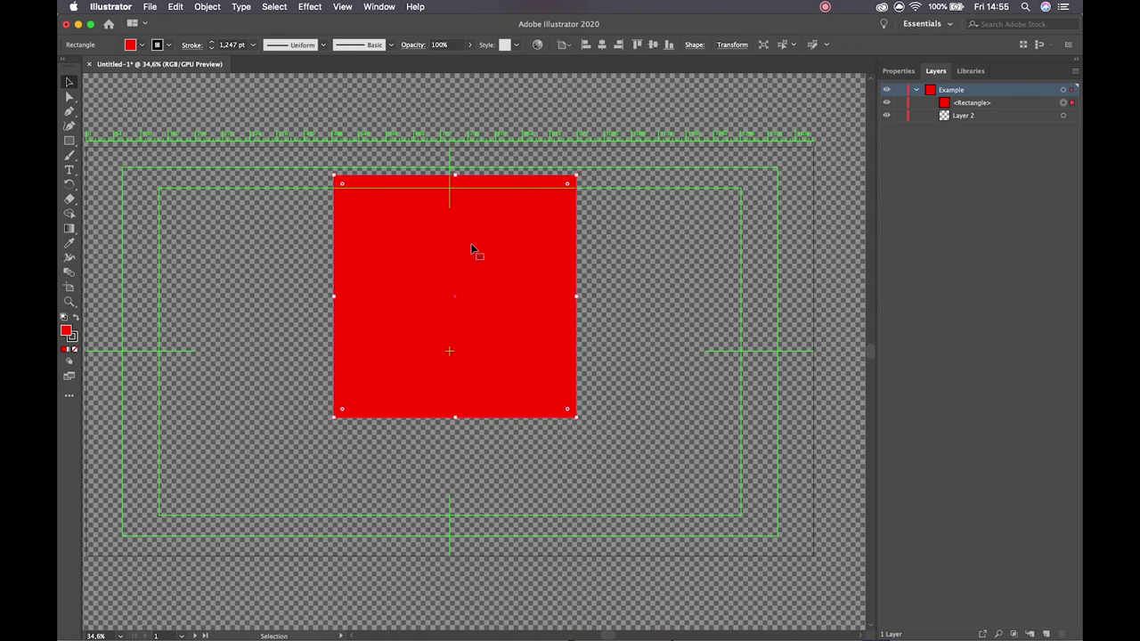
Set the square's fill colour to magenta, #CC00CC.
double_click(71, 336)
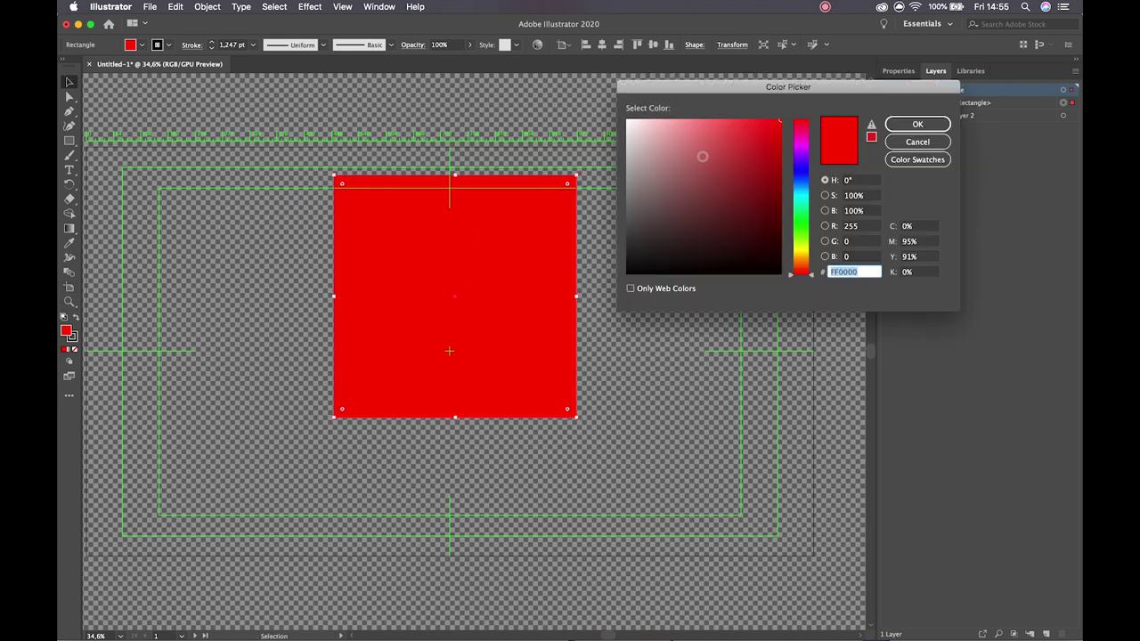
mouse_move(780, 140)
left_mouse_down()
mouse_move(763, 110)
mouse_move(768, 122)
mouse_move(870, 122)
left_mouse_up()
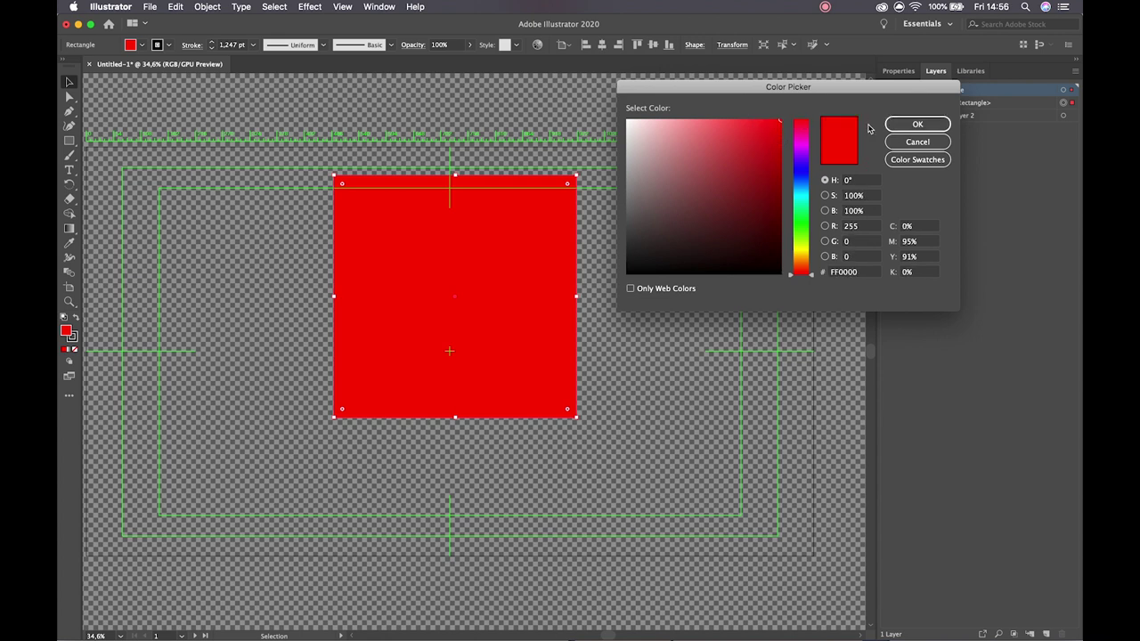
left_click(770, 136)
left_click(801, 146)
left_click(871, 127)
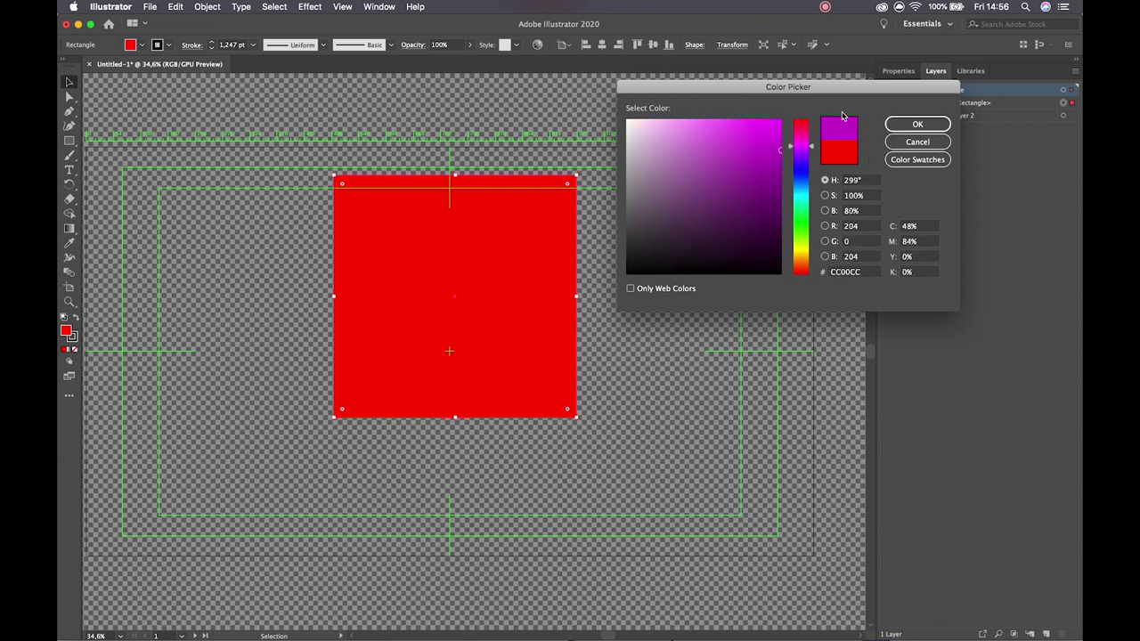
left_click(917, 124)
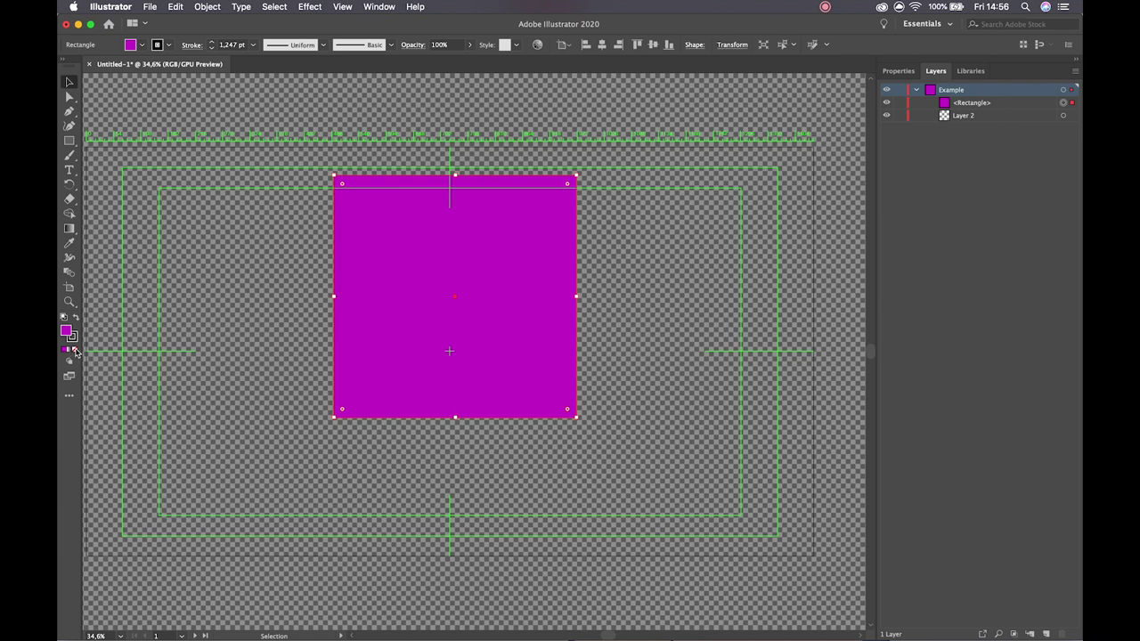
Try no fill and a white-to-black linear gradient on the square, and restore its solid magenta fill.
left_click(142, 45)
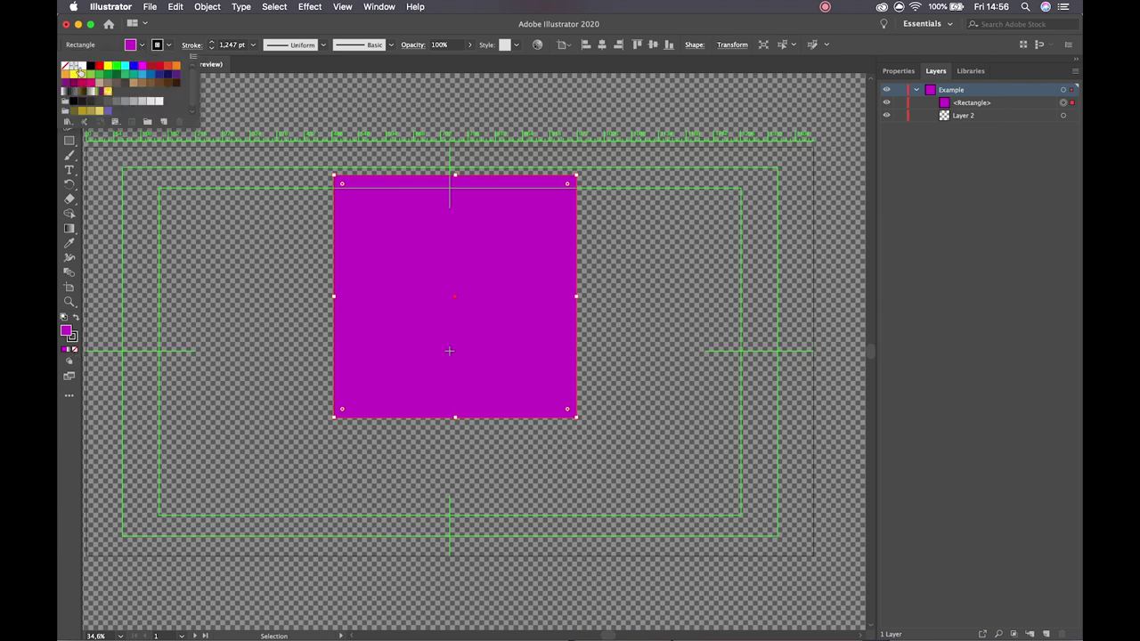
left_click(66, 69)
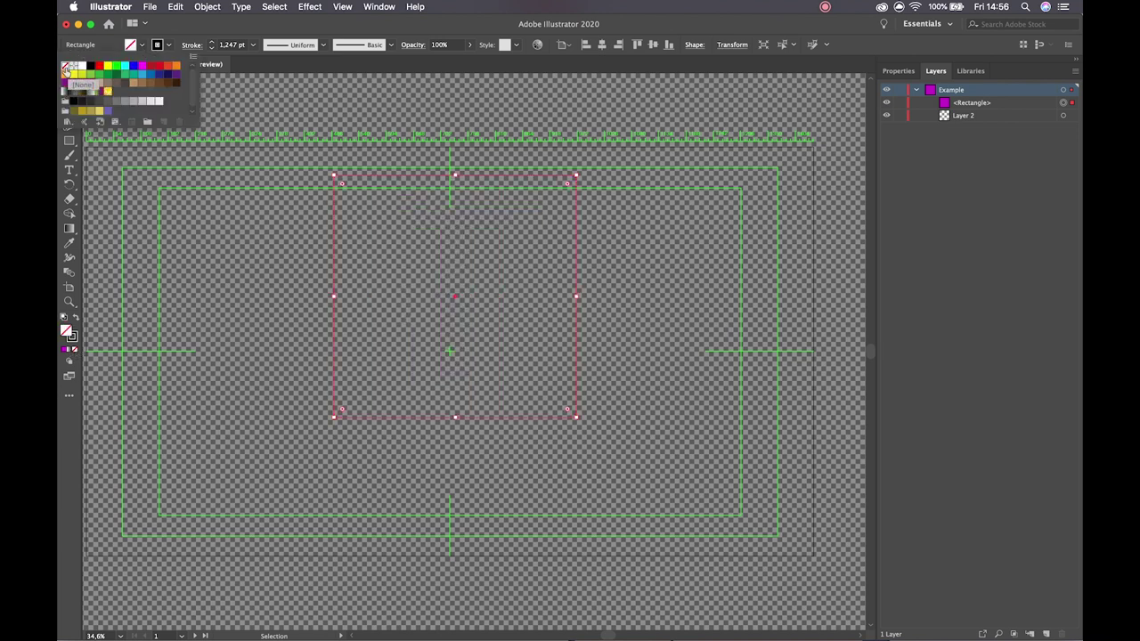
left_click(70, 353)
left_click(70, 353)
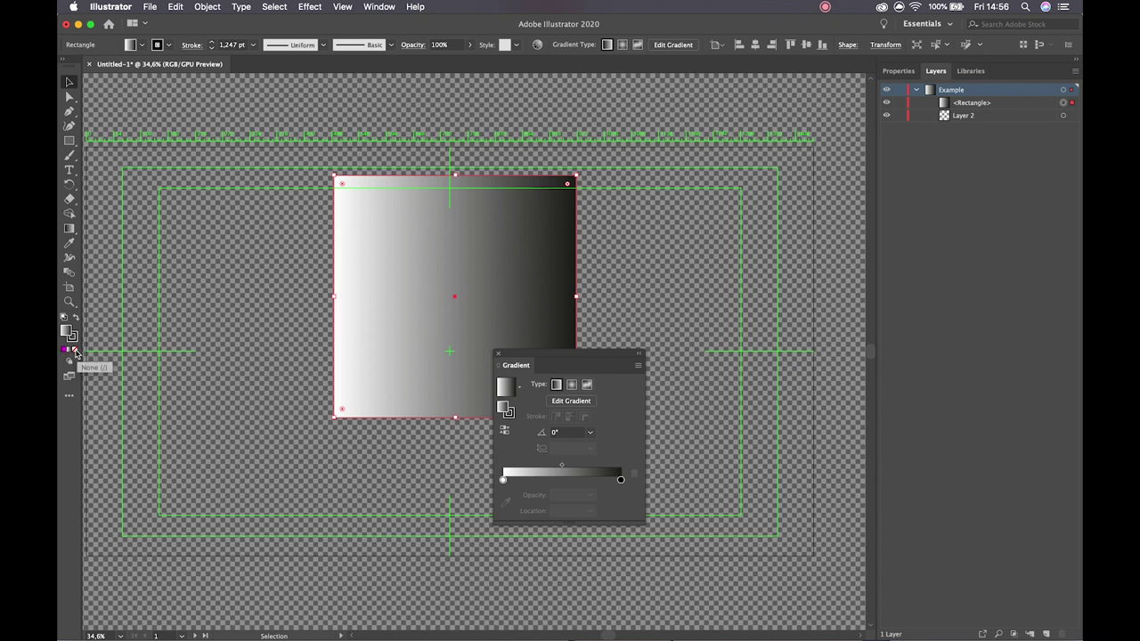
left_click_drag(556, 356, 801, 63)
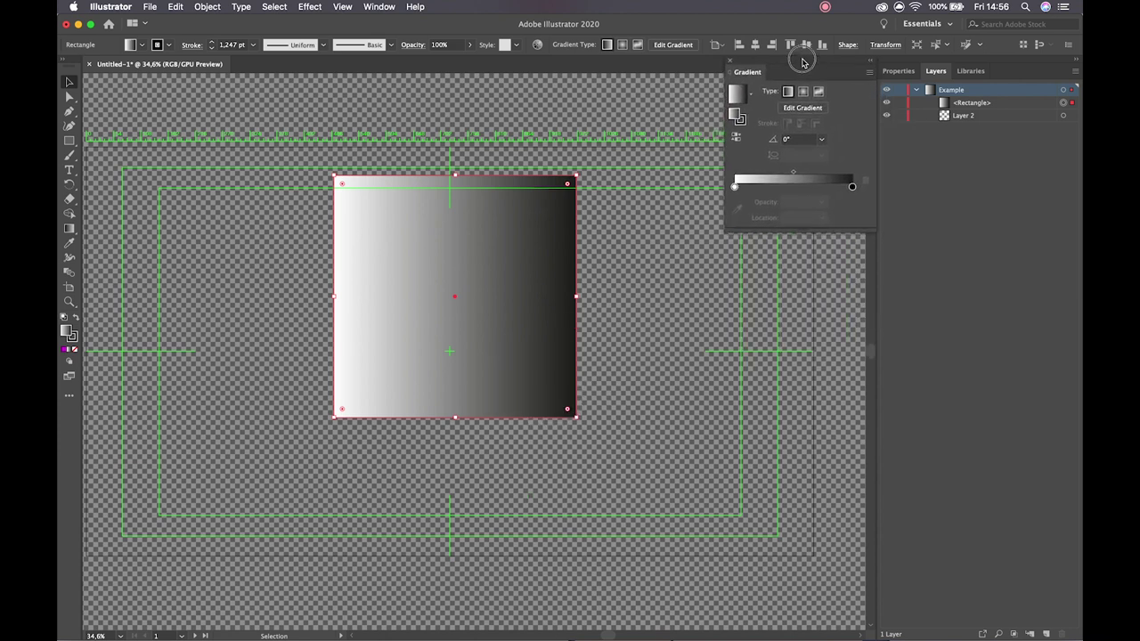
left_click(730, 64)
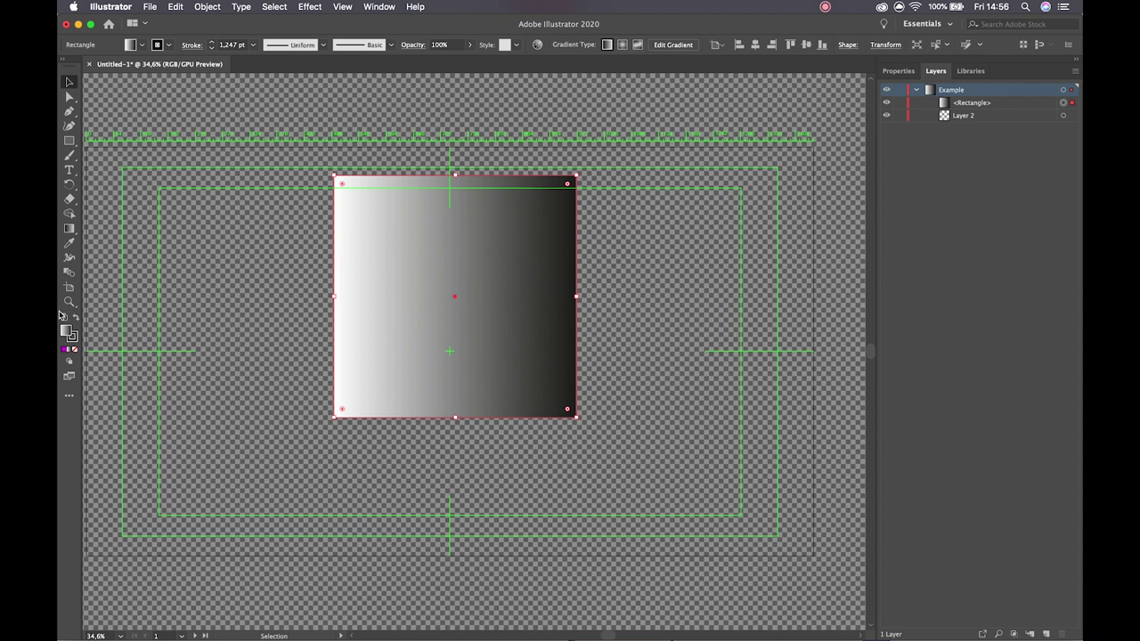
left_click(65, 350)
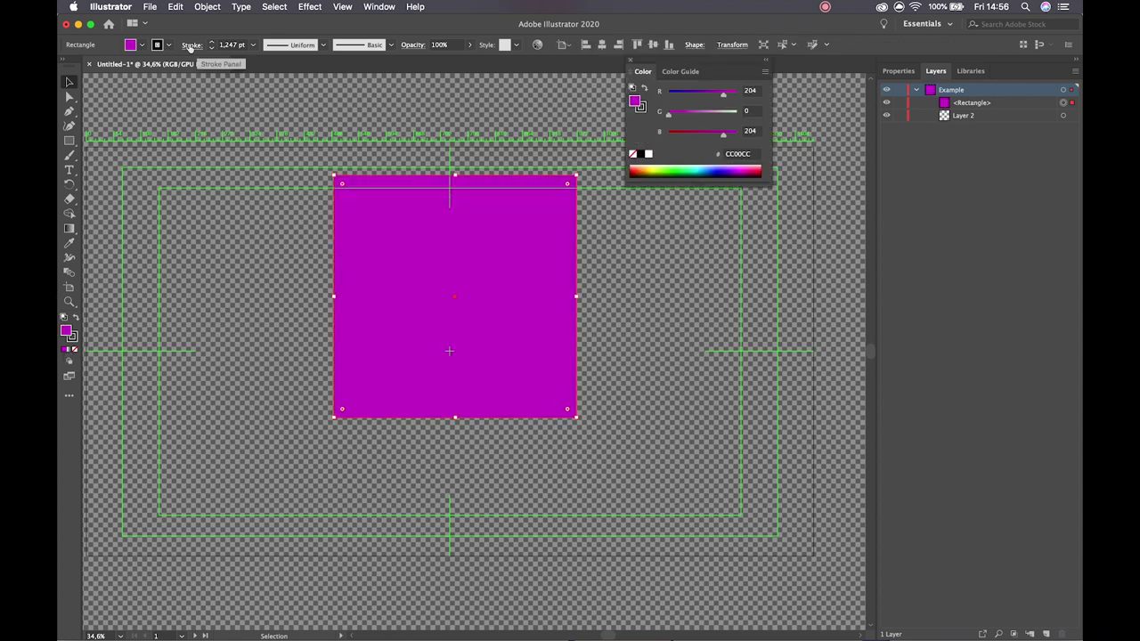
Set the square's stroke colour to blue, #3333FF.
left_click(72, 337)
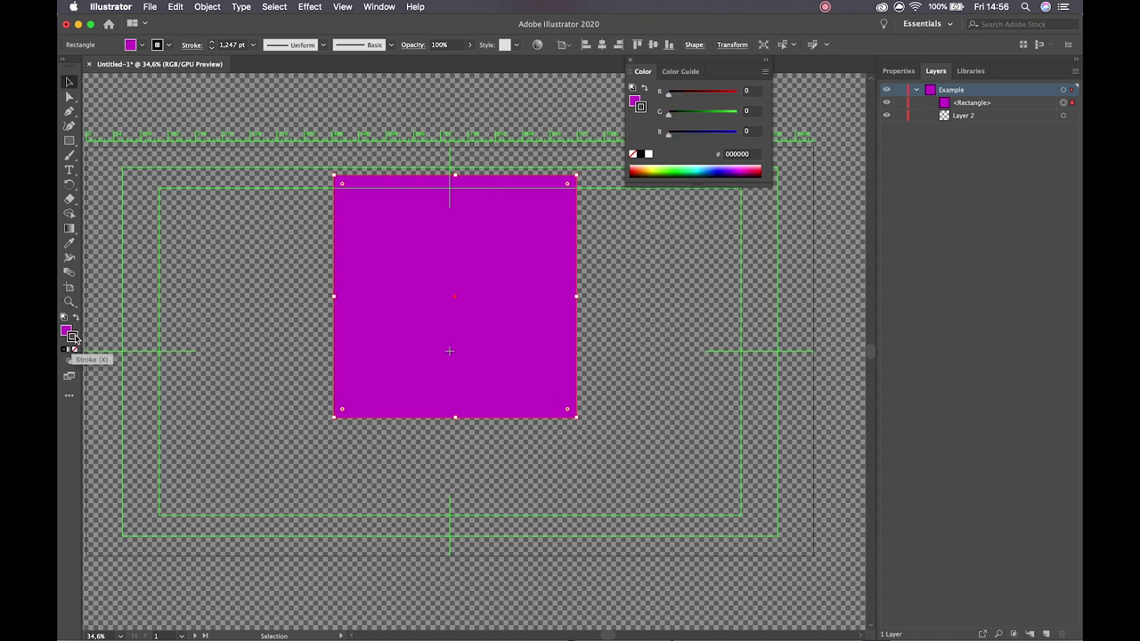
double_click(72, 336)
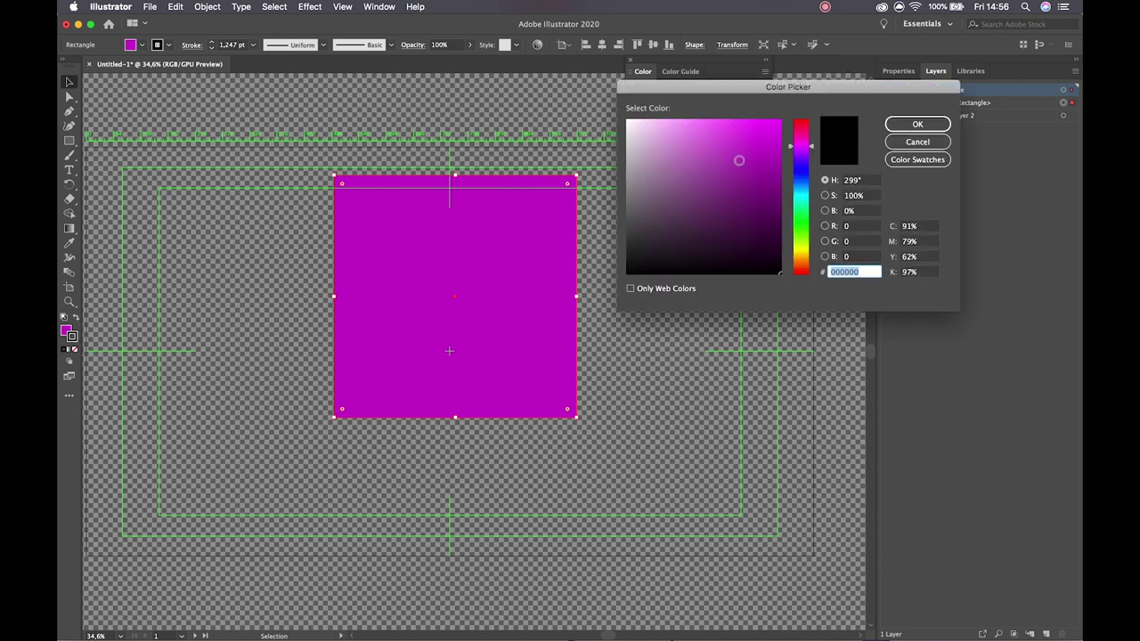
left_click(802, 169)
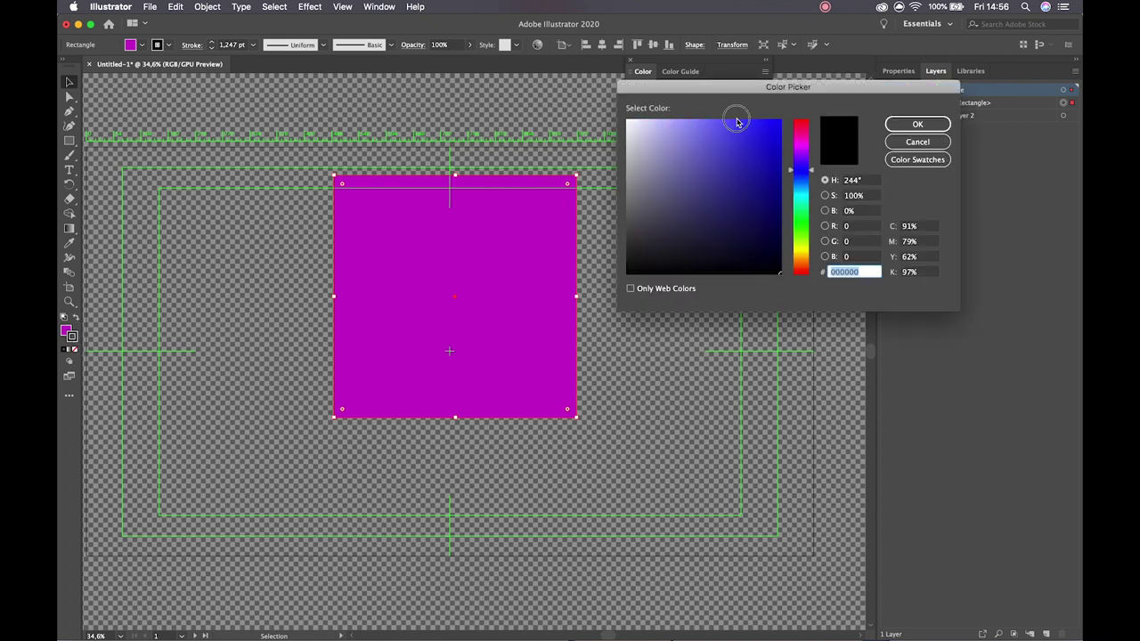
left_click(737, 128)
left_click(872, 127)
left_click(913, 121)
Increase the square's stroke weight in increments up to 50 pt.
left_click(211, 43)
left_click(211, 43)
left_click(211, 43)
left_click(211, 43)
left_click(211, 42)
left_click(211, 43)
left_click(211, 43)
left_click(211, 42)
left_click(211, 43)
left_click(211, 43)
left_click(211, 43)
left_click(212, 42)
left_click(212, 43)
left_click(212, 43)
left_click(212, 43)
left_click(212, 43)
left_click(212, 43)
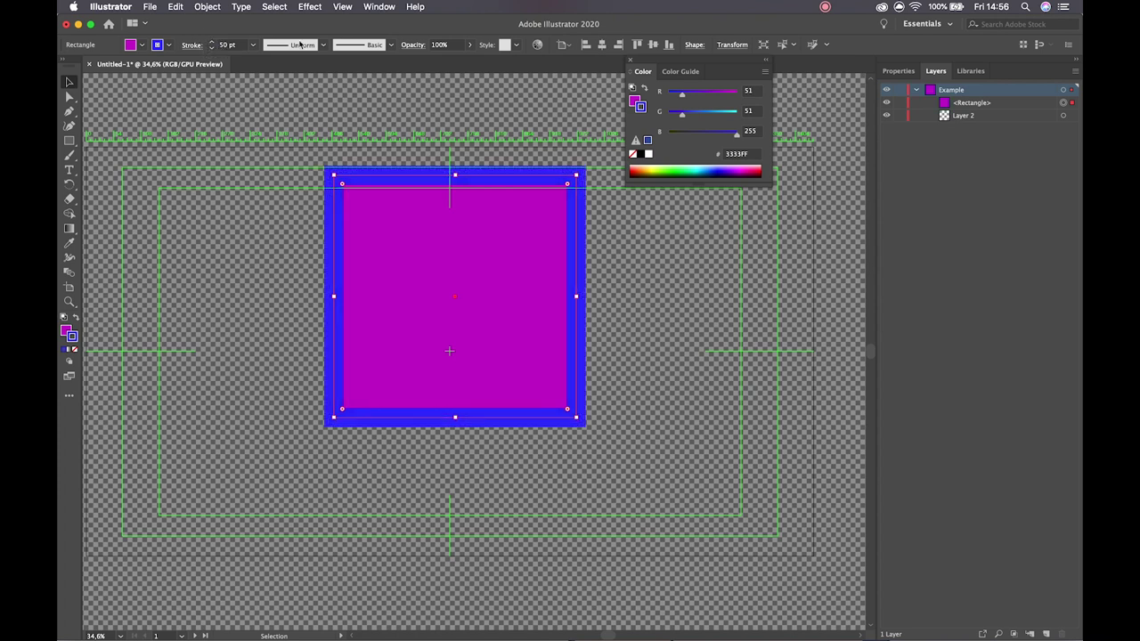
Try the 18 pt preset for the square's stroke weight and settle on 20 pt.
left_click(252, 45)
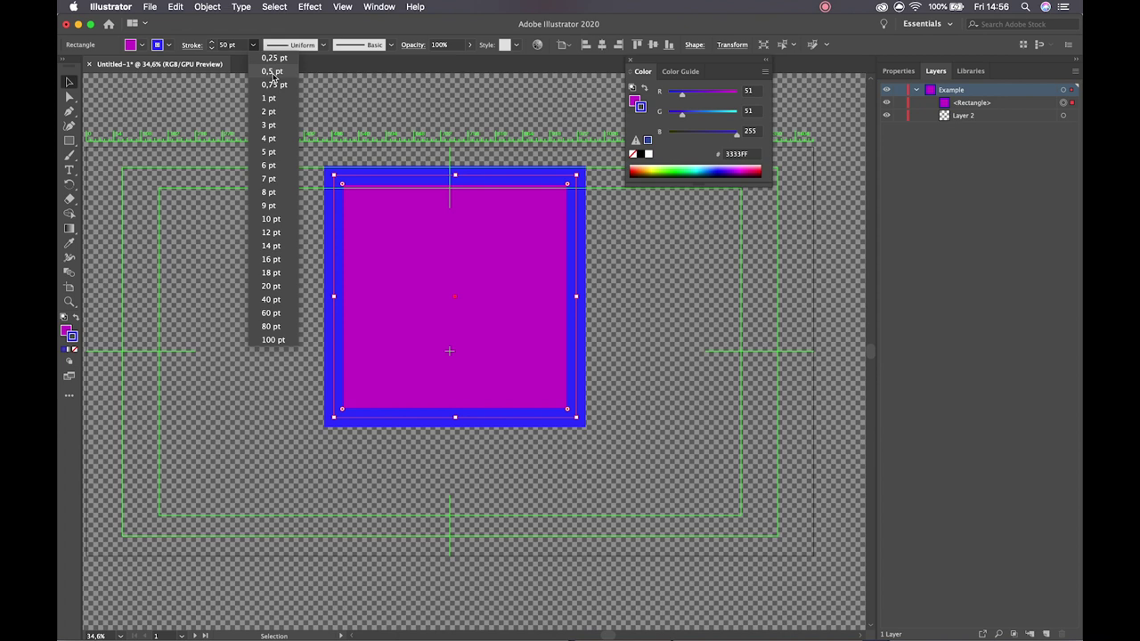
left_click(273, 274)
left_click(253, 45)
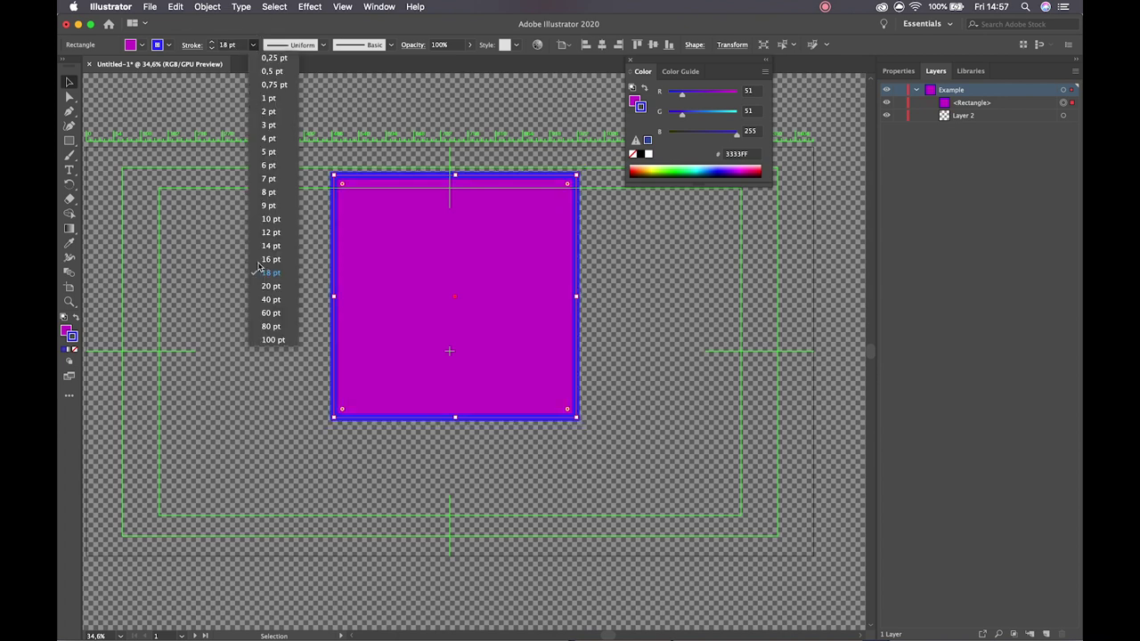
left_click(266, 288)
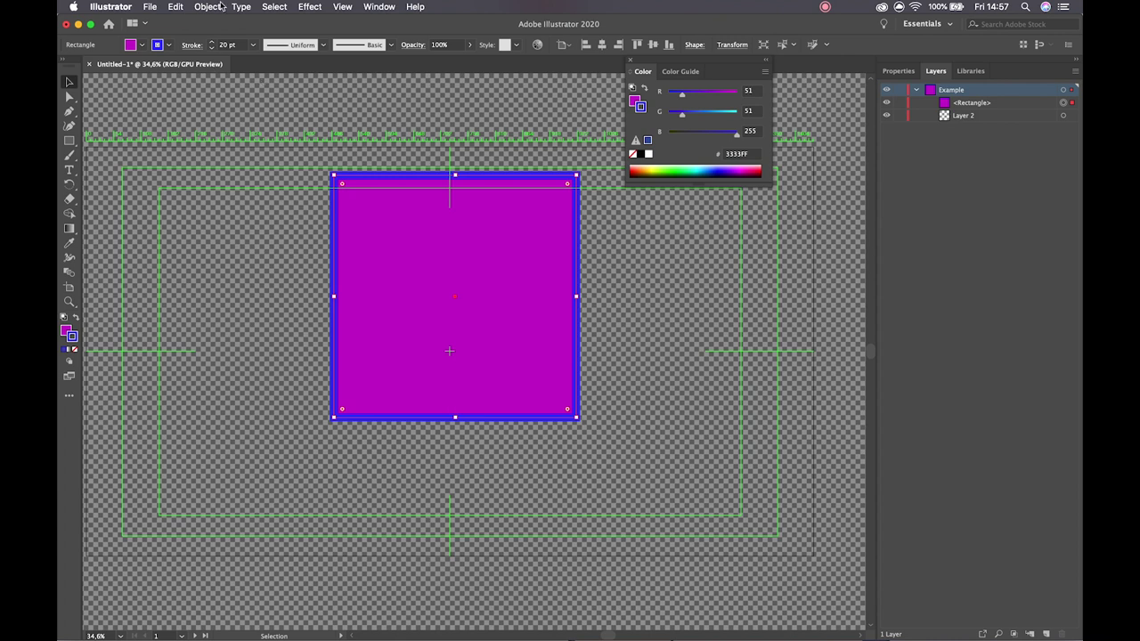
Try the round and projecting caps on the square's stroke and return to the butt cap.
left_click(191, 46)
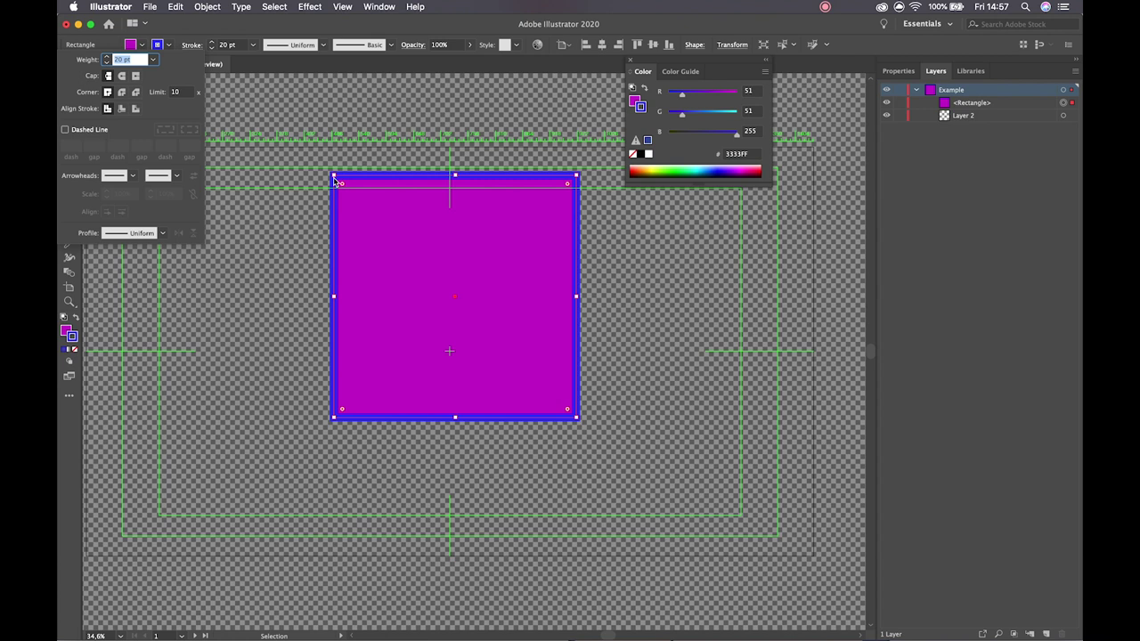
left_click(300, 149)
scroll(328, 177, "up", 5)
left_click(363, 180)
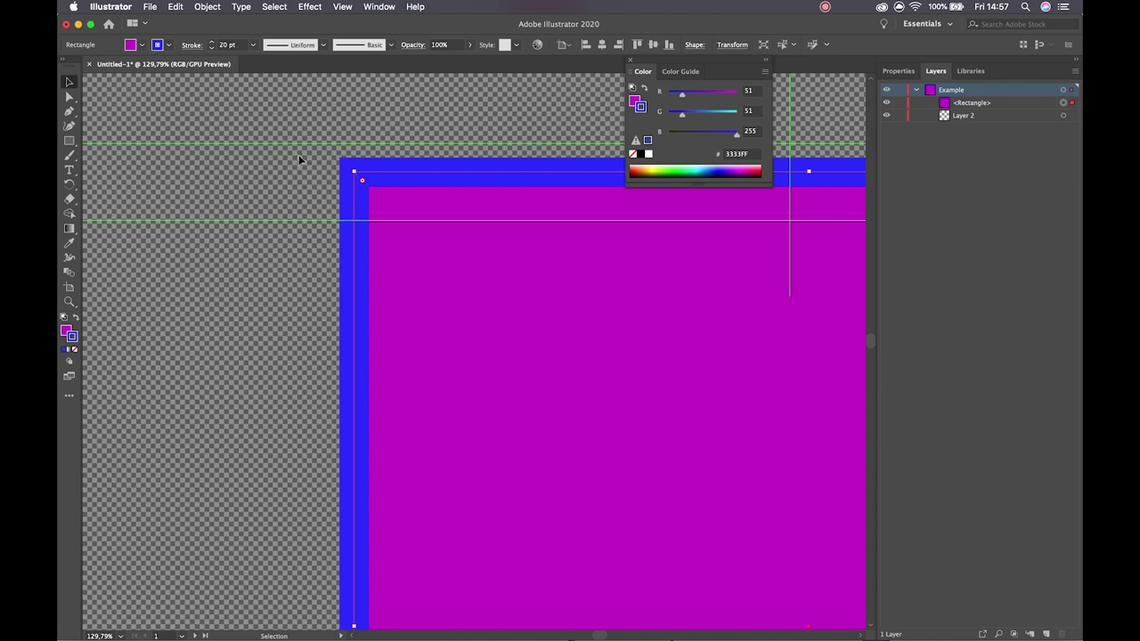
left_click(191, 46)
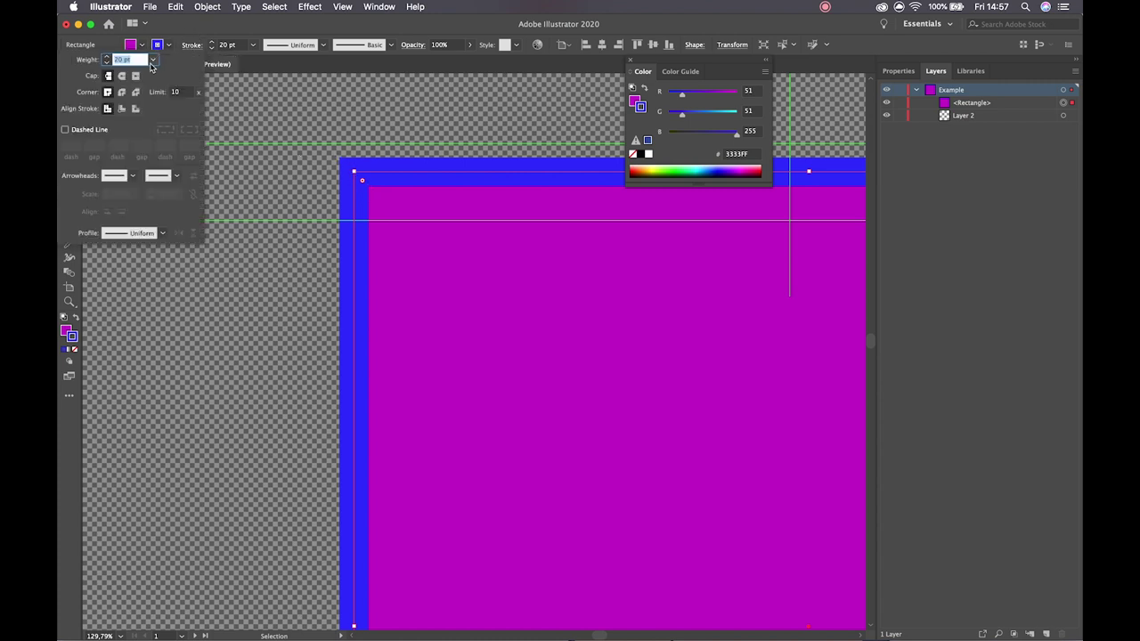
left_click(123, 77)
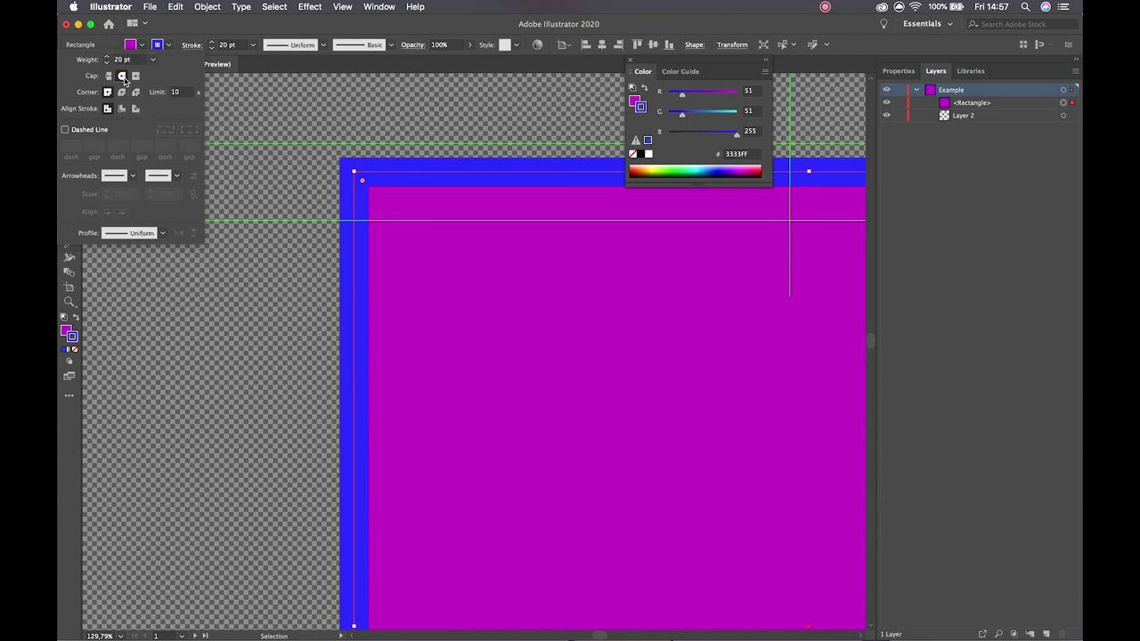
left_click(137, 78)
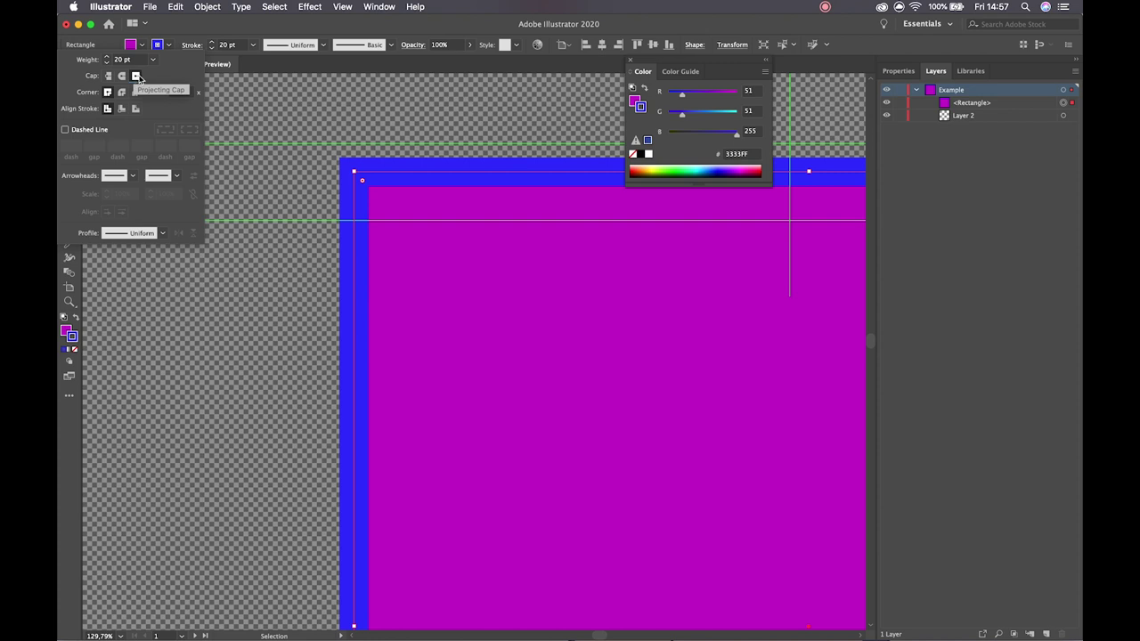
left_click(108, 75)
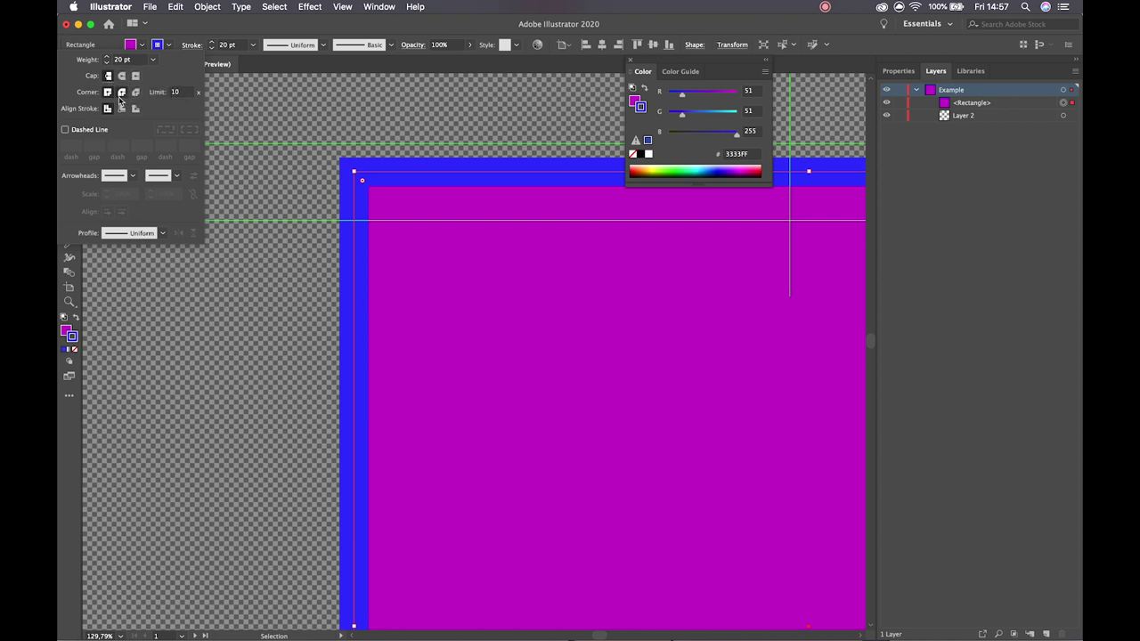
Try the round and bevel corner joins on the square's stroke and return to the miter join.
left_click(122, 92)
left_click(136, 93)
left_click(107, 93)
Compare inside and outside stroke alignment on the square and keep the stroke aligned to the inside.
left_click(122, 108)
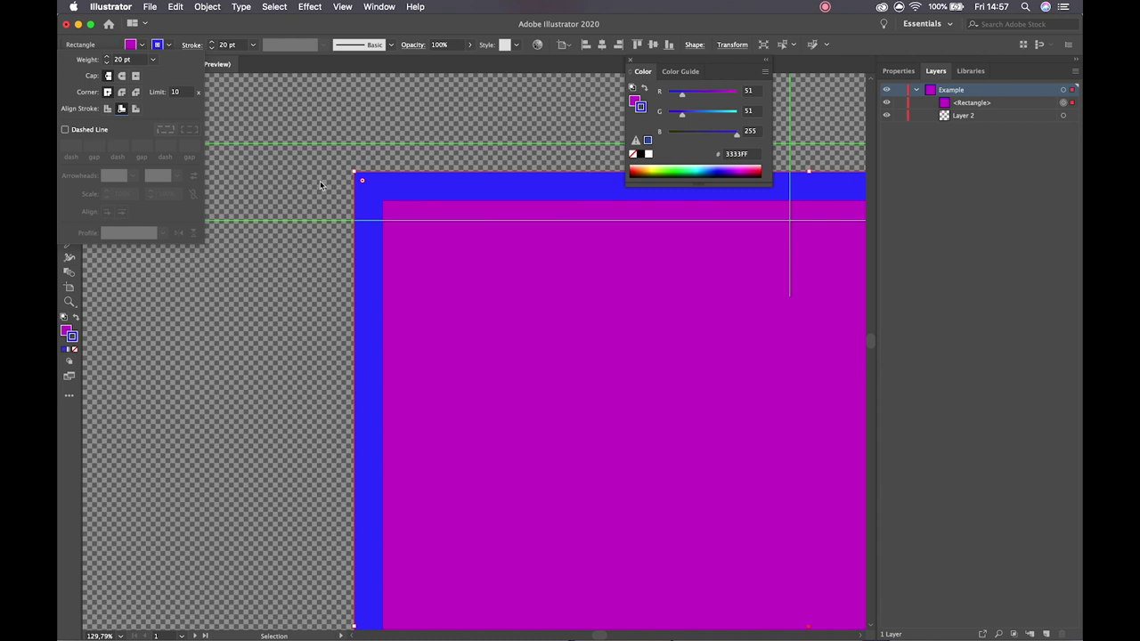
left_click(135, 108)
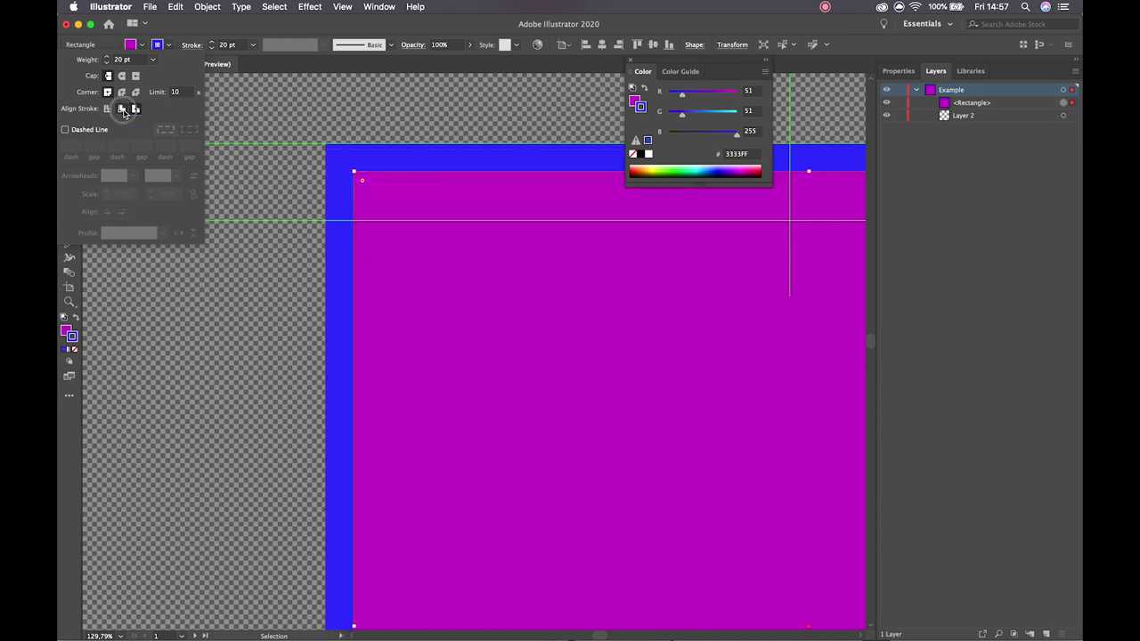
left_click(122, 108)
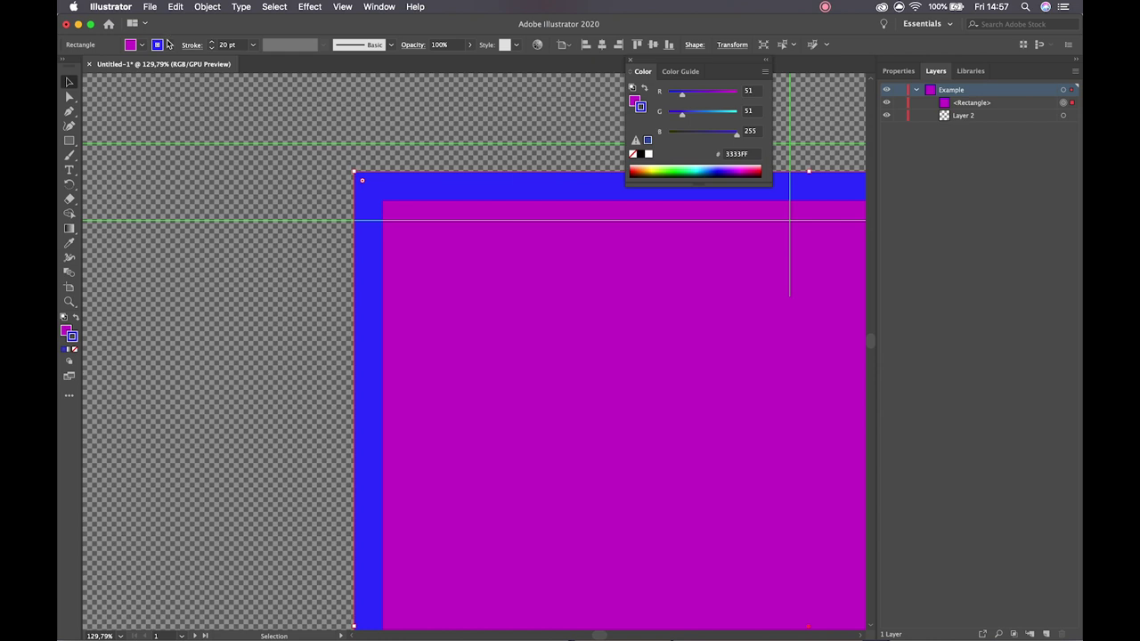
Examine the square's opacity settings and the available blending modes.
left_click(413, 44)
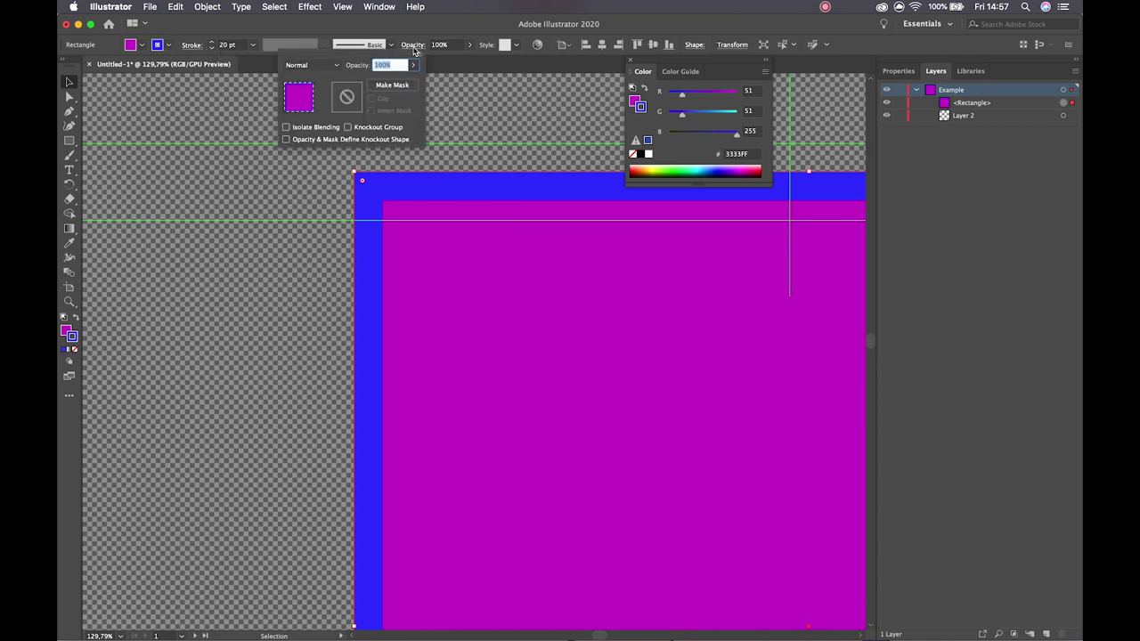
left_click(469, 44)
mouse_move(467, 59)
left_mouse_down()
mouse_move(443, 60)
mouse_move(481, 59)
left_mouse_up()
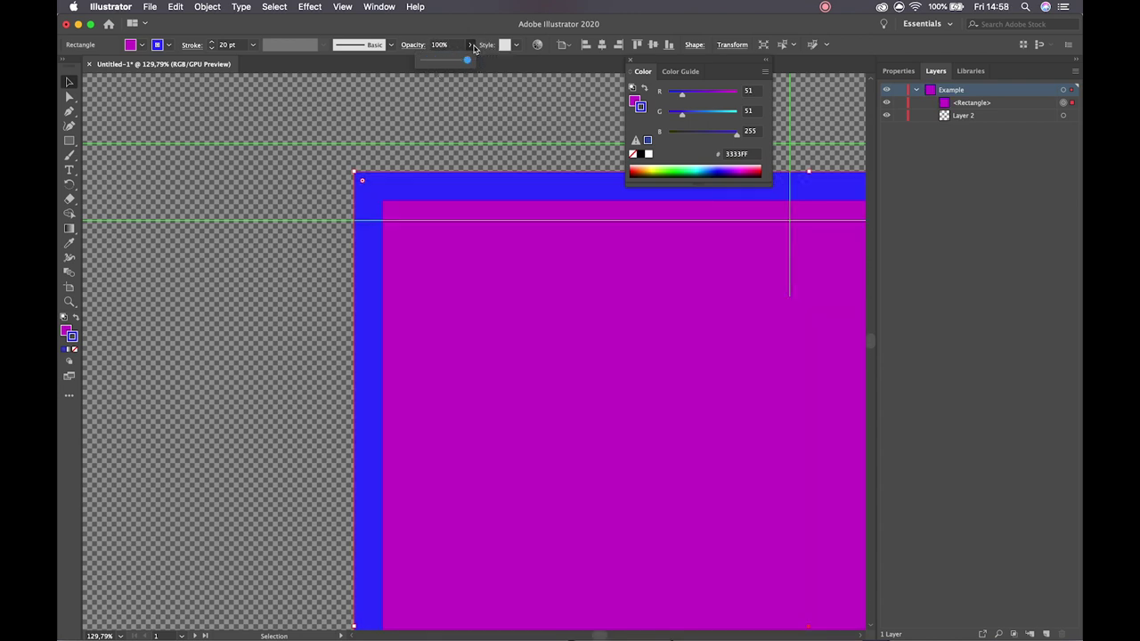
left_click(413, 44)
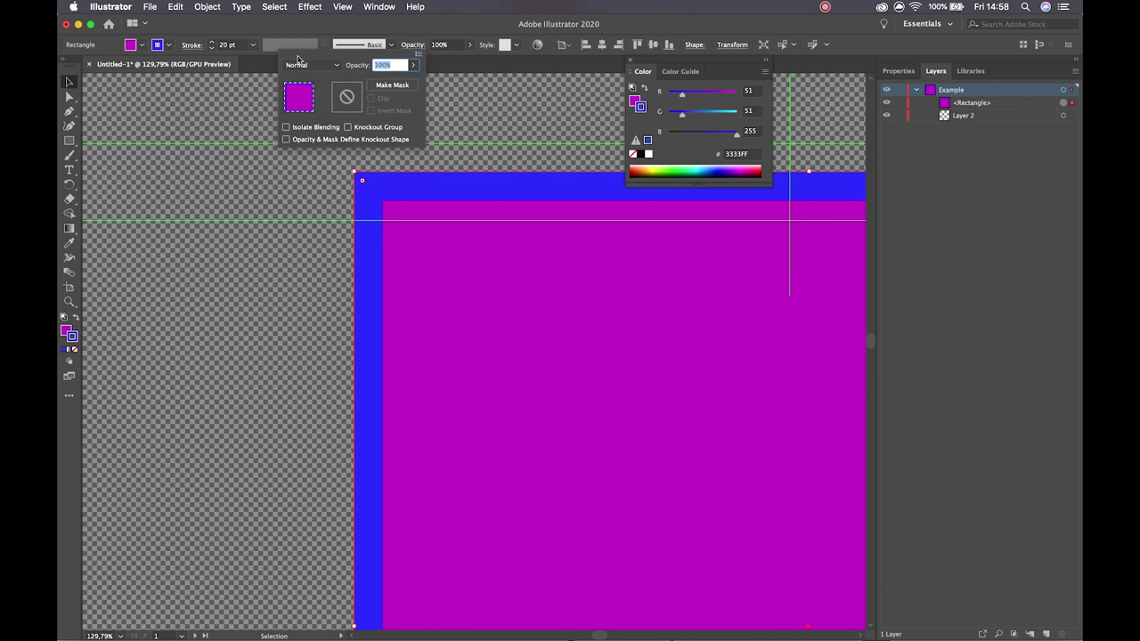
left_click(316, 70)
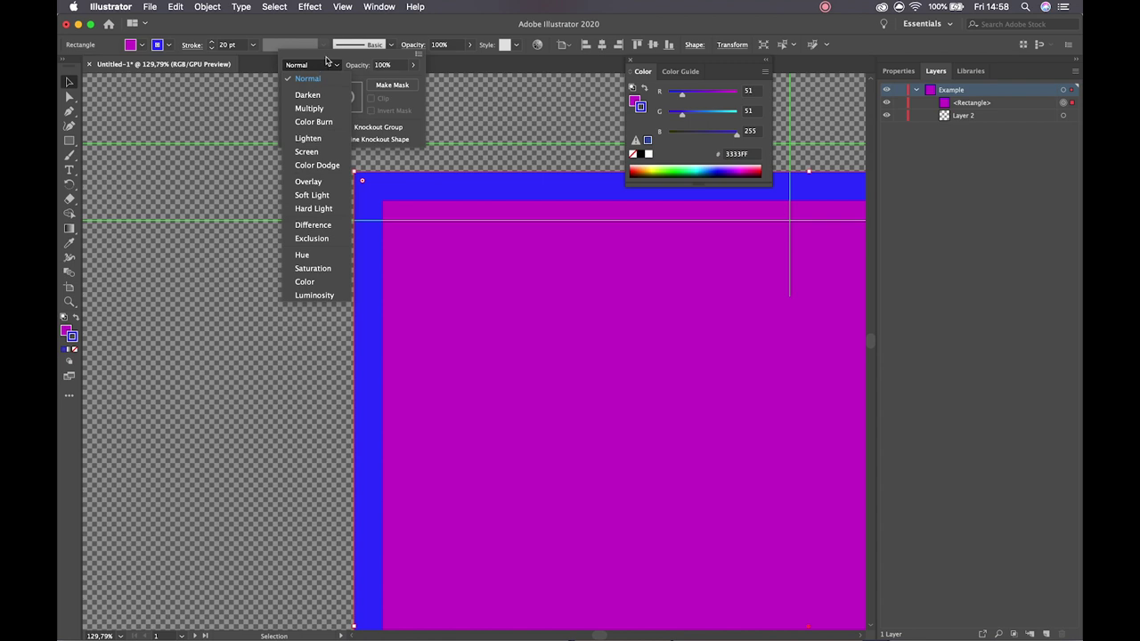
Leave the blending mode at Normal and delete the magenta square from the artboard.
left_click(326, 66)
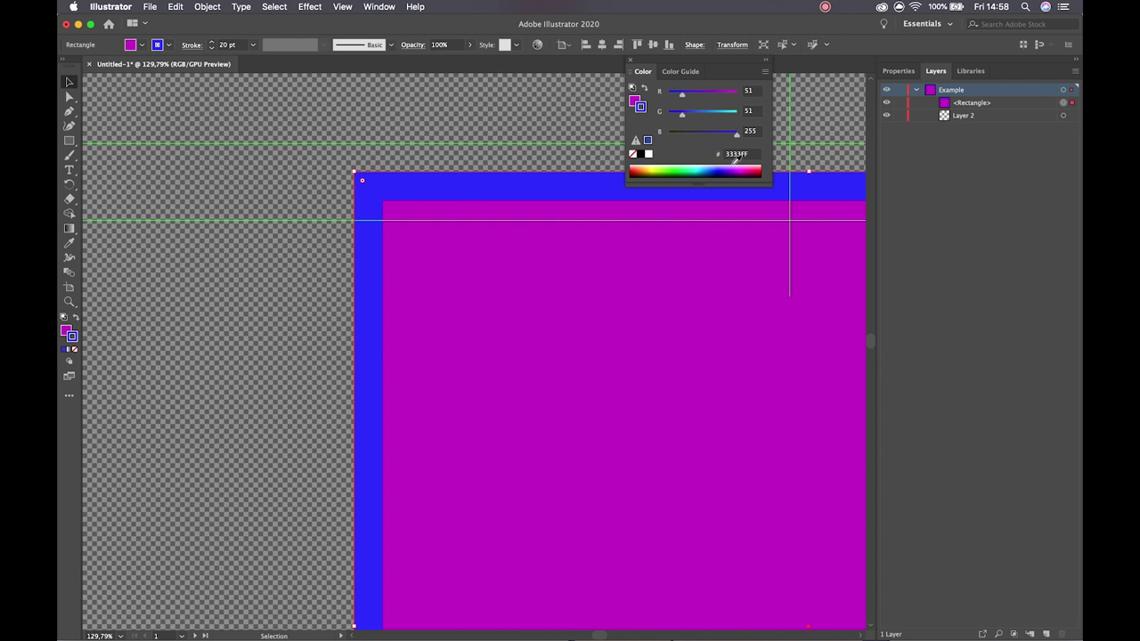
key("z")
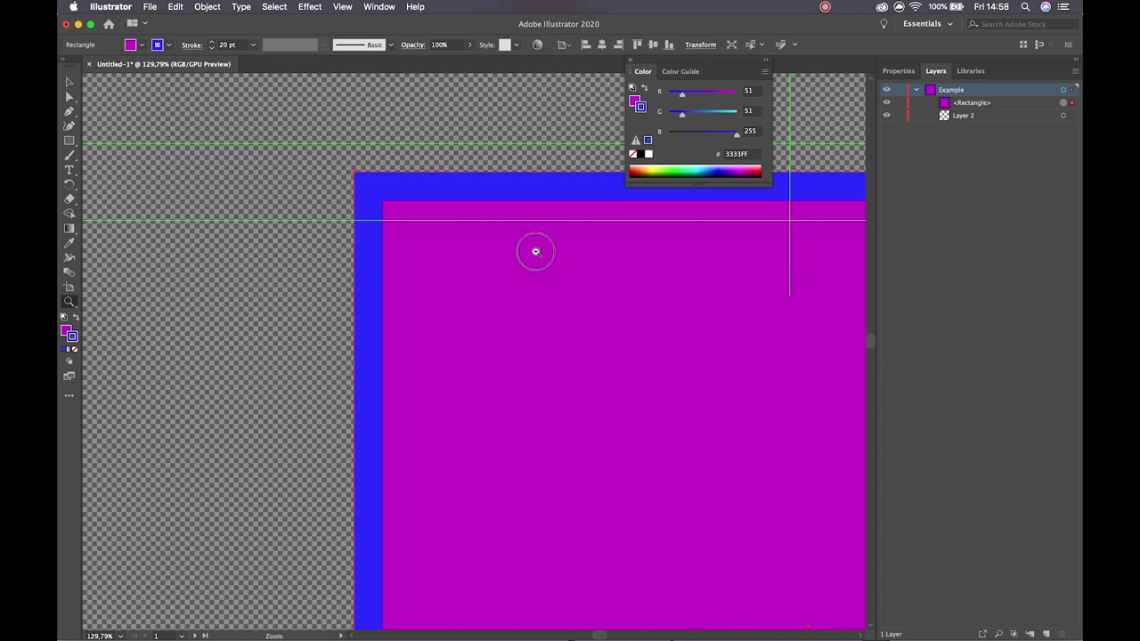
left_click(535, 250, "alt")
left_click(535, 252, "alt")
left_click_drag(455, 474, 463, 242)
key("v")
left_click(451, 295)
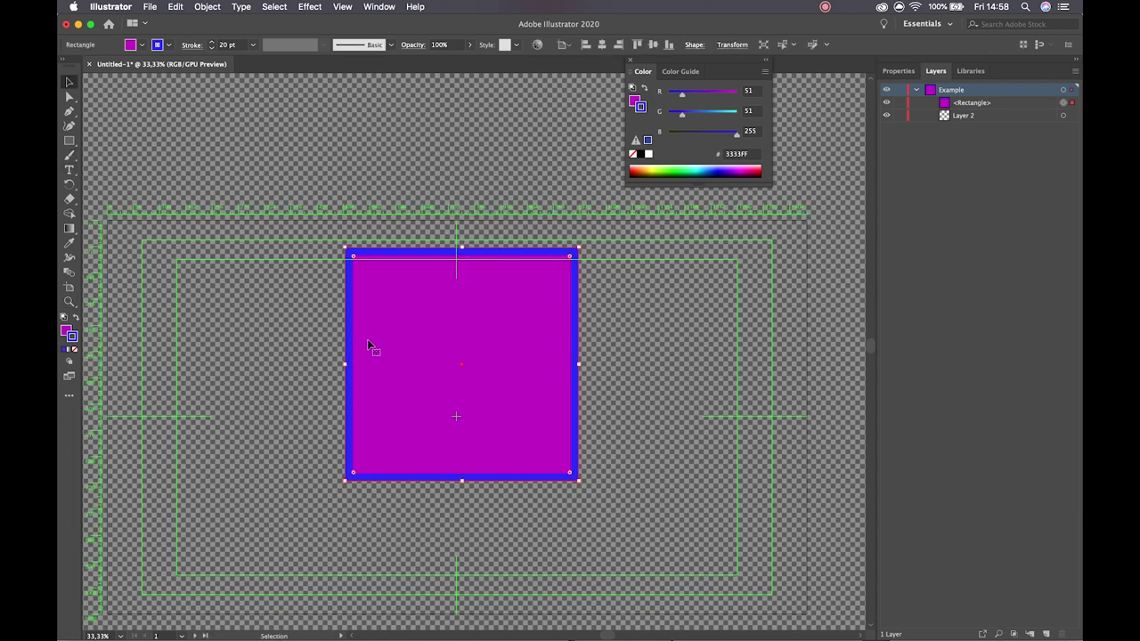
key("Delete")
Draw an area type frame about 526 x 471 px filled with placeholder text near the artboard's centre.
key("t")
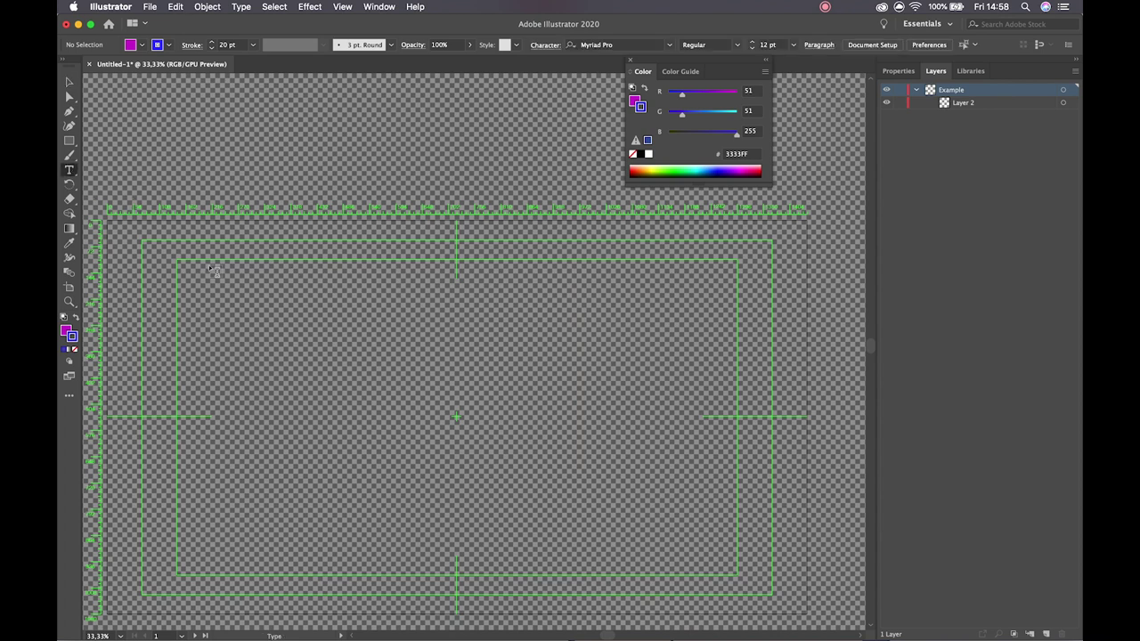
left_click(214, 267)
key("super+z")
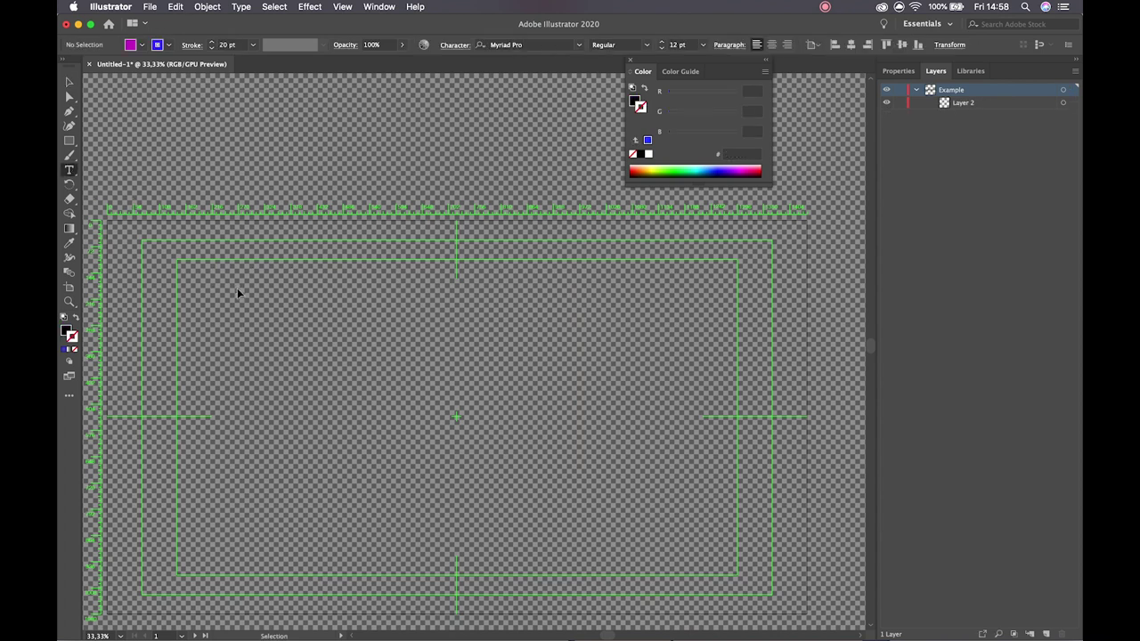
left_click_drag(182, 216, 625, 454)
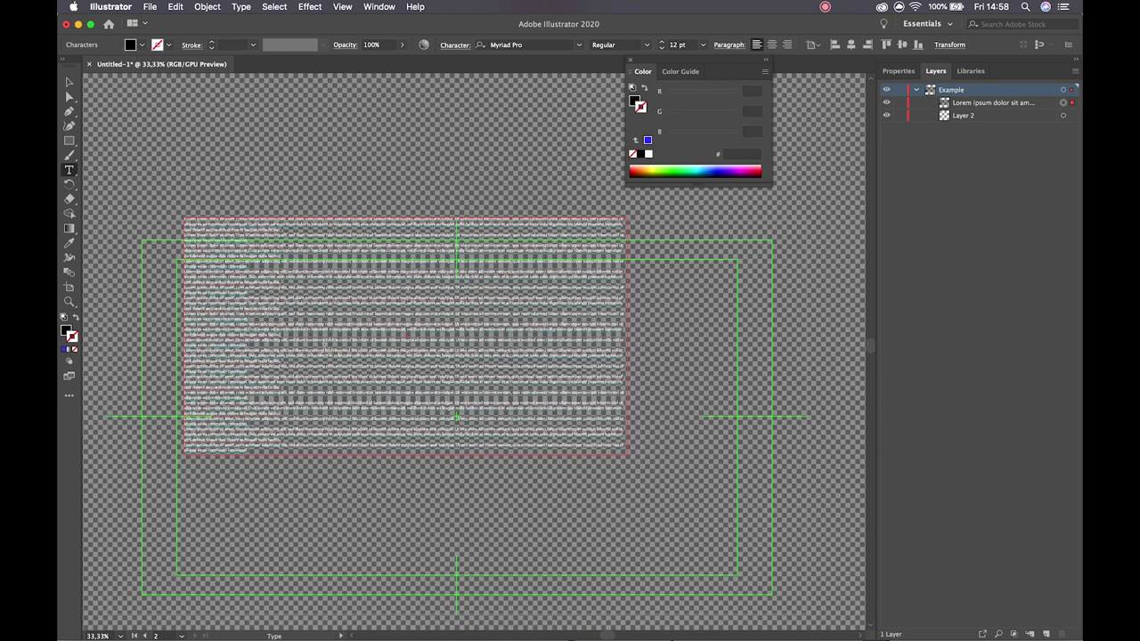
key("super+z")
left_click_drag(264, 310, 456, 483)
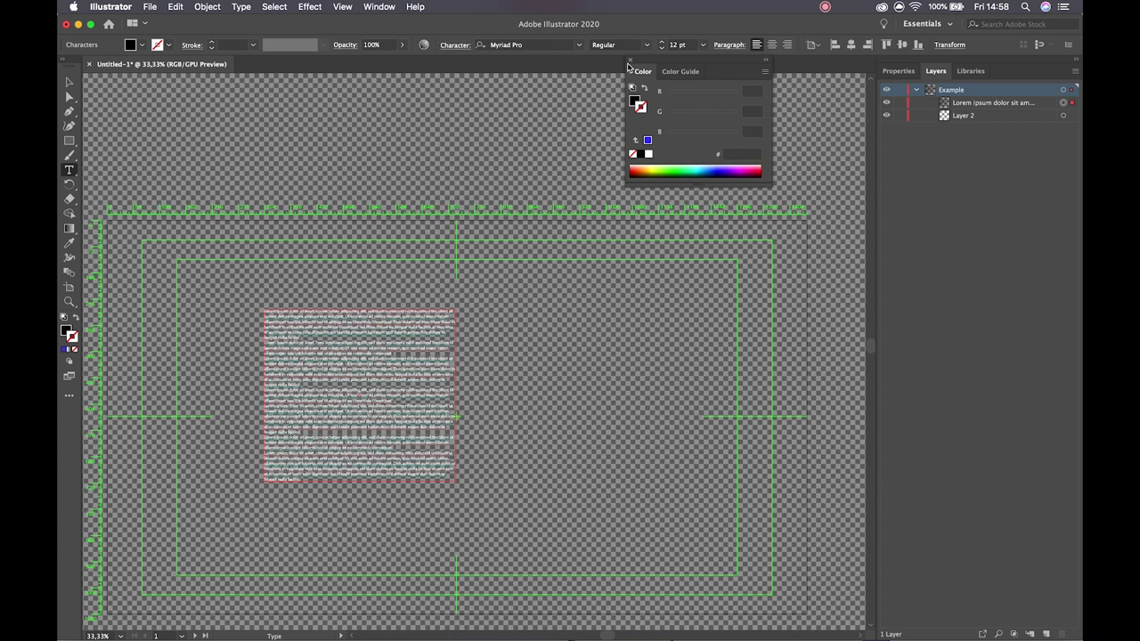
Show the Properties panel and set the placeholder text's font size to 60 pt.
left_click(377, 7)
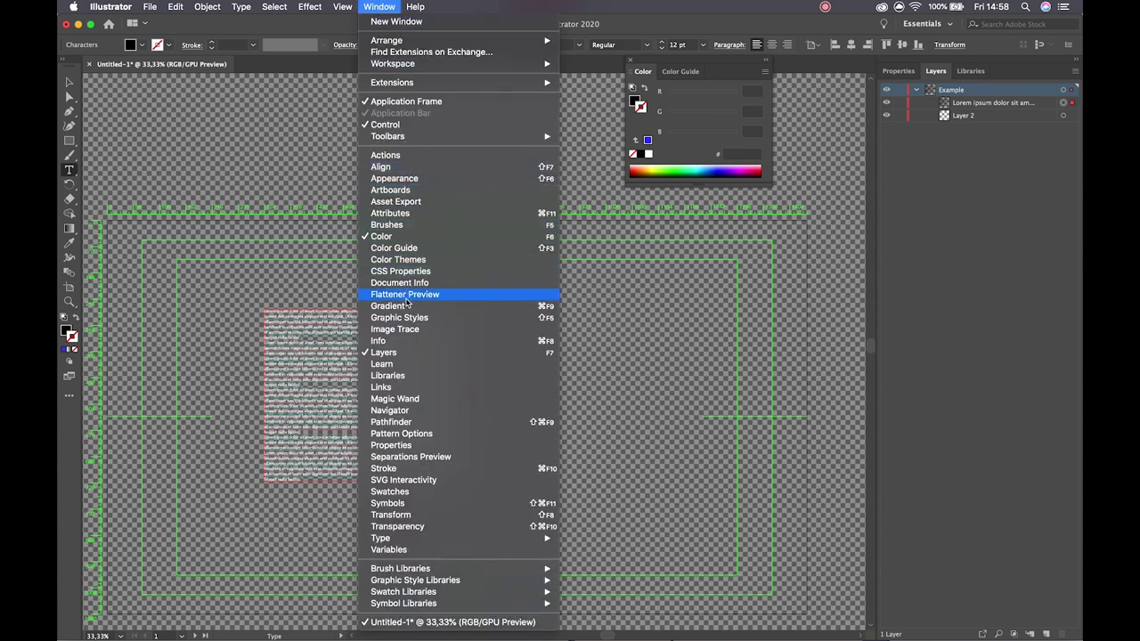
left_click(415, 450)
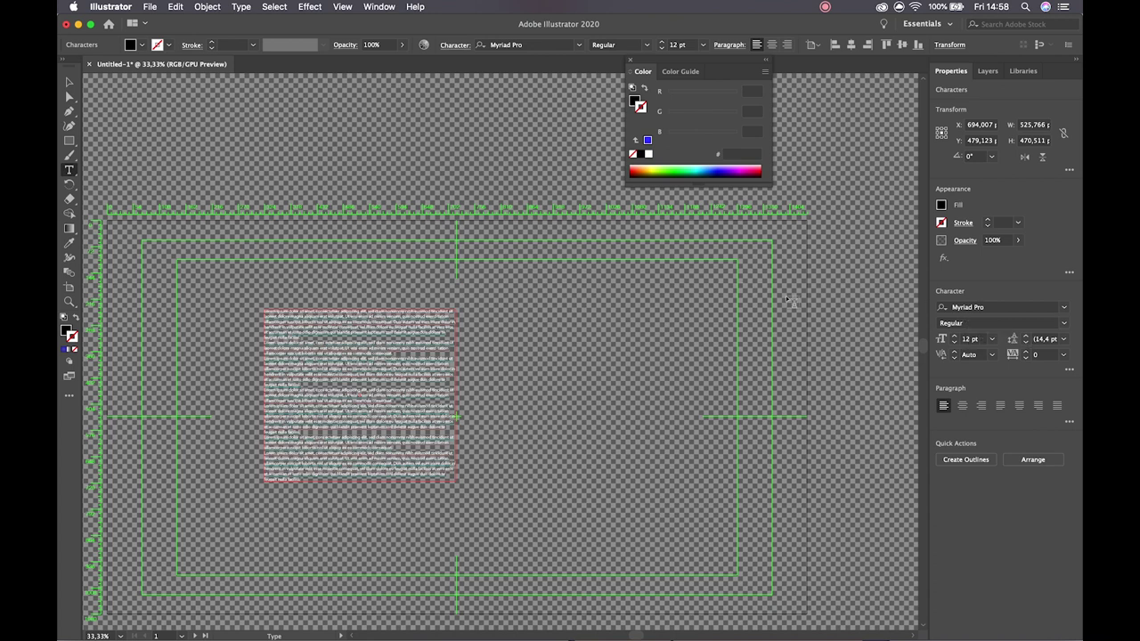
left_click(378, 410)
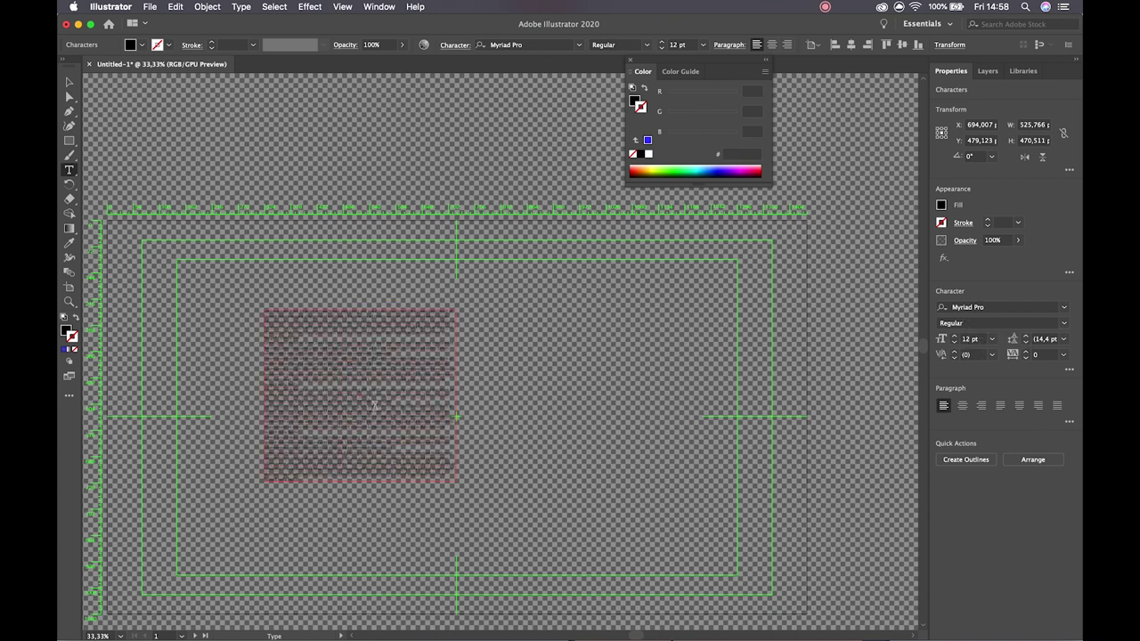
left_click(991, 339)
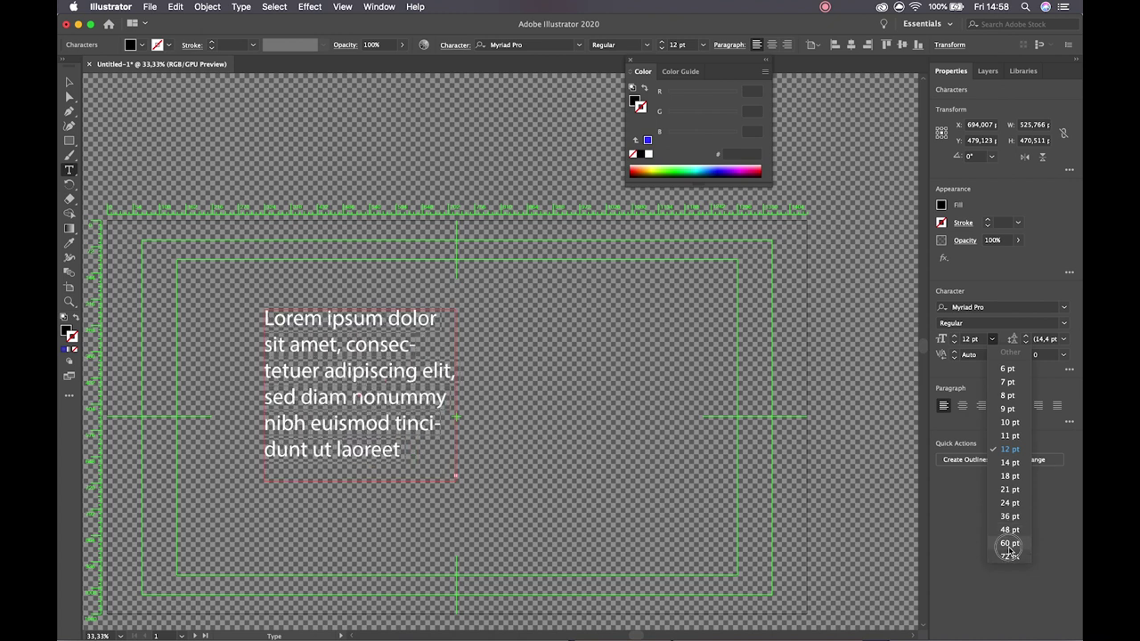
left_click(1009, 542)
Widen the text frame to about 815 px so the text reflows, and deselect it.
left_click(70, 81)
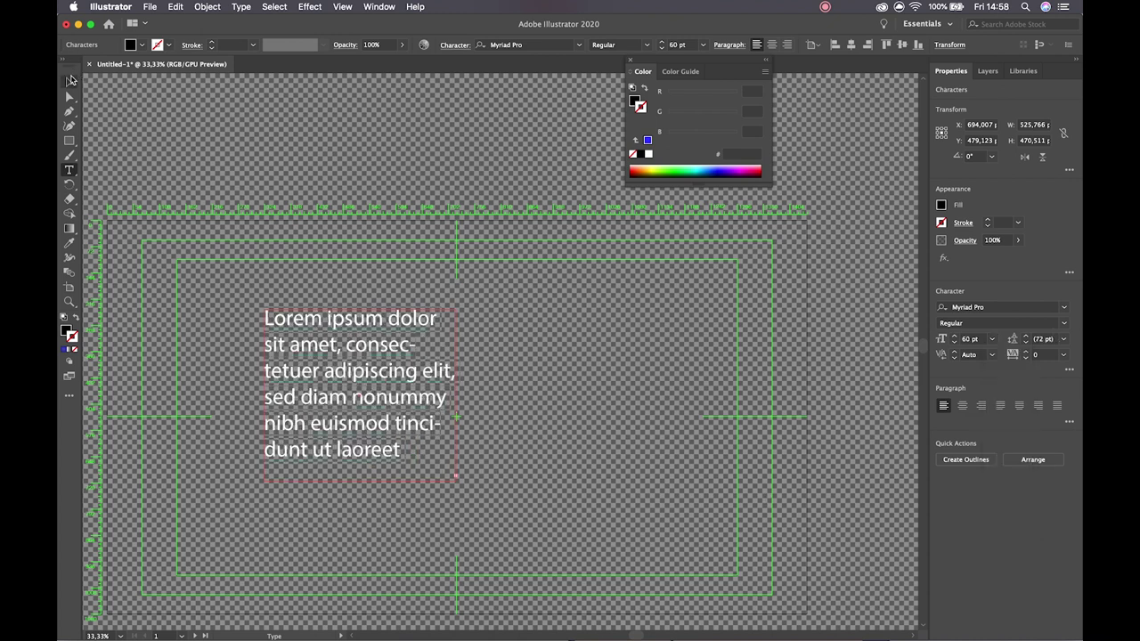
double_click(454, 392)
key("super+a")
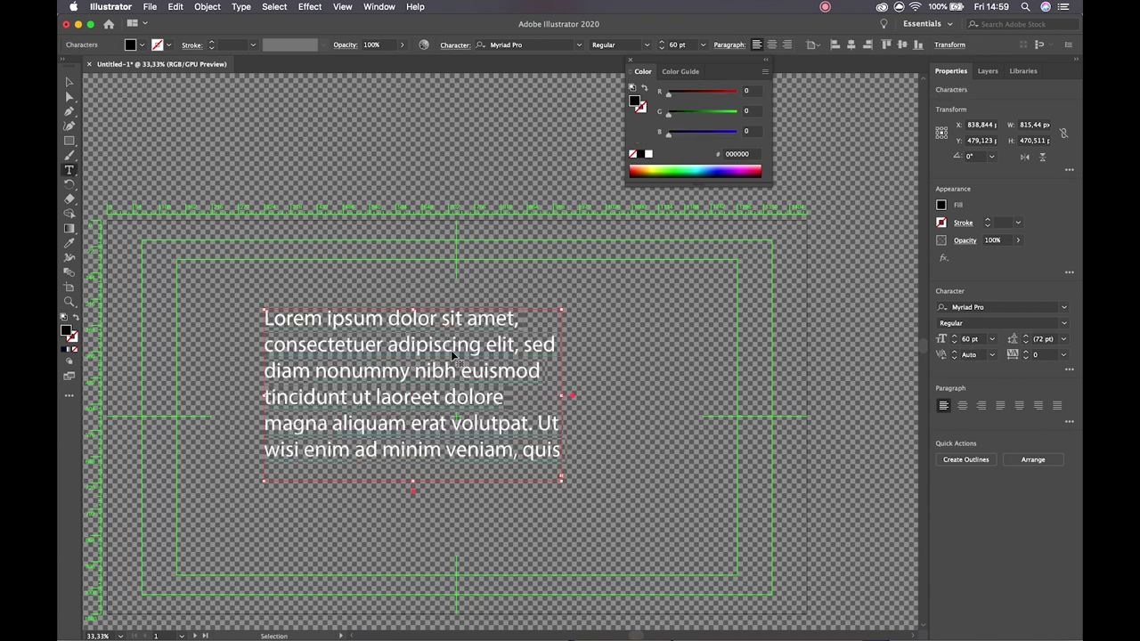
key("Escape")
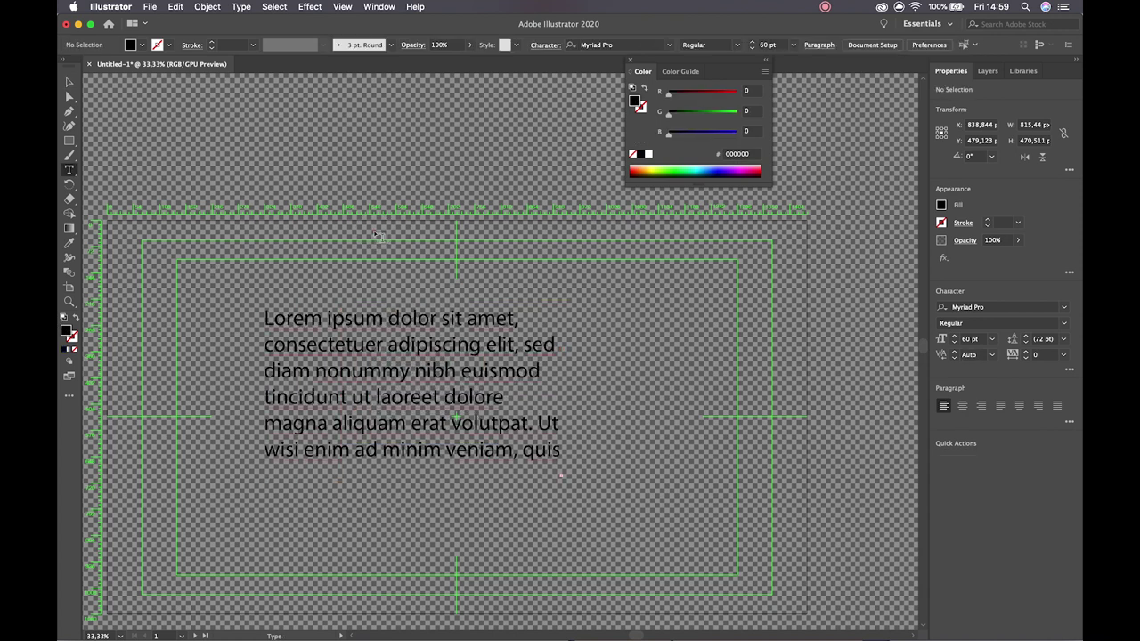
left_click(560, 159)
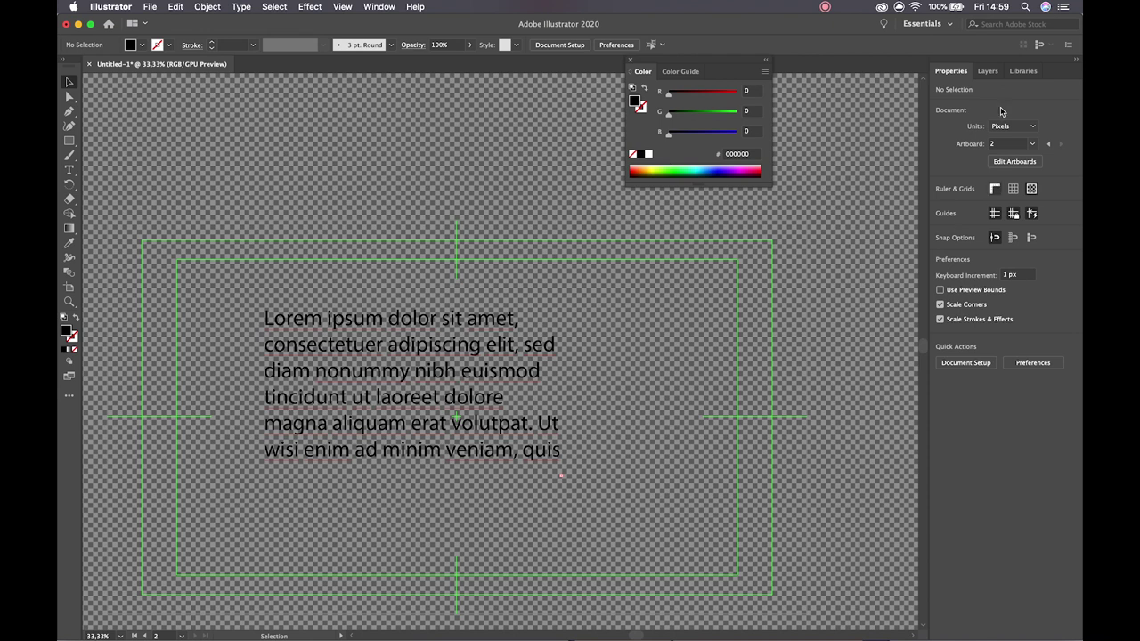
Create a new layer and move it below the Example layer.
left_click(987, 71)
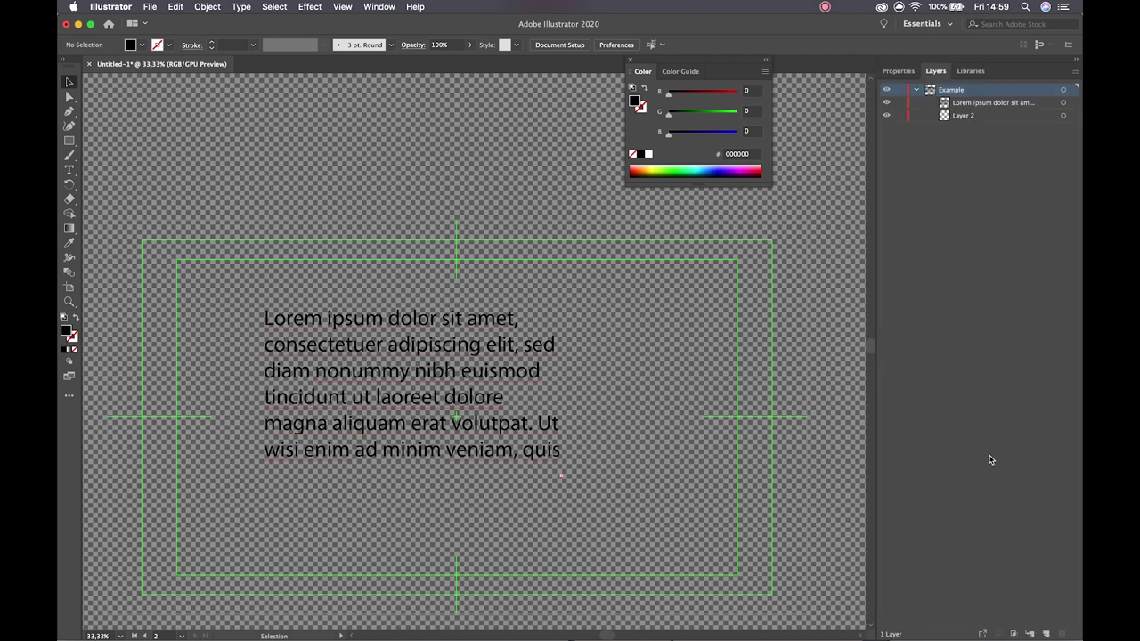
left_click(1046, 633)
left_click_drag(961, 90, 966, 140)
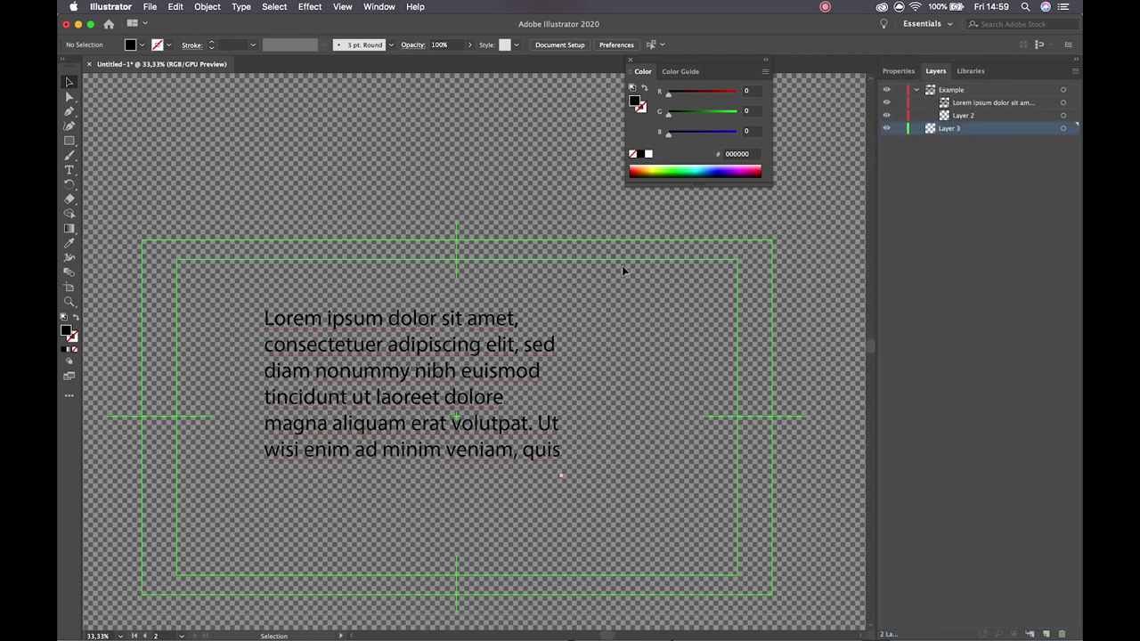
Set the fill to white and draw a rectangle on Layer 3 as a background behind the text.
key("m")
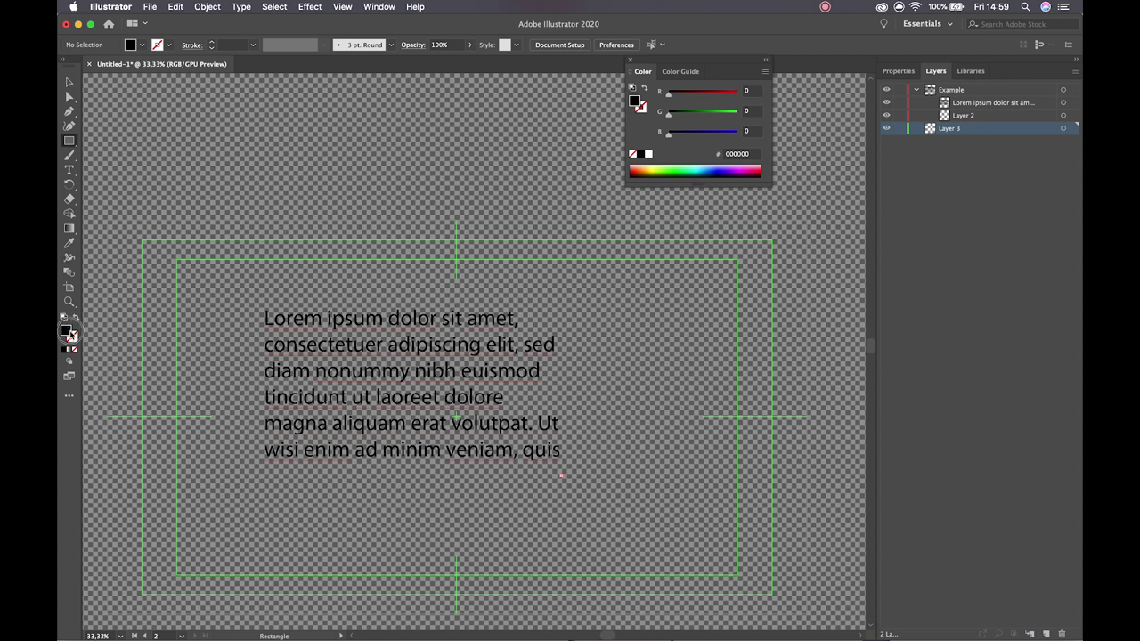
double_click(66, 330)
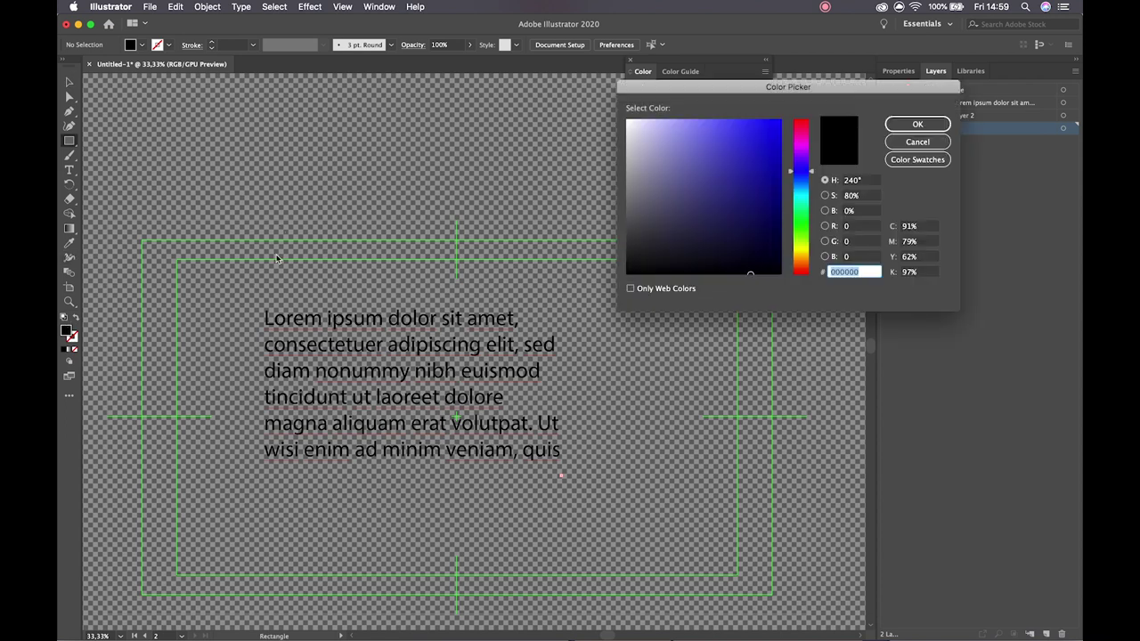
left_click(629, 119)
left_click(894, 125)
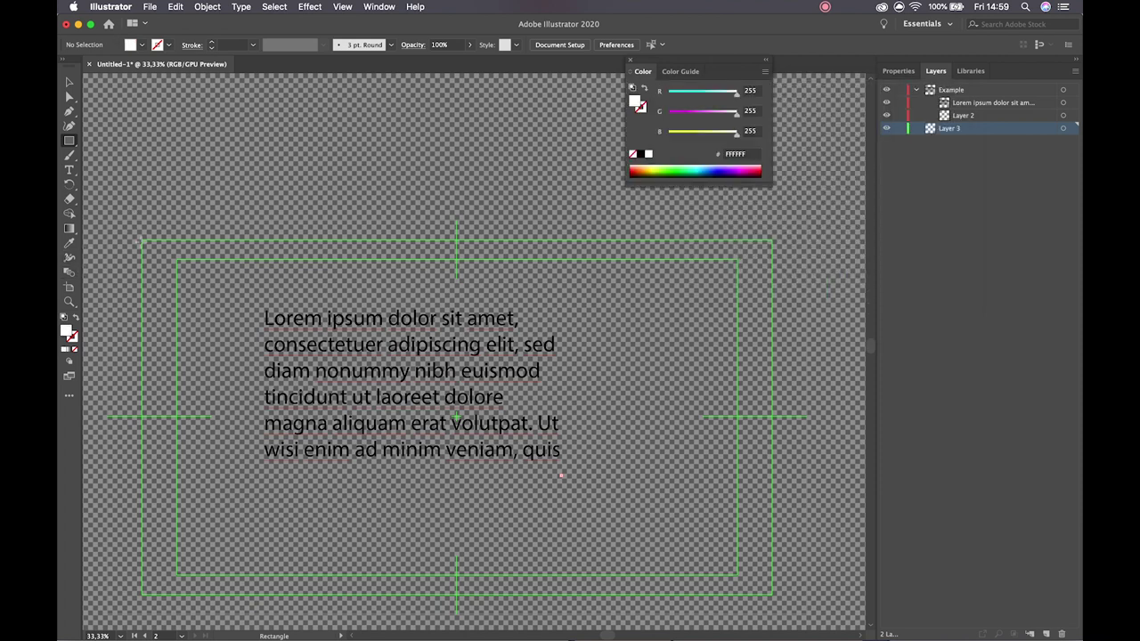
left_click_drag(89, 219, 660, 547)
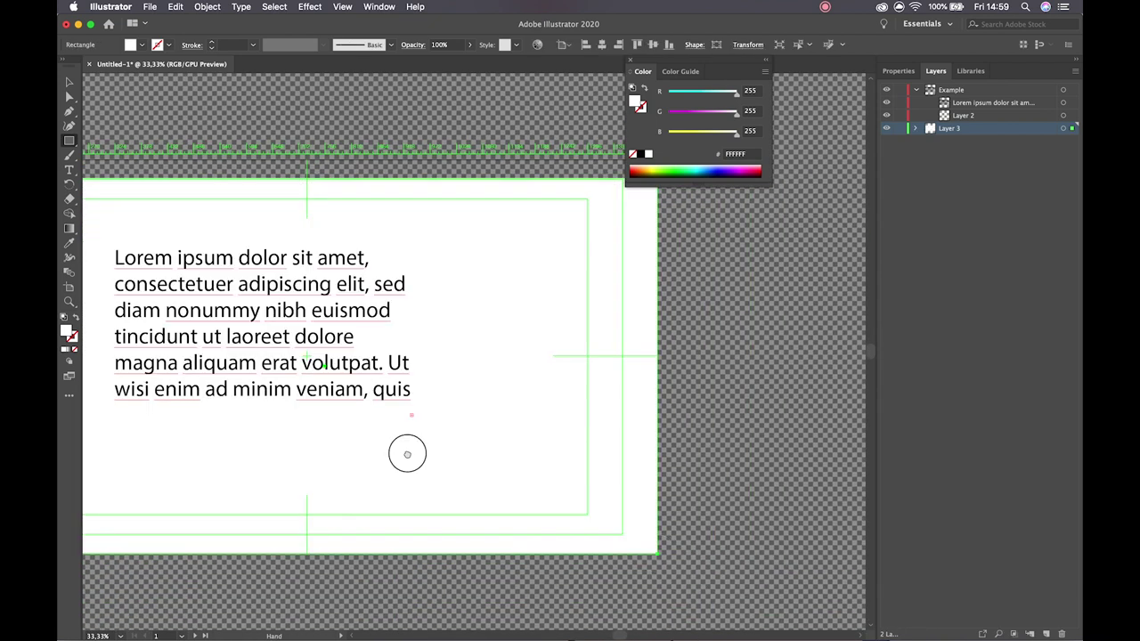
left_click_drag(407, 453, 573, 463)
Select all the characters in the Lorem ipsum frame and show their character and paragraph properties.
key("v")
left_click(483, 368)
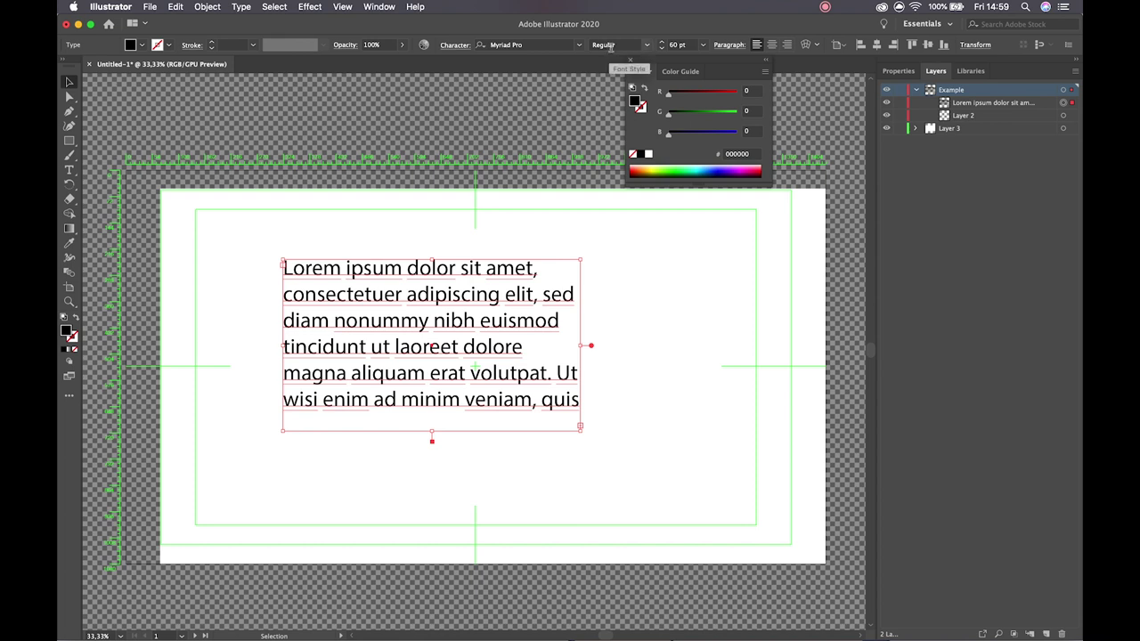
left_click(892, 75)
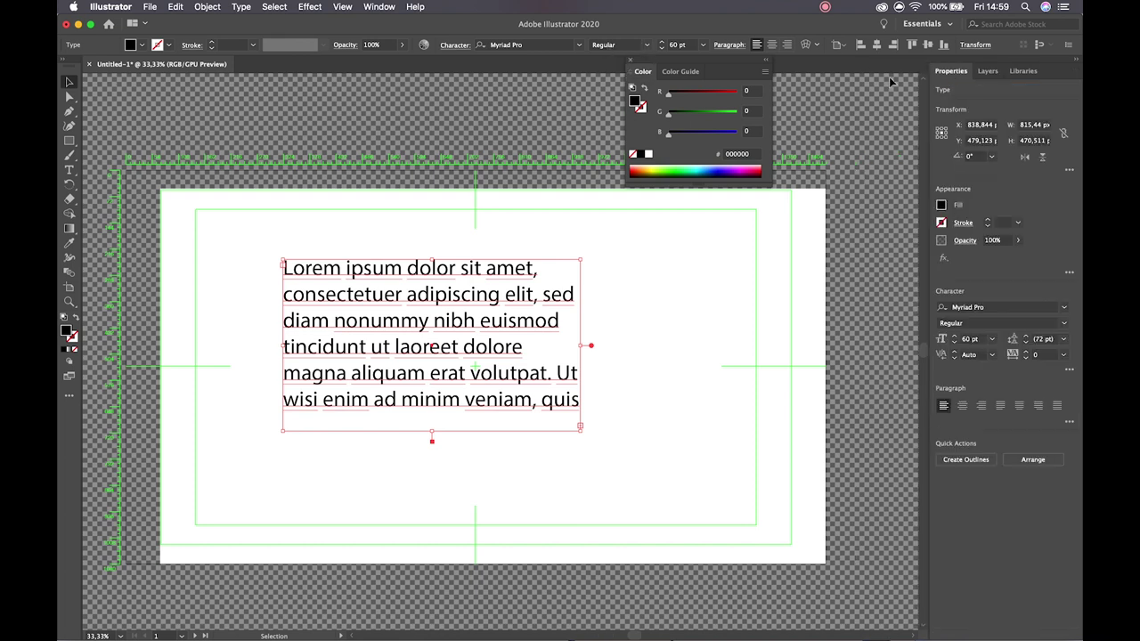
double_click(445, 348)
key("super+a")
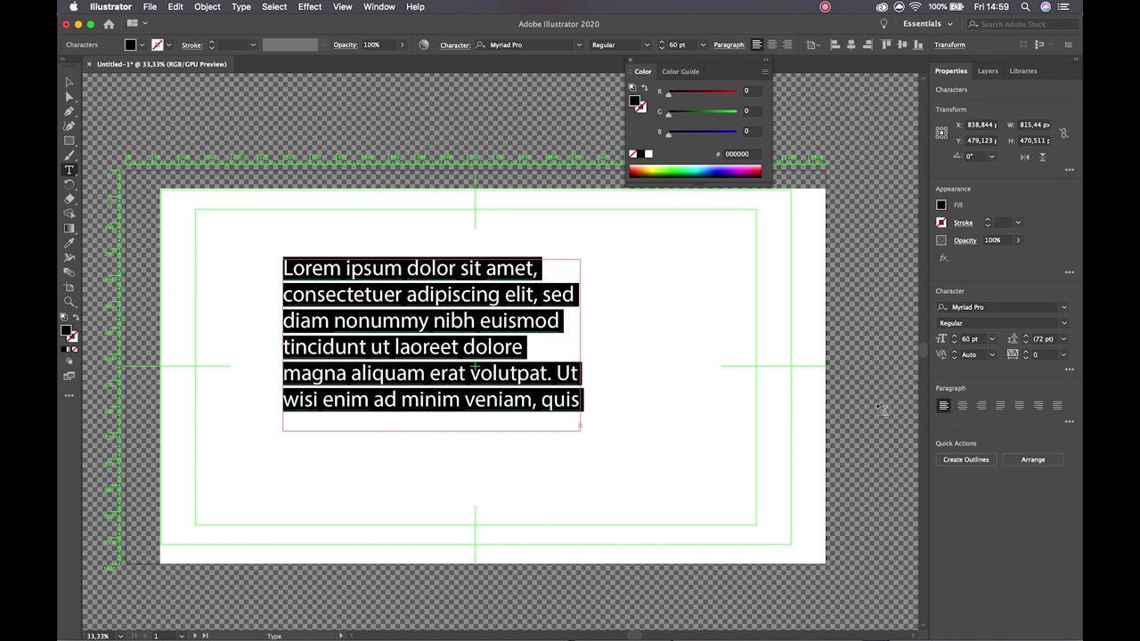
Try smaller and larger font sizes on the selected text and return it to 60 pt.
left_click(955, 343)
left_click(955, 336)
left_click(955, 343)
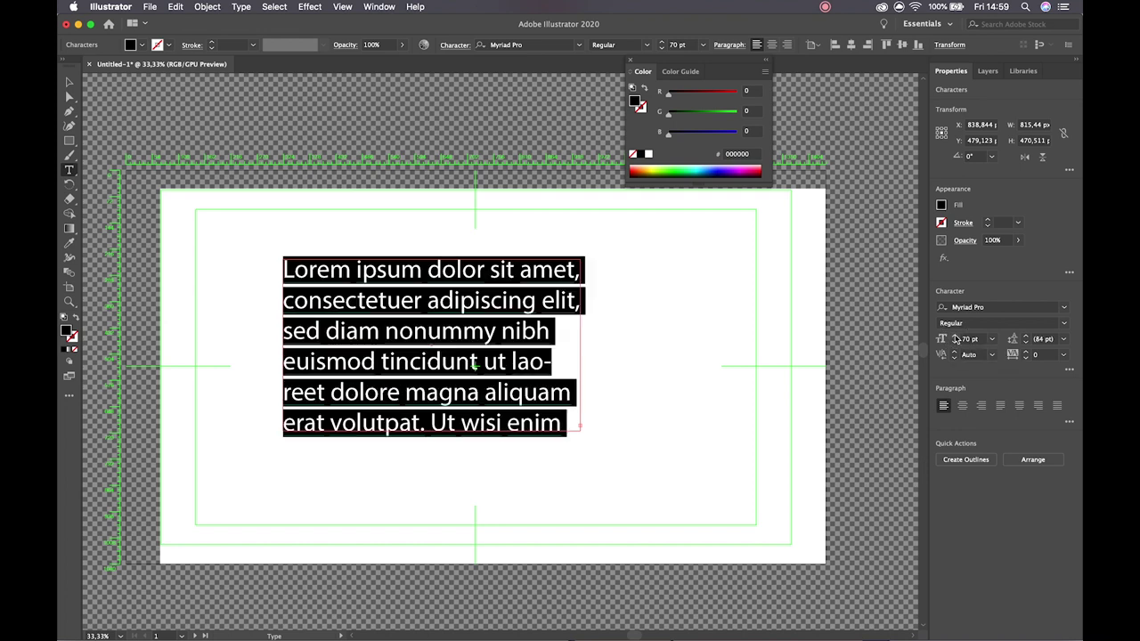
left_click(955, 336)
left_click(956, 343)
left_click(955, 336)
left_click(956, 343)
left_click(955, 335)
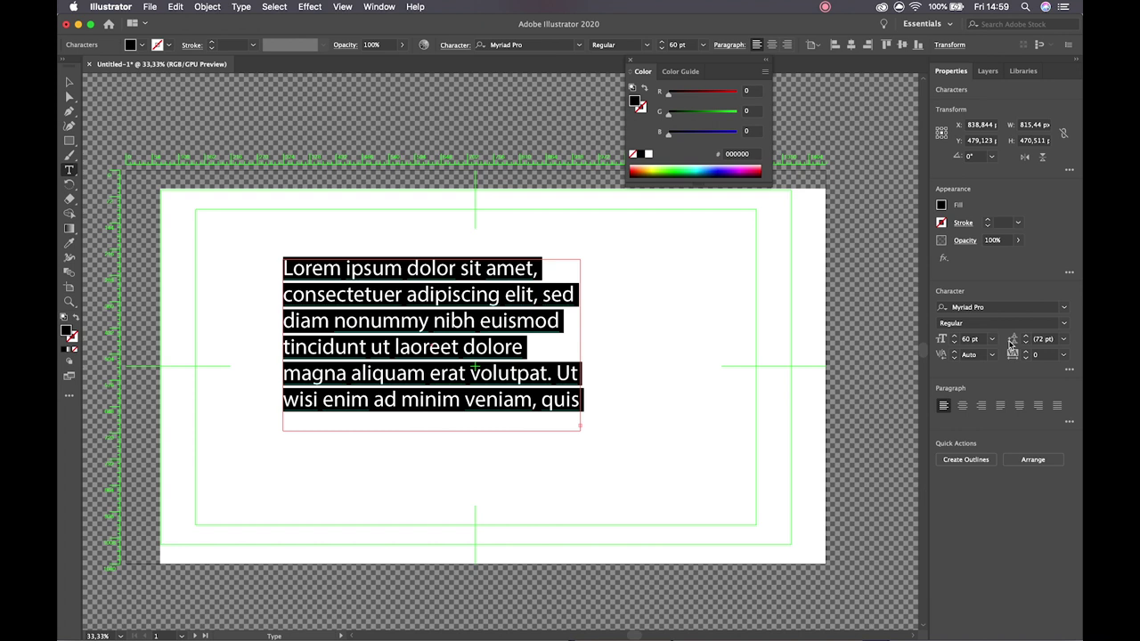
Set the text's leading to 60 pt and keep its tracking at 0.
left_click(1062, 339)
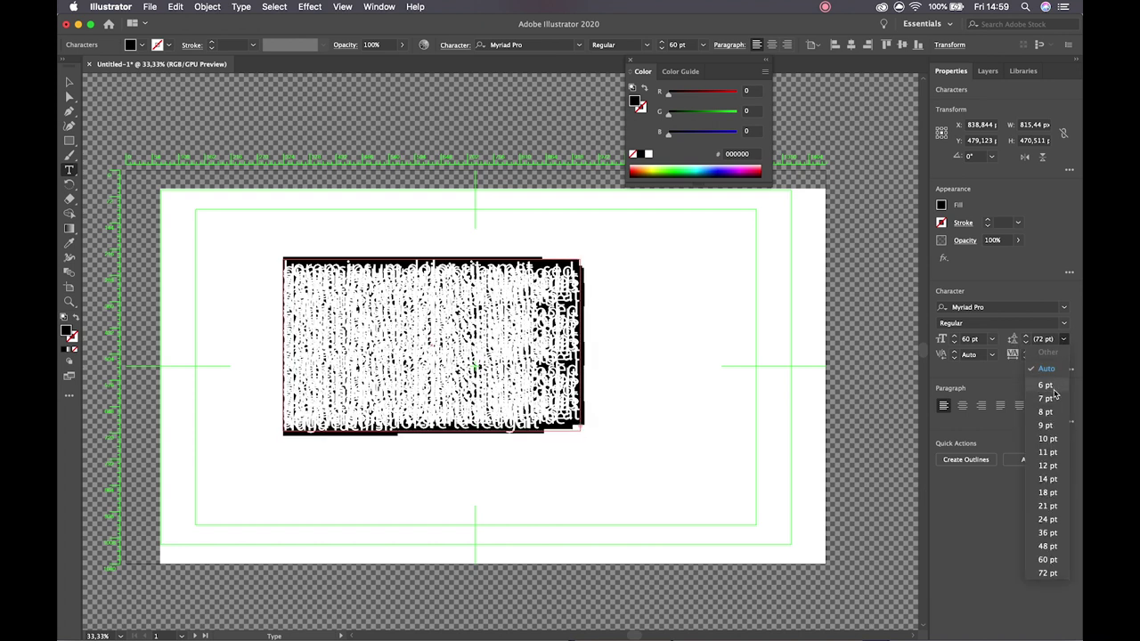
left_click(1047, 559)
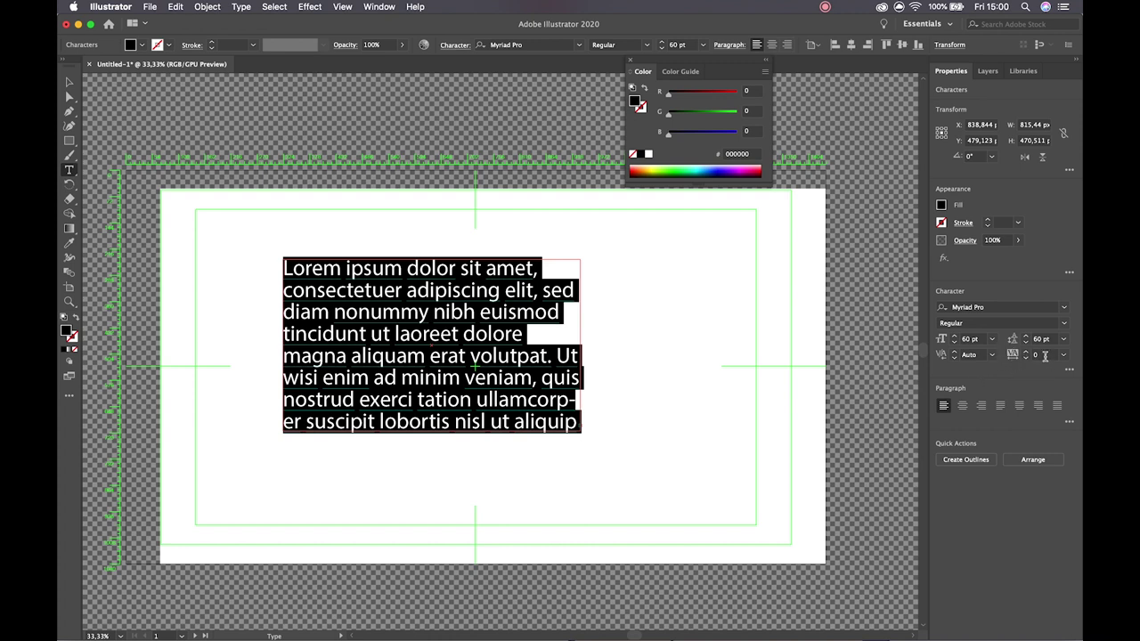
left_click(1063, 354)
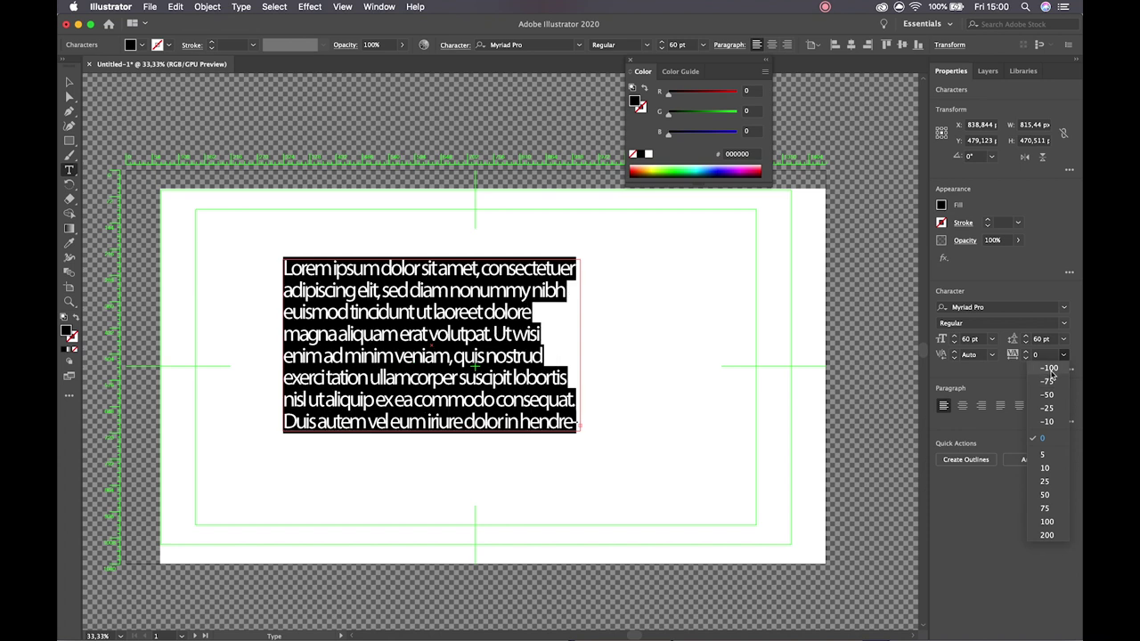
left_click(1049, 437)
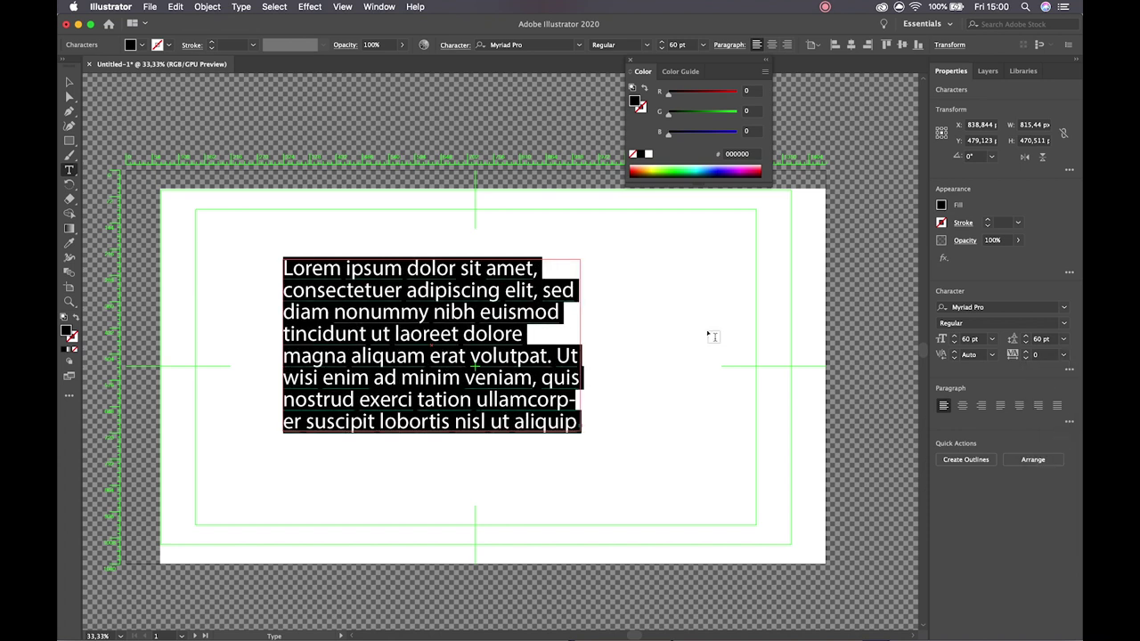
Try positive and negative tracking on only the letter p in "ipsum" and leave it at 50.
left_click(385, 301)
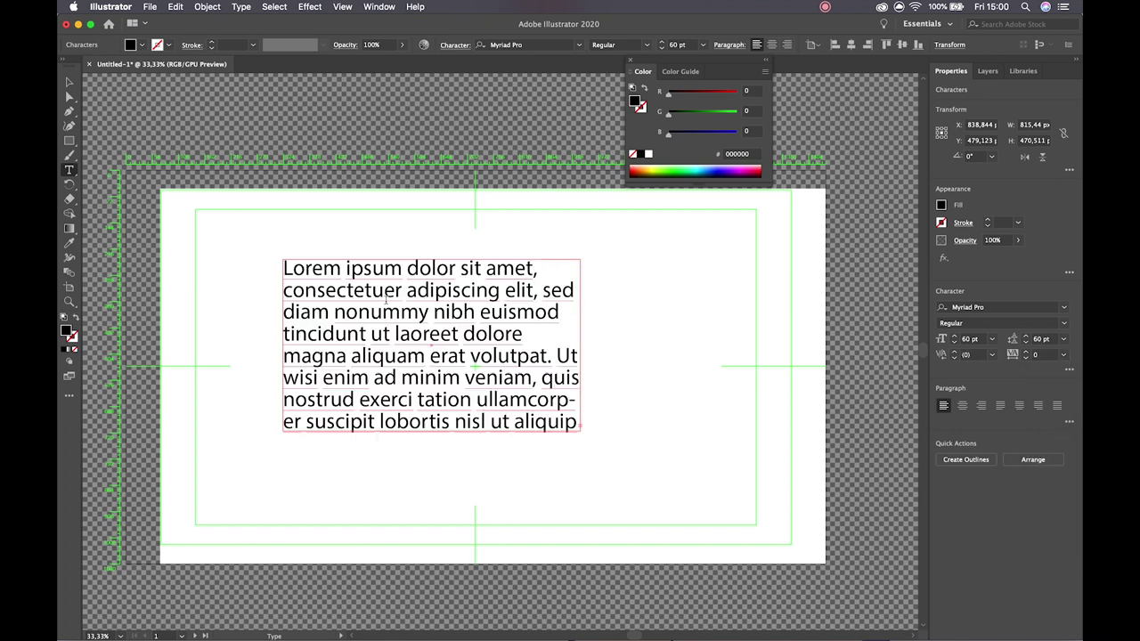
scroll(387, 300, "up", 5)
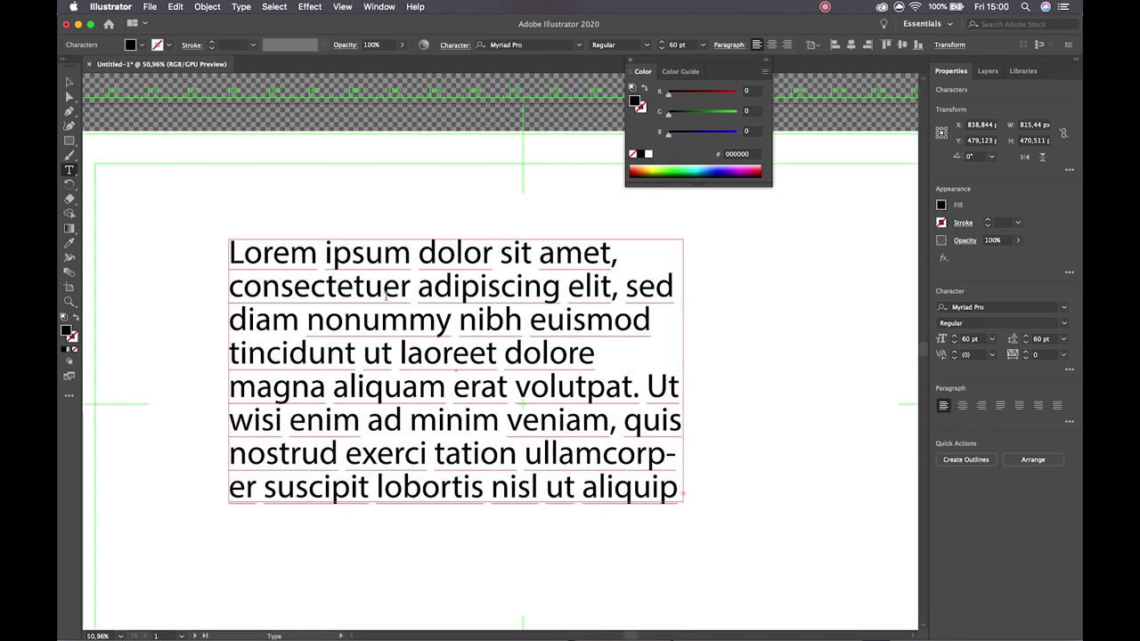
scroll(387, 293, "down", 2)
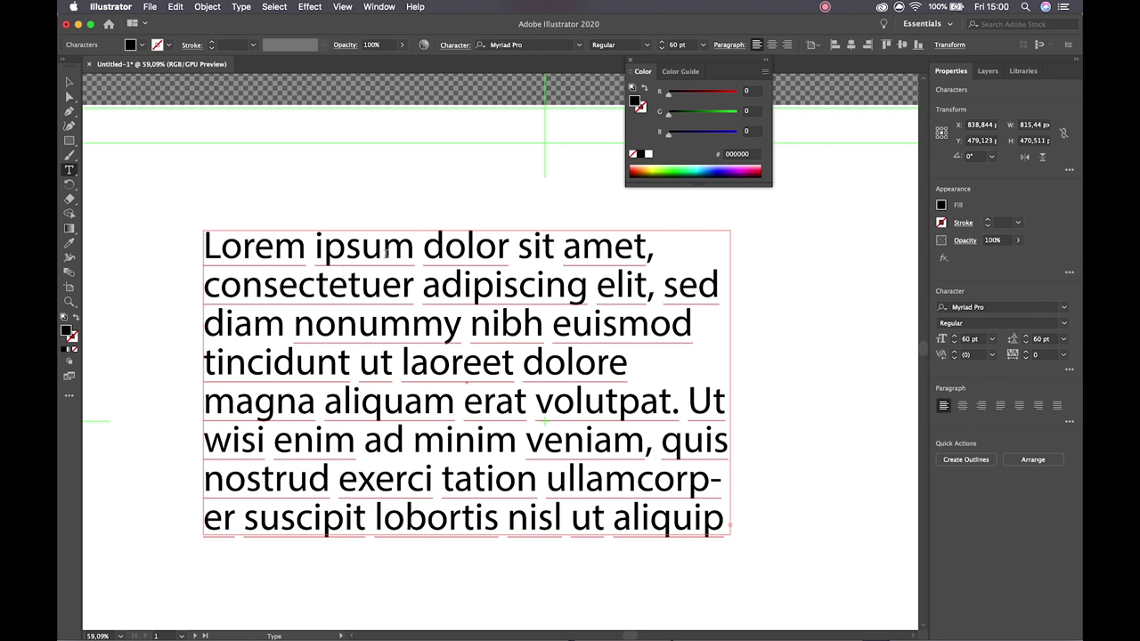
double_click(331, 253)
left_click(356, 256)
left_click_drag(323, 246, 345, 250)
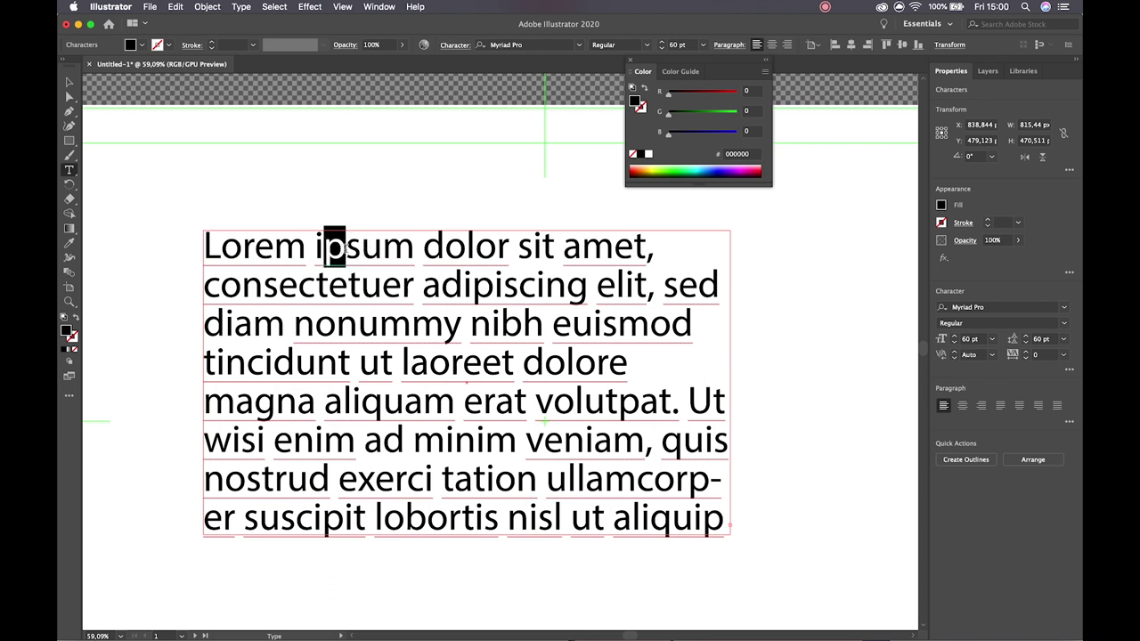
left_click(1027, 353)
left_click(1026, 353)
left_click(1026, 352)
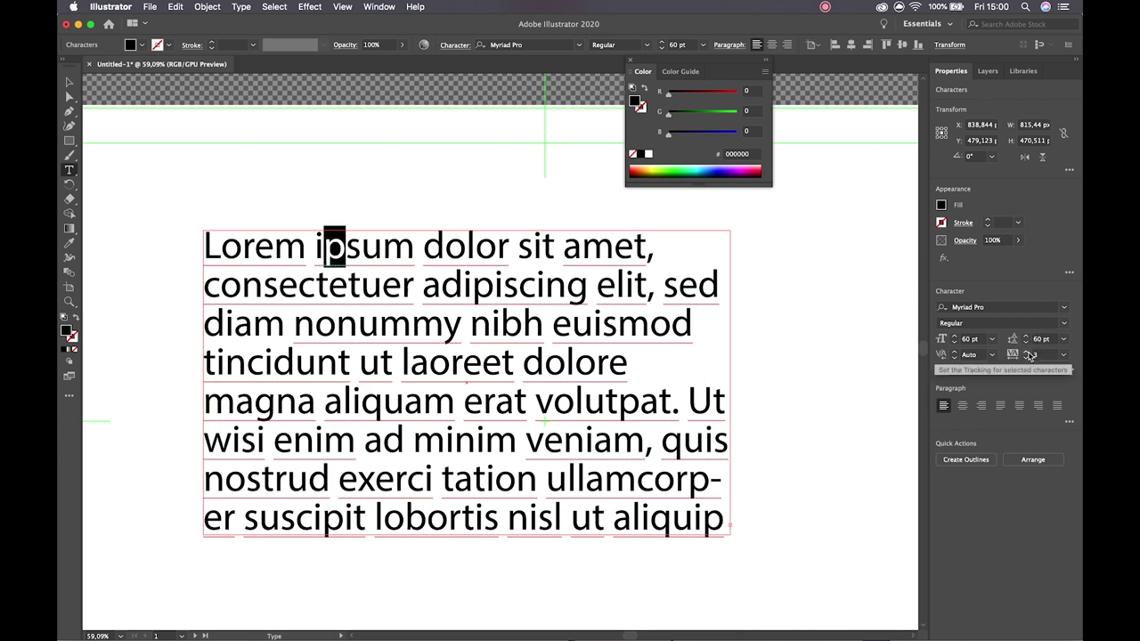
left_click(1026, 353)
left_click(1026, 353)
left_click(1027, 353)
left_click(1027, 353)
left_click(1026, 358)
left_click(1026, 358)
left_click(1026, 358)
left_click(1027, 357)
left_click(1027, 358)
left_click(1026, 358)
left_click(1027, 358)
left_click(1026, 358)
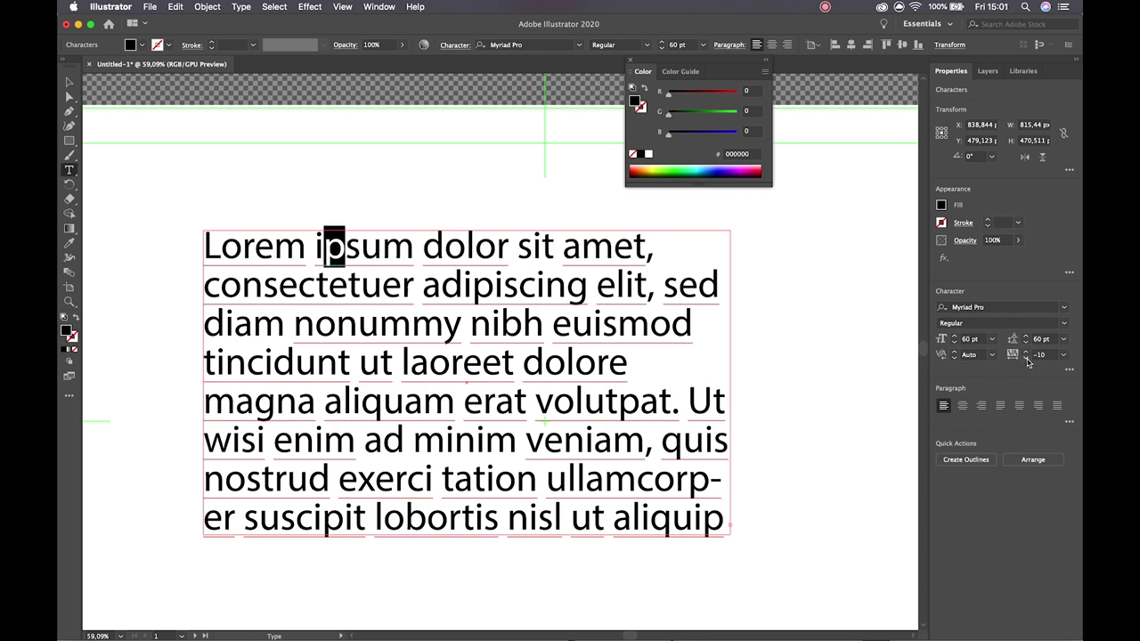
left_click(1025, 353)
left_click(1024, 352)
left_click(1025, 353)
left_click(1025, 353)
left_click(1025, 353)
left_click(1025, 353)
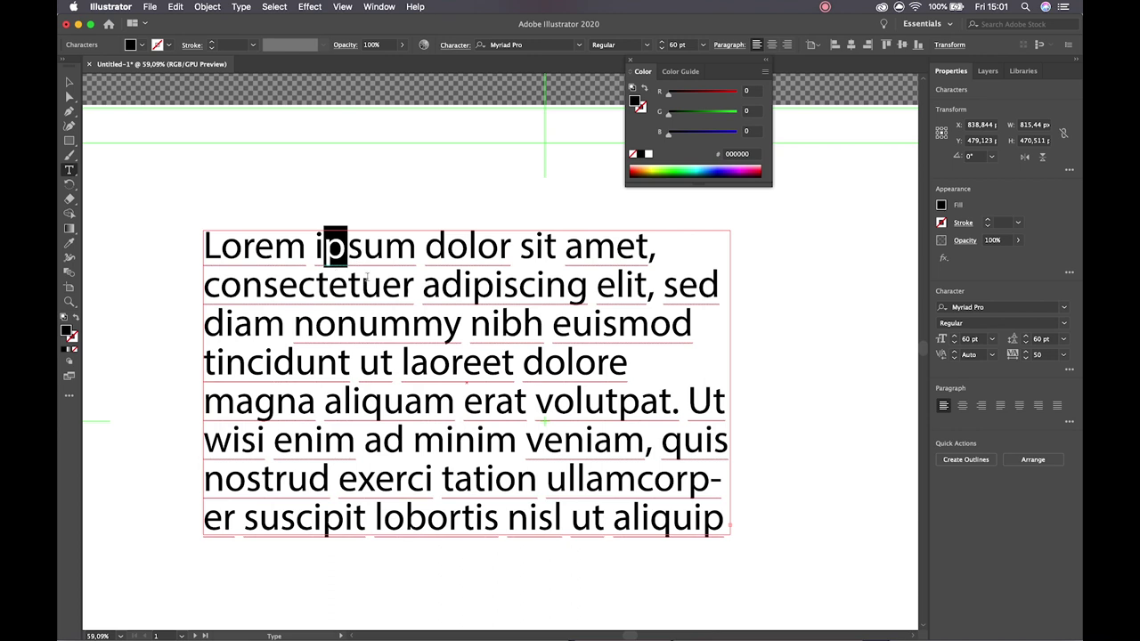
Try the right-aligned and justified options on the paragraph and finish with it centre-aligned.
left_click(962, 405)
left_click(981, 405)
left_click(1000, 405)
left_click(1019, 406)
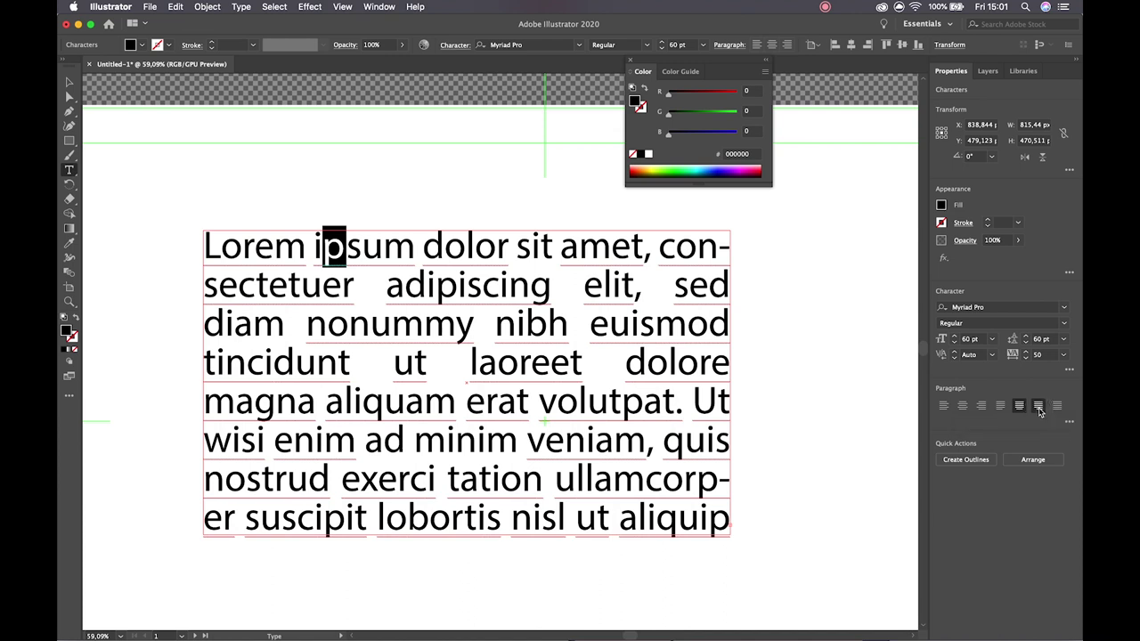
left_click(1058, 406)
left_click(961, 406)
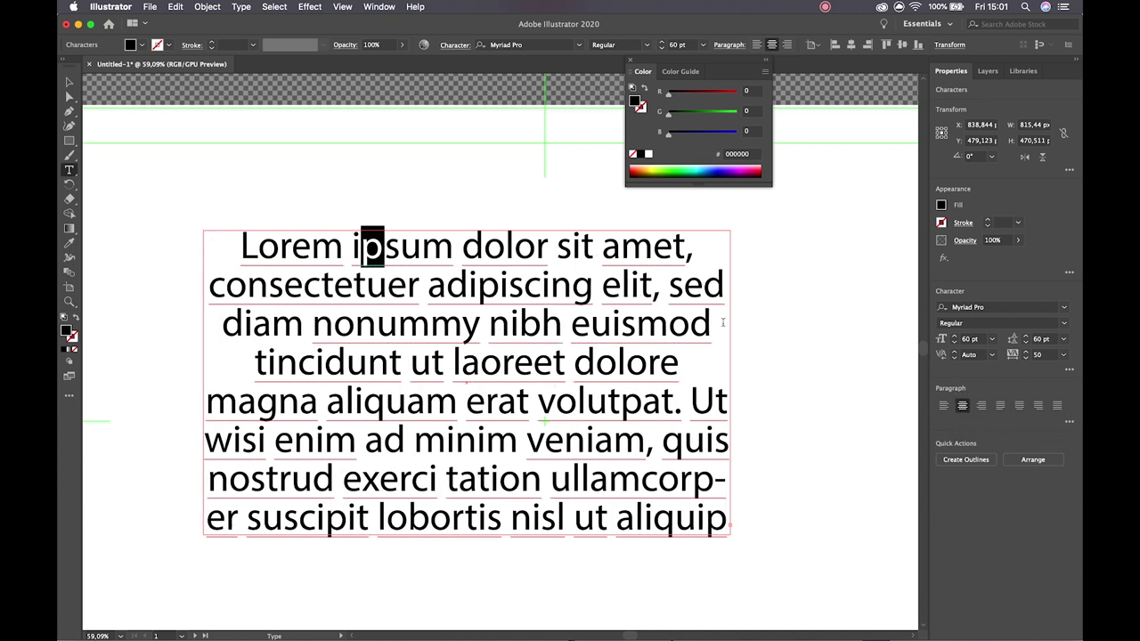
Delete the Lorem ipsum text block from the artboard.
key("Escape")
left_click(458, 123)
left_click(445, 293)
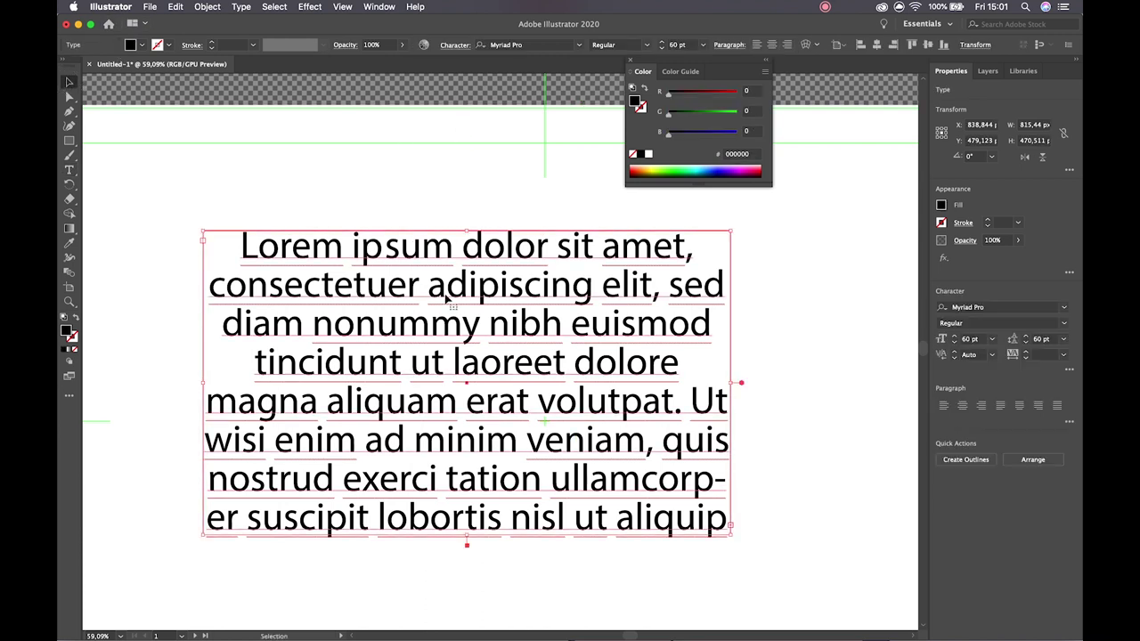
key("Delete")
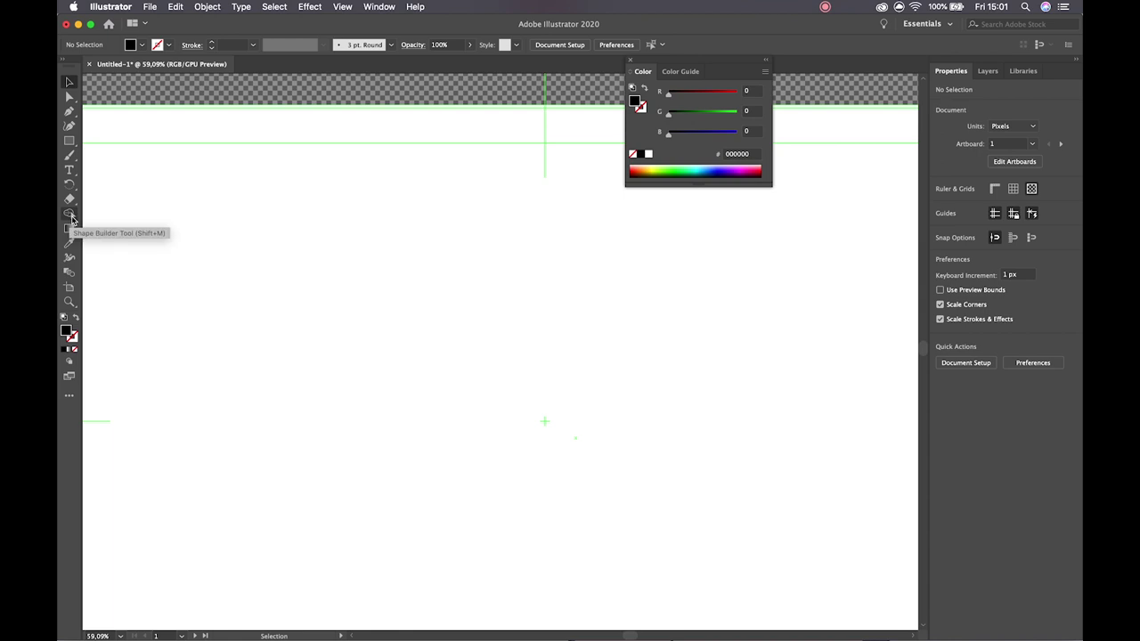
Draw a black rectangle about 365 × 268 px and a circle about 353 px in diameter overlapping its lower-right corner.
left_click(66, 143)
left_click_drag(162, 187, 397, 358)
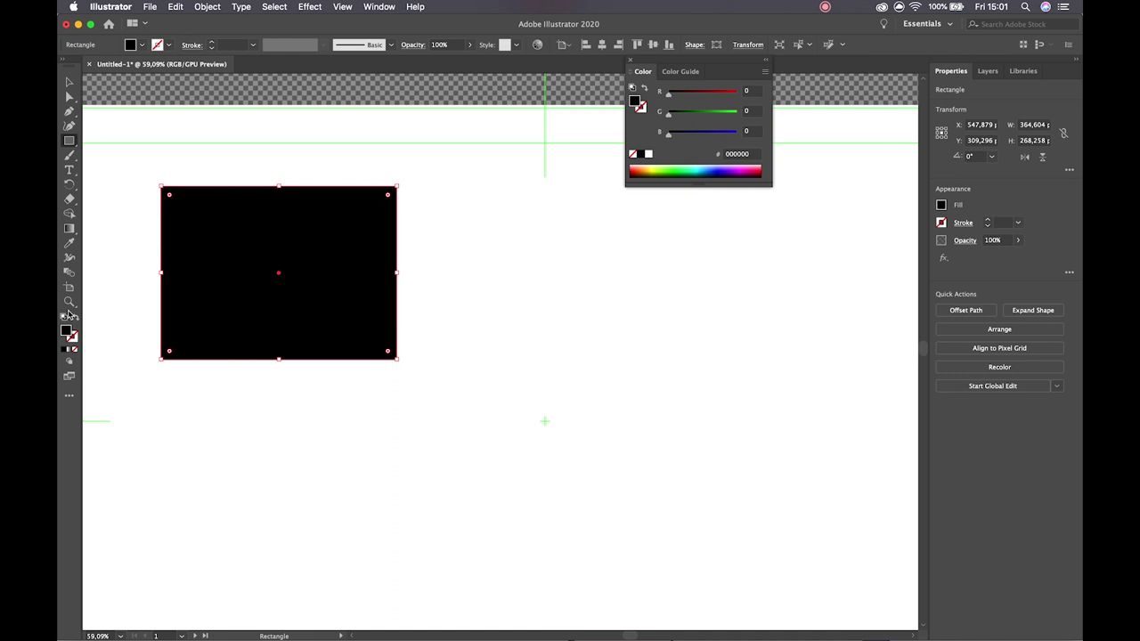
left_click(69, 140)
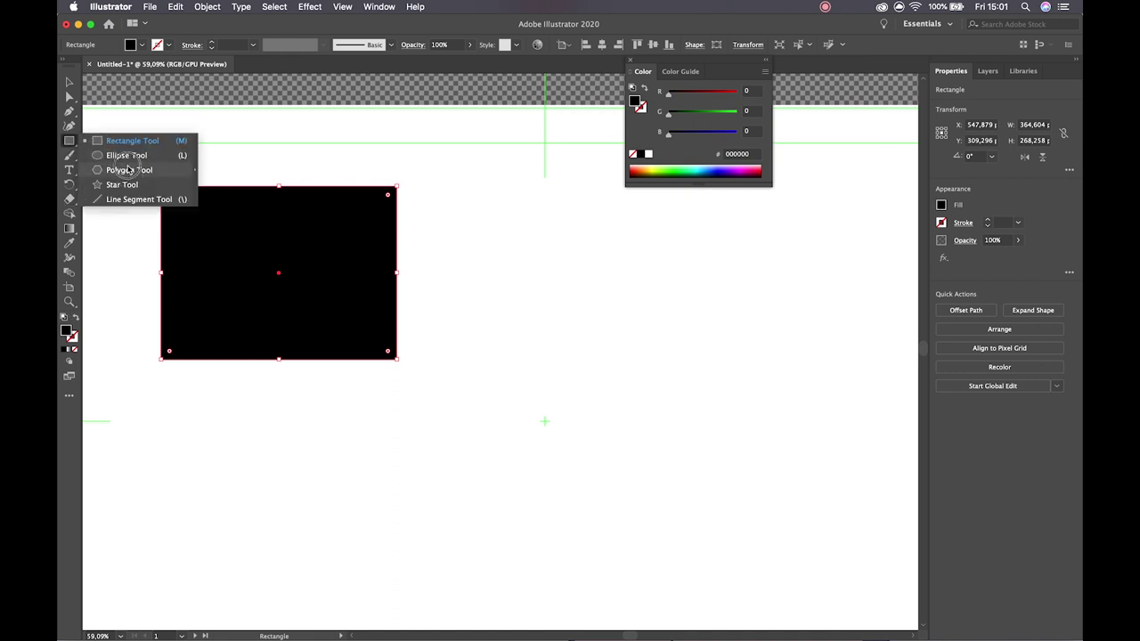
left_click(126, 154)
left_click_drag(349, 473, 542, 244)
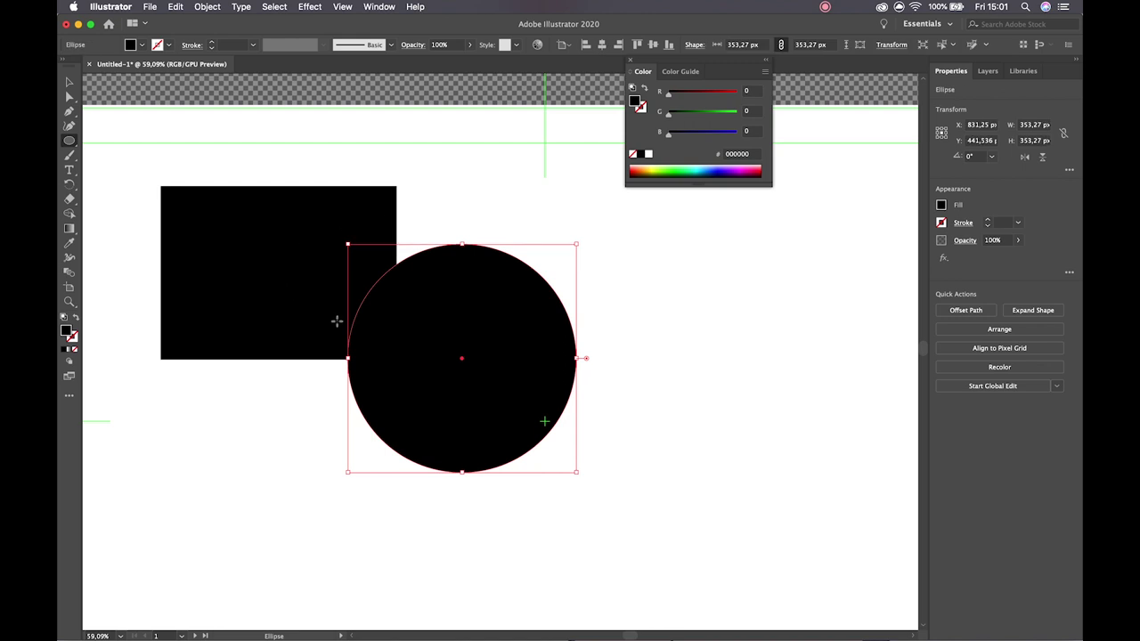
Move the circle so it overlaps the rectangle's right side and is vertically centred on it.
key("v")
left_click(419, 184)
left_click(492, 353)
left_click_drag(492, 353, 421, 270)
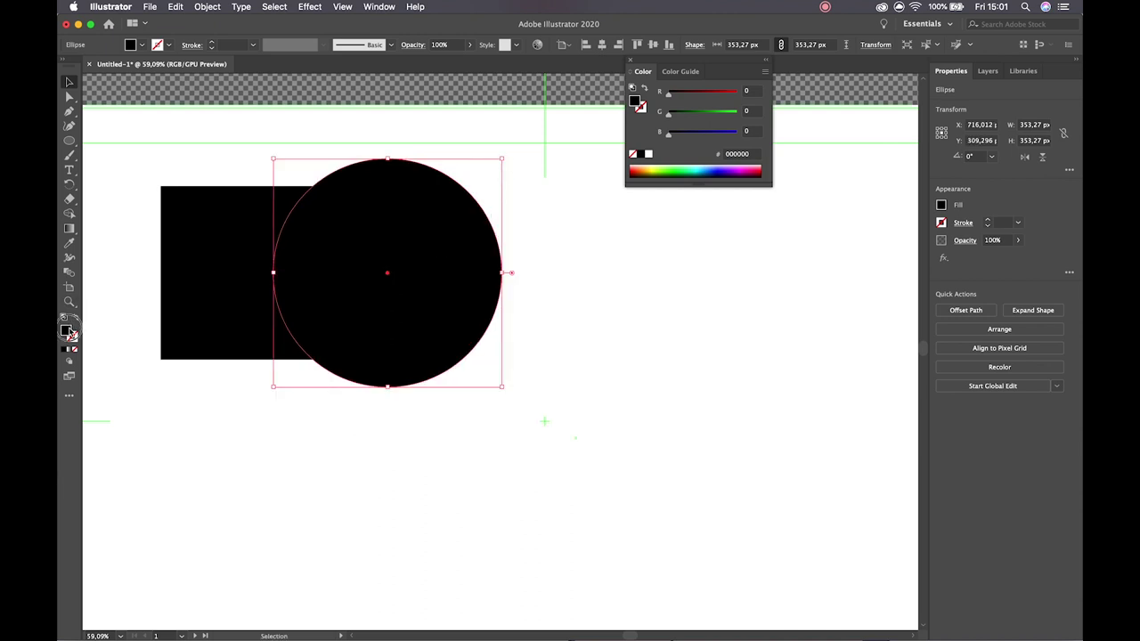
Change the circle's fill colour to blue 1919F2.
double_click(66, 331)
left_click_drag(635, 125, 766, 125)
left_click(918, 123)
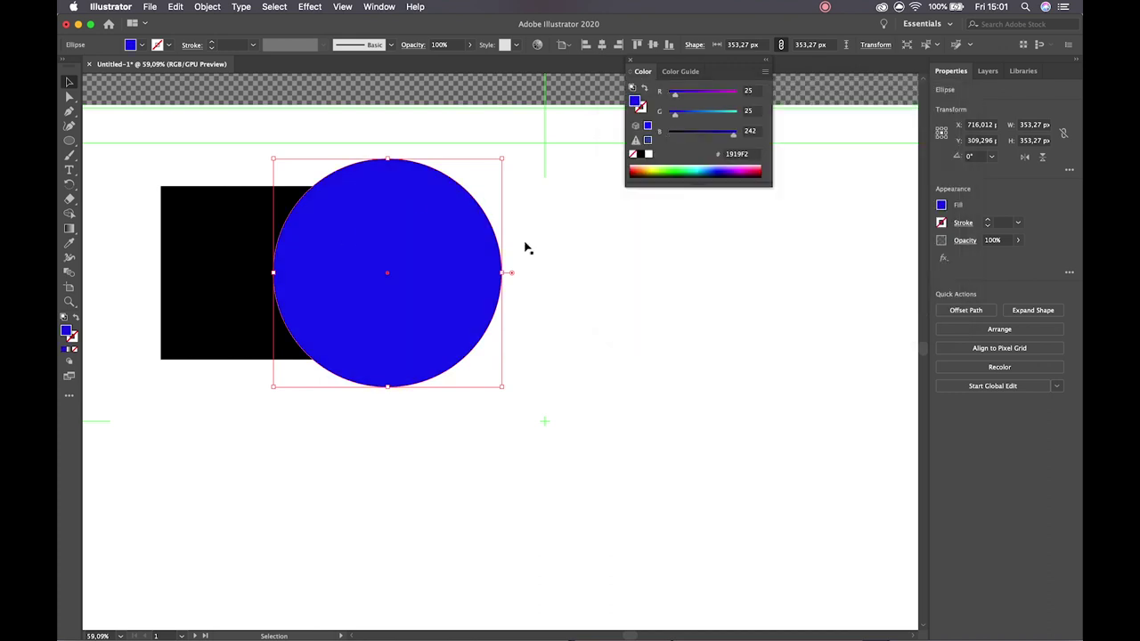
left_click(558, 303)
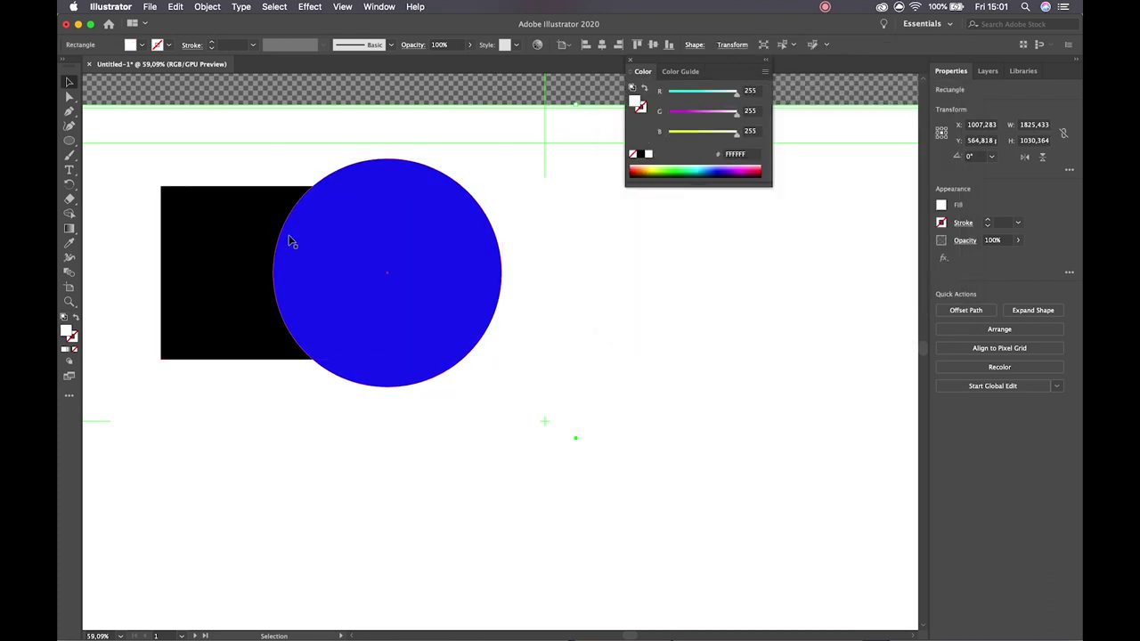
Lock Layer 3 so the white background cannot be selected with the shapes.
left_click(70, 215)
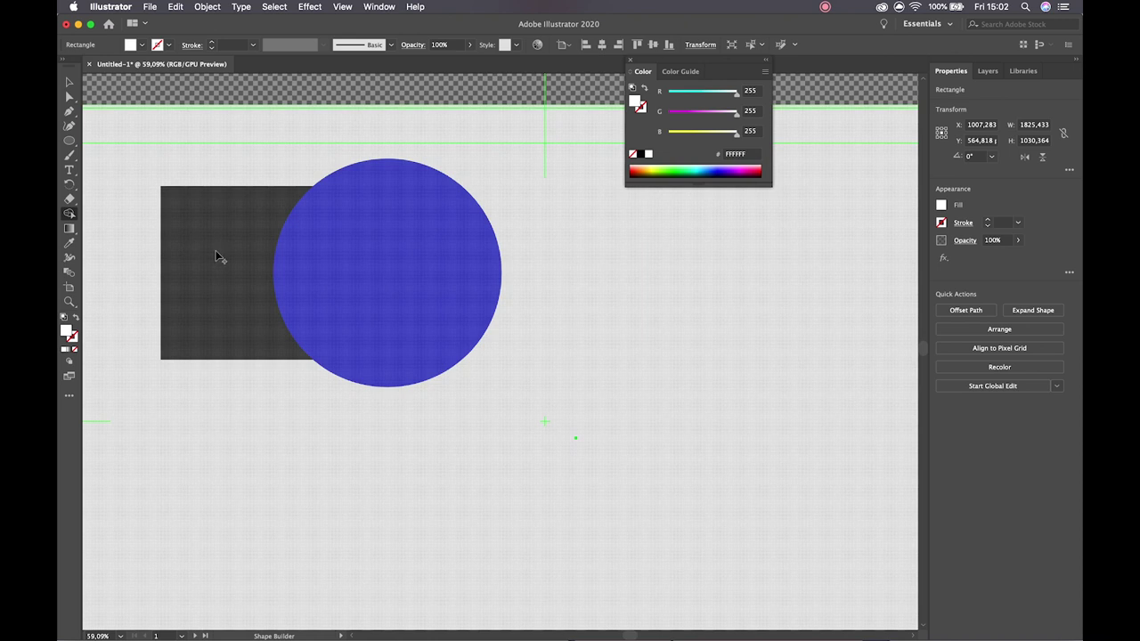
left_click(987, 70)
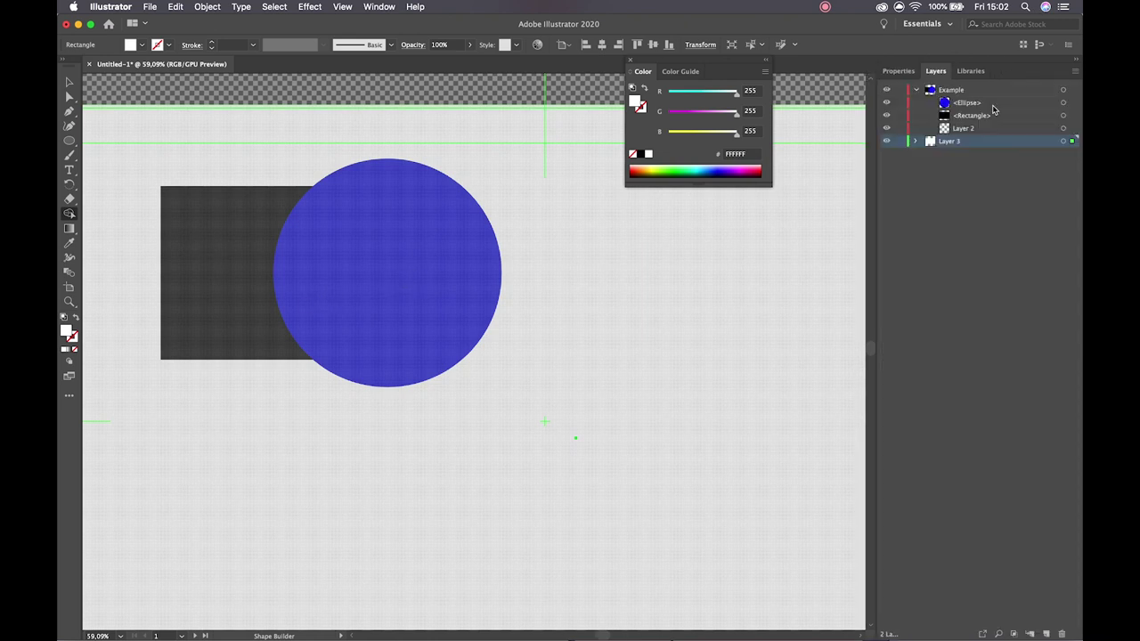
left_click(966, 102)
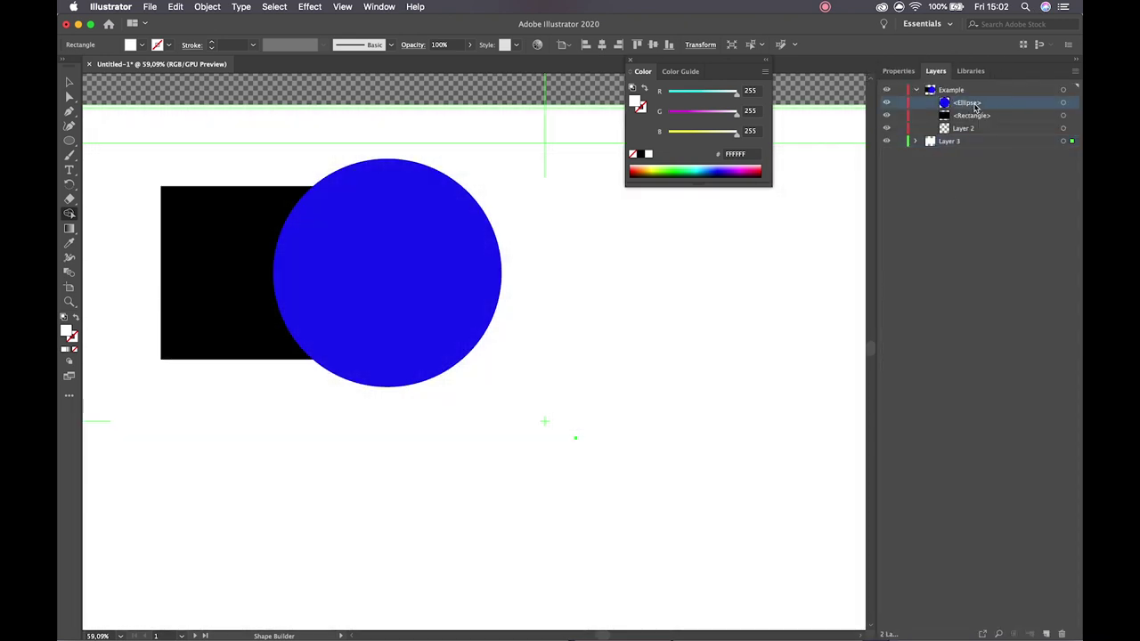
key("v")
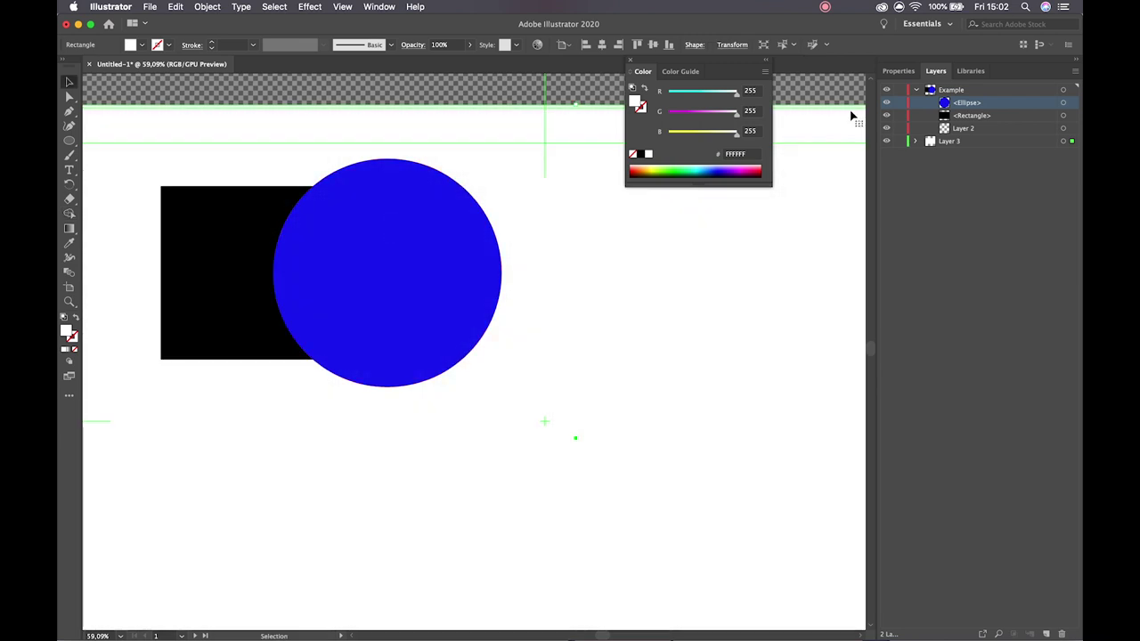
left_click(899, 142)
Select both shapes, try merging the overlap with the rest of the circle using Shape Builder, and undo it.
left_click_drag(266, 156, 334, 203)
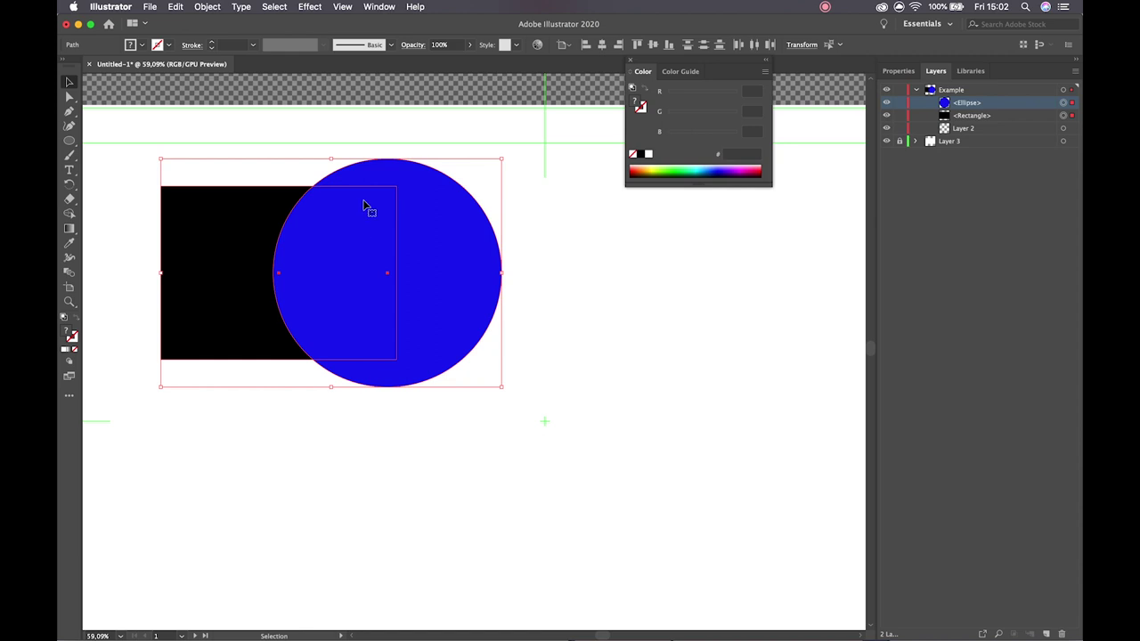
left_click(68, 213)
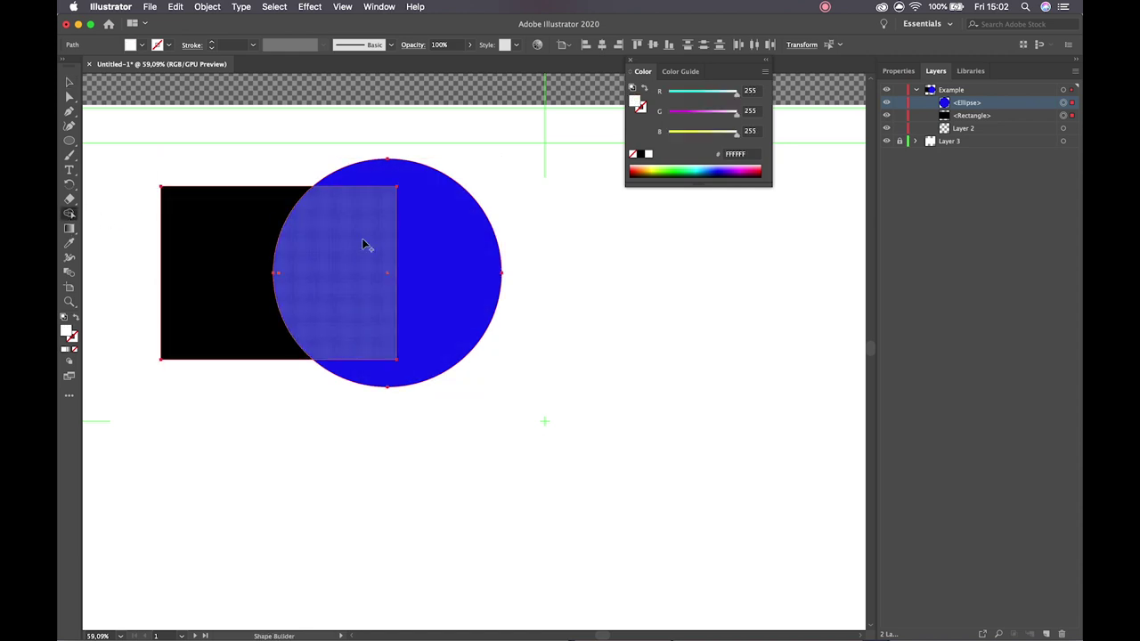
mouse_move(280, 267)
left_mouse_down()
mouse_move(428, 227)
mouse_move(429, 198)
mouse_move(325, 279)
left_mouse_up()
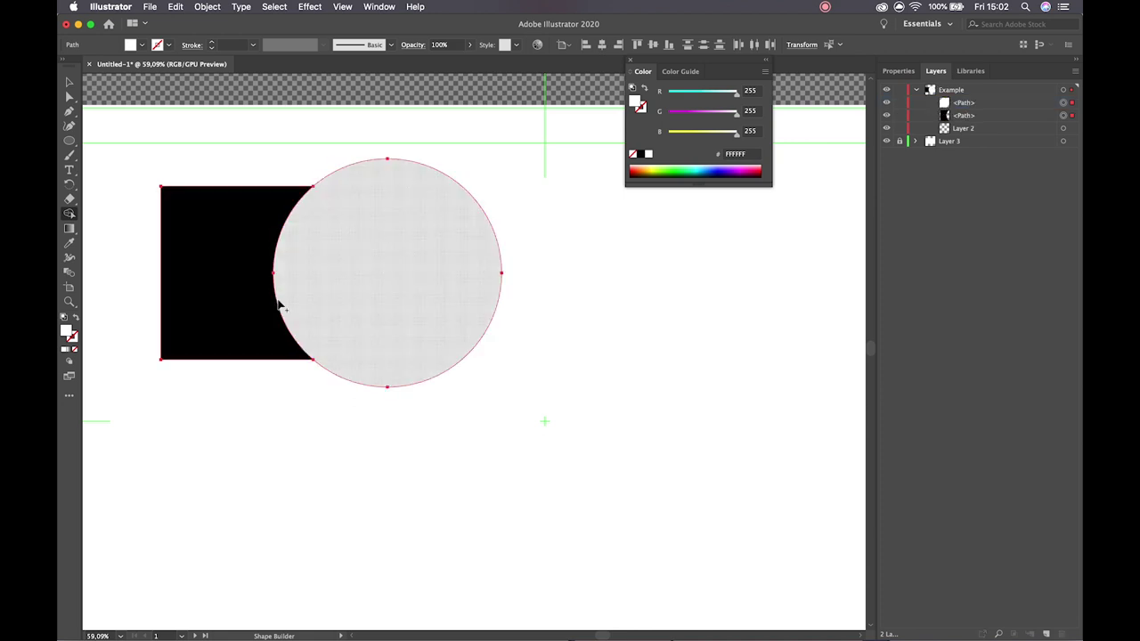
key("super+z")
Try merging the rectangle, overlap and circle into one form with Shape Builder, undoing each attempt.
left_click_drag(236, 234, 479, 256)
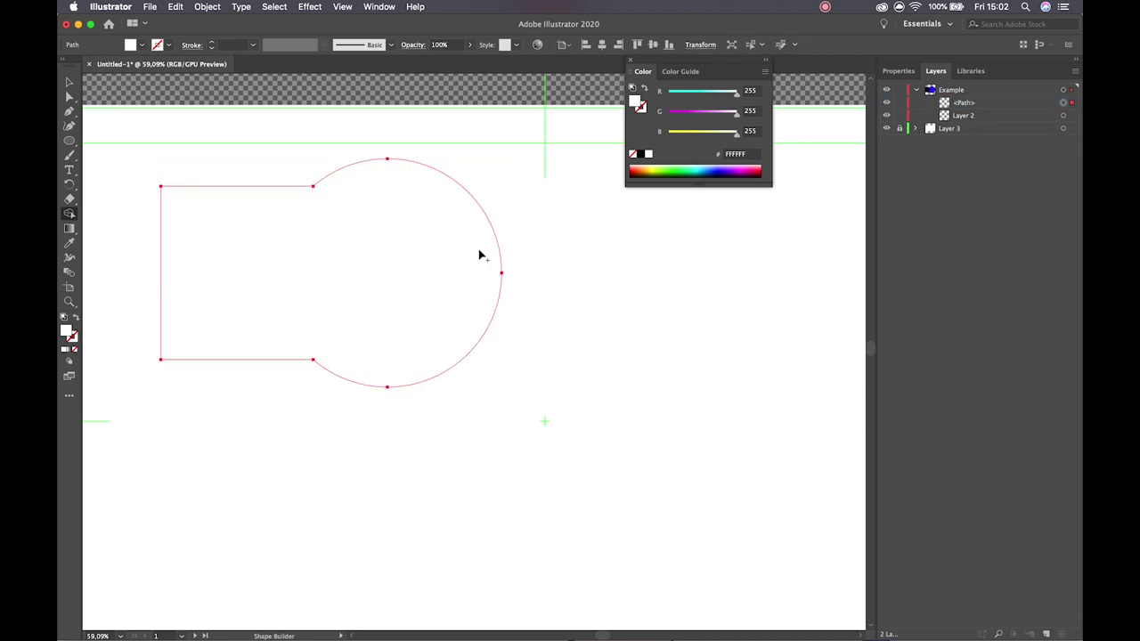
key("super+z")
left_click(321, 234)
key("super+z")
mouse_move(340, 234)
left_mouse_down()
mouse_move(338, 224)
mouse_move(461, 239)
left_mouse_up()
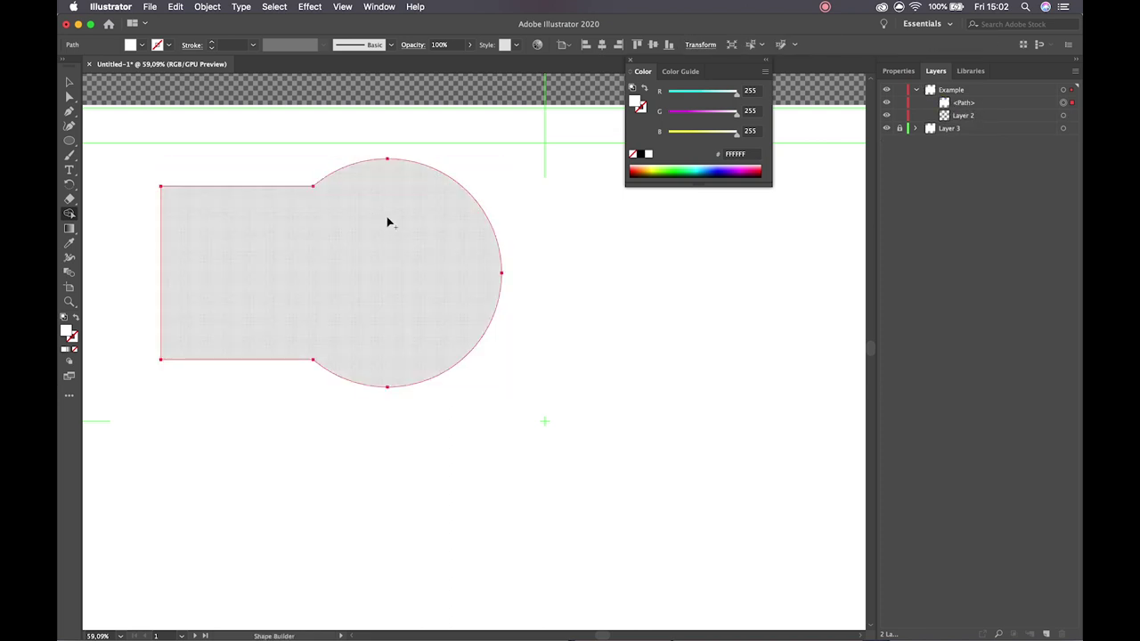
key("super+z")
Move the blue circle clear of the rectangle to its right and hide the white background on Layer 3.
key("v")
left_click(431, 97)
left_click(422, 203)
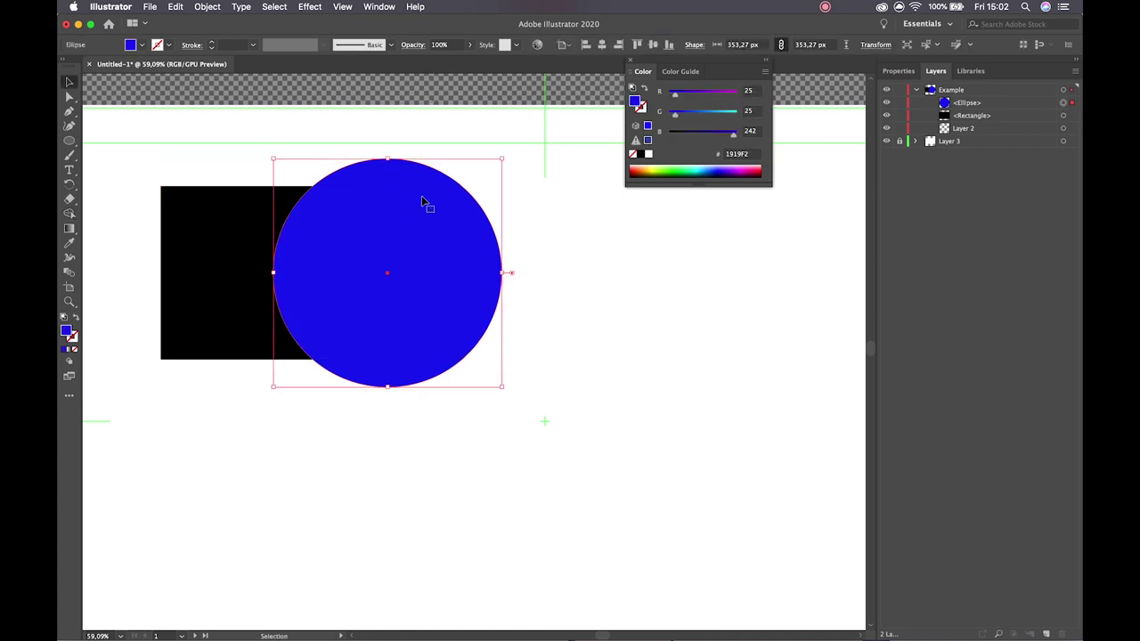
scroll(407, 254, "down", 5)
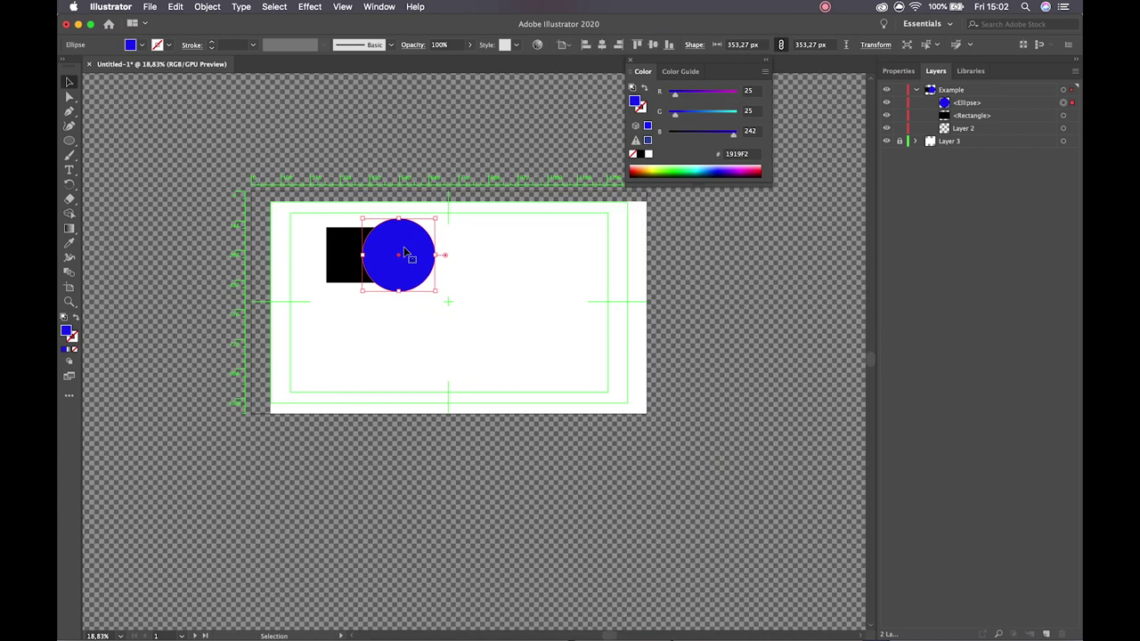
scroll(405, 252, "up", 3)
left_click_drag(425, 247, 539, 249)
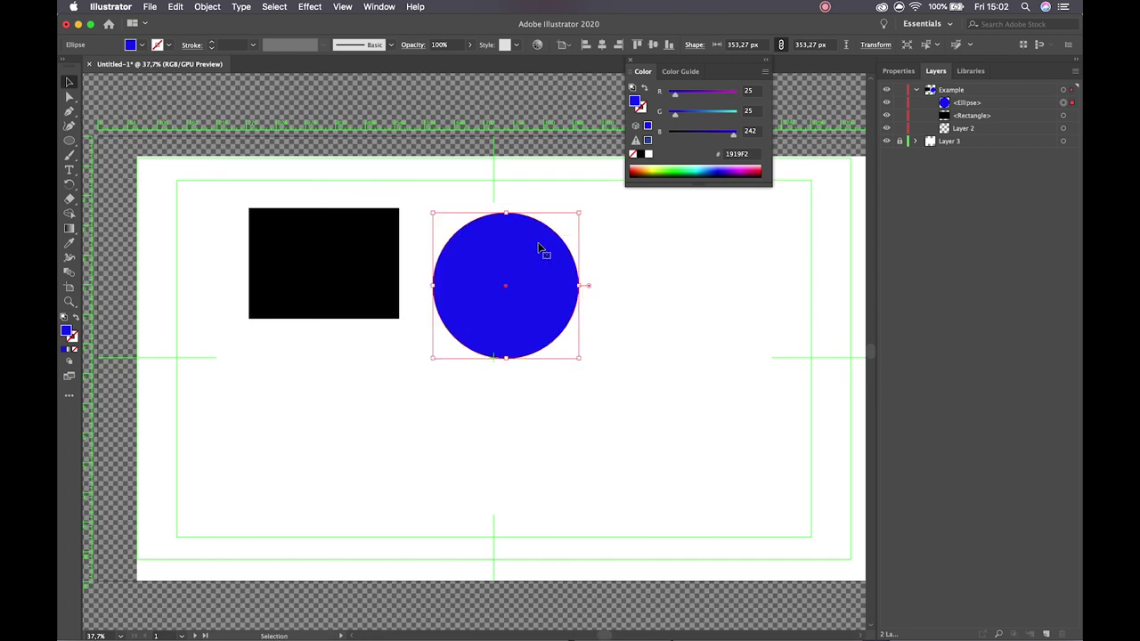
key("super+shift+d")
Fill the rectangle with light blue 8F8FFF and centre it behind the blue circle.
left_click_drag(295, 249, 319, 329)
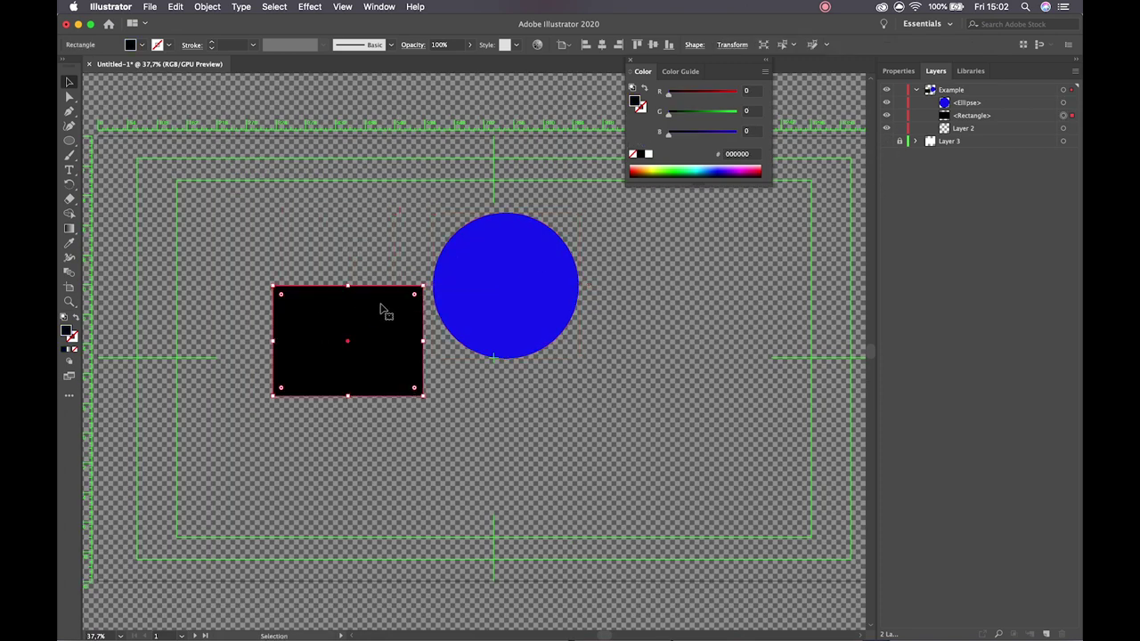
double_click(67, 331)
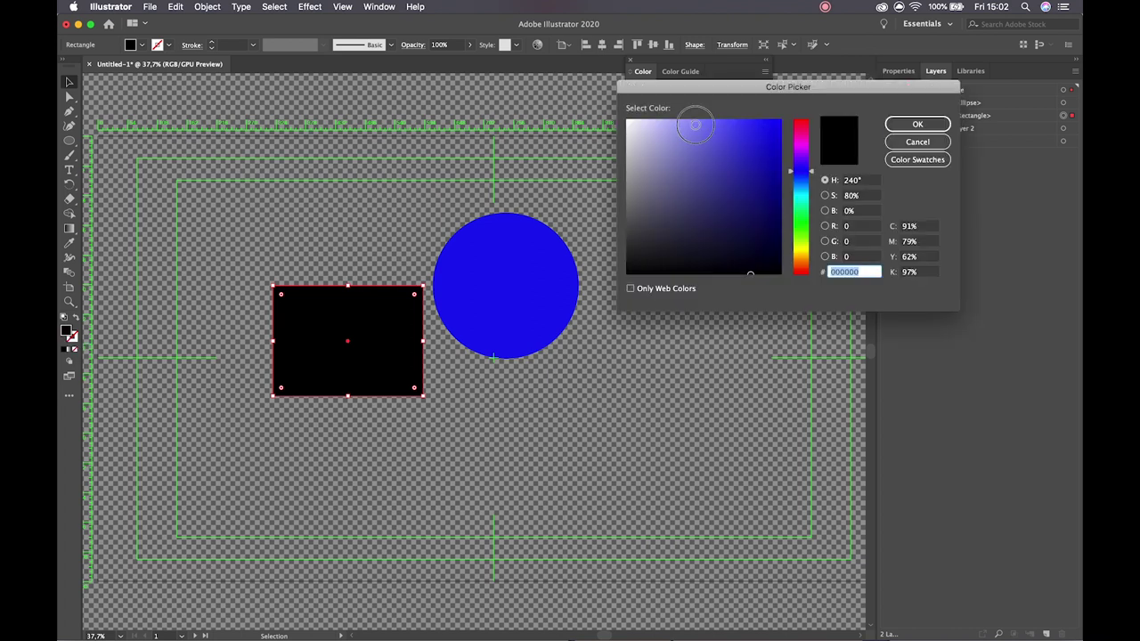
left_click(695, 118)
left_click(934, 129)
left_click_drag(369, 338, 525, 277)
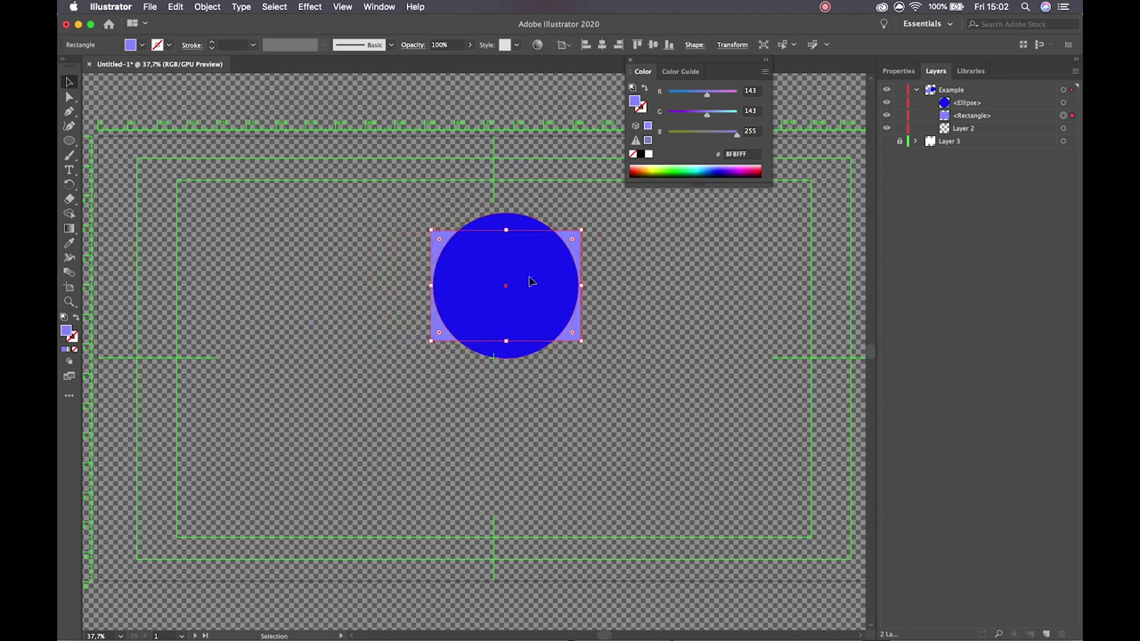
left_click(455, 176)
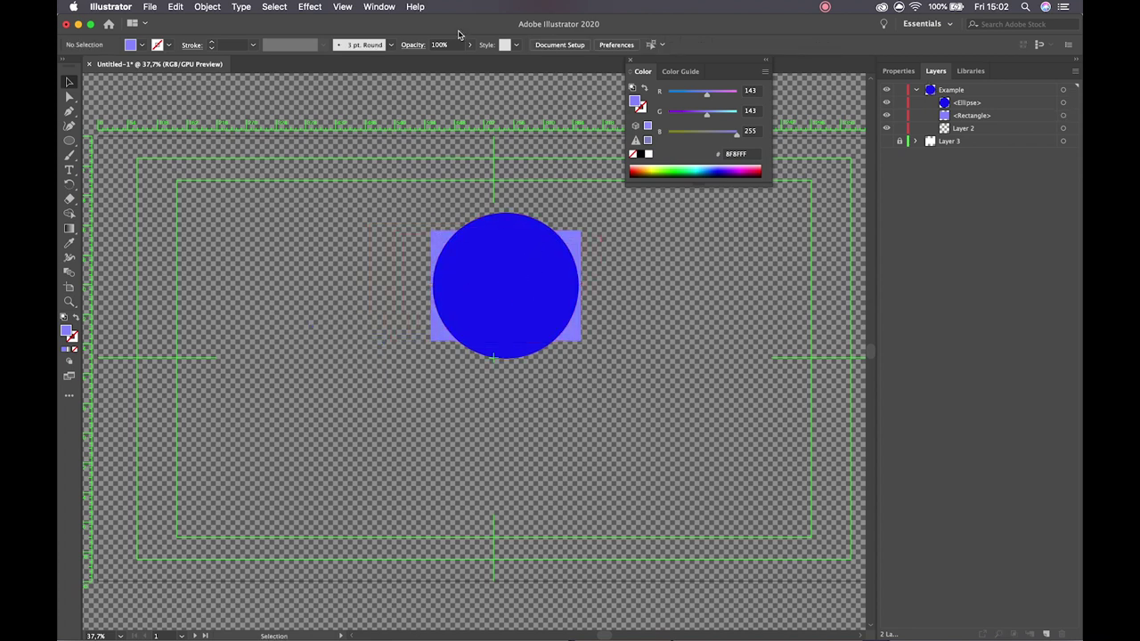
Show the Pathfinder options and select the circle and rectangle together.
left_click(388, 7)
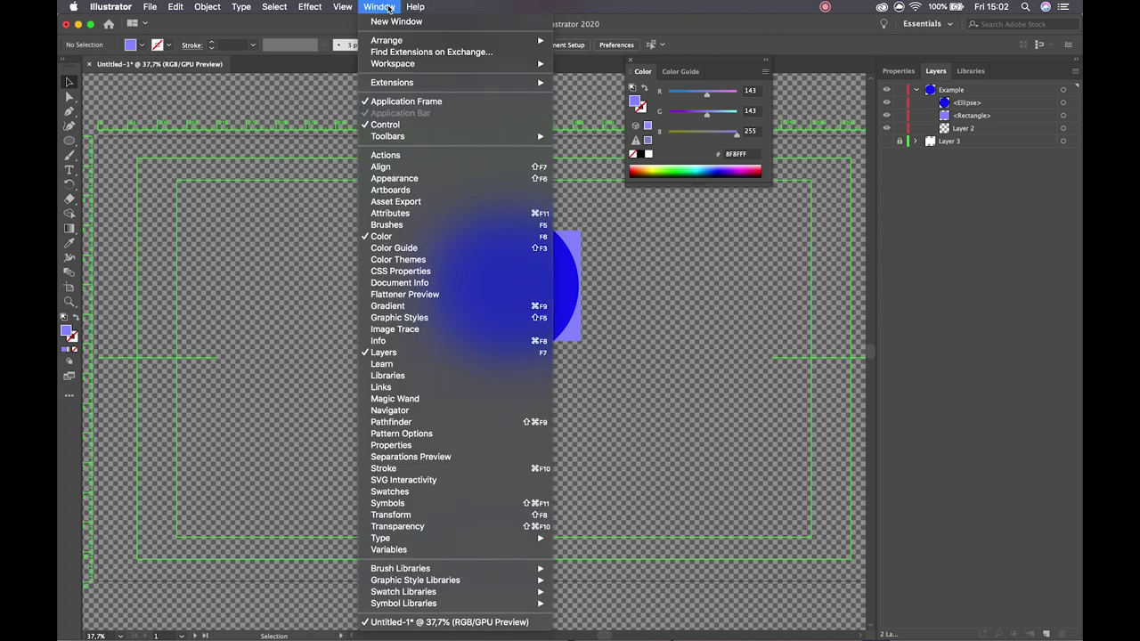
left_click(422, 423)
left_click_drag(444, 153, 590, 350)
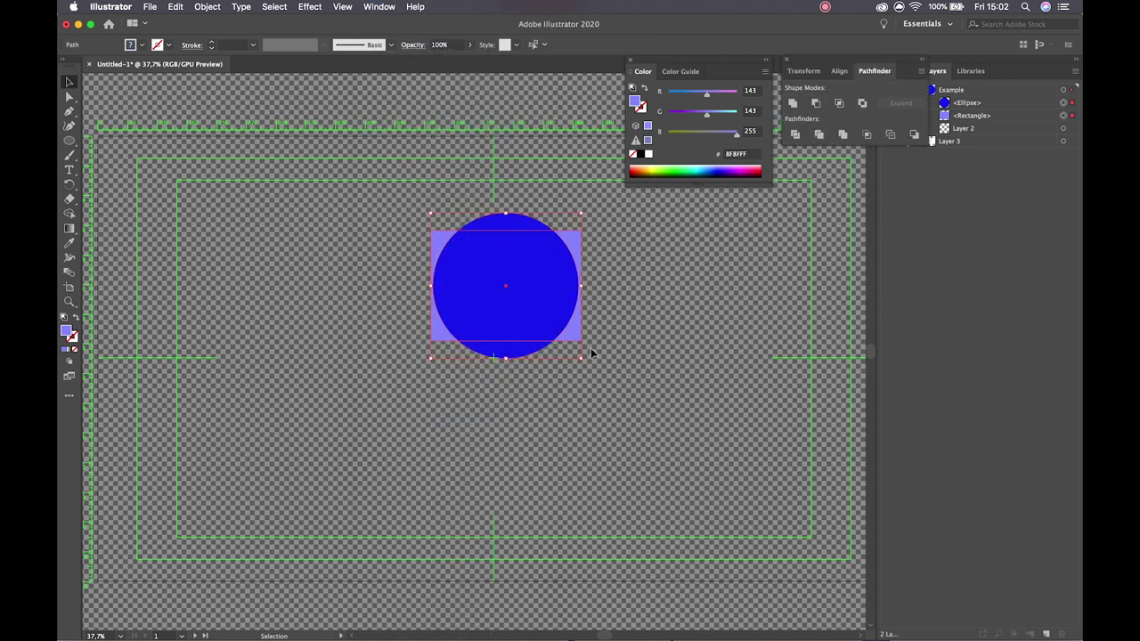
key("z")
left_click_drag(486, 270, 596, 285)
key("v")
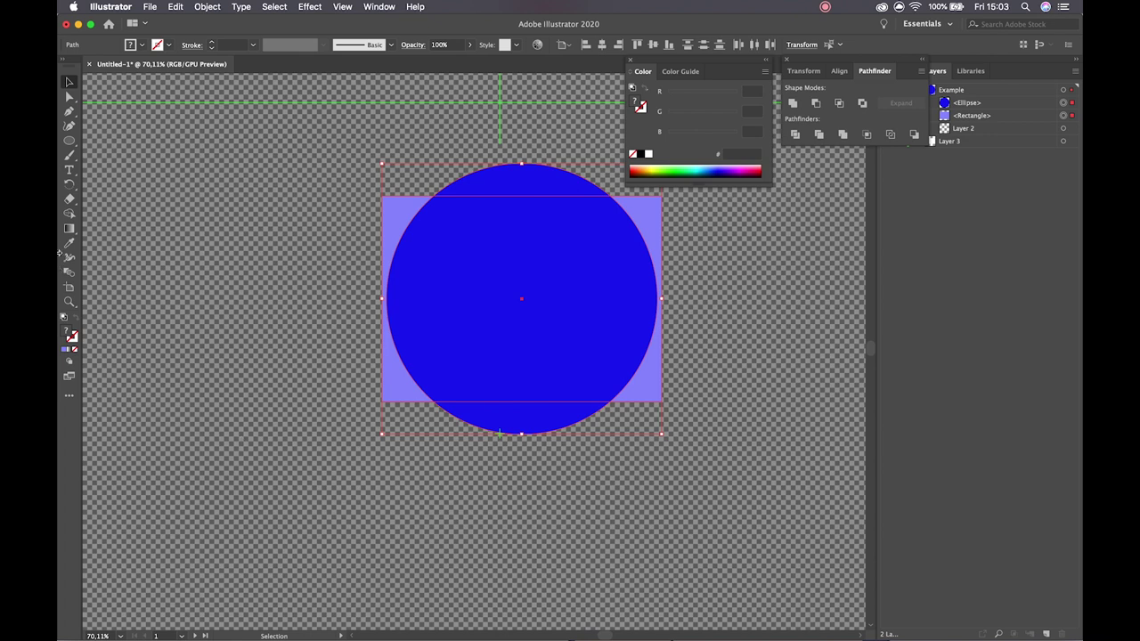
Try the Unite and Minus Front shape modes on the circle and rectangle, undoing each one.
left_click(793, 103)
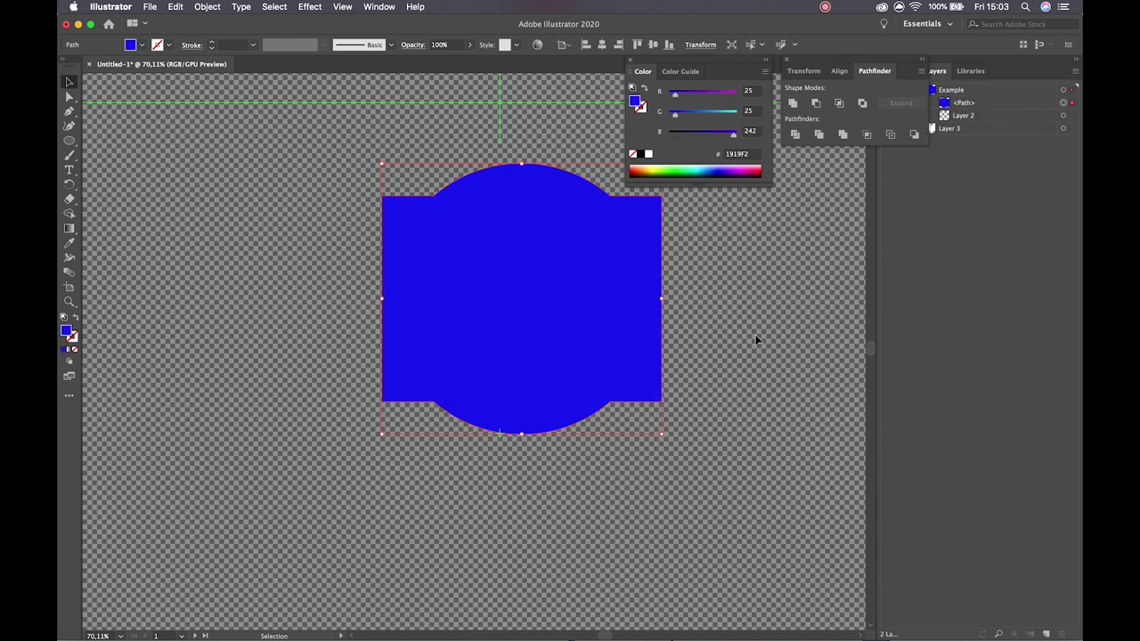
key("super+z")
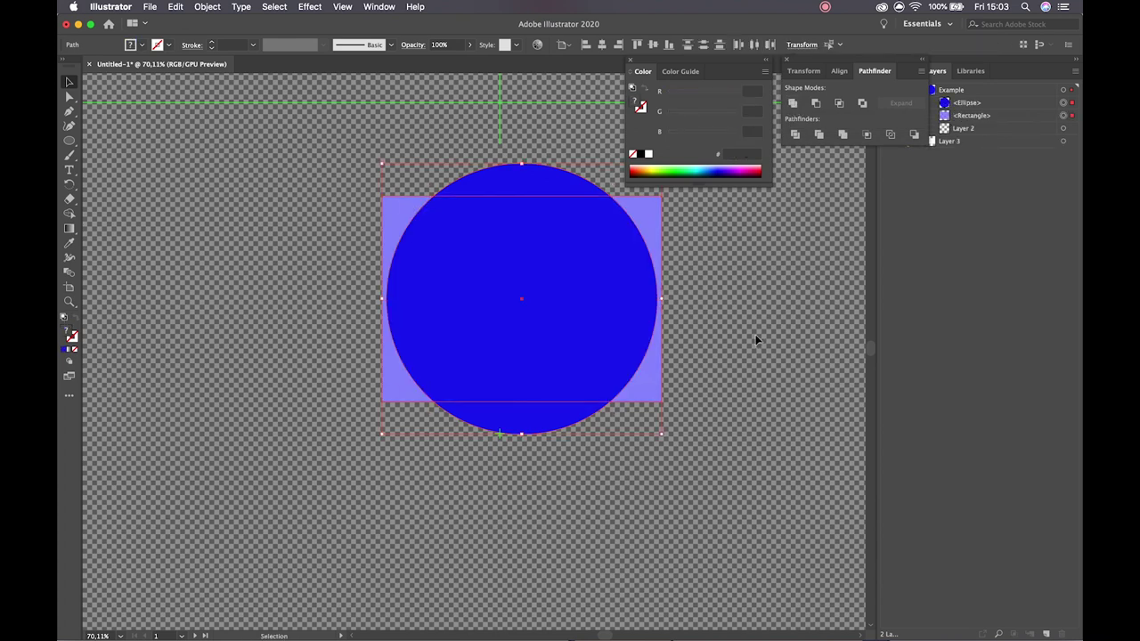
left_click(817, 105)
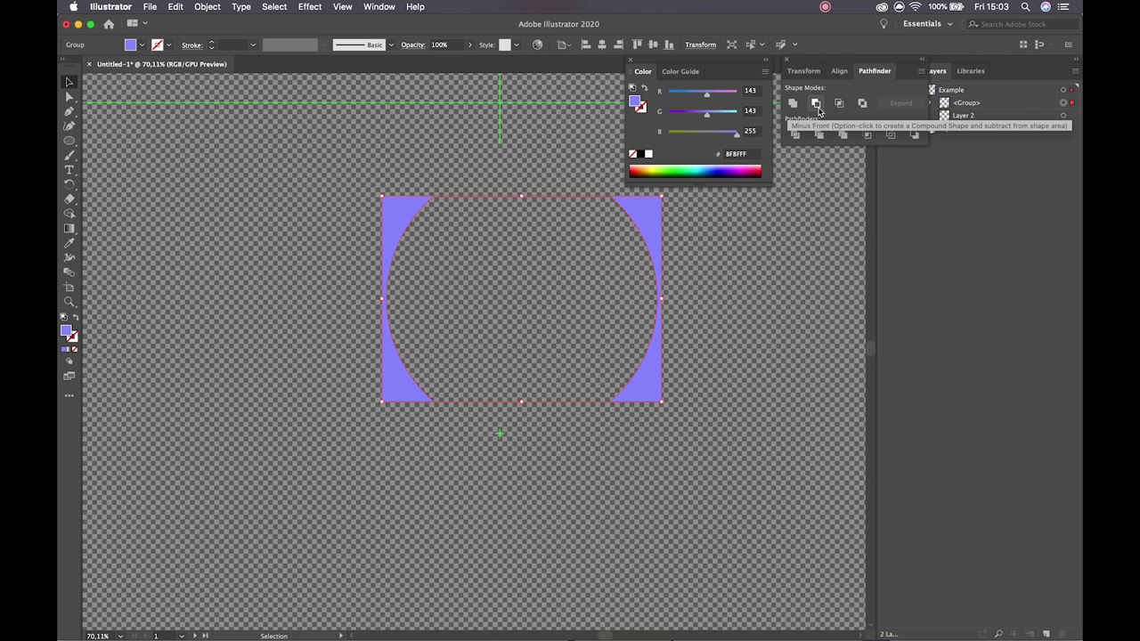
key("super+z")
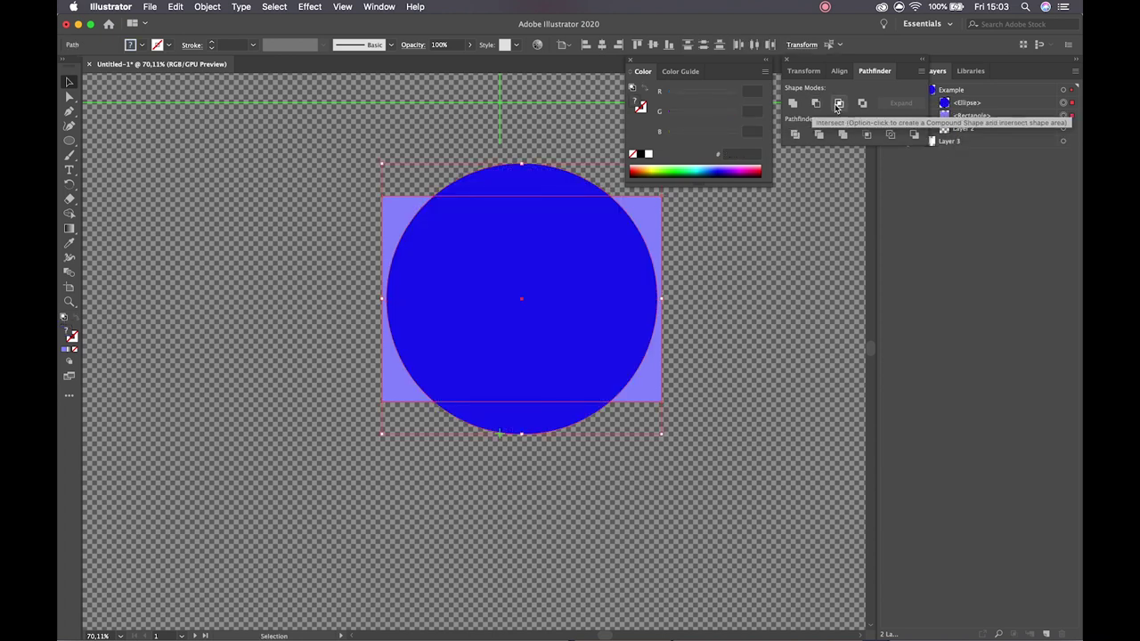
Try the Intersect and Exclude shape modes on the circle and rectangle, undoing each one.
left_click(837, 104)
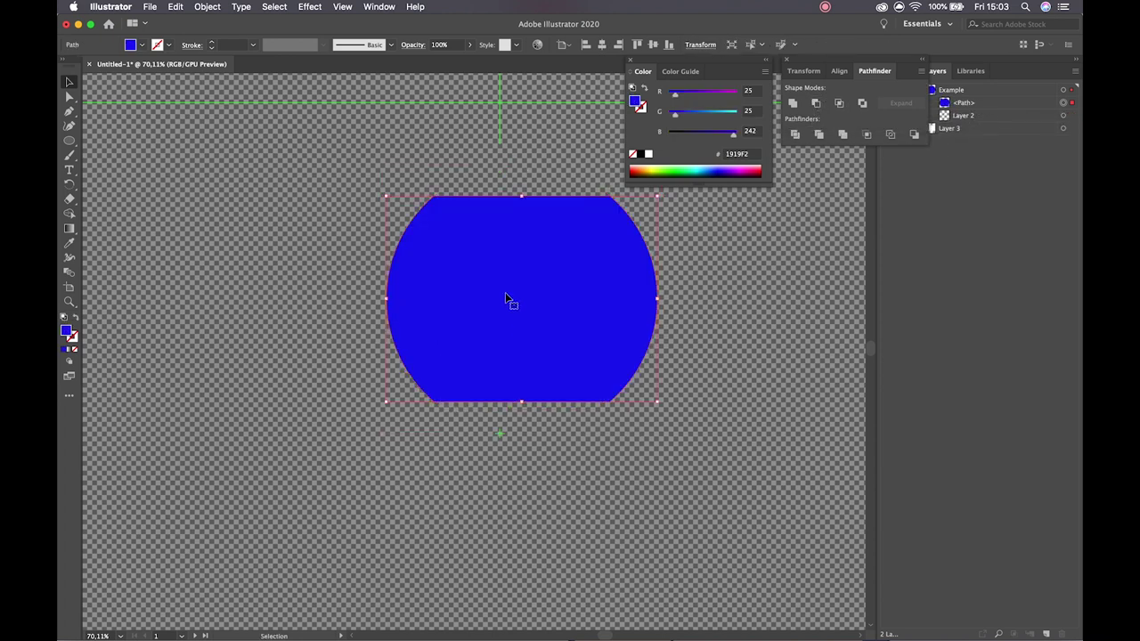
key("super+z")
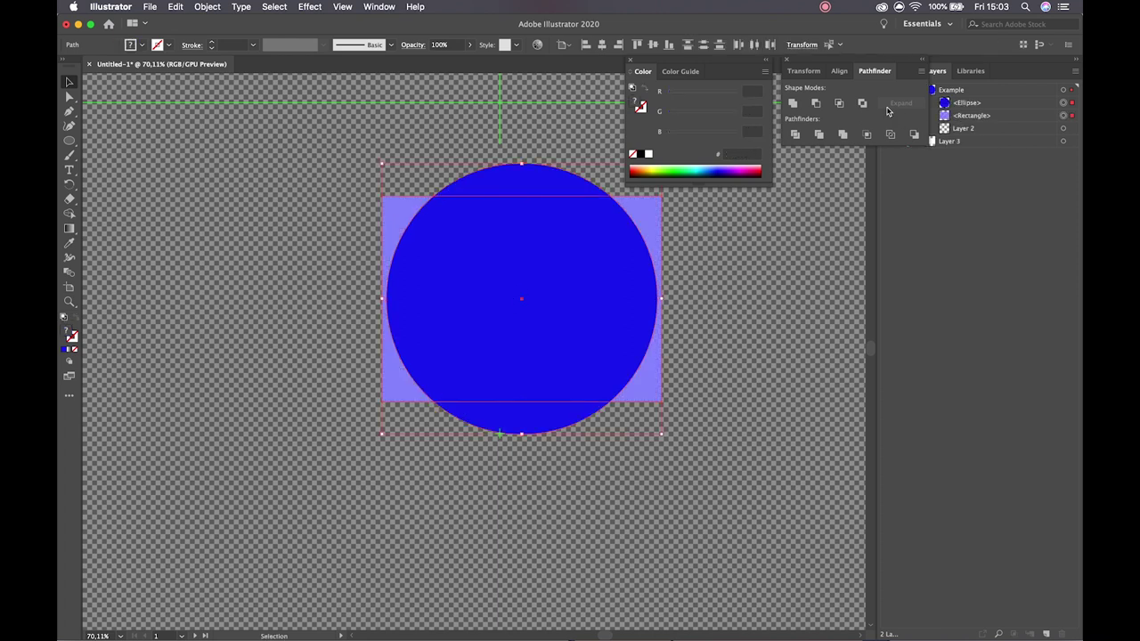
left_click(861, 104)
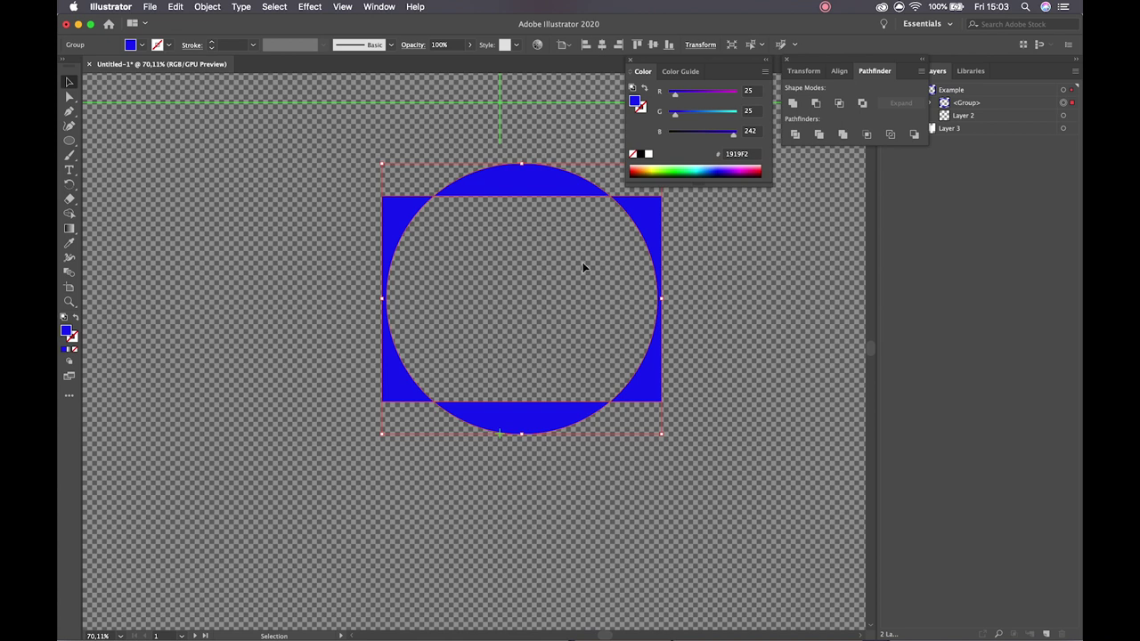
key("super+z")
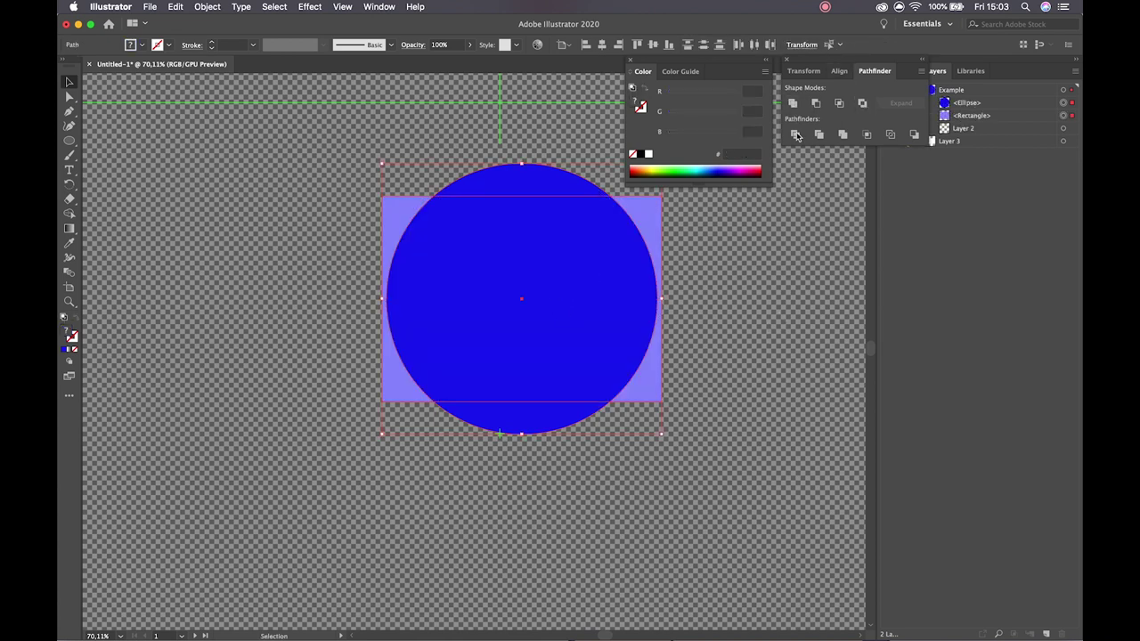
Select the circle and the rectangle behind it together and delete both.
left_click(335, 228)
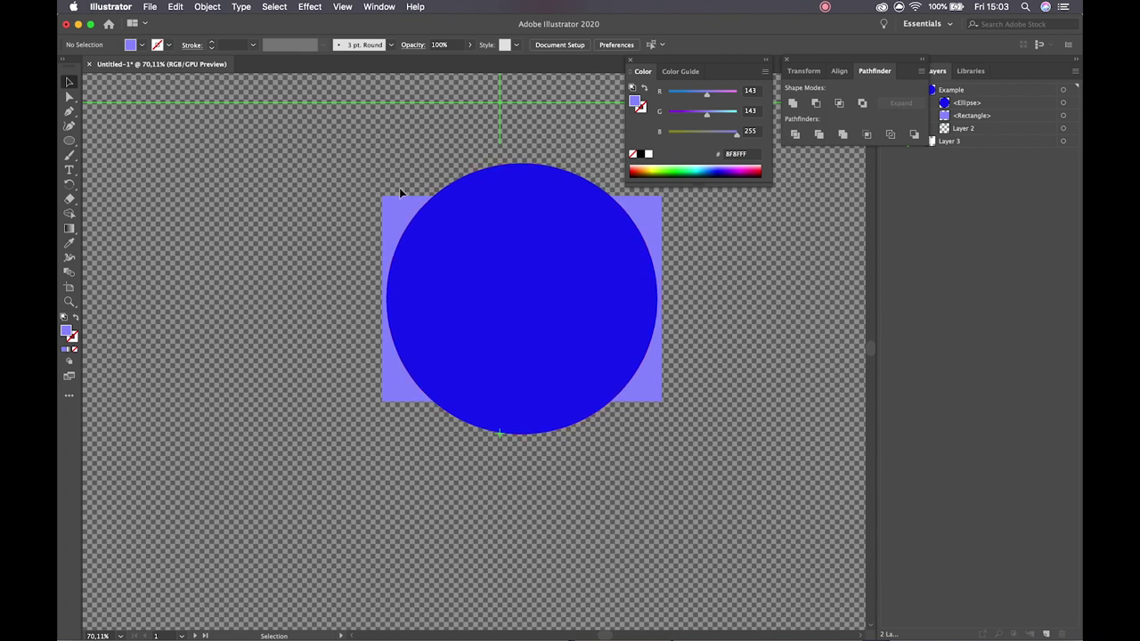
left_click_drag(384, 181, 501, 300)
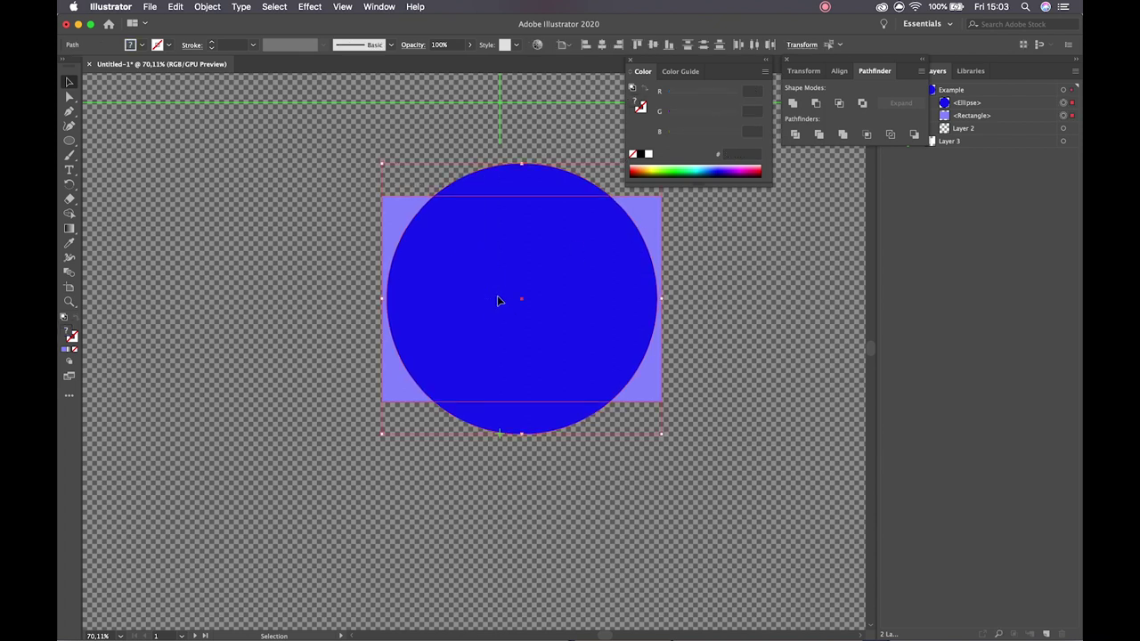
key("Delete")
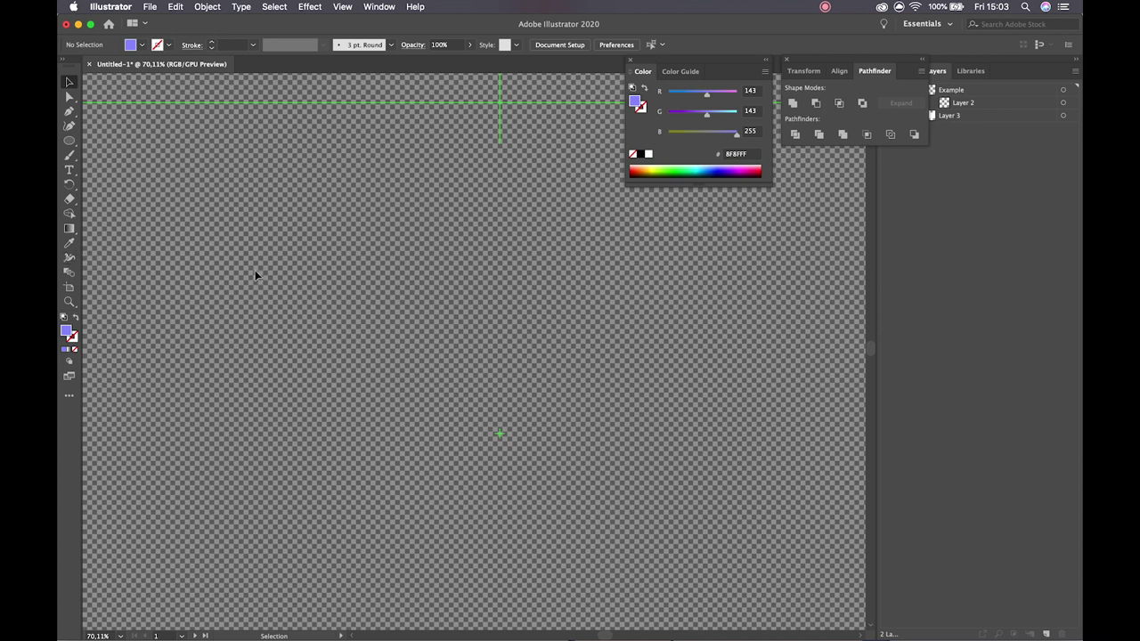
Try drawing a closed, curved freeform shape with the Pen tool and delete it.
key("p")
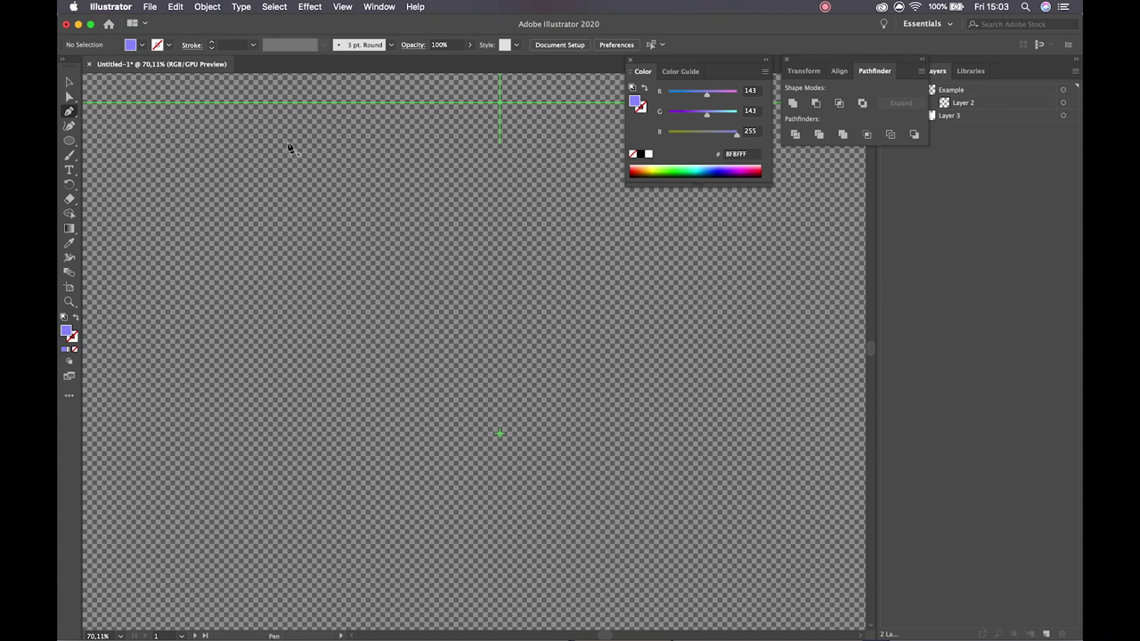
left_click(505, 153)
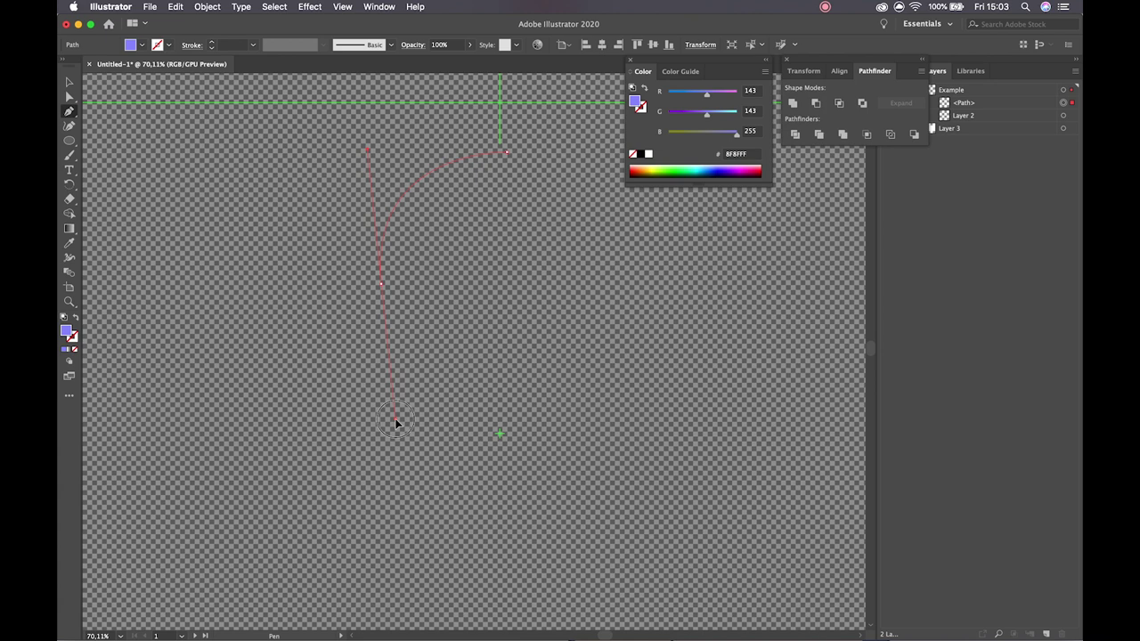
left_click_drag(395, 422, 396, 423)
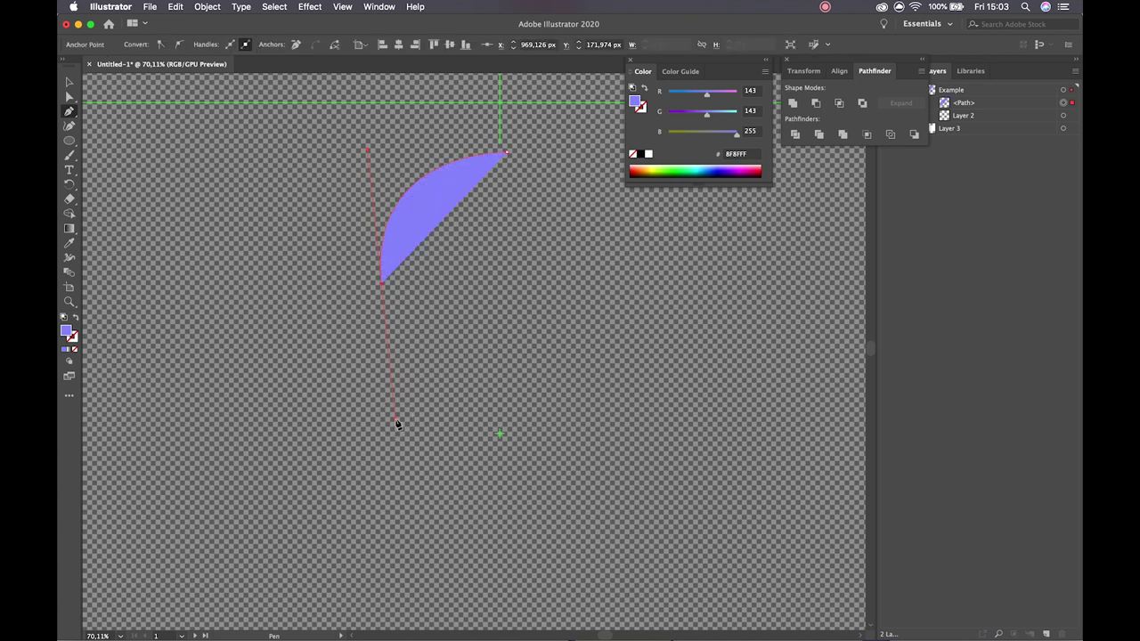
left_click(618, 333)
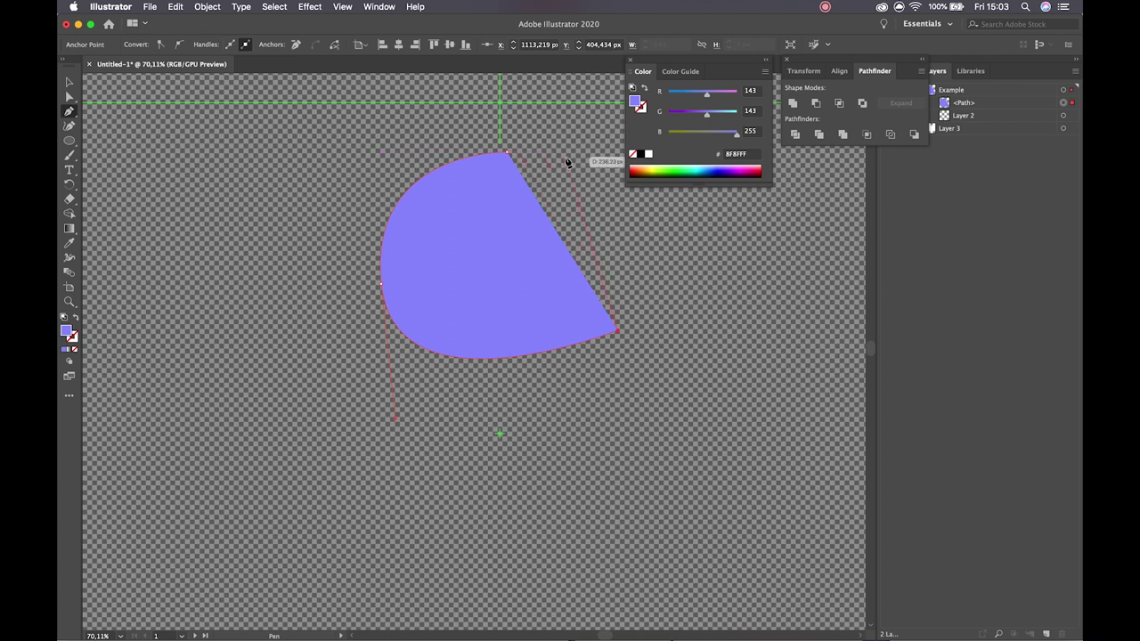
left_click_drag(508, 149, 510, 156)
key("v")
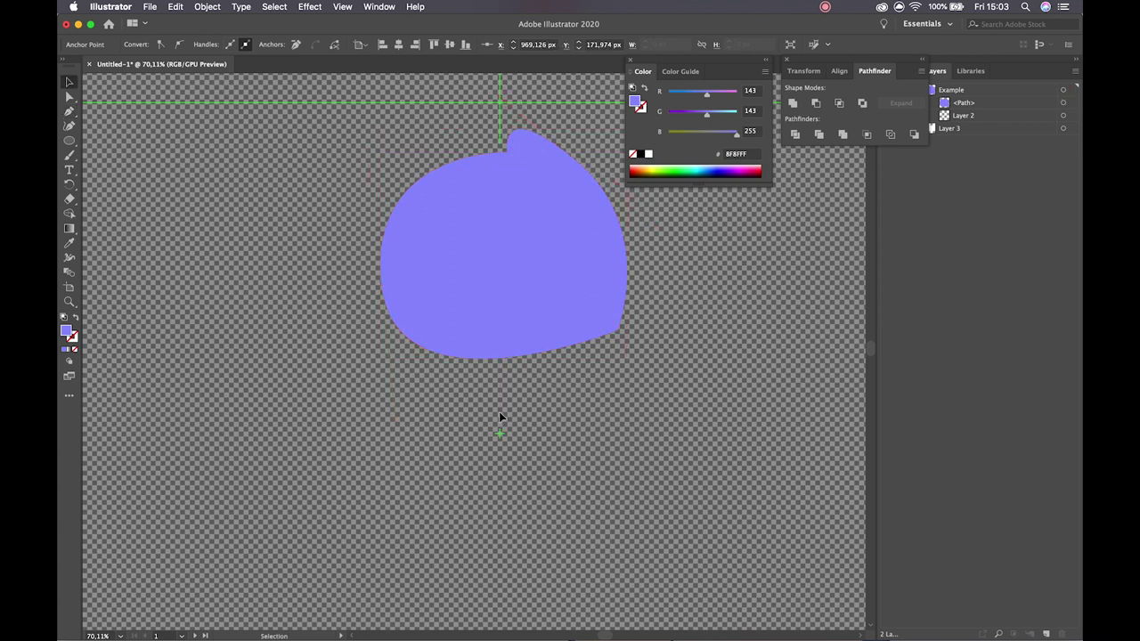
key("Delete")
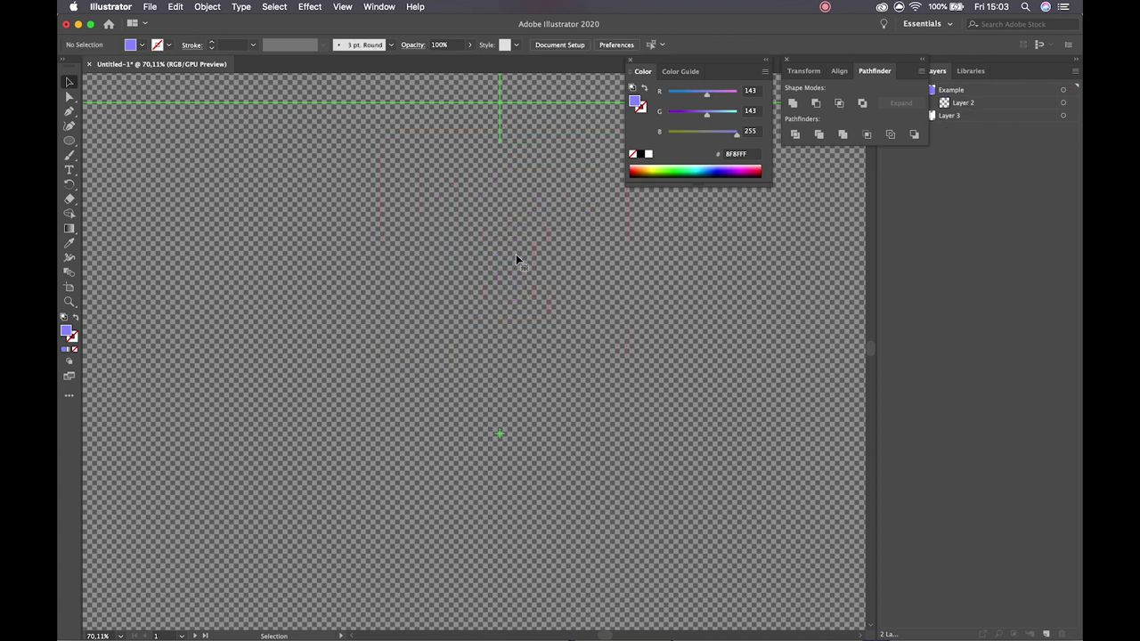
Draw a light blue square near the middle of the canvas with the Rectangle tool.
left_click_drag(68, 140, 153, 140)
left_click_drag(317, 196, 579, 457)
key("v")
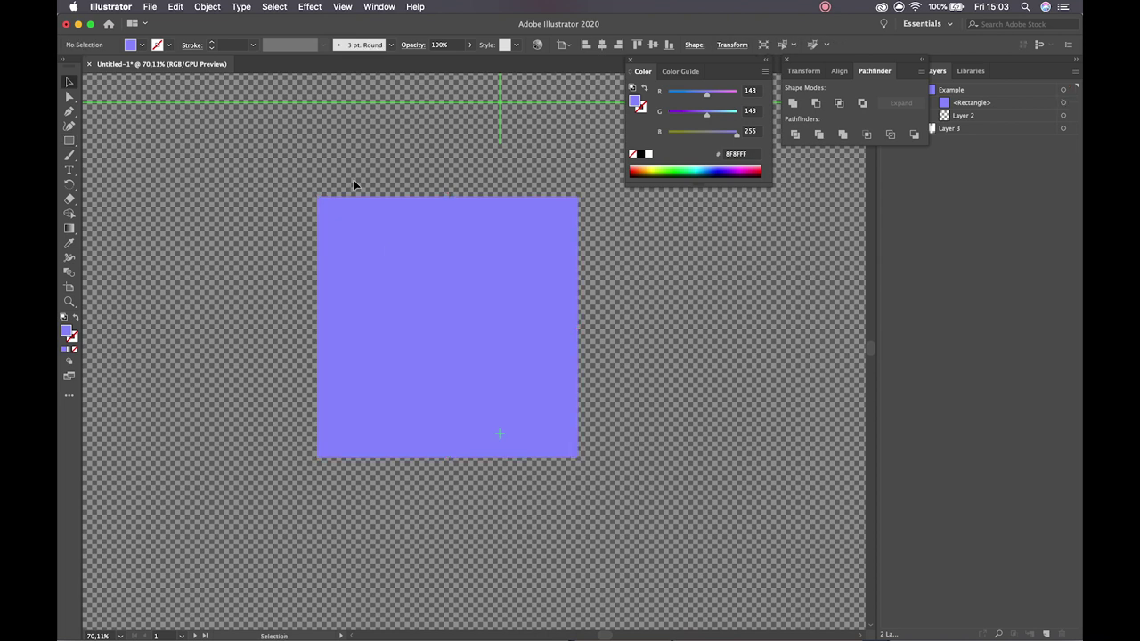
Round the square's upper-left corner to the maximum and its lower-right corner to about 179 px to form a leaf shape.
key("a")
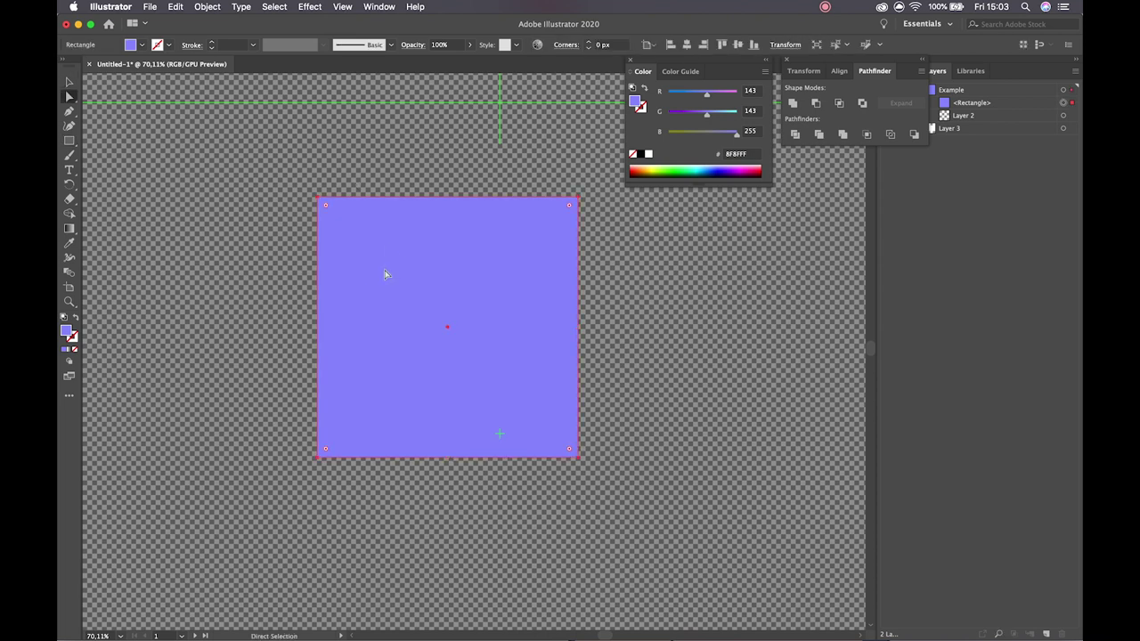
left_click(318, 197)
left_click_drag(327, 206, 684, 439)
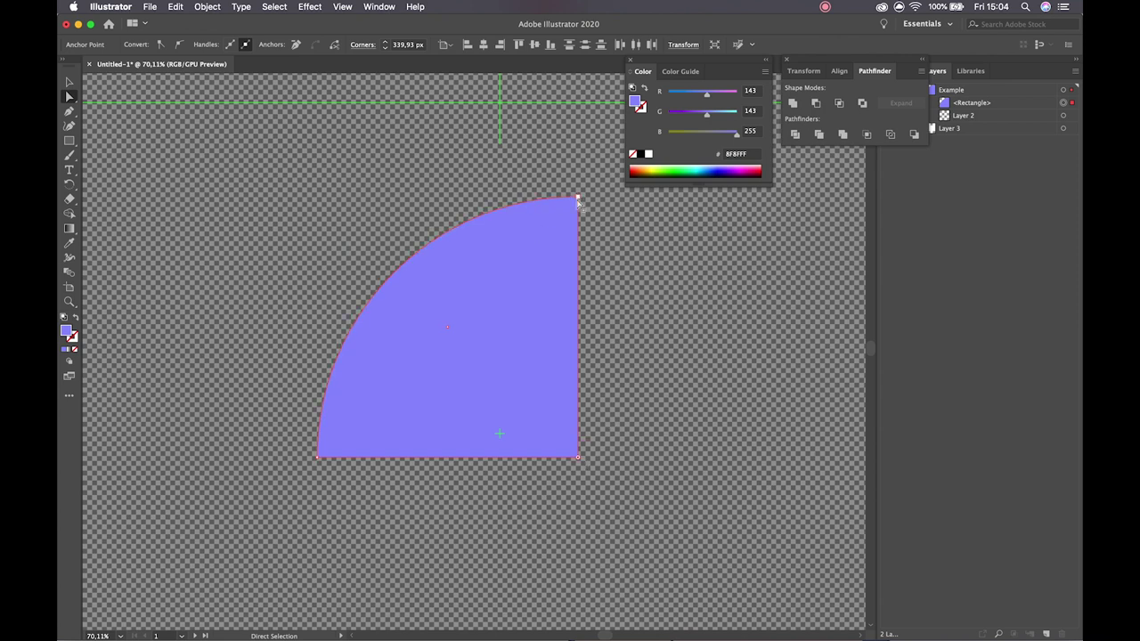
left_click_drag(540, 422, 447, 320)
left_click(575, 457)
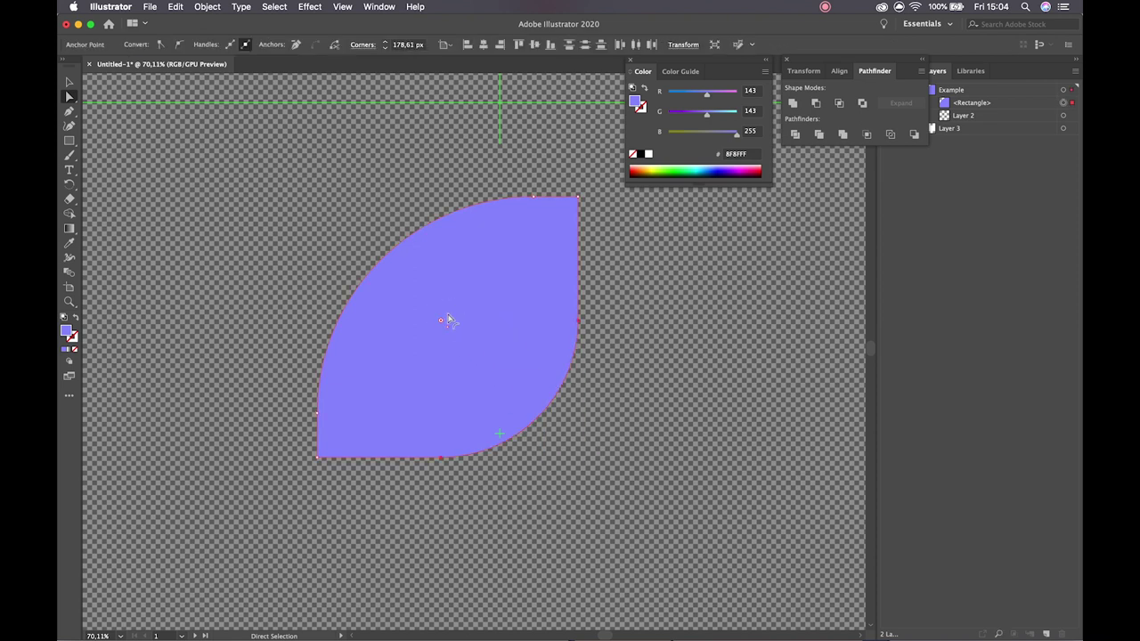
Select the whole leaf shape and fill it with the default white-to-black linear gradient.
key("v")
left_click(524, 468)
left_click(496, 359)
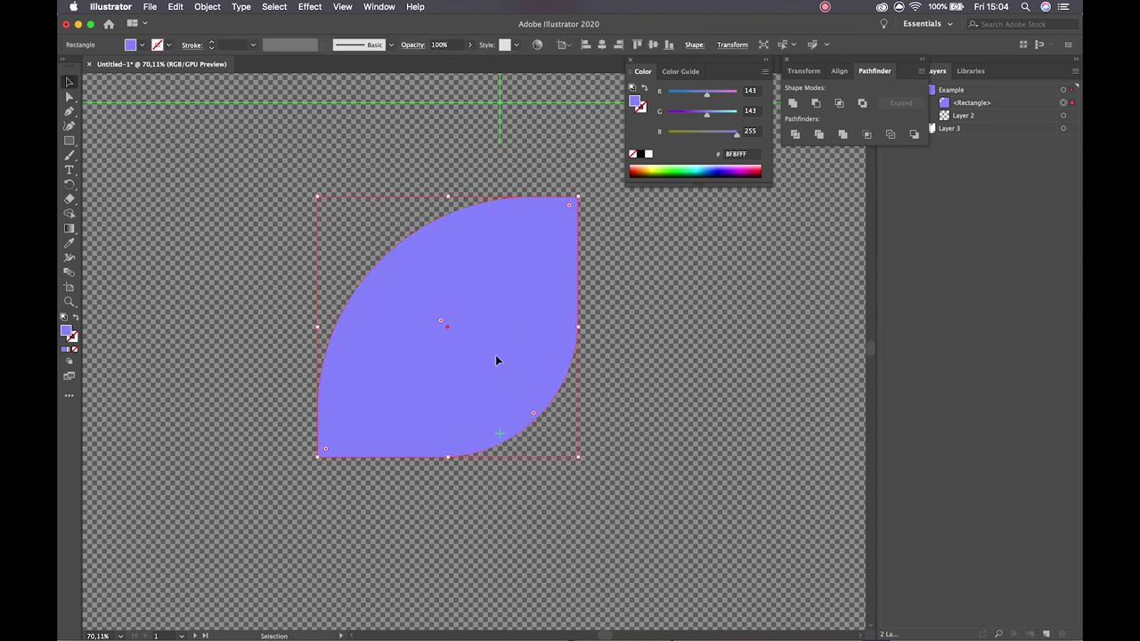
left_click(69, 352)
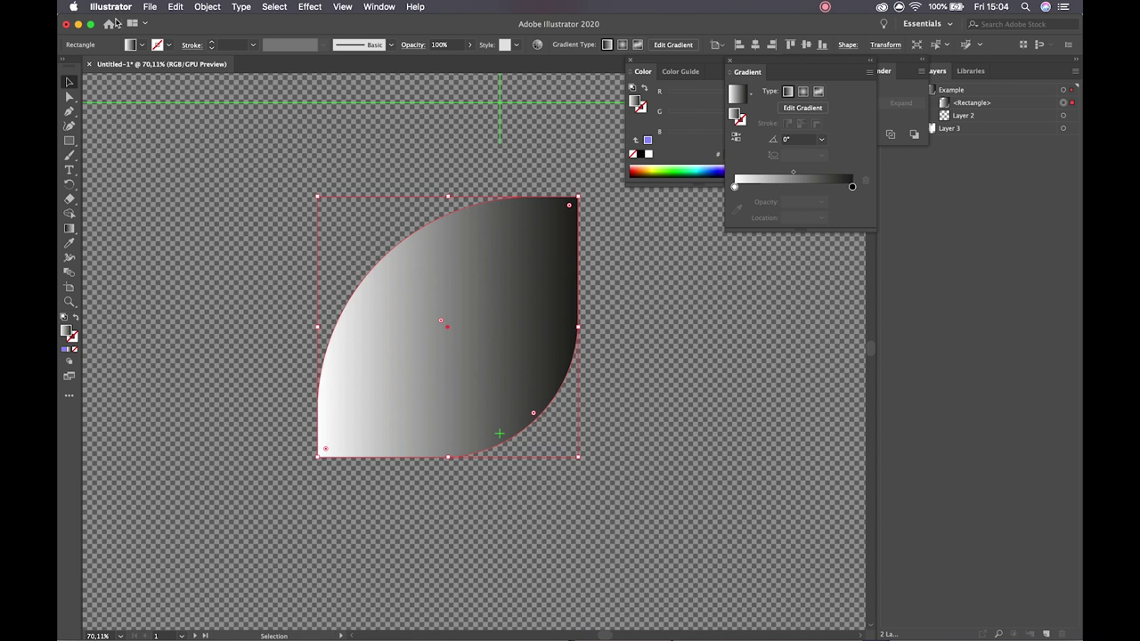
left_click(141, 45)
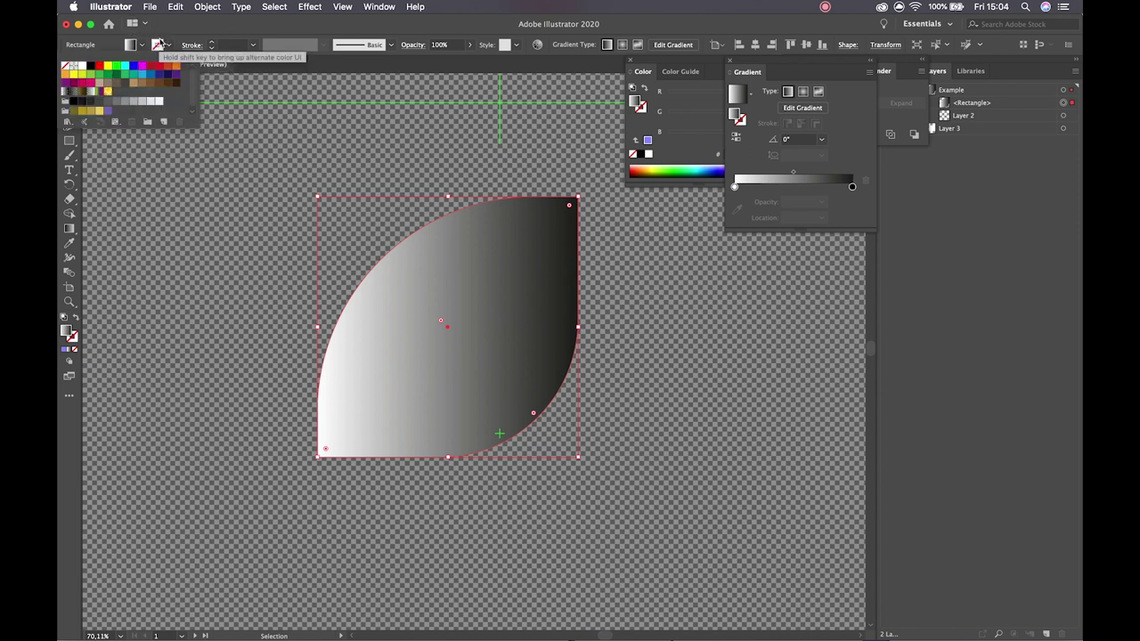
left_click(145, 46)
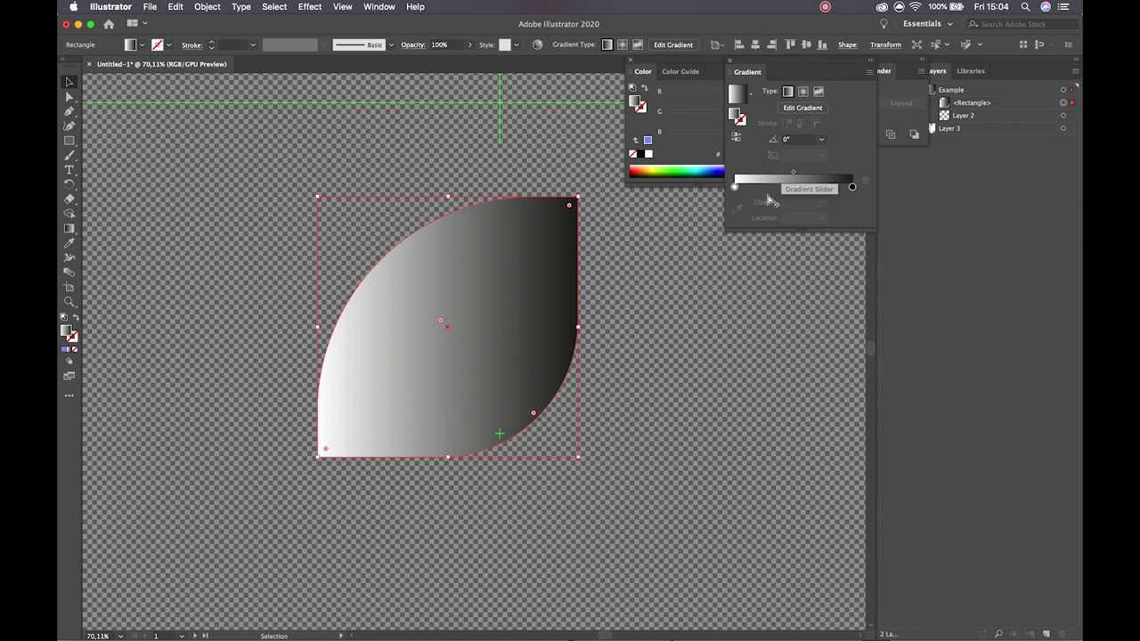
Dock the Gradient settings beneath the Color settings and attach both below Pathfinder.
left_click_drag(773, 61, 759, 190)
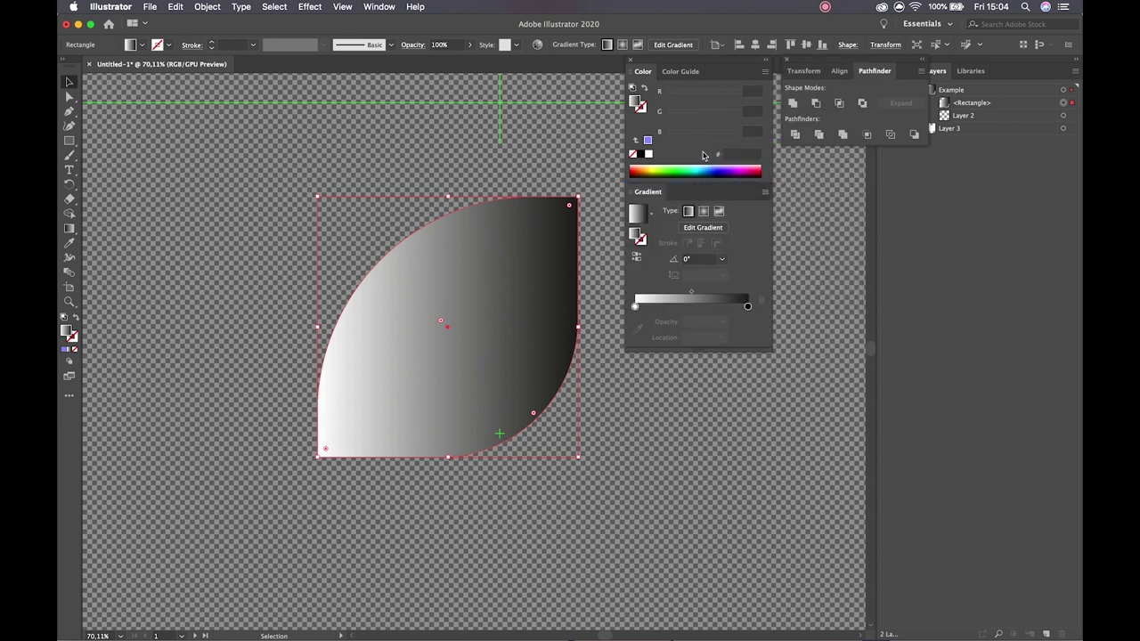
left_click_drag(719, 79, 743, 80)
left_click_drag(883, 161, 878, 147)
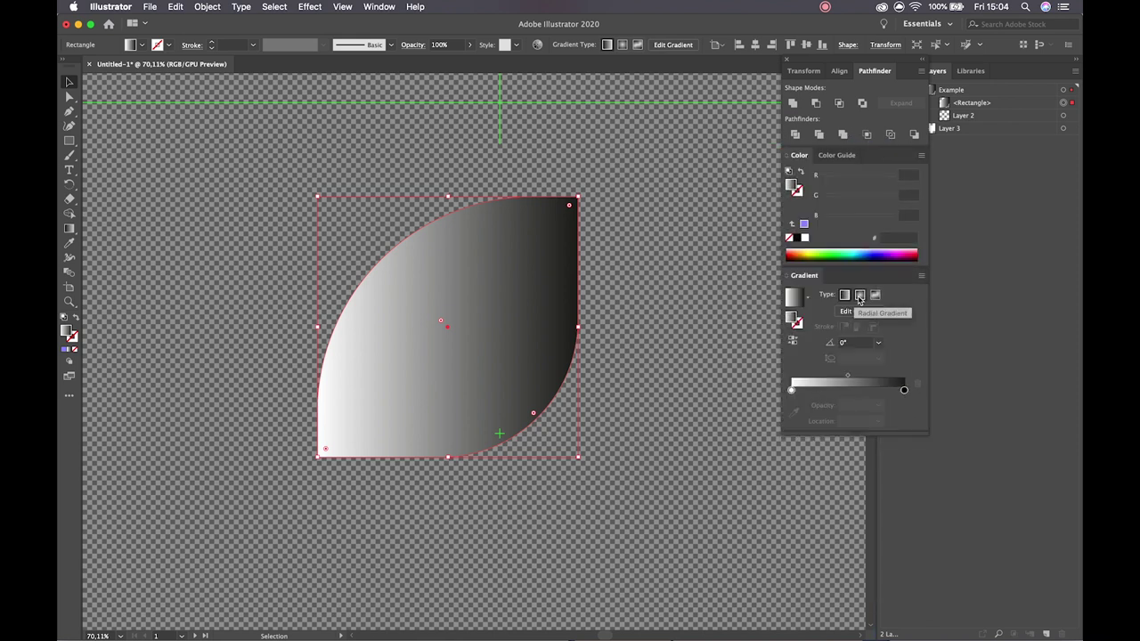
Try the radial and freeform gradient types on the leaf, return to linear, and view the gradient presets.
left_click(859, 294)
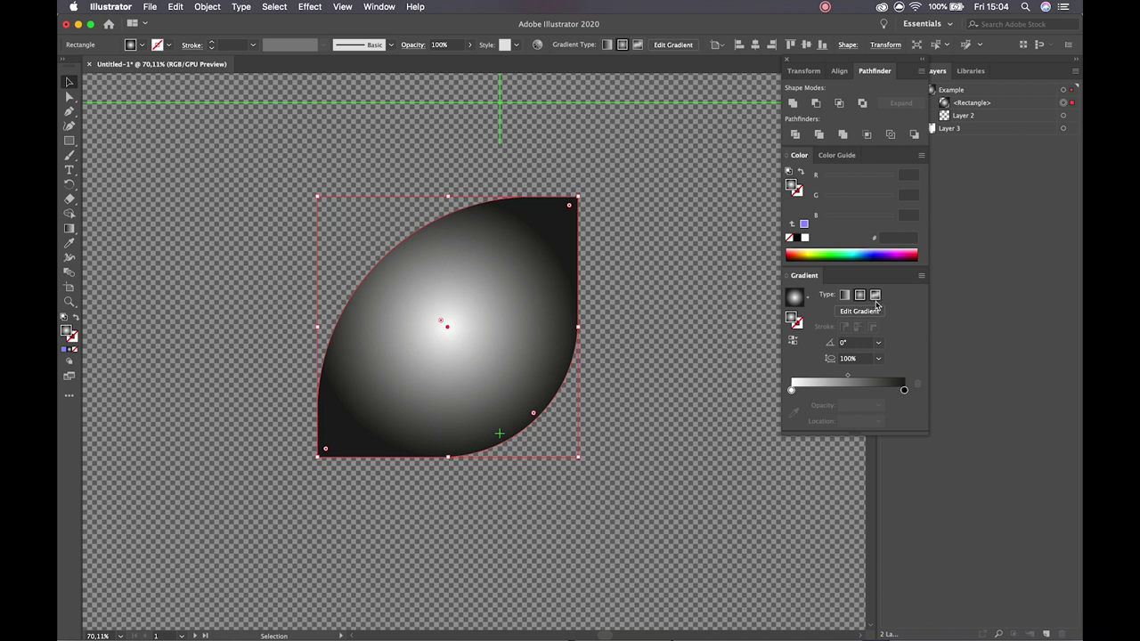
left_click(875, 298)
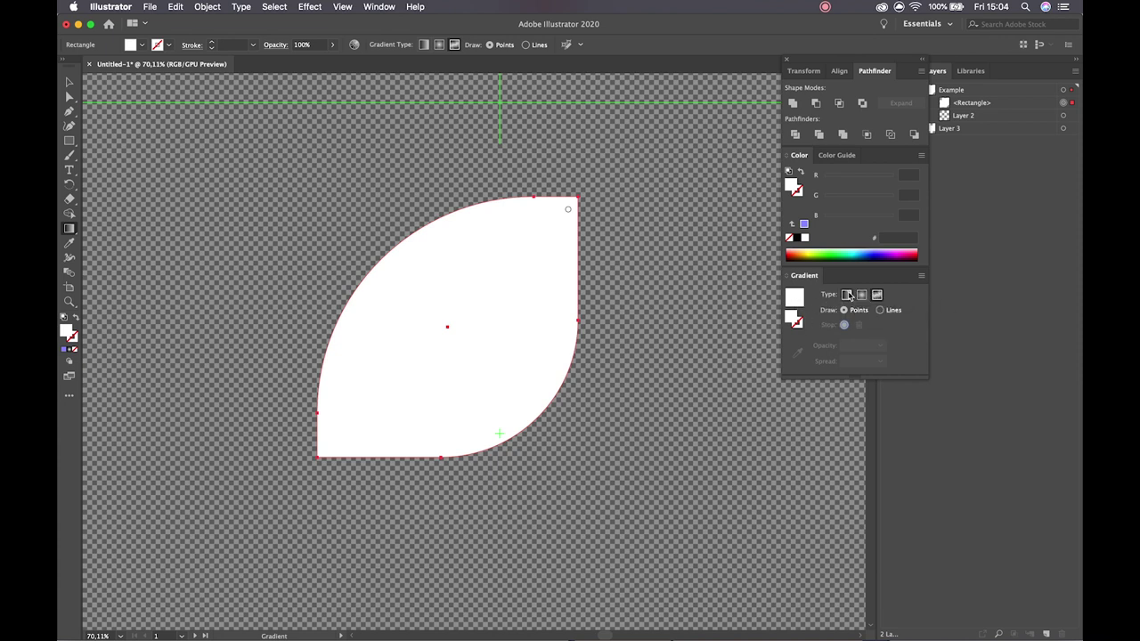
left_click(846, 294)
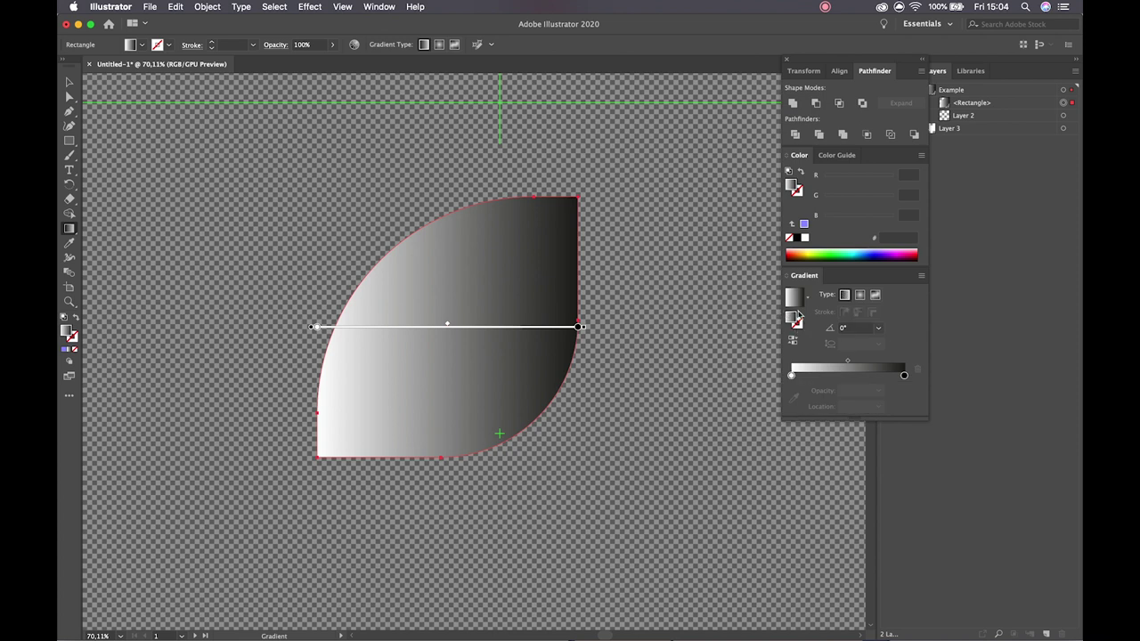
left_click(807, 299)
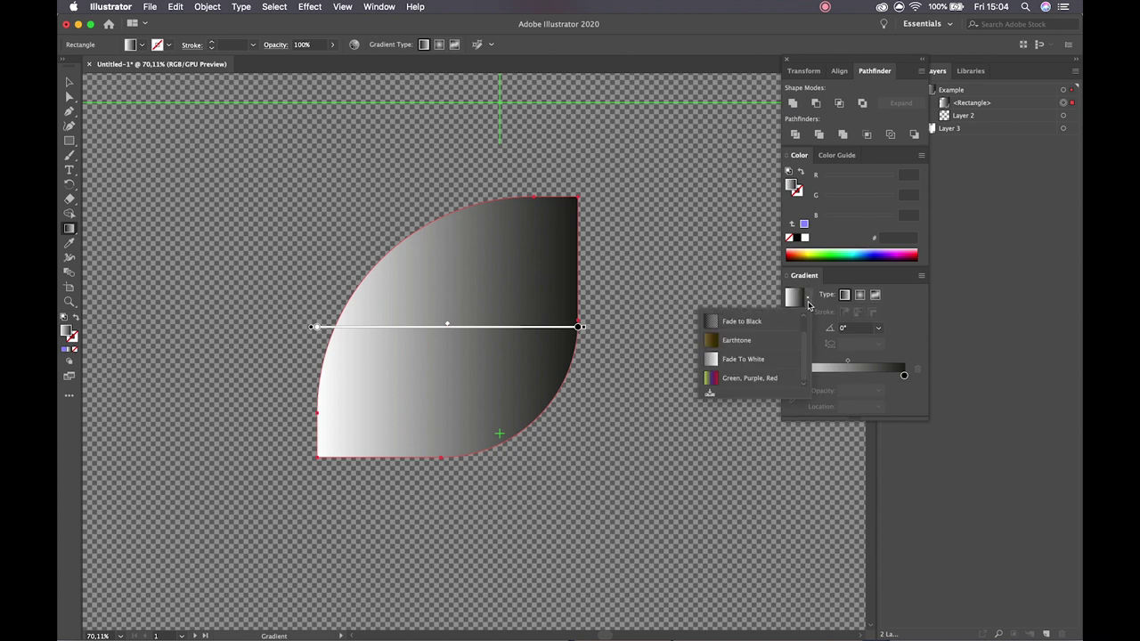
left_click(807, 303)
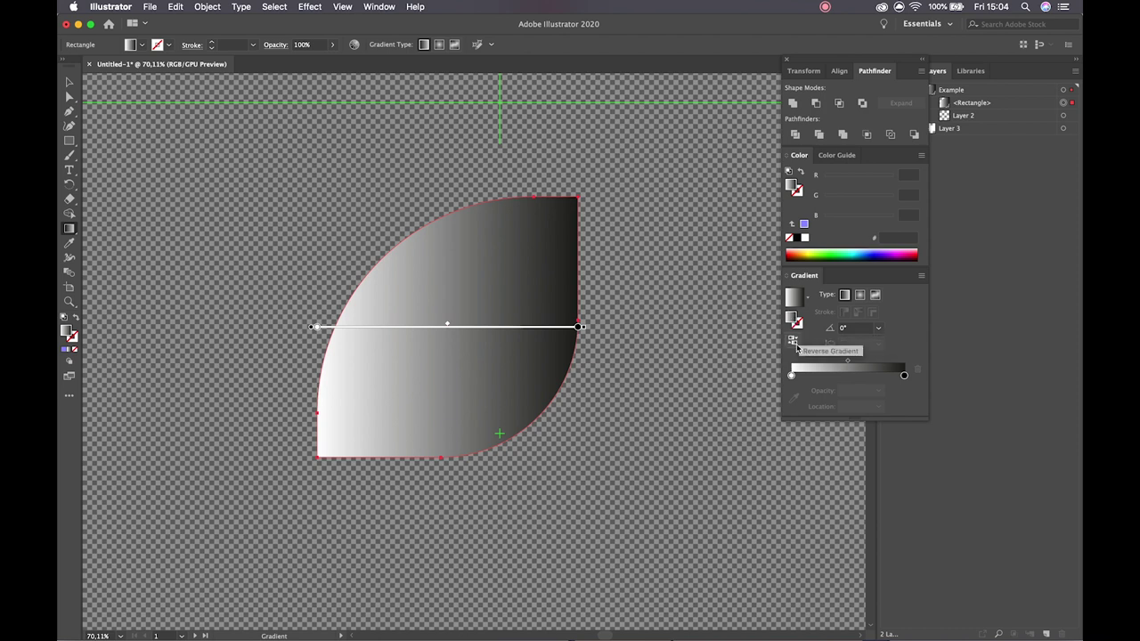
Reverse the leaf's gradient back and forth several times, ending in its original direction.
left_click(794, 341)
left_click(794, 342)
left_click(794, 342)
left_click(794, 342)
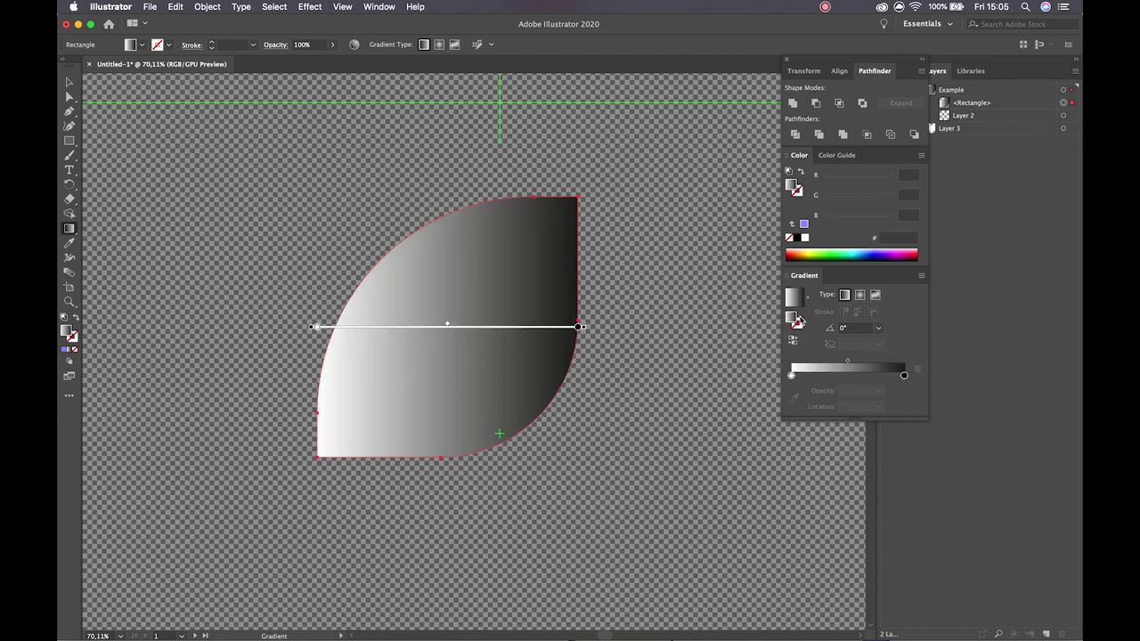
left_click(794, 342)
left_click(794, 342)
left_click(794, 342)
left_click(794, 342)
Redraw the leaf's gradient diagonally from above its upper-right tip to below its lower-left tip, at about -125.4°.
left_click_drag(556, 226, 310, 507)
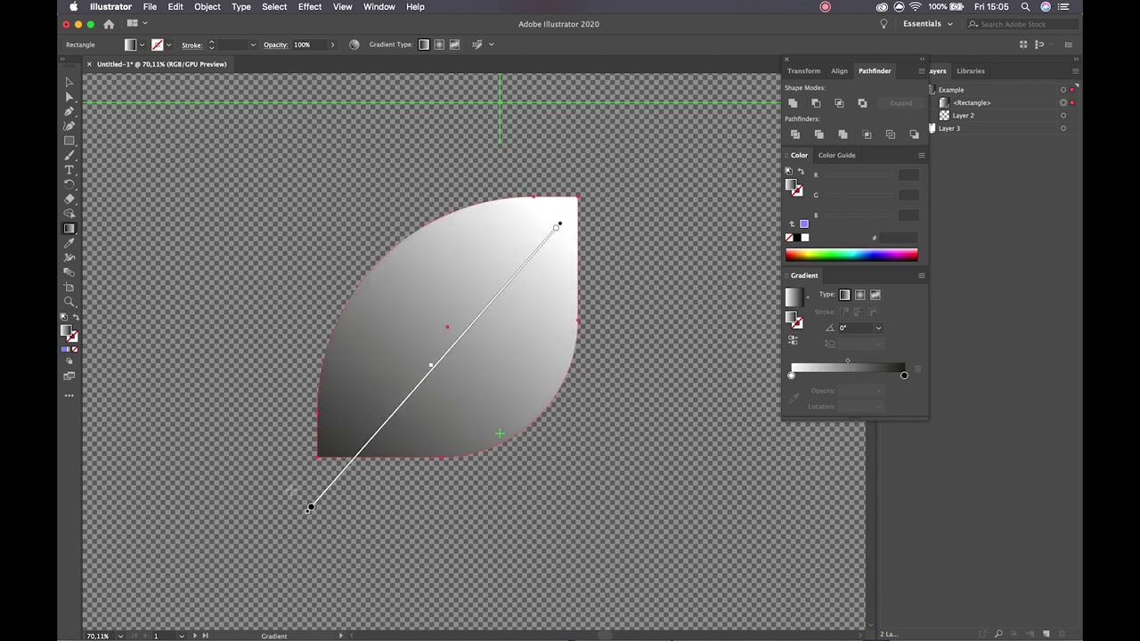
left_click_drag(580, 168, 334, 513)
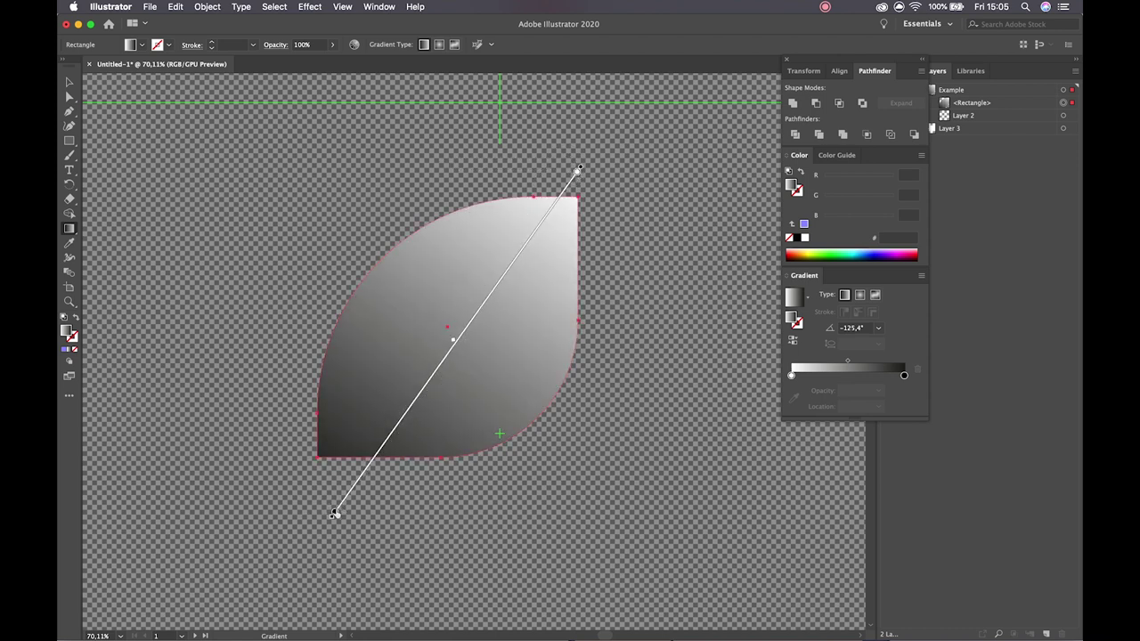
Move the gradient's black stop to about 80% and its white stop to about 11%, and shift the midpoint between them.
mouse_move(334, 513)
left_mouse_down()
mouse_move(369, 446)
mouse_move(382, 445)
left_mouse_up()
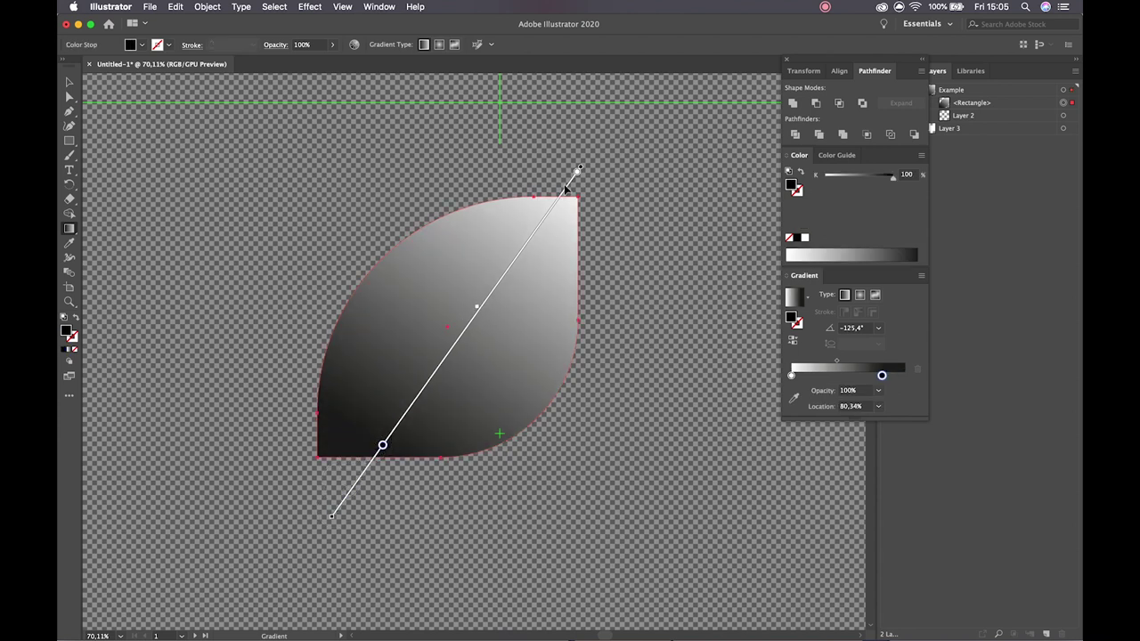
mouse_move(578, 169)
left_mouse_down()
mouse_move(545, 228)
mouse_move(560, 186)
mouse_move(550, 212)
left_mouse_up()
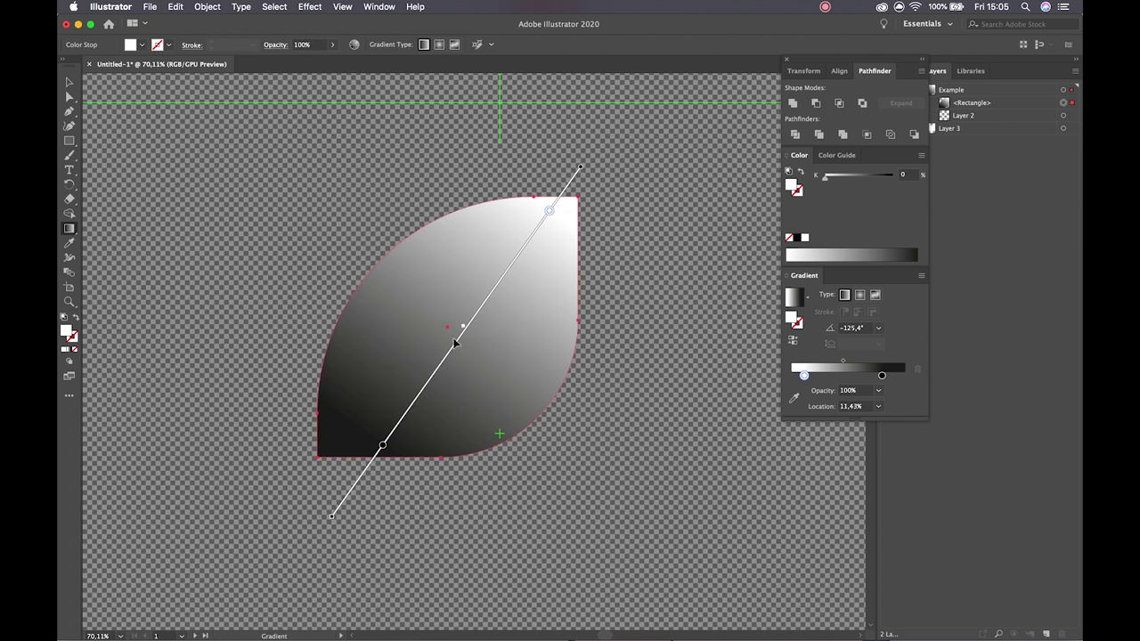
mouse_move(466, 330)
left_mouse_down()
mouse_move(516, 254)
mouse_move(442, 383)
mouse_move(509, 294)
left_mouse_up()
left_click_drag(826, 363, 851, 359)
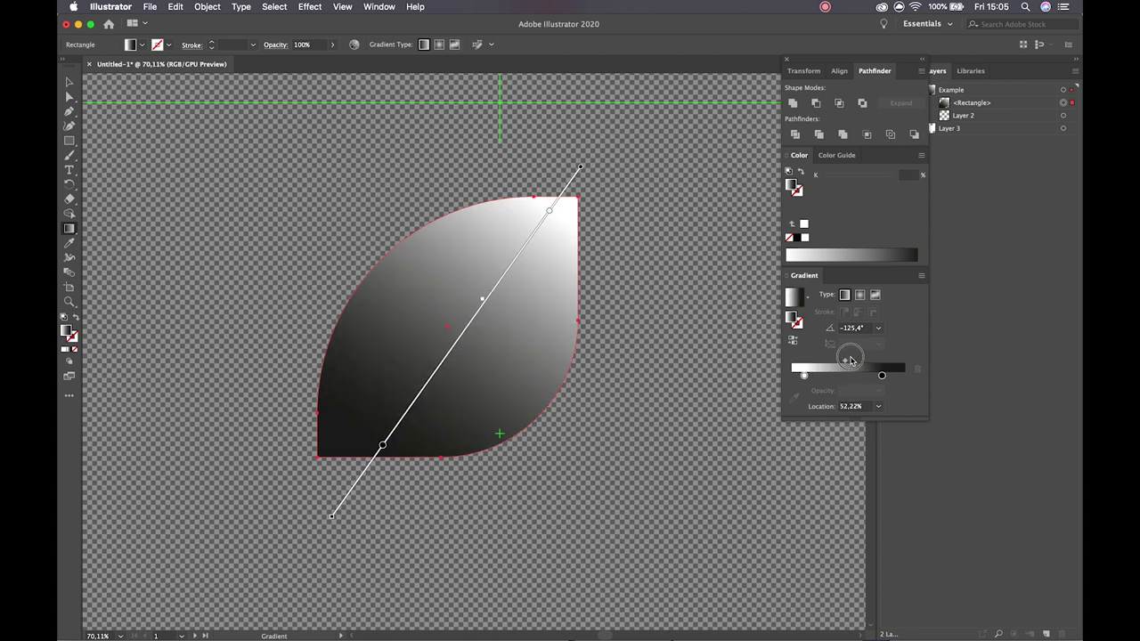
Return the gradient's white stop to 0% and its black stop to the far end of the gradient.
left_click(792, 375)
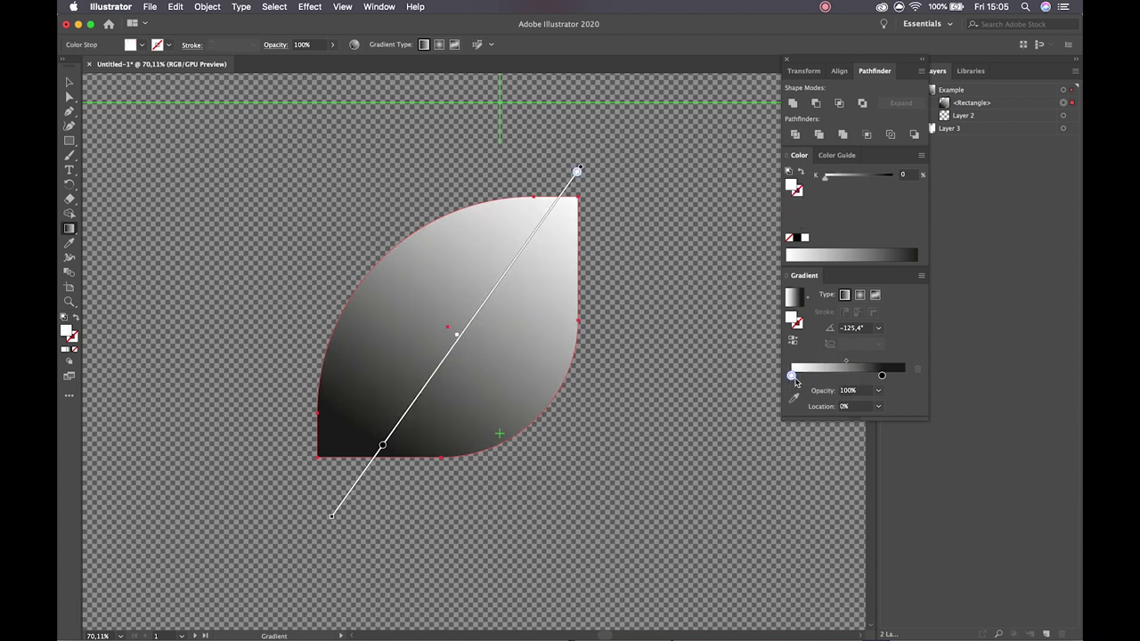
left_click_drag(881, 374, 949, 374)
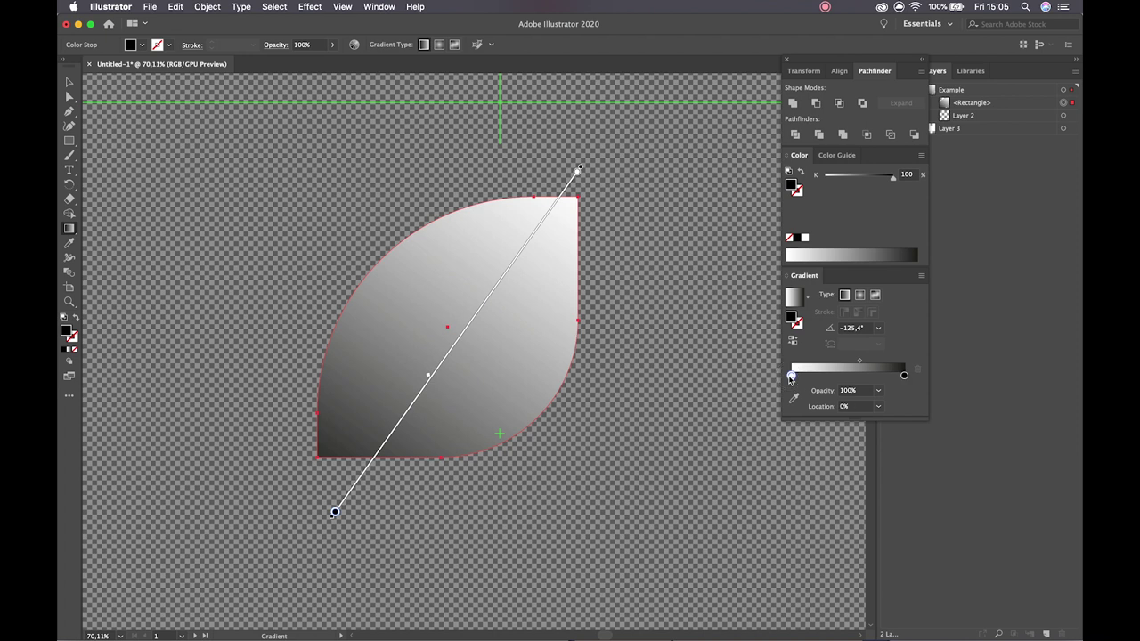
Try 0% and 30% opacity on the white stop of the leaf's gradient and settle on 50%.
left_click(792, 375)
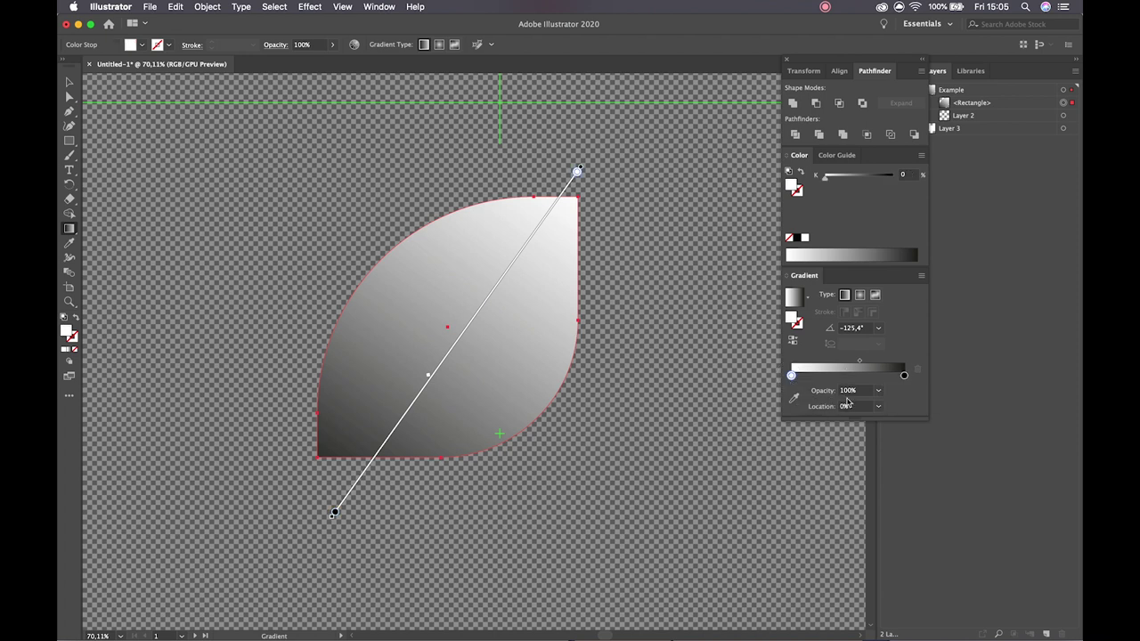
left_click(878, 390)
left_click(886, 402)
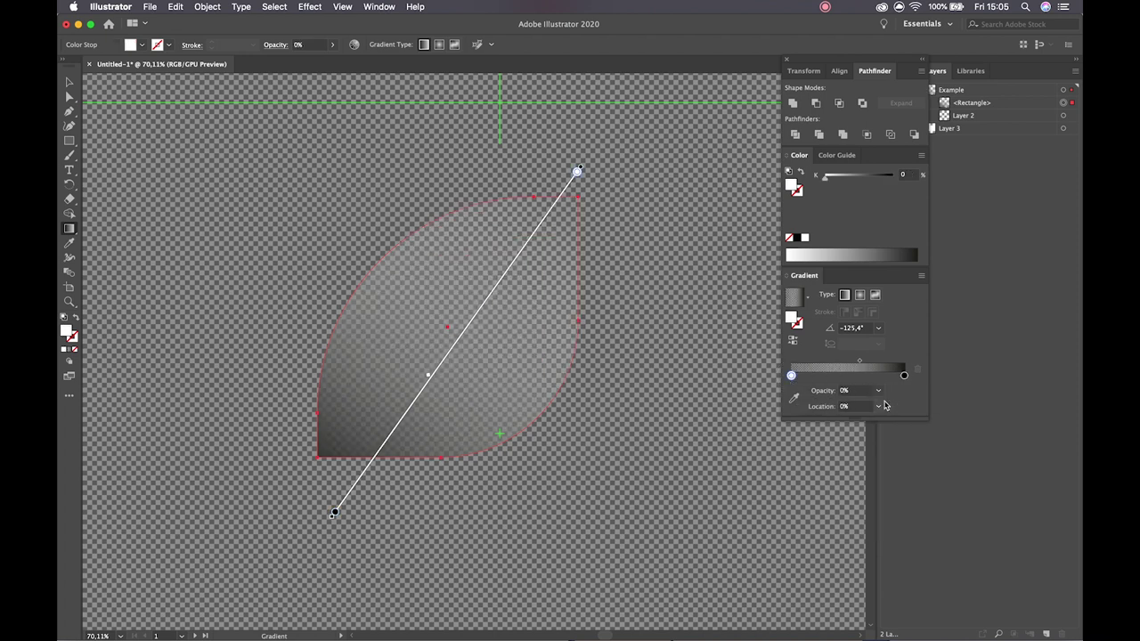
left_click(878, 390)
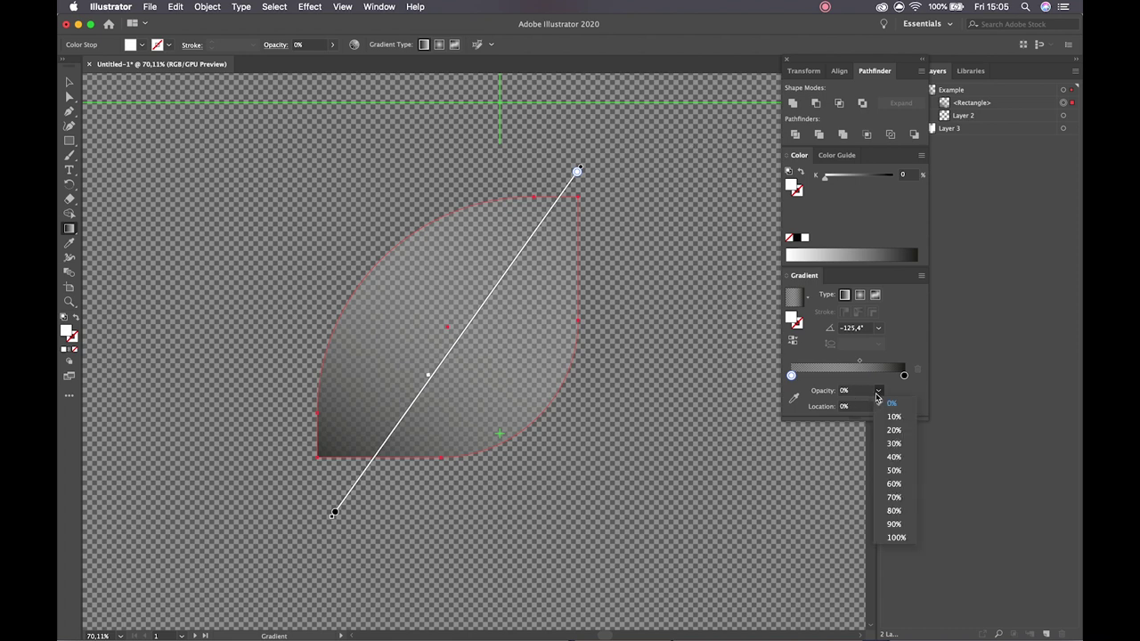
left_click(893, 443)
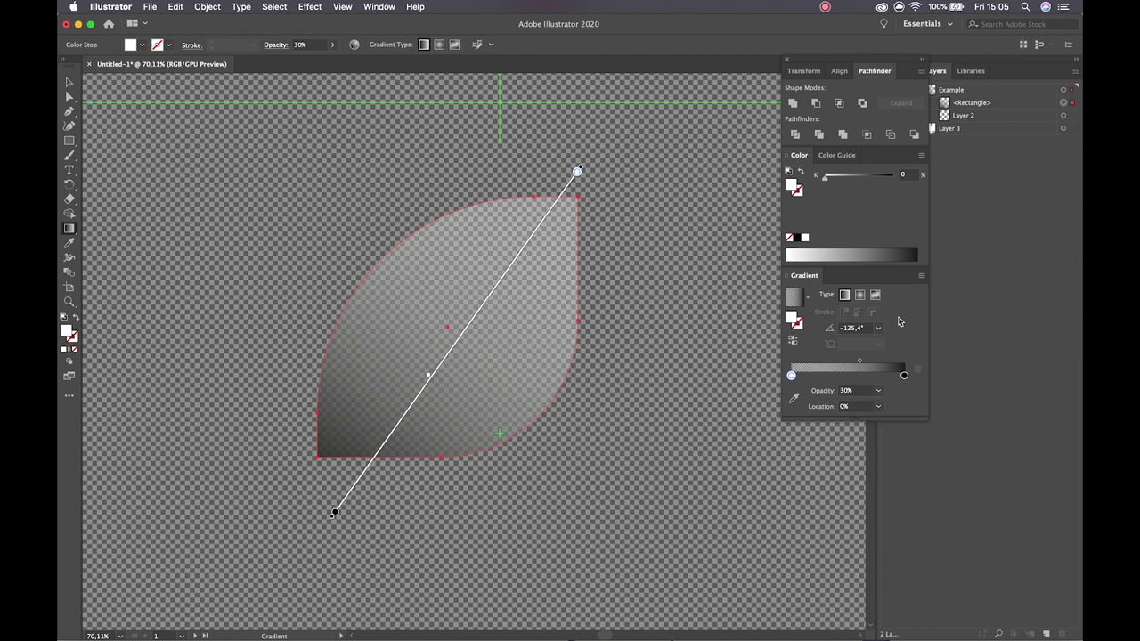
left_click(878, 390)
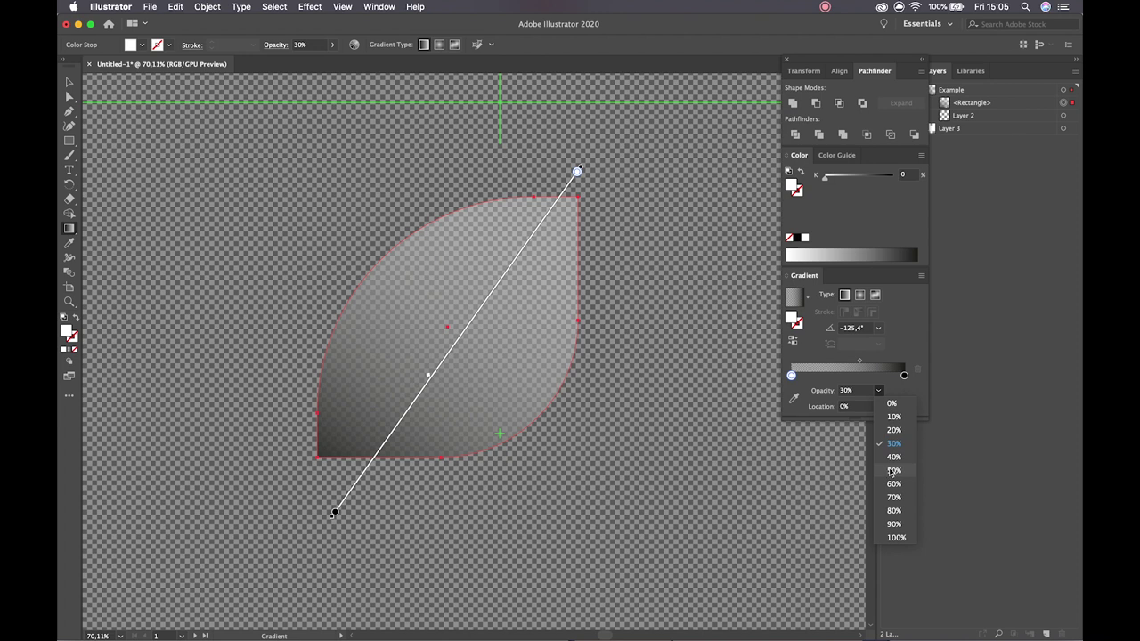
left_click(890, 472)
Lower the opacity of the gradient's black stop to 80%, and return it to 100%.
left_click(904, 374)
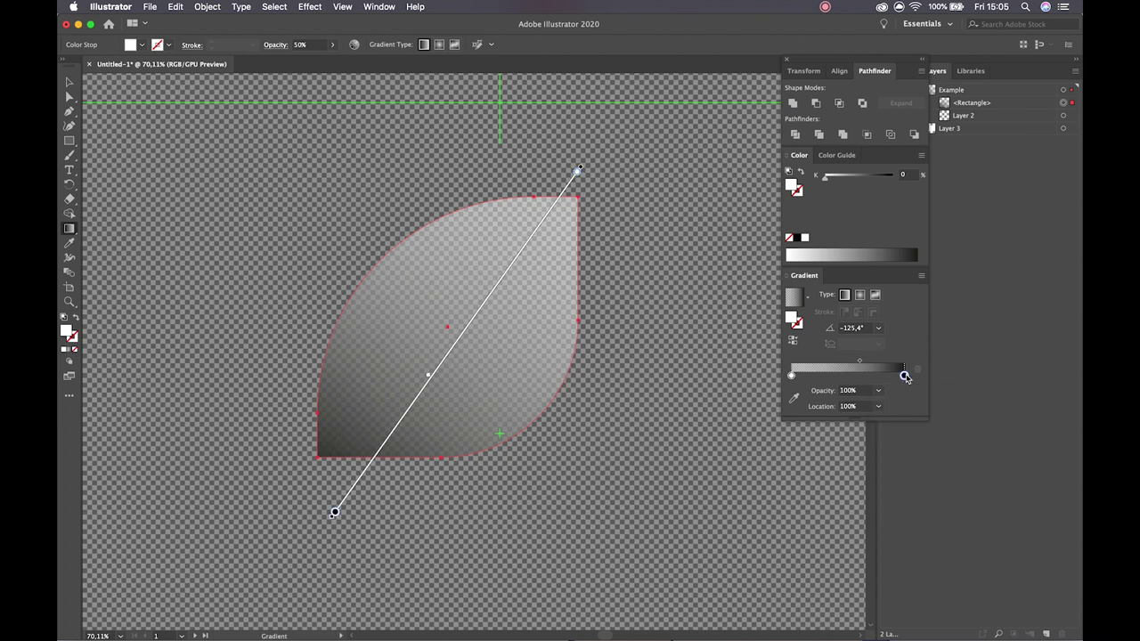
left_click(878, 390)
left_click(892, 511)
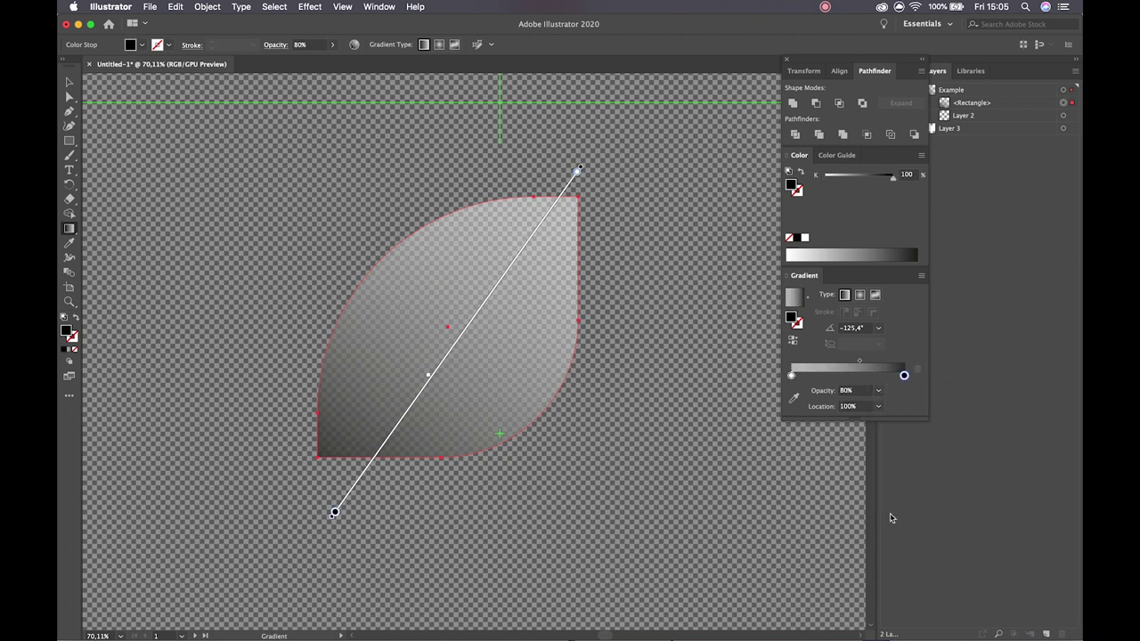
left_click(878, 390)
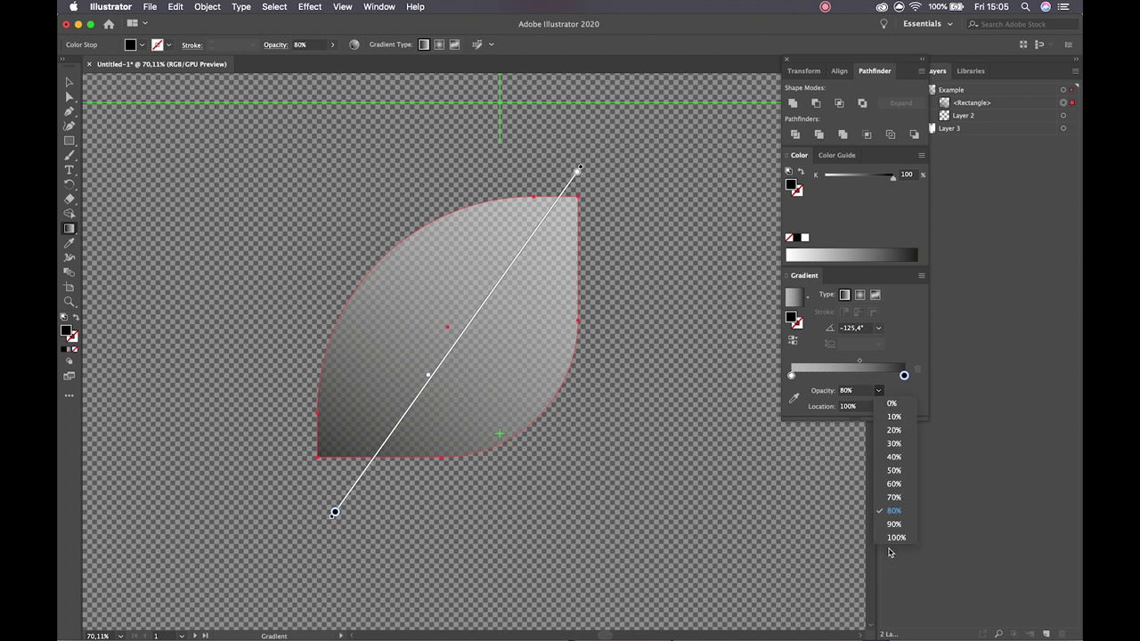
left_click(894, 538)
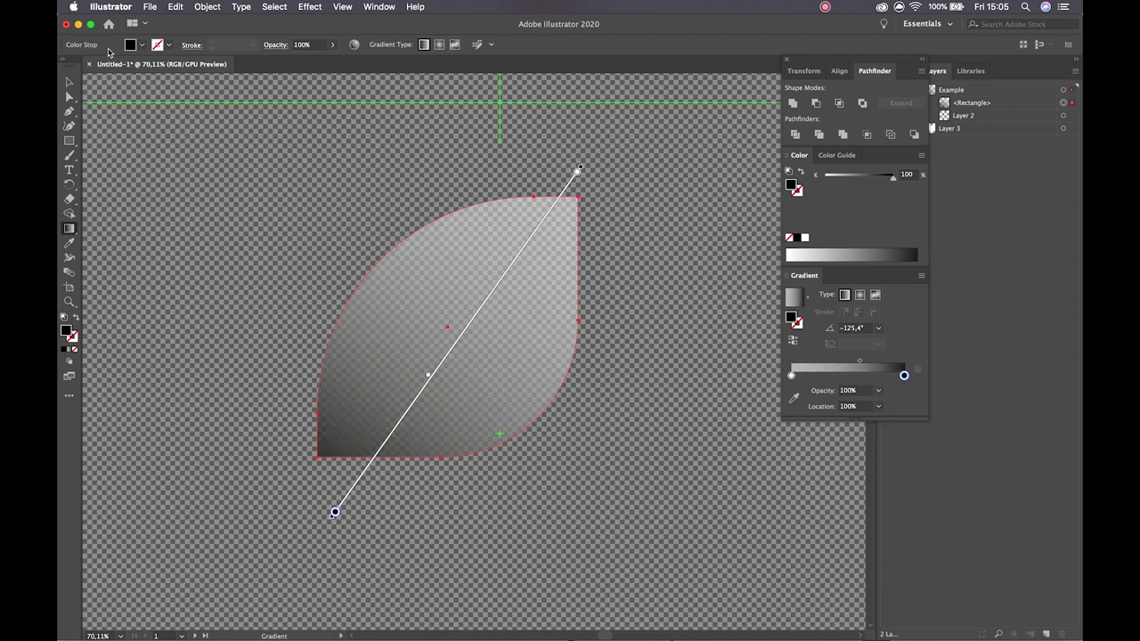
Duplicate the gradient leaf and place the copy beside the original, on its left.
left_click(69, 82)
left_click(527, 142)
left_click(523, 302)
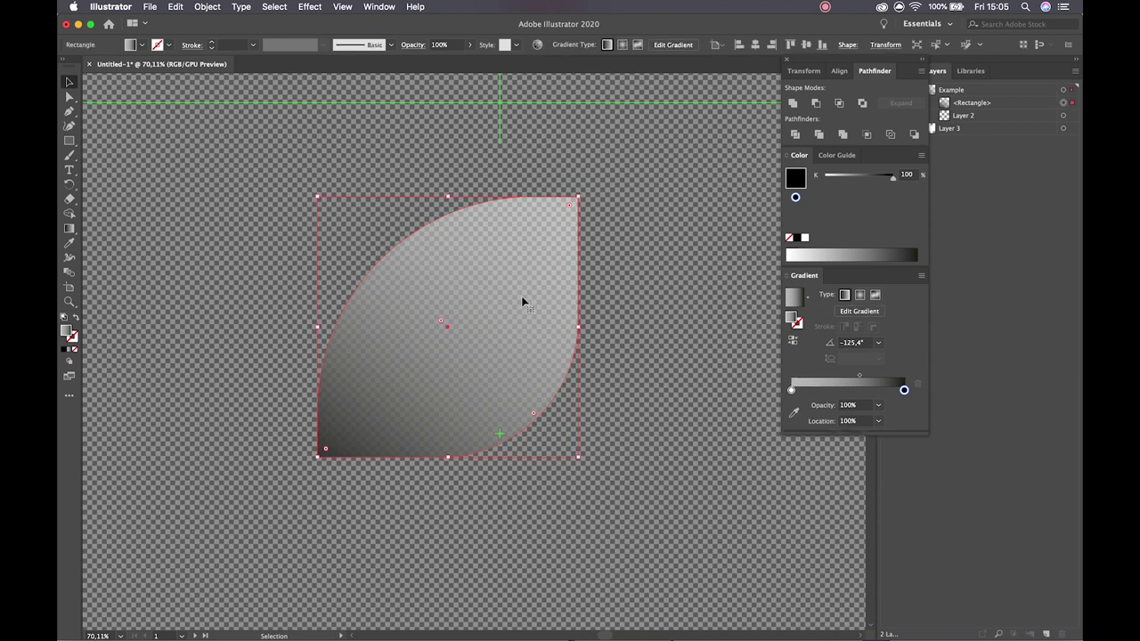
left_click_drag(497, 283, 179, 267)
left_click_drag(376, 260, 525, 263)
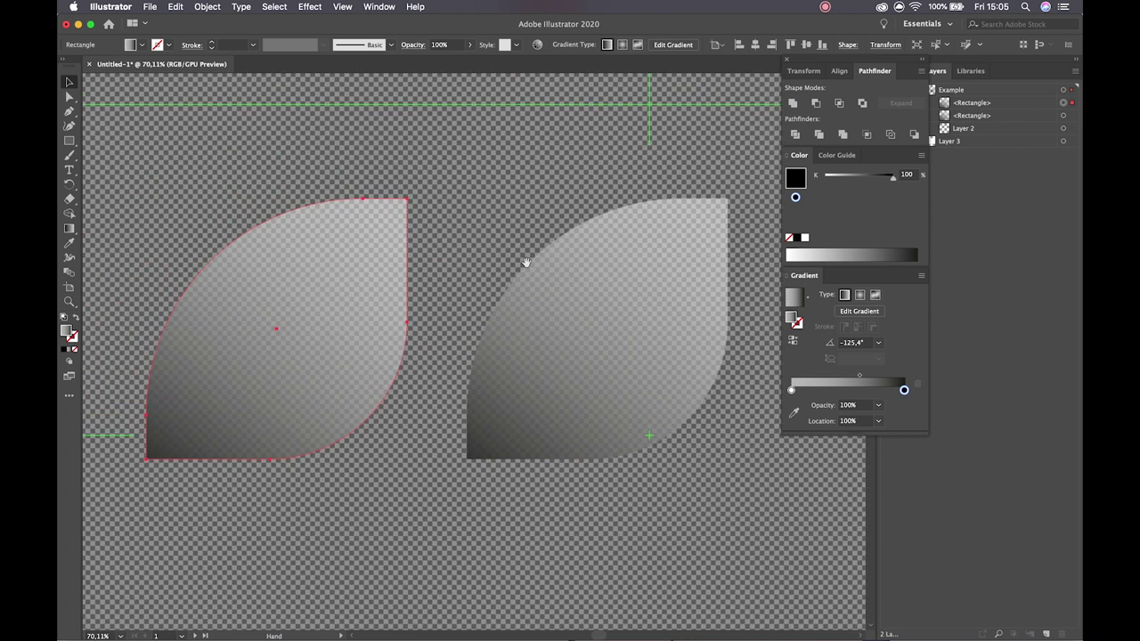
Replace the left leaf copy's gradient with a solid fill and choose a medium blue for it in the Color Picker.
left_click(66, 352)
double_click(66, 331)
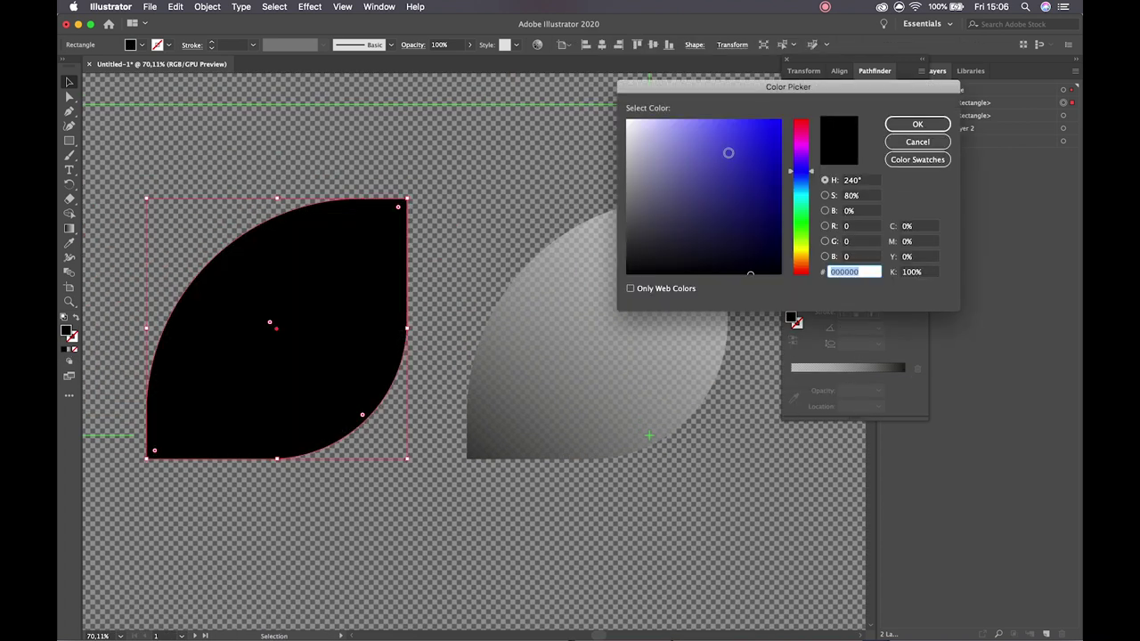
left_click(802, 189)
left_click(756, 119)
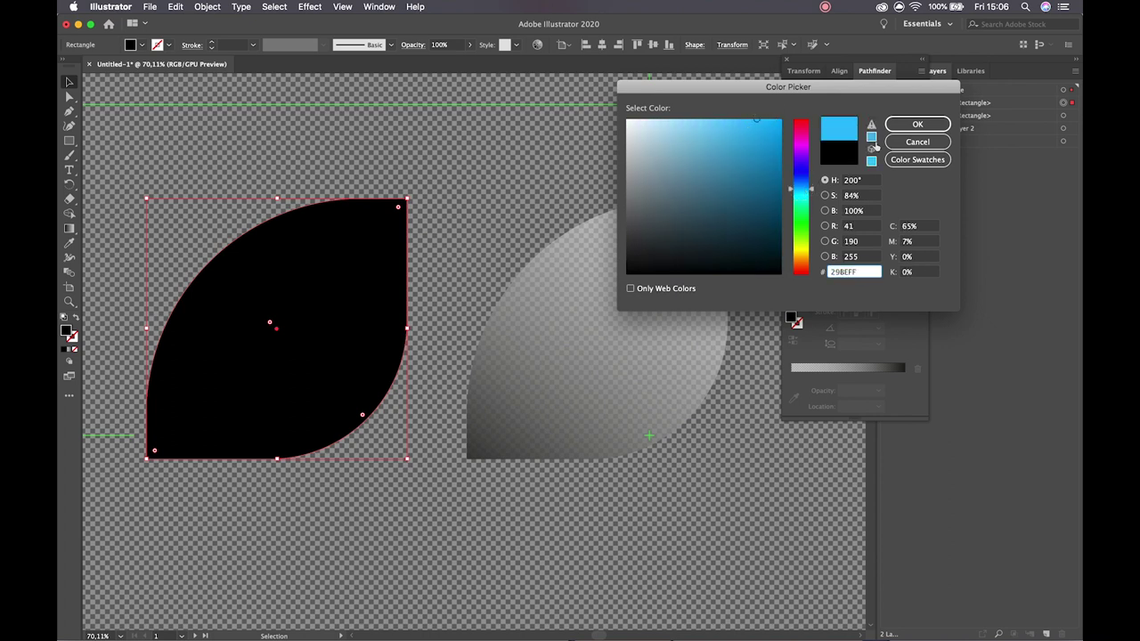
left_click(871, 126)
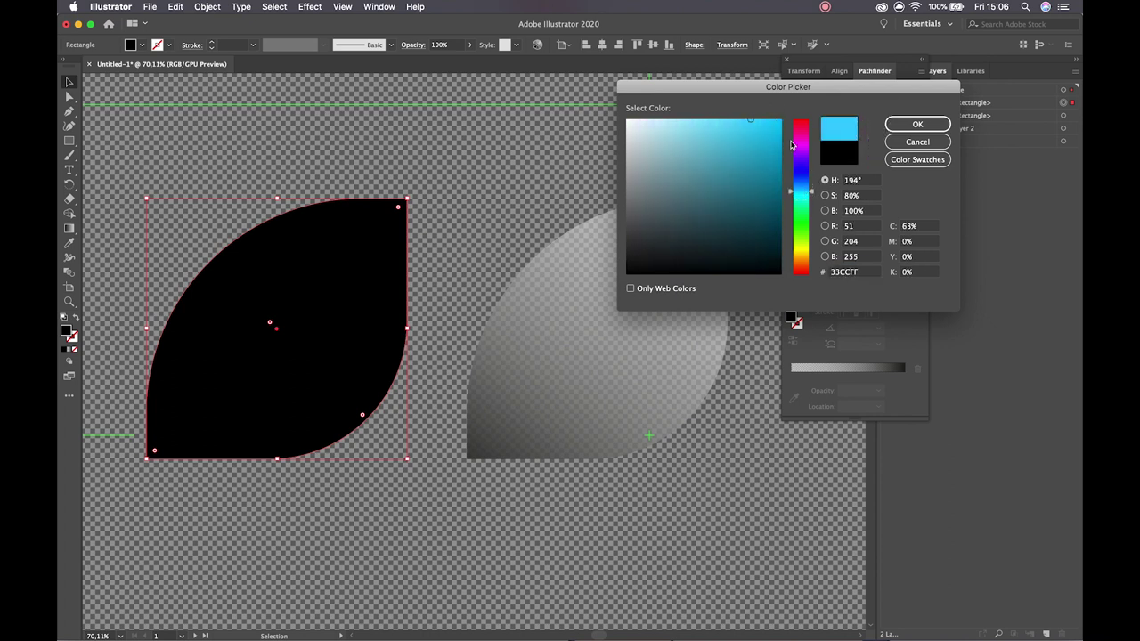
left_click(770, 145)
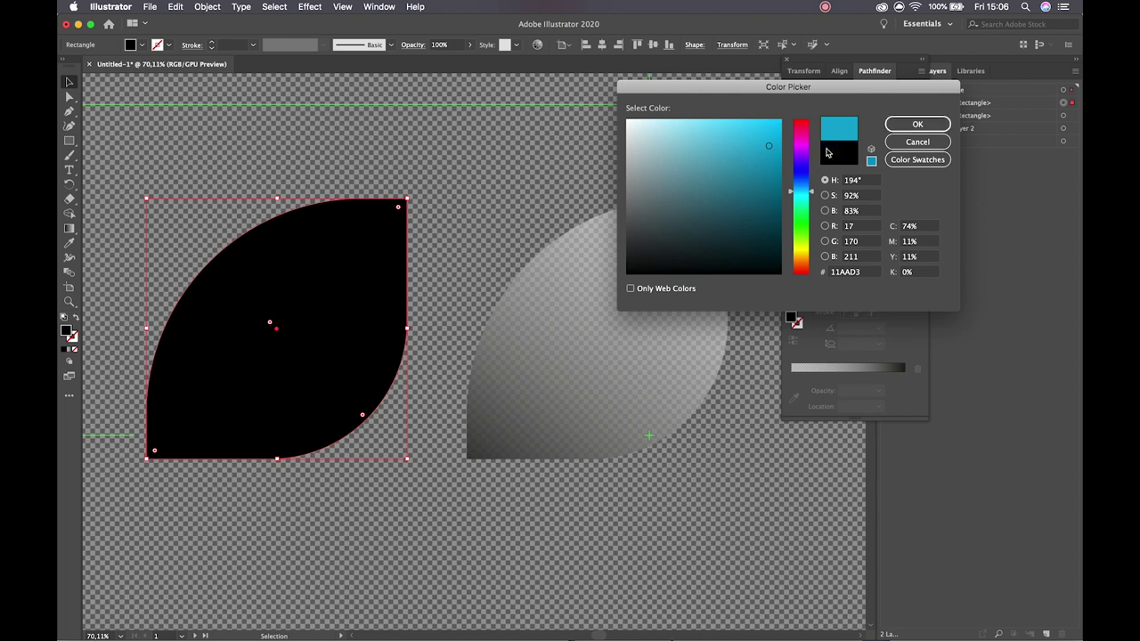
left_click(781, 151)
left_click(922, 122)
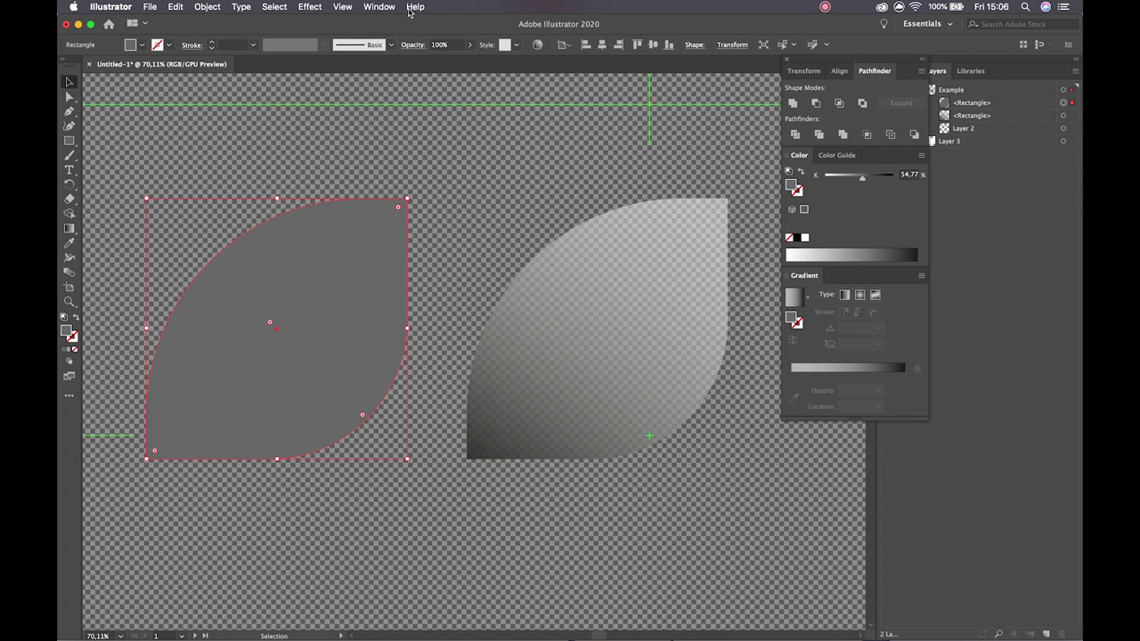
Look through the View, Effect, Select and Edit Colors commands for a way to change the fill's color mode.
left_click(381, 7)
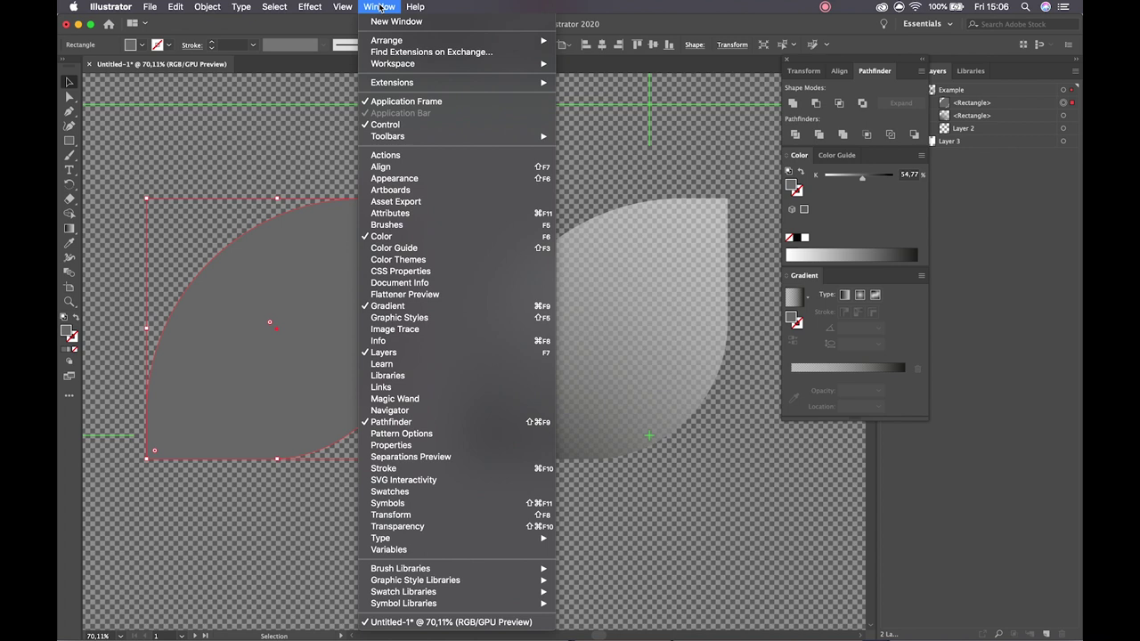
mouse_move(344, 7)
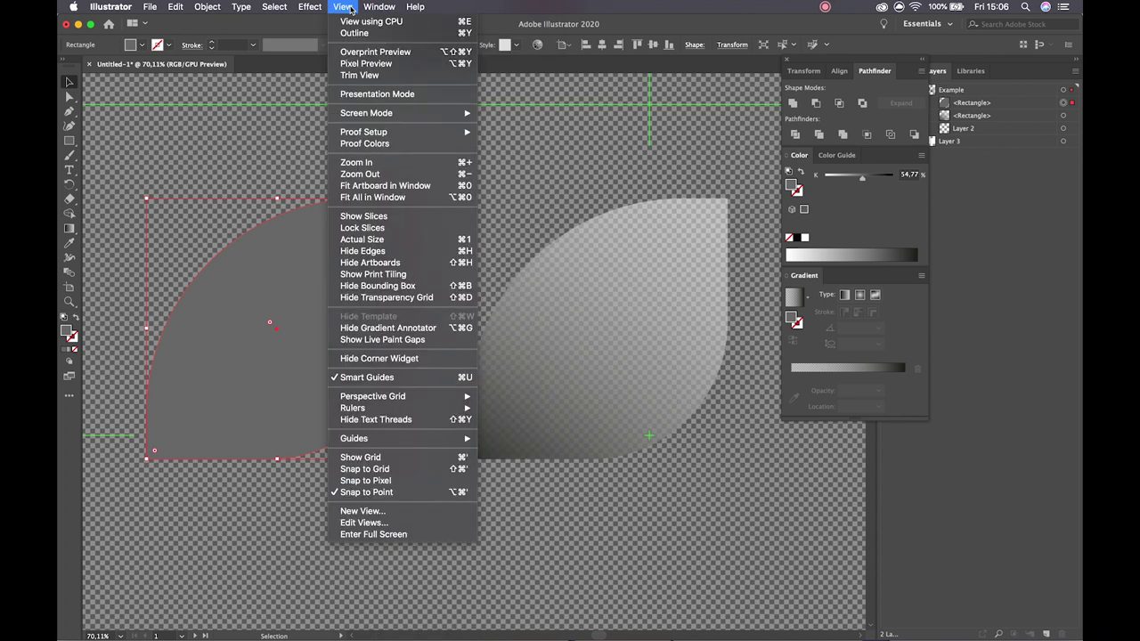
mouse_move(381, 116)
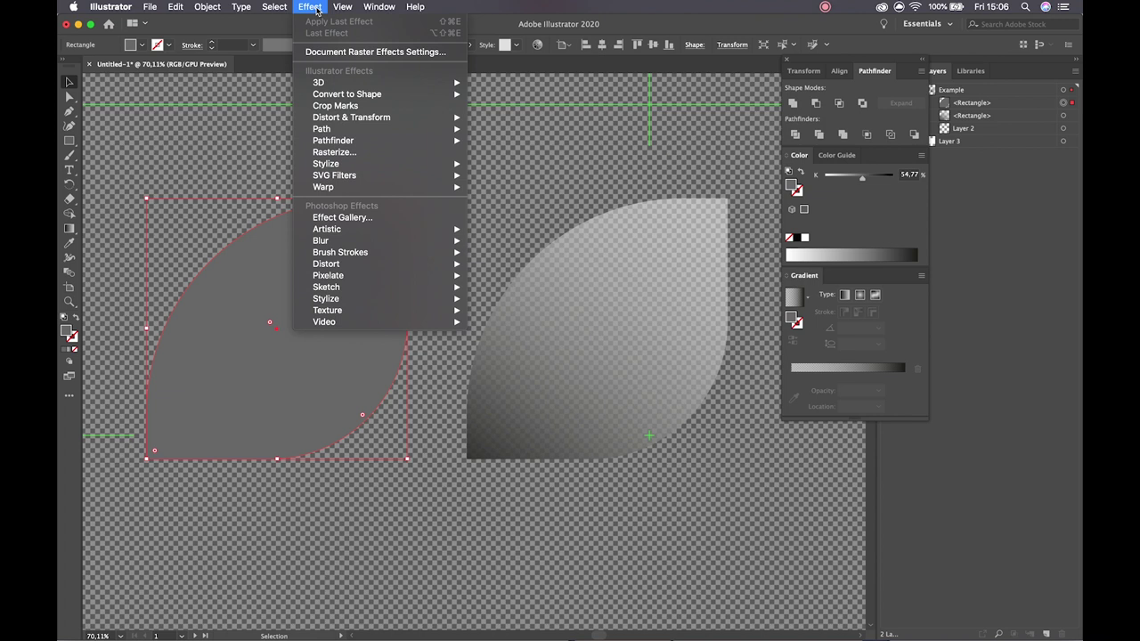
mouse_move(279, 8)
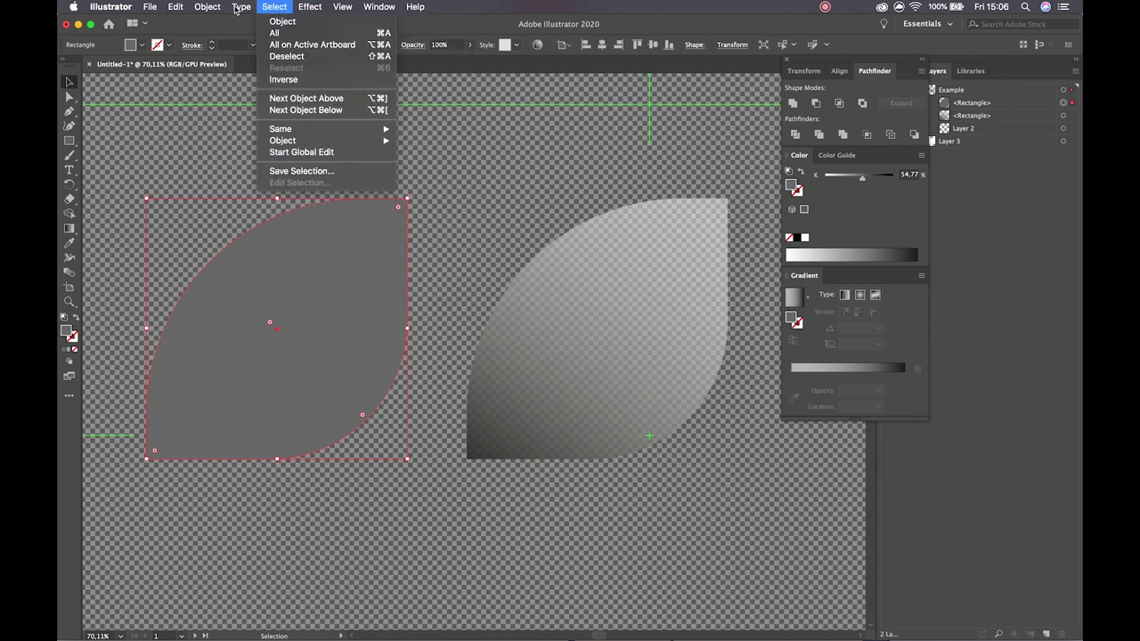
mouse_move(200, 8)
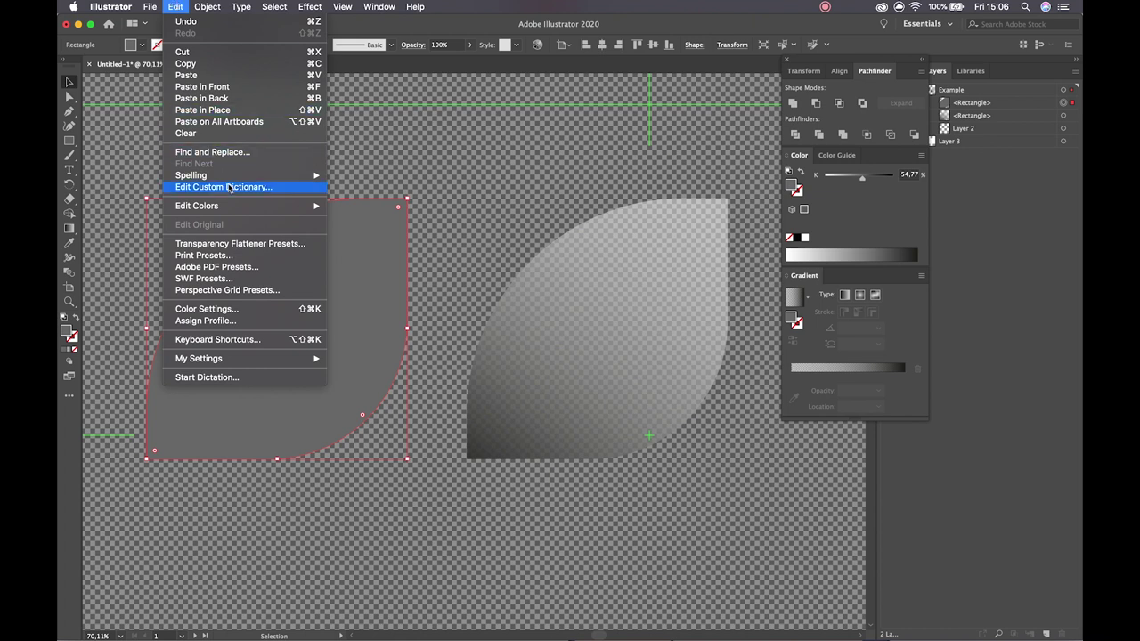
mouse_move(238, 214)
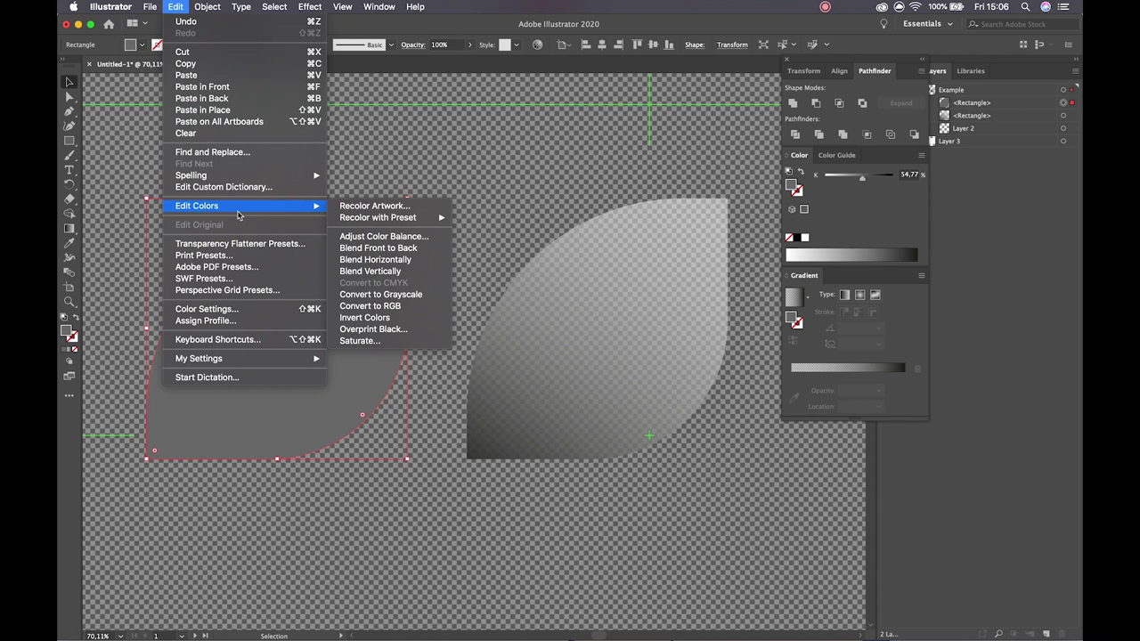
left_click(579, 140)
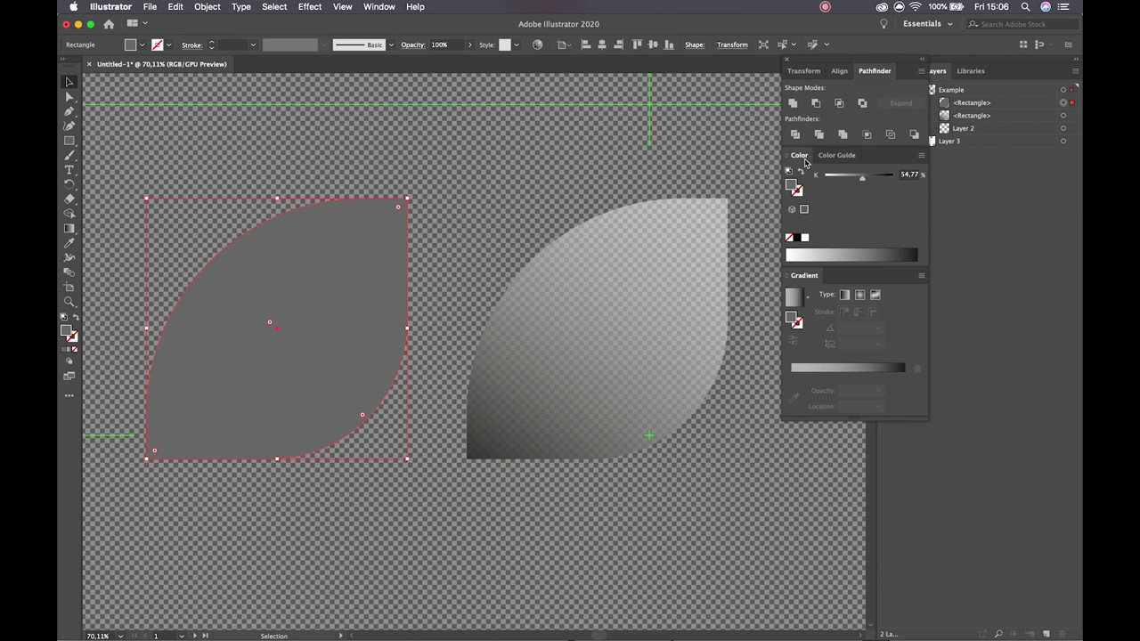
Darken the left leaf's grayscale fill to 68% K and switch its color mode to RGB.
mouse_move(848, 179)
left_mouse_down()
mouse_move(889, 189)
mouse_move(871, 180)
left_mouse_up()
left_click(920, 155)
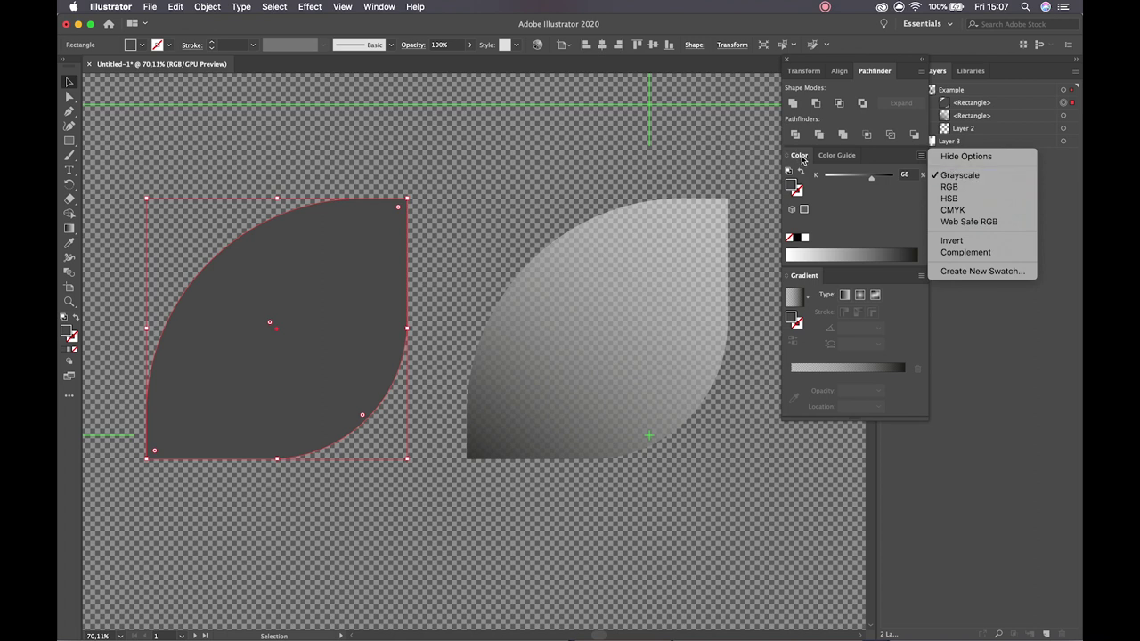
left_click(948, 187)
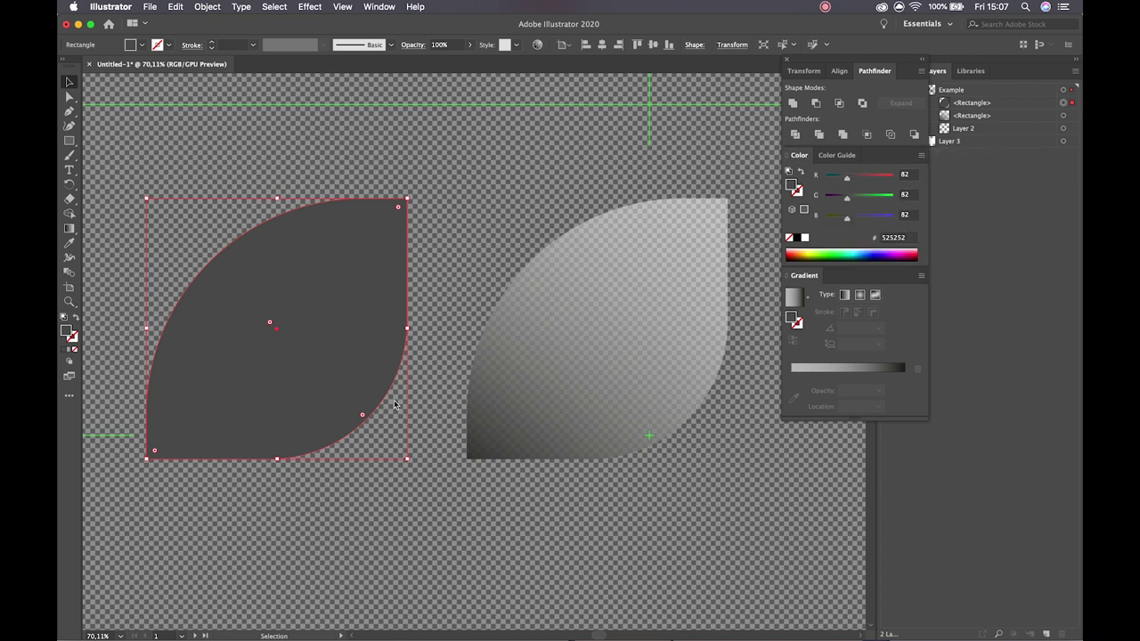
Change the left leaf's solid fill to blue, #099EC6.
double_click(66, 332)
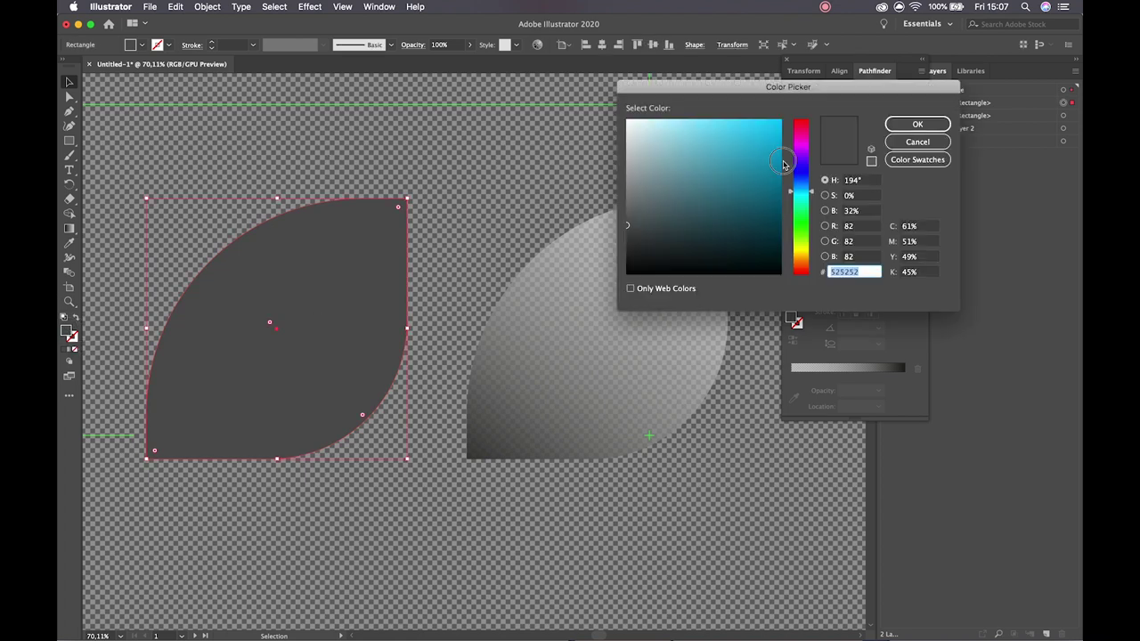
left_click(917, 124)
left_click(377, 281)
left_click(378, 280)
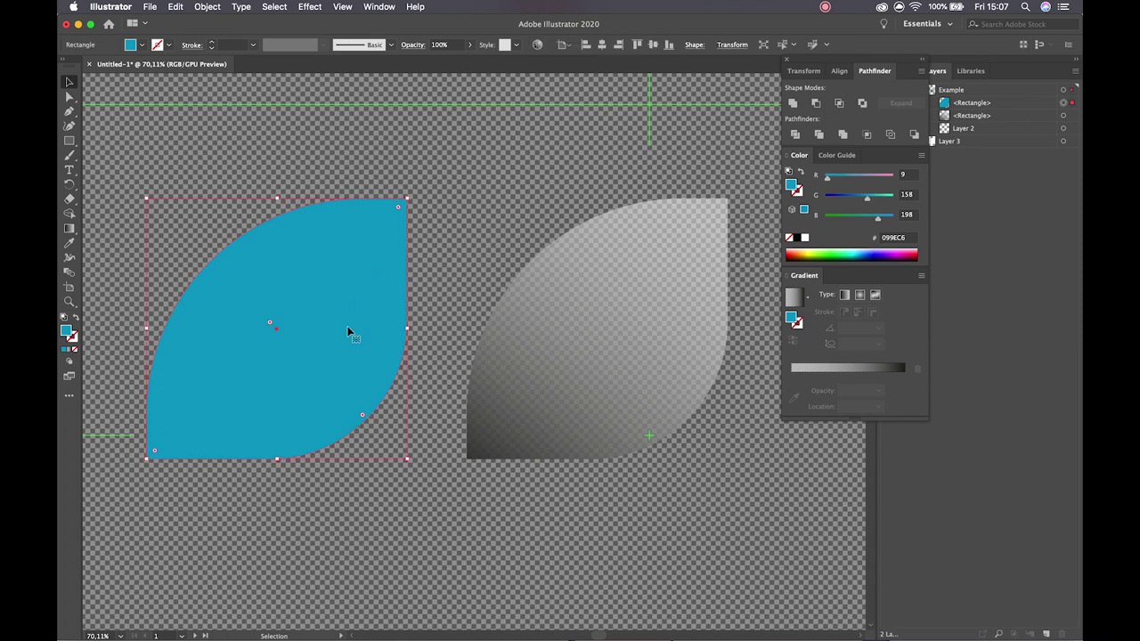
Give the blue leaf a near-black outline, #020202.
left_click_drag(348, 332, 475, 332)
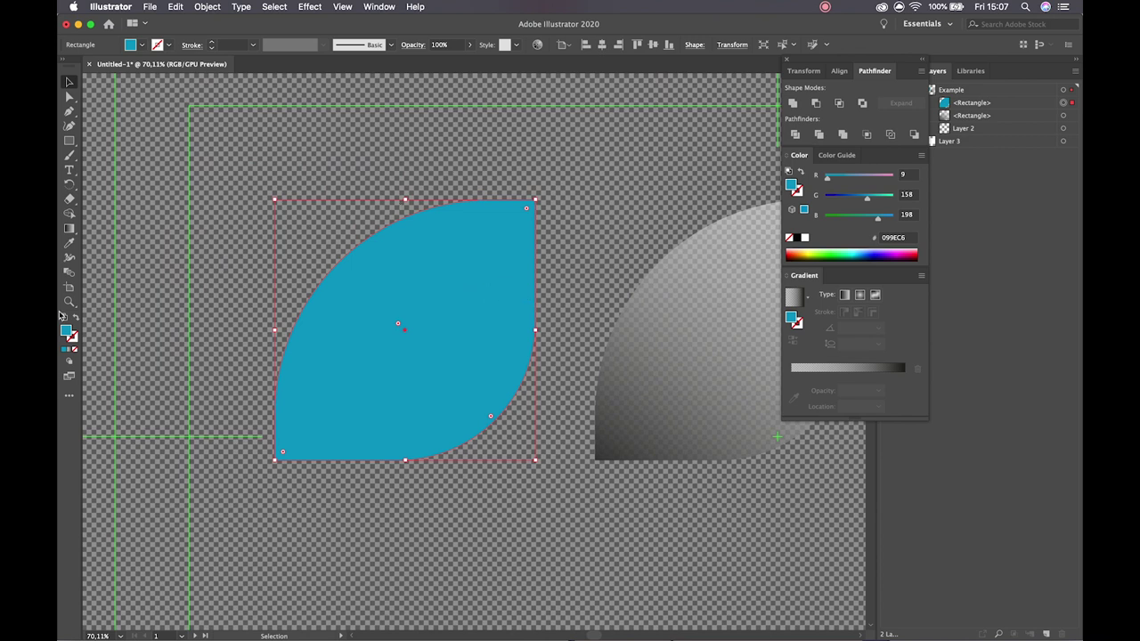
double_click(75, 343)
left_click(648, 272)
left_click(917, 124)
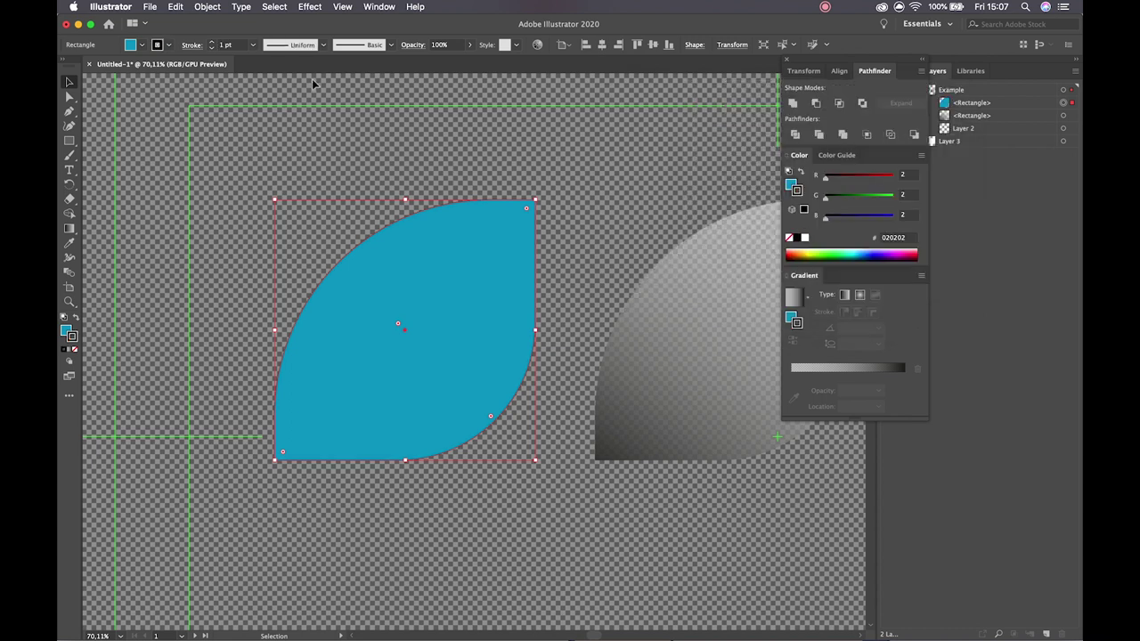
Increase the blue leaf's stroke weight to 7 pt and deselect it.
left_click(212, 42)
left_click(212, 42)
left_click(212, 41)
left_click(212, 42)
left_click(212, 41)
left_click(211, 42)
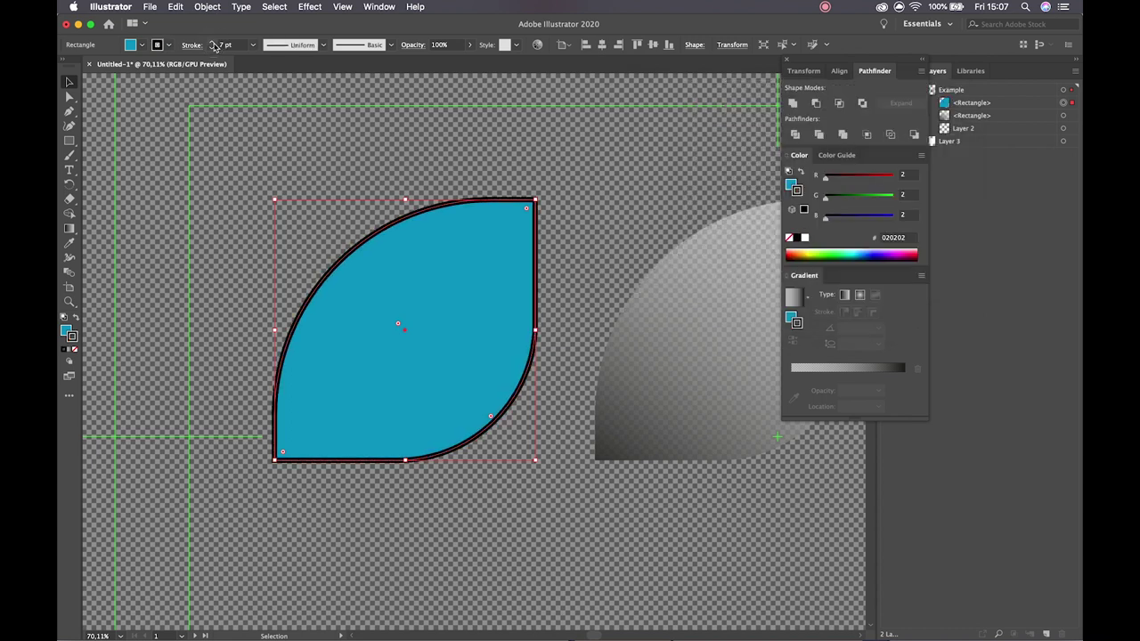
left_click(498, 159)
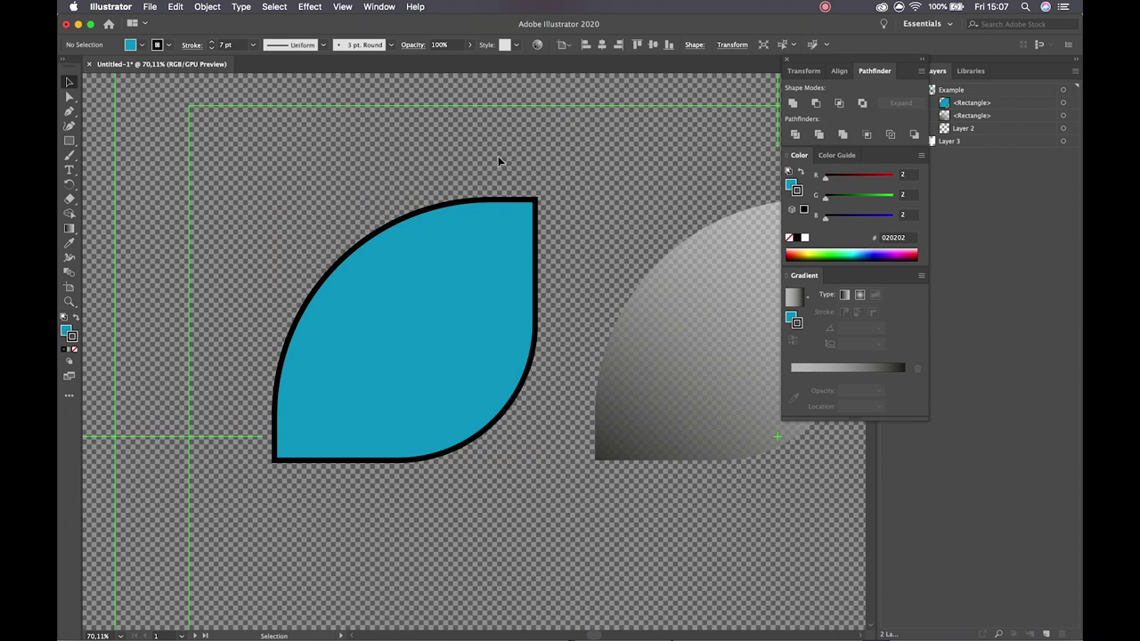
Move the gradient leaf exactly over the blue leaf and place it above the blue one in the layer order.
left_click(698, 360)
left_click_drag(702, 359, 381, 348)
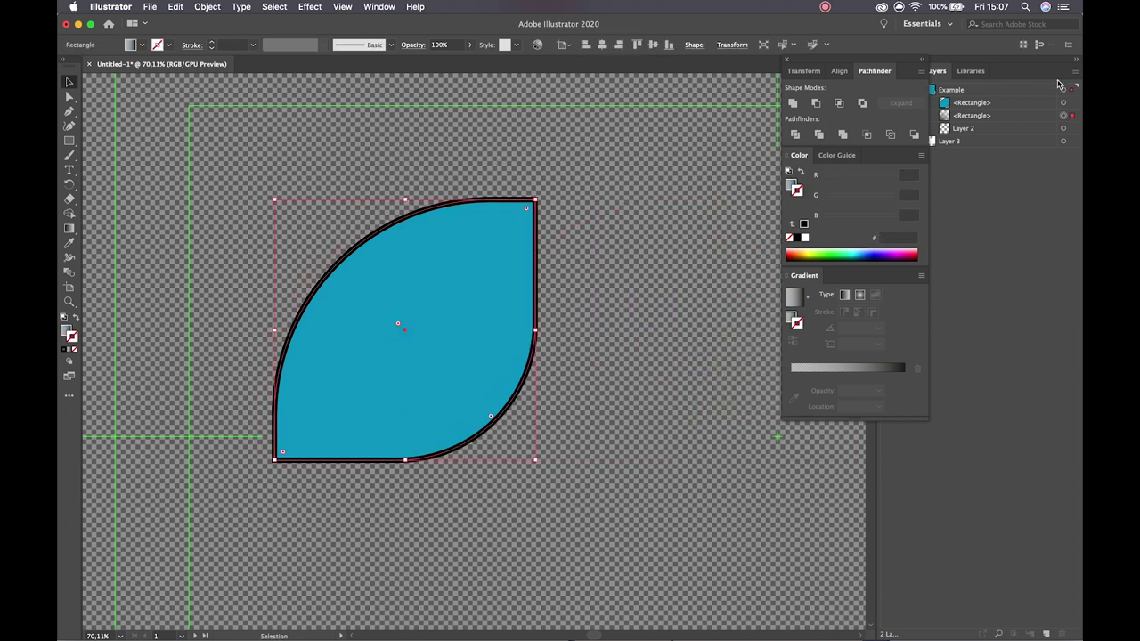
left_click(935, 71)
left_click_drag(974, 116, 980, 101)
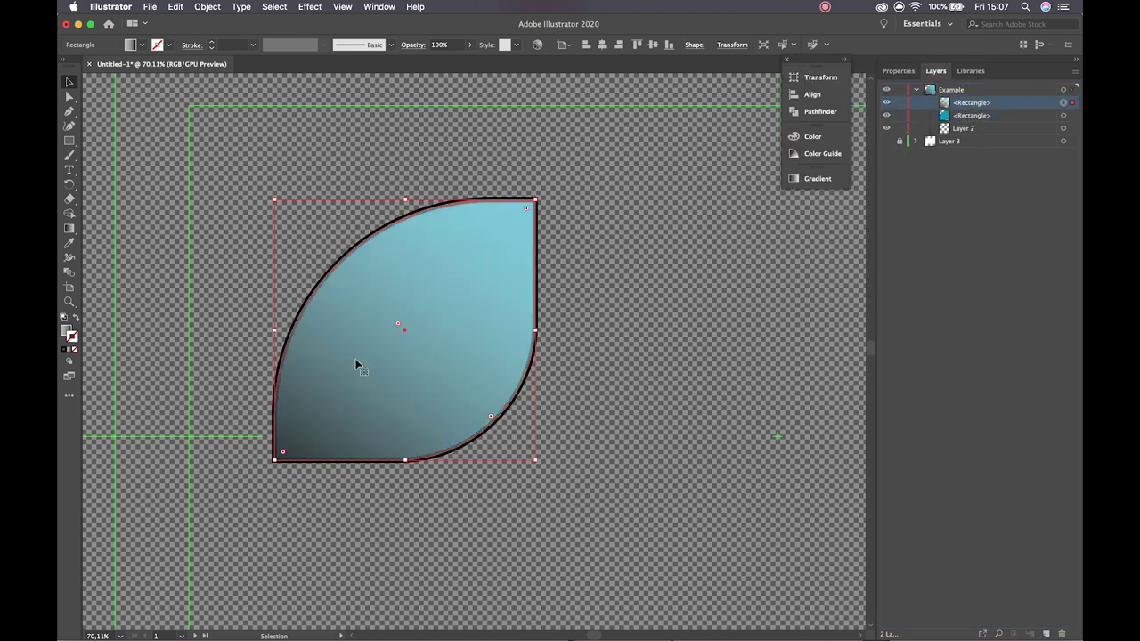
Move the gradient leaf beside the blue leaf and display its on-canvas gradient controls, keeping the Color panel clear of it.
key("g")
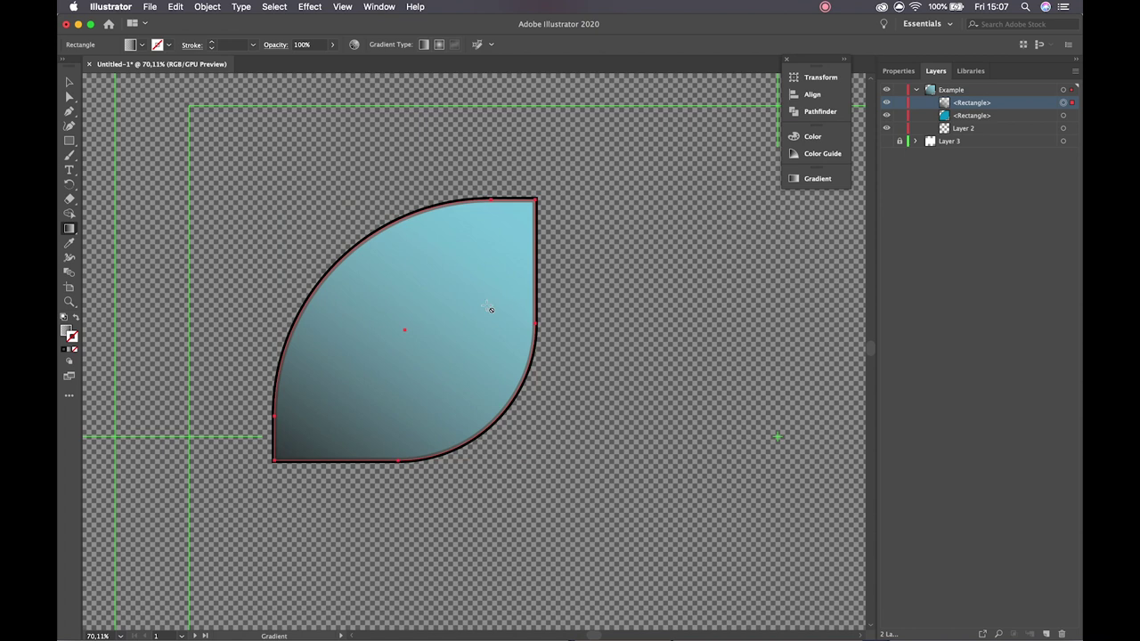
key("v")
key("F6")
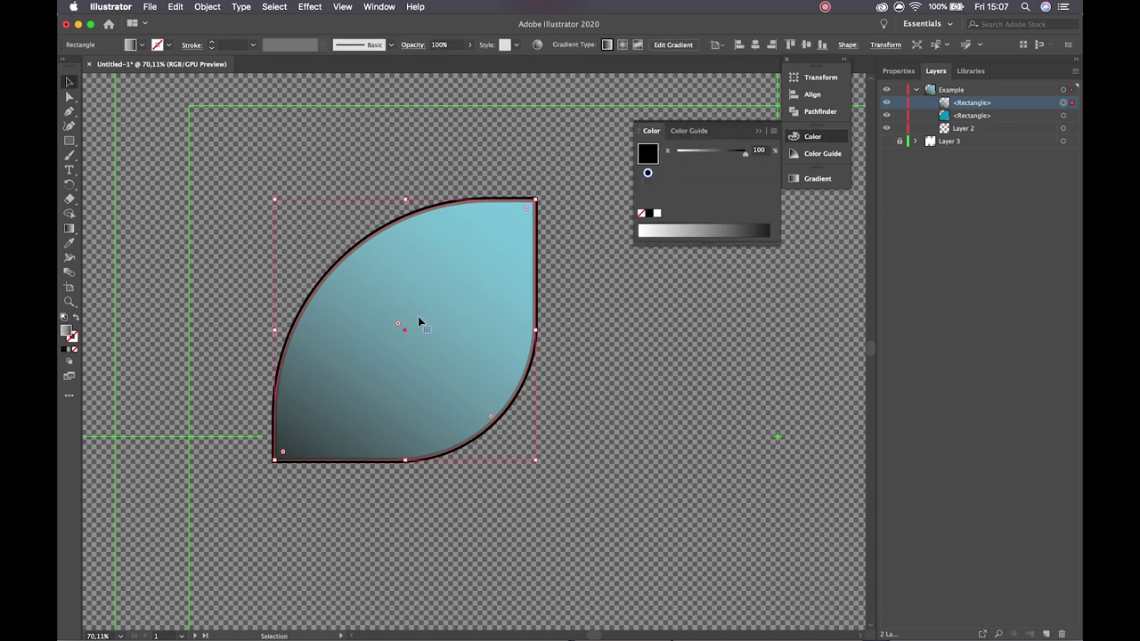
left_click_drag(427, 341, 714, 342)
key("g")
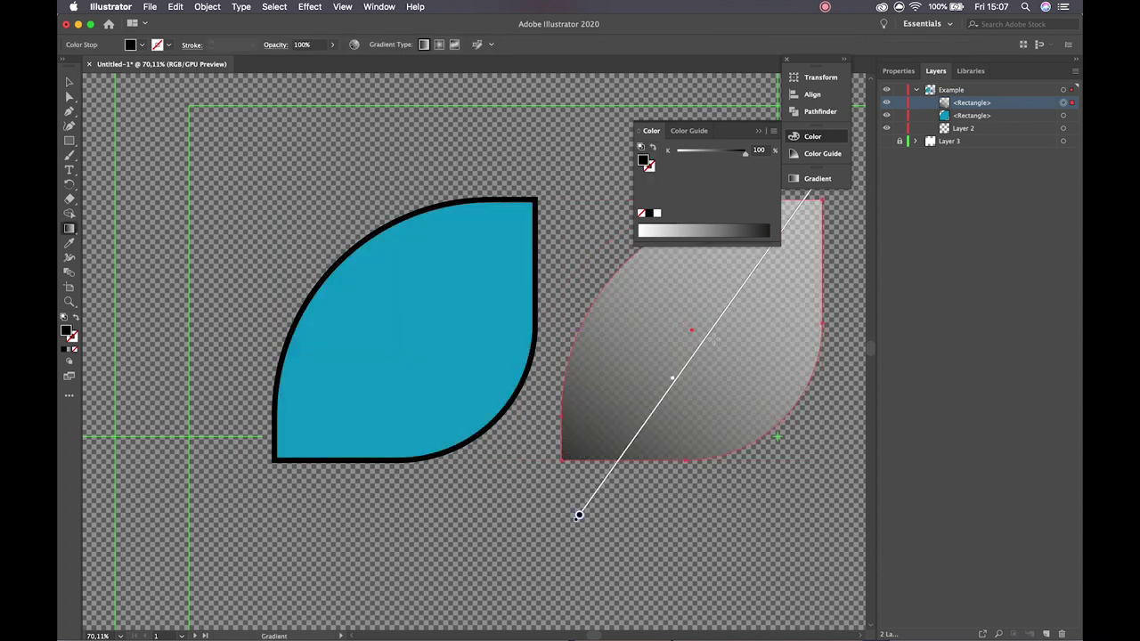
left_click_drag(734, 125, 623, 70)
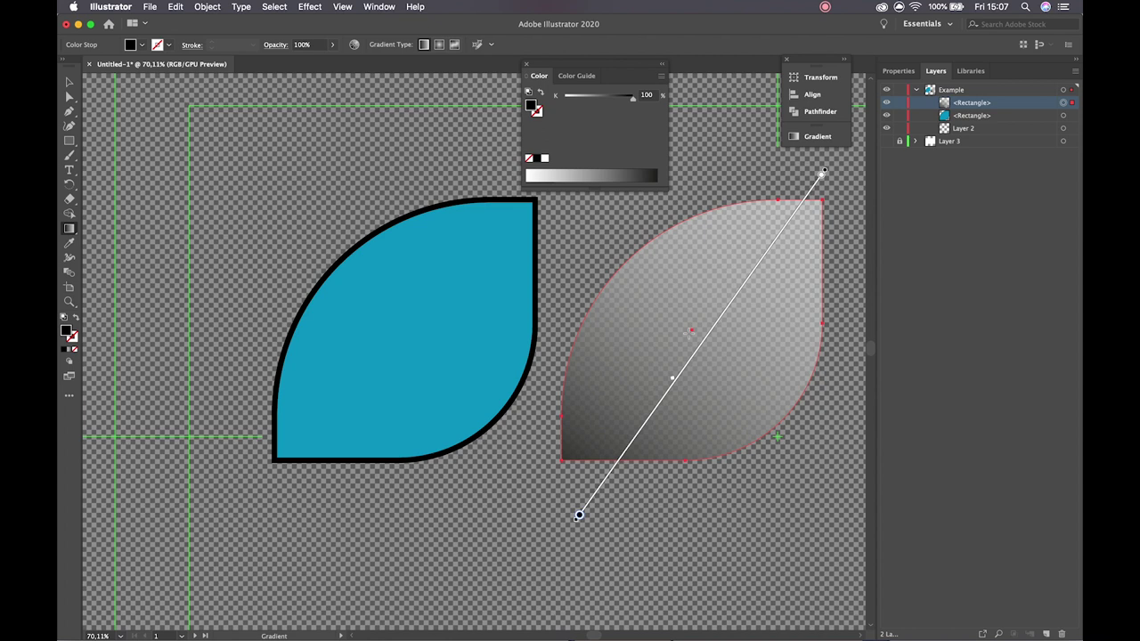
Set the opacity of the leaf gradient's white stop to 80%.
left_click(814, 136)
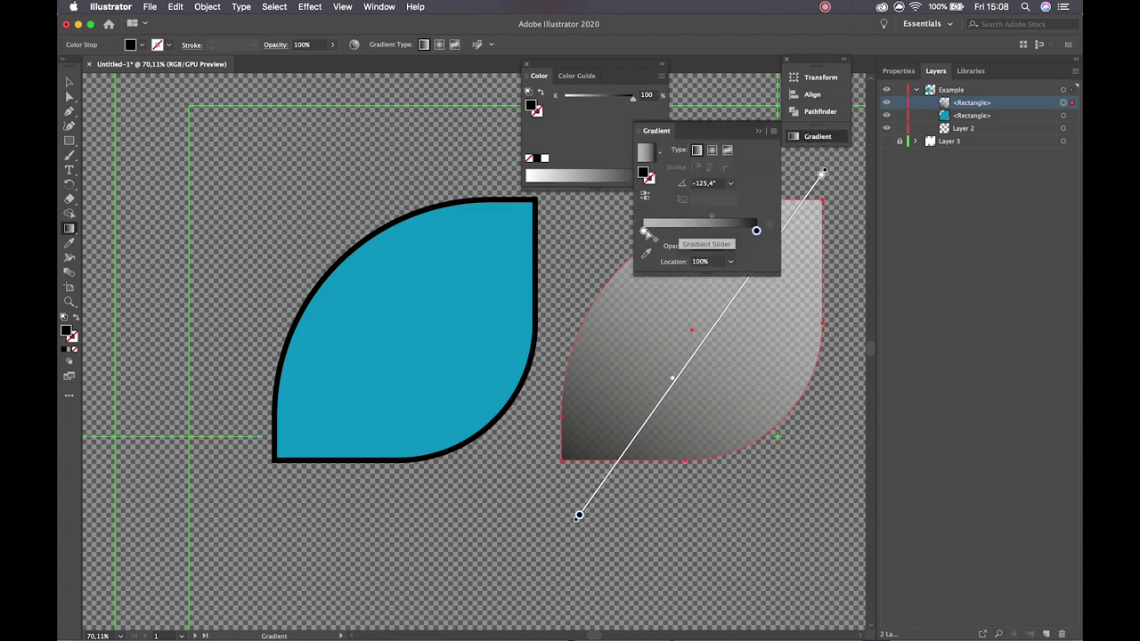
left_click(643, 231)
left_click(729, 246)
left_click(745, 366)
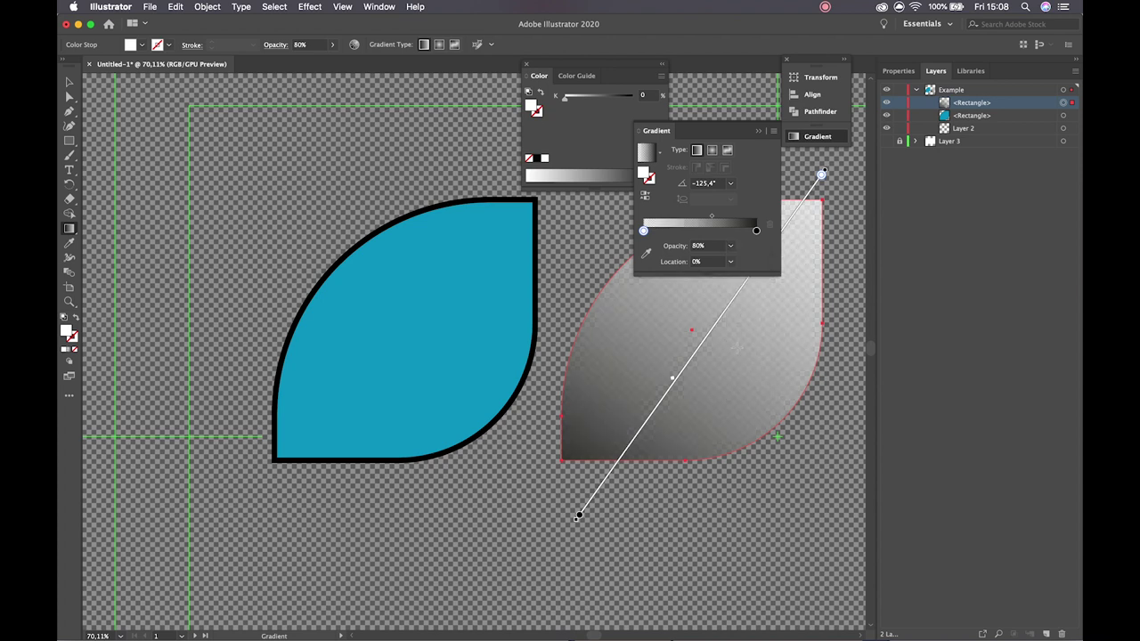
Change the gradient's white stop to a 44% black gray, then deselect the leaf and collapse the gradient settings.
double_click(642, 231)
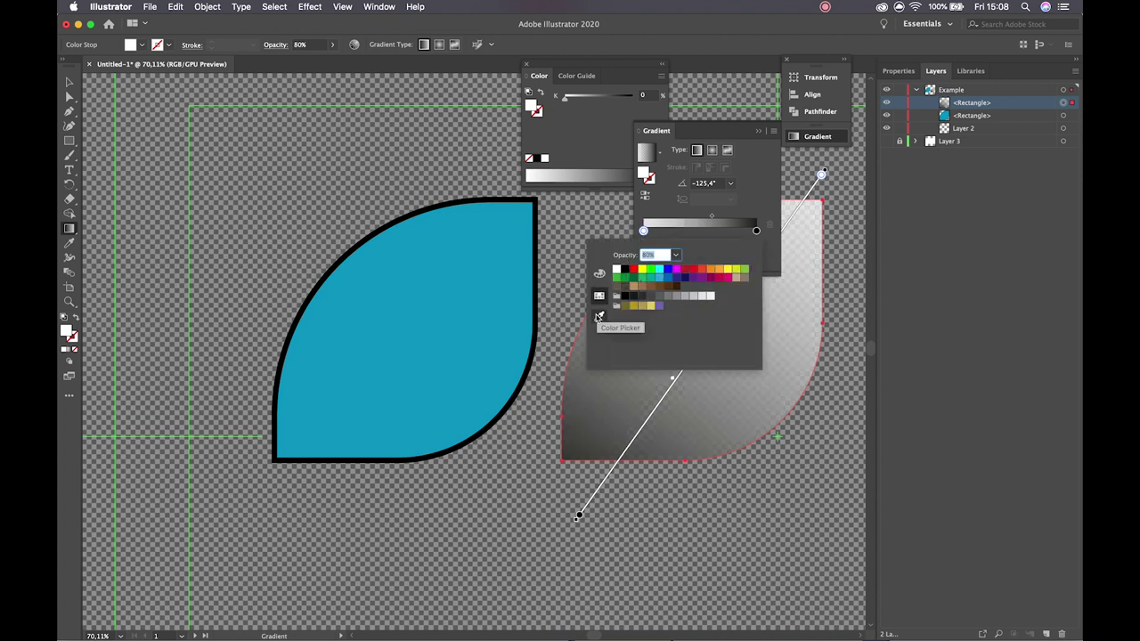
left_click(600, 274)
left_click_drag(655, 277, 684, 277)
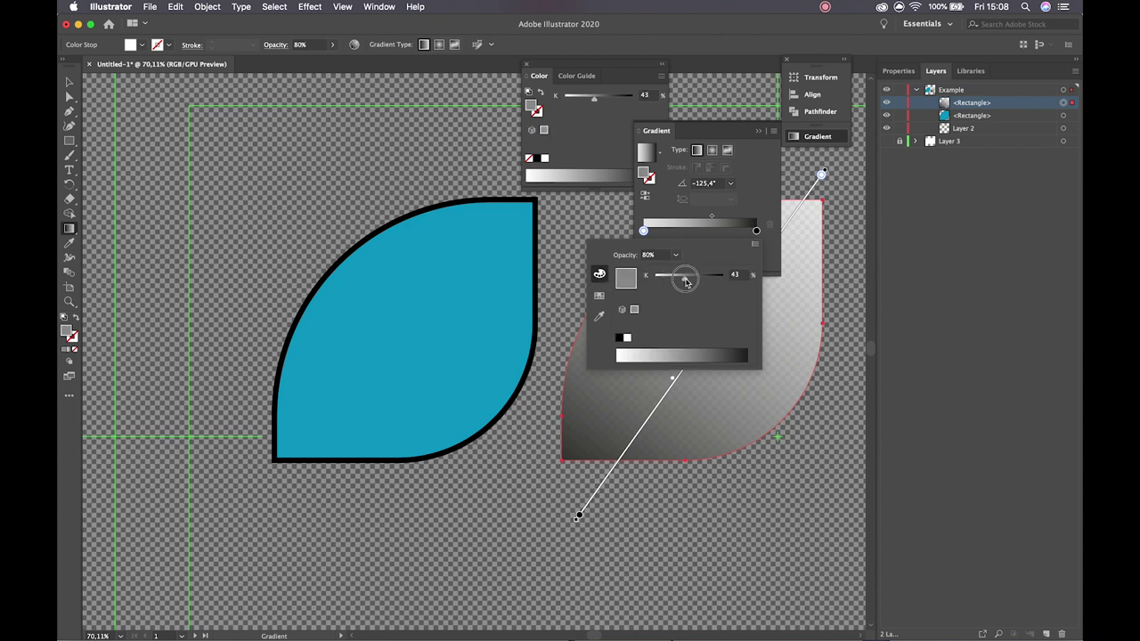
left_click(710, 220)
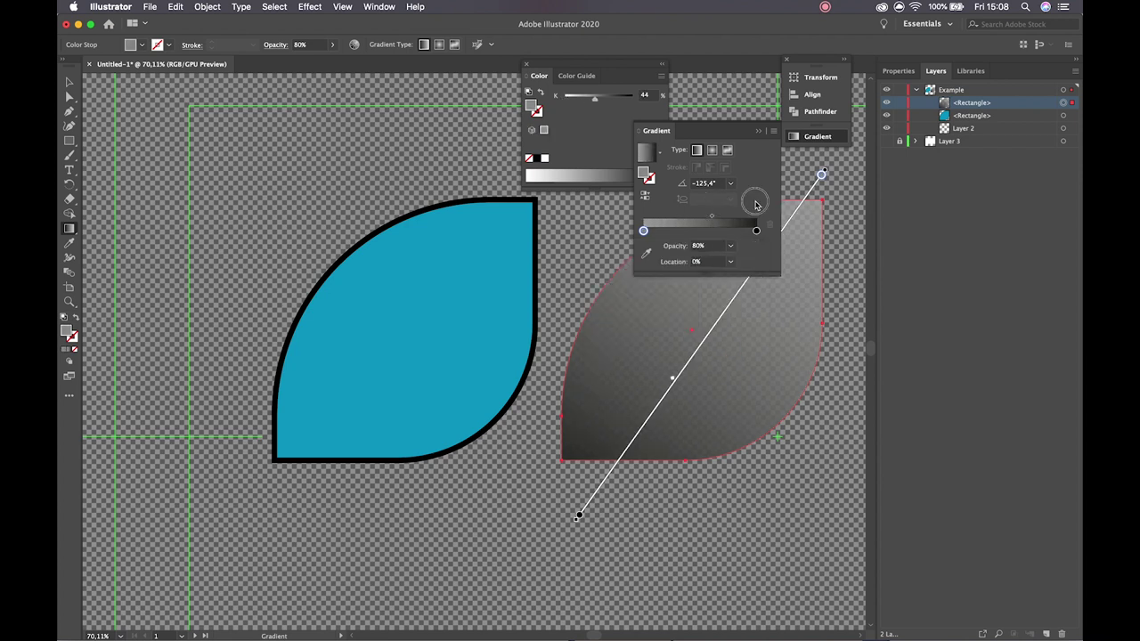
key("v")
left_click(584, 215)
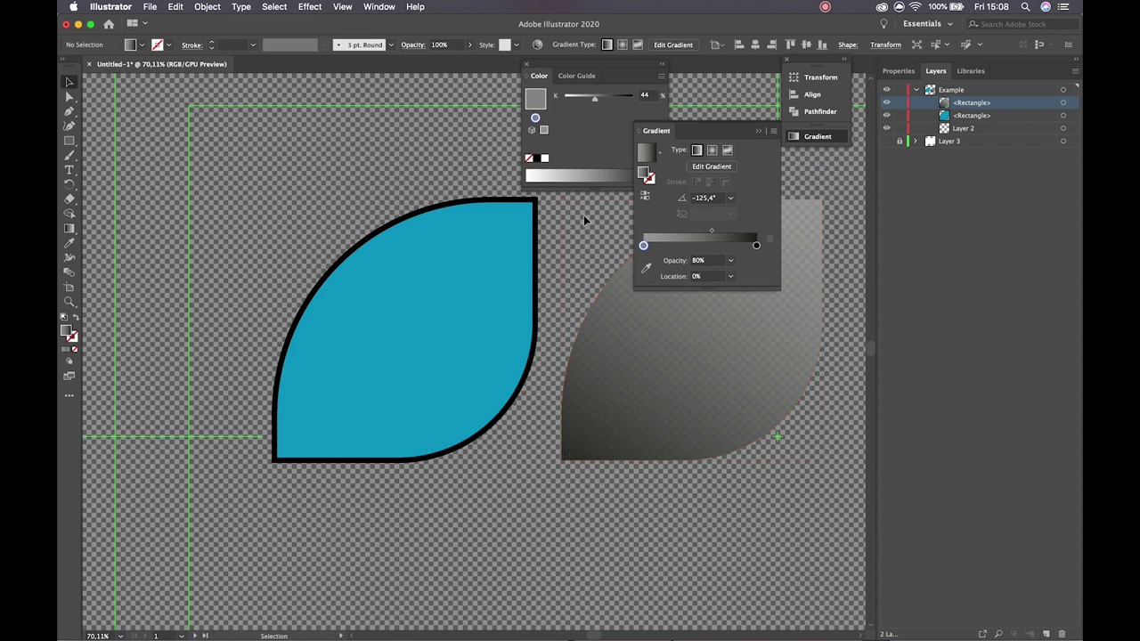
left_click(759, 133)
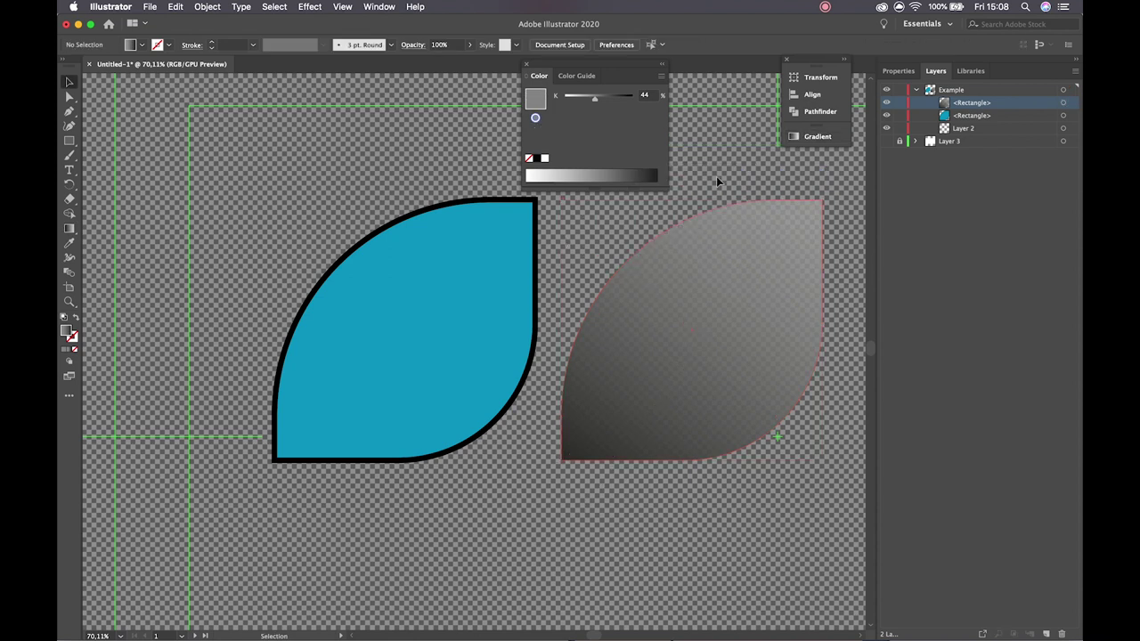
Open the Grain texture effect for the gray gradient leaf.
left_click(693, 358)
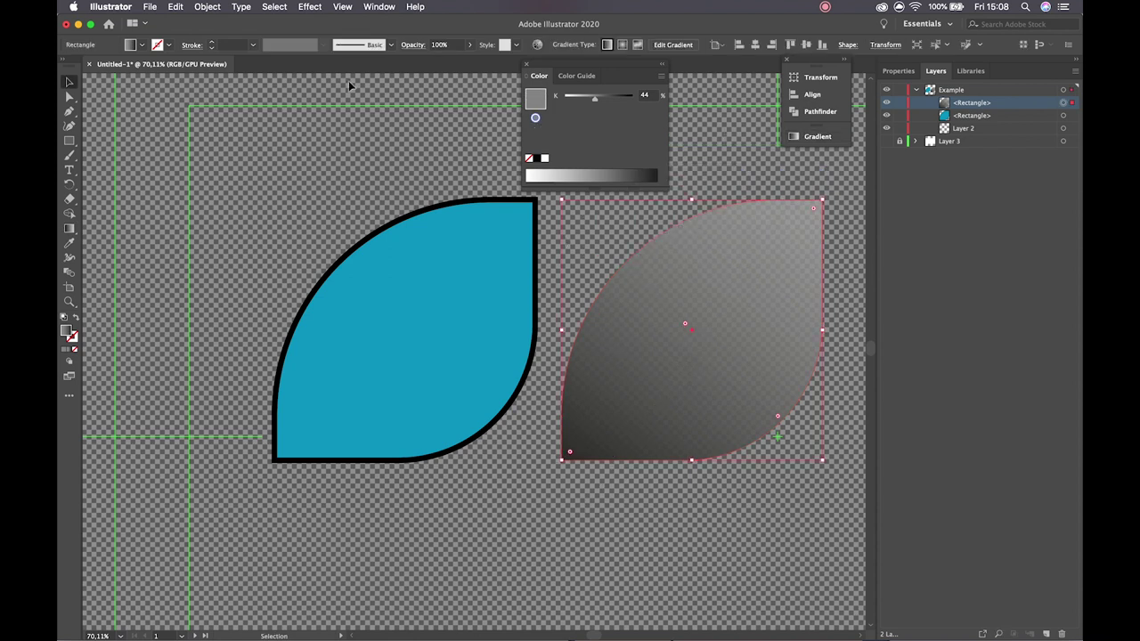
left_click(310, 8)
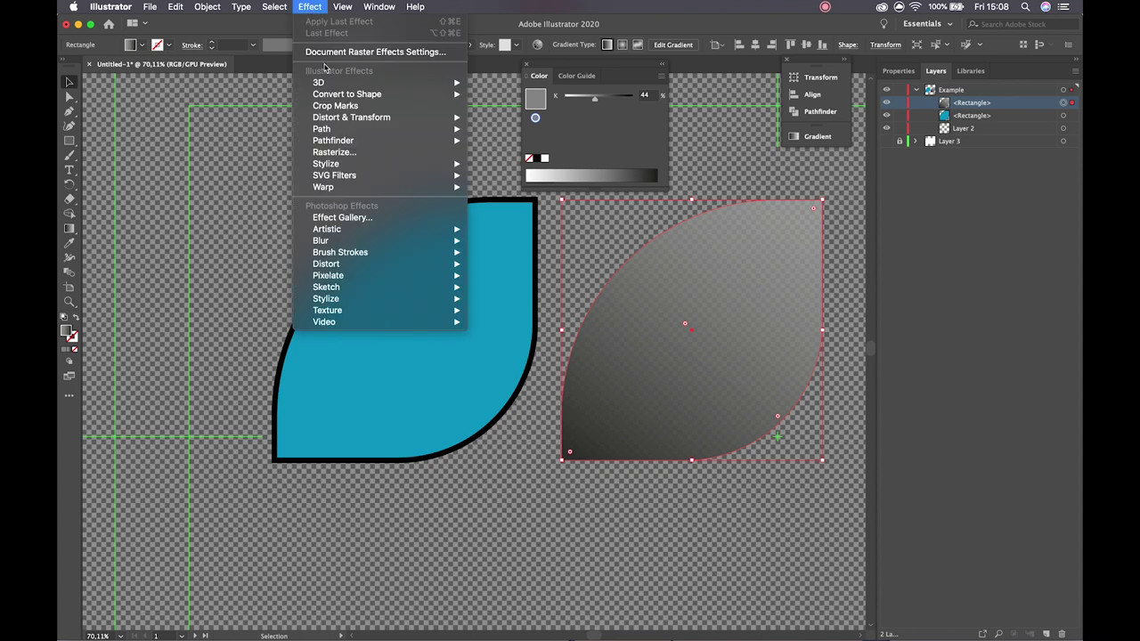
mouse_move(359, 317)
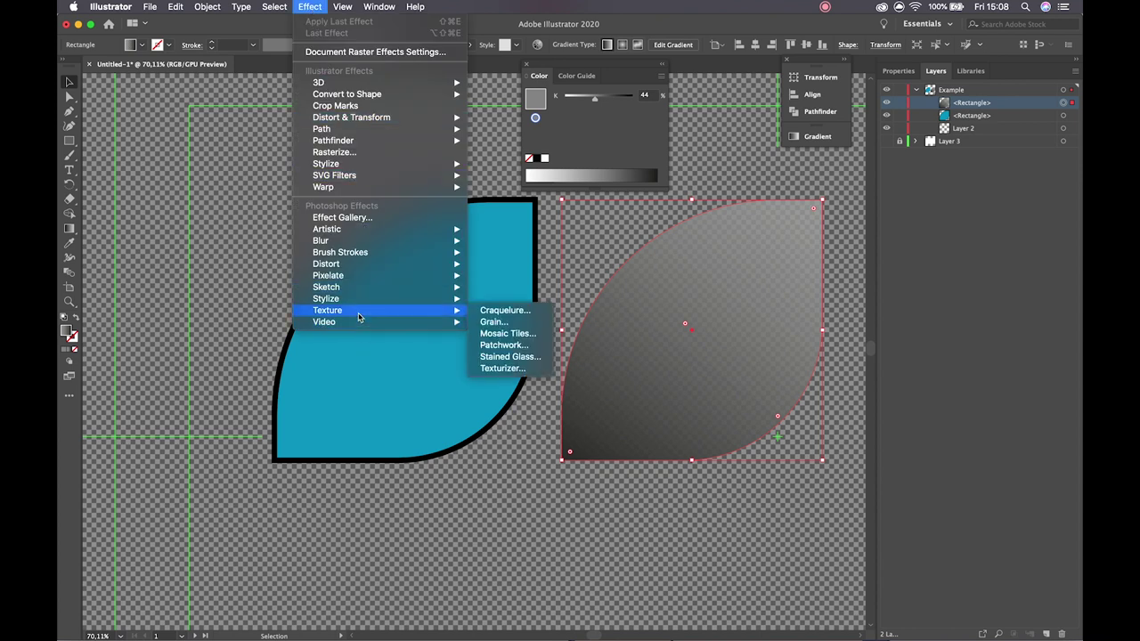
left_click(514, 322)
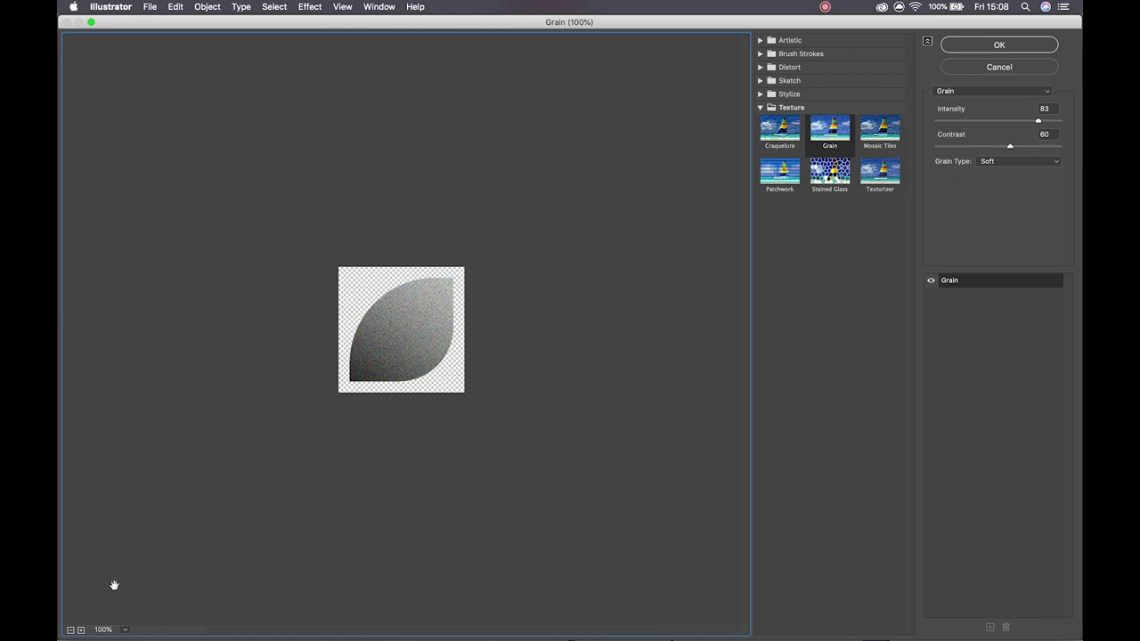
left_click(81, 630)
left_click(81, 629)
left_click(81, 629)
left_click(81, 630)
left_click(71, 629)
left_click(70, 629)
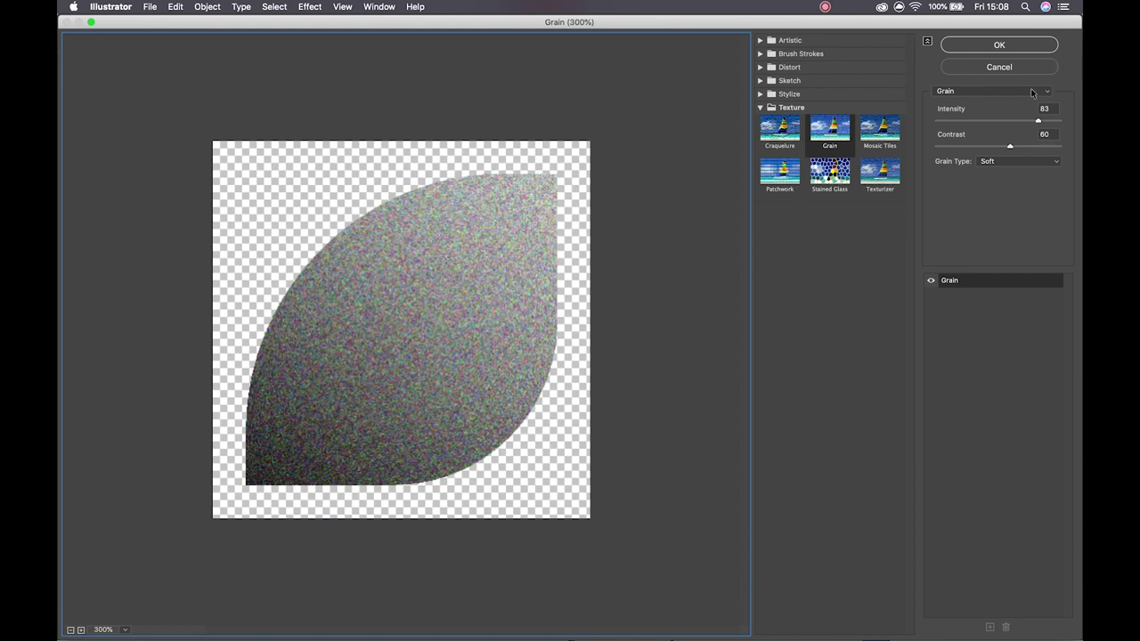
Apply the Soft grain with intensity 100 and contrast 72, and move the grainy leaf exactly over the blue leaf.
left_click_drag(1005, 120, 1059, 121)
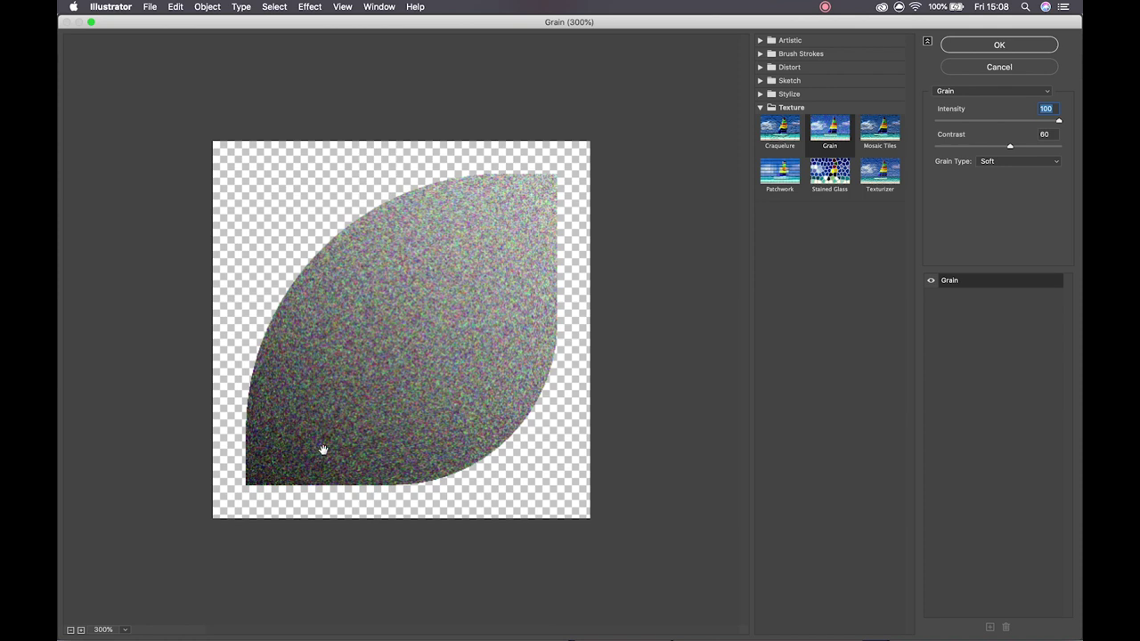
mouse_move(1011, 146)
left_mouse_down()
mouse_move(968, 146)
mouse_move(1038, 147)
mouse_move(1025, 147)
left_mouse_up()
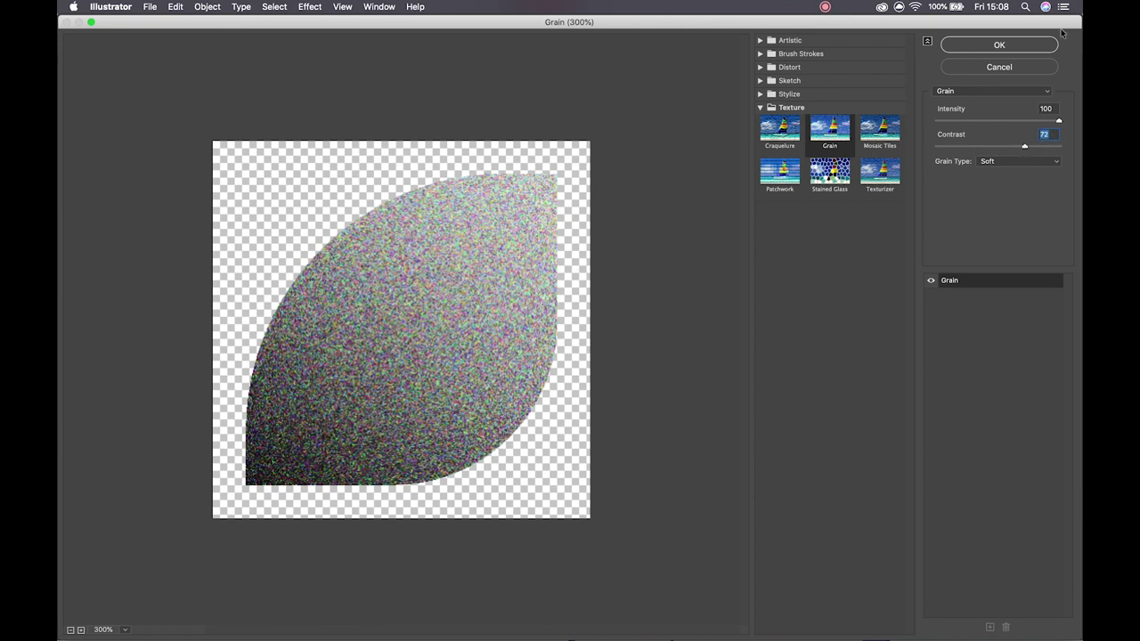
left_click(1006, 45)
left_click_drag(750, 287, 463, 281)
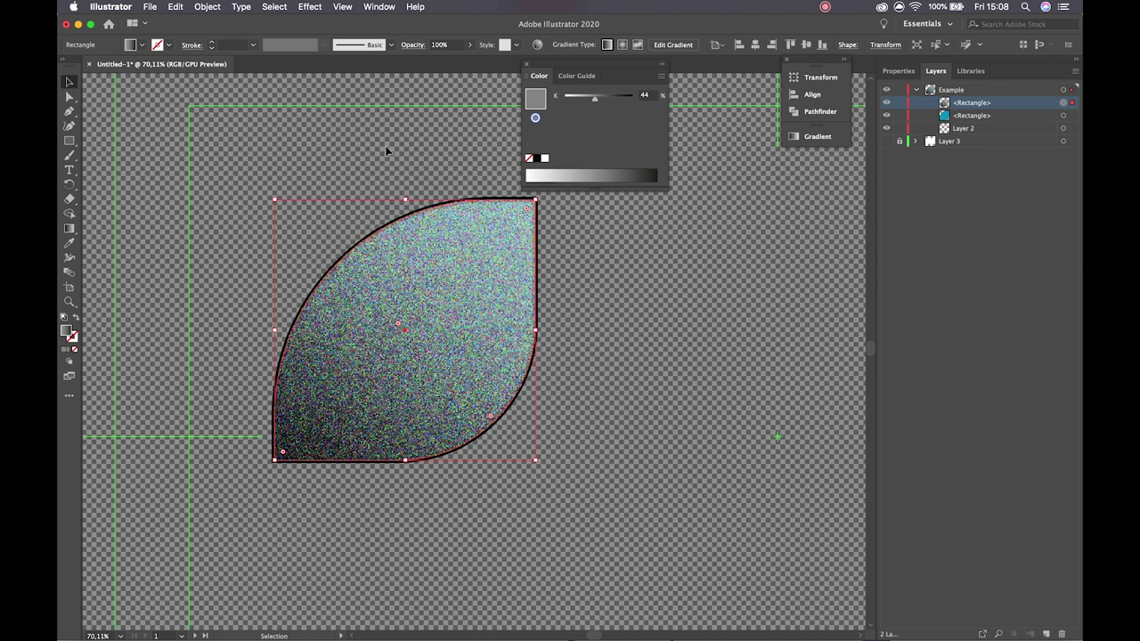
Try the Darken, Multiply, Color Burn, Lighten and Color Dodge blend modes on the grainy leaf.
left_click(413, 45)
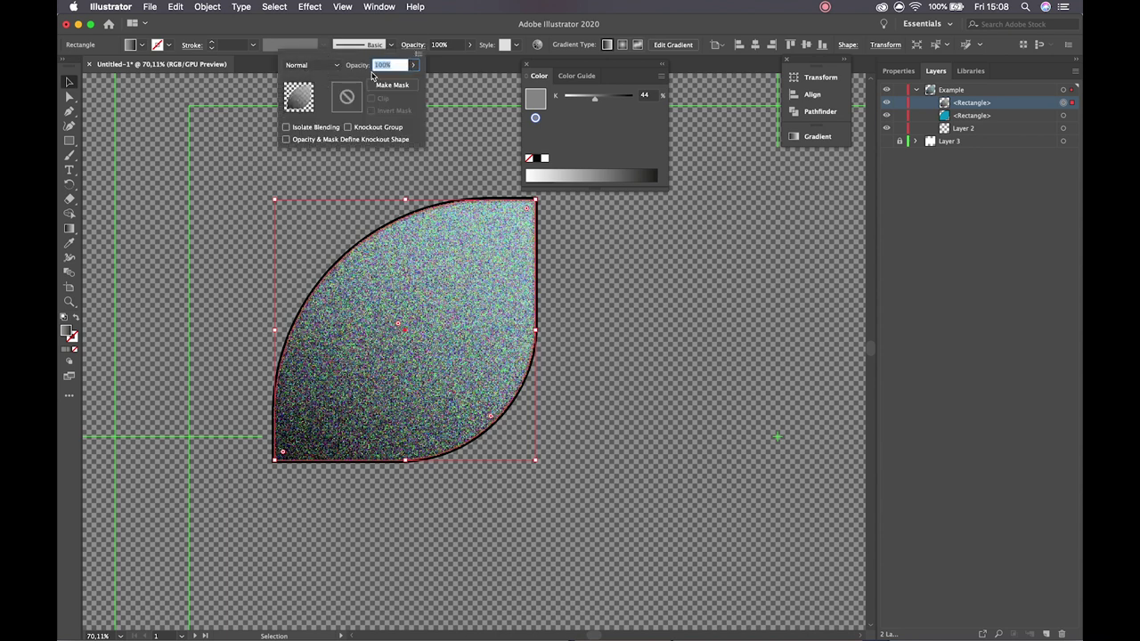
left_click(313, 65)
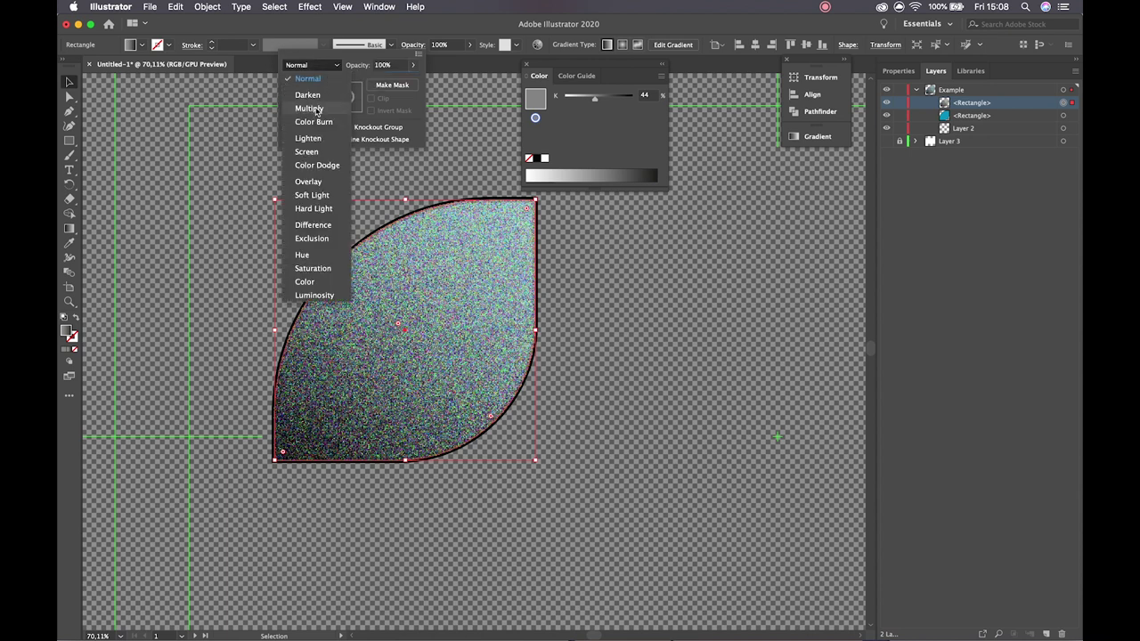
left_click(307, 95)
left_click(314, 65)
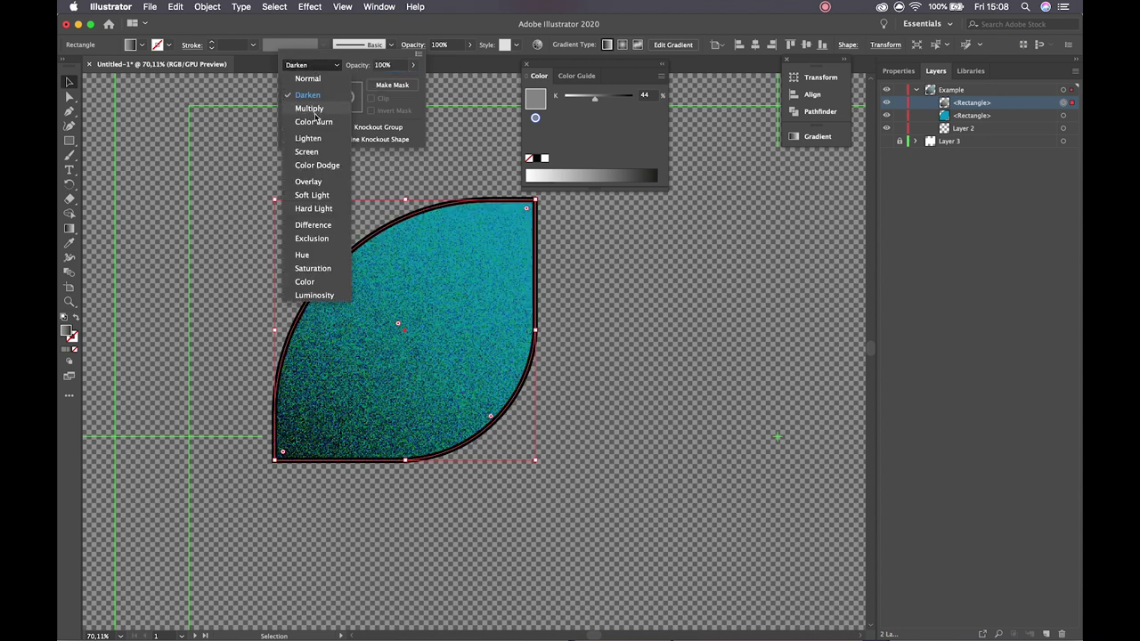
left_click(310, 108)
left_click(320, 68)
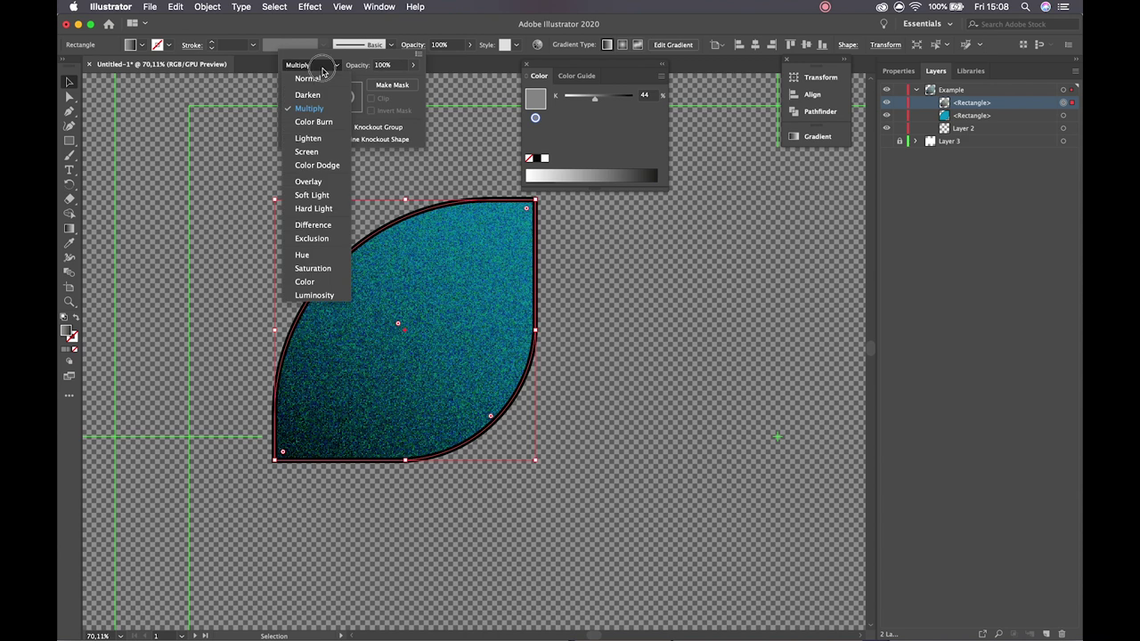
left_click(307, 122)
left_click(327, 67)
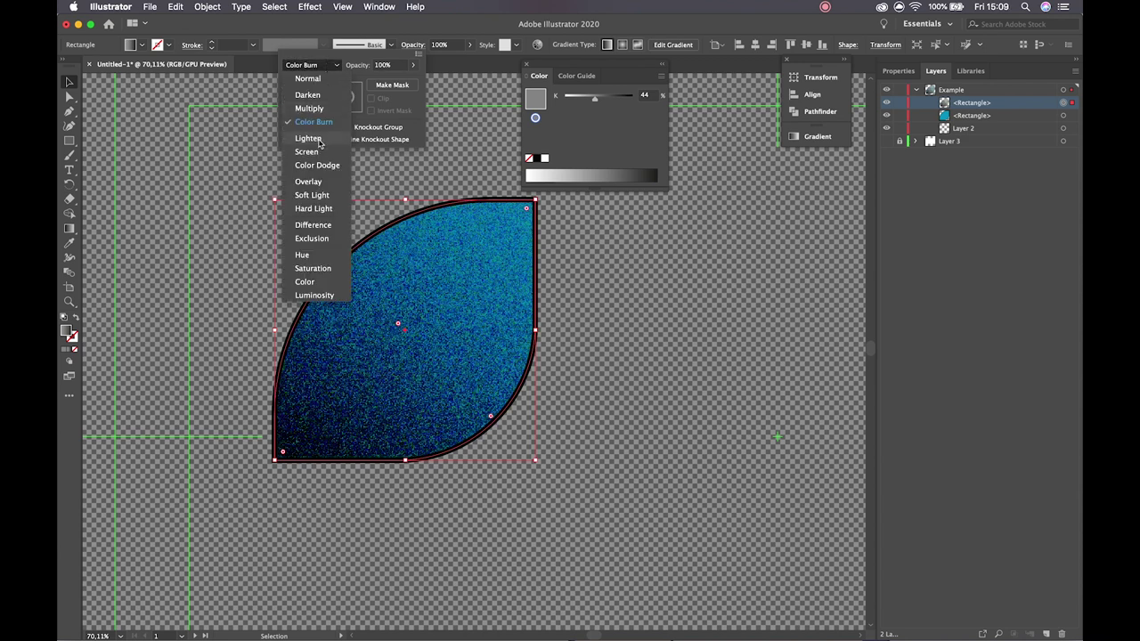
left_click(307, 138)
left_click(313, 65)
left_click(317, 165)
Set the grainy leaf's blend mode to Overlay, deselect it and close the color settings.
left_click(312, 65)
left_click(318, 182)
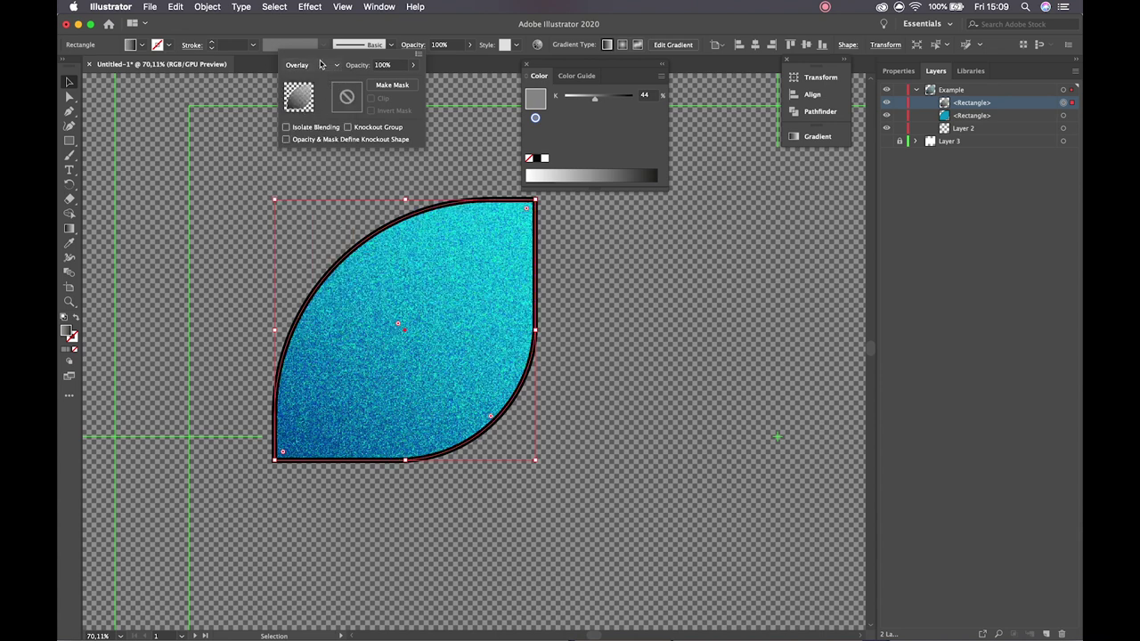
left_click(589, 232)
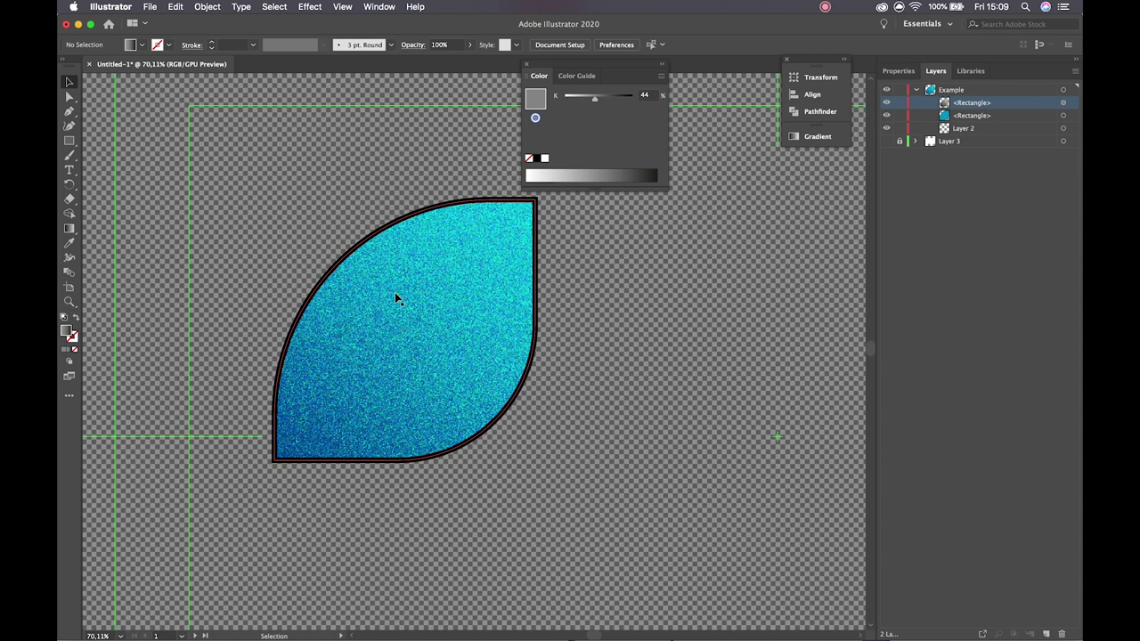
left_click(525, 64)
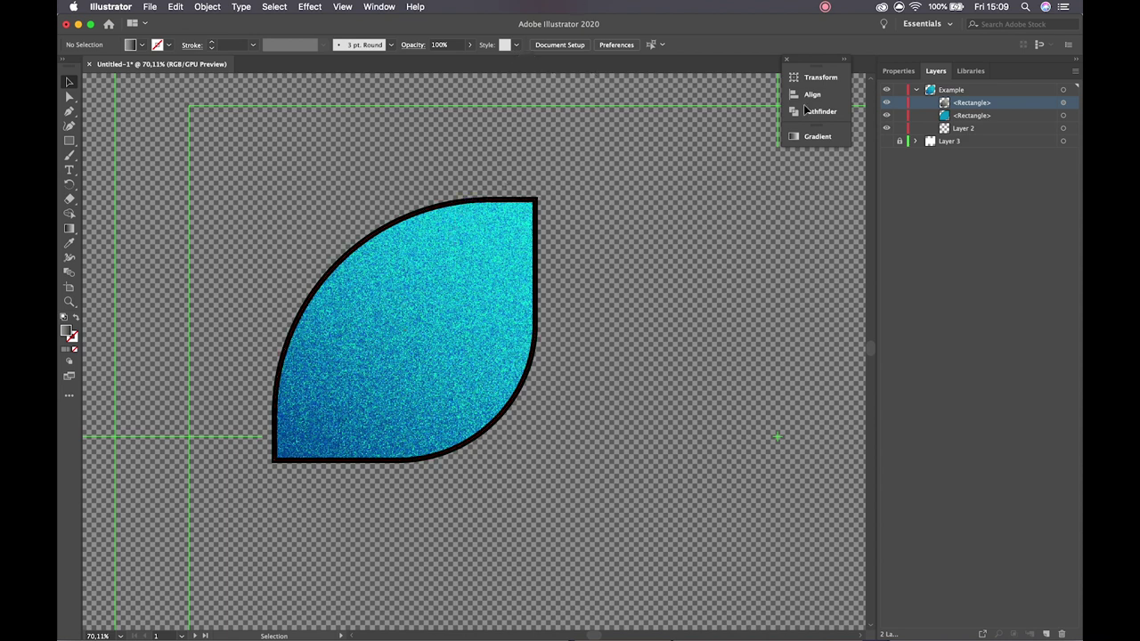
Lock the grainy overlay leaf and select the outlined blue leaf beneath it.
left_click(427, 215)
key("z")
left_click_drag(425, 211, 495, 225)
key("v")
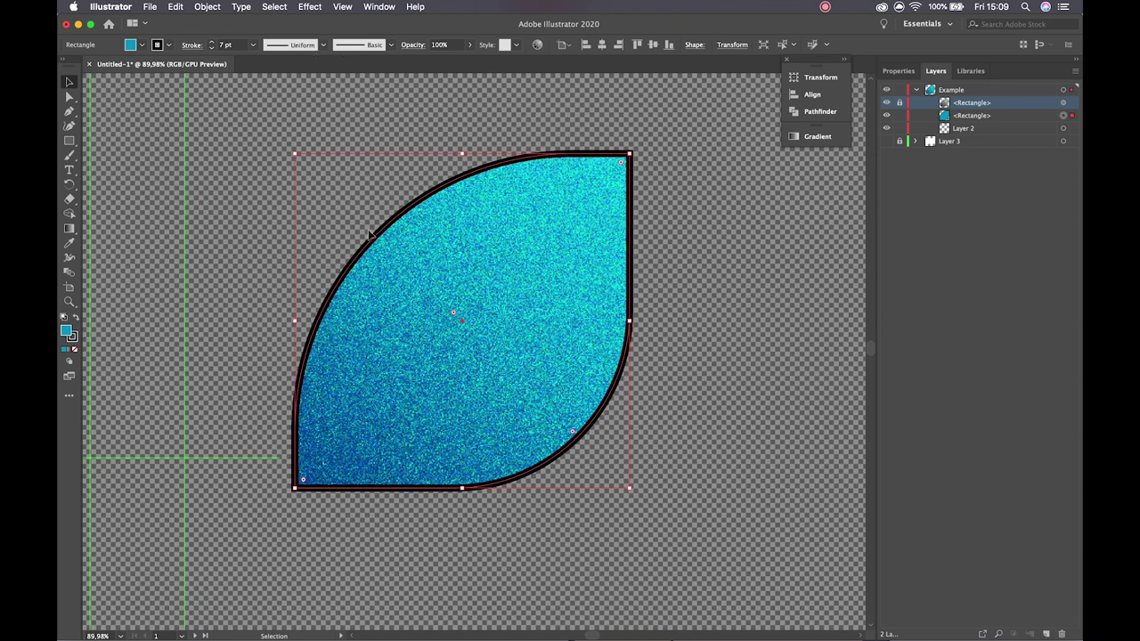
Try the lens-shaped, pinched, blunt-ended and tapered stroke width profiles on the blue leaf's outline.
left_click(325, 47)
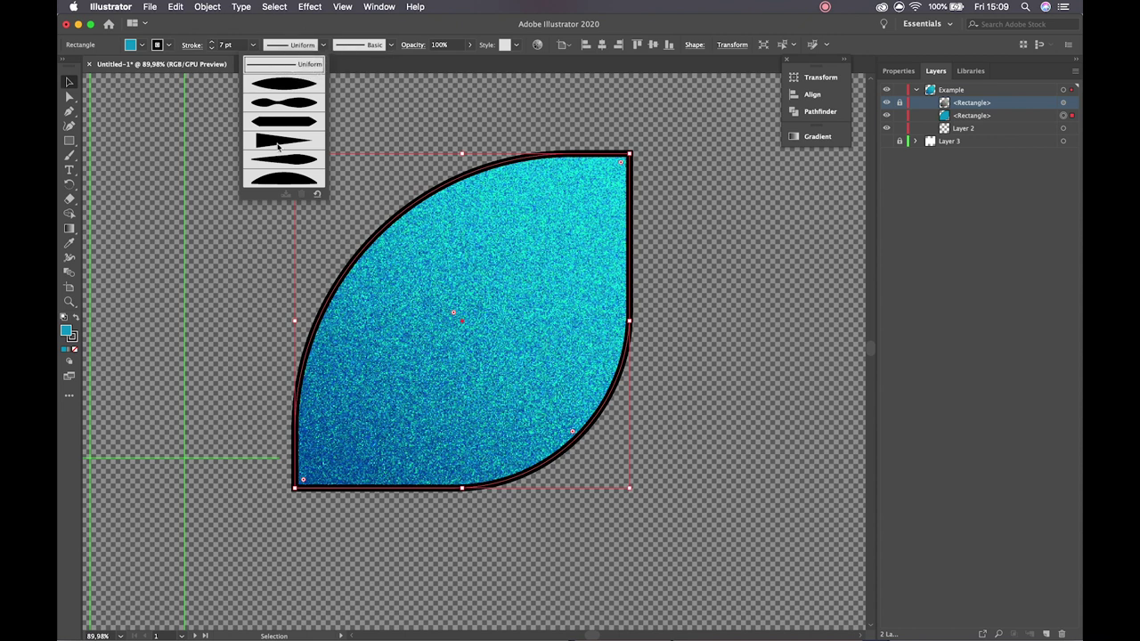
left_click(283, 84)
left_click(324, 45)
left_click(312, 103)
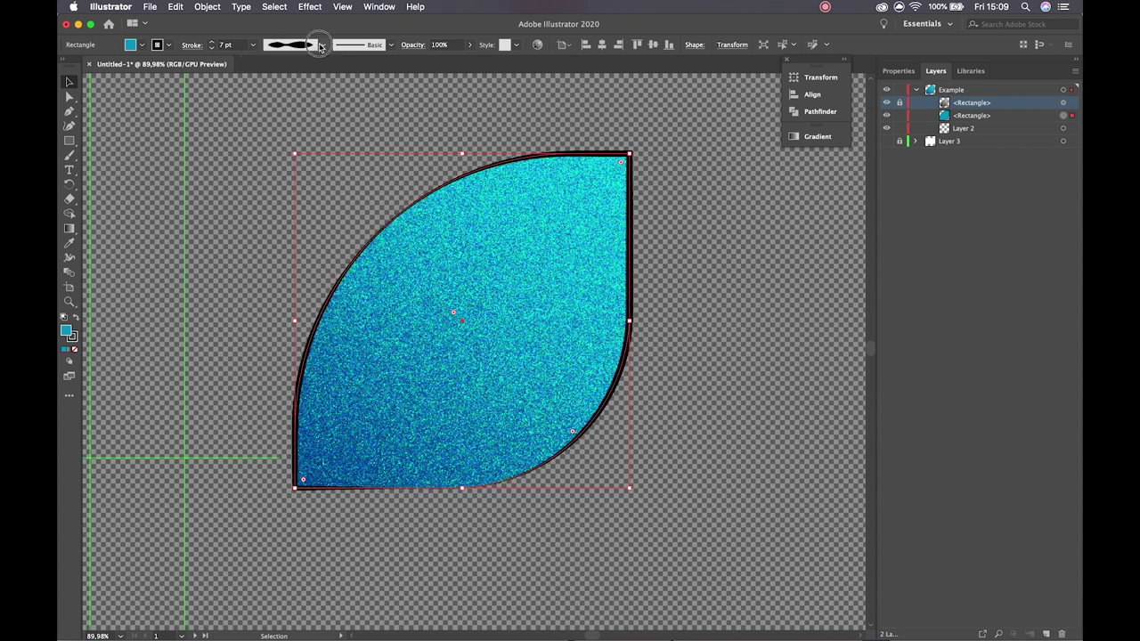
left_click(324, 45)
left_click(300, 135)
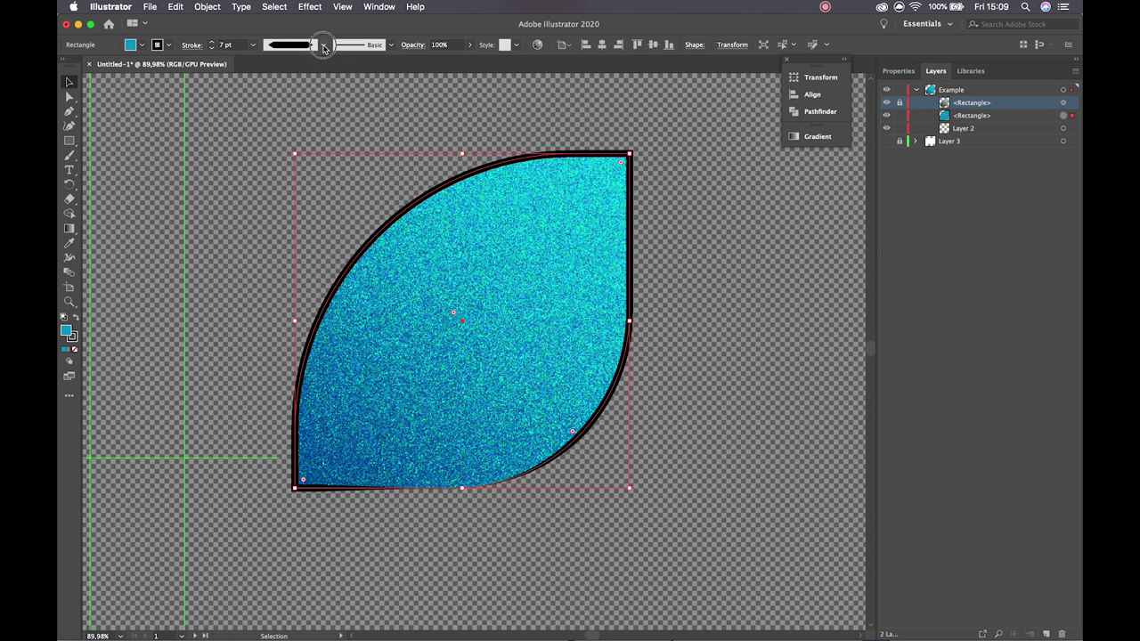
left_click(323, 44)
left_click(303, 134)
left_click(323, 45)
left_click(294, 169)
left_click(363, 140)
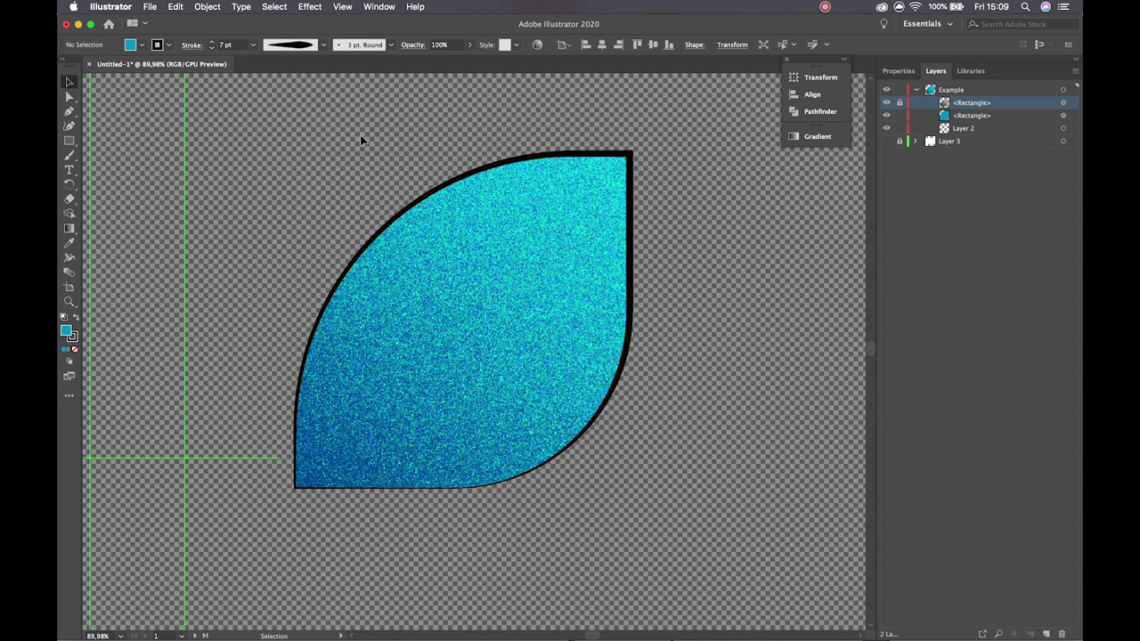
Try the arched stroke width profile on the blue leaf's outline, then restore the Uniform profile.
left_click(504, 159)
left_click(323, 44)
left_click(290, 181)
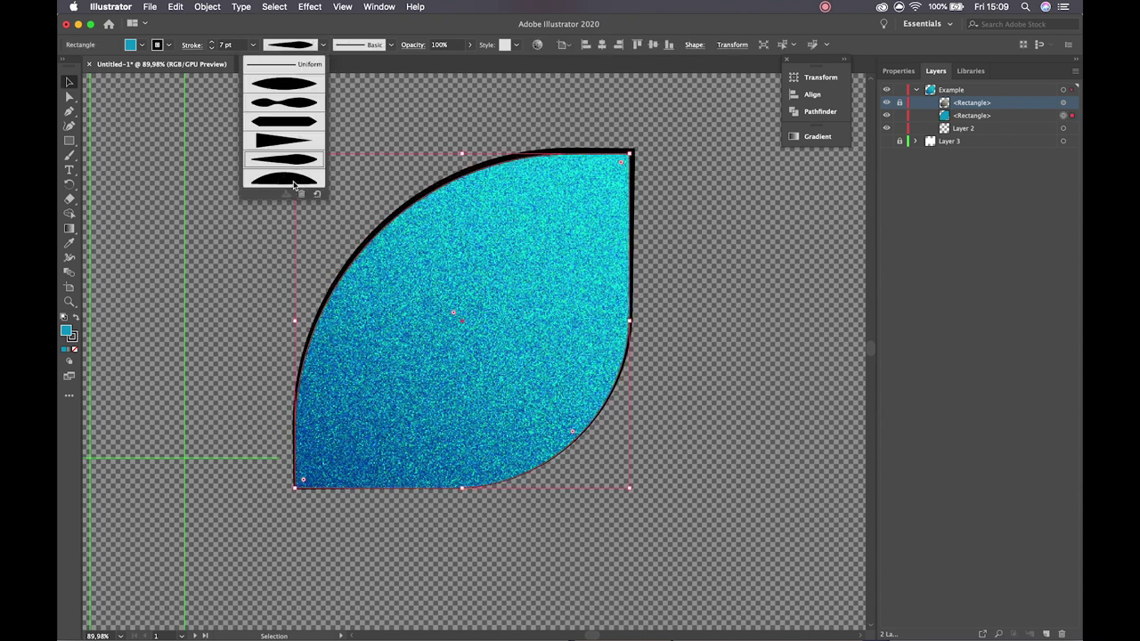
left_click(323, 44)
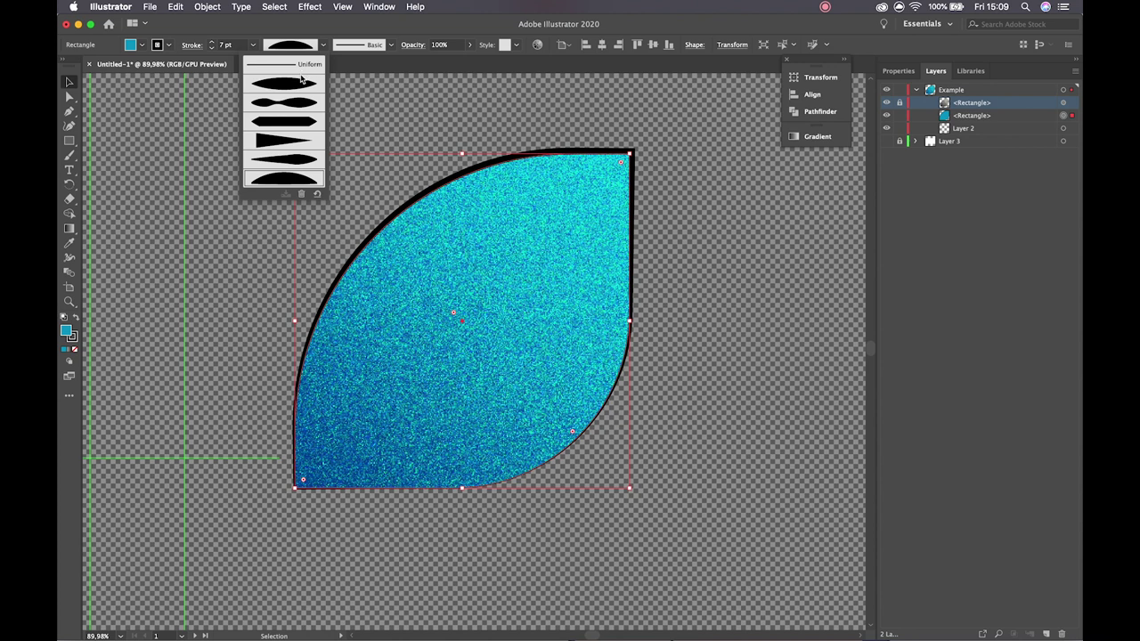
left_click(302, 68)
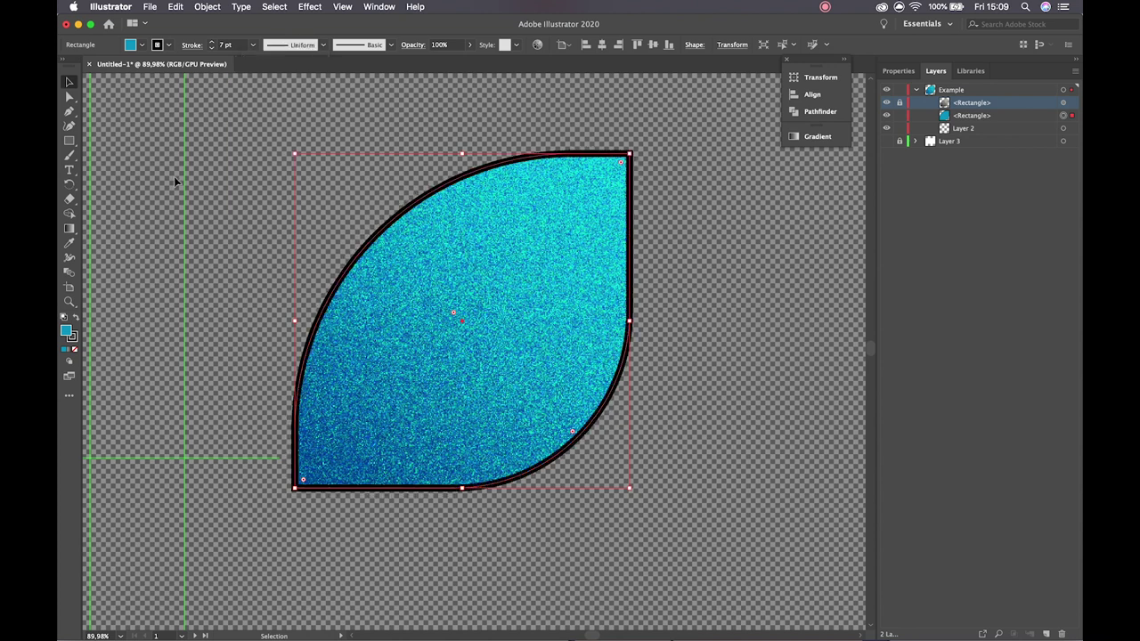
Widen the blue leaf outline's lower-right curve with the Width tool, then shift its width point toward the leaf's bottom edge.
left_click(74, 261)
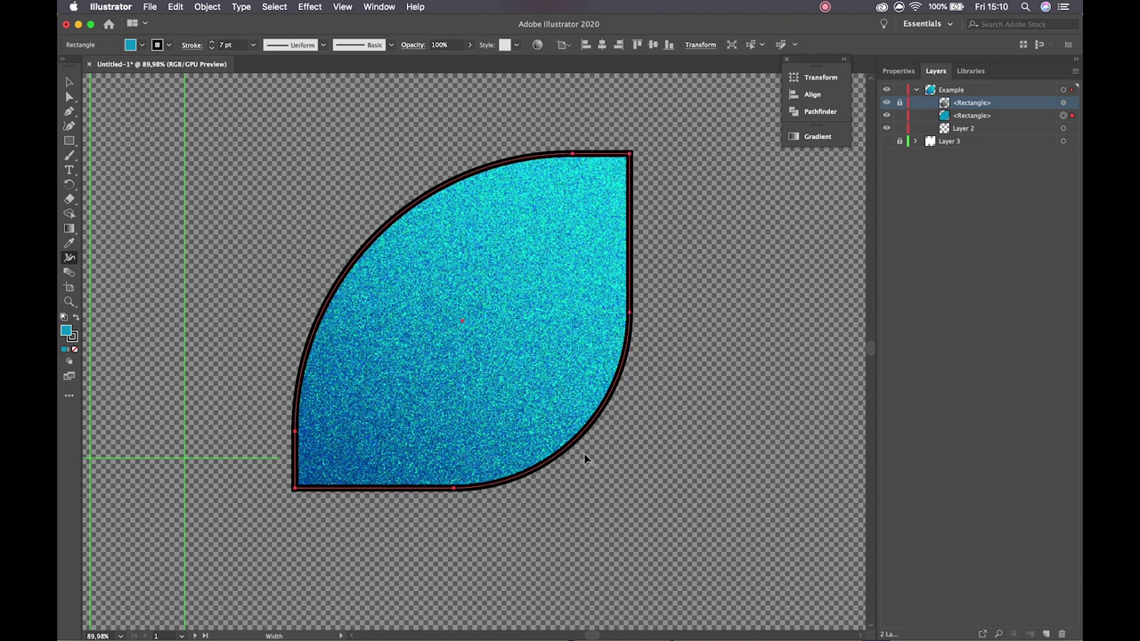
left_click_drag(579, 441, 594, 453)
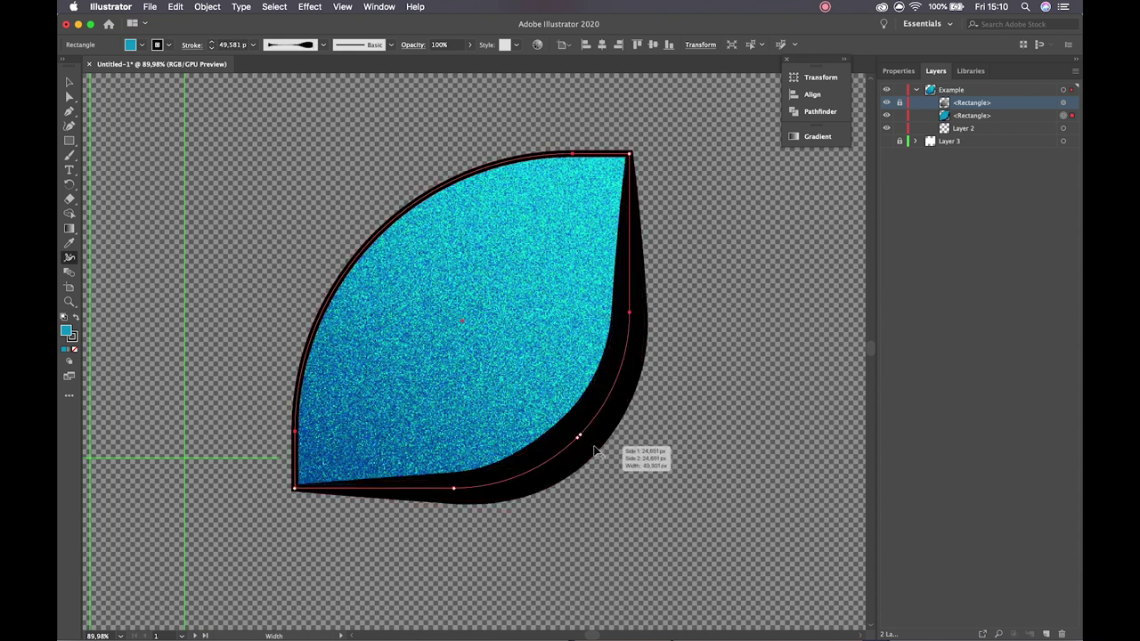
mouse_move(576, 442)
left_mouse_down()
mouse_move(628, 351)
mouse_move(579, 437)
mouse_move(494, 493)
mouse_move(485, 472)
left_mouse_up()
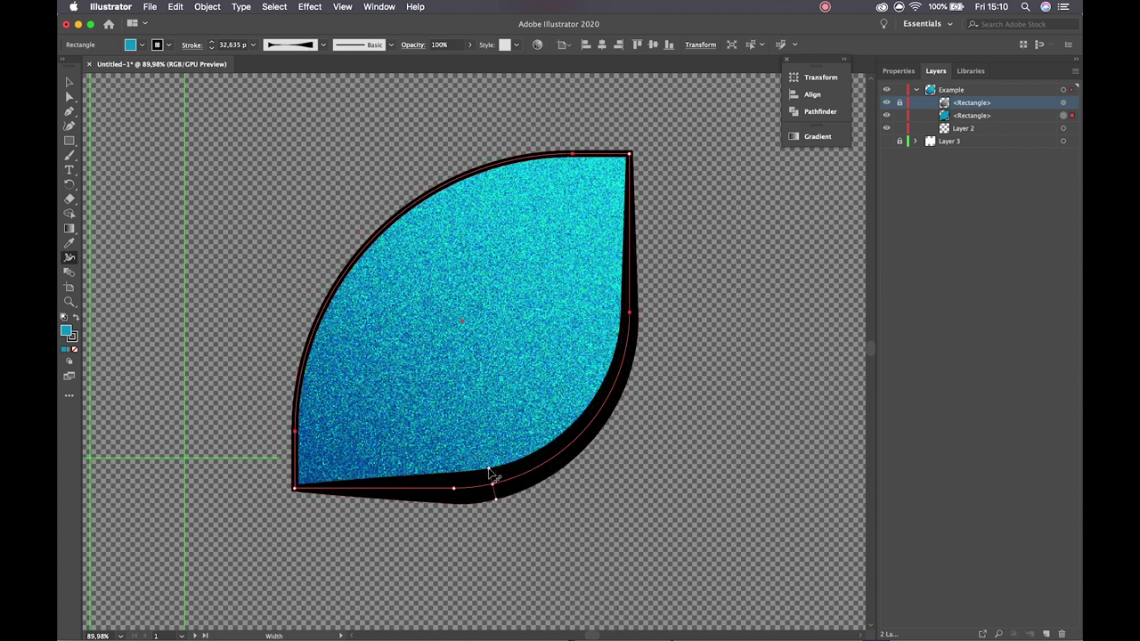
Thicken the outline along the leaf's upper-left curve, adjust the stroke width at both ends of that curve, and deselect.
left_click_drag(382, 236, 452, 185)
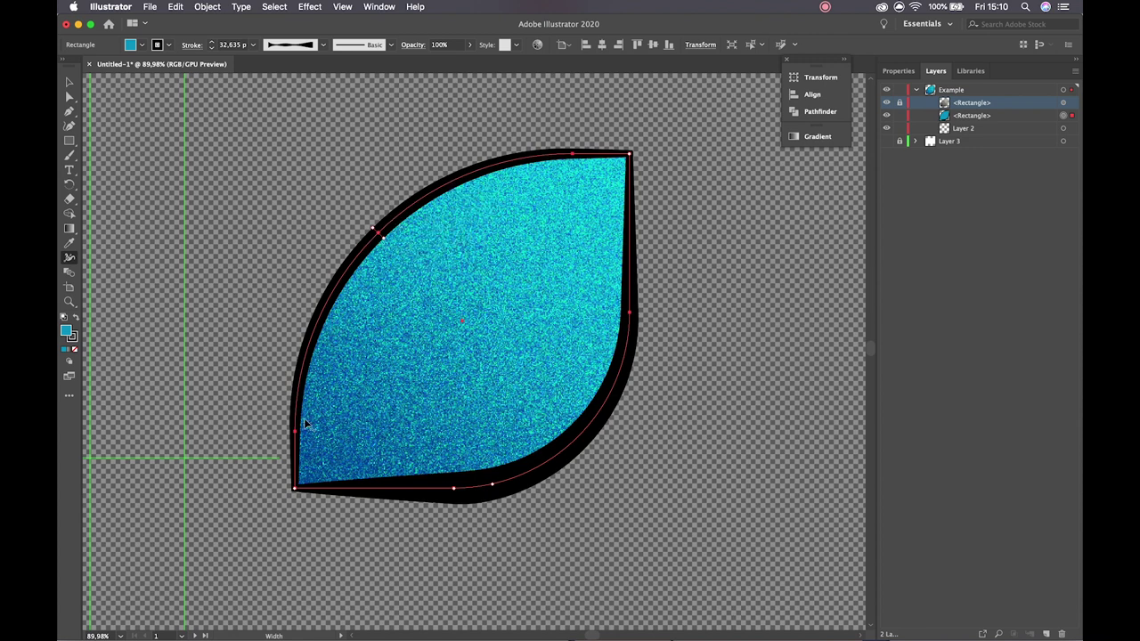
left_click_drag(295, 432, 296, 433)
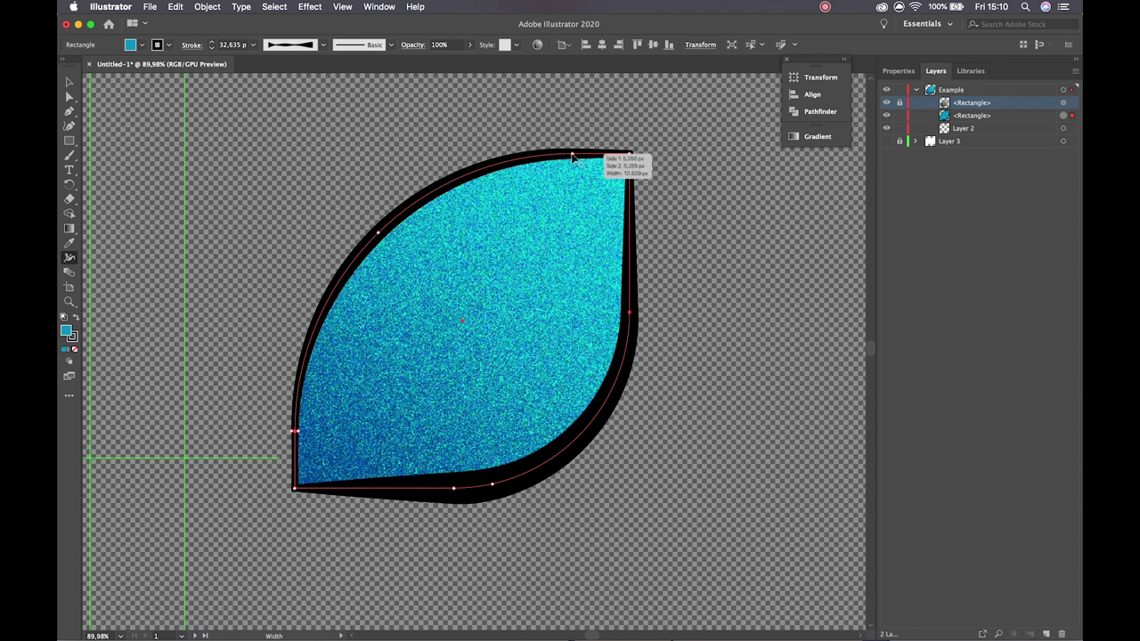
left_click_drag(572, 156, 574, 160)
left_click(408, 141)
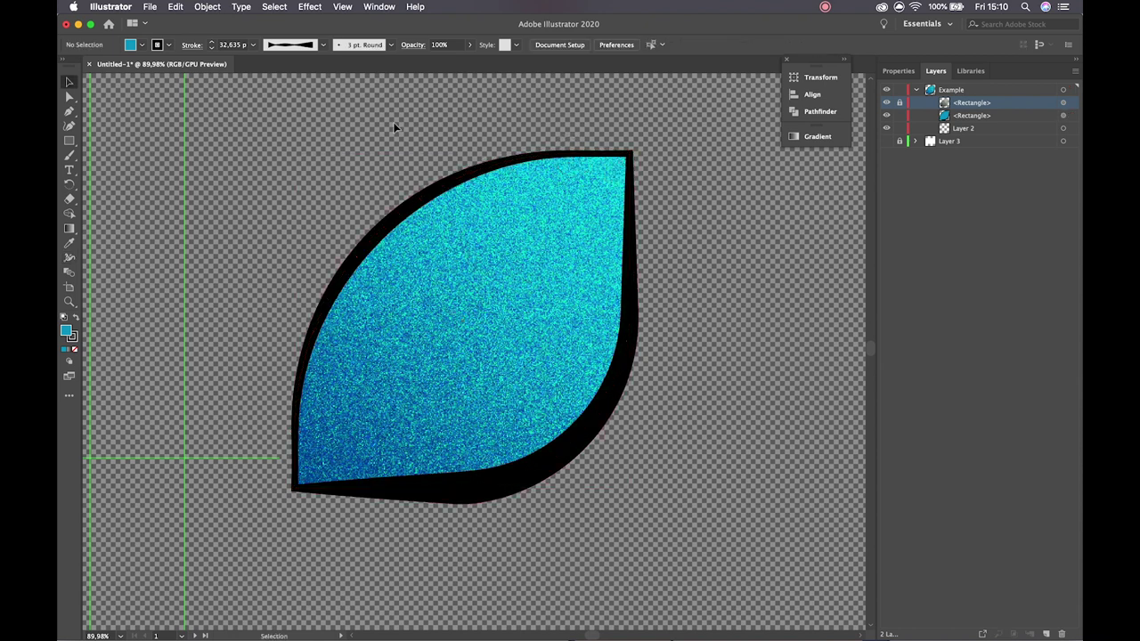
Move the outlined blue leaf sideways out from under the grainy overlay leaf, keeping both at the same height.
key("z")
left_click(526, 295, "alt")
scroll(527, 295, "down", 5)
scroll(527, 294, "down", 3)
key("v")
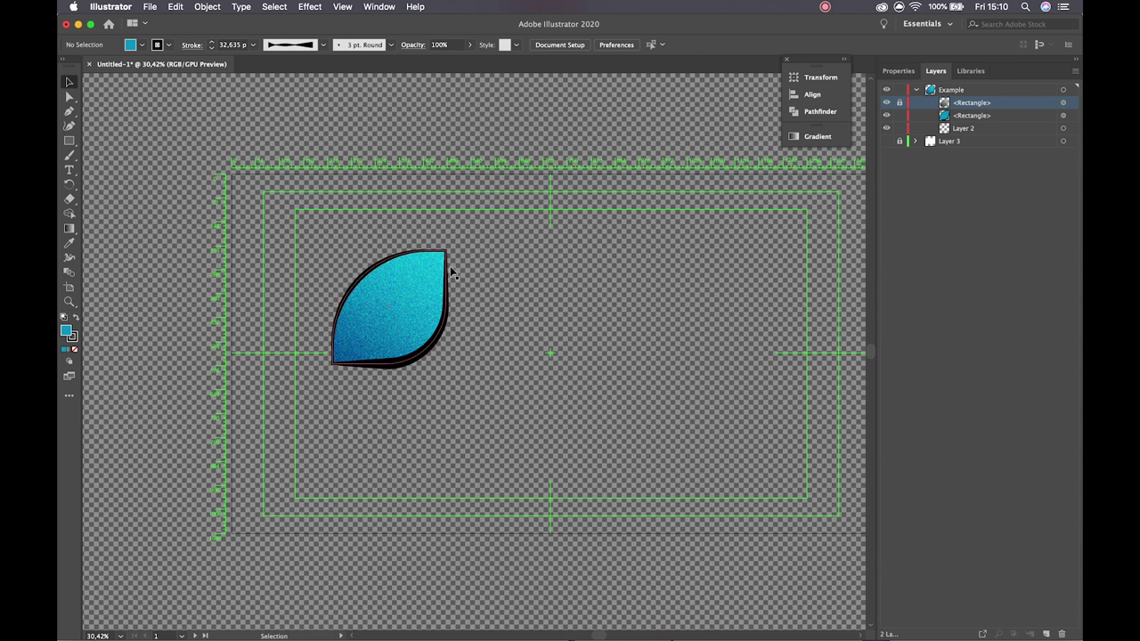
left_click(422, 286)
left_click(538, 280)
left_click(392, 289)
left_click(517, 260)
left_click_drag(449, 285, 569, 285)
left_click(470, 207)
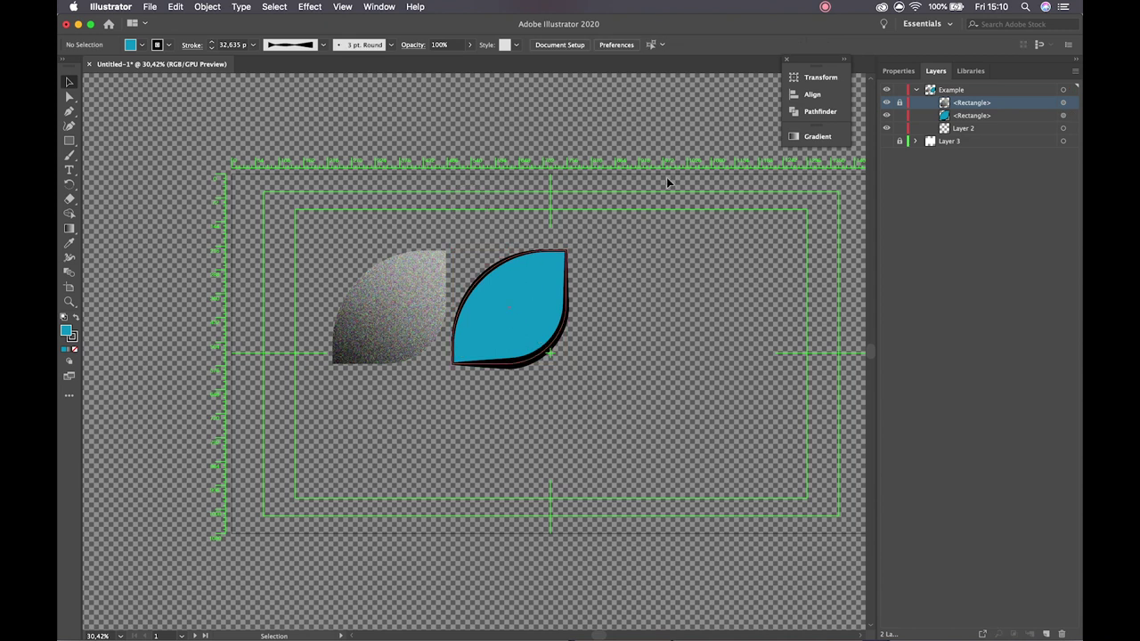
Toggle the grainy leaf's visibility, then isolate the outlined blue leaf in Isolation Mode and exit it again.
left_click(522, 309)
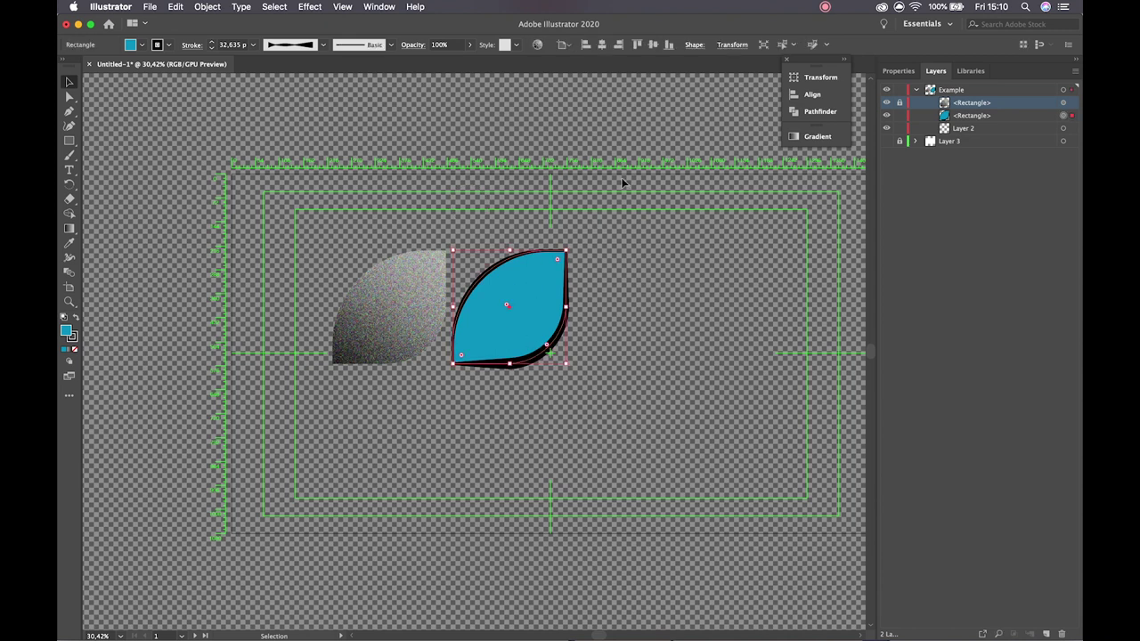
left_click(885, 102)
left_click(884, 102)
double_click(537, 293)
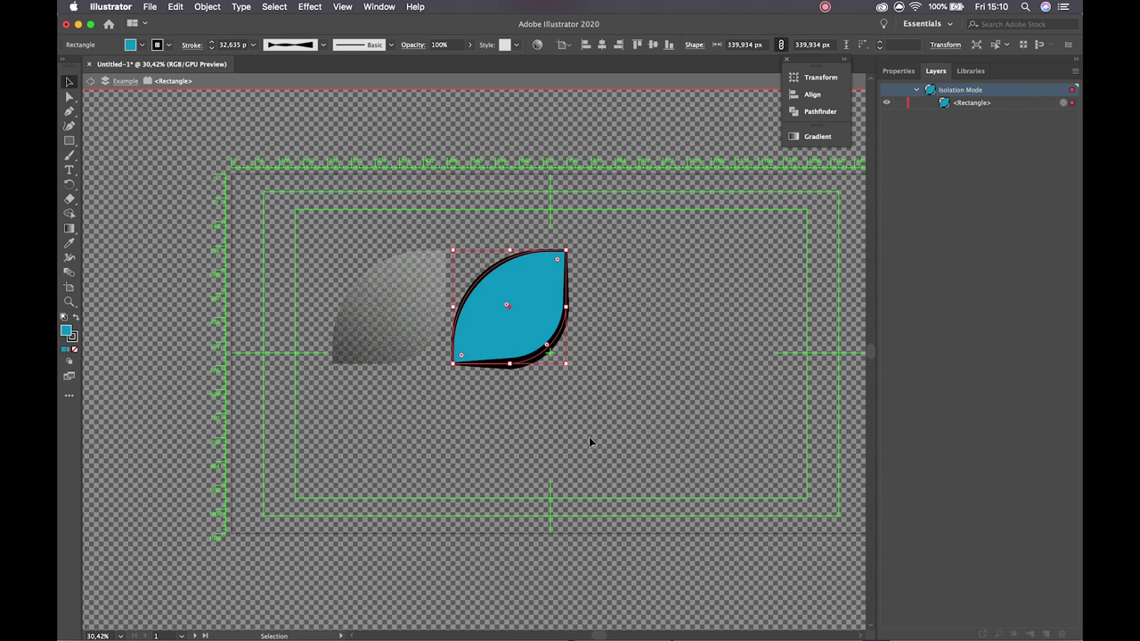
left_click(666, 338)
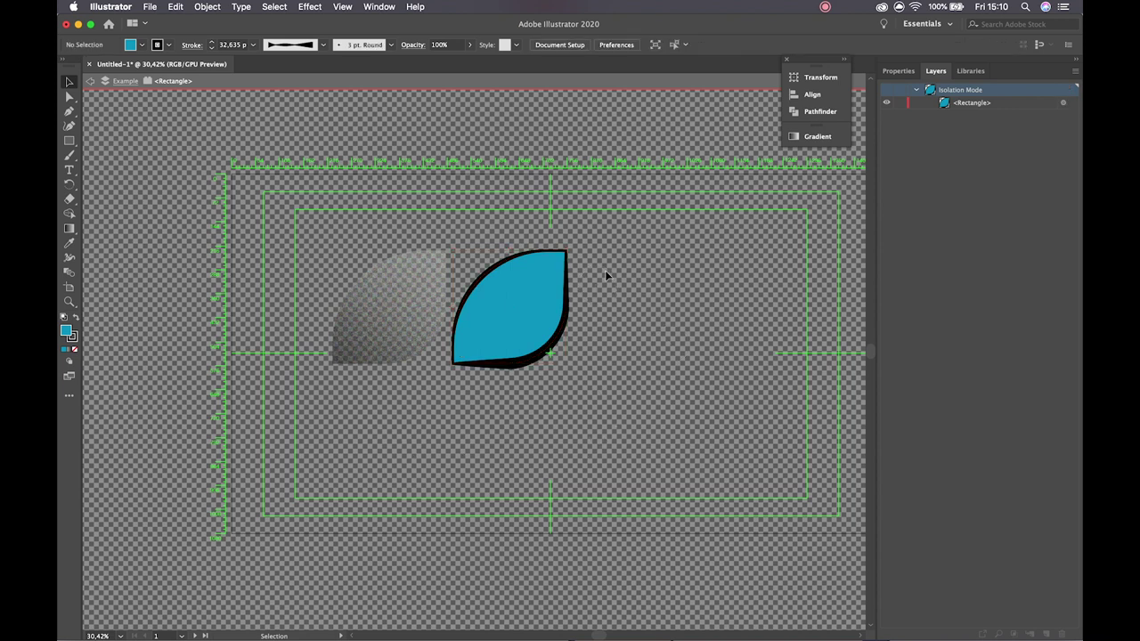
left_click(514, 278)
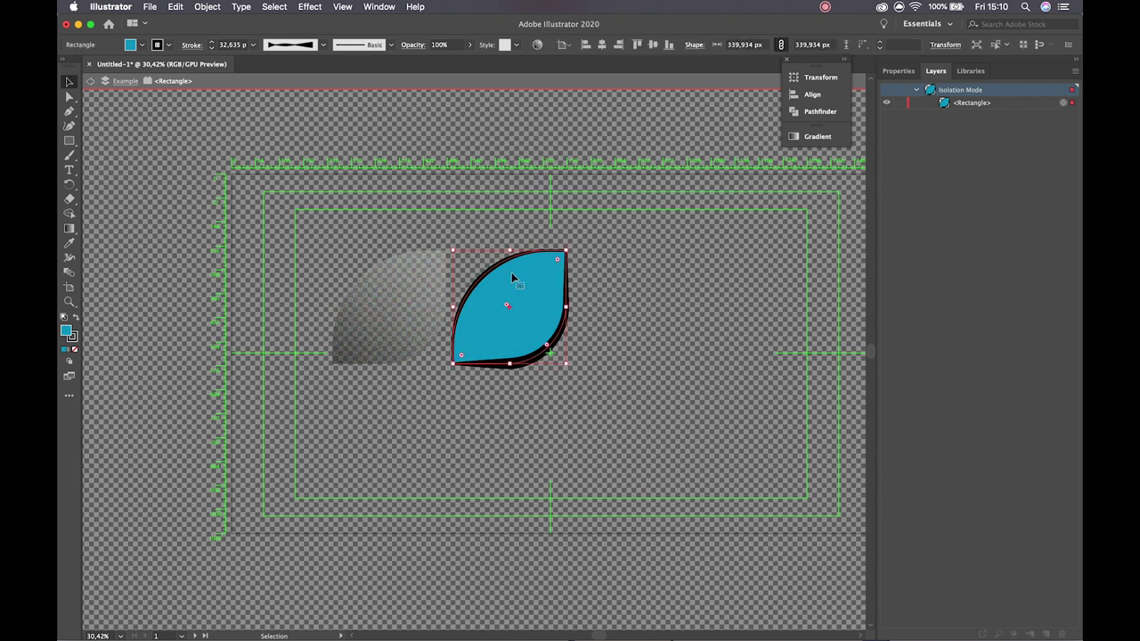
double_click(622, 289)
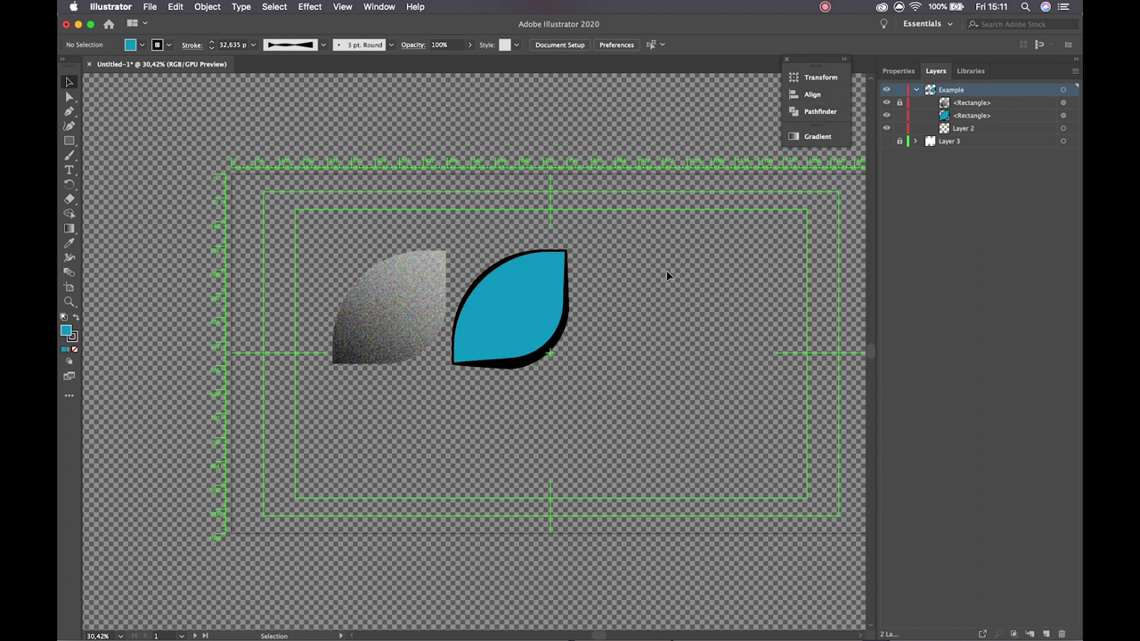
Draw an upright rectangle overlapping the upper-left part of the outlined blue leaf.
key("z")
left_click(565, 270)
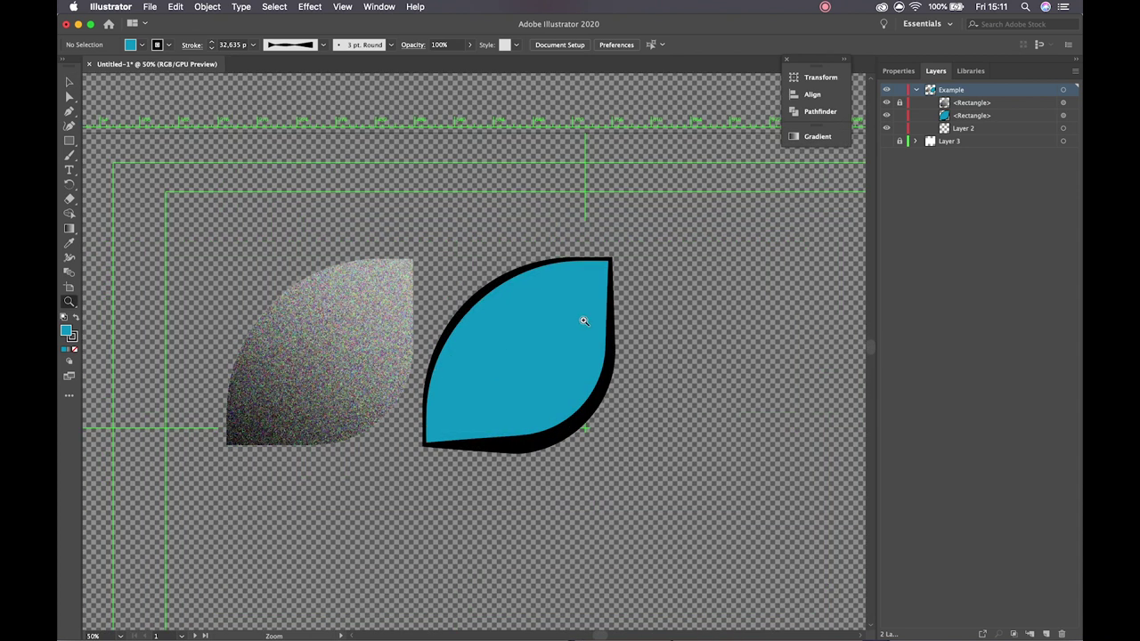
key("v")
left_click(554, 285)
left_click(556, 292)
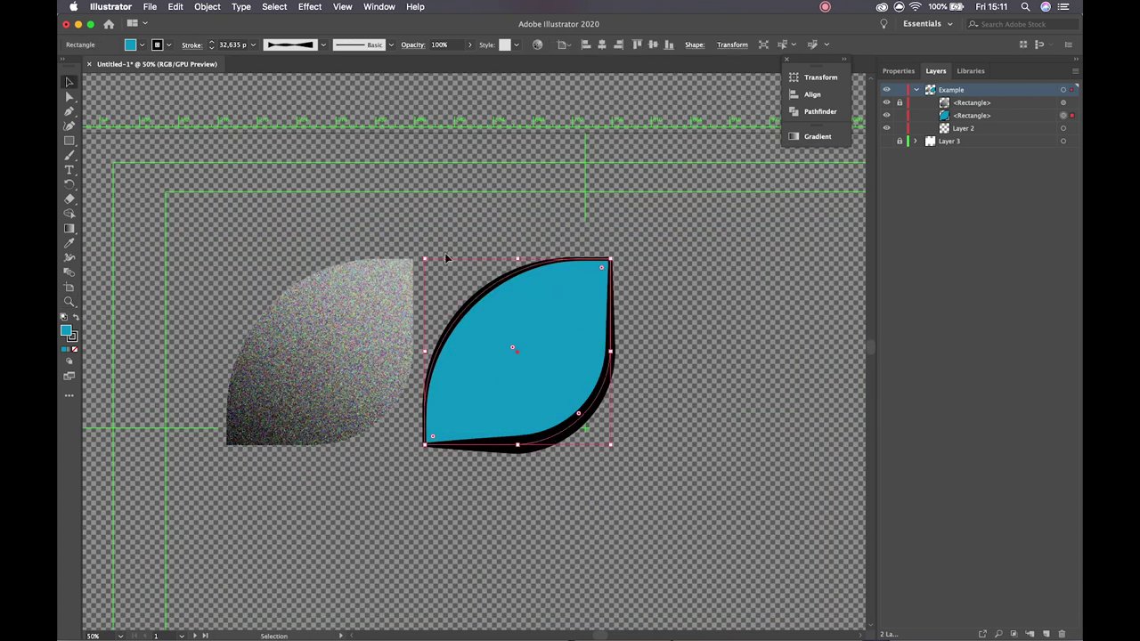
left_click(70, 141)
mouse_move(458, 247)
left_mouse_down()
mouse_move(532, 308)
mouse_move(542, 365)
left_mouse_up()
key("v")
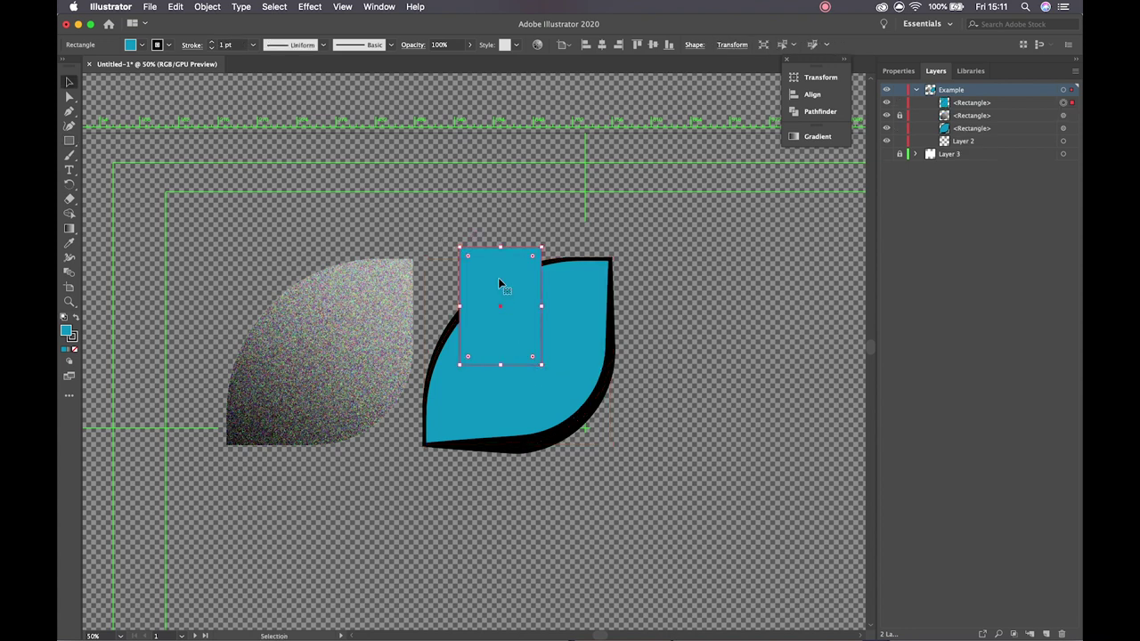
Make a clipping mask from the rectangle and the outlined blue leaf.
left_click(587, 391, "shift")
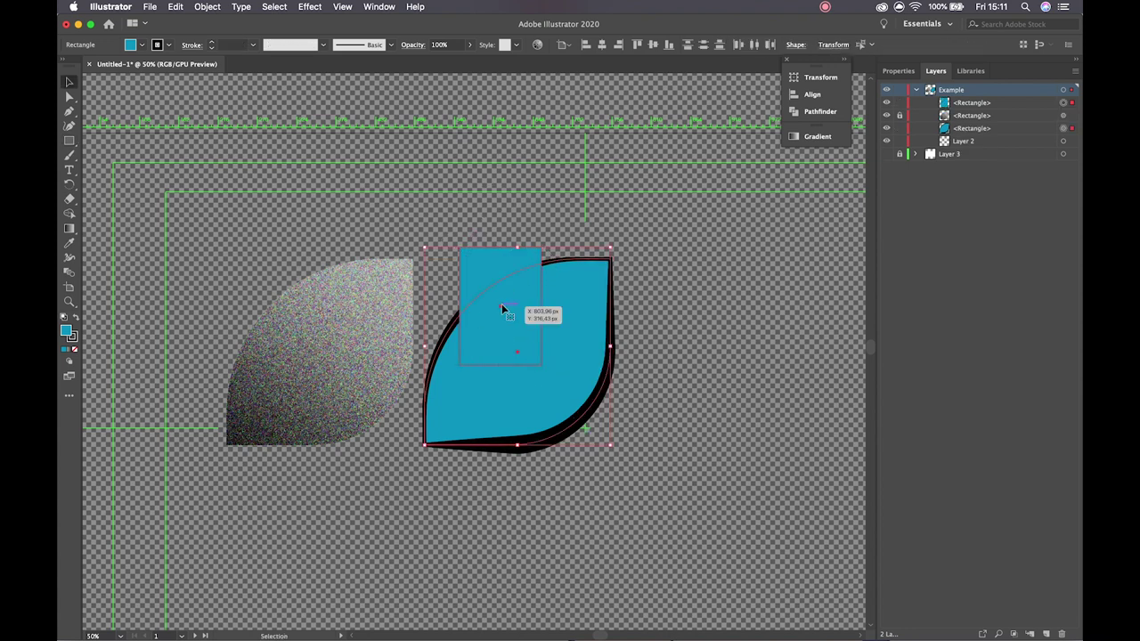
right_click(521, 301)
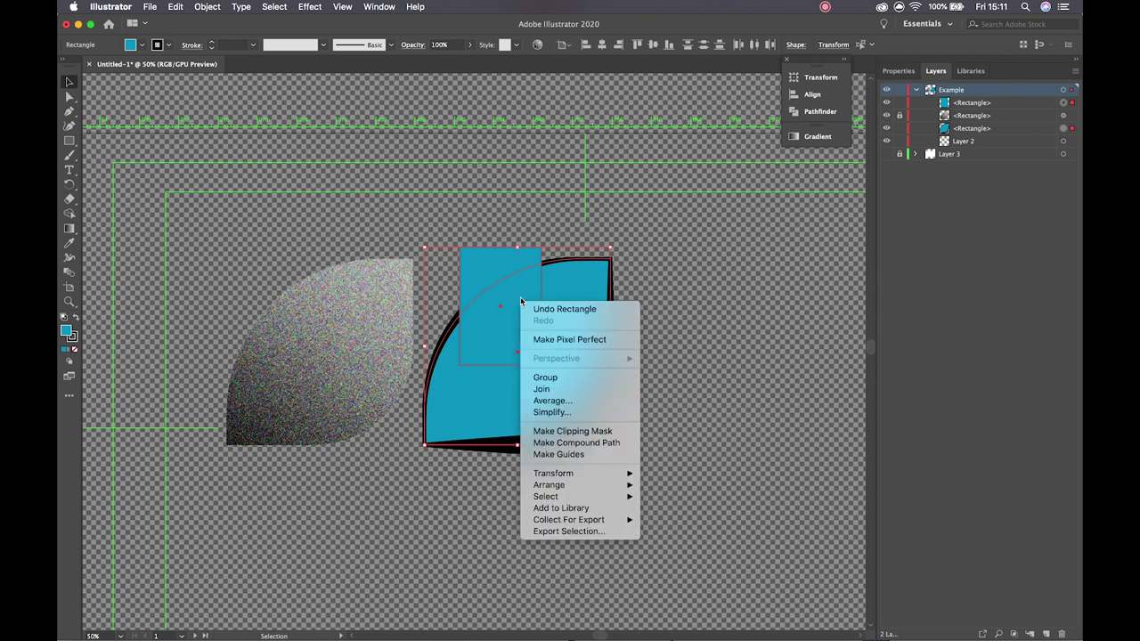
left_click(592, 433)
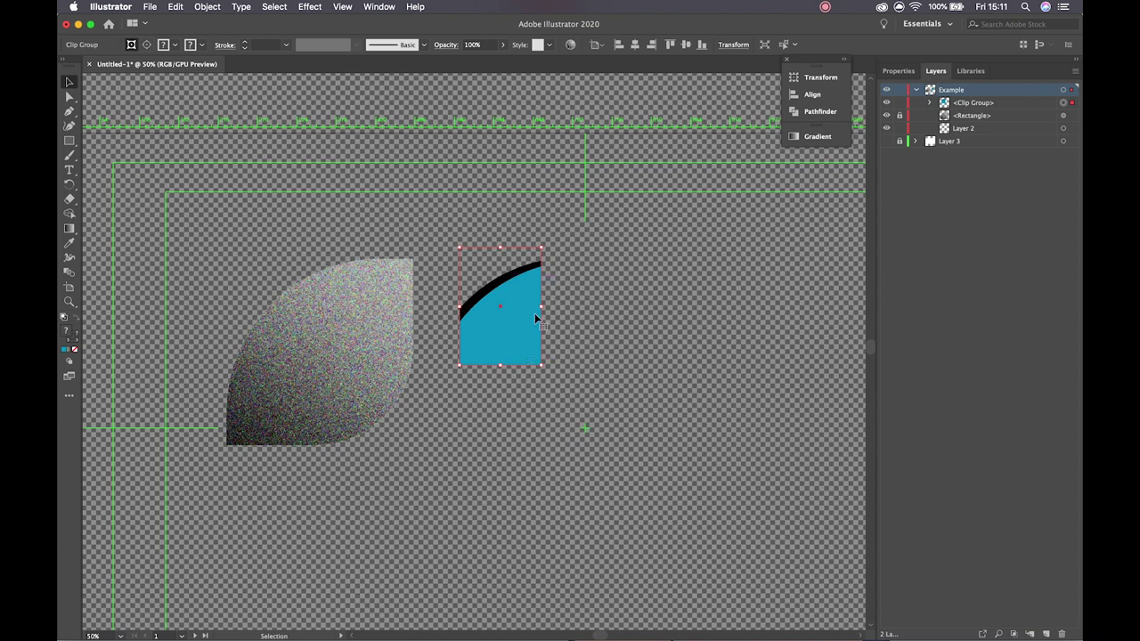
Reposition the clipped leaf slightly and pull the mask's right and lower-left corner points outward to uncover more of it.
left_click_drag(541, 365, 511, 315)
key("a")
left_click_drag(545, 350, 625, 427)
left_click_drag(555, 270, 632, 227)
left_click_drag(464, 356, 427, 438)
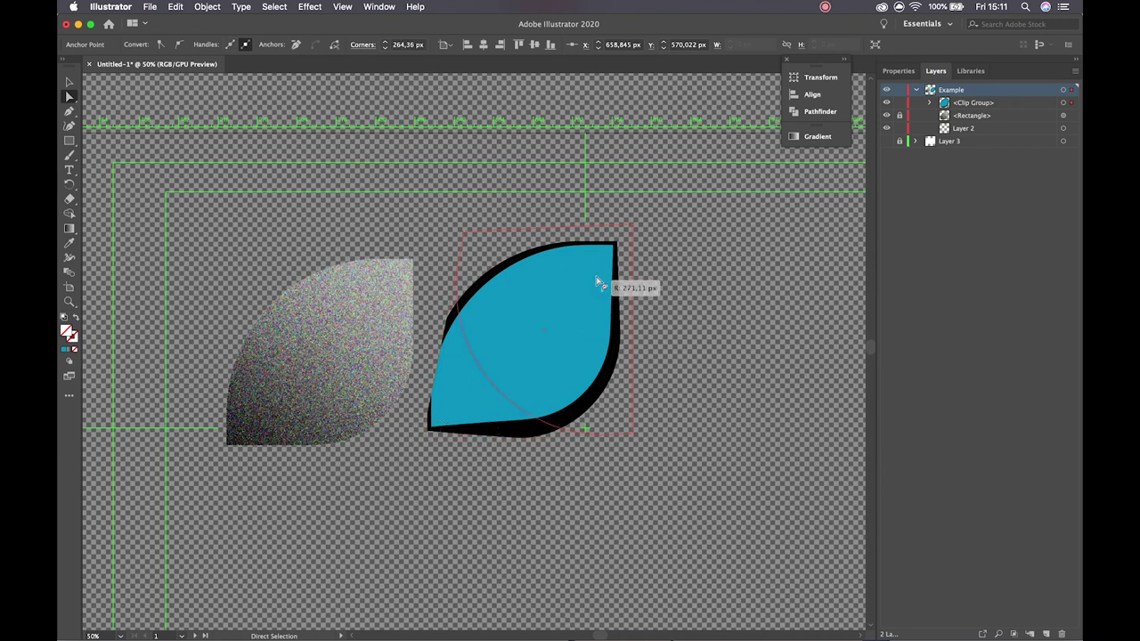
Try rounding the mask's lower-left corner, restore it to 0 px, and pull the upper-left point out beyond the leaf.
left_click_drag(605, 284, 504, 354)
left_click_drag(606, 287, 421, 419)
left_click_drag(376, 464, 376, 466)
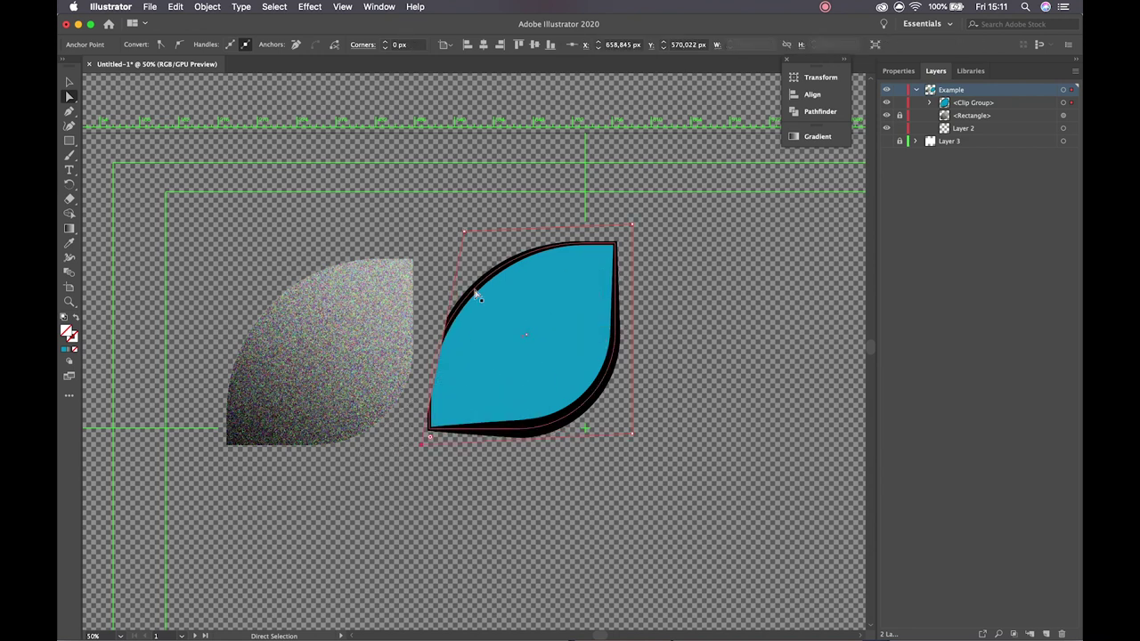
left_click_drag(463, 233, 414, 233)
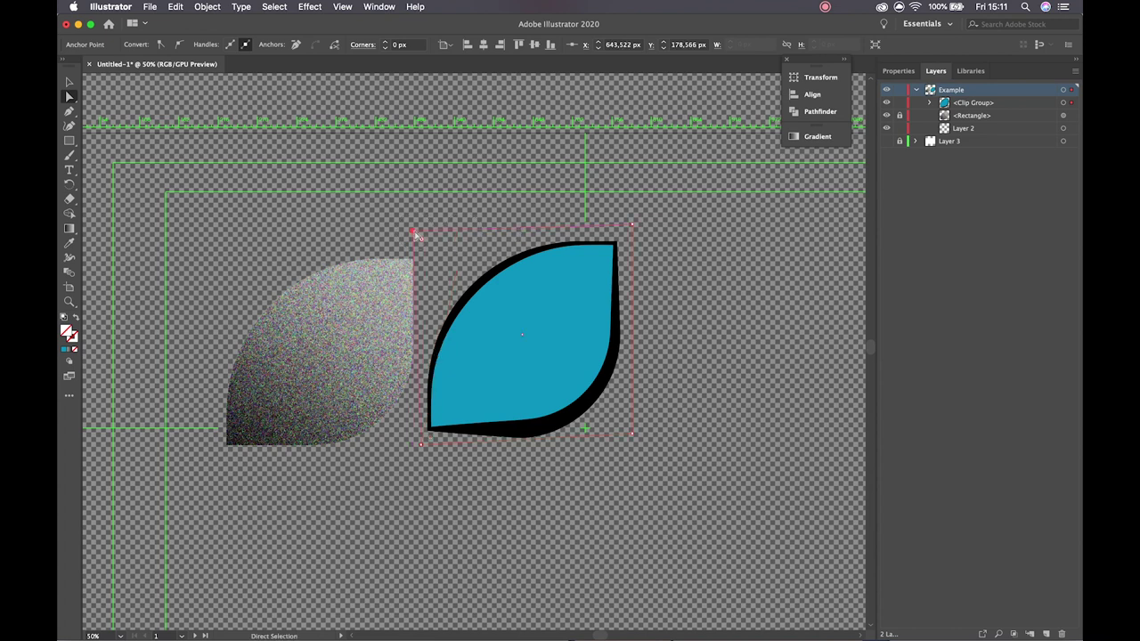
key("v")
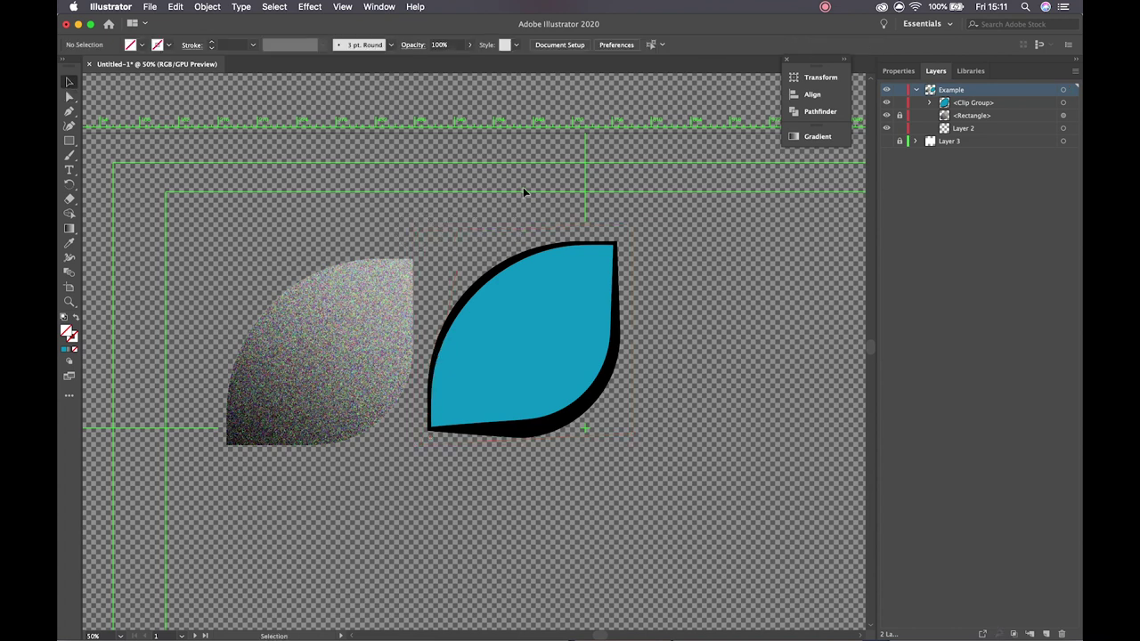
Unlock the grainy leaf, place it over the blue leaf, and stack it above the clip group.
left_click(362, 221)
left_click_drag(372, 311, 536, 302)
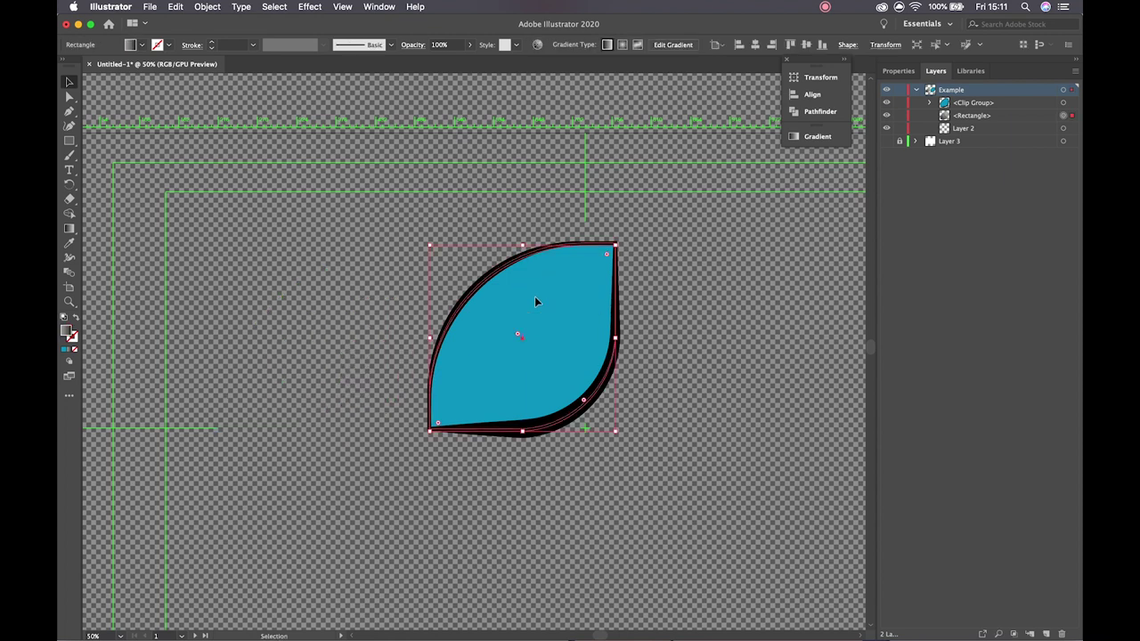
left_click(812, 111)
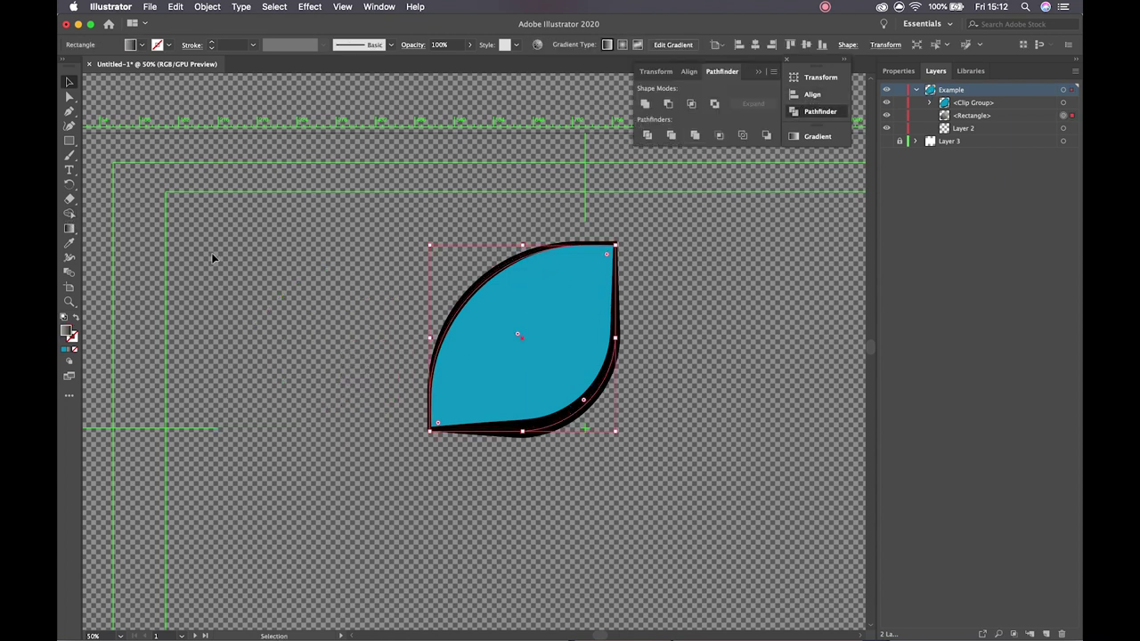
left_click_drag(977, 115, 979, 96)
left_click(394, 185)
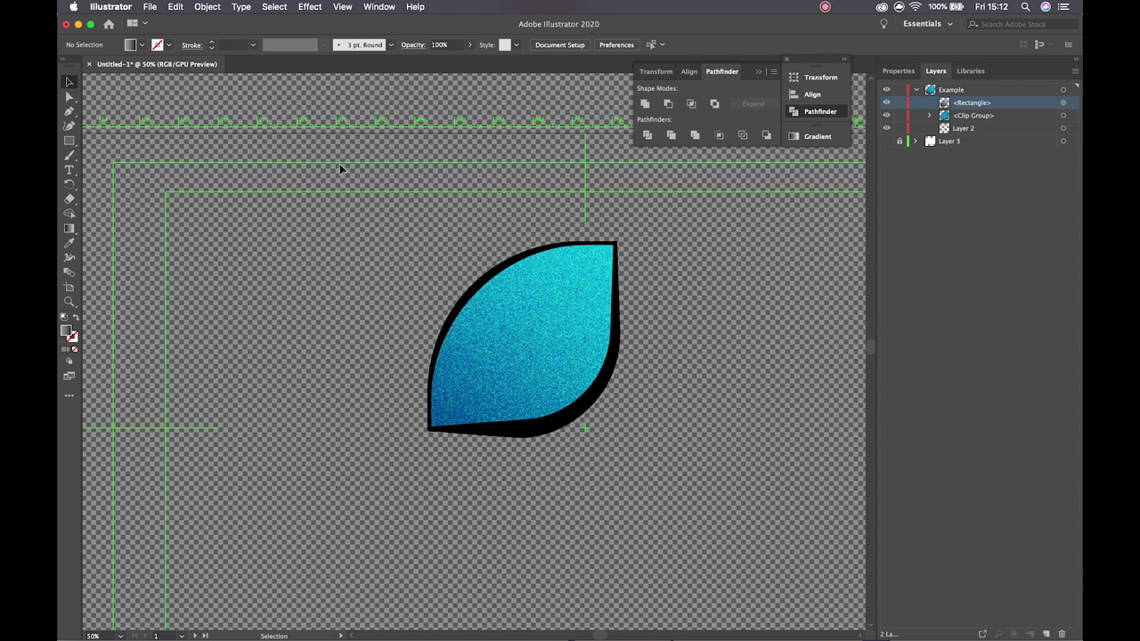
Move the grainy overlay leaf aside from the clipped blue leaf, then place it back over it and deselect.
left_click(548, 304)
left_click_drag(548, 303, 366, 299)
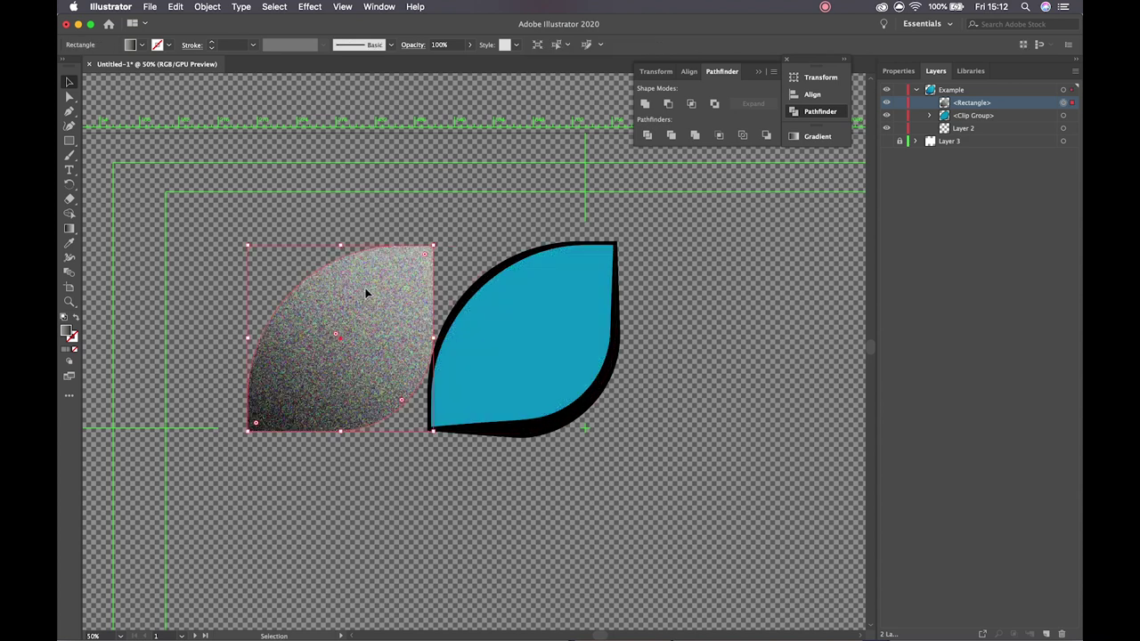
left_click(437, 242)
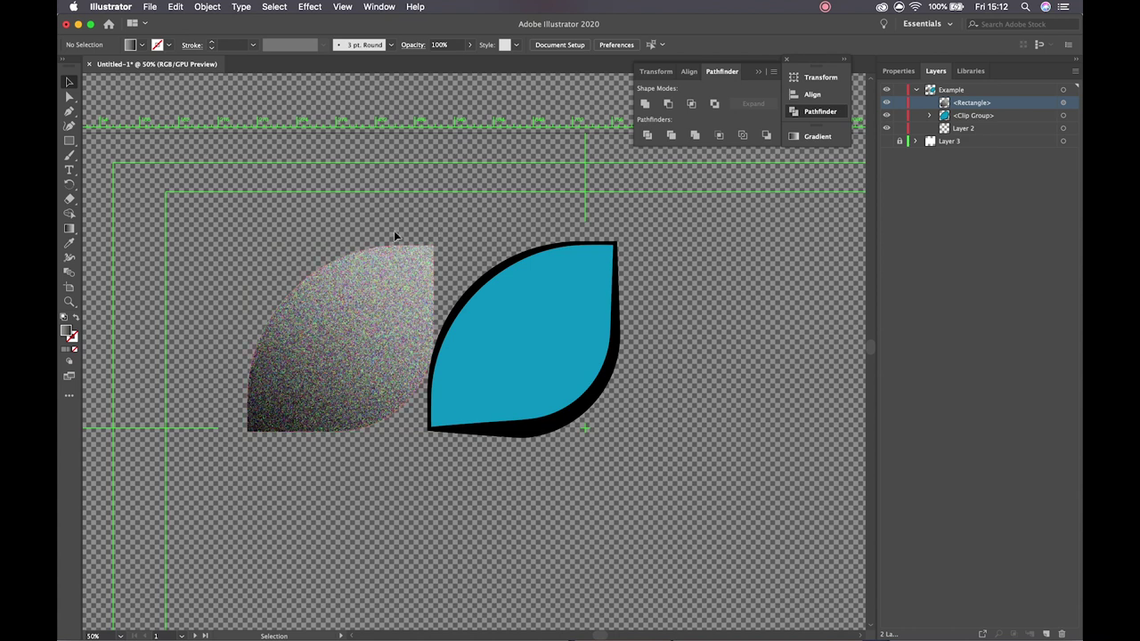
left_click(970, 90)
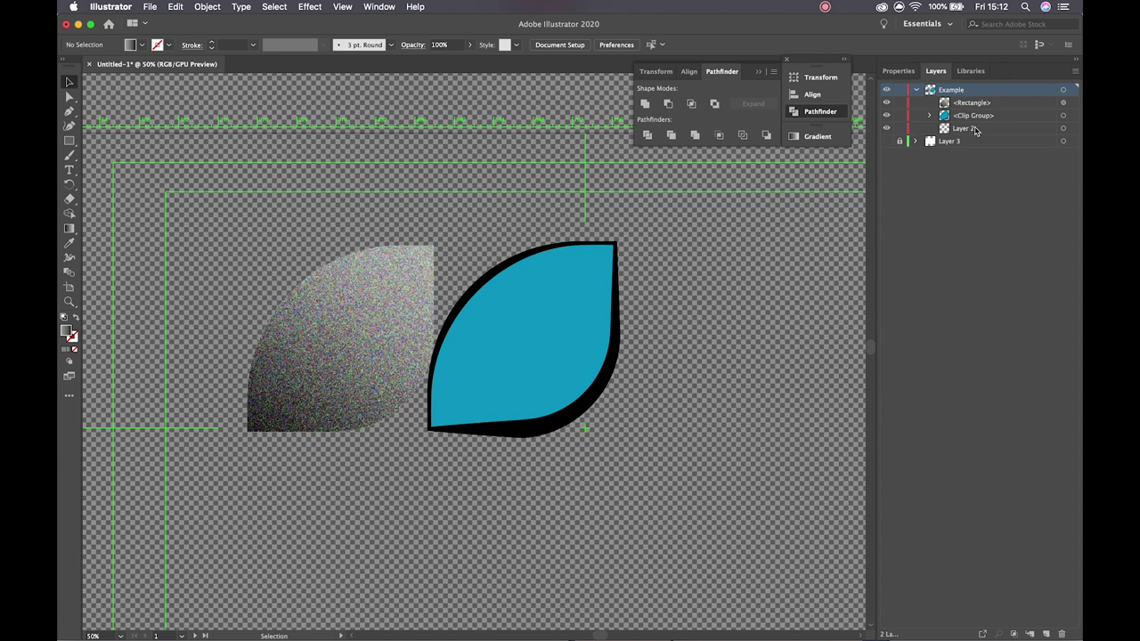
left_click_drag(371, 311, 515, 316)
left_click(488, 194)
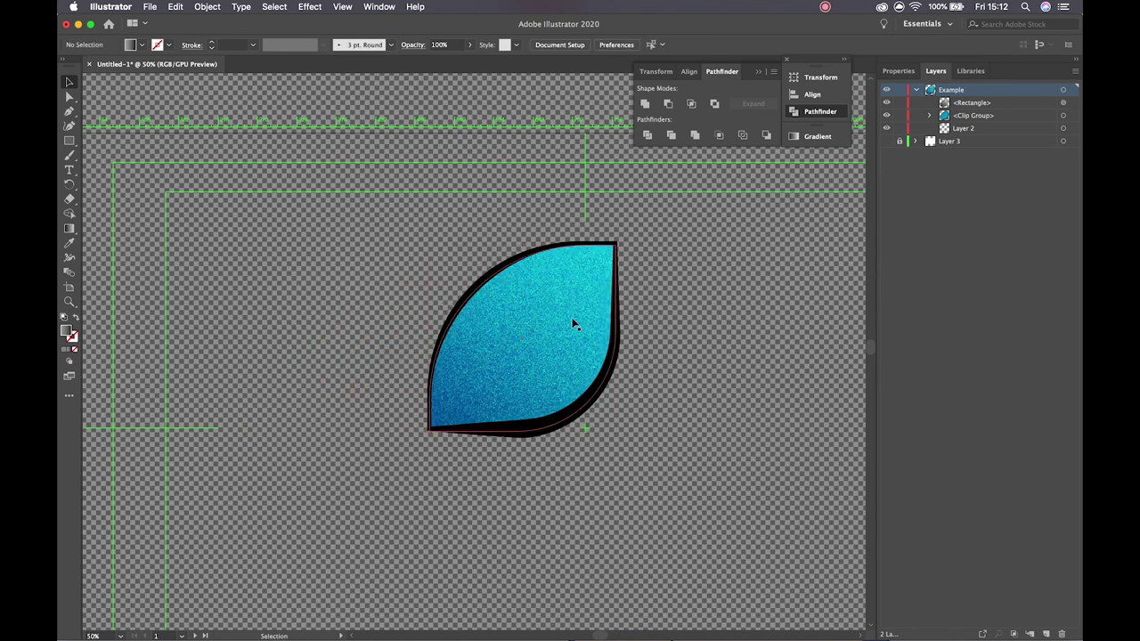
Select the clipped blue leaf together with its grainy overlay and place a duplicate of both to their left.
key("z")
left_click(663, 381, "alt")
left_click(664, 381, "alt")
key("v")
left_click(397, 294)
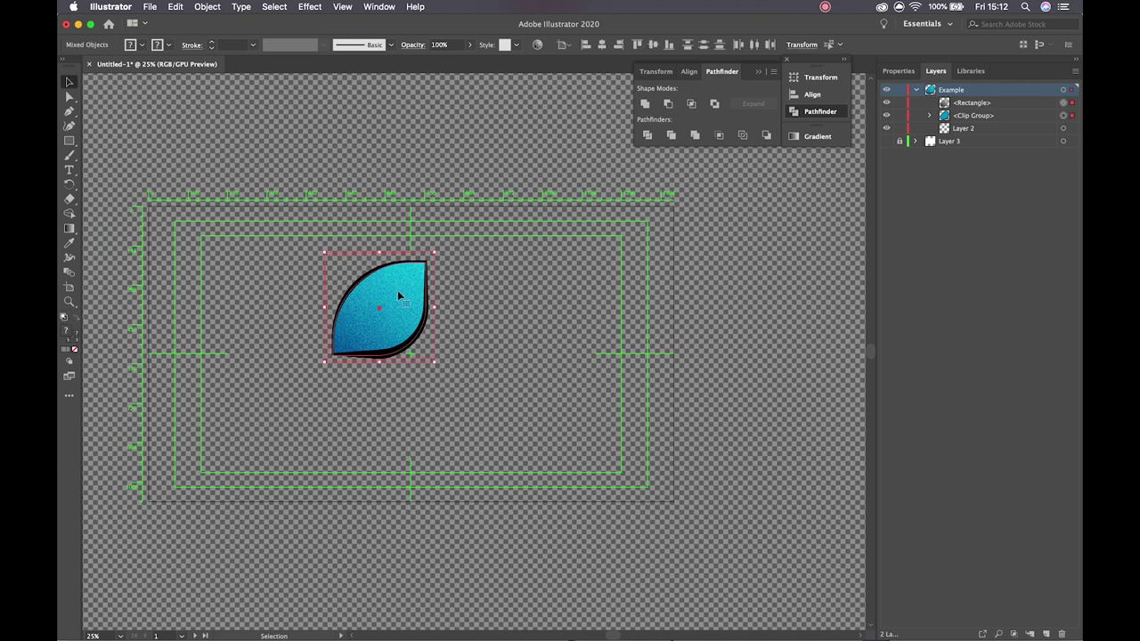
left_click_drag(403, 296, 264, 295)
Reflect the duplicated leaf left to right so it mirrors the original.
right_click(265, 295)
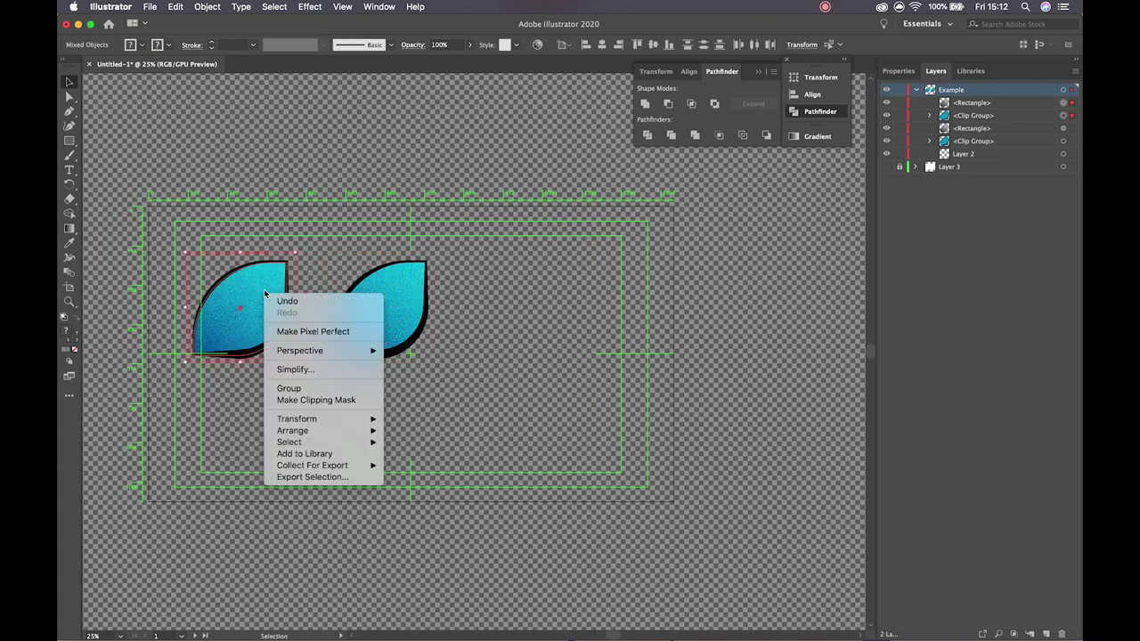
mouse_move(343, 421)
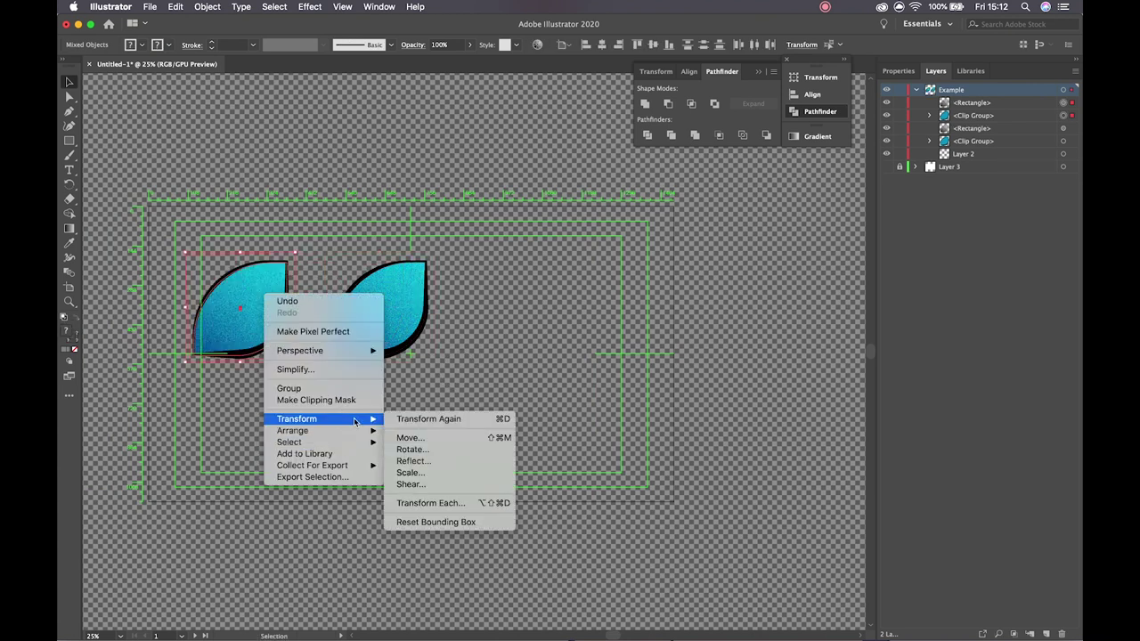
left_click(424, 462)
left_click(632, 383)
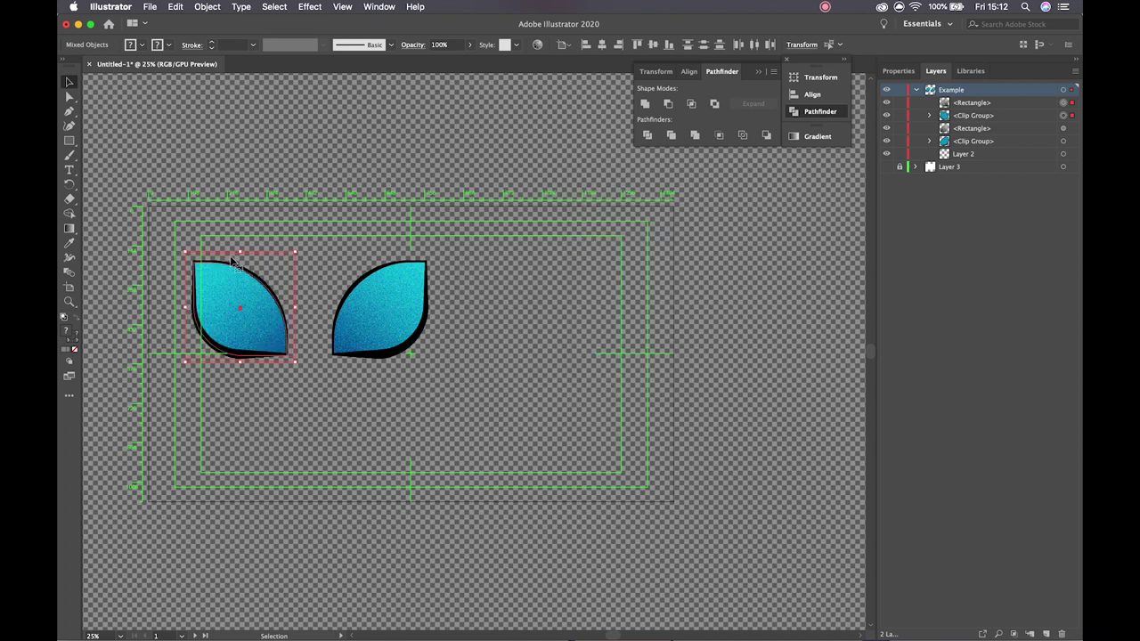
Move both mirrored leaves together so the pair sits centred on the artboard, then deselect them.
left_click_drag(161, 215, 471, 369)
left_click_drag(371, 296, 470, 308)
left_click(448, 454)
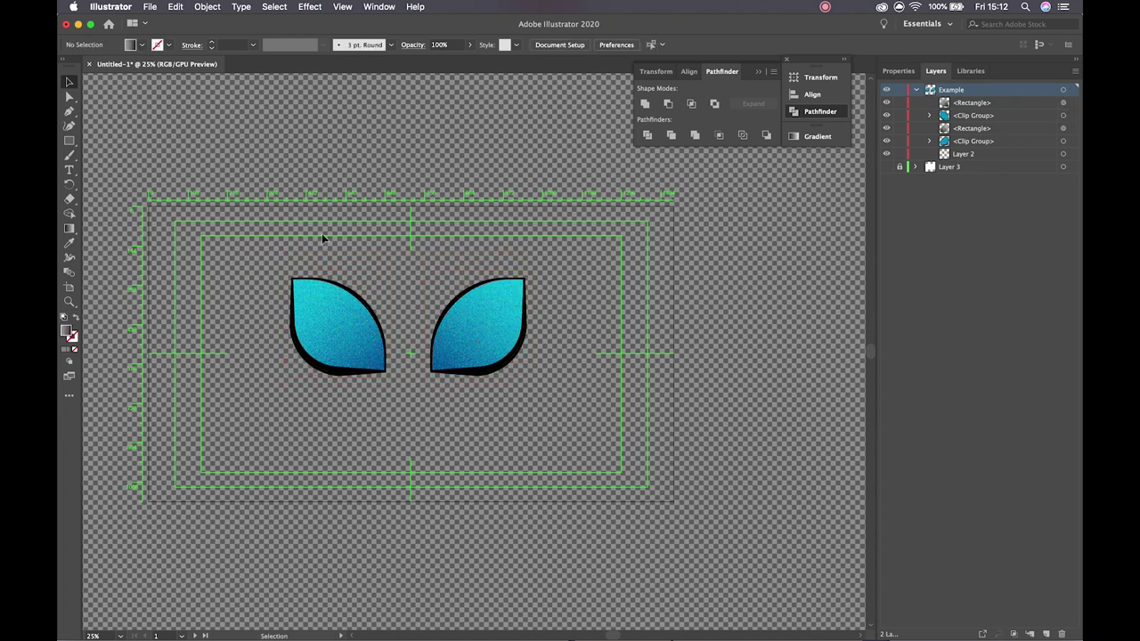
Select both mirrored leaves and move them together across the artboard's right edge, slightly lower than before.
left_click_drag(272, 256, 521, 356)
left_click_drag(482, 320, 741, 353)
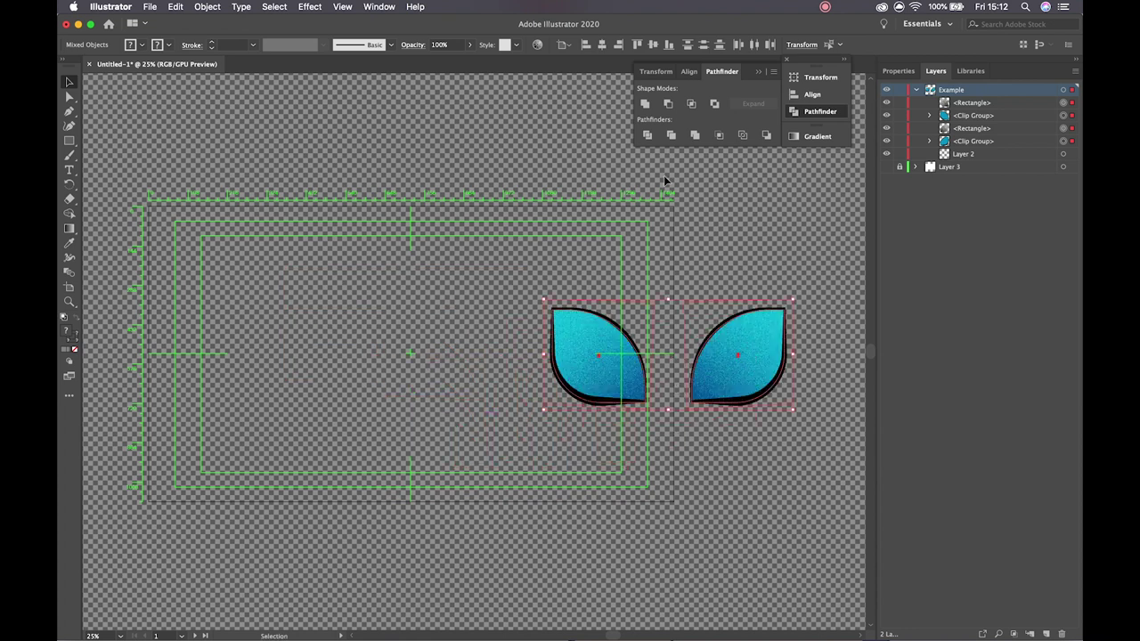
Try to align the two ungrouped leaves to the artboard's horizontal centre, and undo the alignment.
left_click(798, 93)
left_click(666, 104)
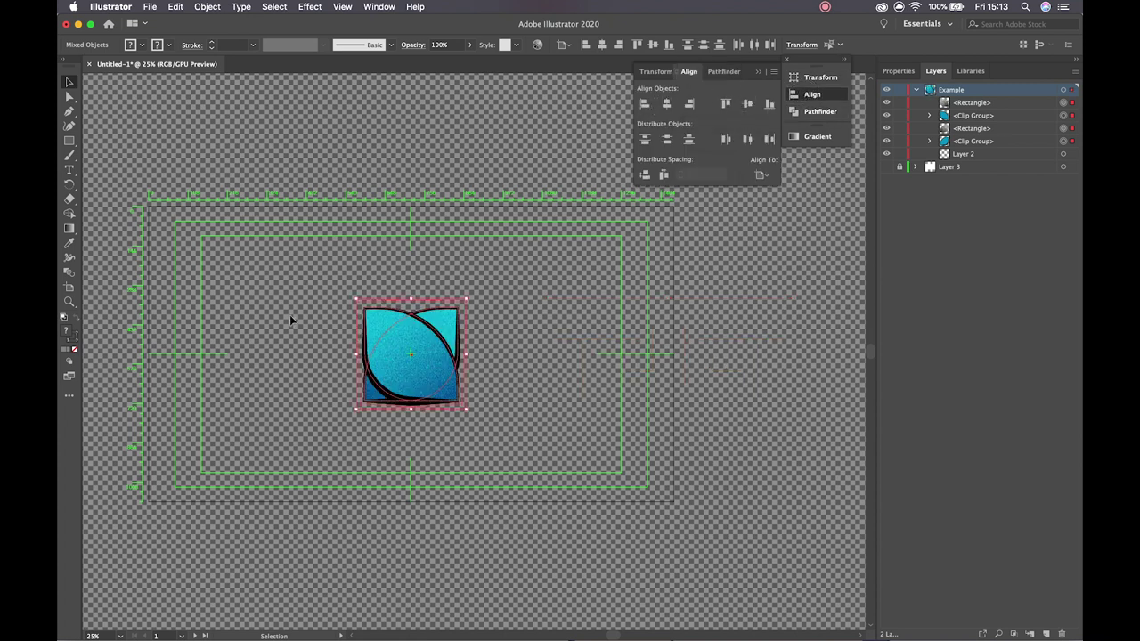
left_click(530, 339)
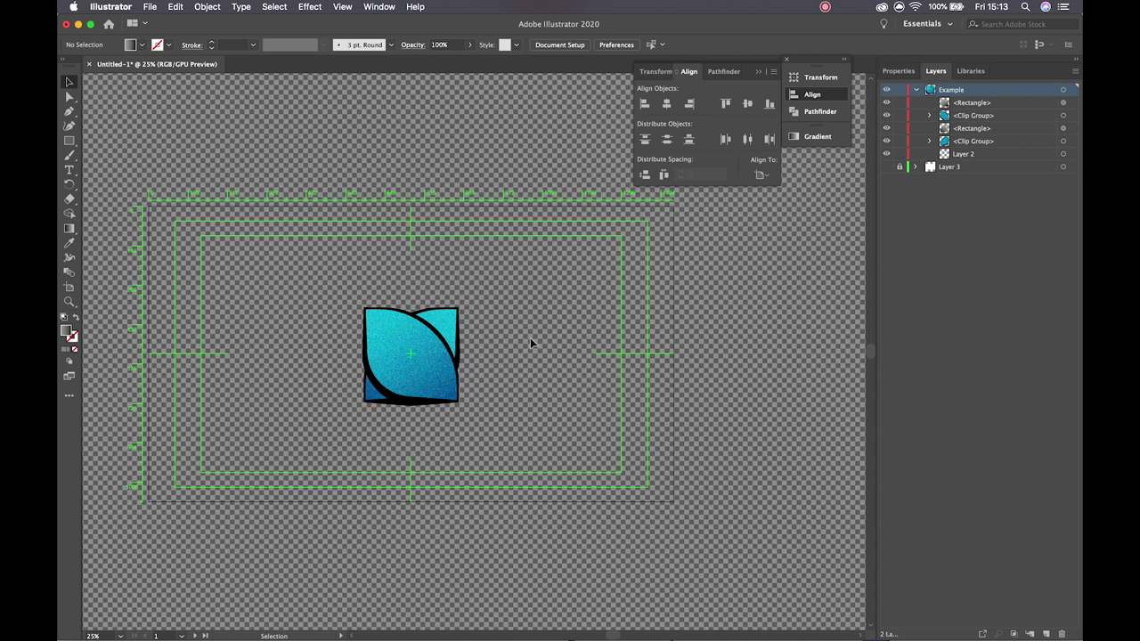
key("super+z")
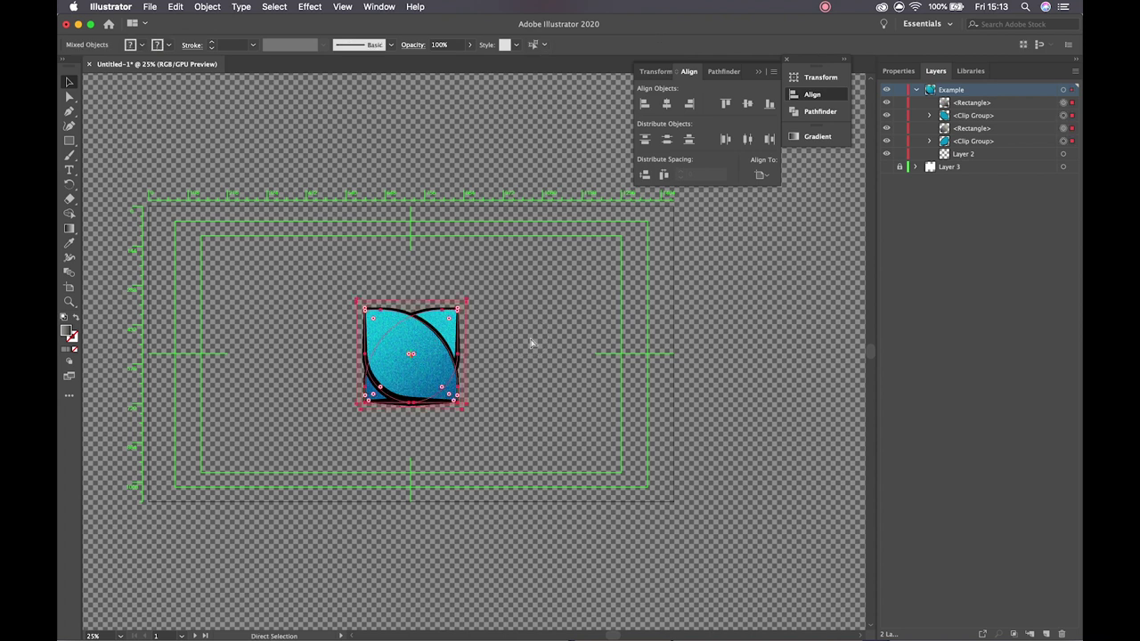
key("super+z")
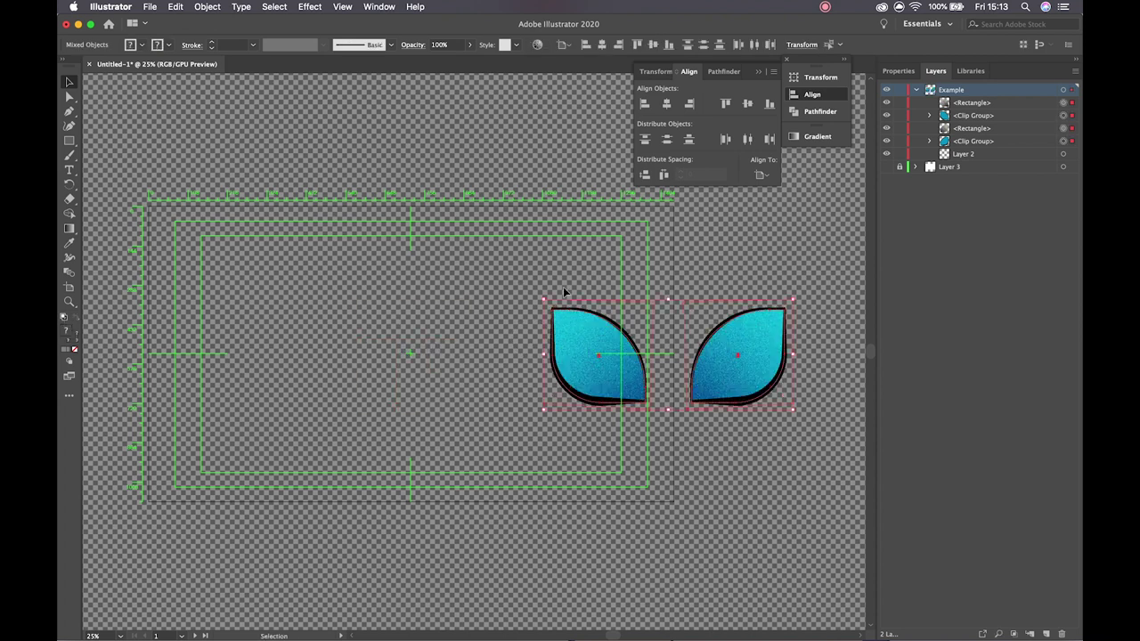
Group the two leaves, align the group to the artboard's horizontal centre, and deselect it.
right_click(597, 352)
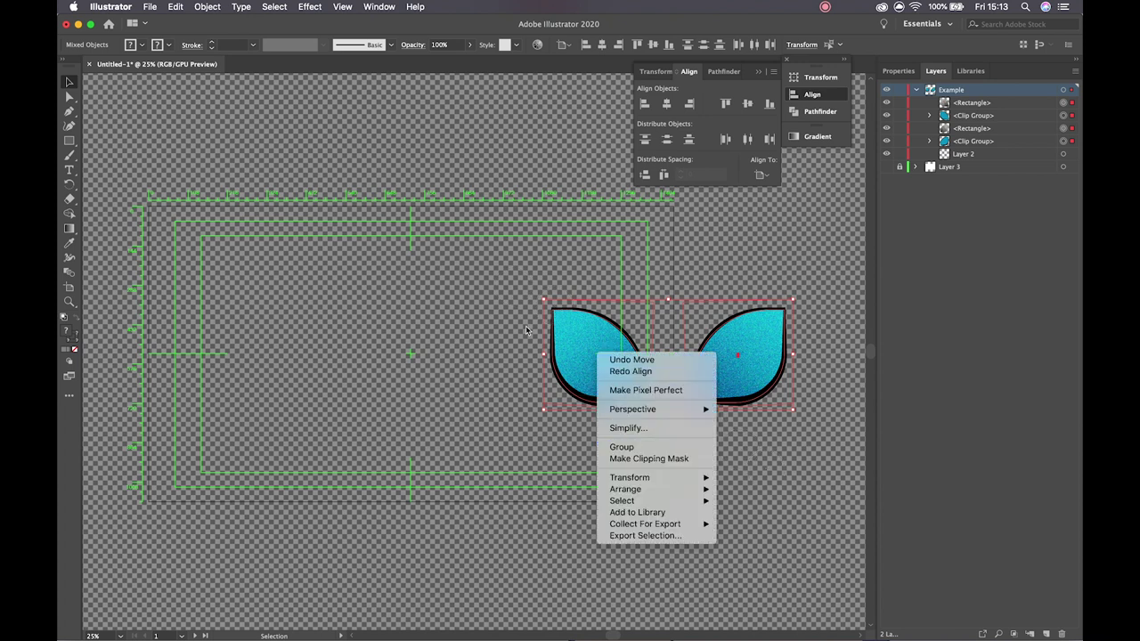
left_click(507, 291)
key("super+g")
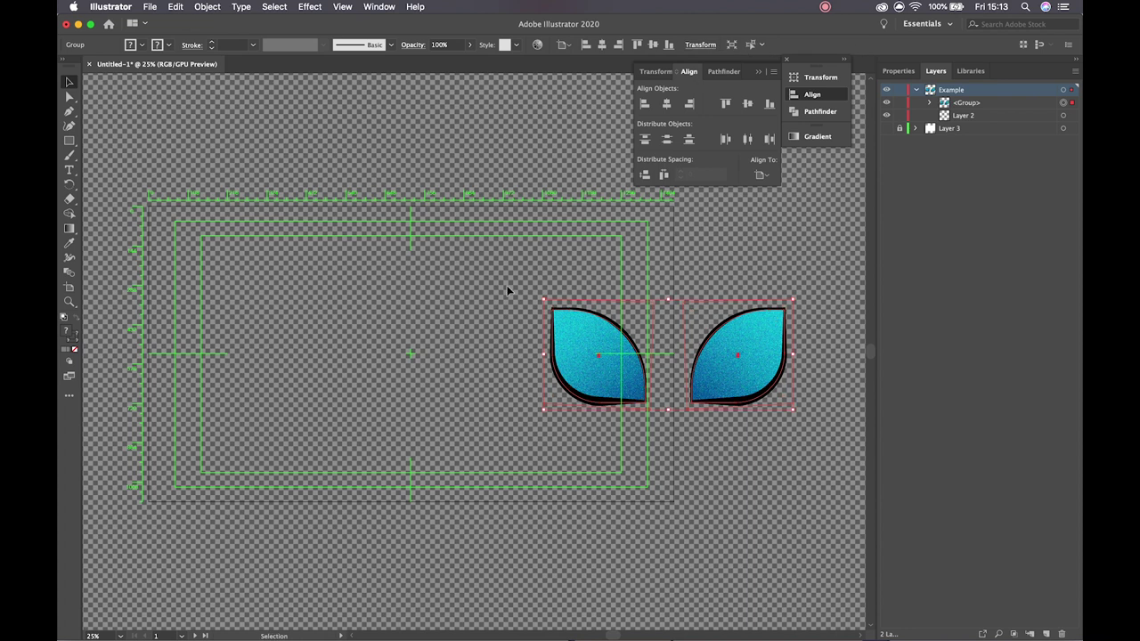
left_click(666, 105)
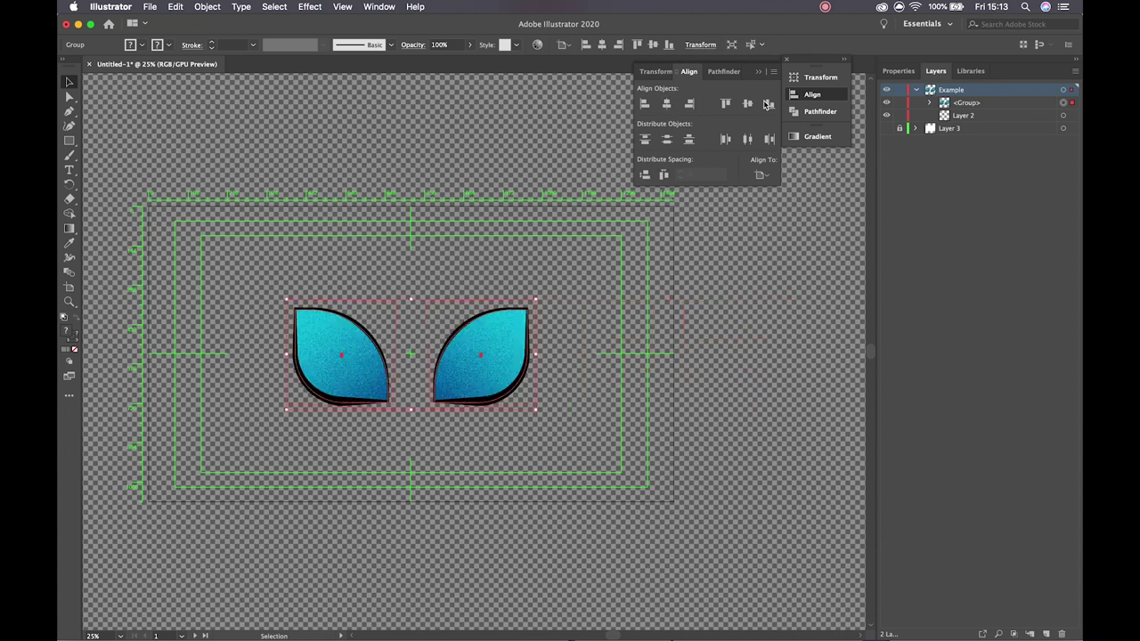
left_click(400, 283)
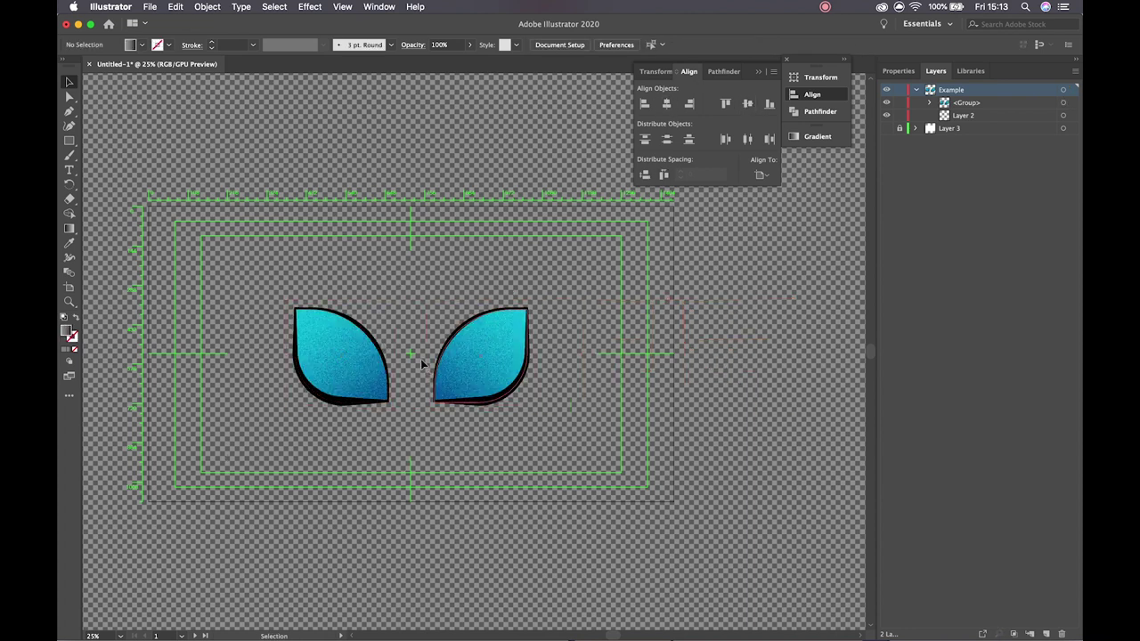
Ungroup the two leaves, group them again, and deselect the group.
left_click(473, 366)
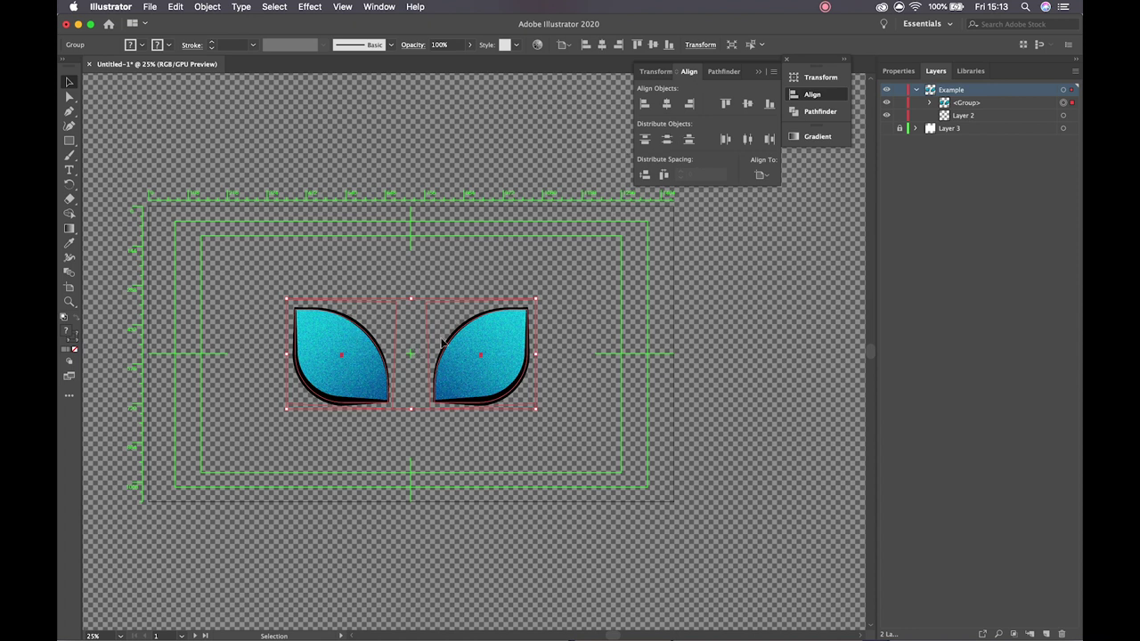
key("super")
key("shift+super+g")
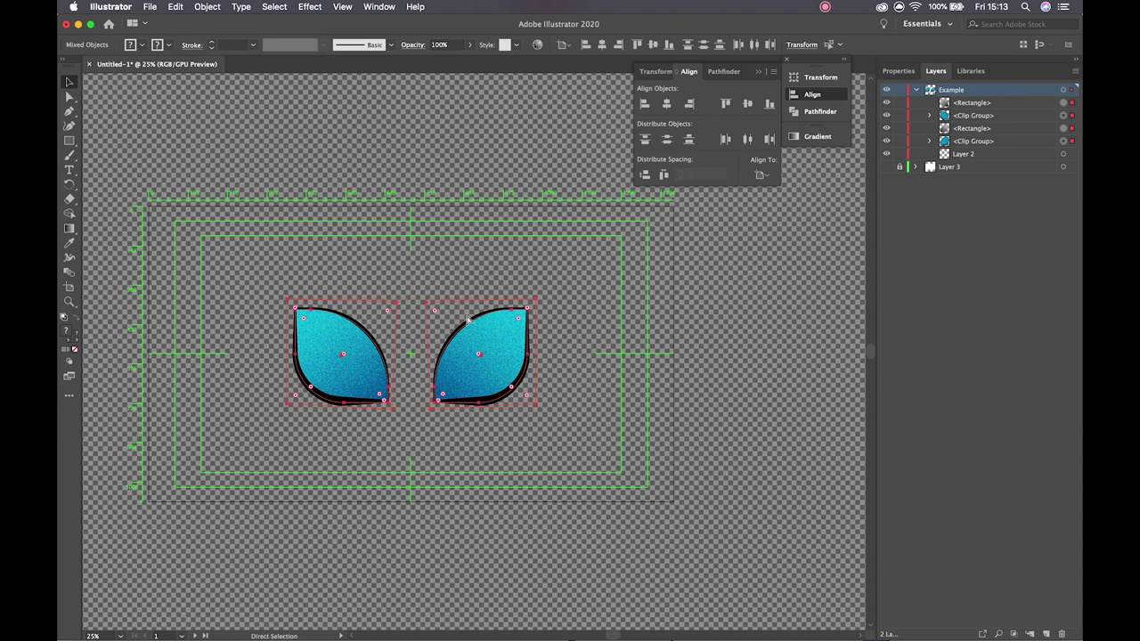
key("super+g")
right_click(467, 318)
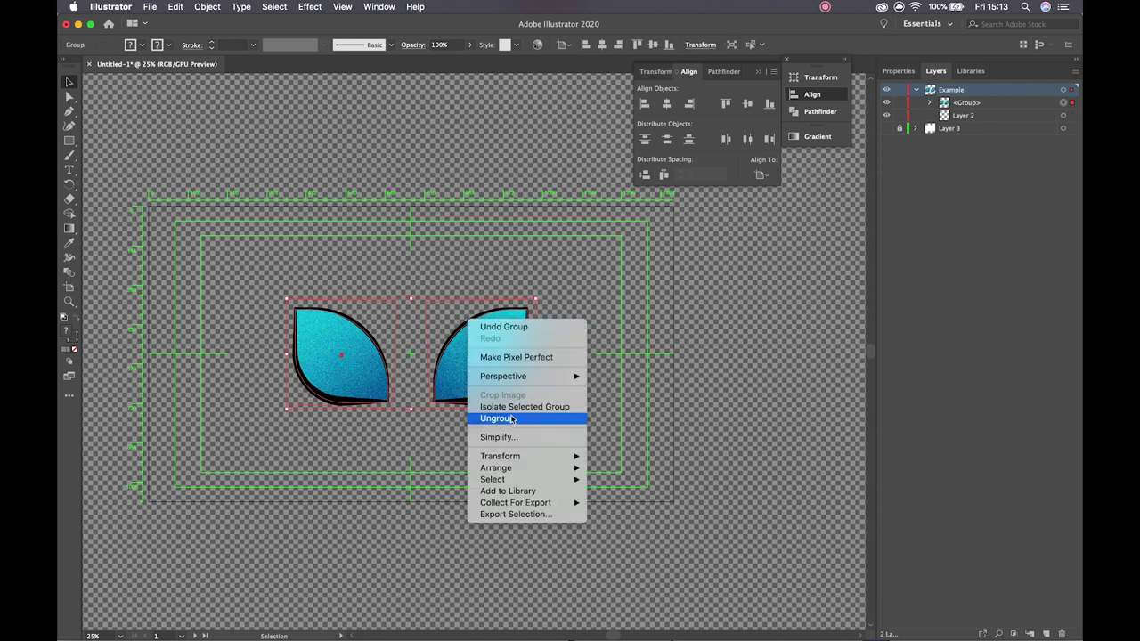
left_click(508, 259)
left_click(401, 225)
Select and deselect the group from either leaf to check whether both leaves are picked as one object.
left_click(480, 349)
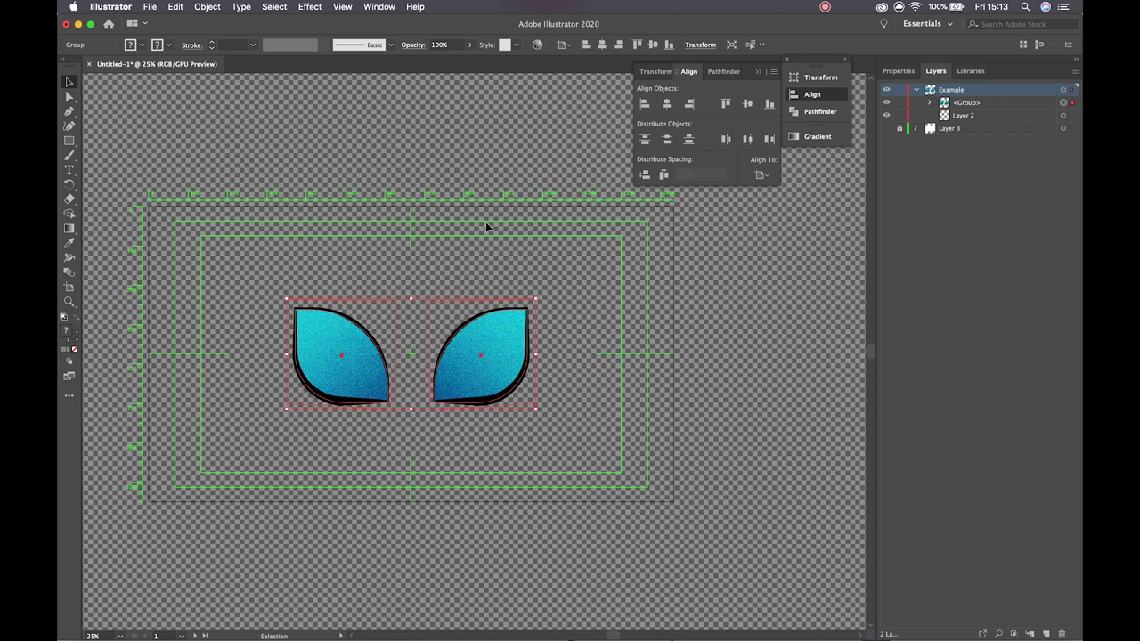
left_click(410, 279)
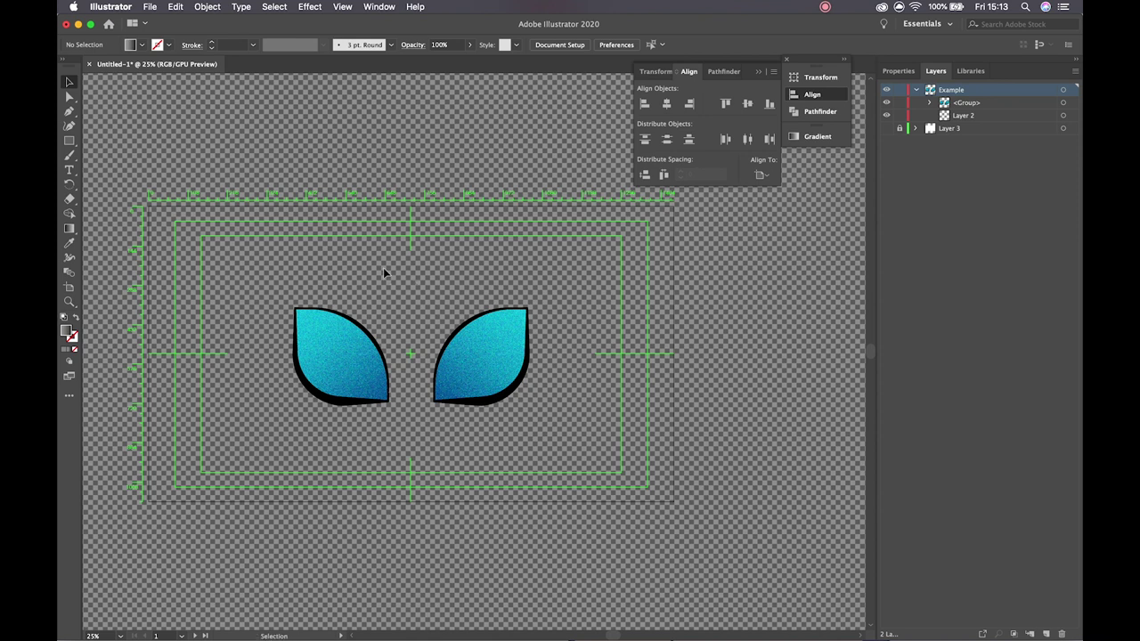
left_click_drag(338, 267, 529, 433)
left_click(410, 269)
left_click(343, 371)
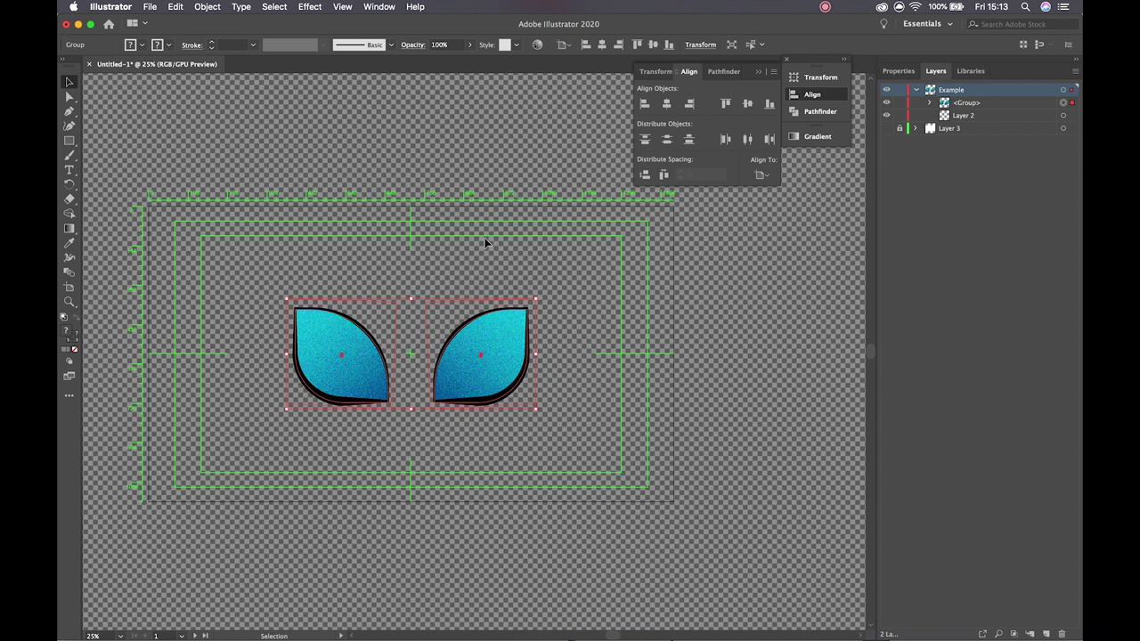
left_click(359, 284)
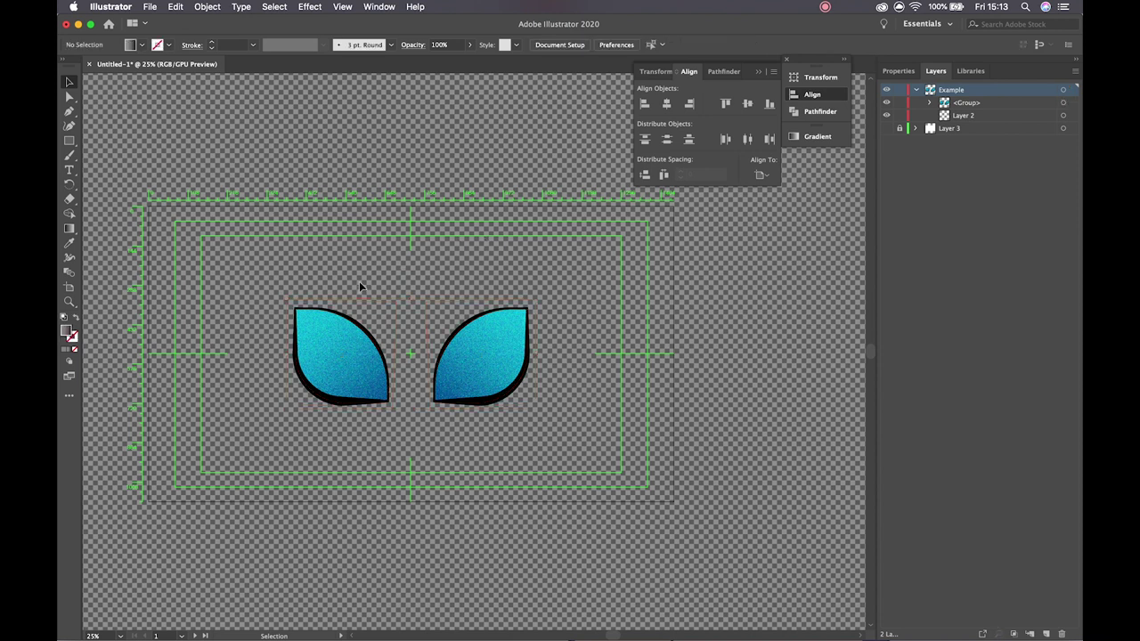
left_click(337, 397)
left_click(357, 458)
left_click(336, 379)
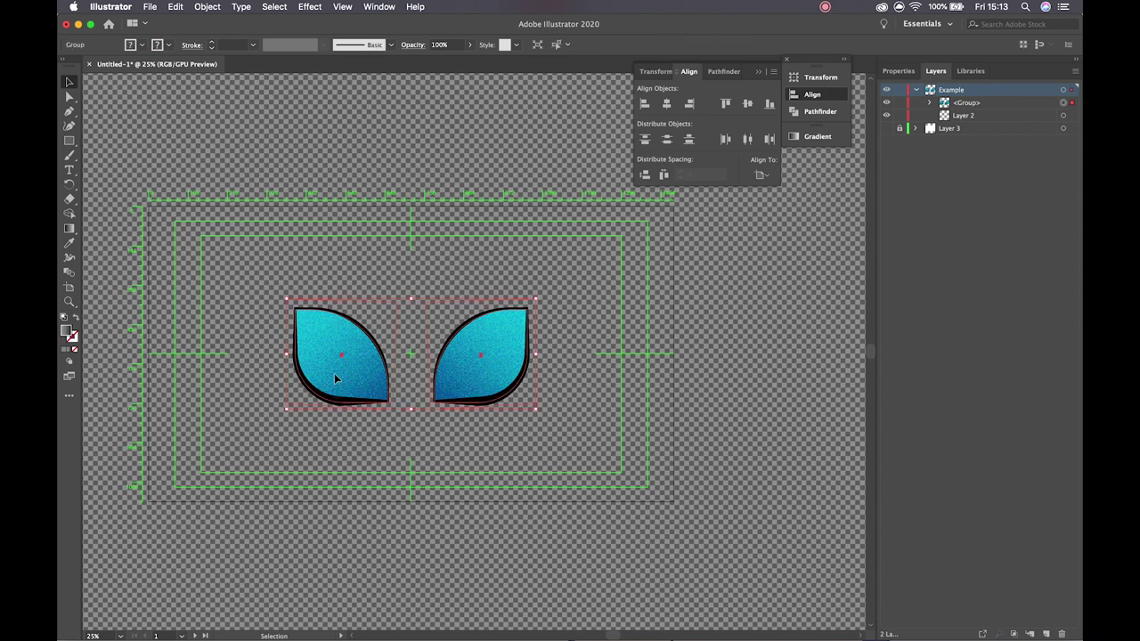
left_click(387, 461)
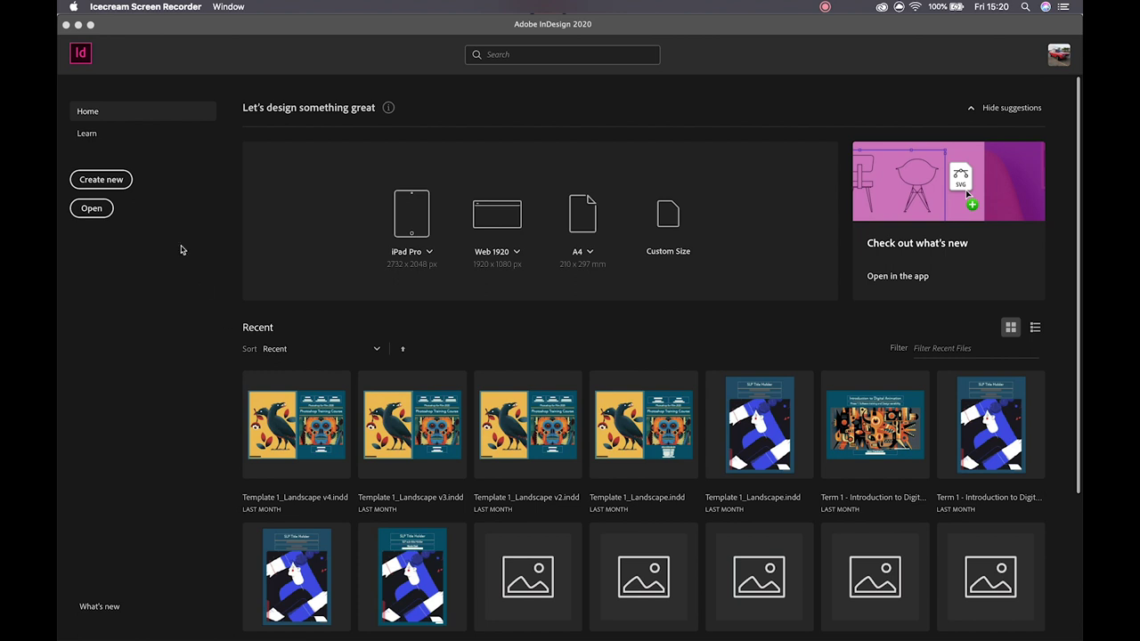
In InDesign, start a new document, look through the Web and Mobile presets, and choose the Print category with its A4 preset.
left_click(117, 180)
left_click(117, 180)
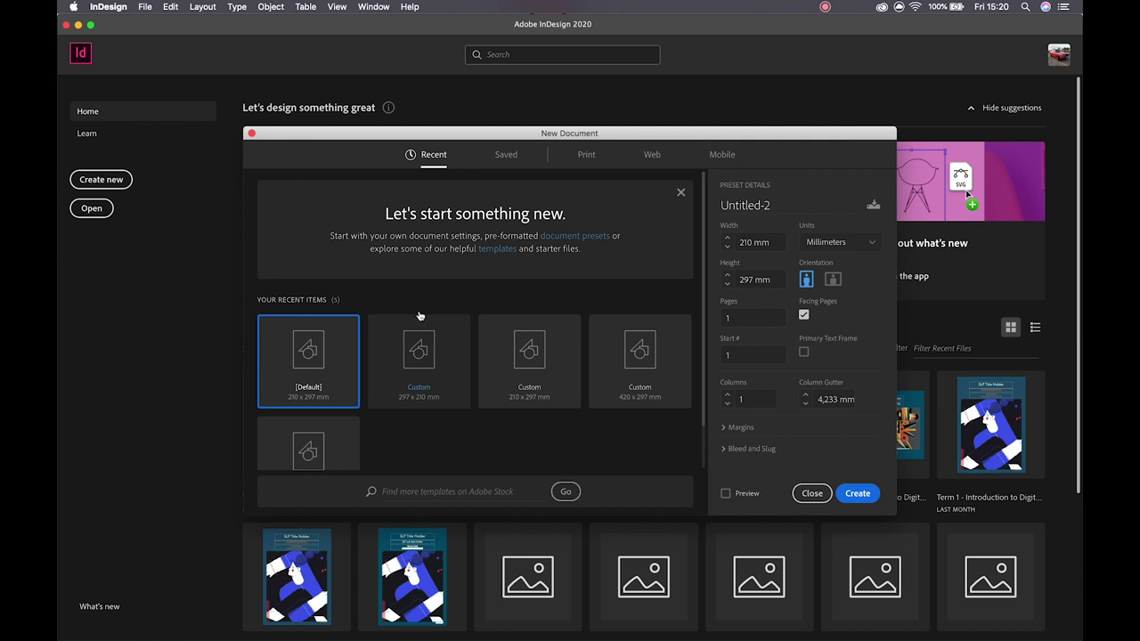
left_click(586, 159)
left_click(646, 160)
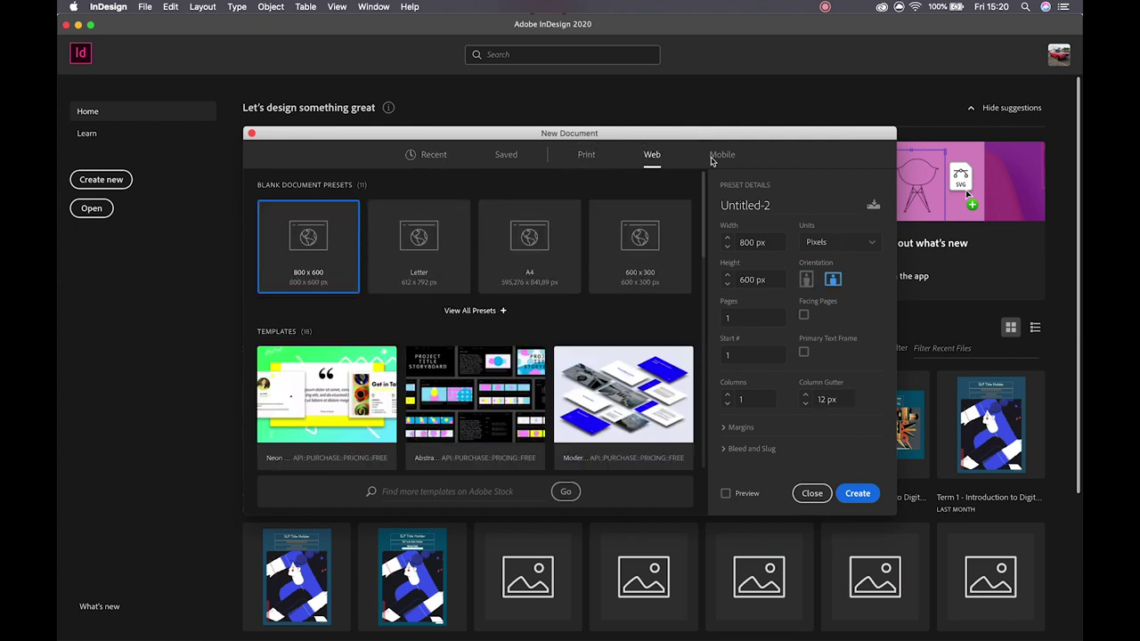
left_click(717, 156)
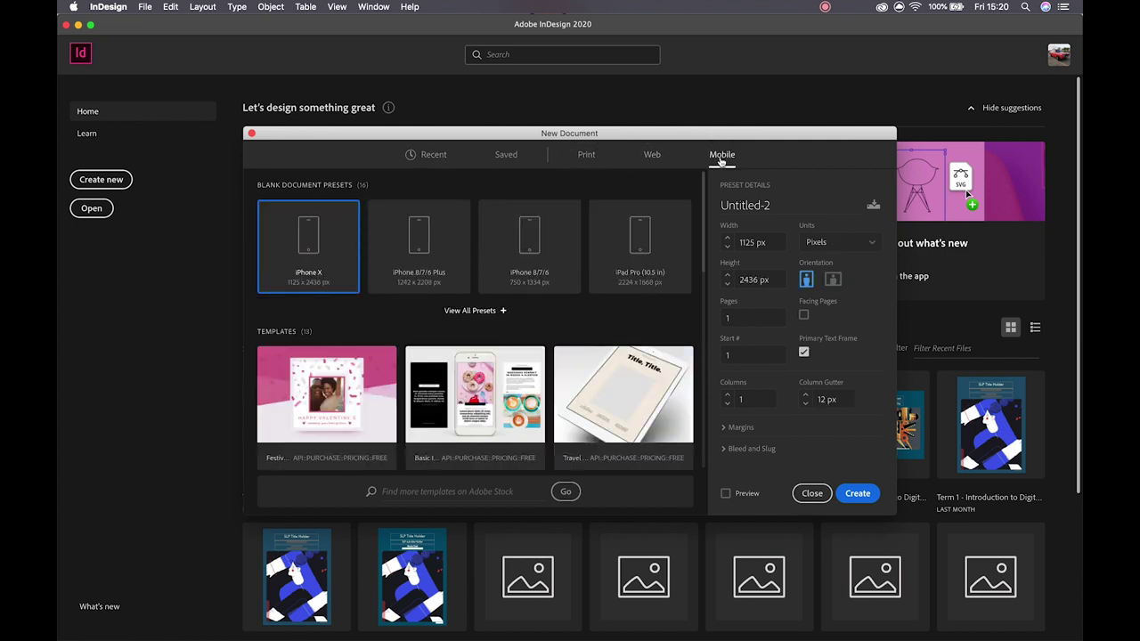
left_click(589, 156)
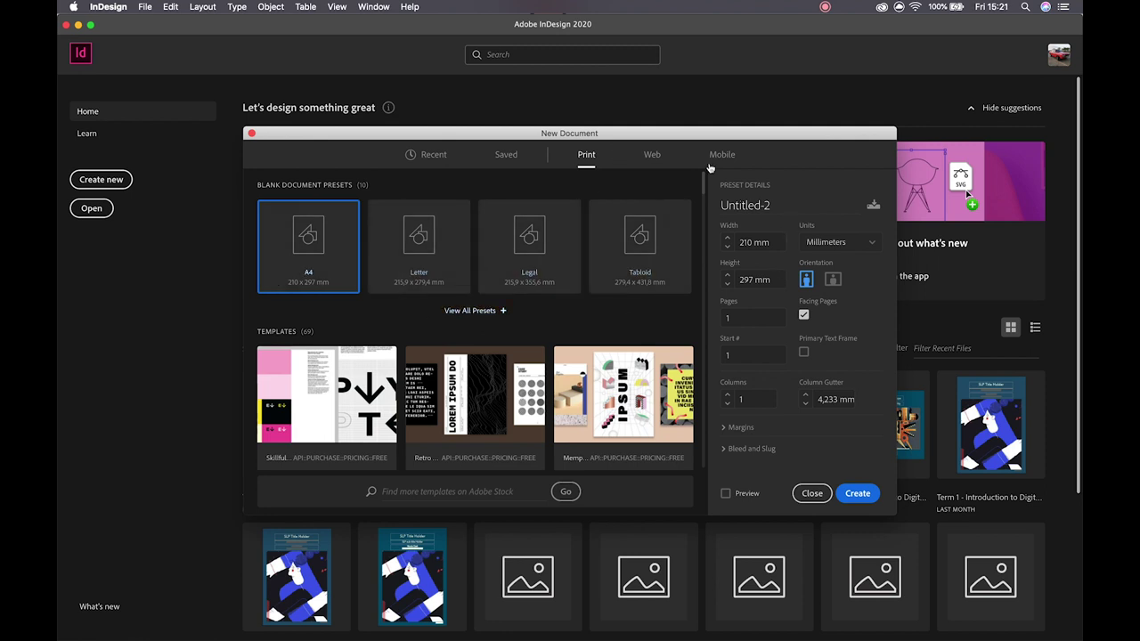
Name the document "tutorial" and keep its units in millimetres.
left_click(780, 194)
type("tutorial")
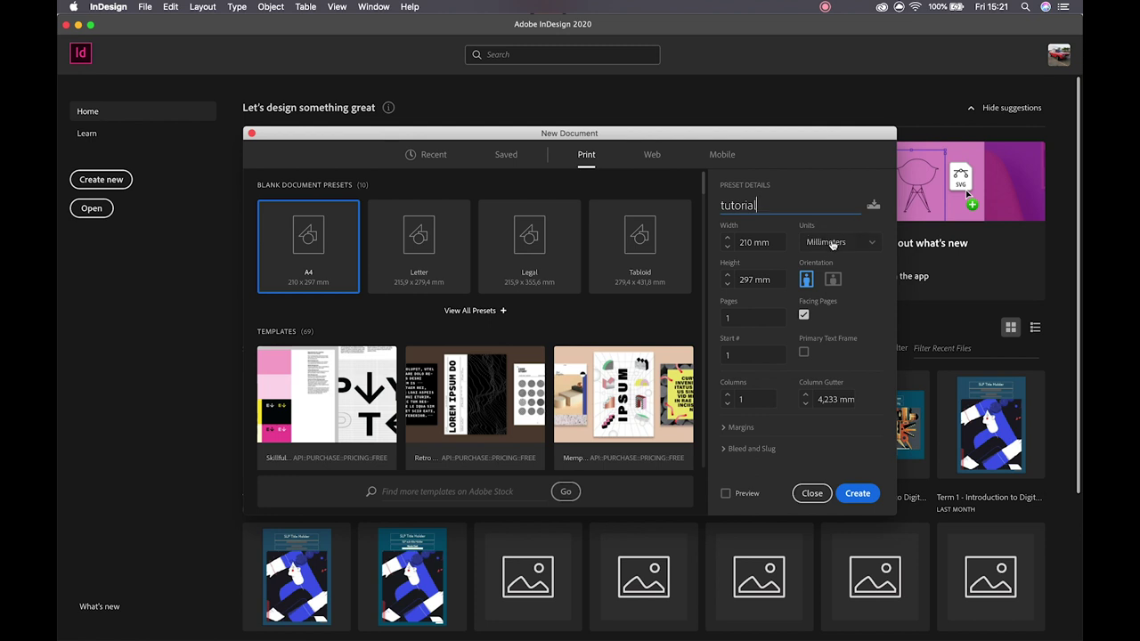
left_click(832, 244)
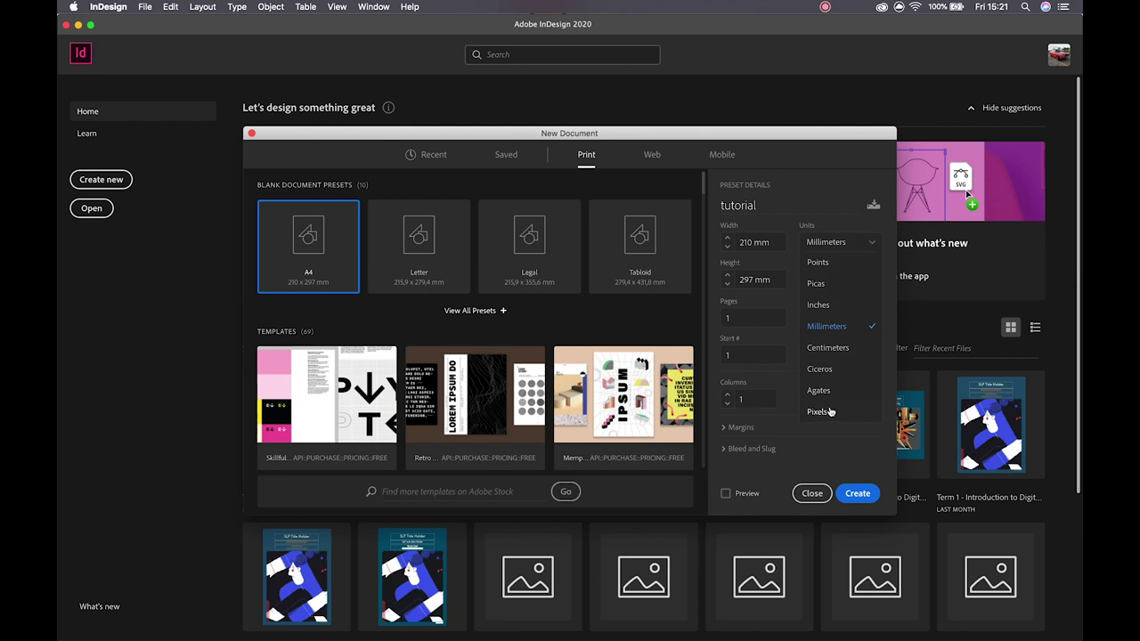
left_click(826, 328)
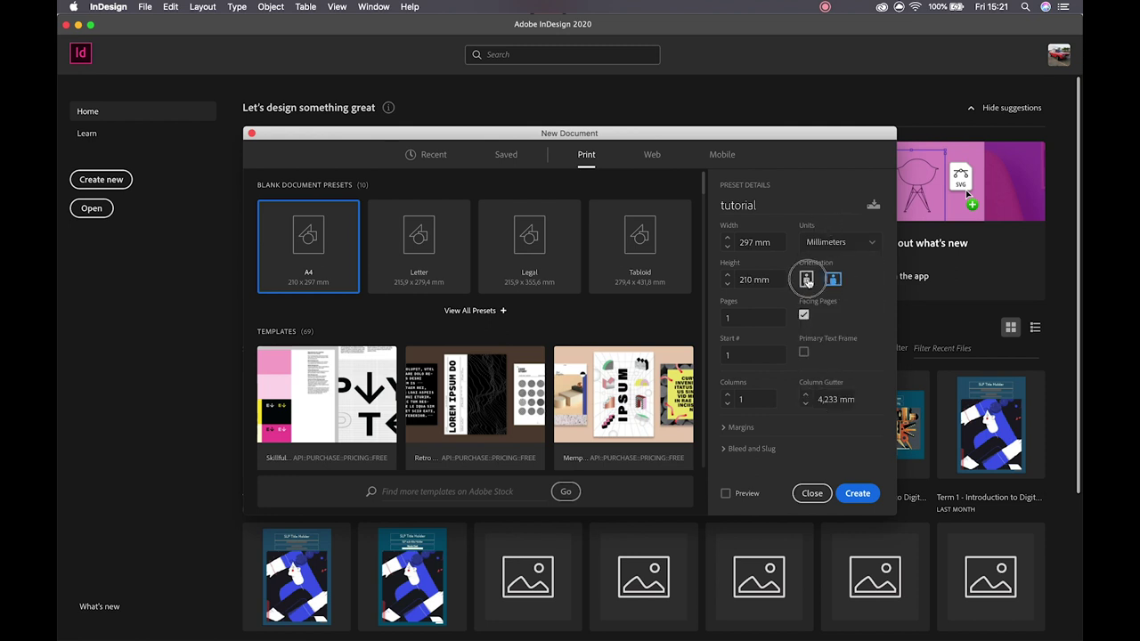
Set the document to 13 pages, keep facing pages on, and create it.
left_click(739, 317)
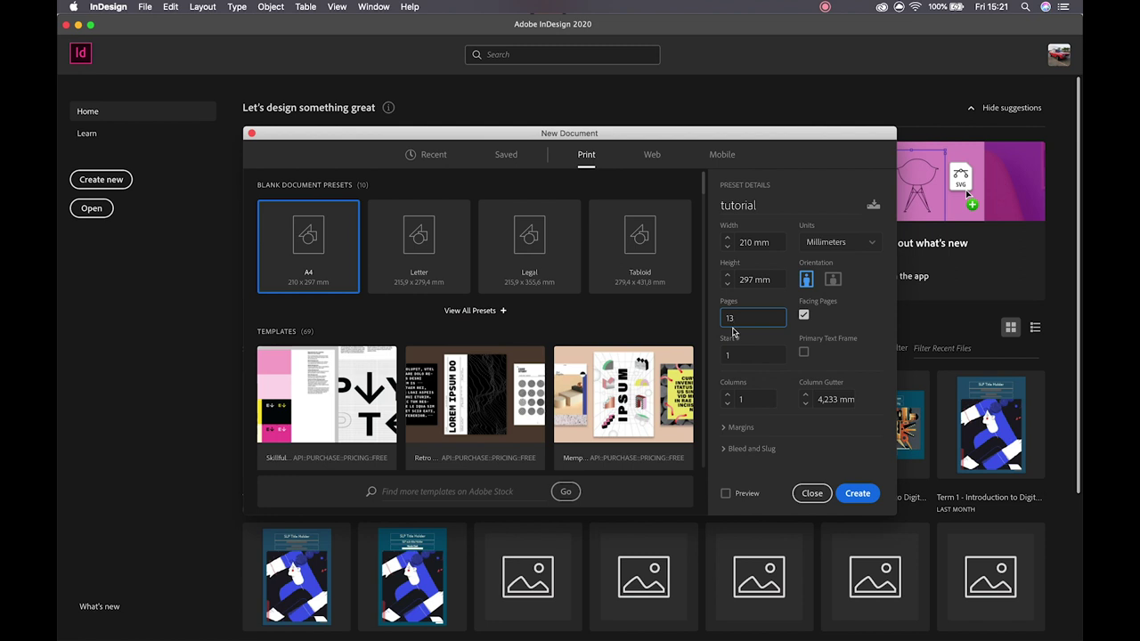
left_click(804, 317)
left_click(804, 317)
left_click(858, 494)
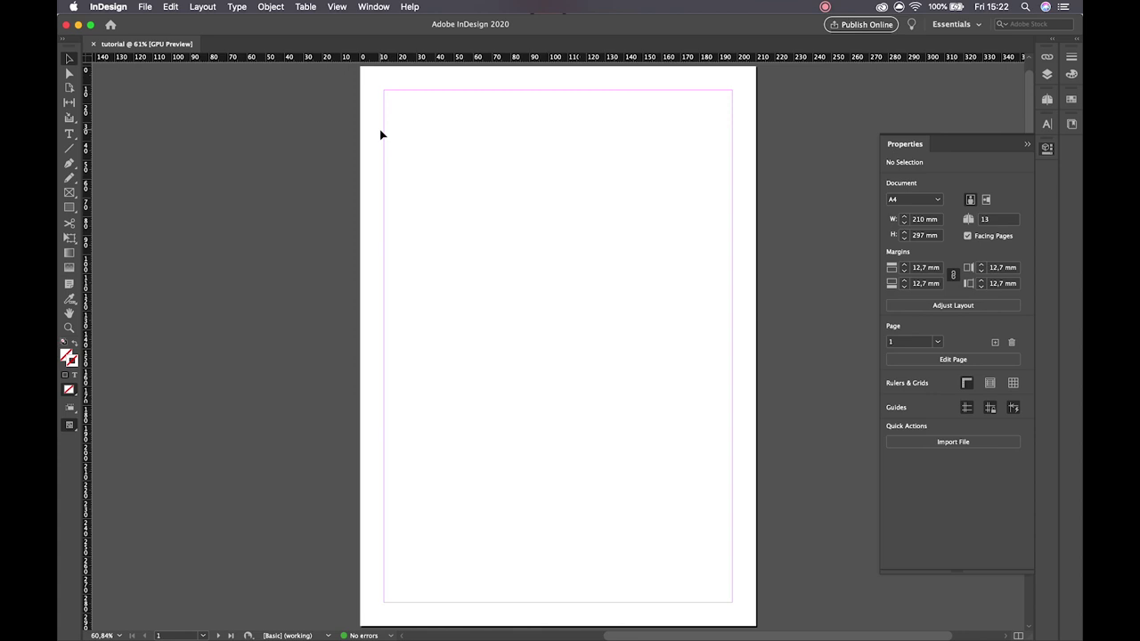
Show the document's layer list and choose the Essentials workspace.
left_click(1050, 75)
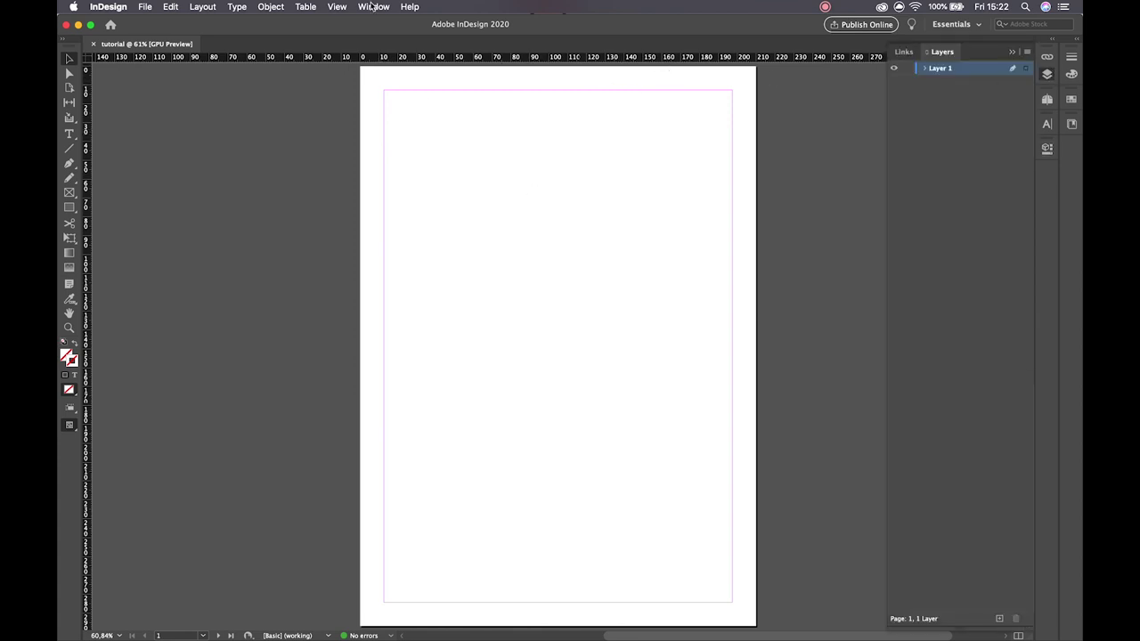
left_click(373, 7)
mouse_move(394, 34)
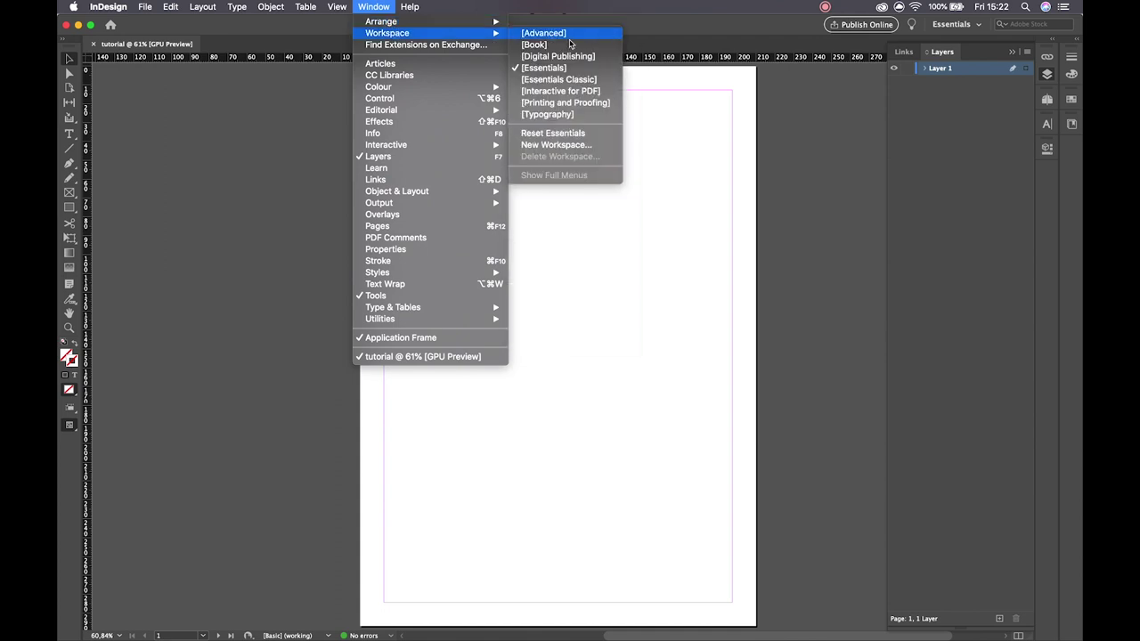
left_click(543, 68)
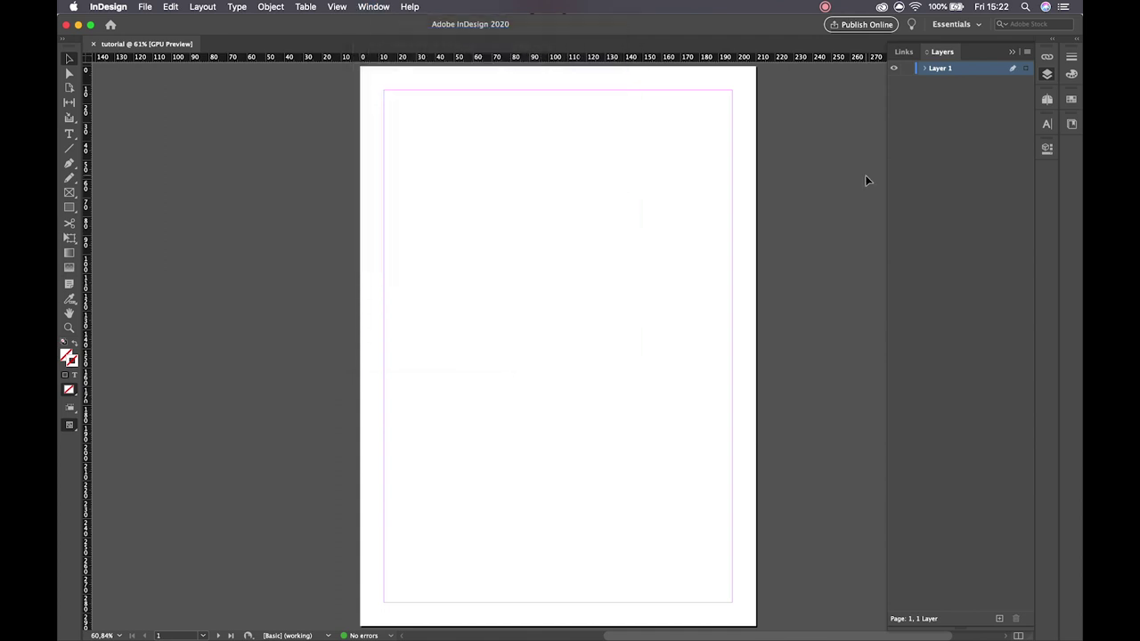
Add two layers above Layer 1, and draw a rectangle about 70 by 55 mm on Layer 1 in the page's upper middle.
left_click(999, 618)
left_click(999, 618)
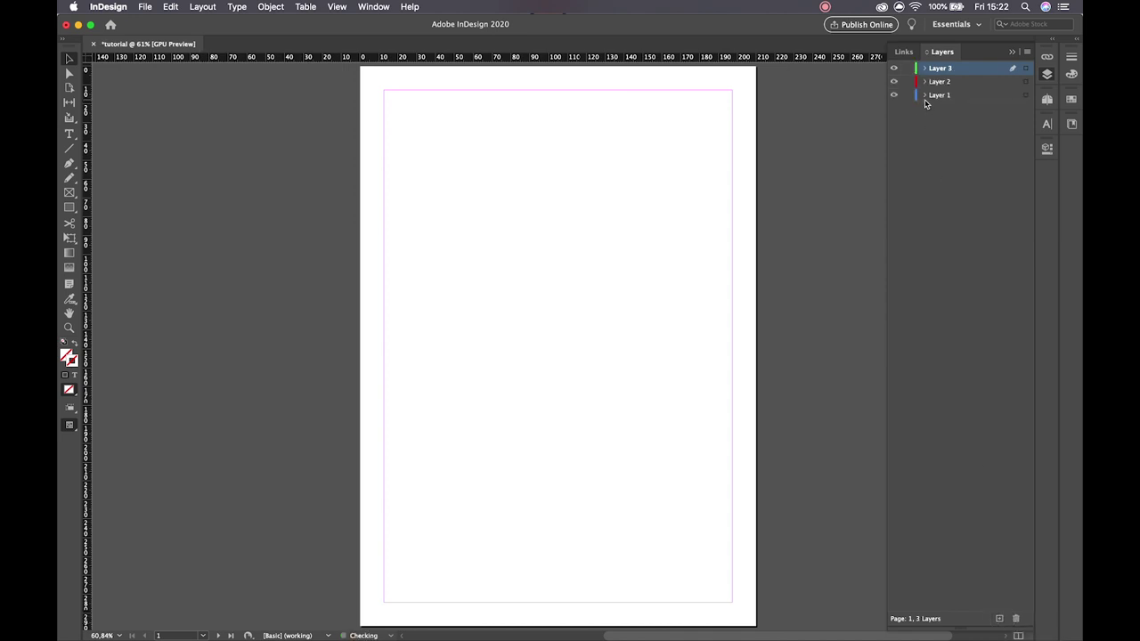
left_click(932, 98)
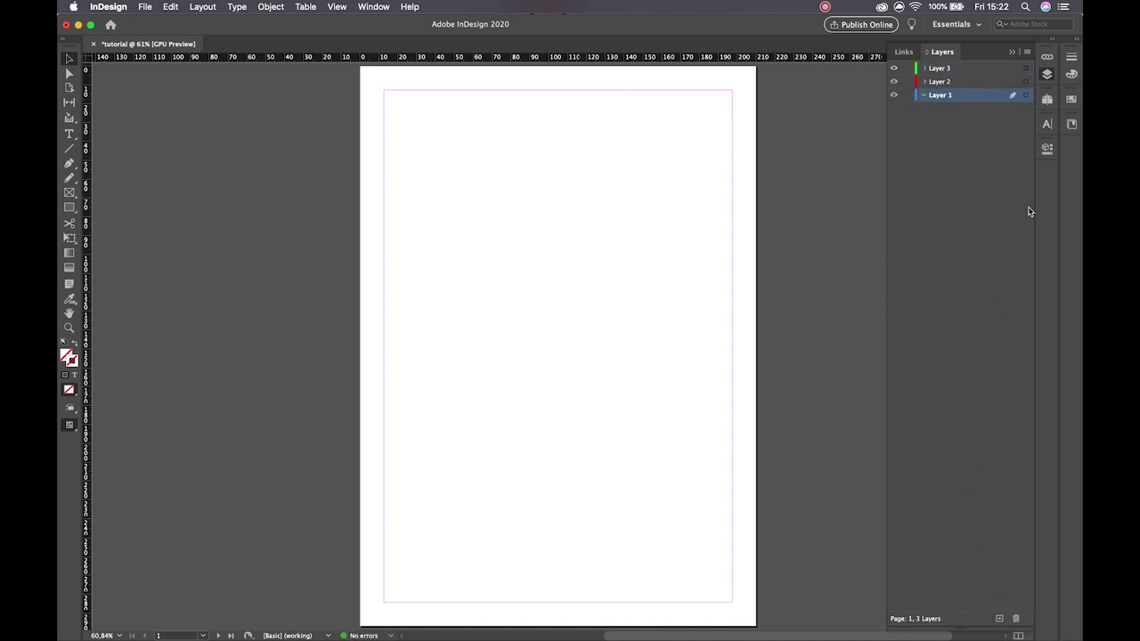
key("m")
left_click_drag(484, 170, 619, 275)
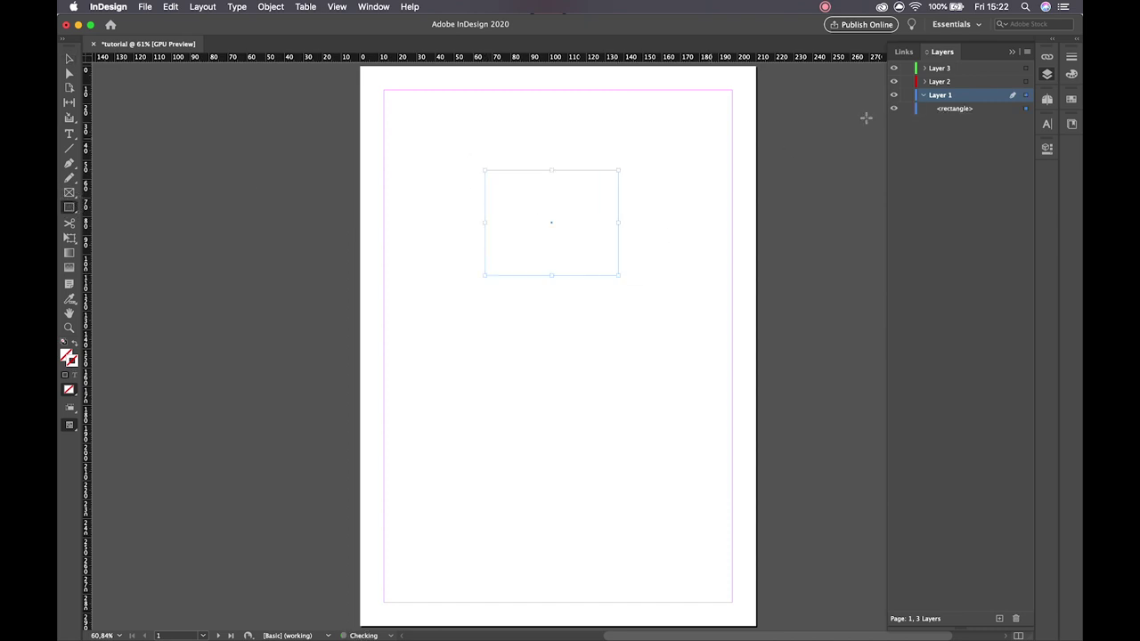
Highlight the rectangle in the layer list, collapse and expand Layer 1, and deselect the rectangle on the page.
left_click(949, 110)
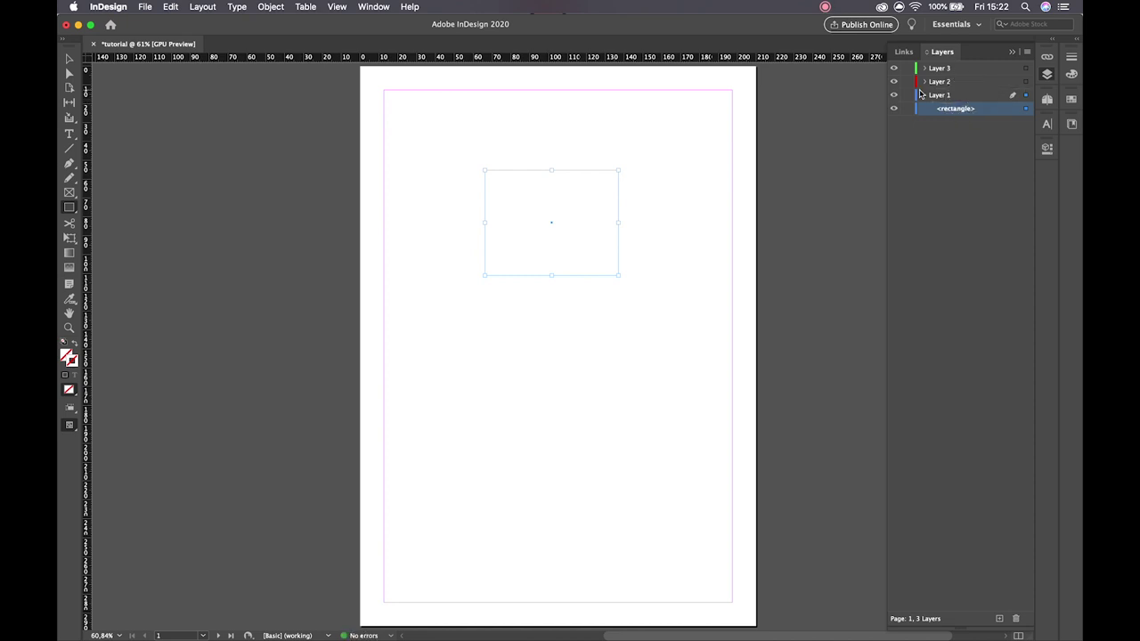
left_click(922, 94)
left_click(924, 95)
key("v")
left_click(478, 222)
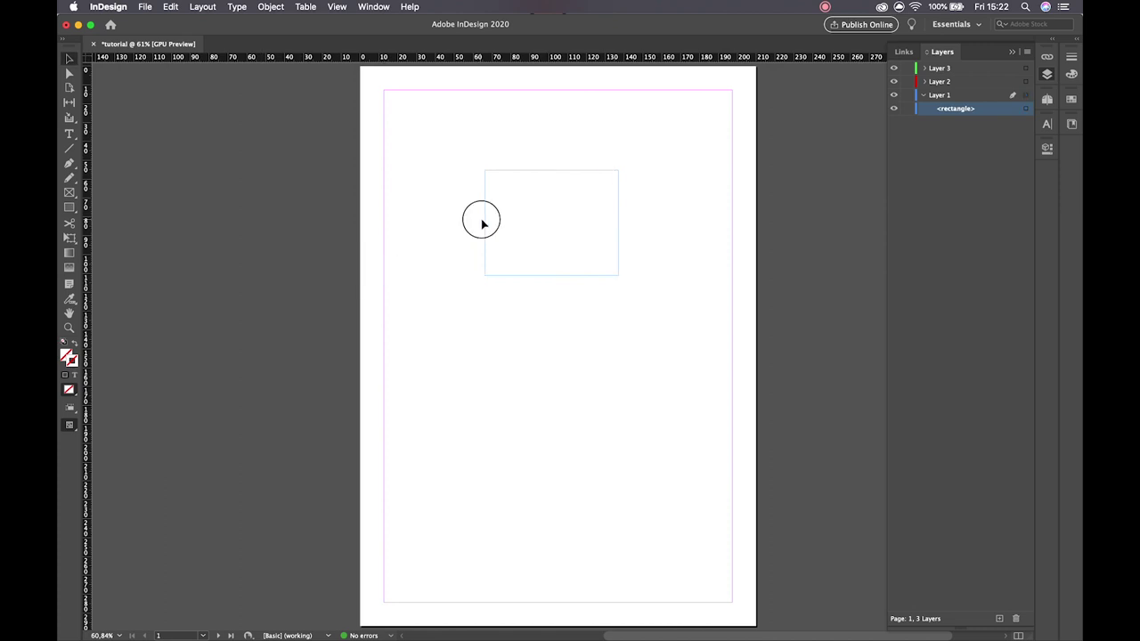
Delete the rectangle and draw a square about 82 mm wide on Layer 1 in the page's upper middle.
left_click_drag(450, 187, 669, 323)
key("Delete")
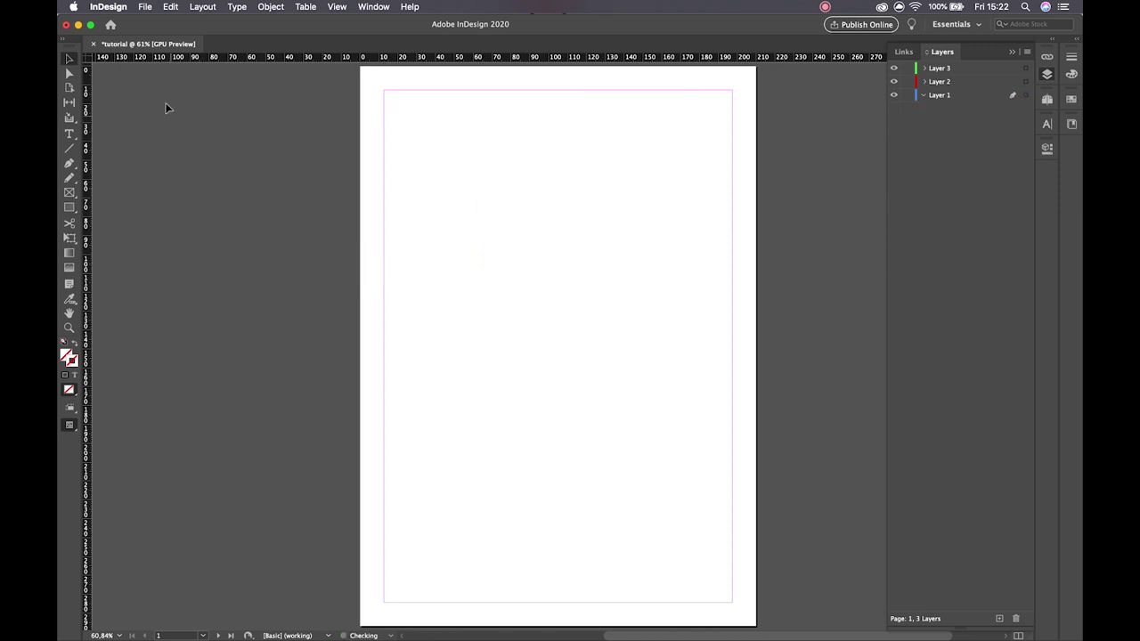
left_click(69, 206)
left_click_drag(473, 186, 629, 341)
key("v")
left_click(506, 229)
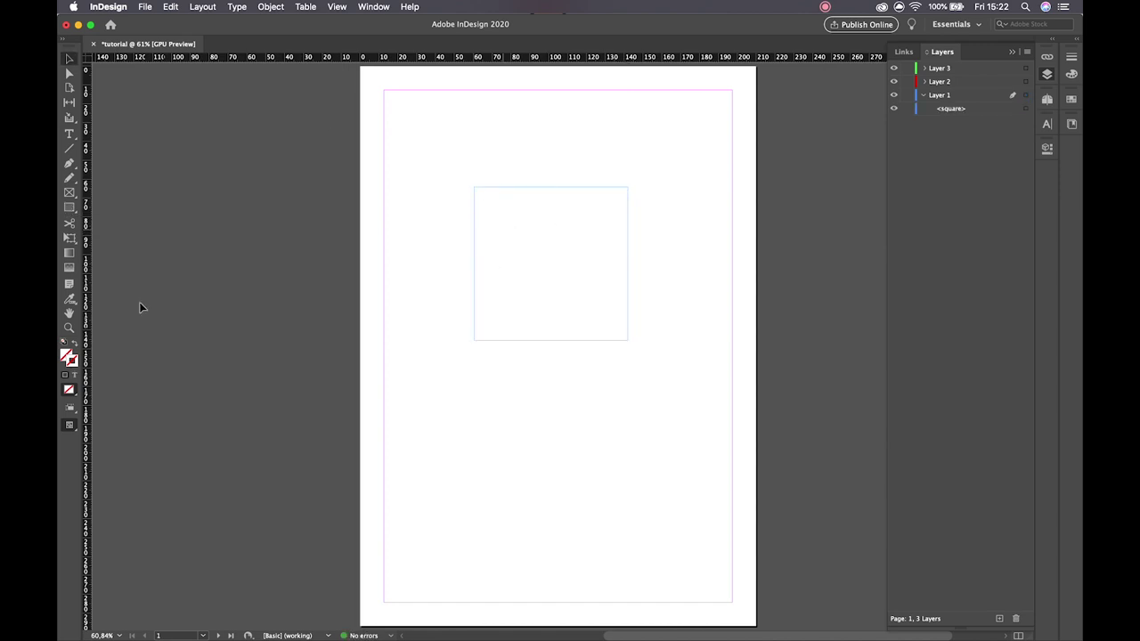
Fill the square with the teal colour 43b8b0 and leave its stroke empty.
double_click(69, 357)
left_click(523, 286)
left_click(710, 242)
left_click(522, 262)
left_click(495, 227)
key("slash")
double_click(67, 355)
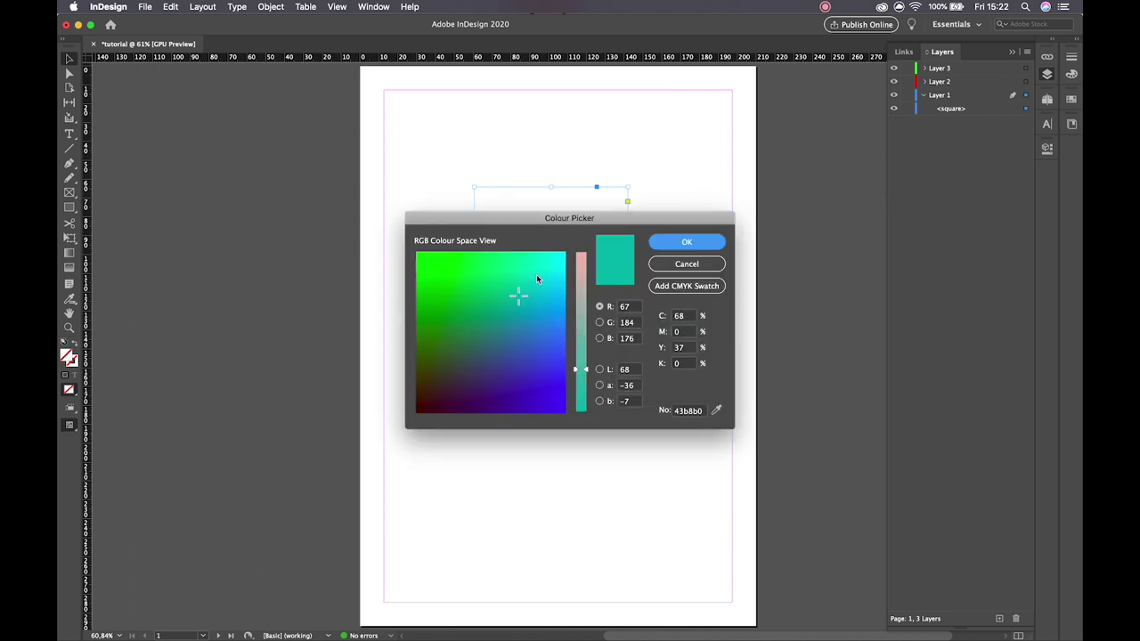
left_click(670, 240)
Move and enlarge the teal square to a shape about 114 by 147 mm, starting just below the top margin.
left_click_drag(484, 166, 570, 172)
left_click_drag(519, 116, 485, 100)
left_click_drag(484, 271, 459, 335)
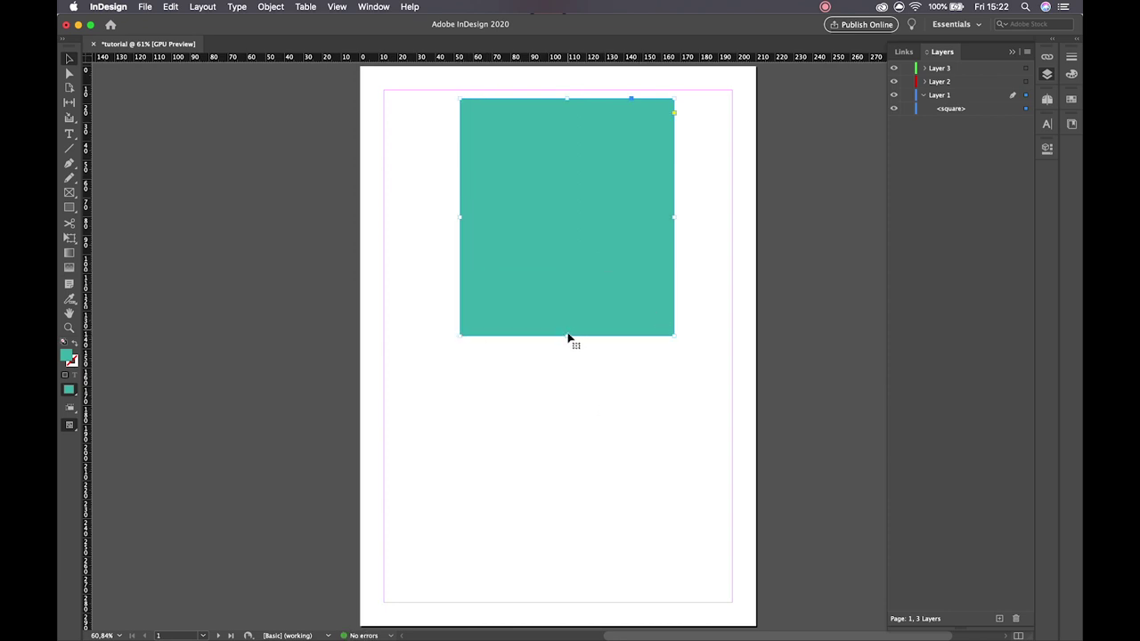
left_click_drag(567, 336, 568, 375)
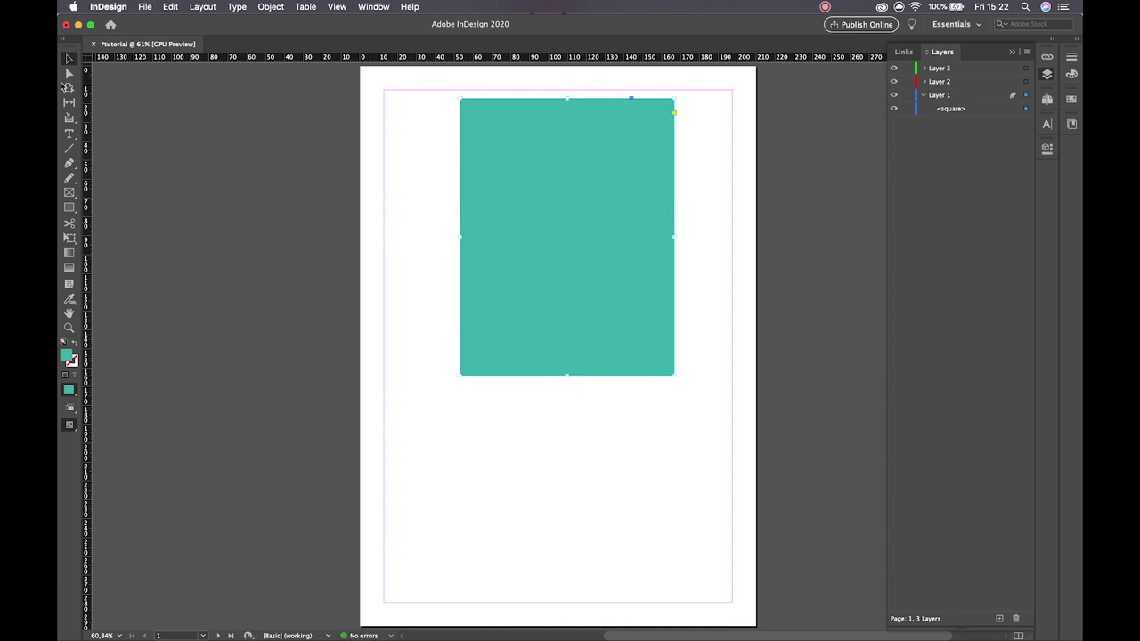
Distort the teal shape with the Direct Selection tool by moving three of its corner points, and delete the shape.
left_click(69, 76)
left_click(461, 104)
left_click_drag(460, 100, 505, 143)
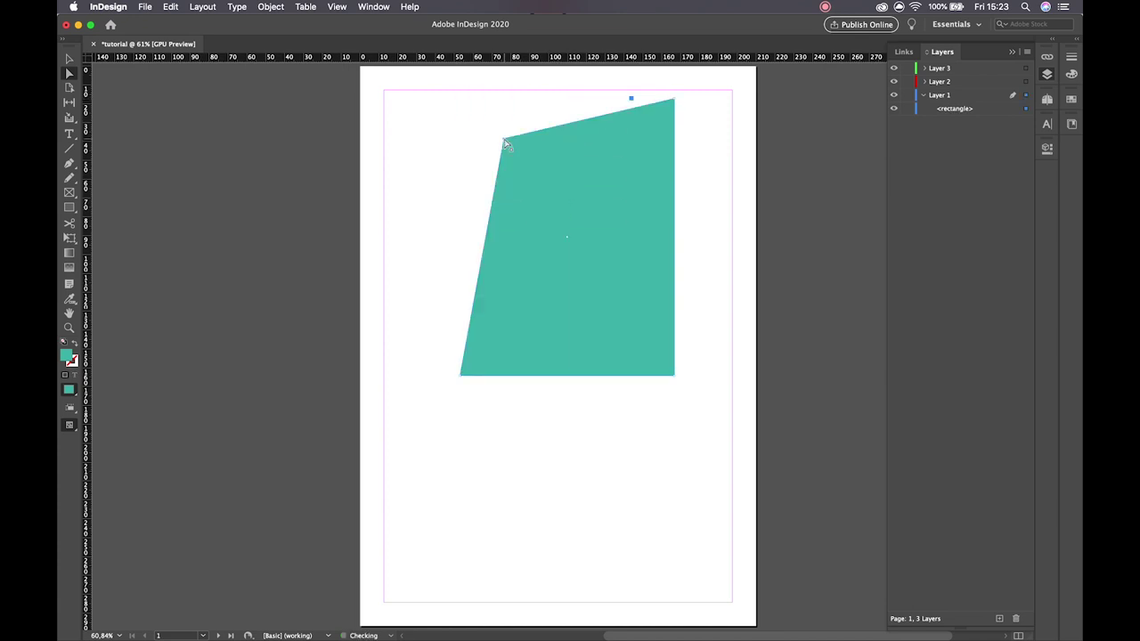
left_click_drag(674, 99, 609, 282)
left_click_drag(462, 375, 428, 361)
key("Delete")
key("v")
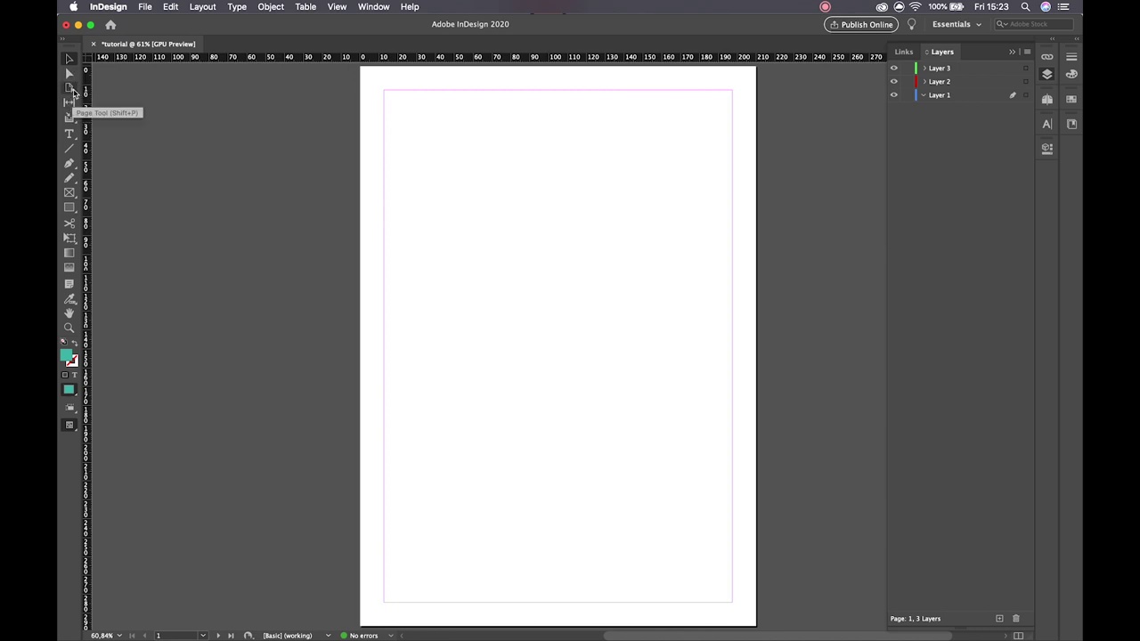
Draw a text frame about 151 by 152 mm in the page's upper half and show the character settings.
left_click(70, 134)
left_click_drag(411, 111, 694, 397)
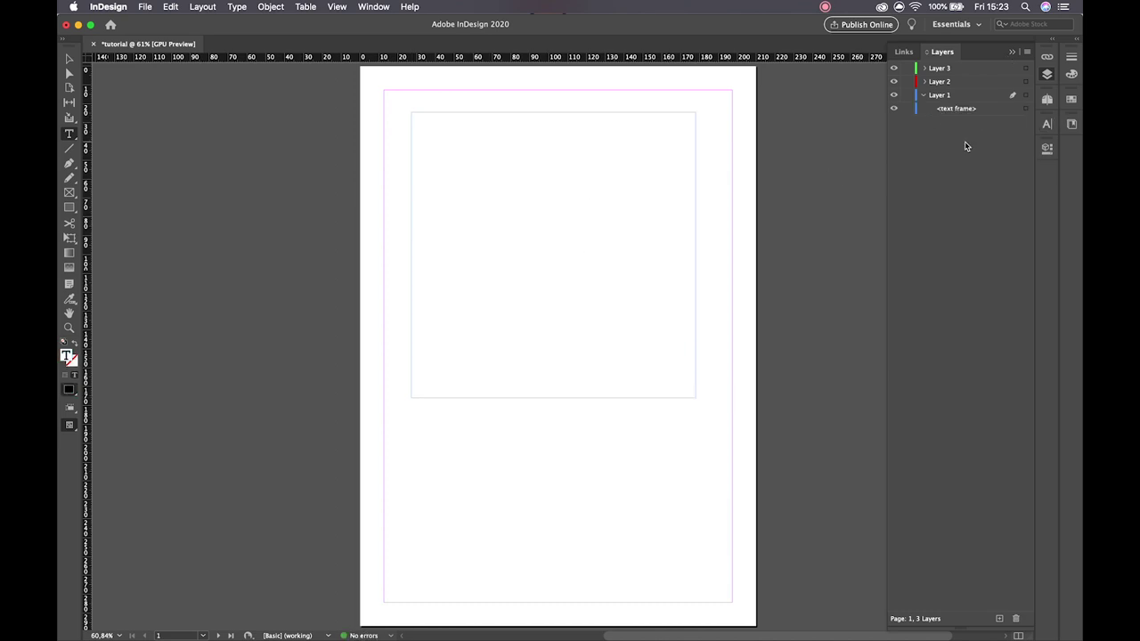
left_click(1047, 125)
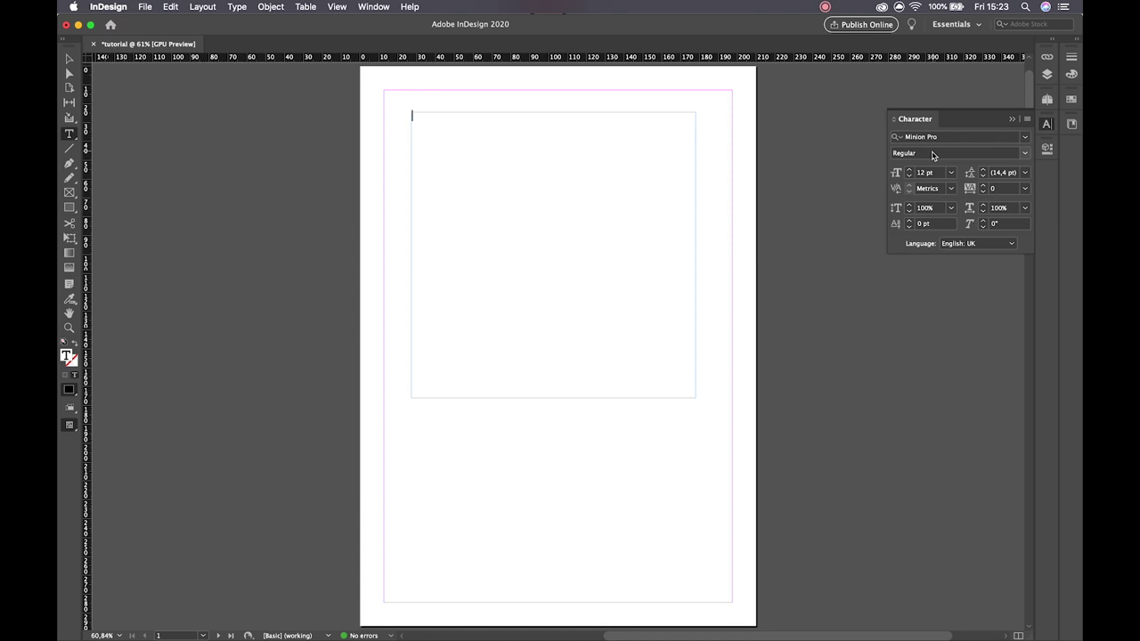
Set the font size to 20 pt and enter the word Example in the frame.
left_click(909, 170)
left_click(909, 170)
left_click(909, 170)
left_click(909, 170)
left_click(909, 170)
left_click(908, 170)
type("Example")
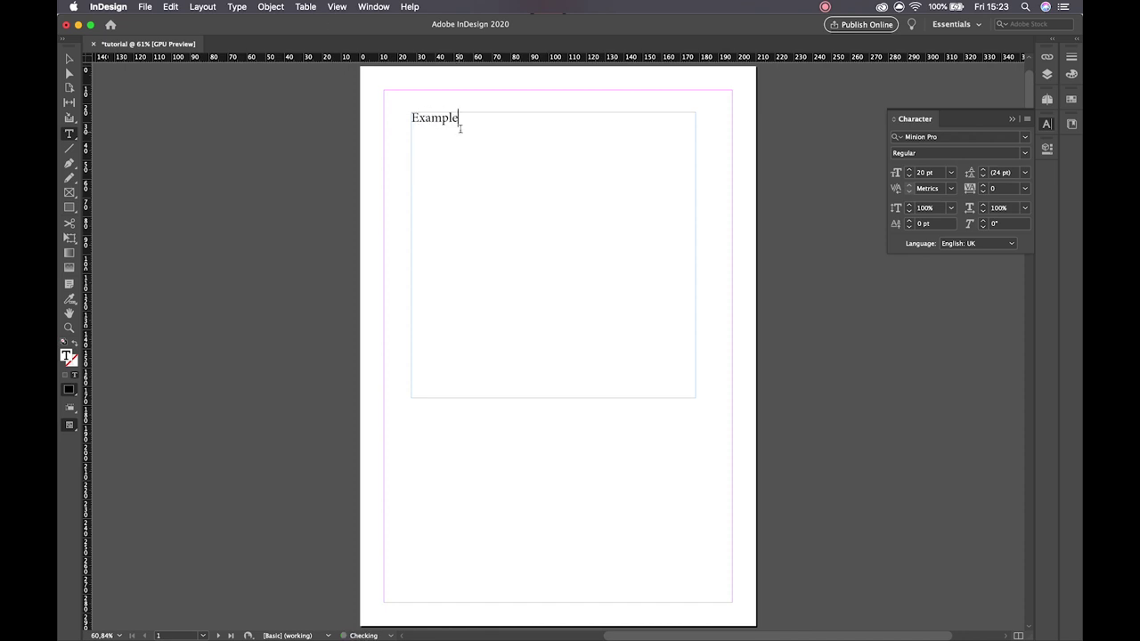
Select the word Example and enlarge its font size to 80 pt.
left_click_drag(472, 120, 351, 115)
left_click(909, 170)
left_click(909, 169)
left_click(949, 172)
left_click(932, 356)
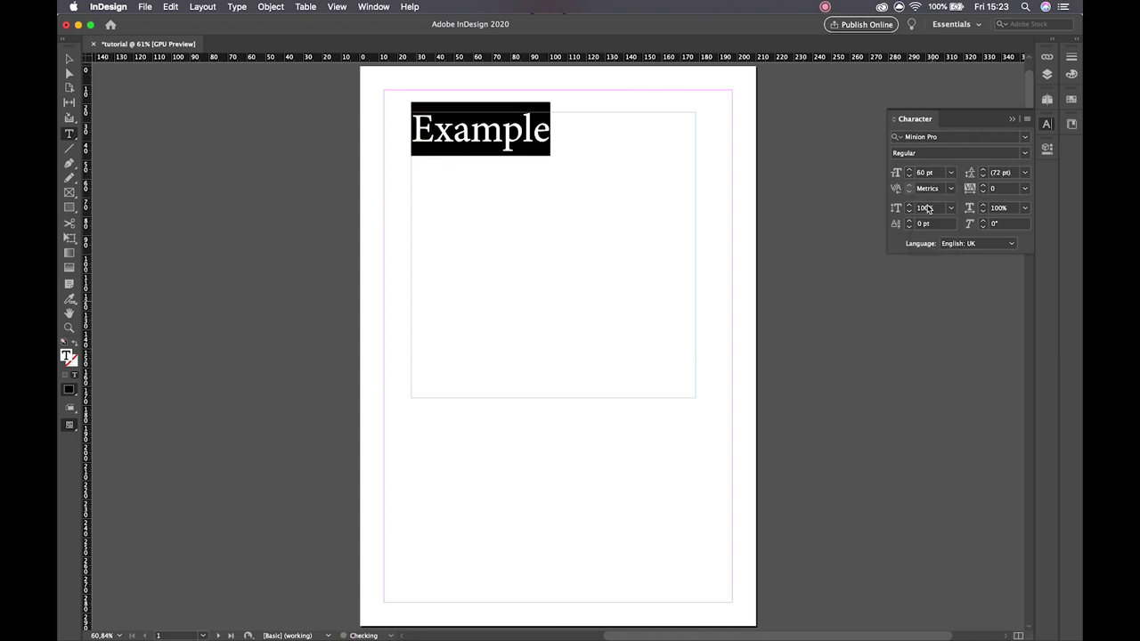
left_click(910, 172)
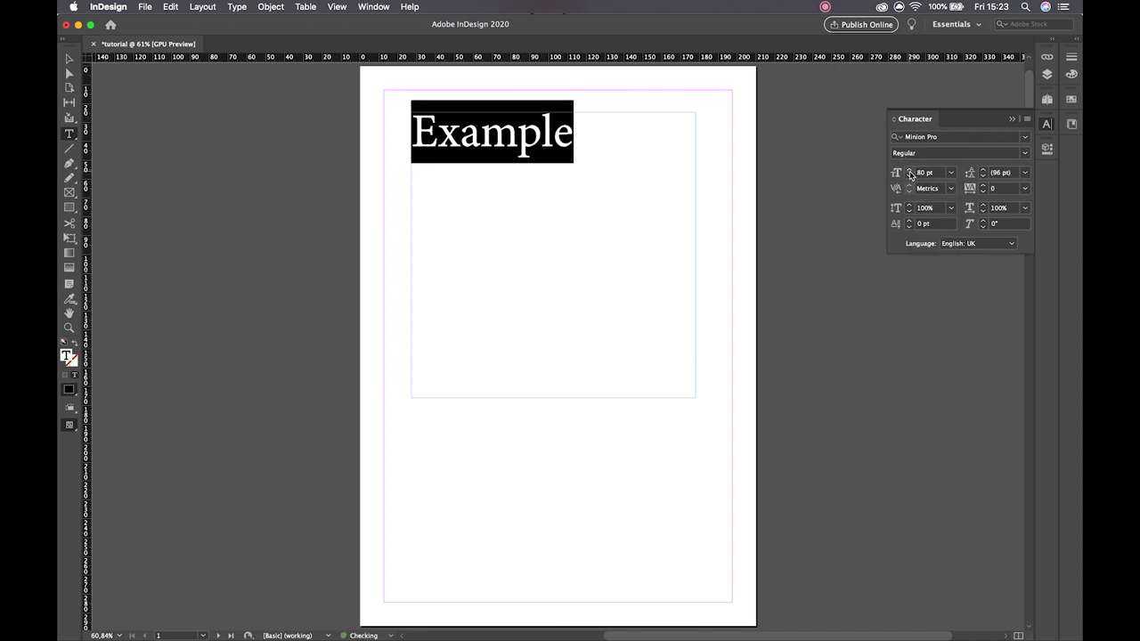
left_click(910, 173)
left_click(909, 178)
left_click(909, 171)
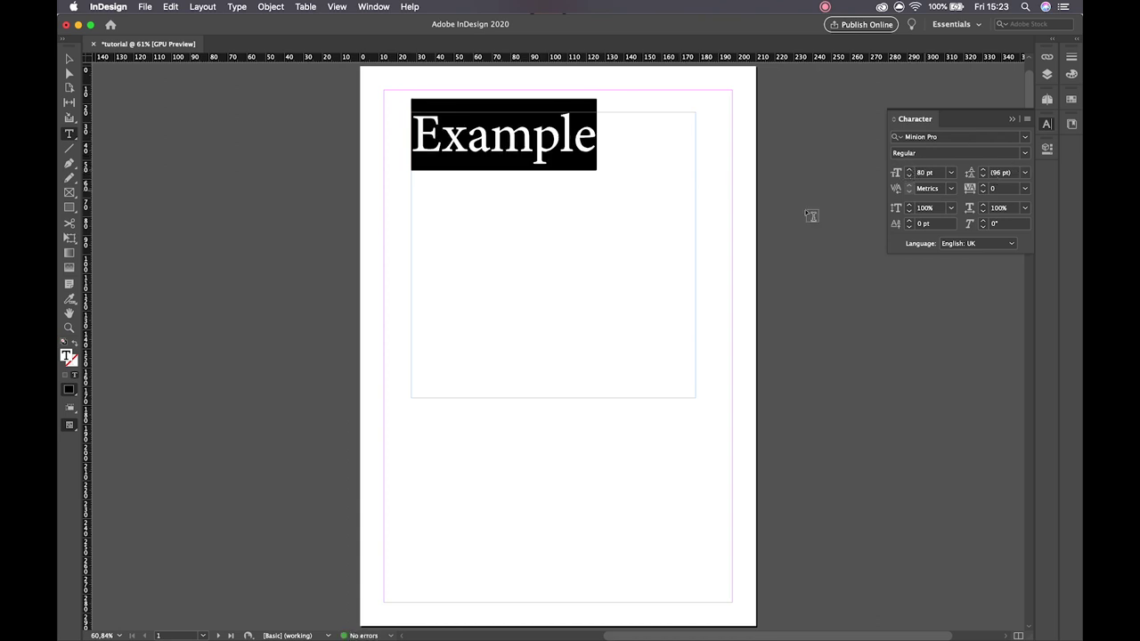
Add a second line reading HHHH below the word Example.
left_click(593, 134)
key("Return")
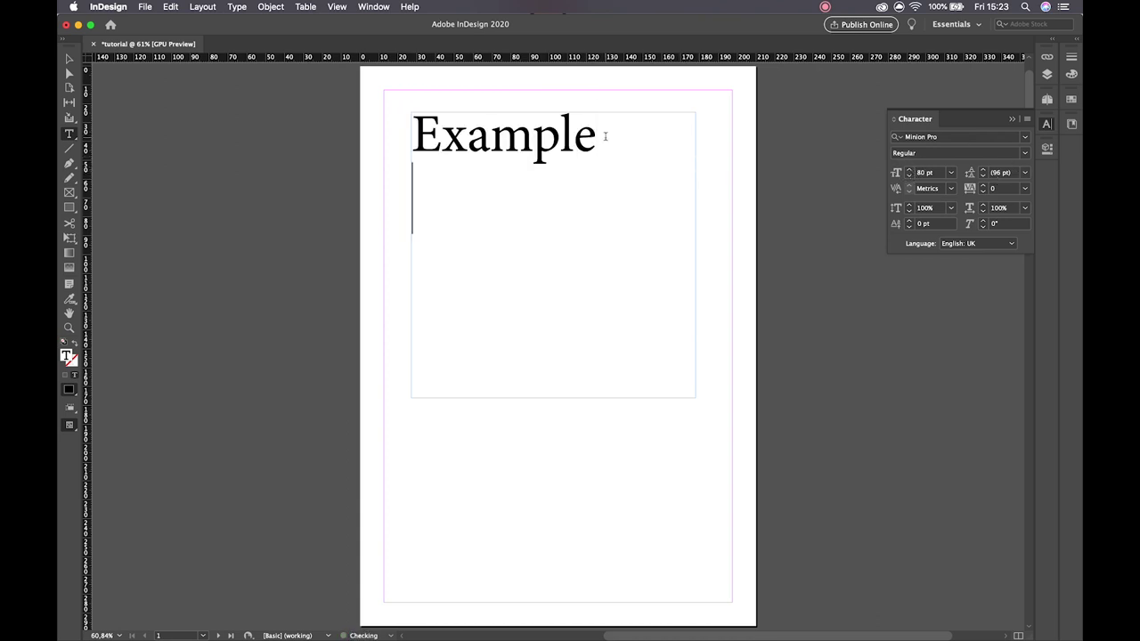
type("HHHH")
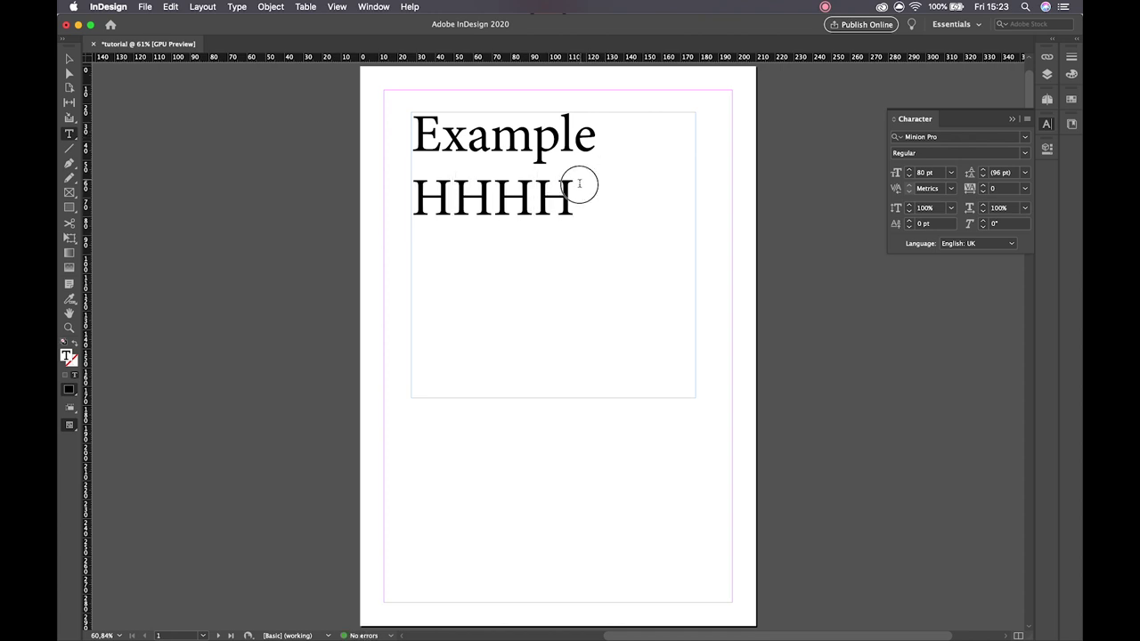
Try 24 pt leading on both text lines and return the leading to Auto.
left_click_drag(579, 184, 467, 108)
left_click(579, 198)
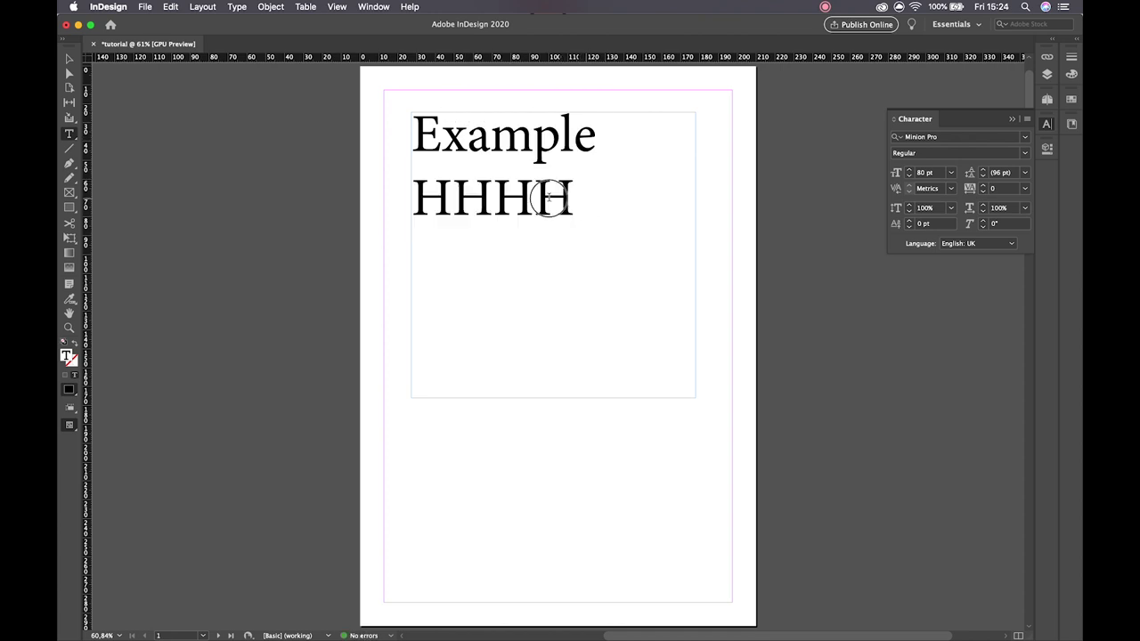
left_click_drag(580, 218, 374, 117)
left_click(1024, 172)
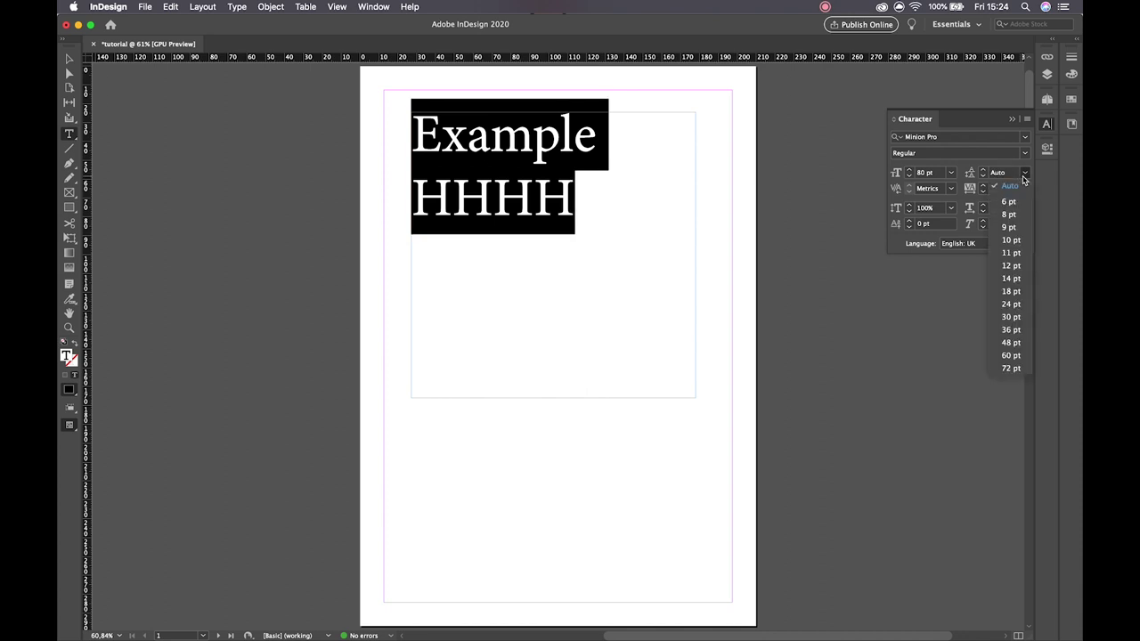
left_click(1014, 308)
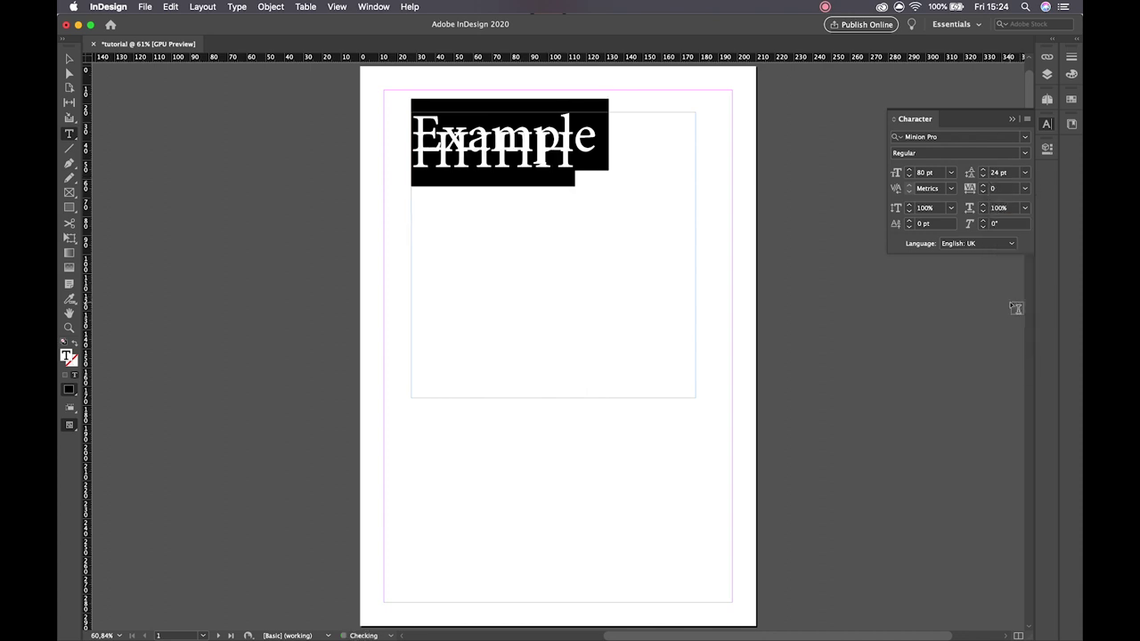
left_click(1024, 172)
left_click(1008, 186)
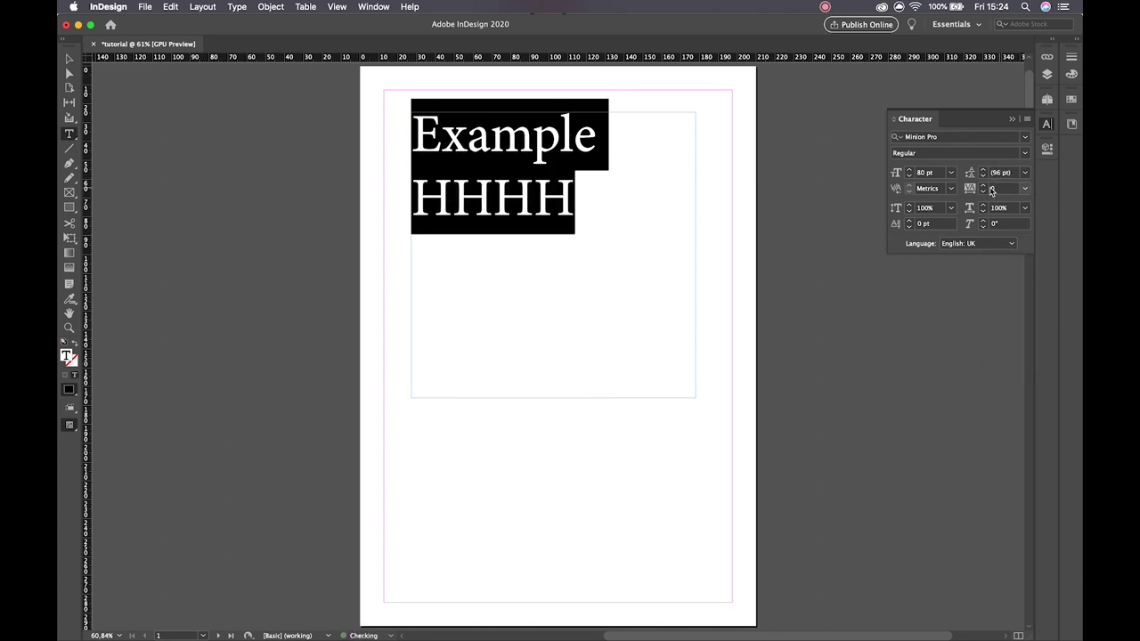
Try a preset tracking value on both text lines, reset tracking to 0, and place the cursor after the first H.
left_click(1025, 188)
left_click(1012, 202)
left_click(1024, 188)
left_click(1005, 283)
left_click(453, 192)
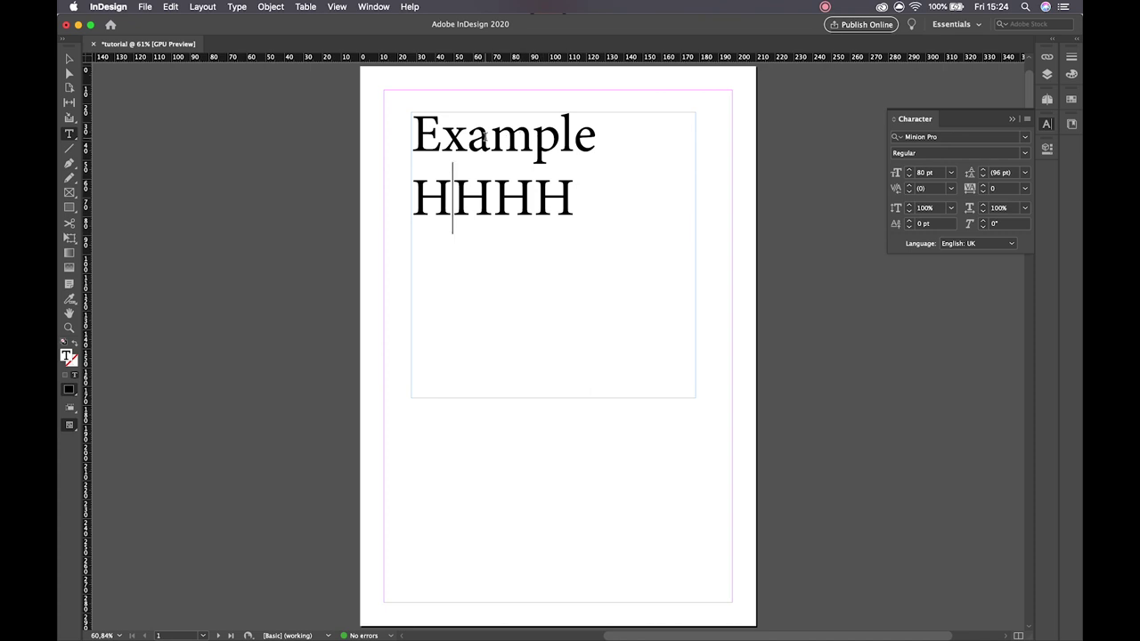
Vary the tracking of the letter m in Example, tightening it to -75 and loosening it again.
left_click_drag(492, 138, 532, 138)
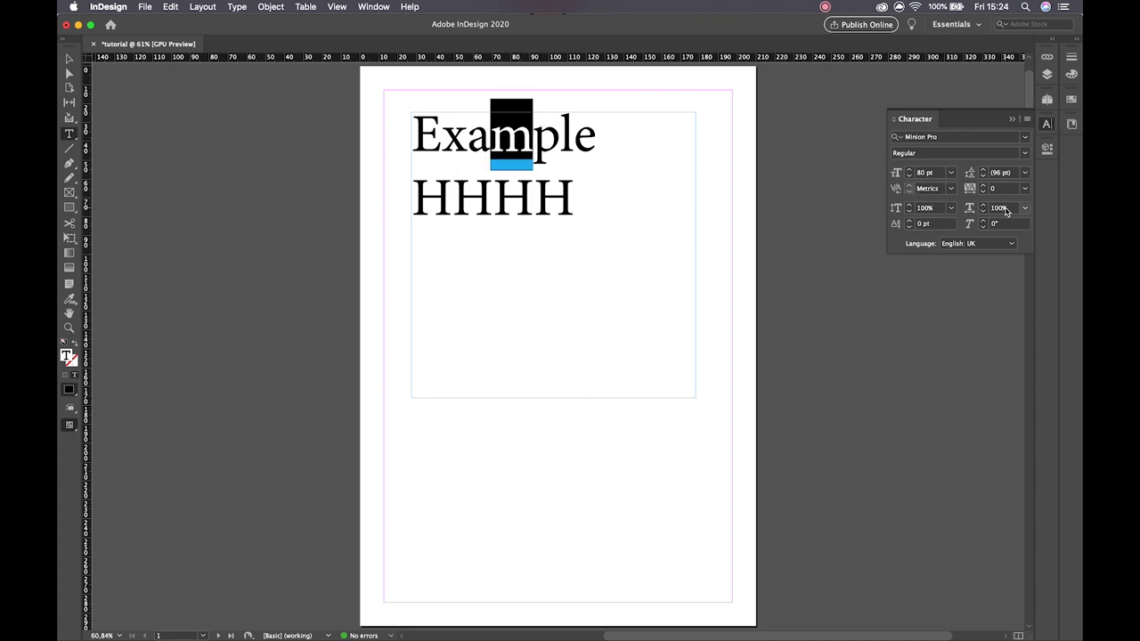
left_click(983, 185)
left_click(983, 185)
left_click(983, 185)
left_click(983, 192)
left_click(983, 192)
left_click(983, 192)
left_click(983, 192)
left_click(983, 192)
left_click(983, 192)
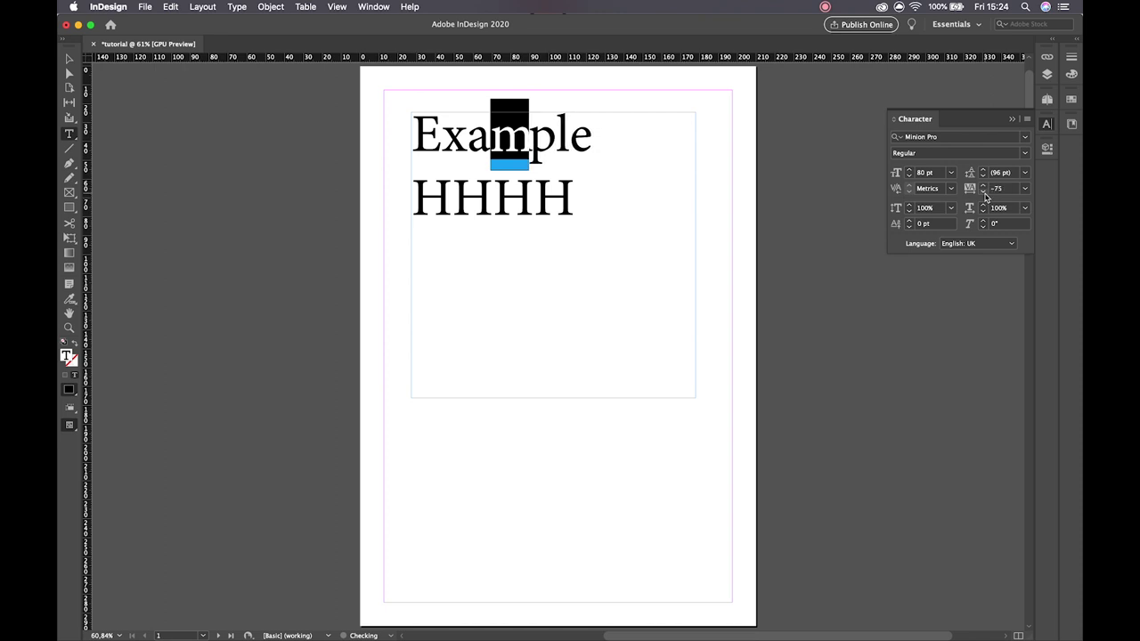
left_click(983, 185)
left_click(983, 185)
left_click(983, 185)
Select both text lines and display their properties.
left_click_drag(570, 197, 388, 159)
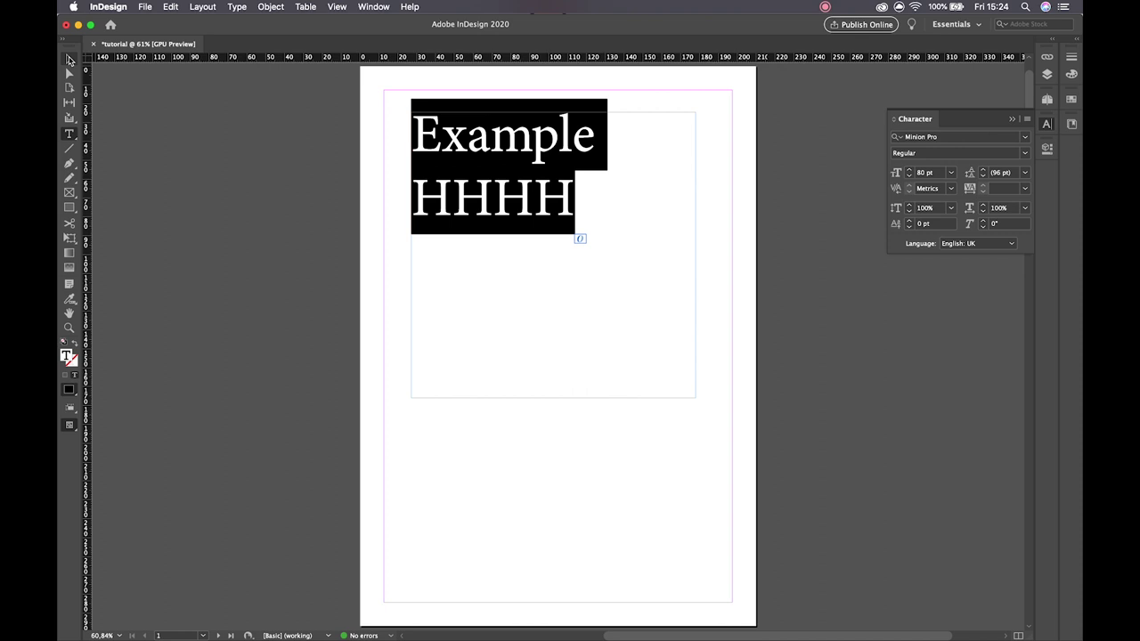
left_click(372, 7)
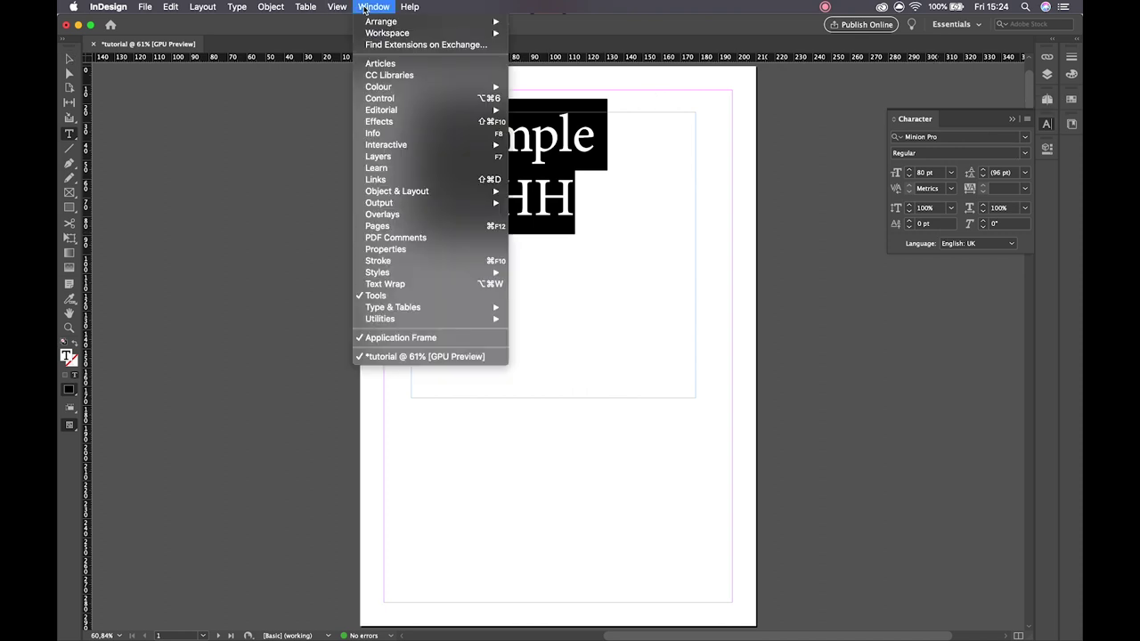
left_click(407, 250)
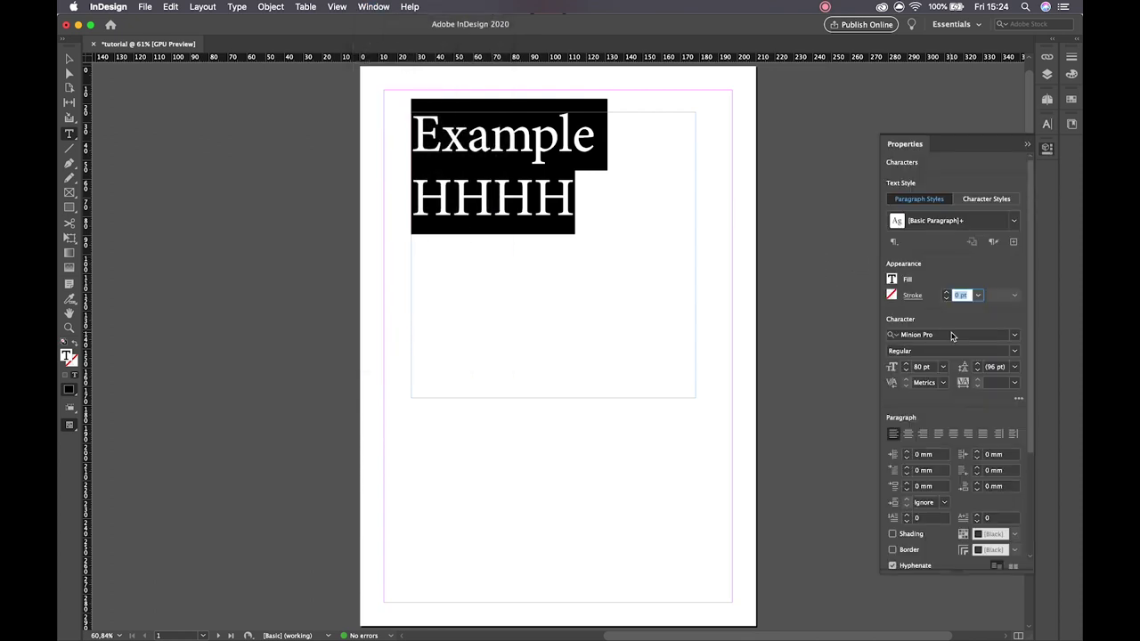
Try centred, right and justified alignments on both text lines, return to left alignment, and leave text editing.
left_click(907, 434)
left_click(922, 433)
left_click(937, 433)
left_click(982, 433)
left_click(893, 434)
key("Escape")
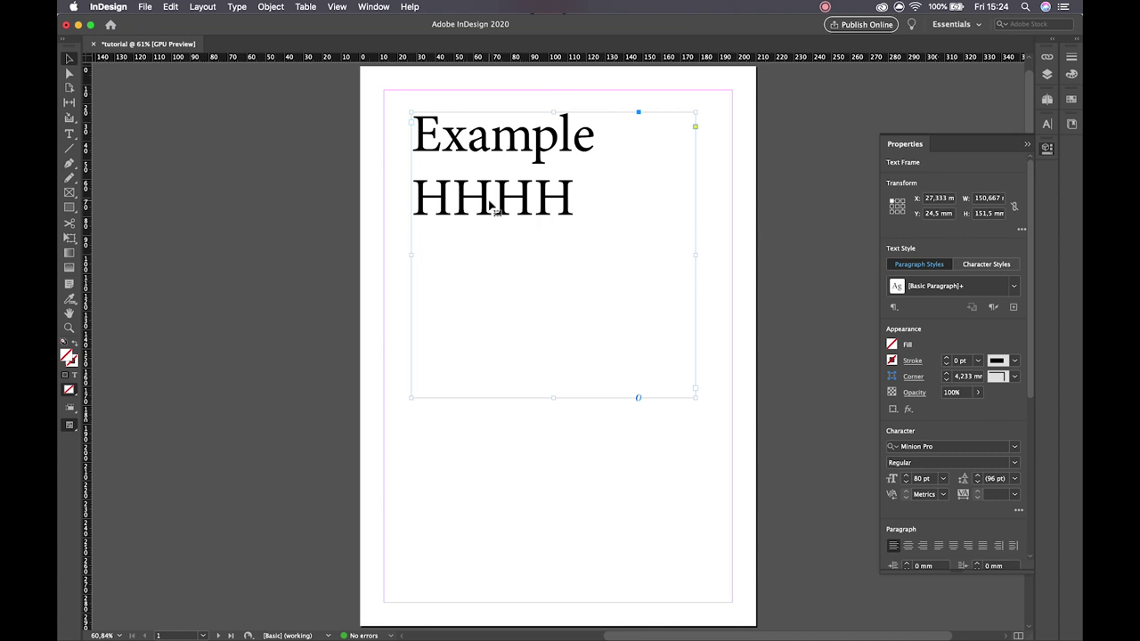
Replace the text frame with a horizontal line about 138 mm long near the page top, with a 20 pt teal stroke.
key("BackSpace")
left_click(69, 147)
left_click_drag(417, 151, 681, 151)
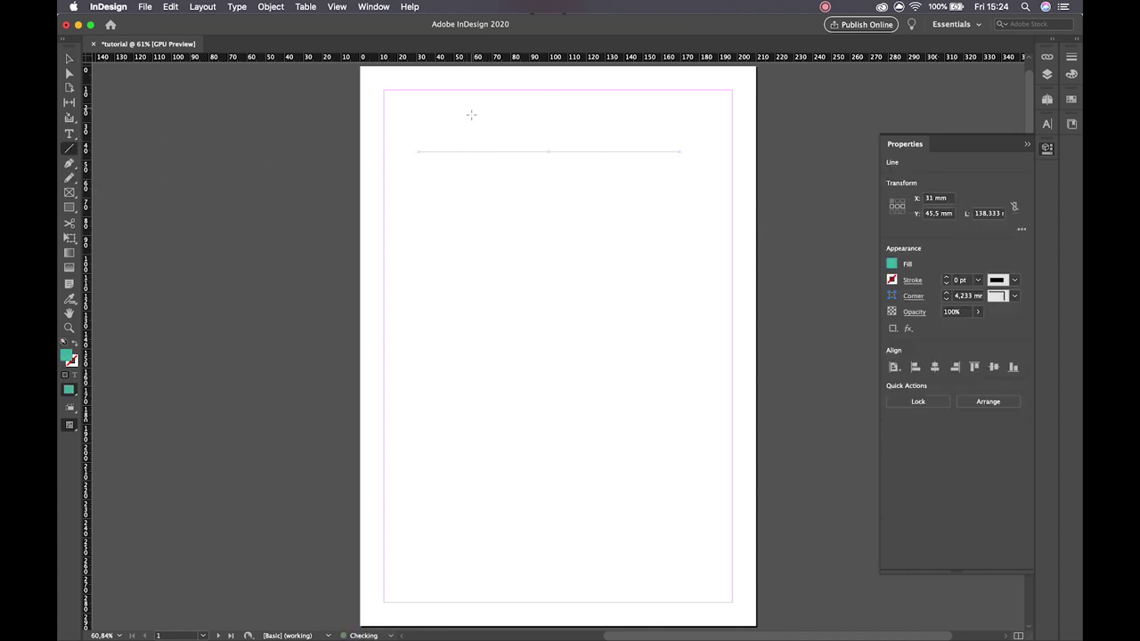
left_click(75, 344)
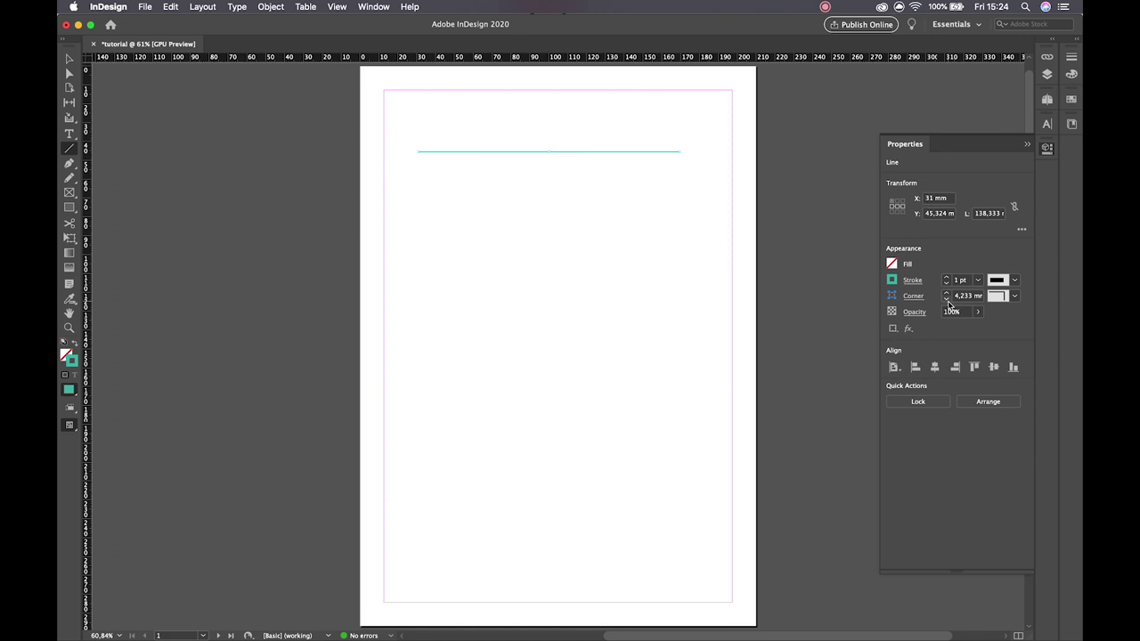
left_click_drag(948, 276, 948, 284)
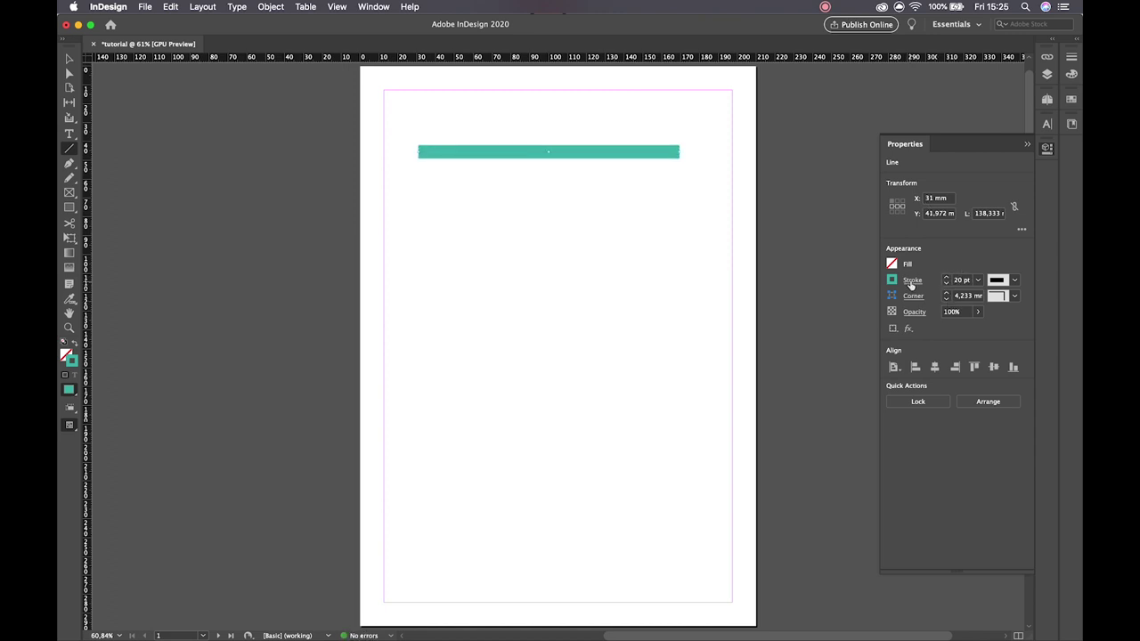
Open the line's stroke options, try the round and projecting caps, and return to the butt cap.
left_click(909, 280)
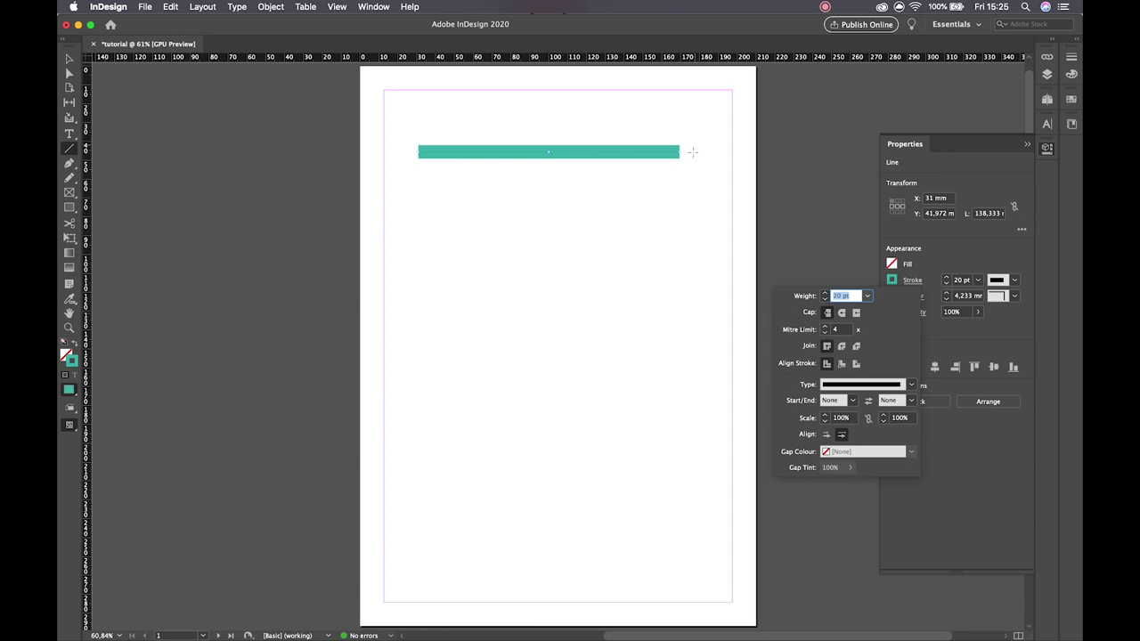
left_click(842, 312)
left_click(854, 314)
left_click(827, 312)
Give the line's stroke a bevel join and align the stroke to the outside.
left_click(856, 345)
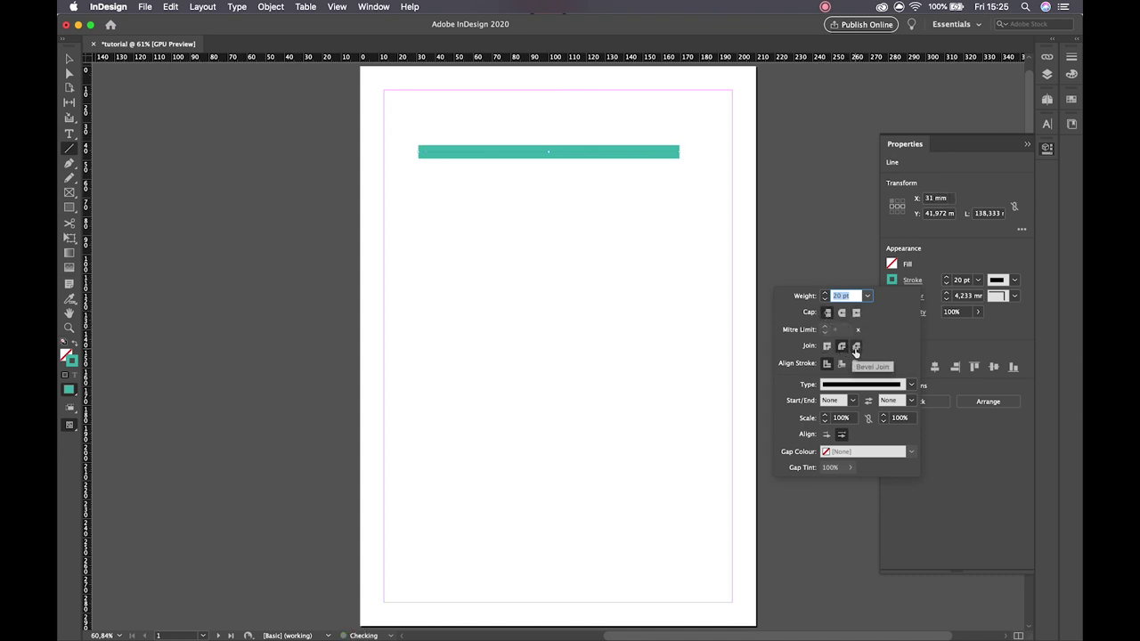
left_click(842, 364)
left_click(855, 364)
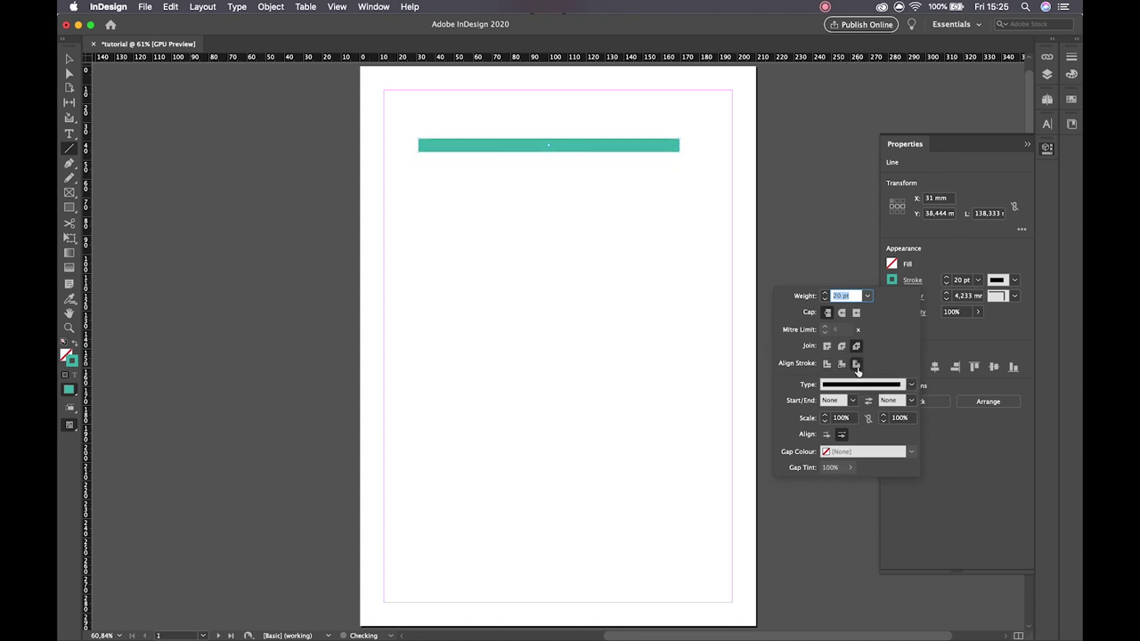
left_click(544, 111)
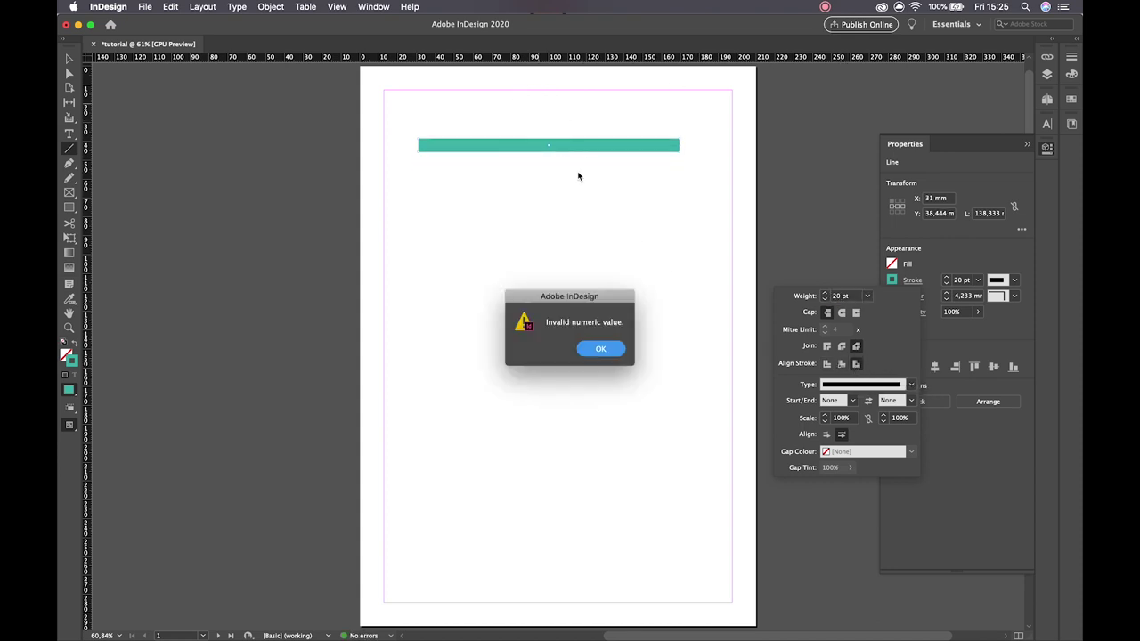
left_click(597, 349)
Delete the line and draw a rectangle about 71 by 76 mm with the teal 43b8b0 fill.
key("v")
key("Delete")
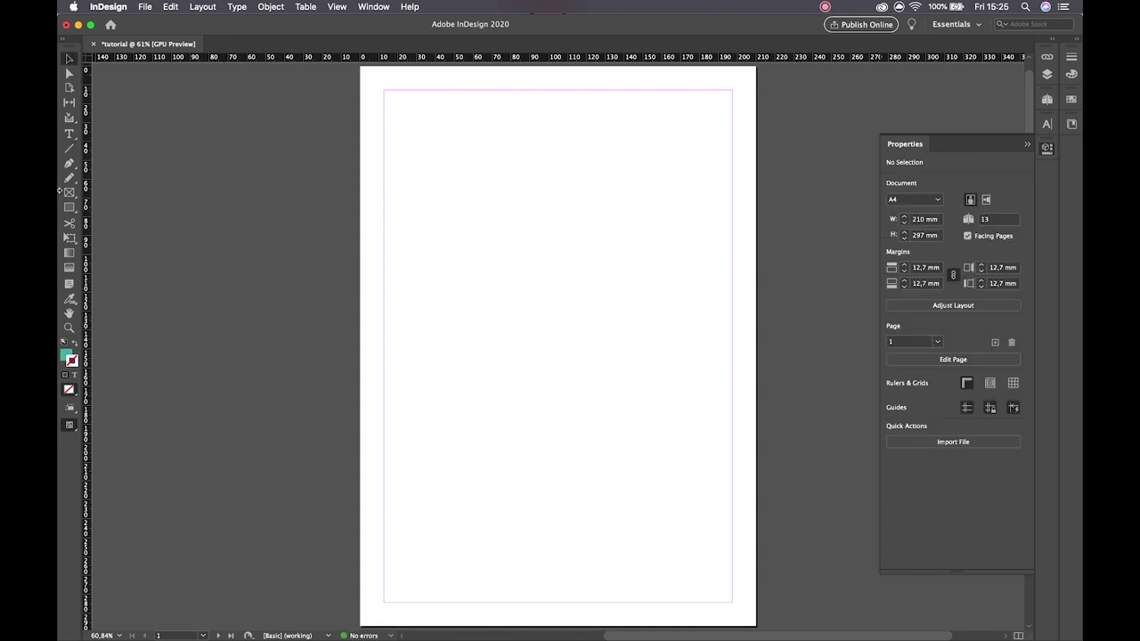
left_click(70, 207)
left_click_drag(454, 223, 587, 366)
key("v")
double_click(67, 356)
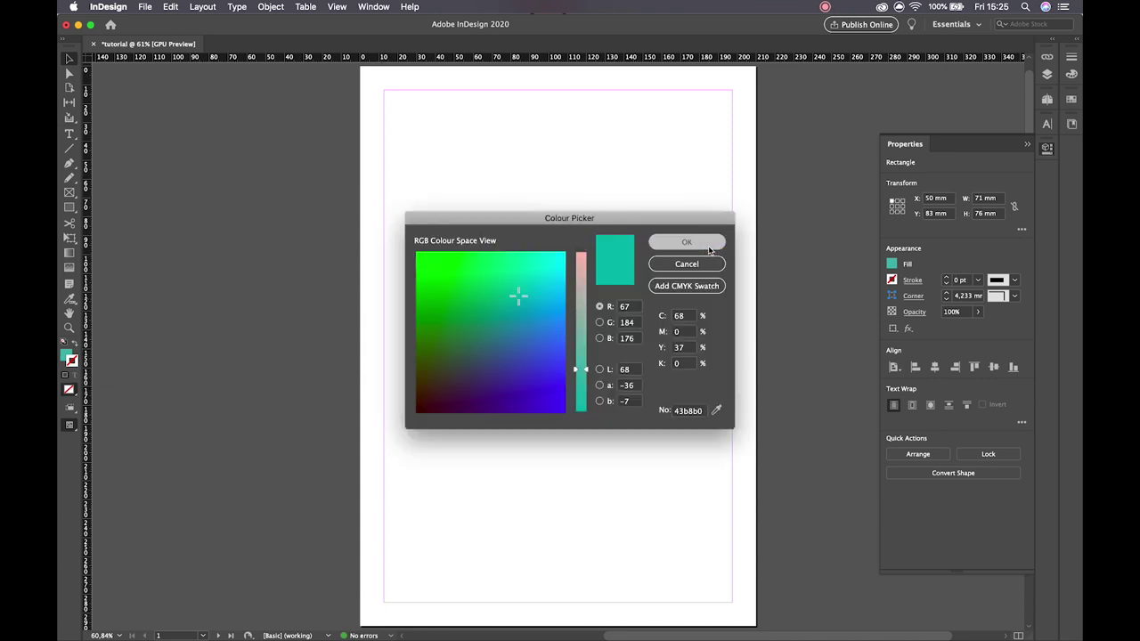
left_click(713, 242)
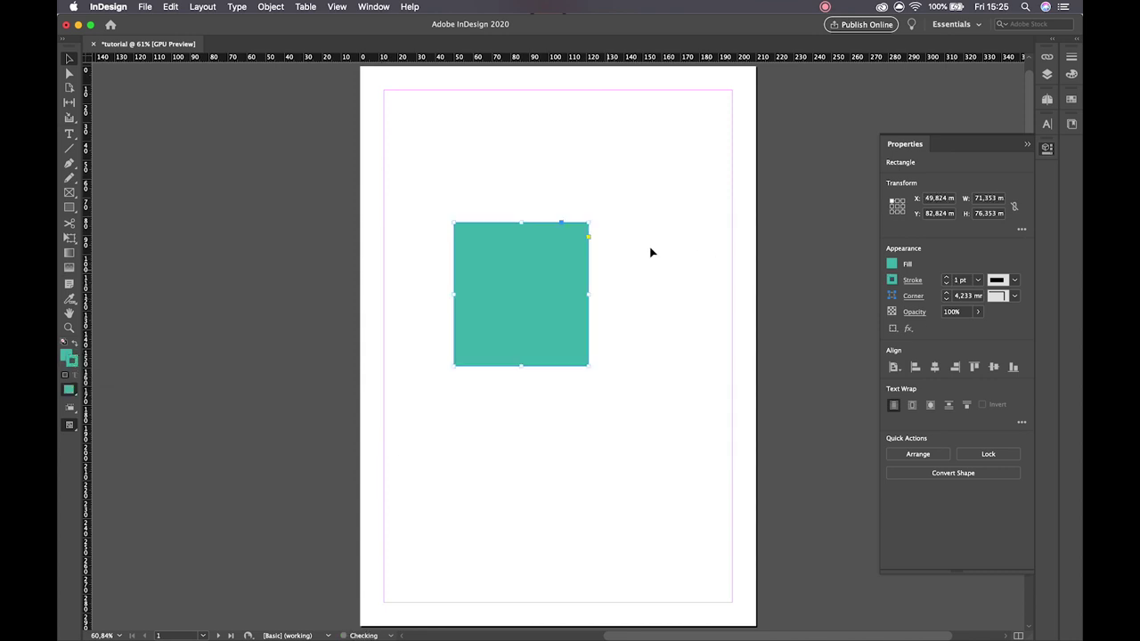
Give the rectangle a 10 pt stroke using the cyan swatch C=100 M=0 Y=0.
left_click(892, 280)
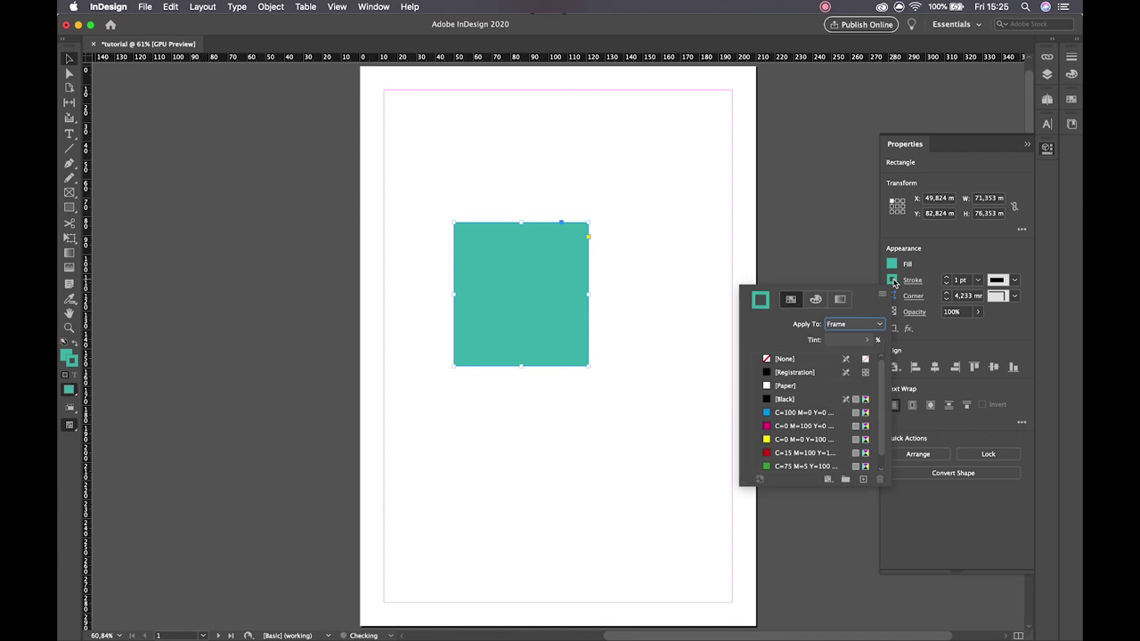
left_click(768, 412)
left_click(946, 277)
left_click(945, 277)
left_click(946, 277)
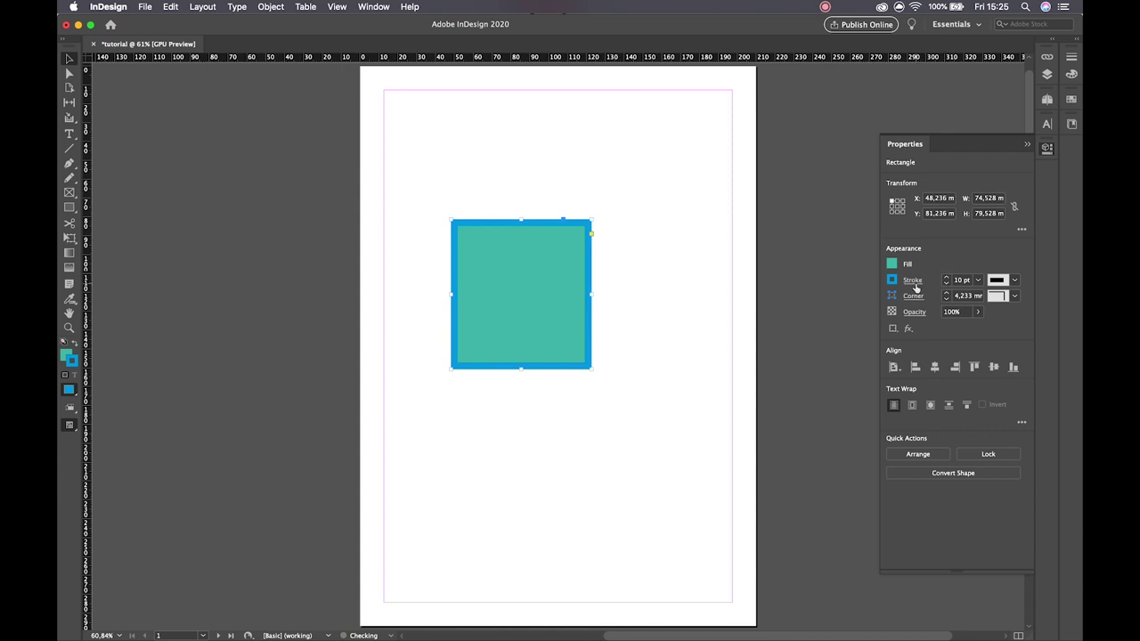
Compare the rectangle's stroke aligned inside and centred, and finish with the stroke aligned to the outside.
left_click(912, 280)
left_click(842, 364)
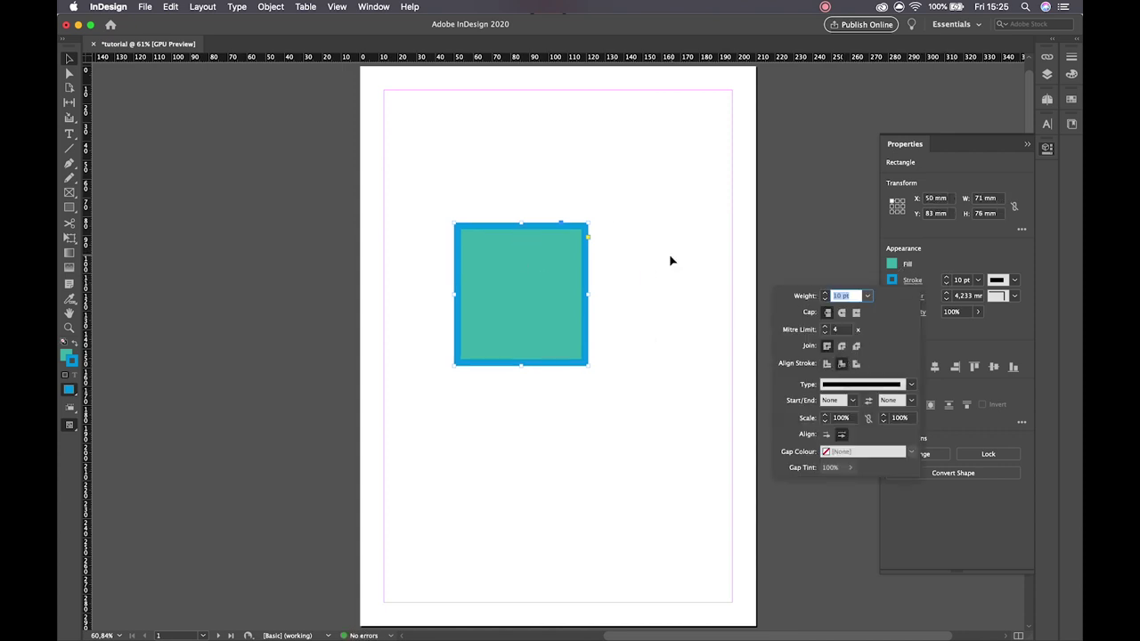
left_click(826, 364)
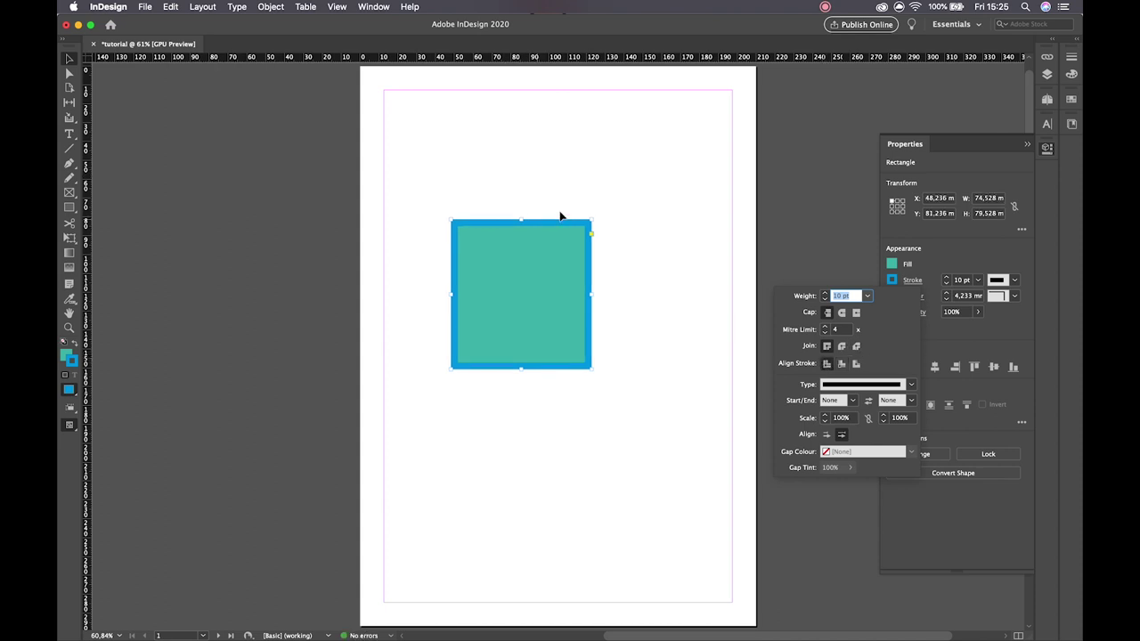
left_click(855, 364)
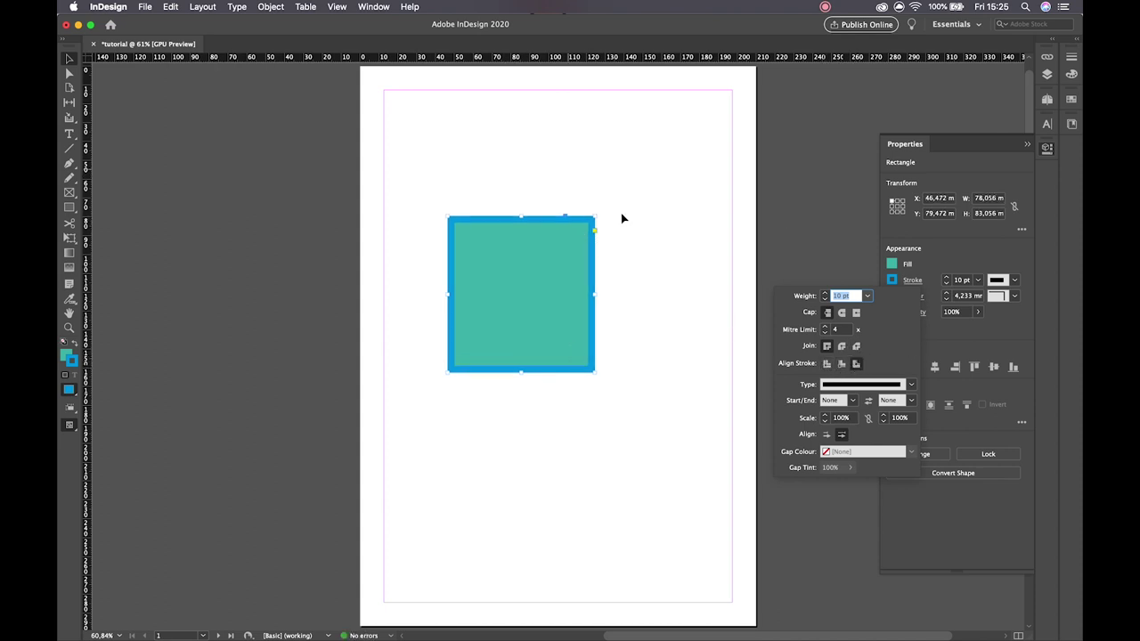
left_click(647, 341)
left_click(622, 200)
left_click(591, 249)
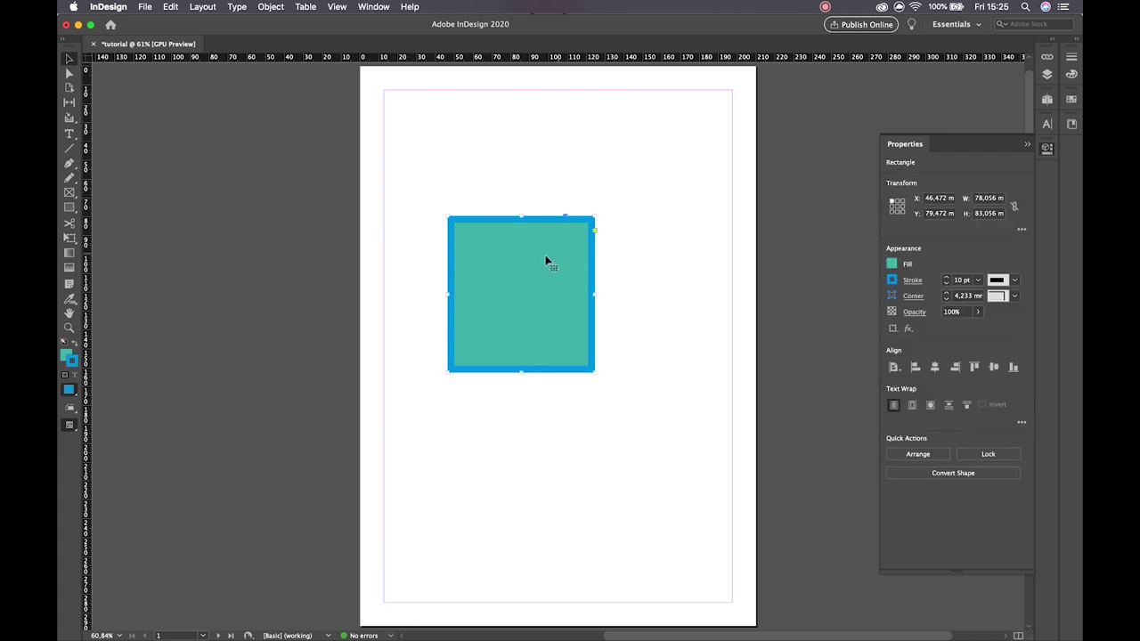
Change the rectangle's fill to white ffffff and add that colour as a CMYK swatch.
left_click(64, 355)
double_click(64, 355)
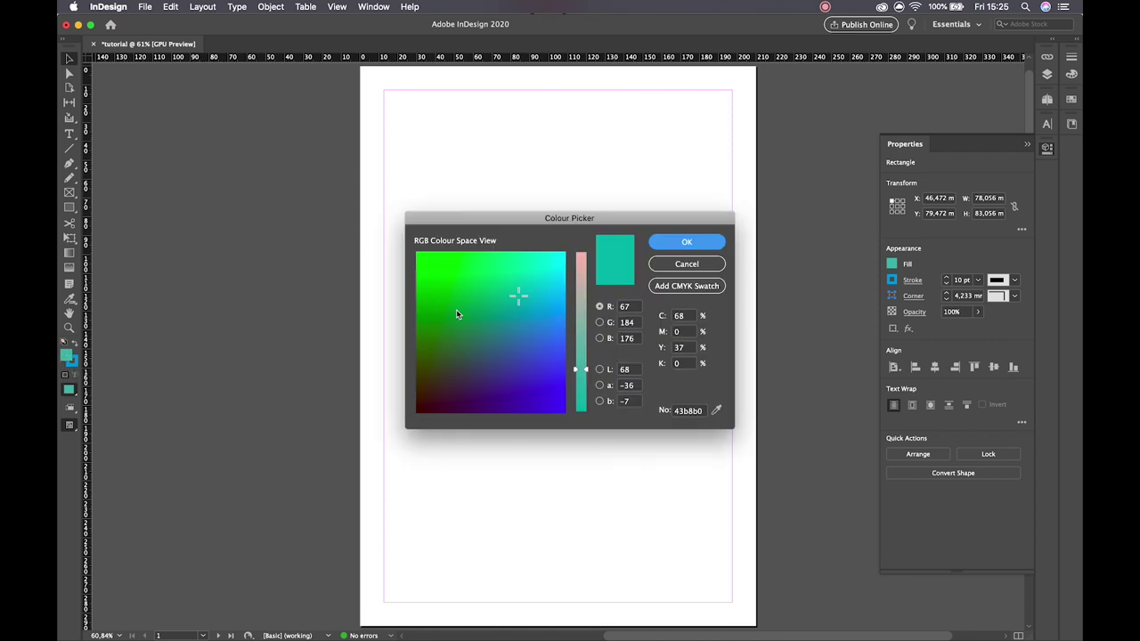
left_click_drag(543, 221, 547, 157)
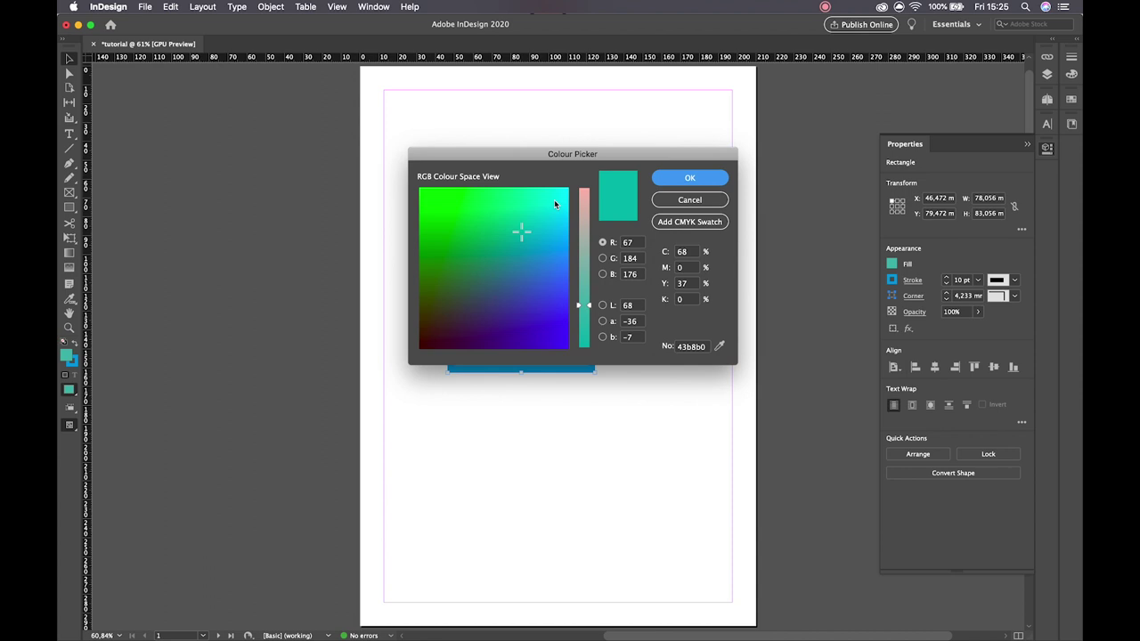
left_click(589, 307)
mouse_move(590, 306)
left_mouse_down()
mouse_move(582, 183)
mouse_move(570, 400)
mouse_move(584, 204)
mouse_move(583, 288)
left_mouse_up()
left_click_drag(576, 345, 585, 172)
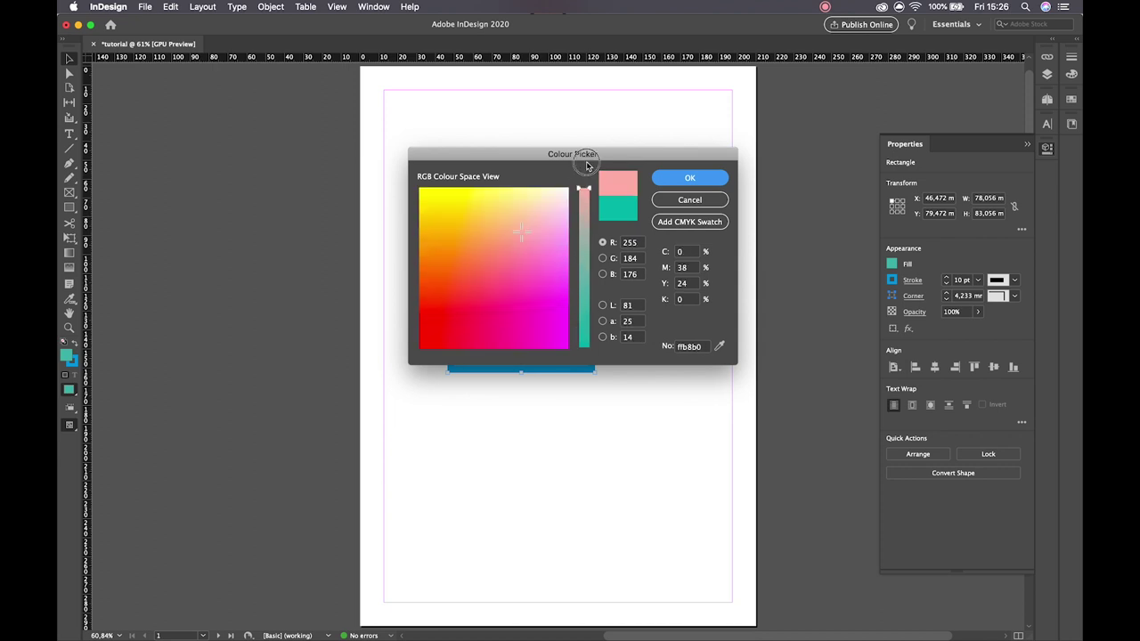
left_click_drag(549, 247, 573, 172)
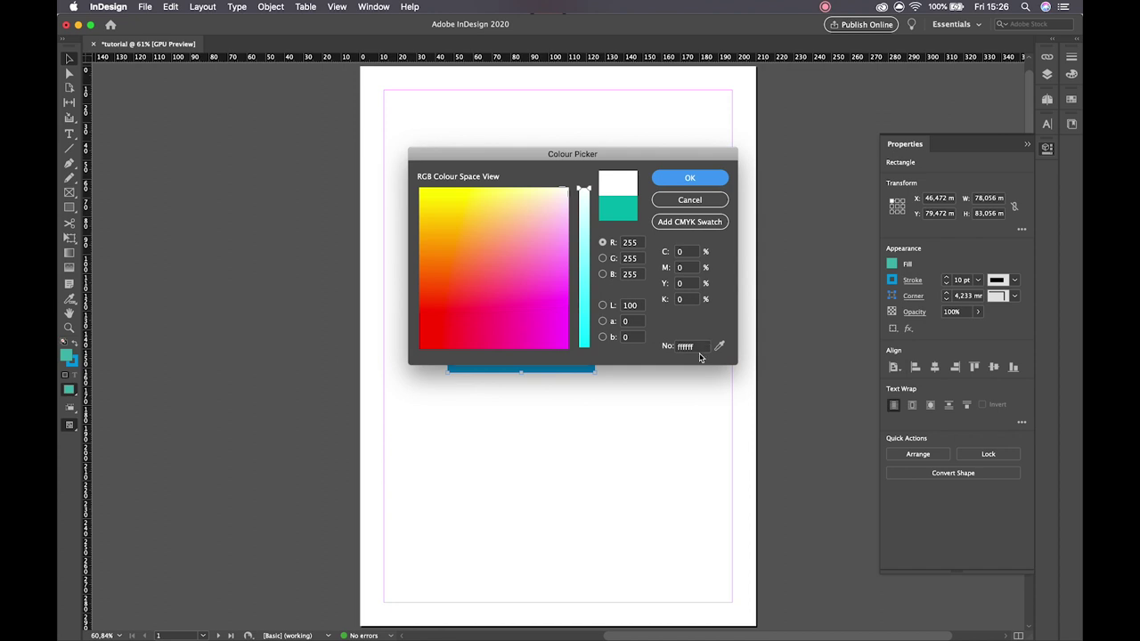
left_click(698, 229)
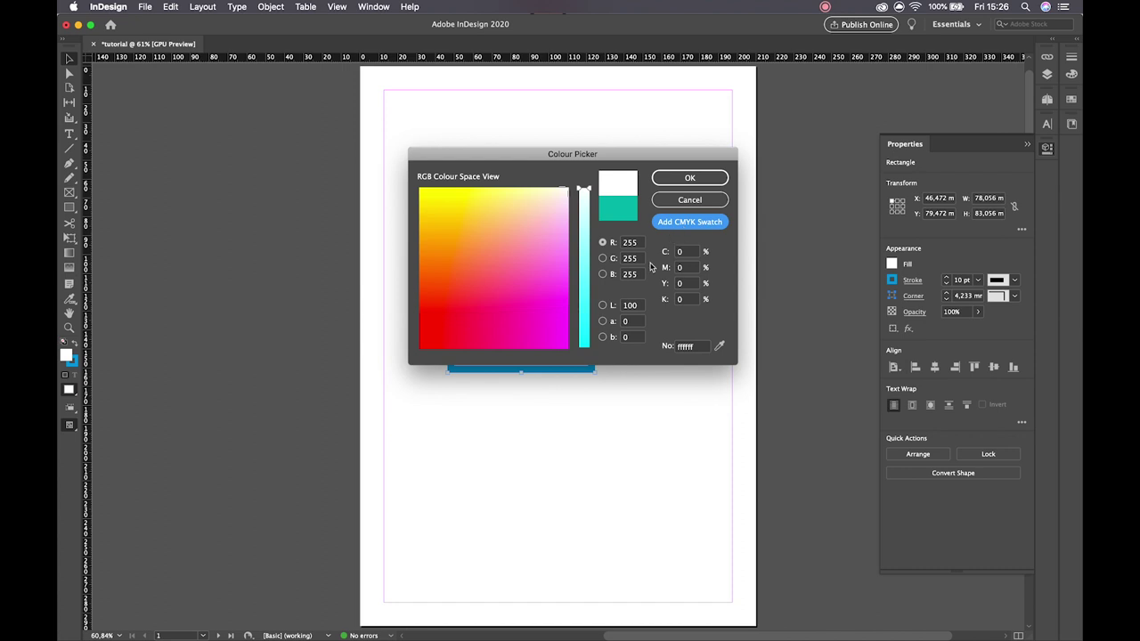
left_click(679, 201)
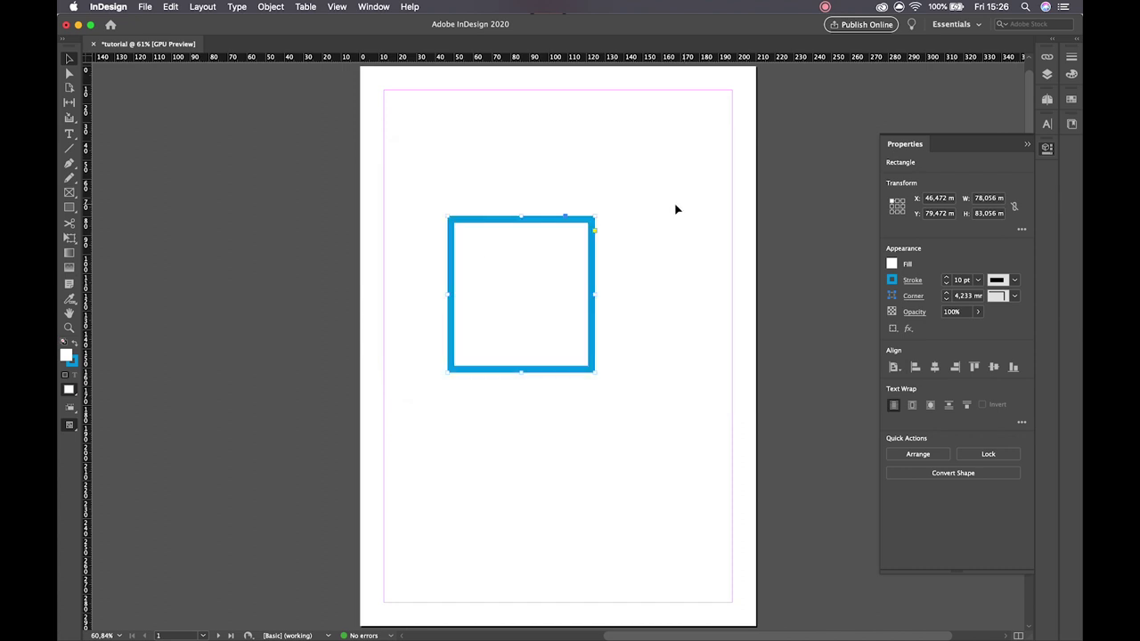
Clear the selection to view the white-filled rectangle, and delete it from the page.
left_click(335, 234)
left_click(417, 183)
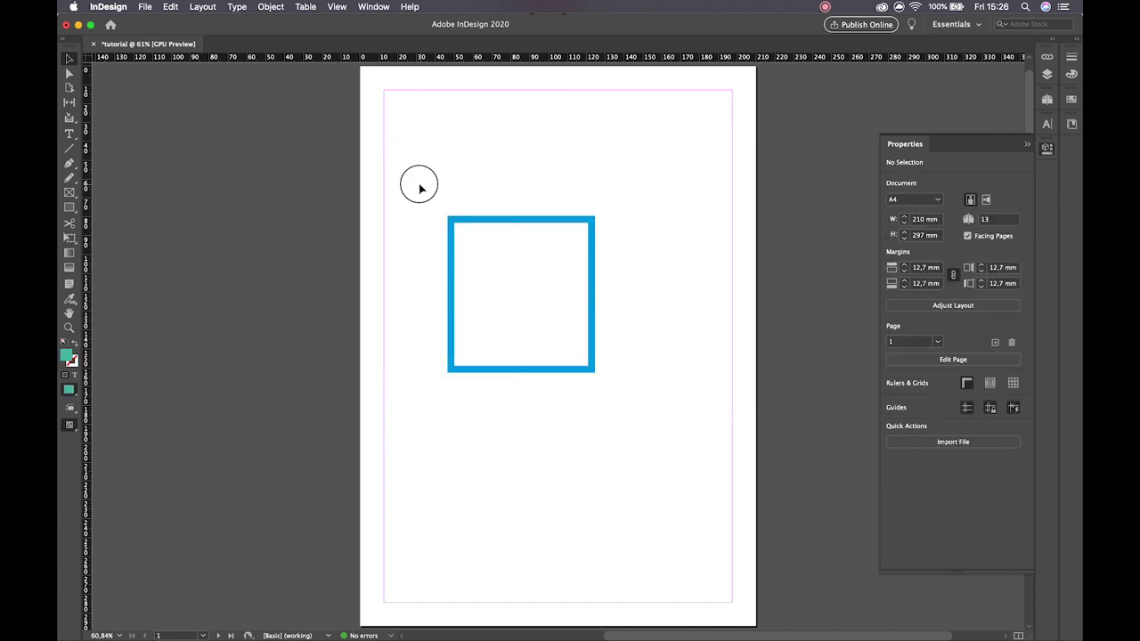
left_click(525, 290)
left_click(338, 245)
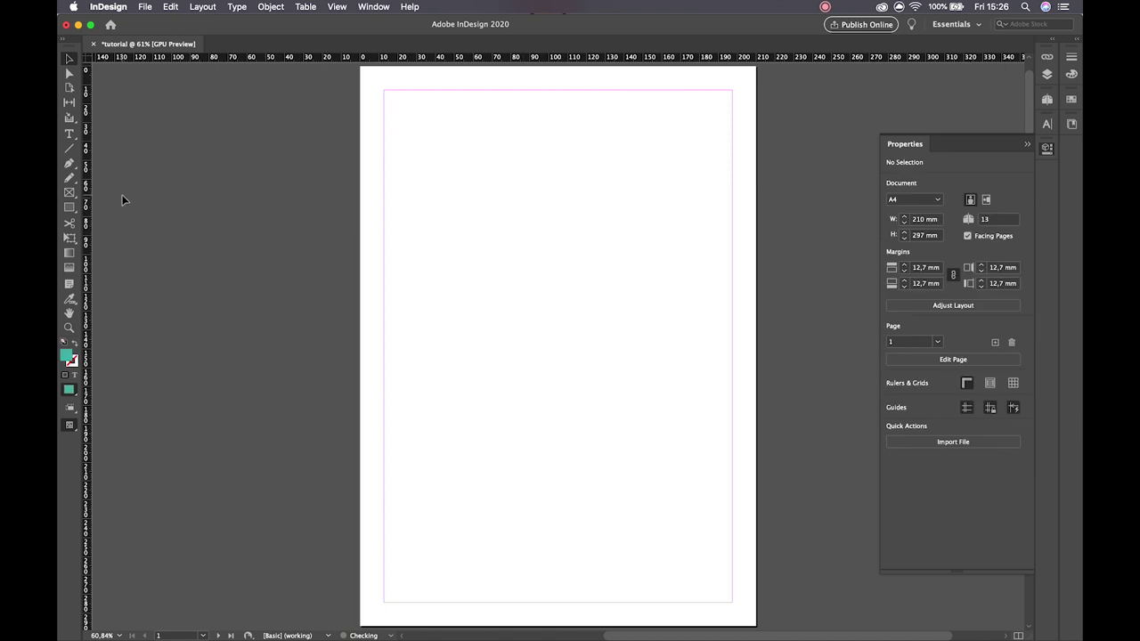
Draw a closed teal Pen tool shape about 81 by 70 mm, with a curved upper edge and straight lower sides.
left_click(68, 163)
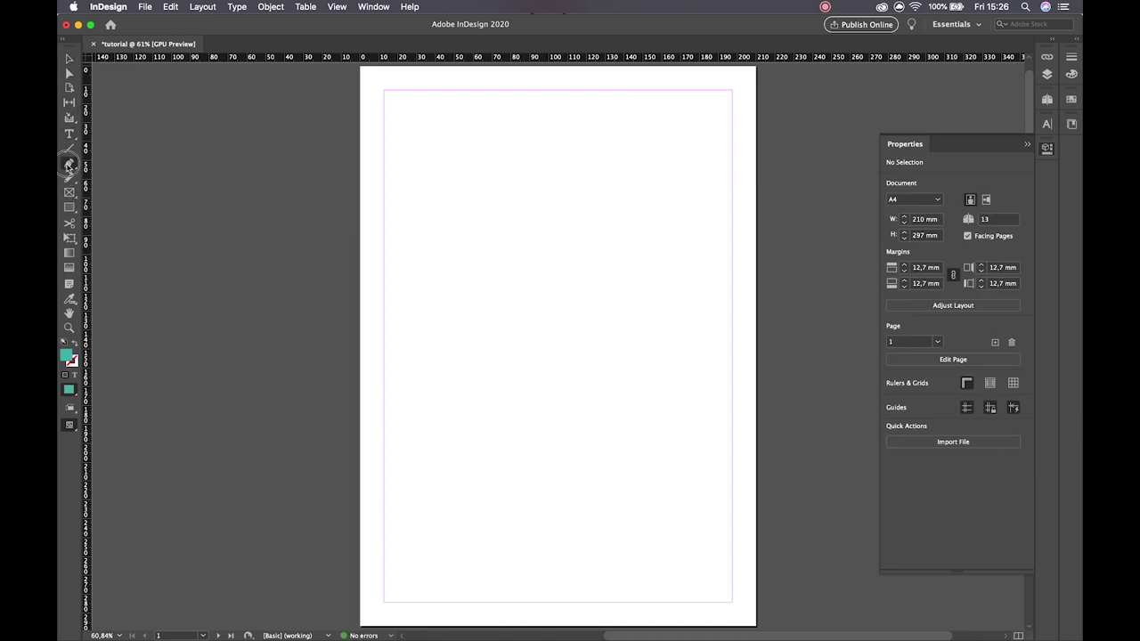
left_click(447, 213)
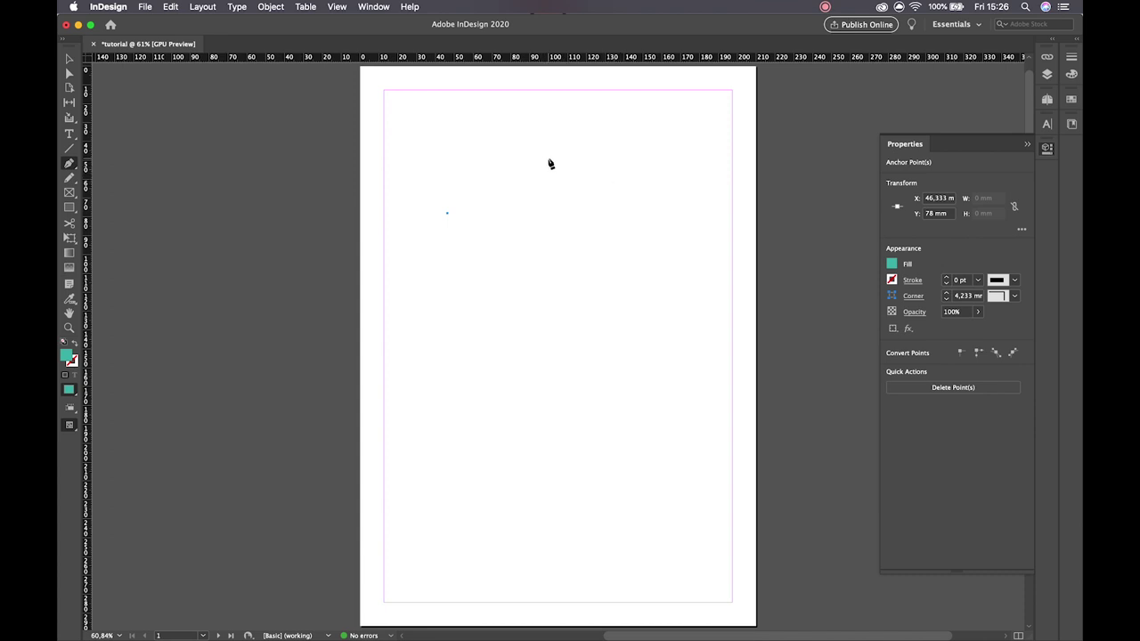
left_click_drag(550, 162, 628, 160)
mouse_move(467, 157)
left_mouse_down()
mouse_move(469, 142)
mouse_move(454, 139)
left_mouse_up()
key("super+z")
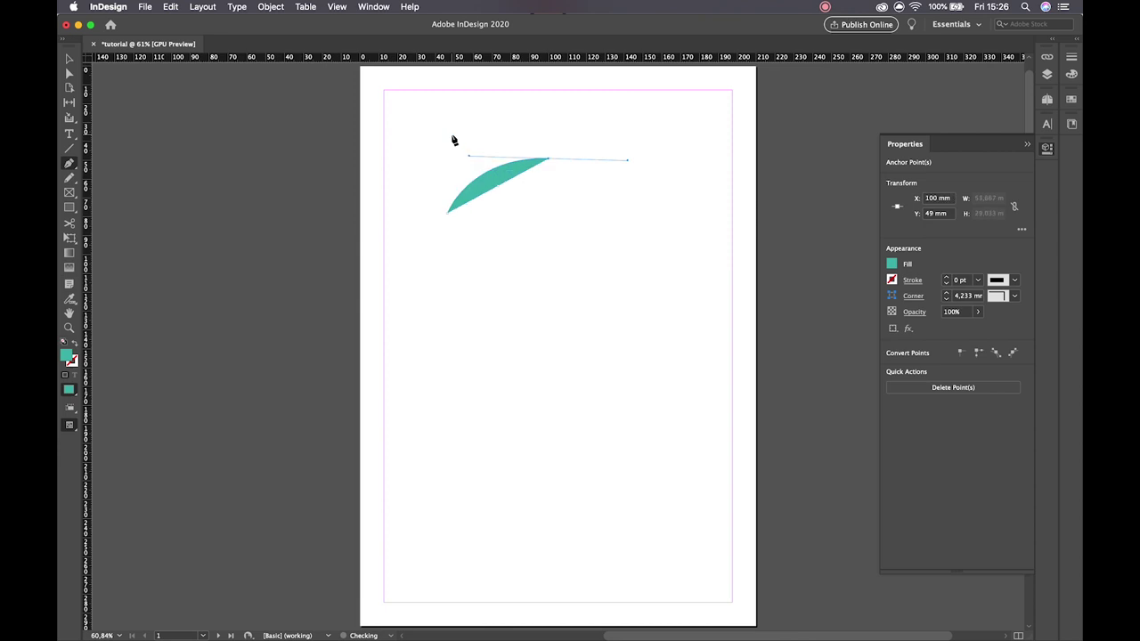
left_click(593, 247)
left_click(535, 290)
left_click(474, 277)
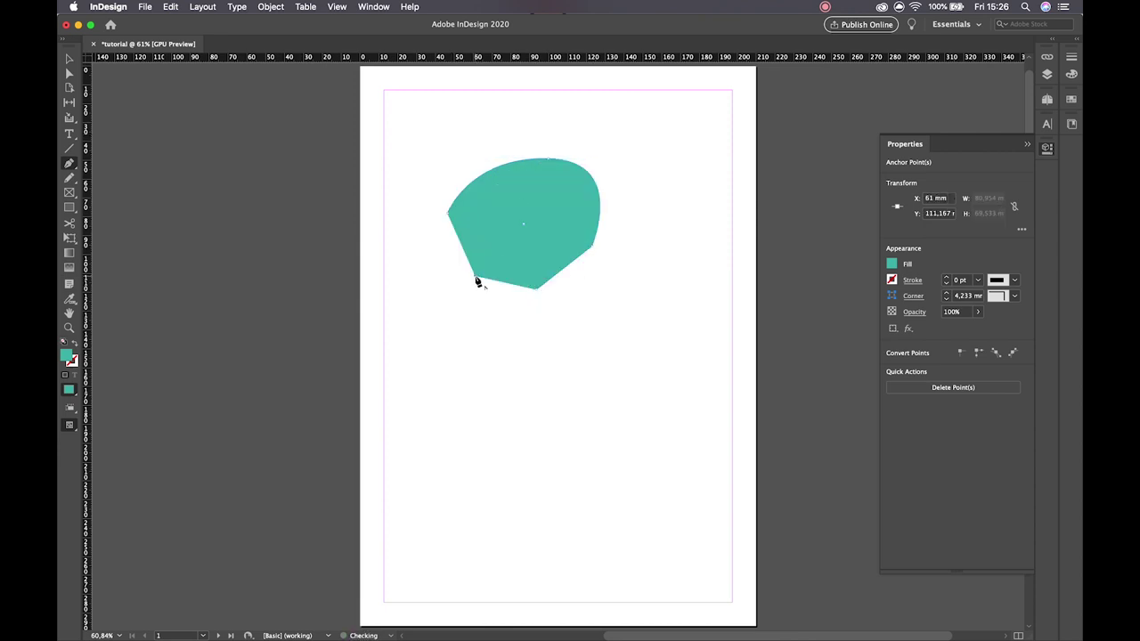
left_click(449, 218)
Reshape the teal shape's starting corner into a curve with the Convert Direction Point tool, and delete the shape.
left_click(70, 163)
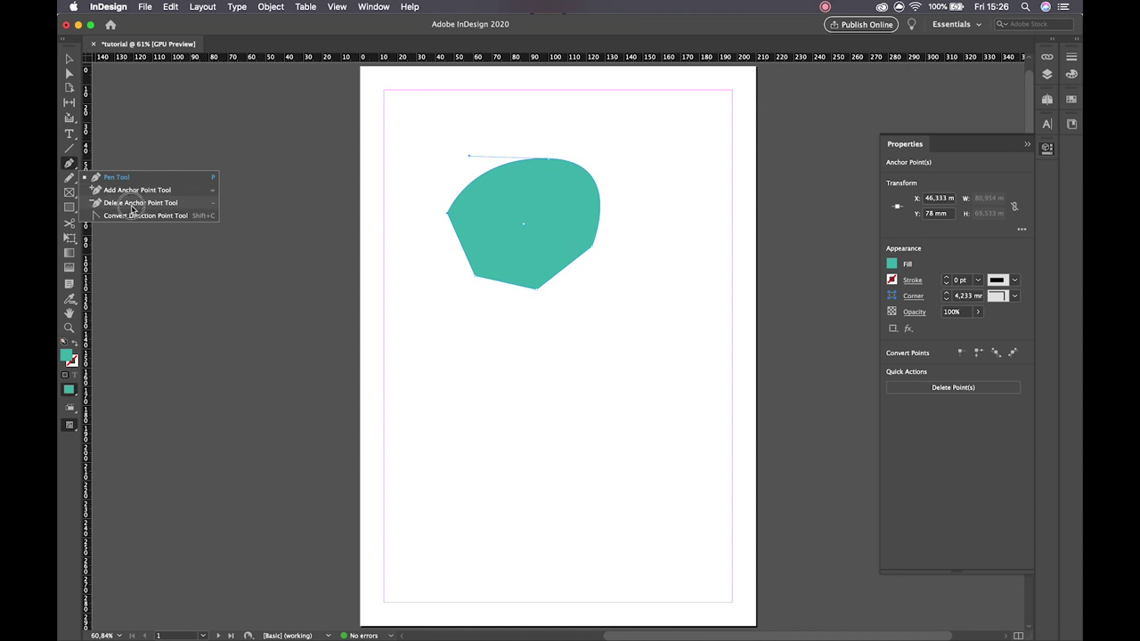
left_click(135, 216)
left_click_drag(448, 217, 441, 292)
left_click_drag(454, 135, 397, 260)
left_click_drag(441, 293, 444, 79)
key("v")
left_click(641, 157)
left_click(550, 200)
key("Delete")
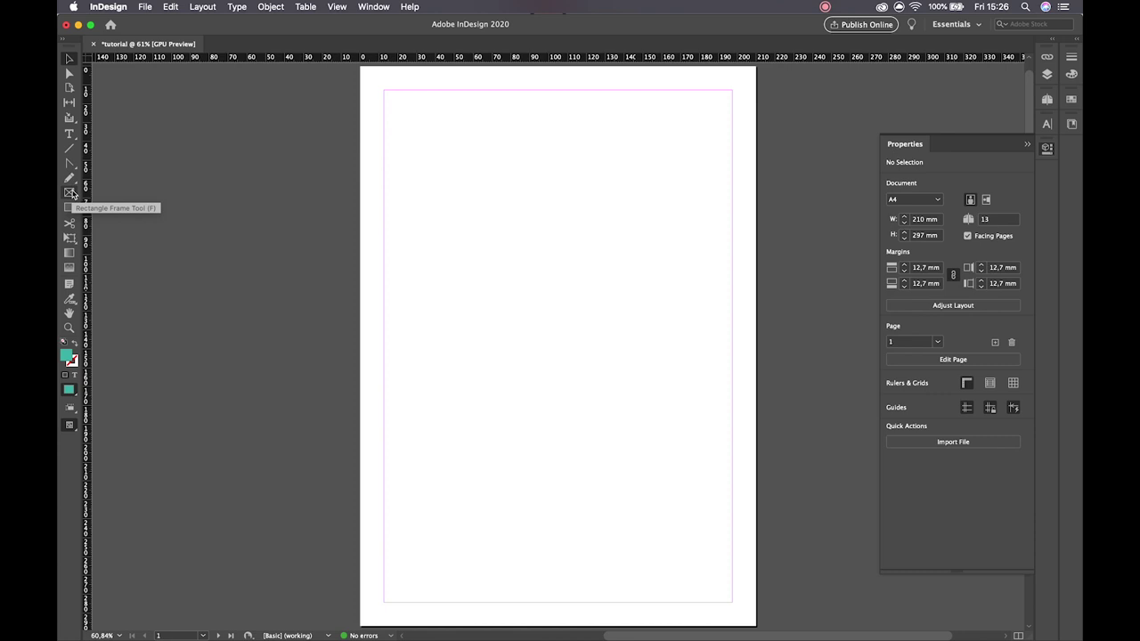
Draw a rectangle frame about 169 by 160 mm and place OW Merch_Sans eyes.png in it.
left_click(71, 192)
left_click_drag(400, 139, 721, 443)
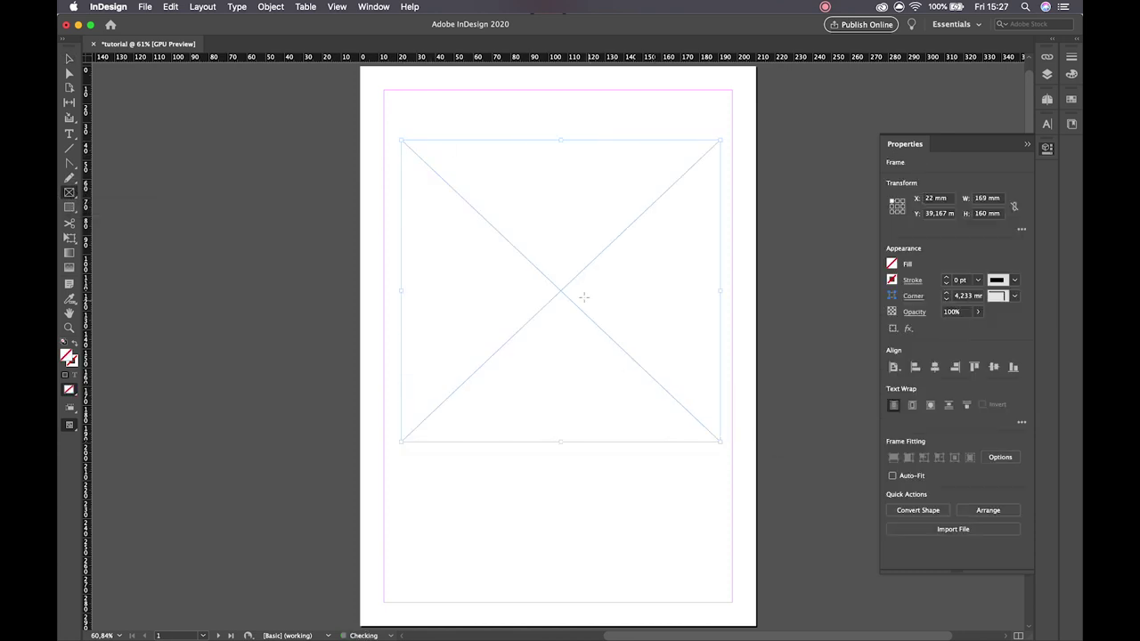
key("super+d")
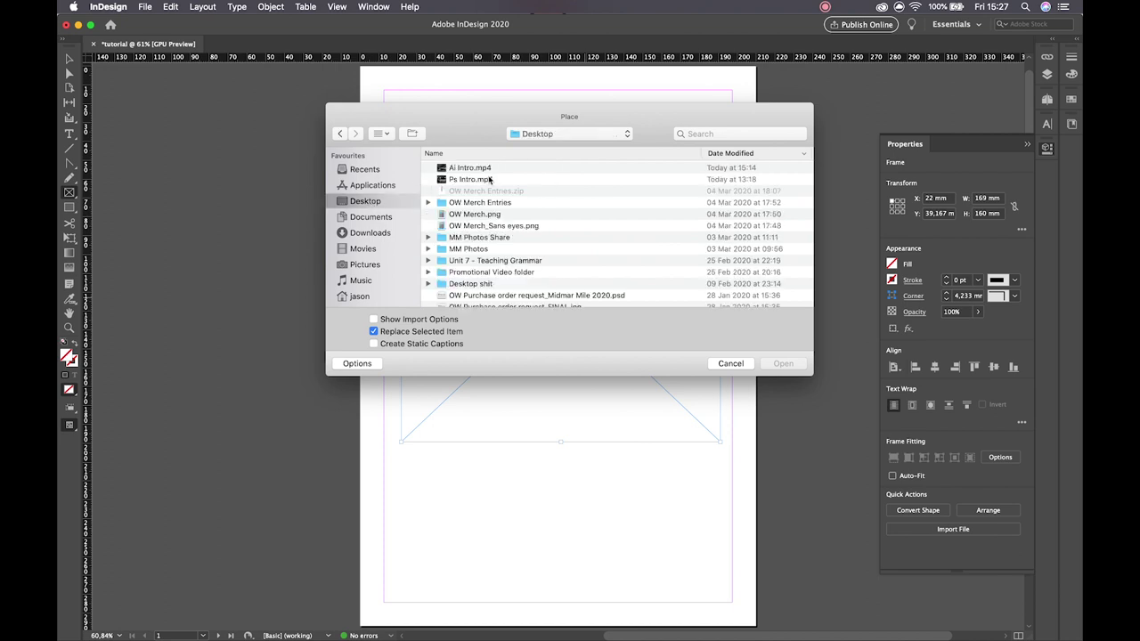
left_click(473, 228)
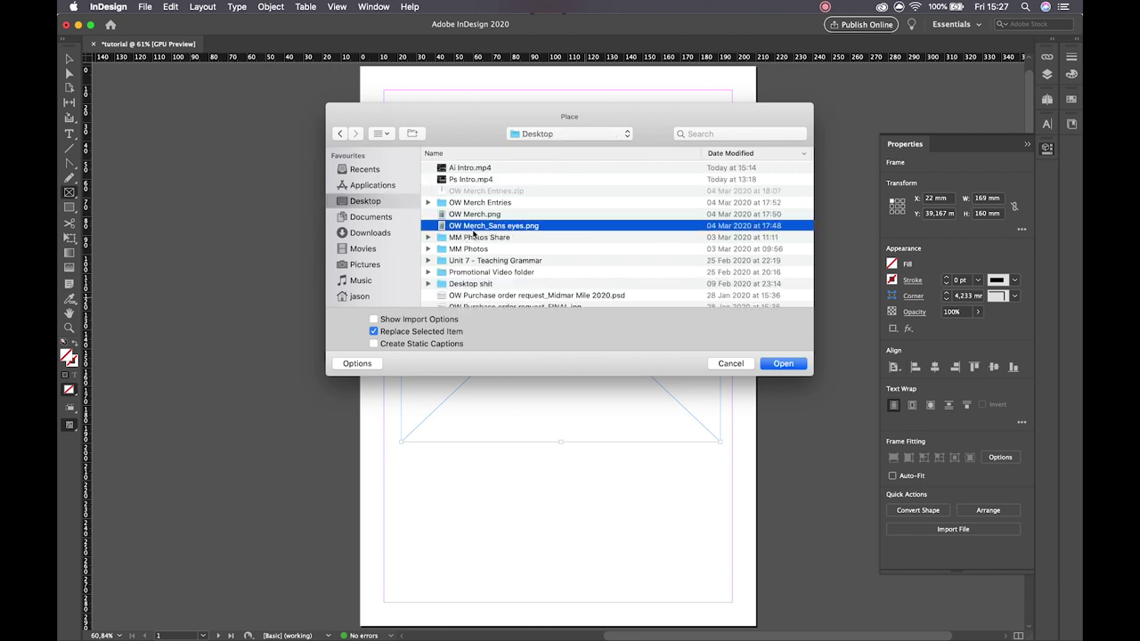
left_click(780, 367)
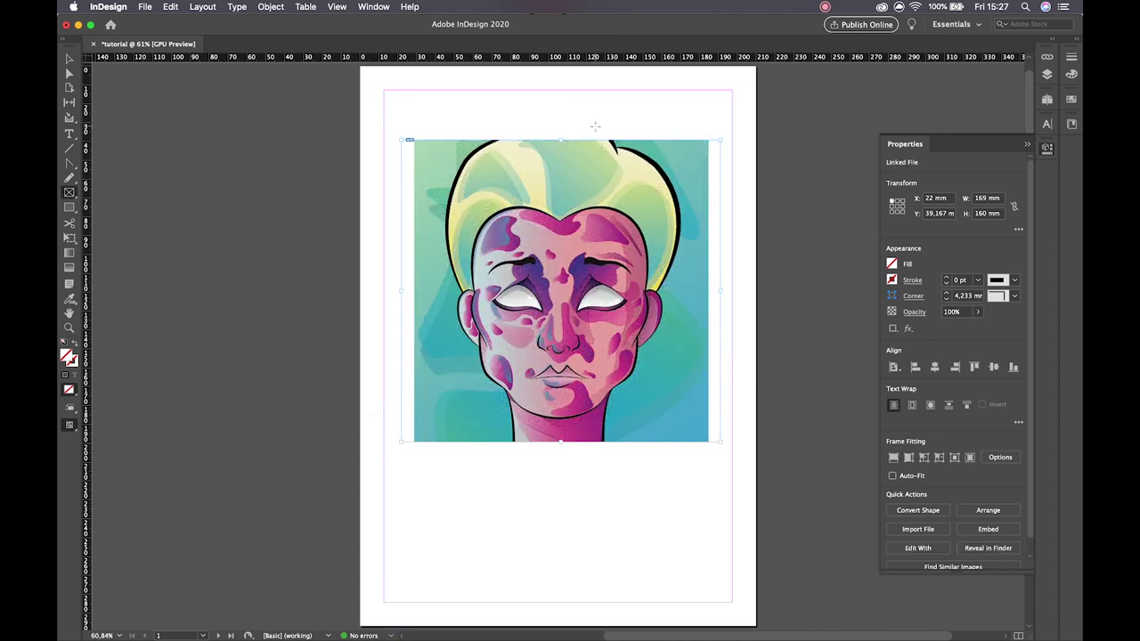
key("v")
left_click(590, 115)
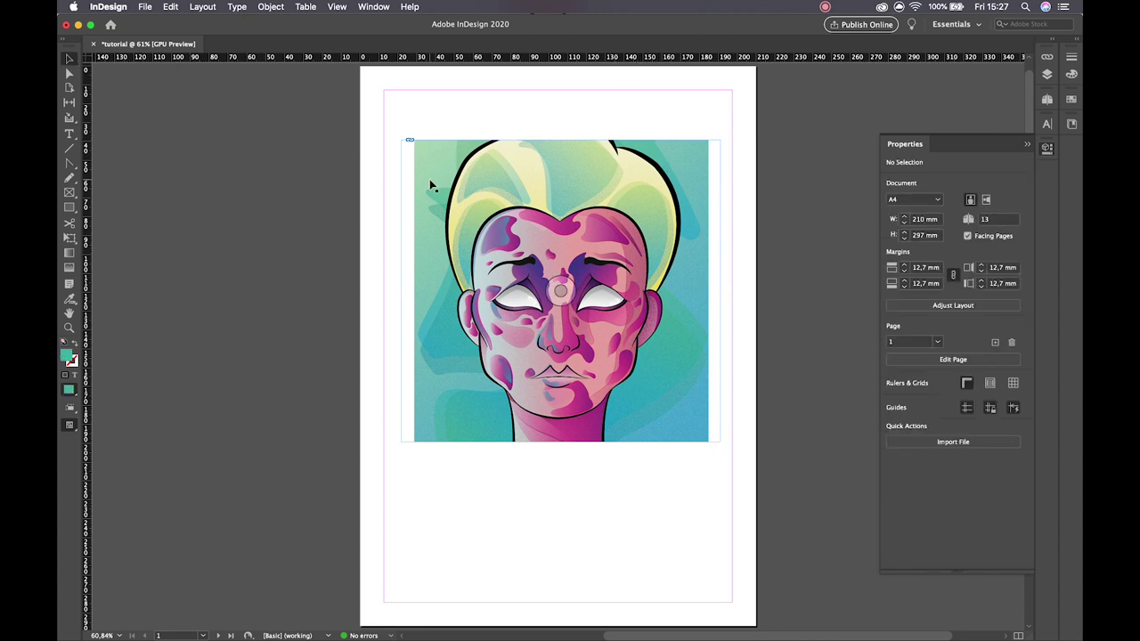
Select the picture frame, switch to the image content inside it, and clear the selection.
left_click(512, 211)
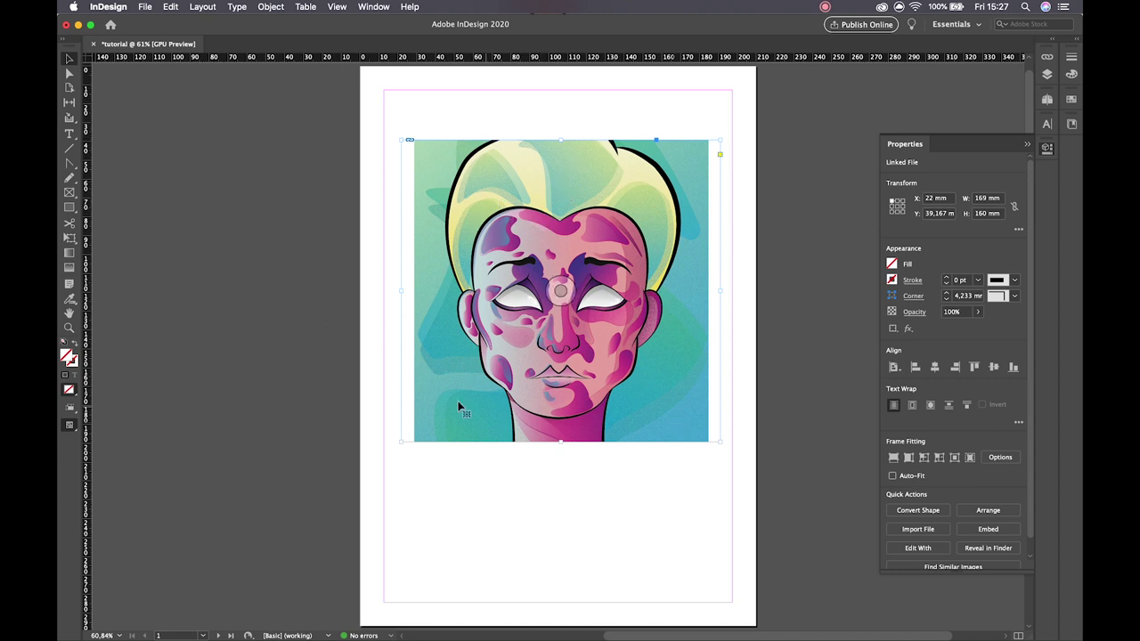
double_click(527, 198)
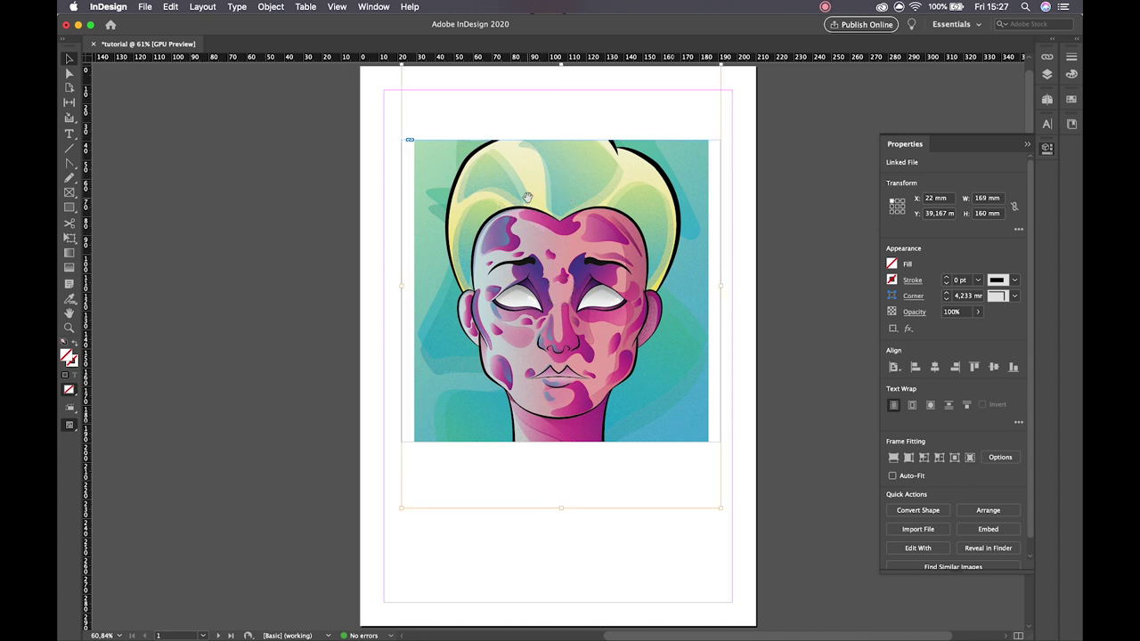
left_click(697, 116)
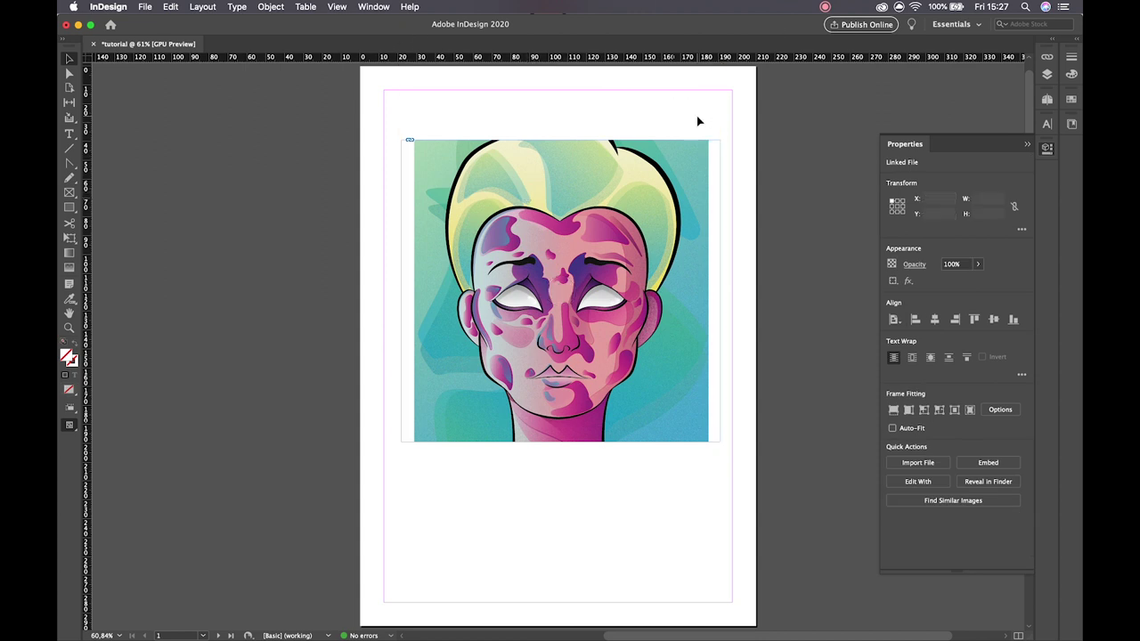
Move the framed picture down to about X 20,5 mm, Y 95 mm; stretch the frame's upper edge upward and undo the stretch.
left_click(583, 245)
left_click_drag(537, 208, 540, 315)
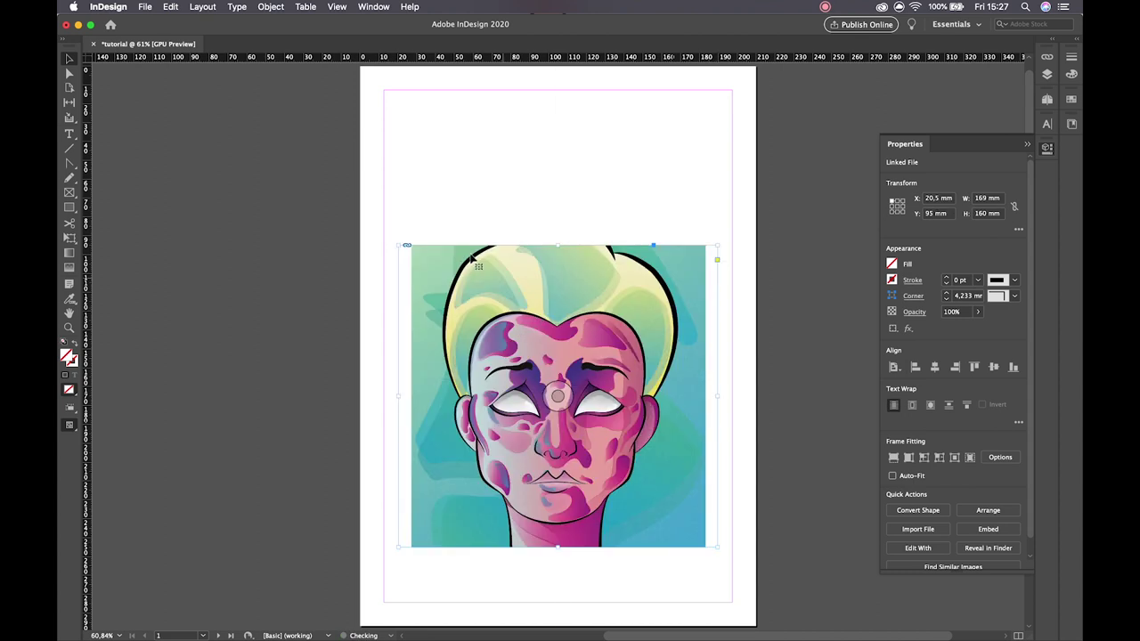
left_click_drag(559, 245, 557, 66)
key("super+z")
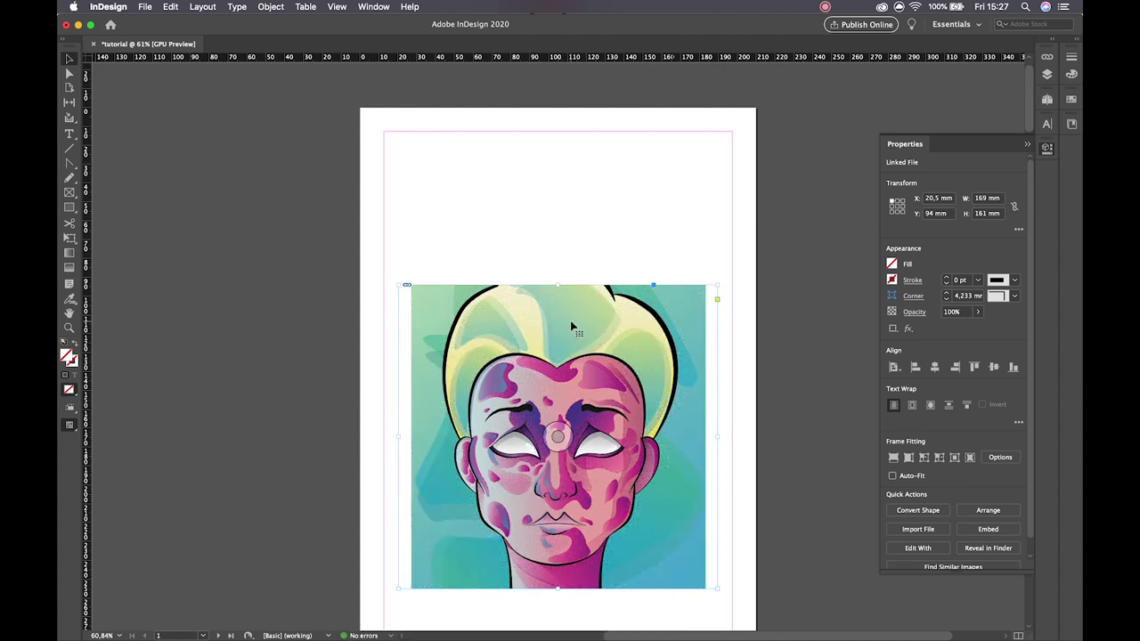
Select the image inside the frame, move the framed picture higher on the page, and clear the selection.
double_click(571, 327)
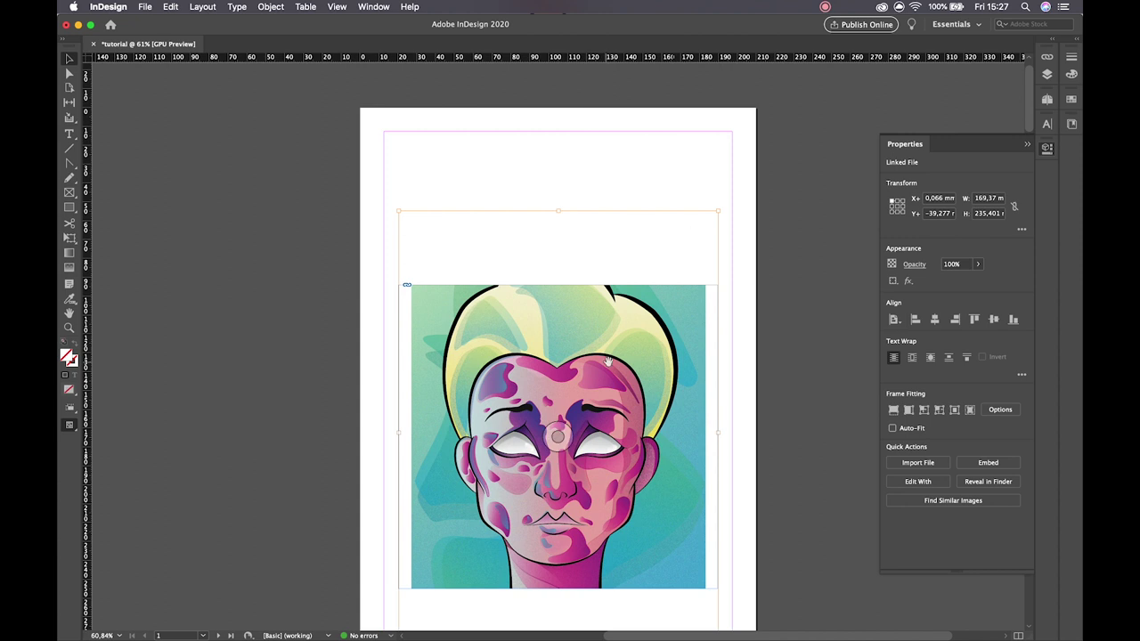
left_click_drag(586, 363, 595, 296)
left_click(589, 198)
left_click(353, 279)
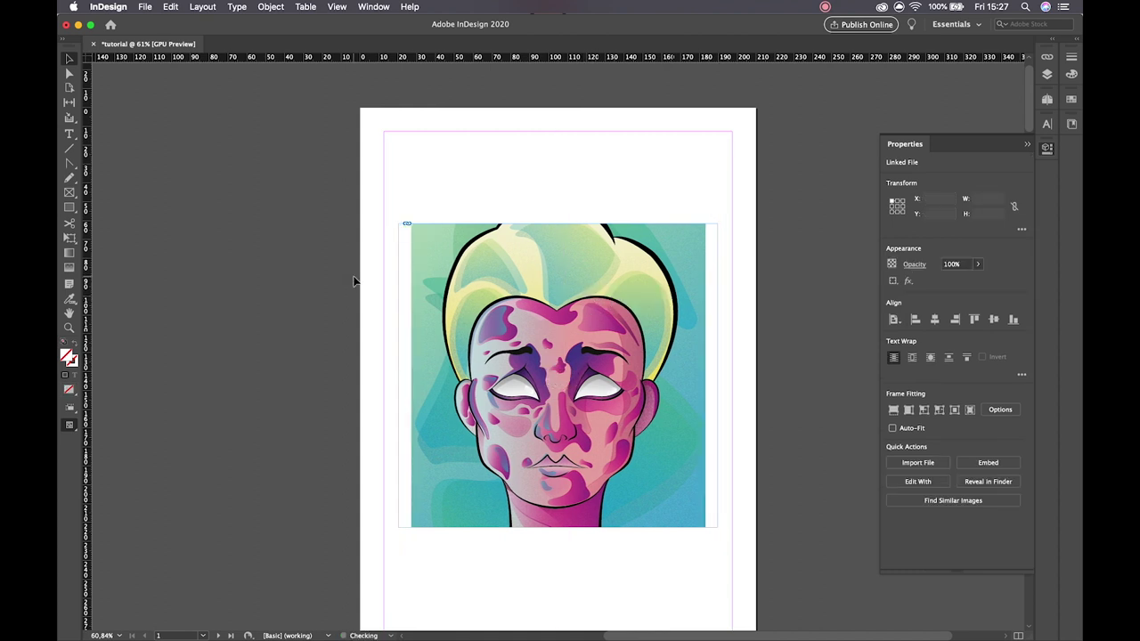
Select the picture frame, clear the selection, and choose the Rectangle Tool from the shape tools.
left_click(612, 336)
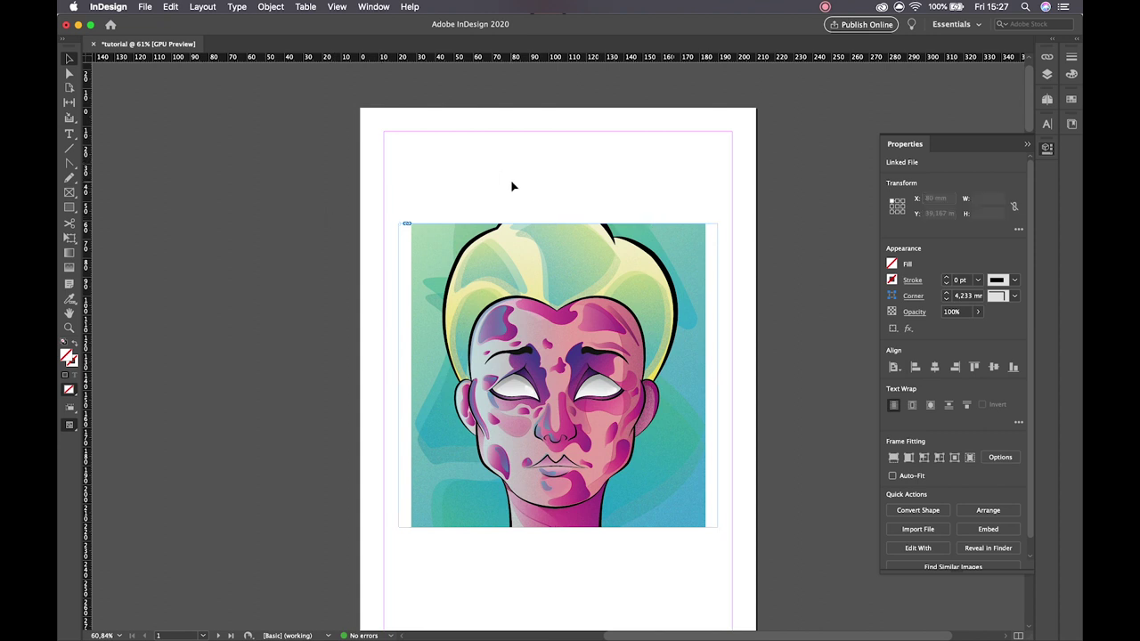
left_click(512, 186)
left_click(71, 206)
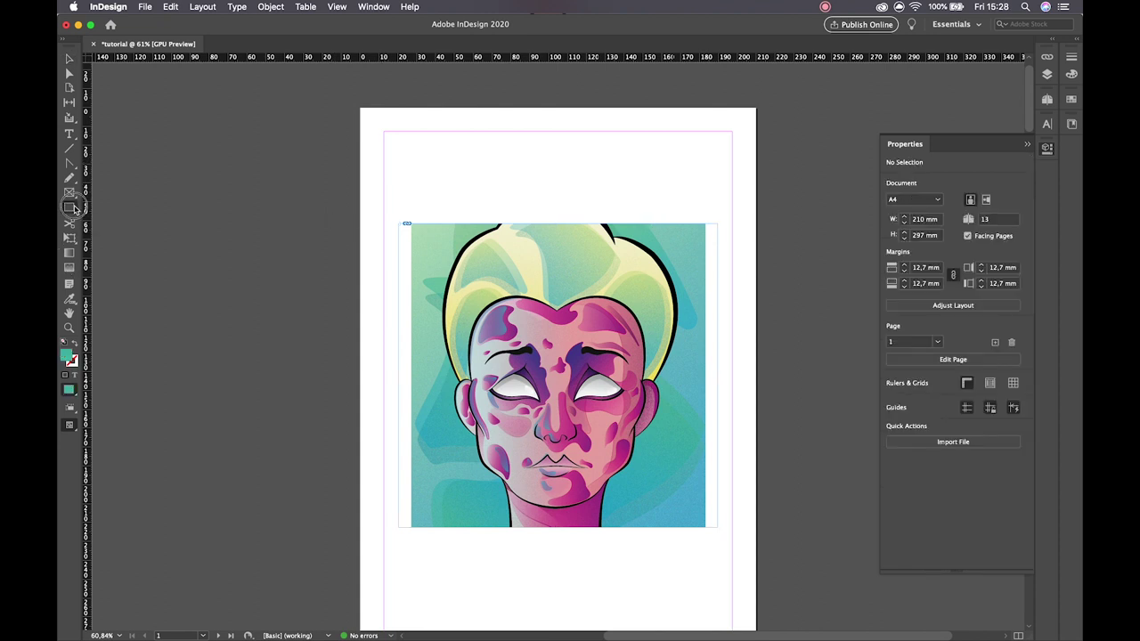
left_click(75, 209)
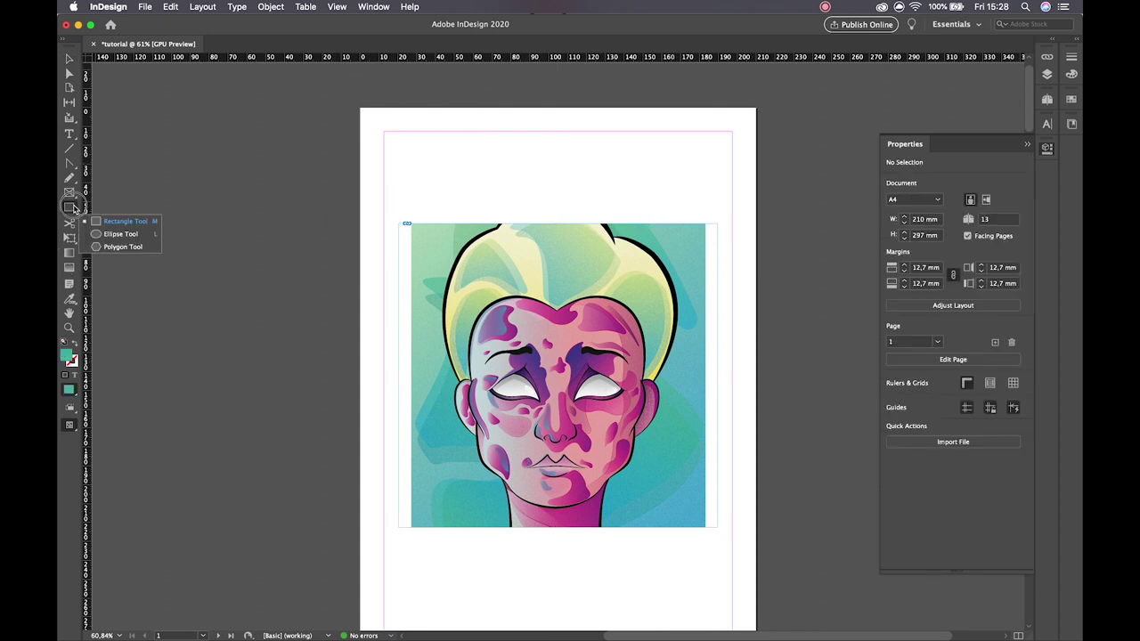
left_click(118, 222)
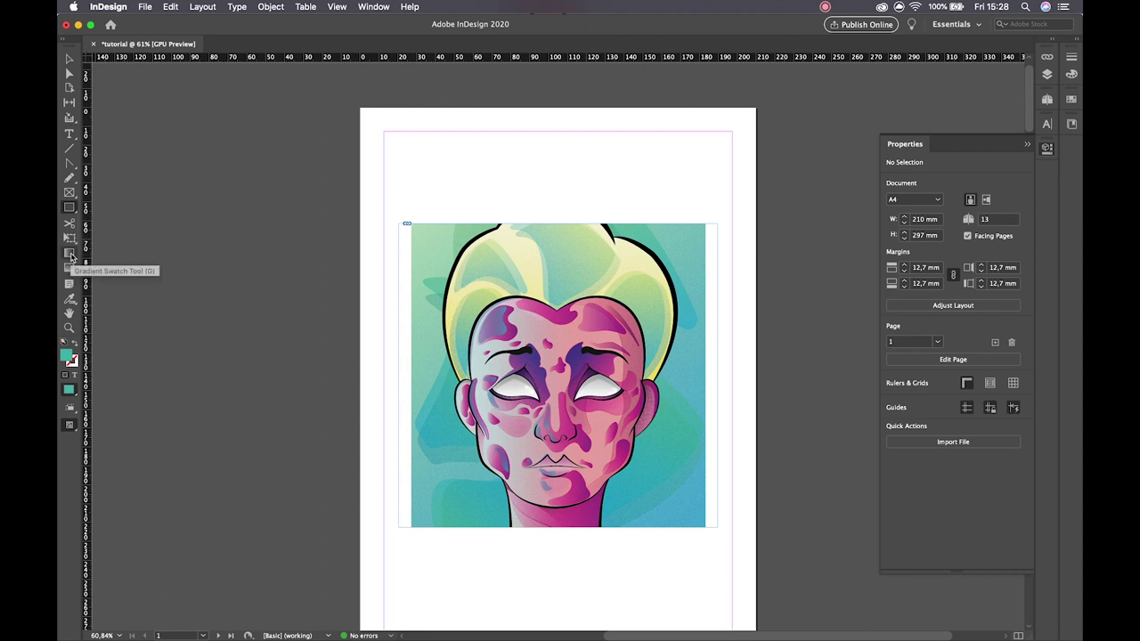
Pan across the page with the Hand tool to look over the placed picture.
scroll(488, 249, "right", 3)
scroll(490, 249, "left", 3)
scroll(534, 232, "down", 2)
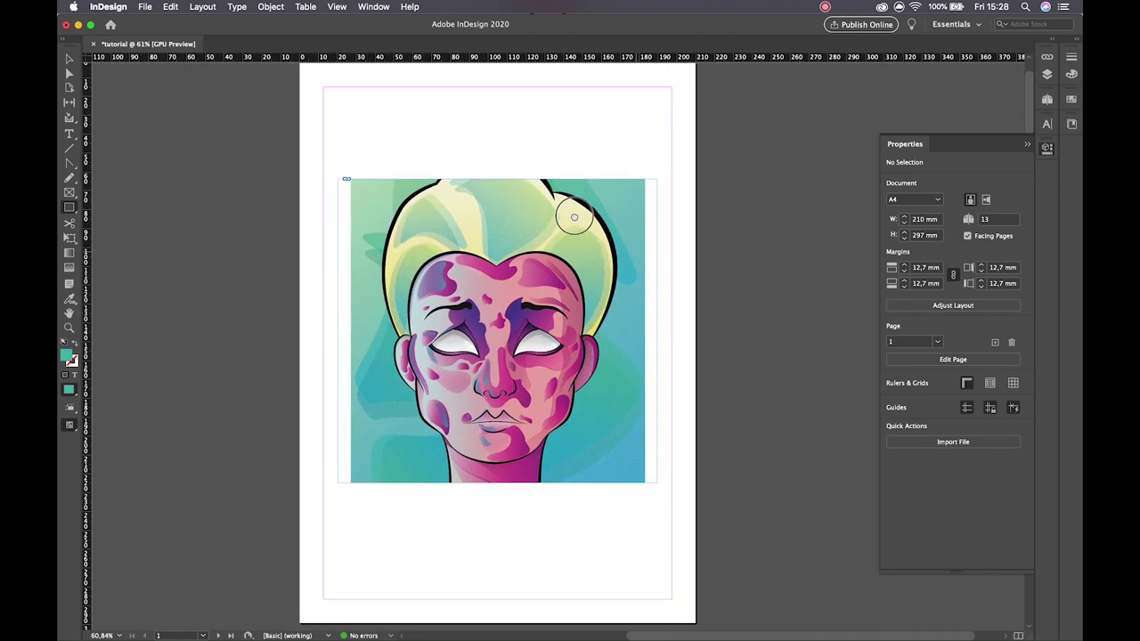
scroll(574, 216, "left", 2)
Examine the picture with the Zoom tool, zooming in to 125% and back out to 50%, and return to the Selection tool.
left_click(70, 326)
scroll(610, 169, "right", 3)
scroll(579, 232, "up", 3)
scroll(569, 241, "left", 3)
scroll(597, 178, "down", 3)
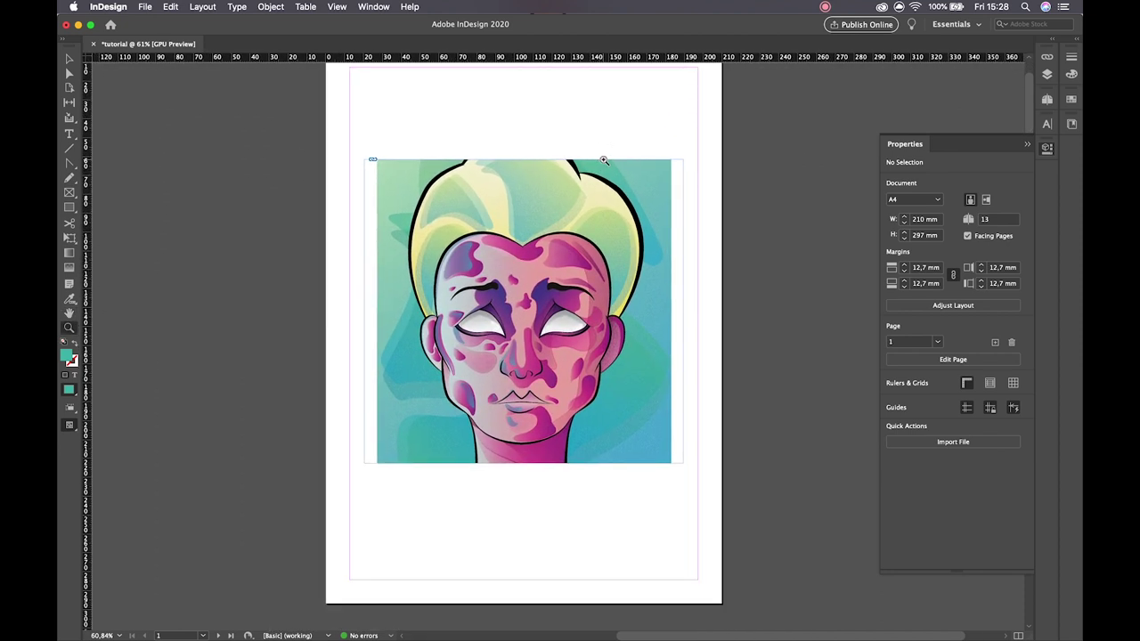
left_click(571, 172)
left_click(571, 173)
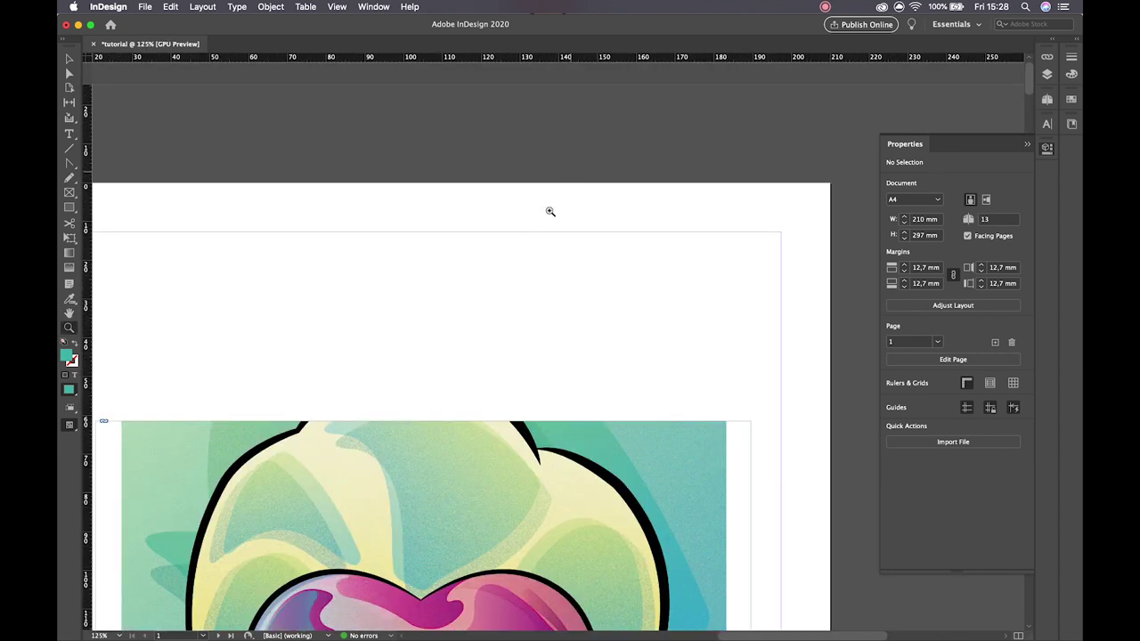
left_click(515, 289, "alt")
left_click(509, 280, "alt")
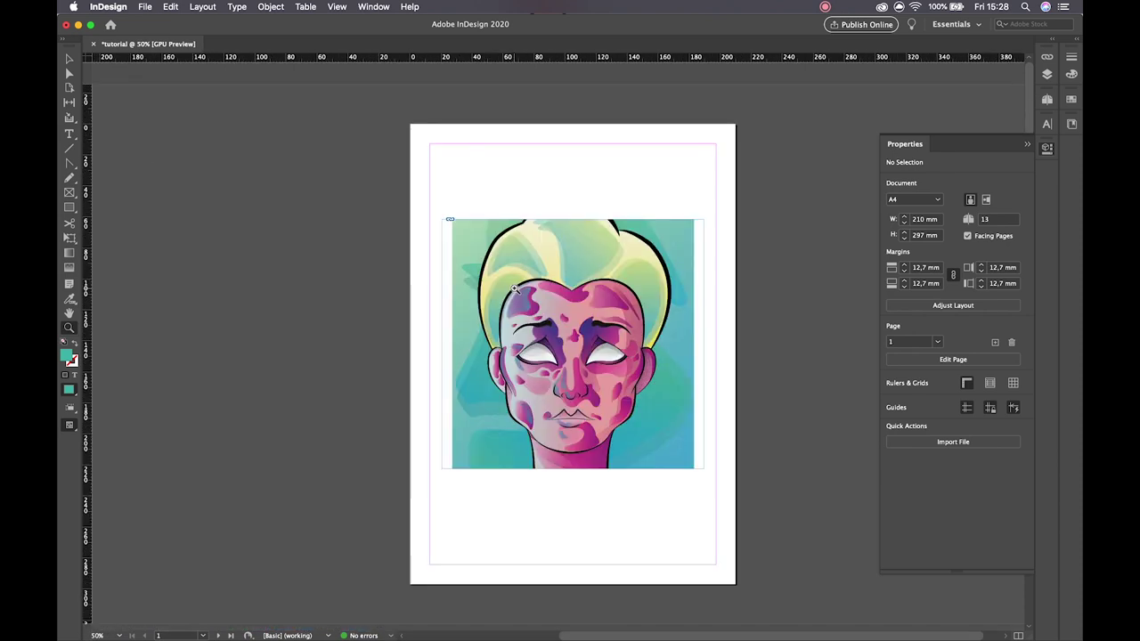
left_click(546, 229)
left_click_drag(586, 237, 582, 133)
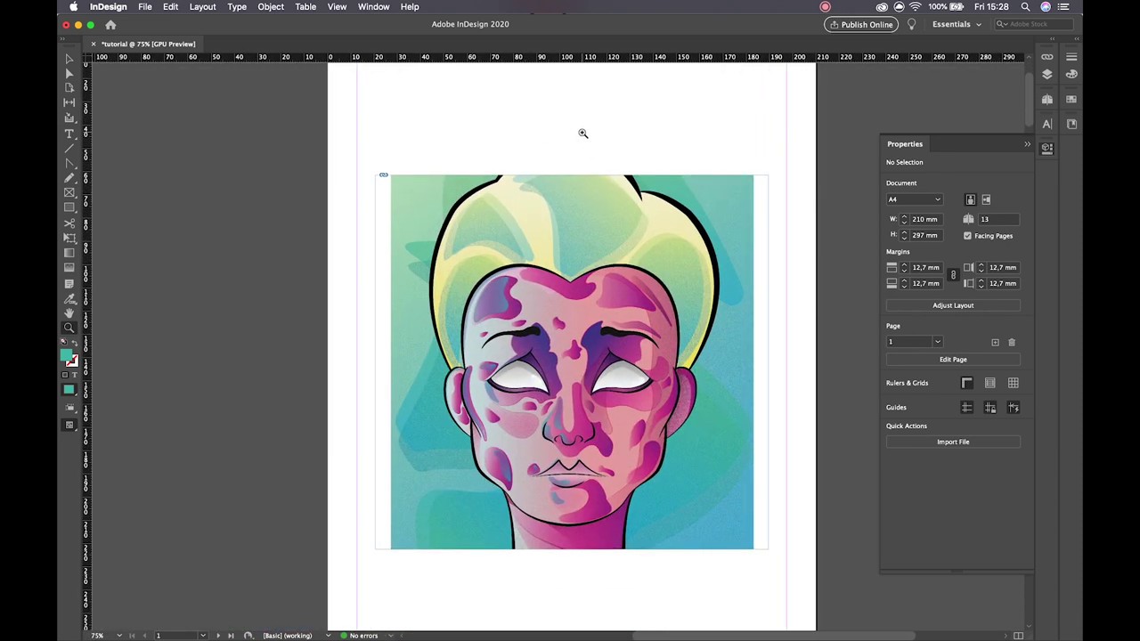
left_click(595, 208, "alt")
scroll(593, 214, "down", 1)
key("v")
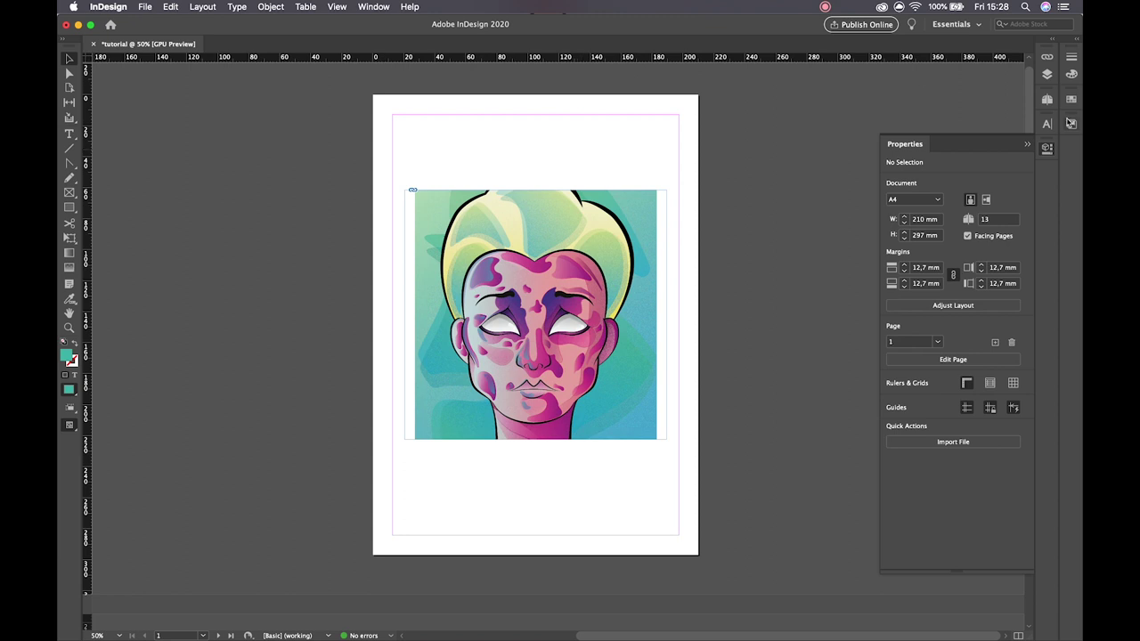
Look at the layers list, show the document's pages, and delete pages 3 to 13.
left_click(1046, 74)
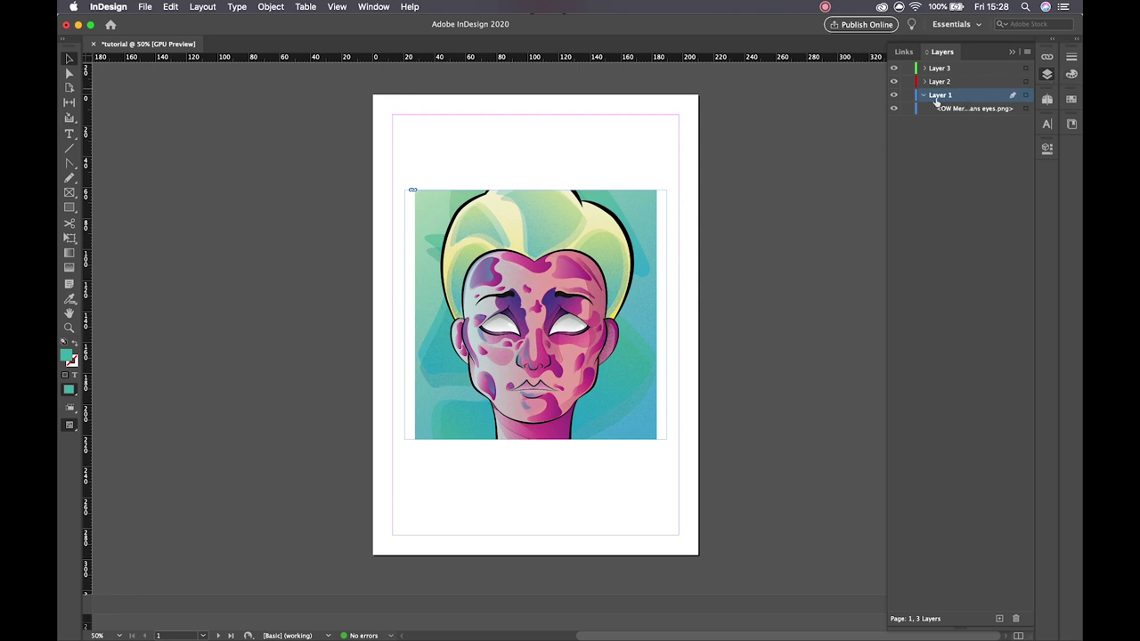
left_click(1047, 98)
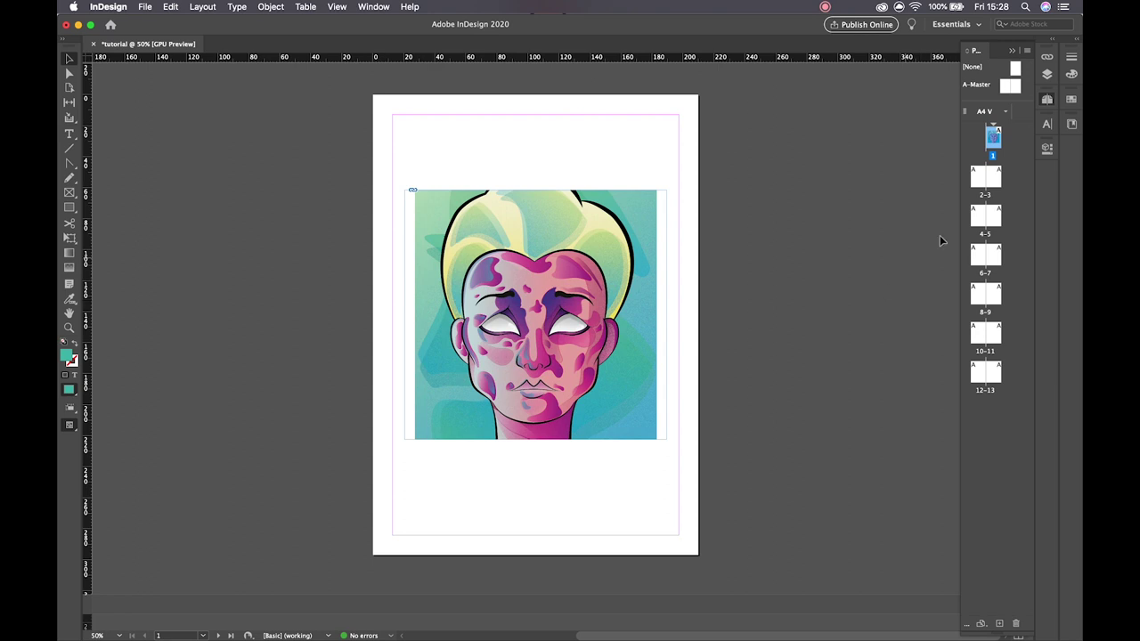
left_click(979, 182)
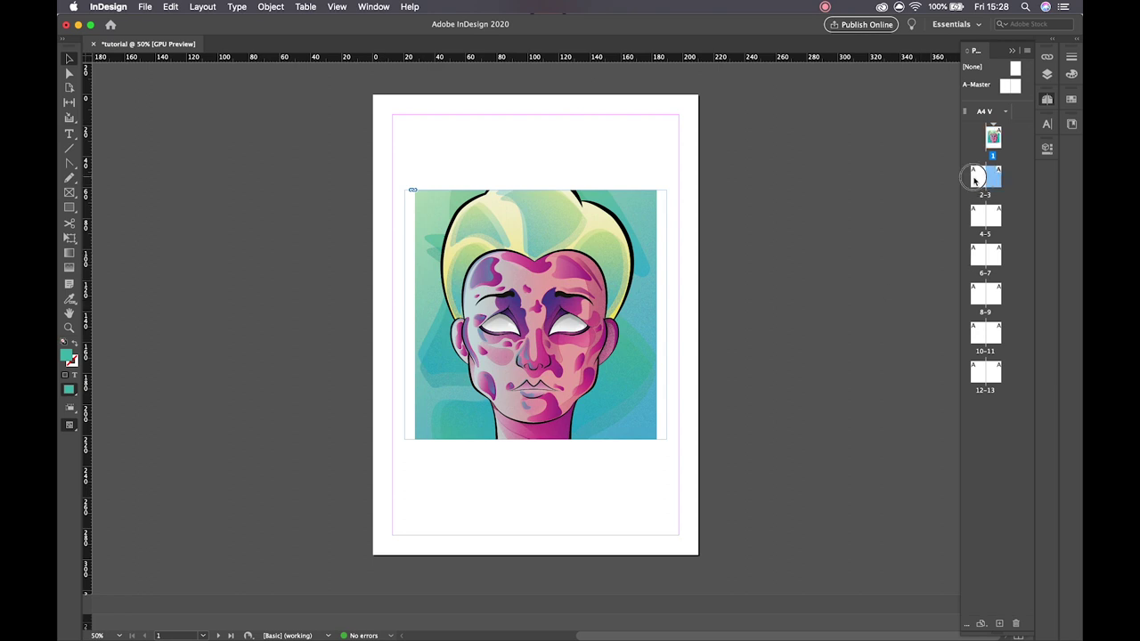
left_click(990, 182)
left_click(978, 182)
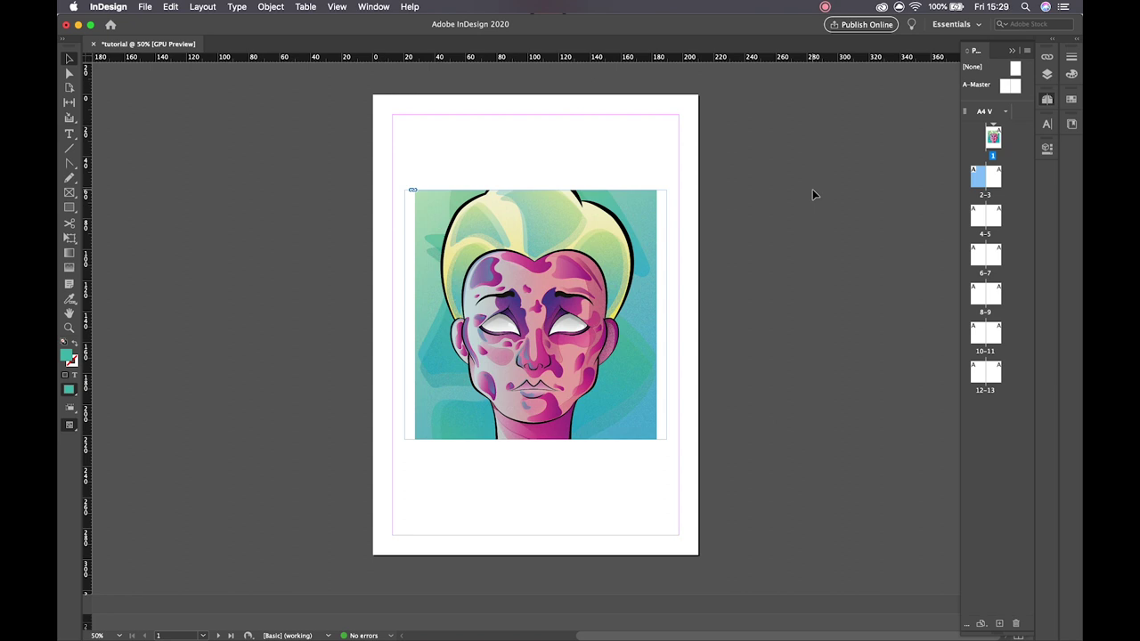
left_click(997, 175)
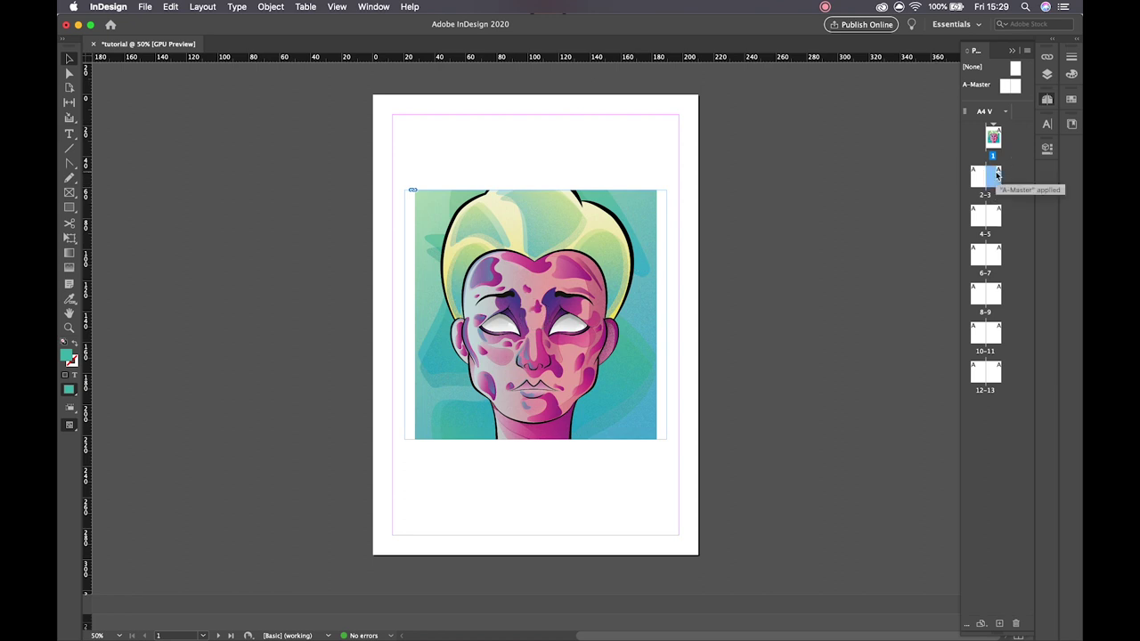
left_click(996, 372, "shift")
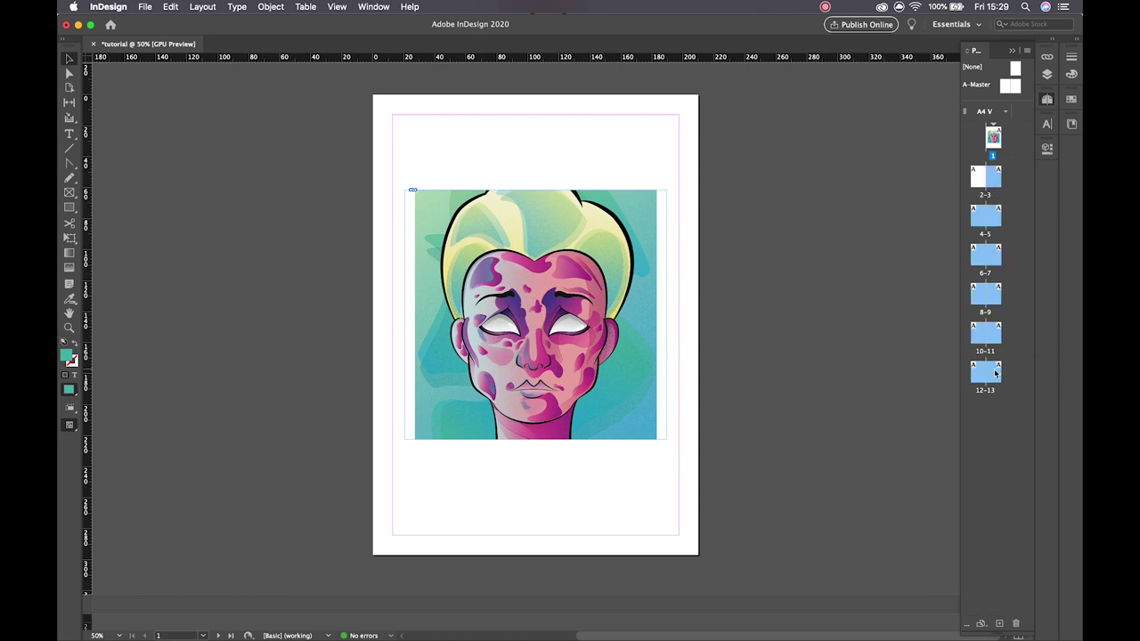
left_click(1015, 623)
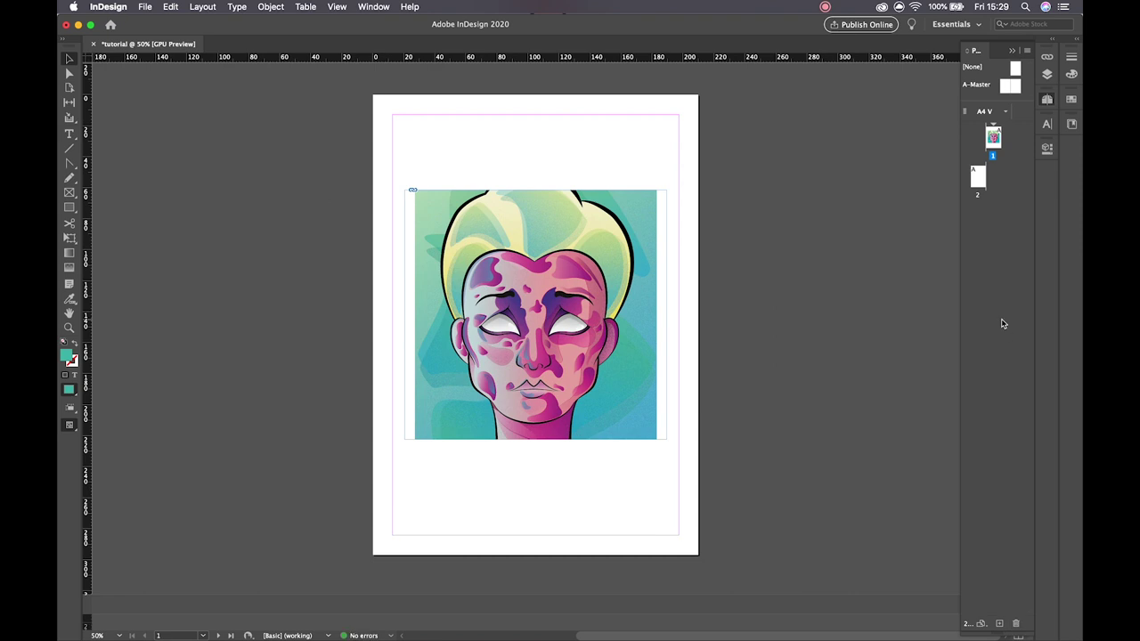
Add a new page after page 2 and duplicate the page 1 spread.
left_click(997, 625)
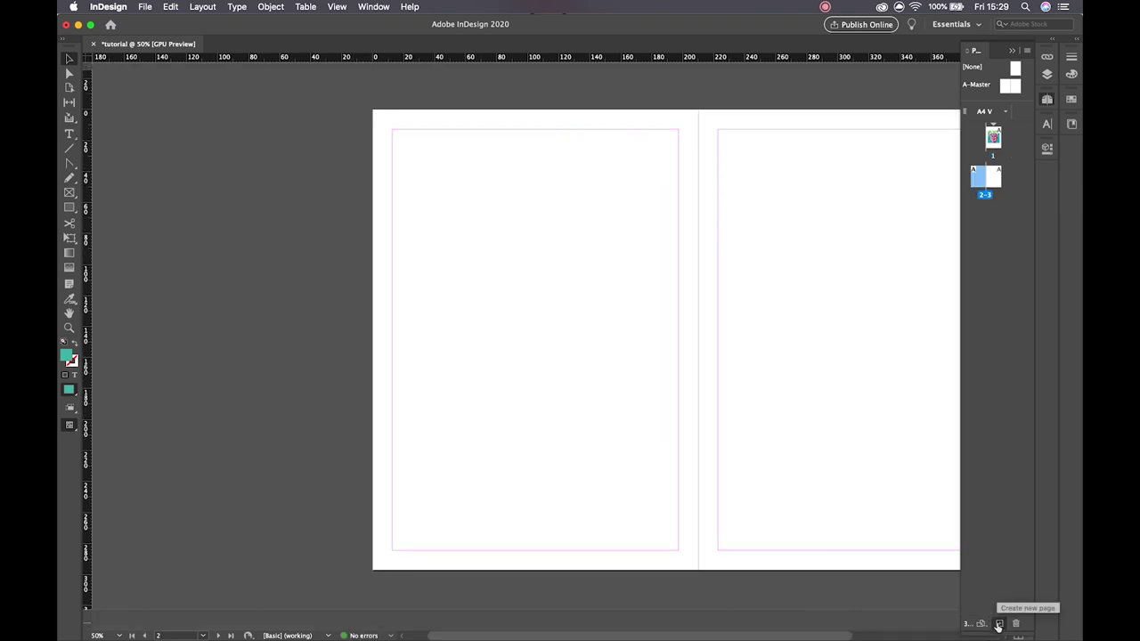
left_click(993, 138)
right_click(993, 137)
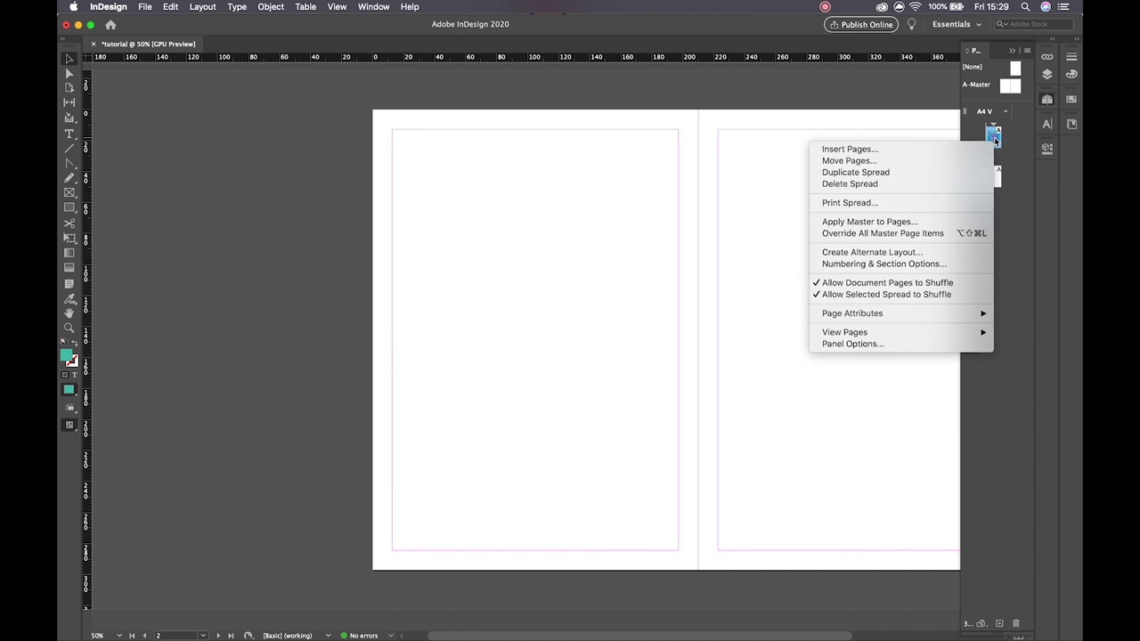
left_click(920, 173)
Reorder the pages so that the duplicated picture page becomes page 2, ahead of the blank pages.
left_click_drag(983, 205, 1003, 177)
double_click(984, 194)
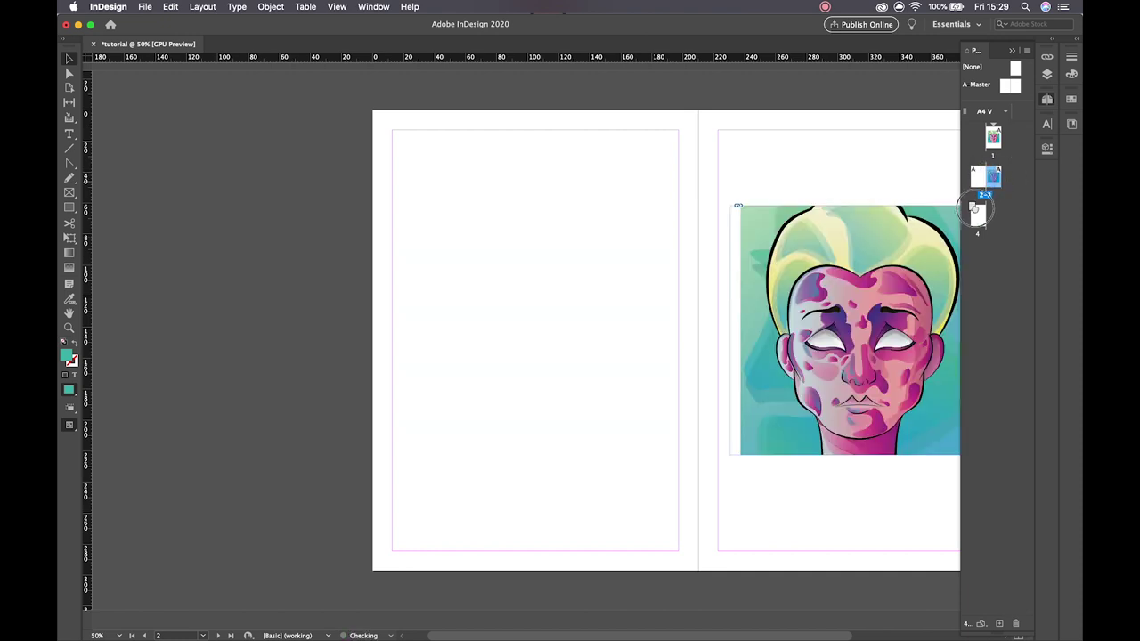
mouse_move(993, 178)
left_mouse_down()
mouse_move(991, 232)
mouse_move(978, 216)
mouse_move(982, 176)
left_mouse_up()
scroll(686, 287, "down", 5)
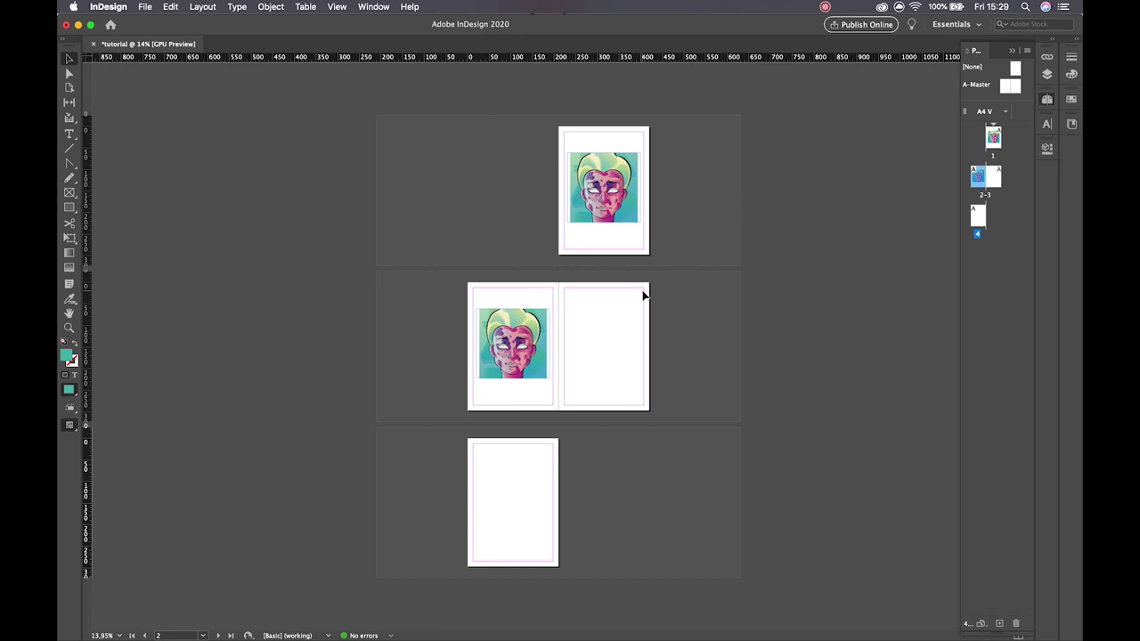
Select and deselect the picture on page 2, and open the fill's Colour Picker and cancel it.
left_click_drag(452, 287, 536, 403)
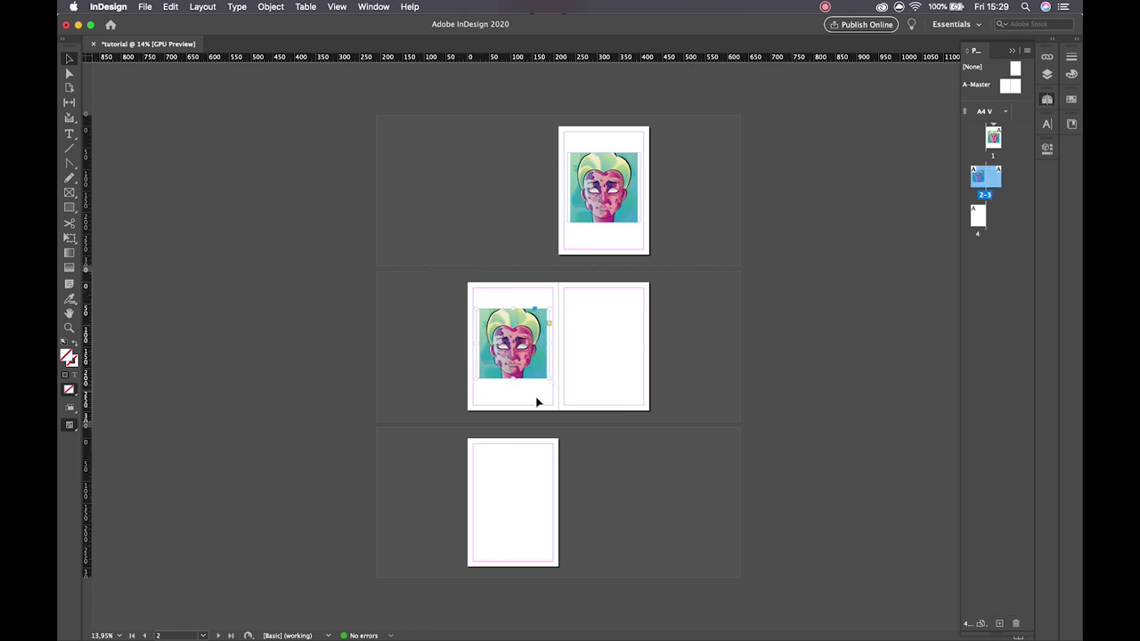
left_click(530, 404)
double_click(66, 356)
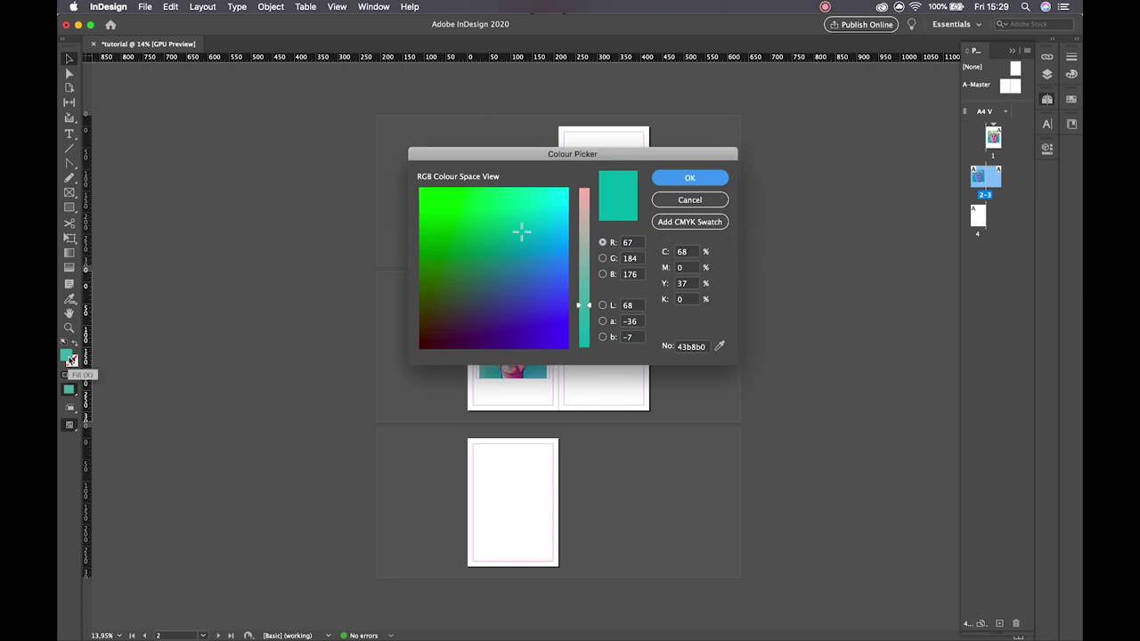
left_click(689, 200)
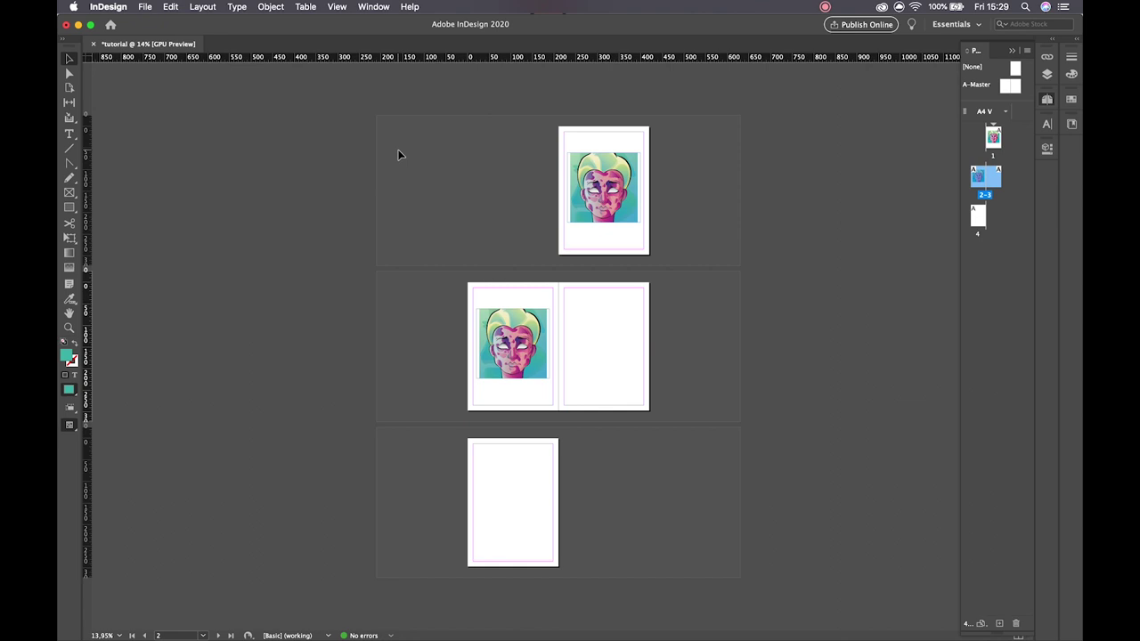
Copy the framed picture from page 1 onto the pasteboard beside it, at about X -328 mm.
left_click(595, 191)
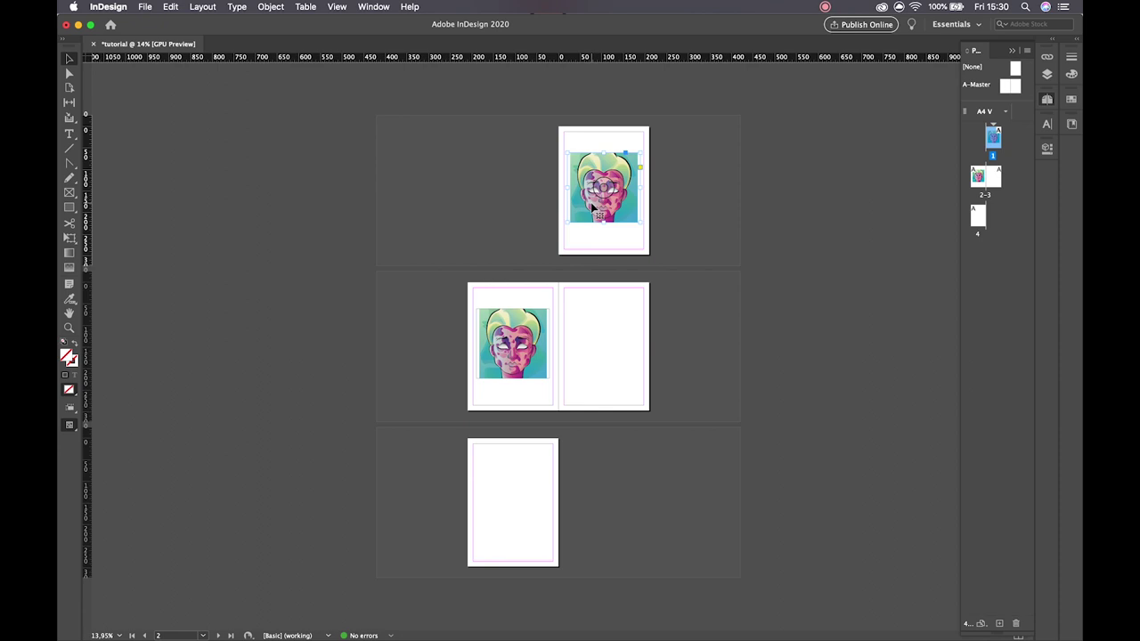
left_click_drag(590, 204, 267, 186)
left_click_drag(351, 186, 457, 187)
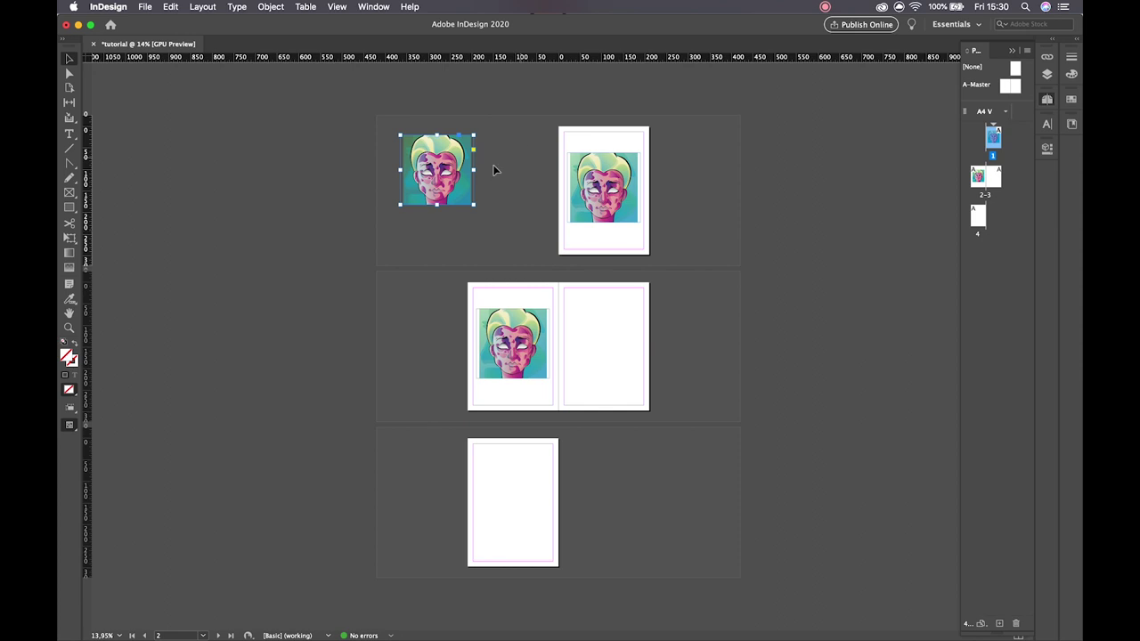
mouse_move(455, 197)
left_mouse_down()
mouse_move(516, 191)
mouse_move(473, 191)
left_mouse_up()
Stretch the copied picture's frame upward and downward to about 358 mm high, and clear the selection.
left_click(469, 248)
left_click(481, 143)
left_click_drag(453, 129, 453, 83)
left_click_drag(452, 198, 453, 238)
left_click(511, 205)
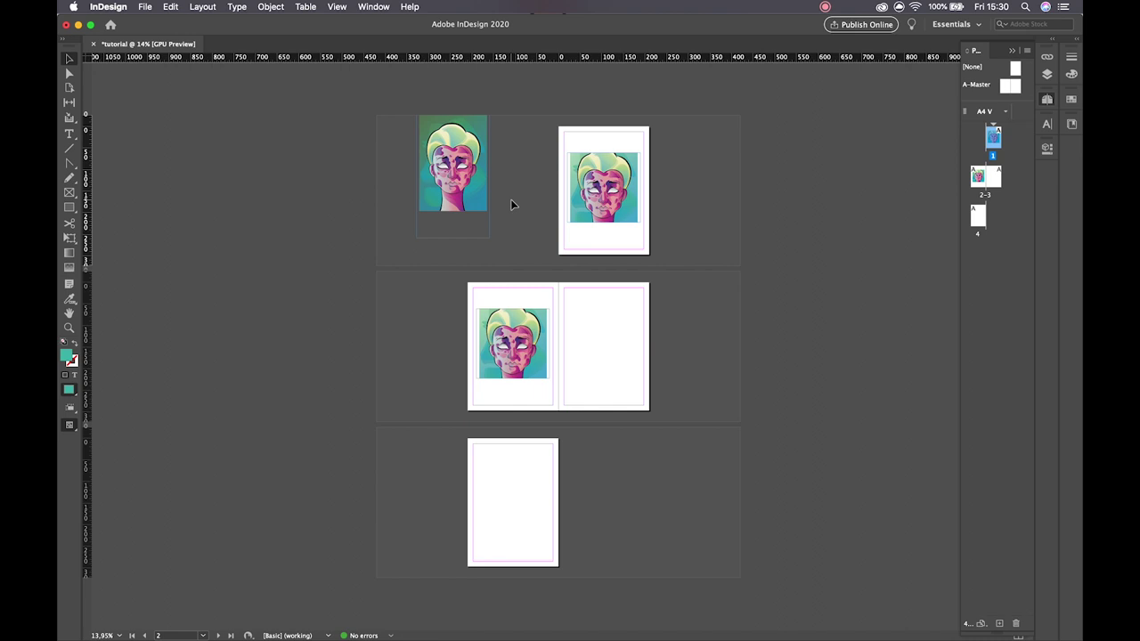
Select the image content inside page 1's frame, show its properties, and align it to the horizontal centre.
left_click(600, 189)
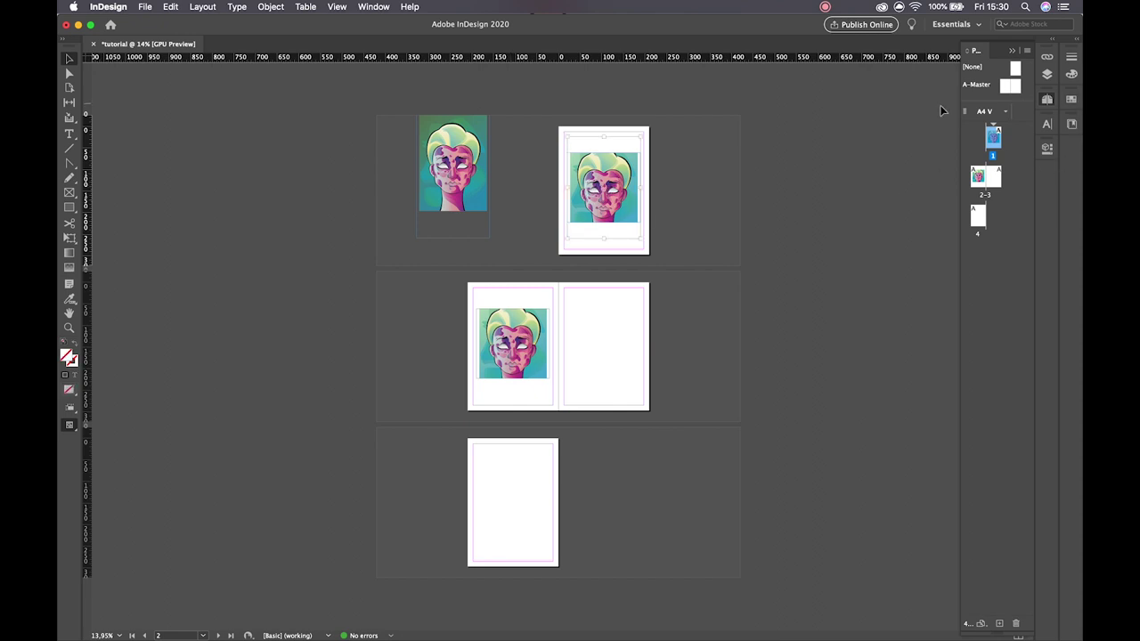
left_click(374, 7)
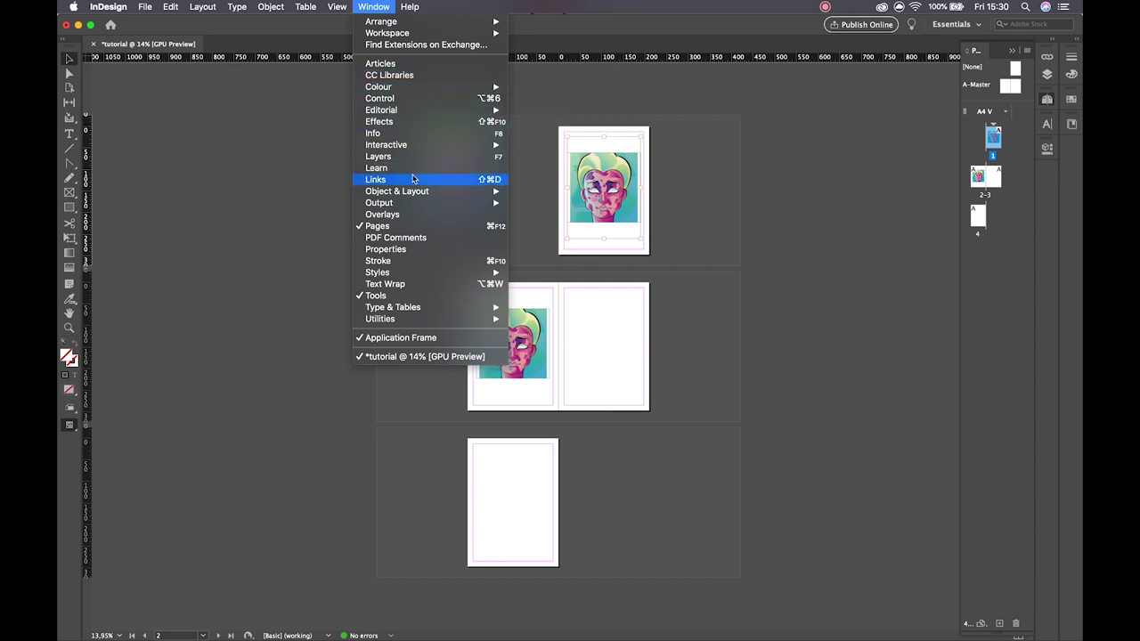
left_click(386, 249)
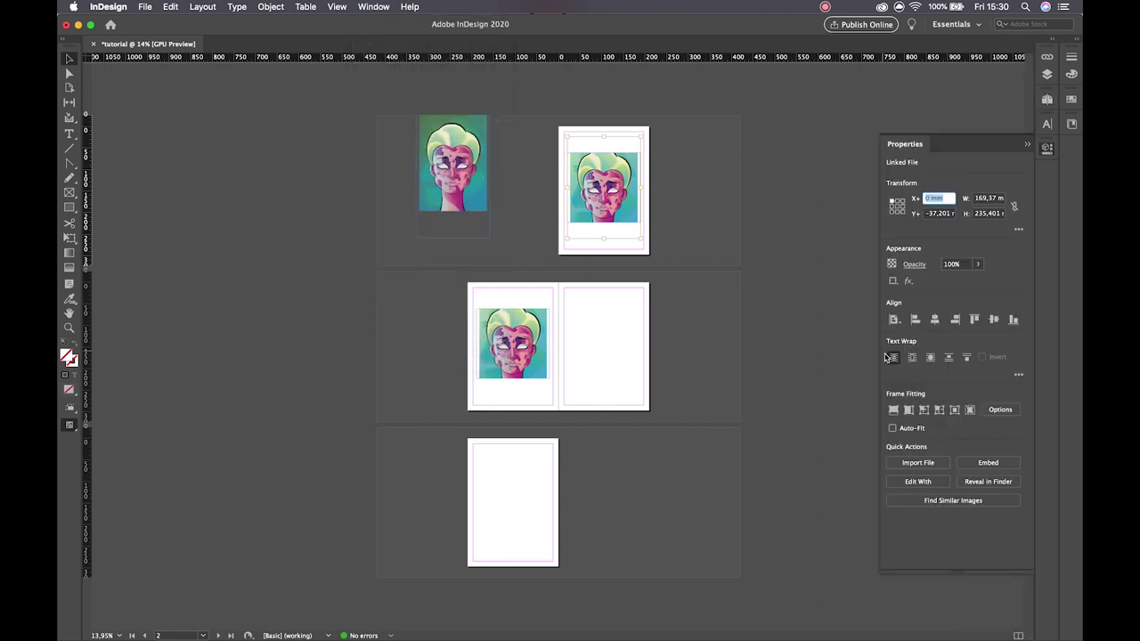
left_click(934, 318)
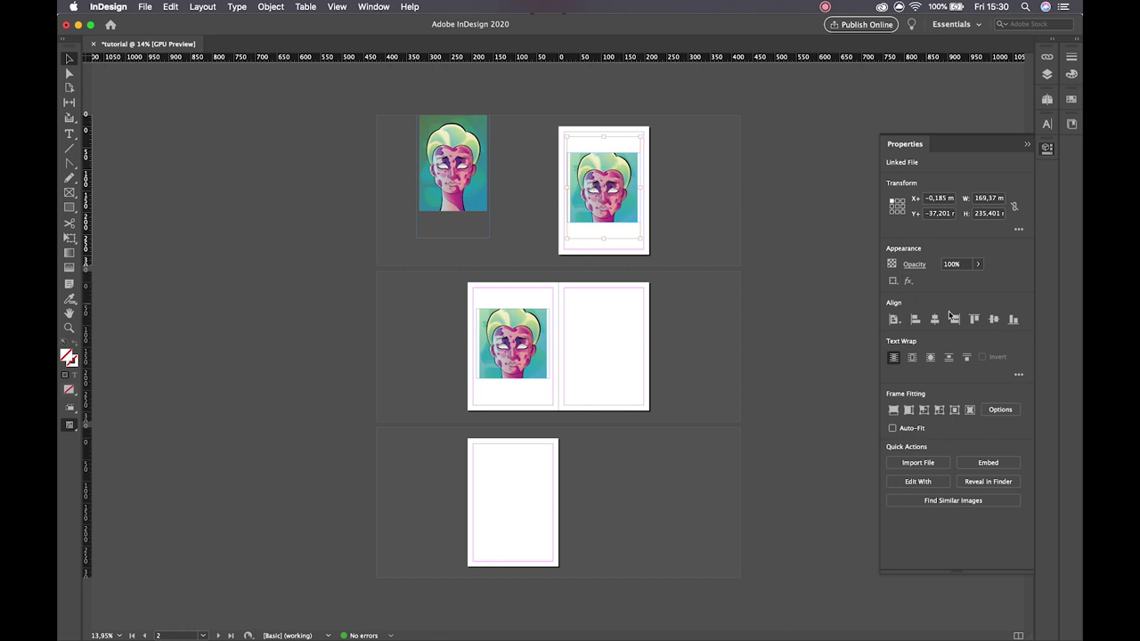
Select the picture frame on page 1, align it to the vertical centre, and clear the selection.
left_click(681, 180)
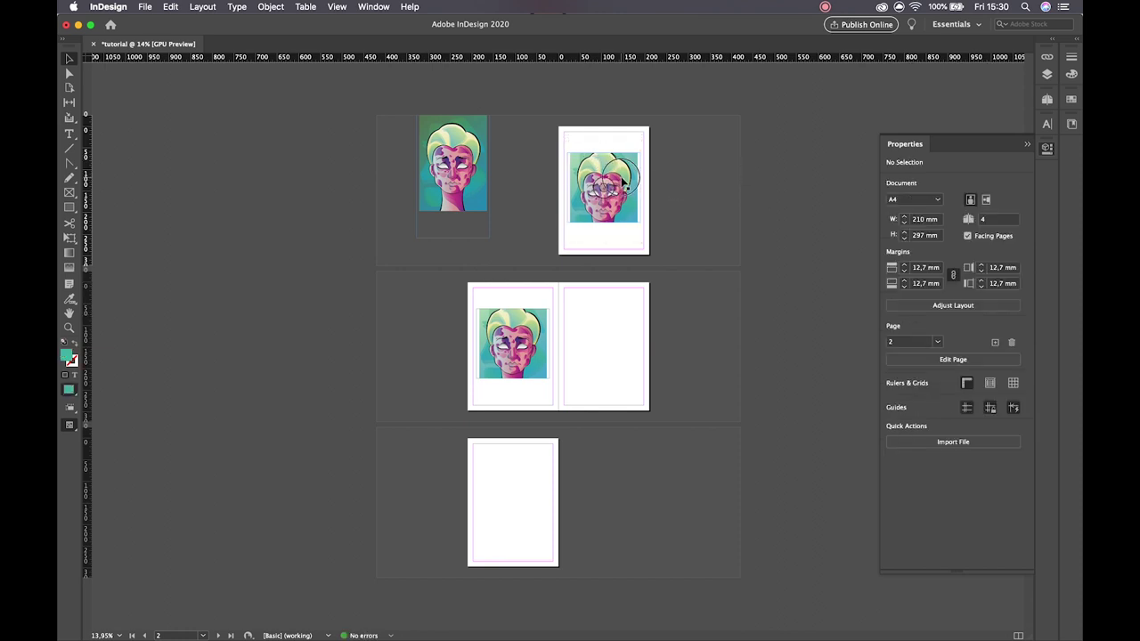
left_click(623, 183)
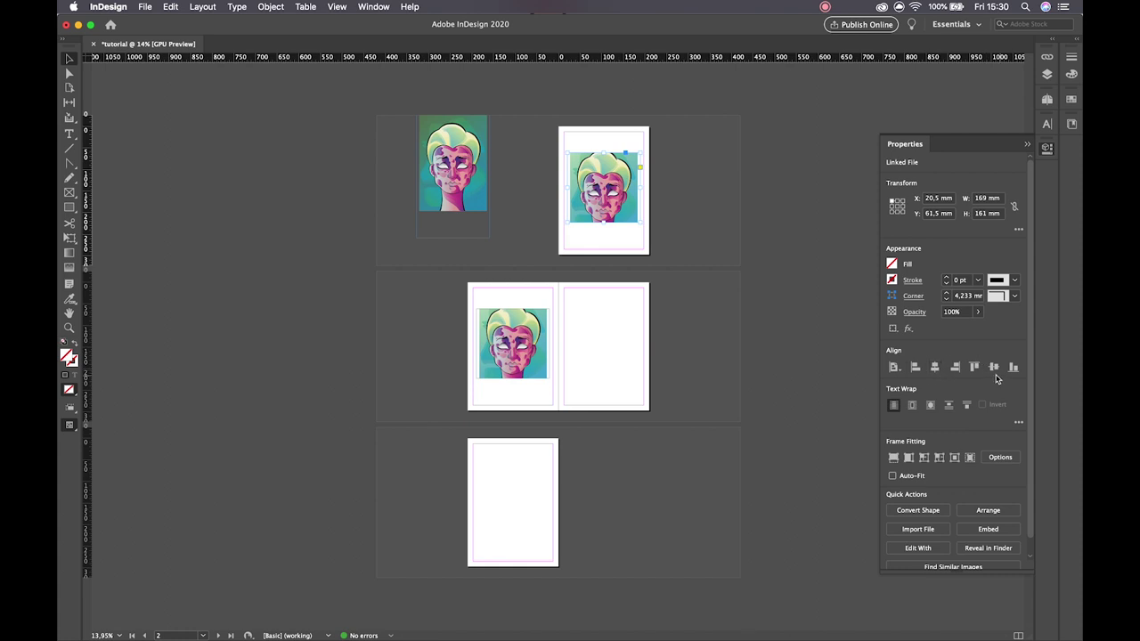
left_click(692, 232)
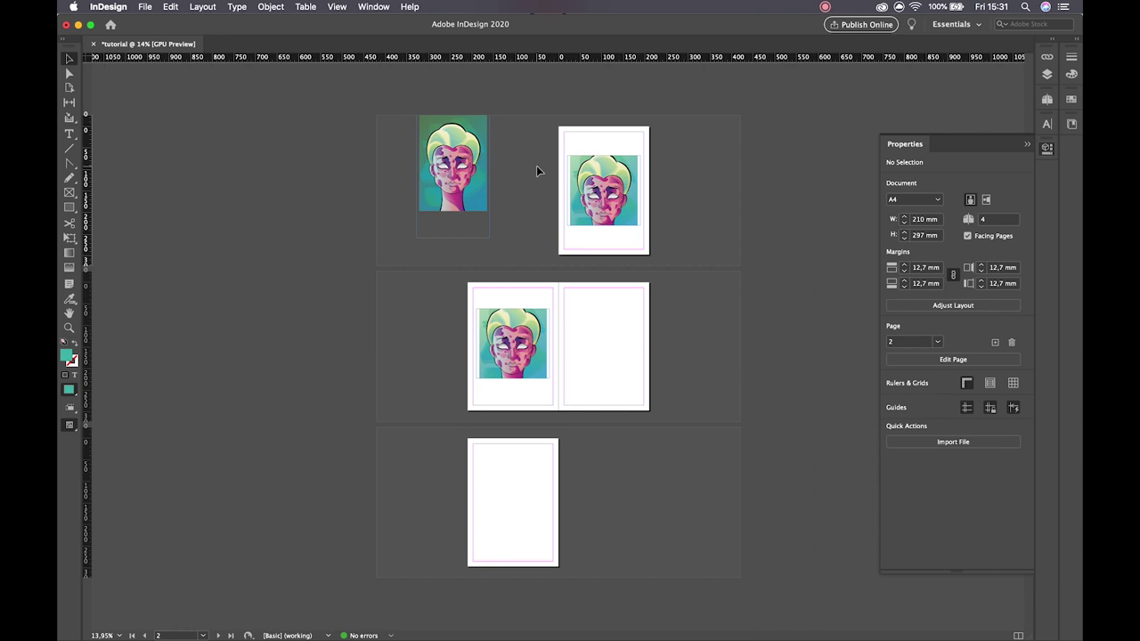
Delete the copied picture frame from the pasteboard beside page 1.
left_click(449, 174)
left_click(382, 203)
left_click(473, 226)
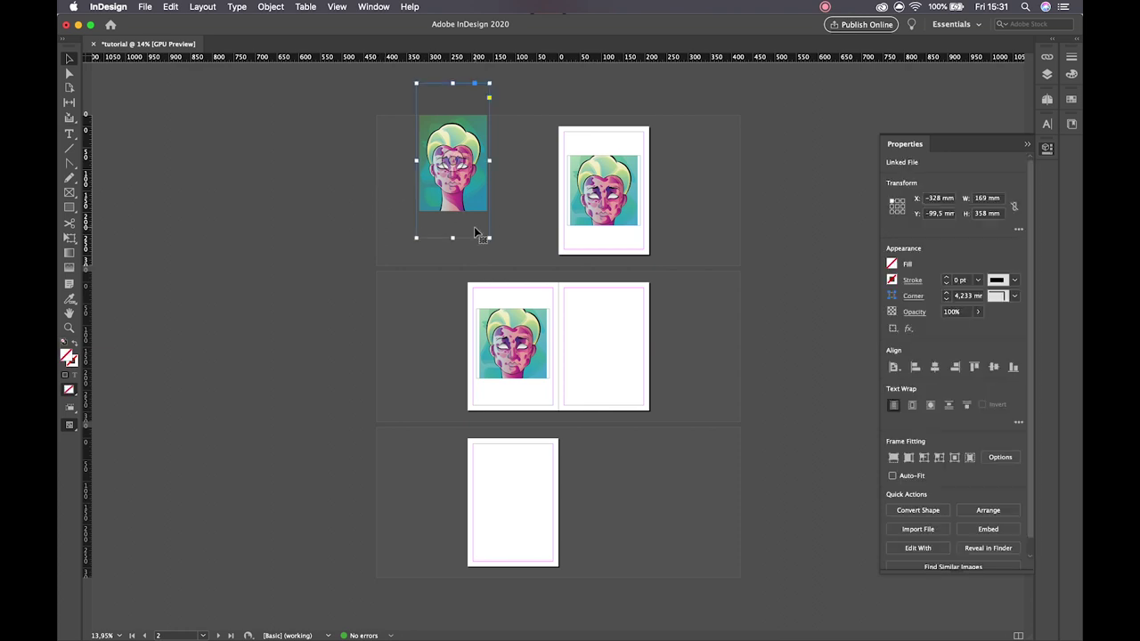
key("Delete")
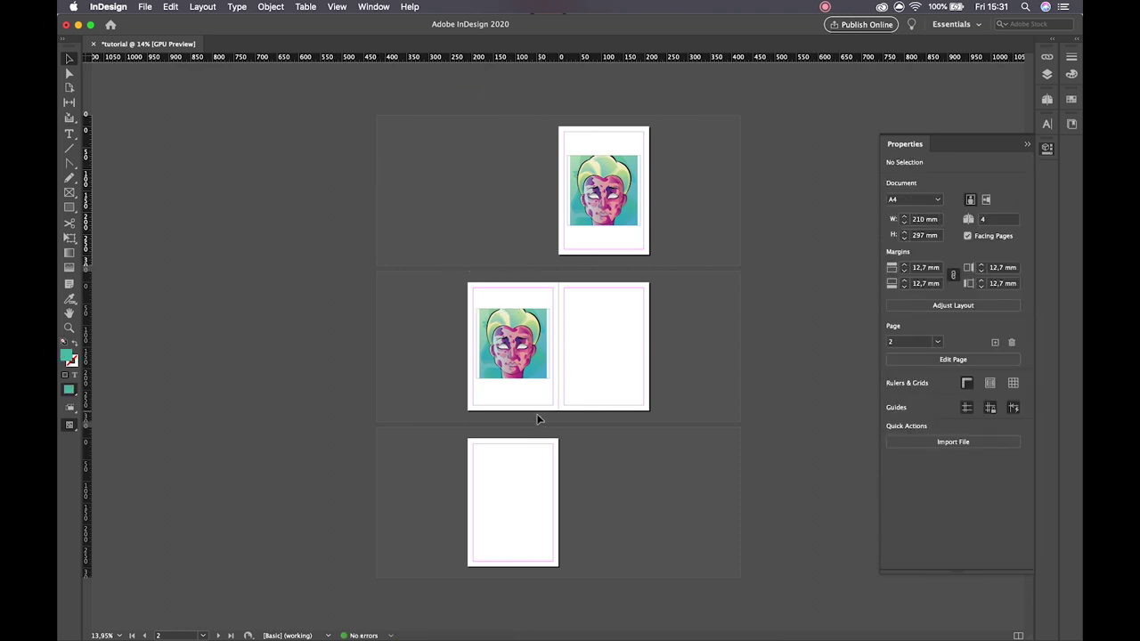